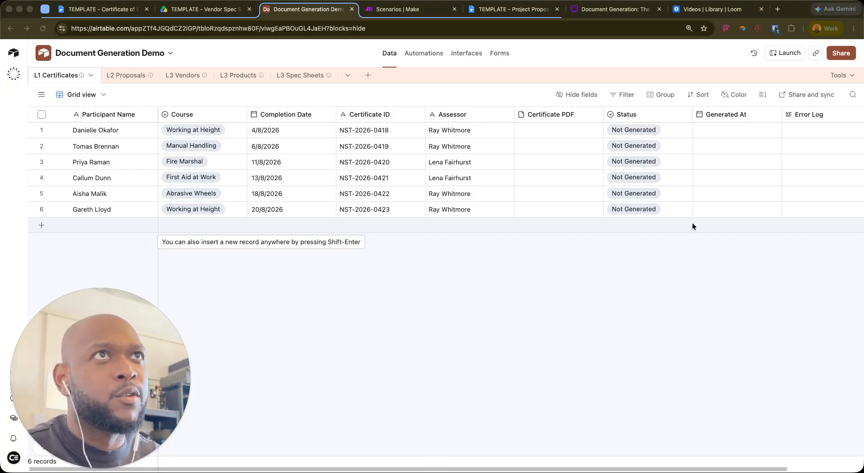
Look over the L2 Proposals and L3 Spec Sheets tables, return to L1 Certificates, then go to Whimsical
{"action": "left_click", "coordinate": [132, 81]}
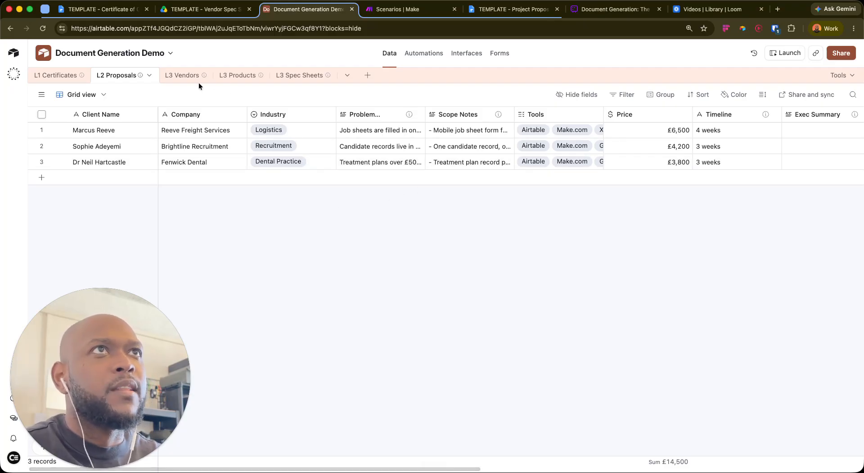
{"action": "left_click", "coordinate": [297, 79]}
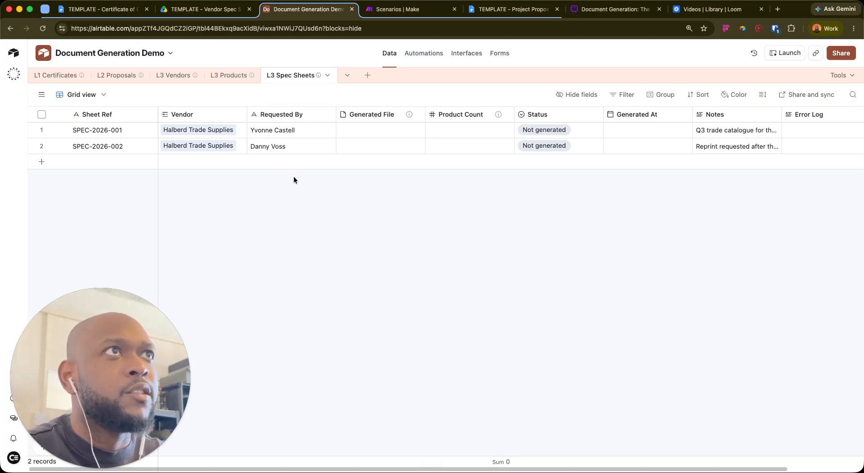
{"action": "left_click", "coordinate": [54, 76]}
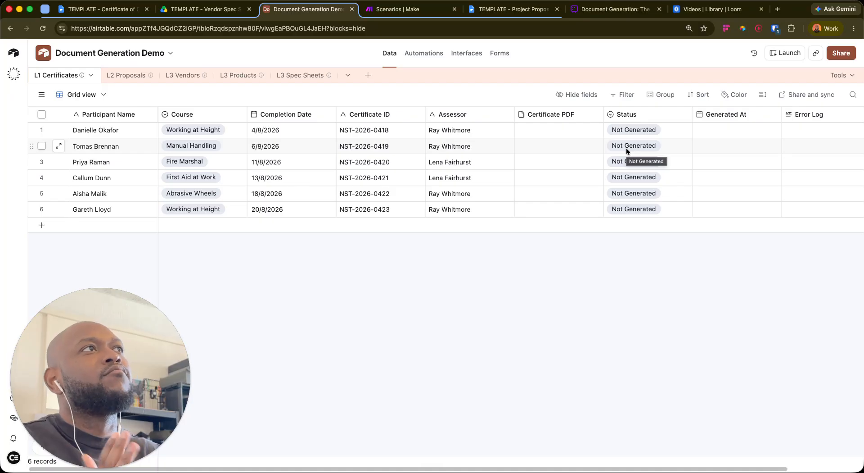
{"action": "left_click", "coordinate": [617, 9]}
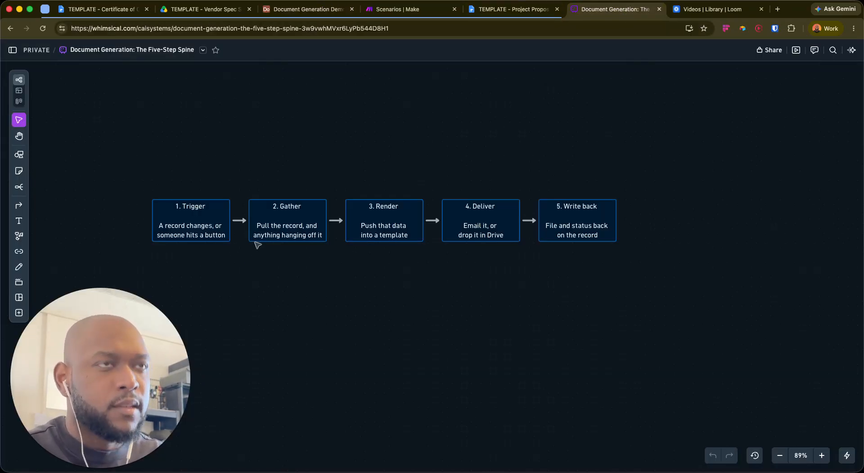
Zoom the flowchart and select all five steps, then switch to the Certificate of Completion template
{"action": "scroll", "coordinate": [255, 245], "scroll_direction": "down", "scroll_amount": 5}
{"action": "scroll", "coordinate": [259, 248], "scroll_direction": "up", "scroll_amount": 6}
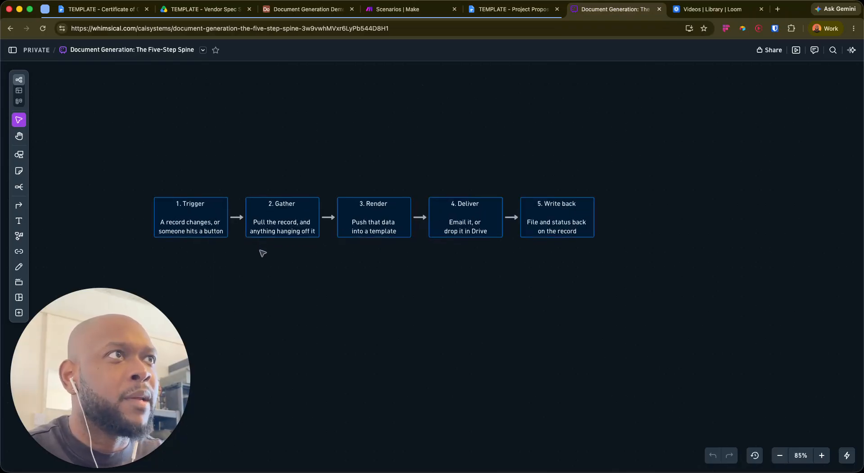
{"action": "right_click", "coordinate": [213, 256]}
{"action": "left_click", "coordinate": [140, 259]}
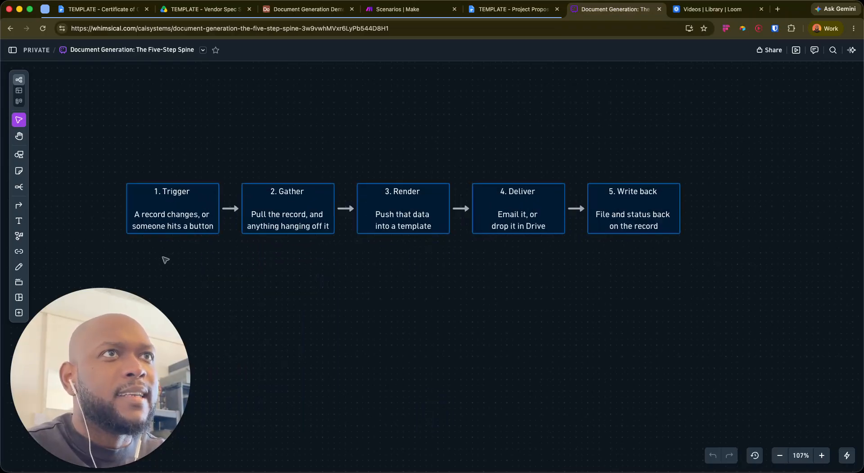
{"action": "right_click", "coordinate": [311, 283]}
{"action": "left_click", "coordinate": [250, 276]}
{"action": "left_click_drag", "start_coordinate": [250, 276], "coordinate": [319, 245]}
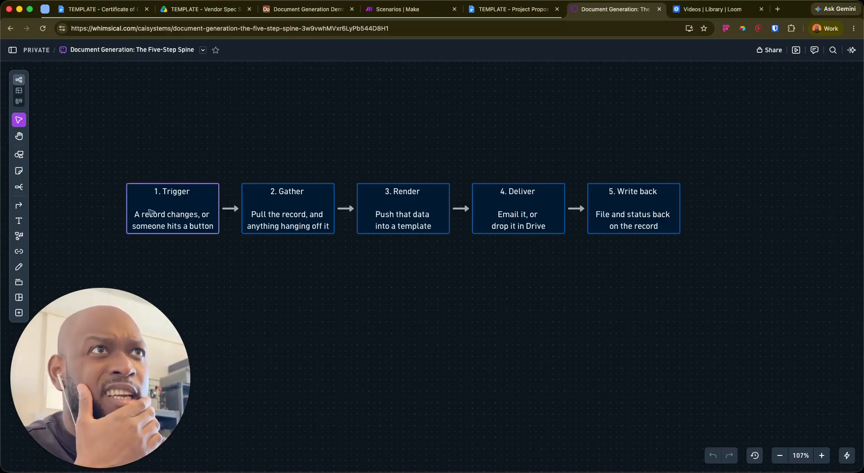
{"action": "left_click_drag", "start_coordinate": [112, 154], "coordinate": [762, 266]}
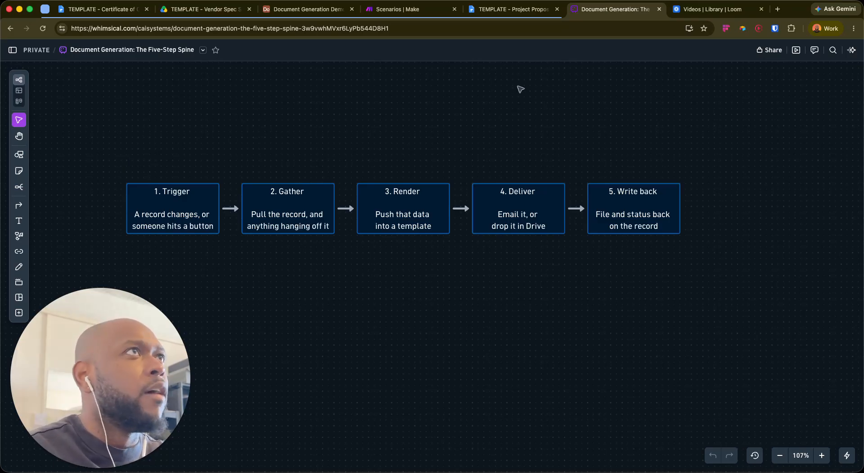
{"action": "left_click", "coordinate": [90, 13]}
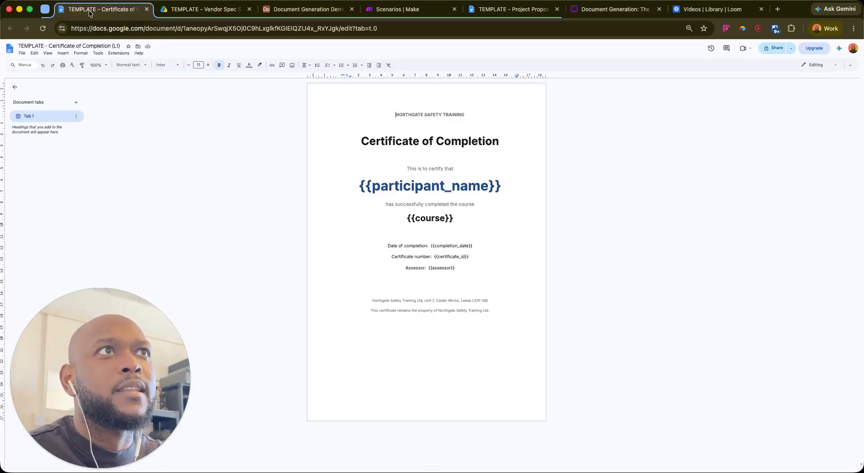
Enlarge the template and highlight the {{participant_name}}, {{course}}, {{completion_date}}, {{certificate_id}} and {{assessor}} placeholders
{"action": "double_click", "coordinate": [700, 191]}
{"action": "key", "text": "super+plus"}
{"action": "key", "text": "super+plus"}
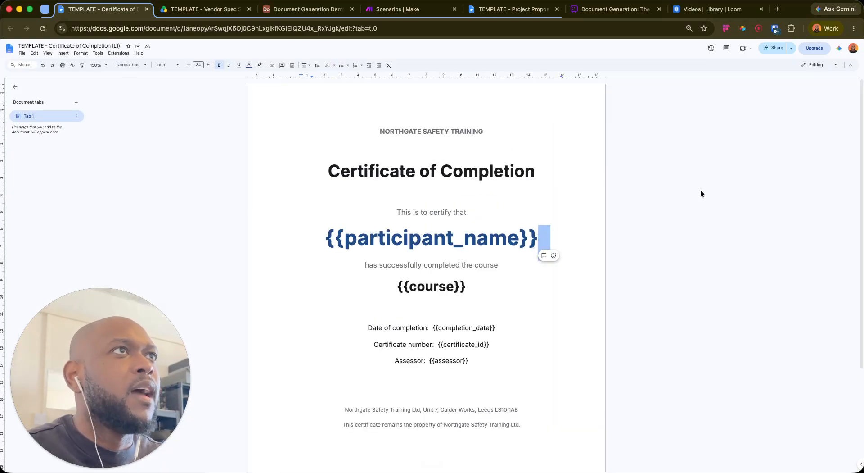
{"action": "scroll", "coordinate": [548, 205], "scroll_direction": "down", "scroll_amount": 2}
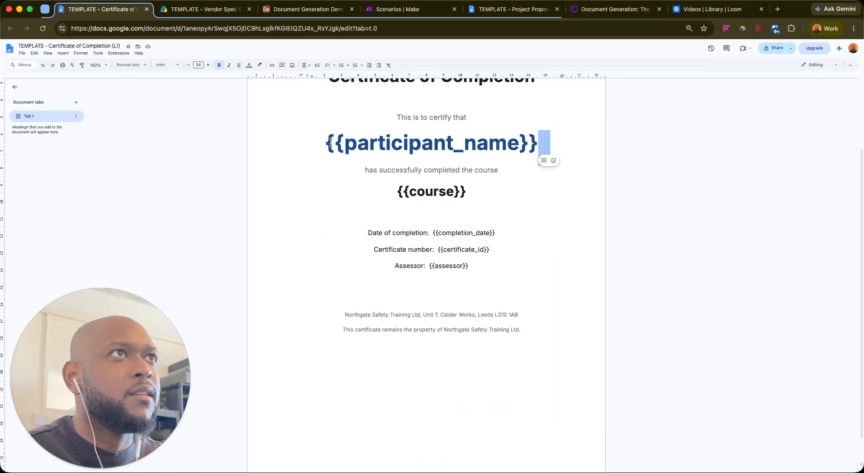
{"action": "left_click_drag", "start_coordinate": [330, 142], "coordinate": [326, 159]}
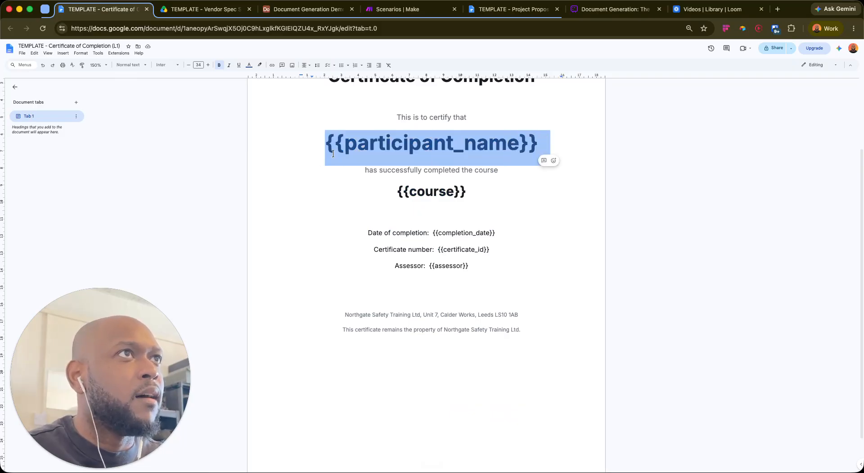
{"action": "left_click_drag", "start_coordinate": [397, 191], "coordinate": [473, 207]}
{"action": "left_click_drag", "start_coordinate": [430, 235], "coordinate": [506, 276]}
{"action": "left_click", "coordinate": [528, 252]}
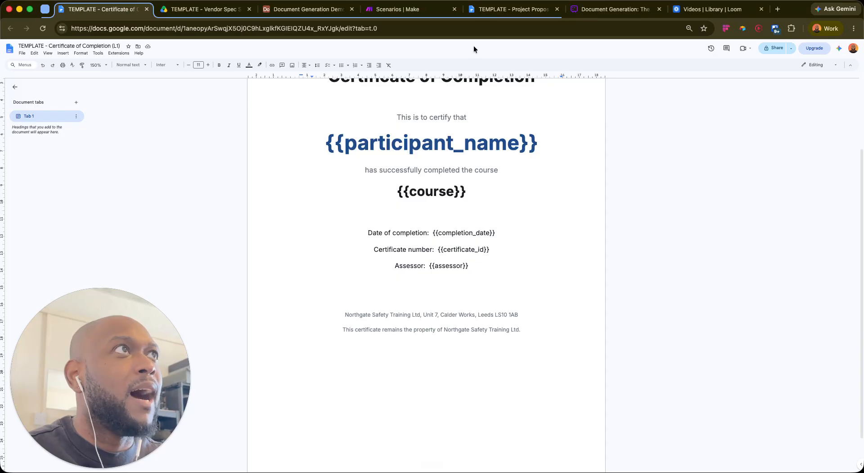
{"action": "left_click", "coordinate": [288, 13]}
Create a new scenario with a Webhooks Custom webhook trigger and add a new webhook
{"action": "left_click", "coordinate": [425, 9]}
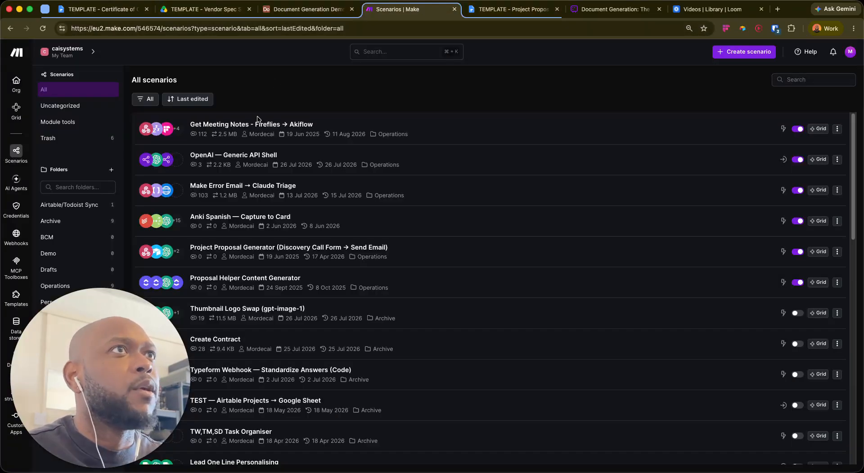
{"action": "left_click", "coordinate": [744, 51]}
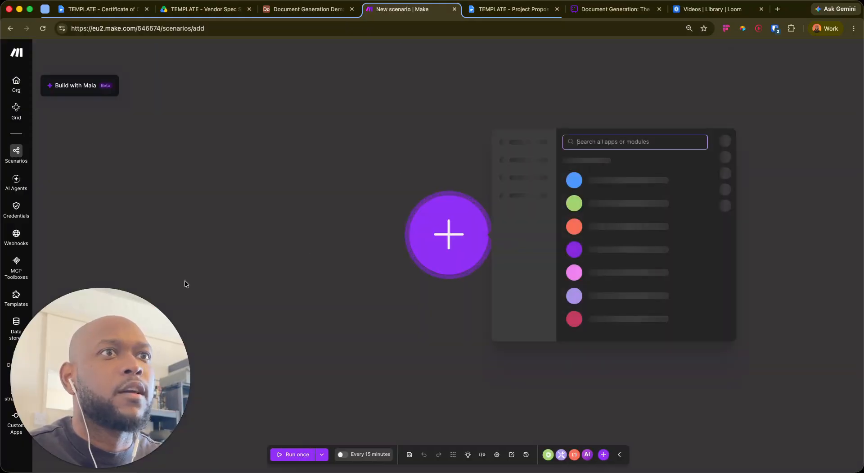
{"action": "left_click_drag", "start_coordinate": [123, 351], "coordinate": [212, 159]}
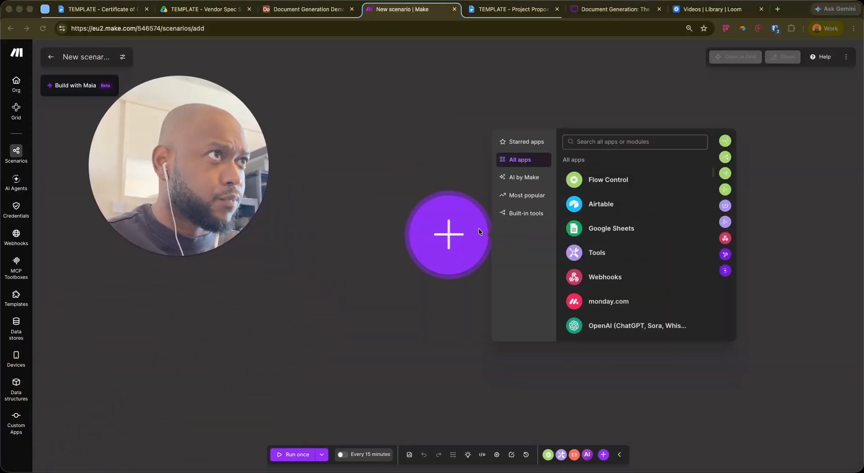
{"action": "left_click", "coordinate": [606, 276]}
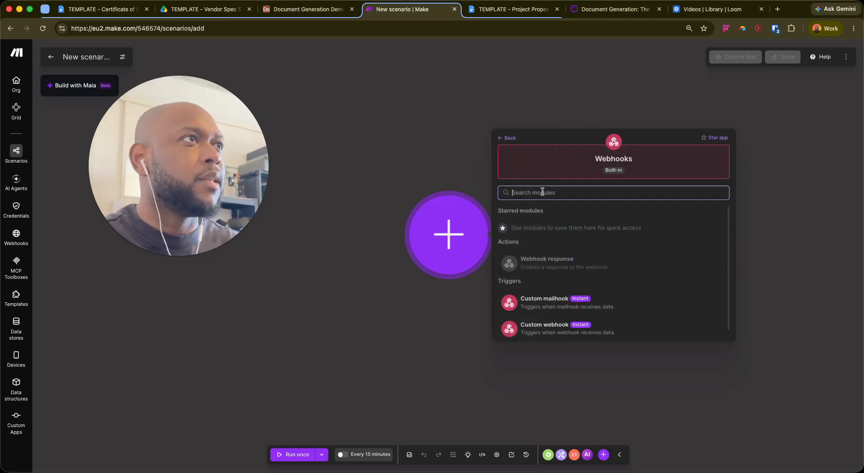
{"action": "left_click", "coordinate": [572, 328]}
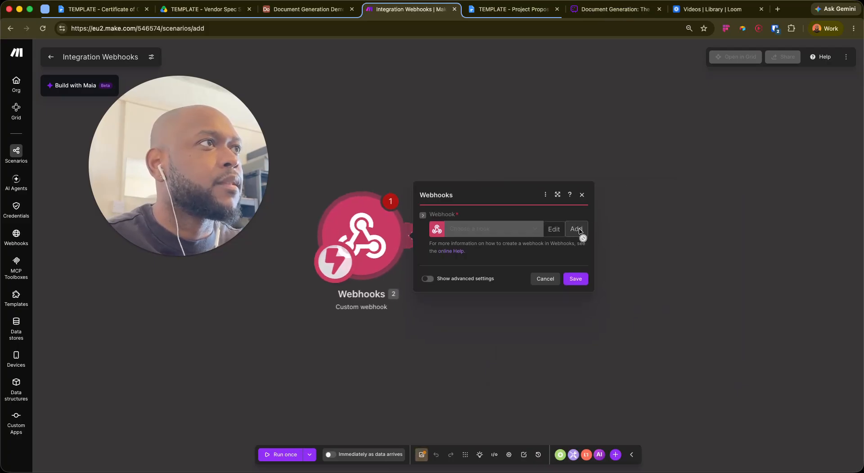
{"action": "left_click", "coordinate": [580, 230]}
Name the webhook 'My certificate creation webhook', save it, and copy its URL
{"action": "left_click_drag", "start_coordinate": [672, 175], "coordinate": [626, 175]}
{"action": "key", "text": "BackSpace"}
{"action": "double_click", "coordinate": [626, 174]}
{"action": "key", "text": "BackSpace"}
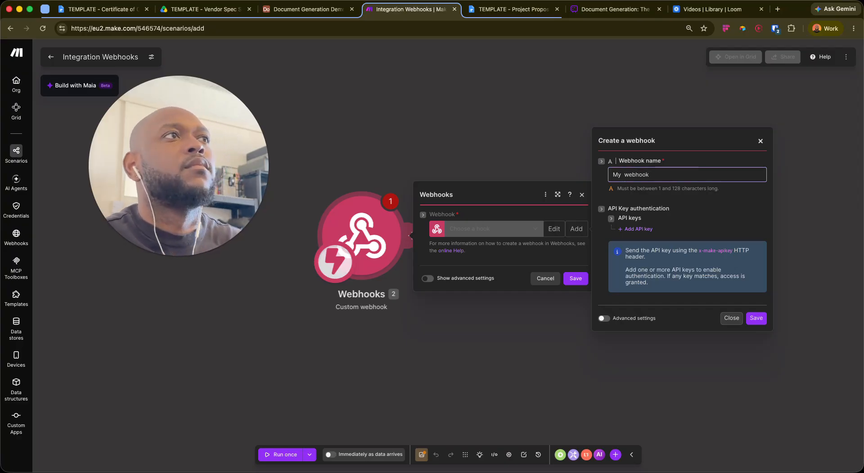
{"action": "type", "text": "cer"}
{"action": "type", "text": "ti"}
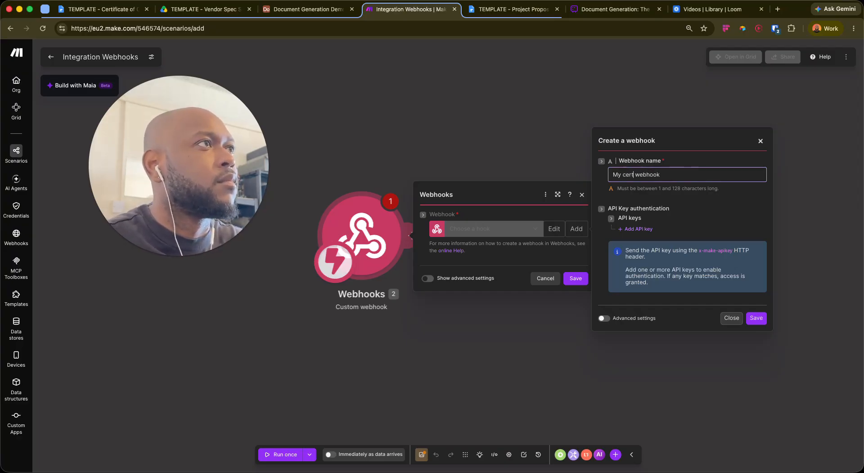
{"action": "type", "text": "ficate crea"}
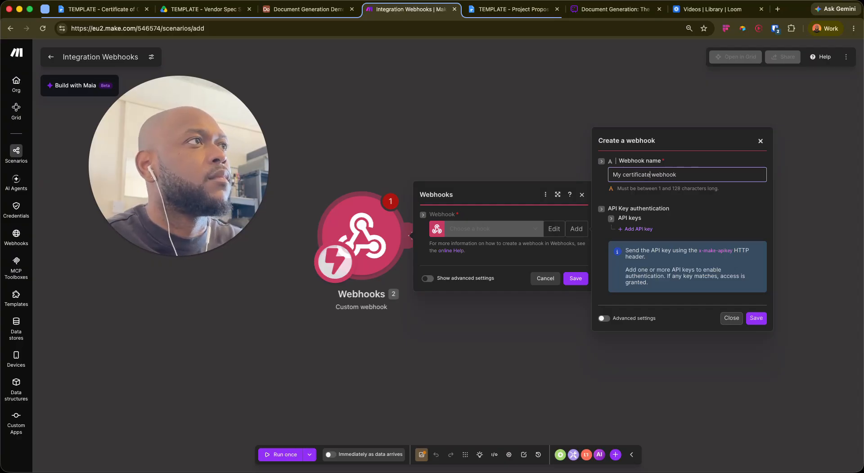
{"action": "type", "text": "tion"}
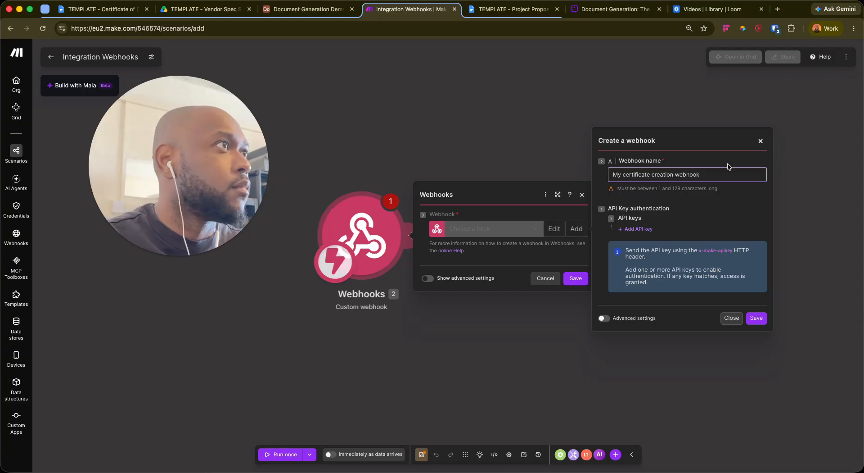
{"action": "left_click", "coordinate": [756, 317]}
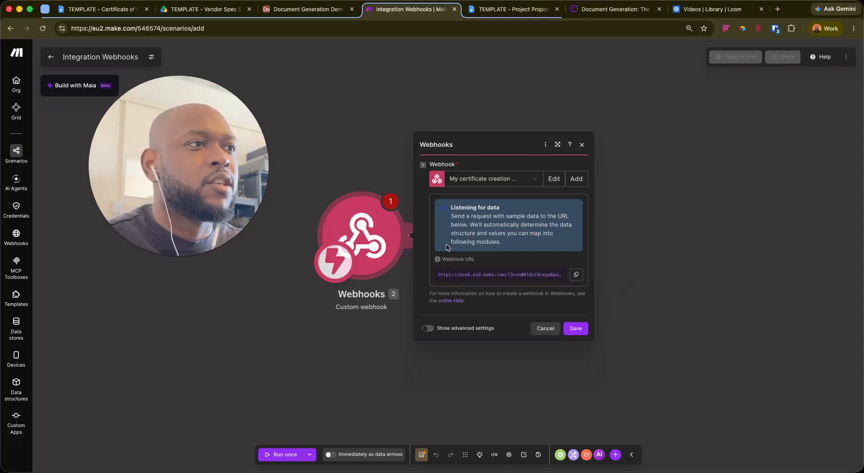
{"action": "left_click", "coordinate": [576, 274]}
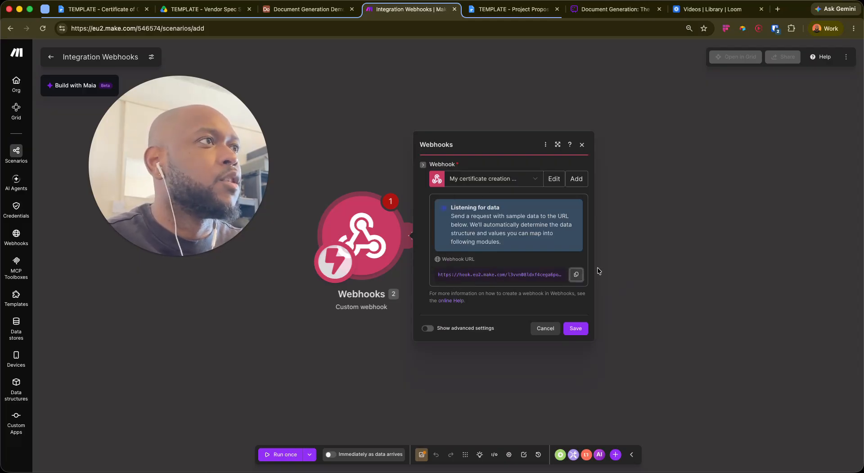
{"action": "left_click", "coordinate": [272, 13]}
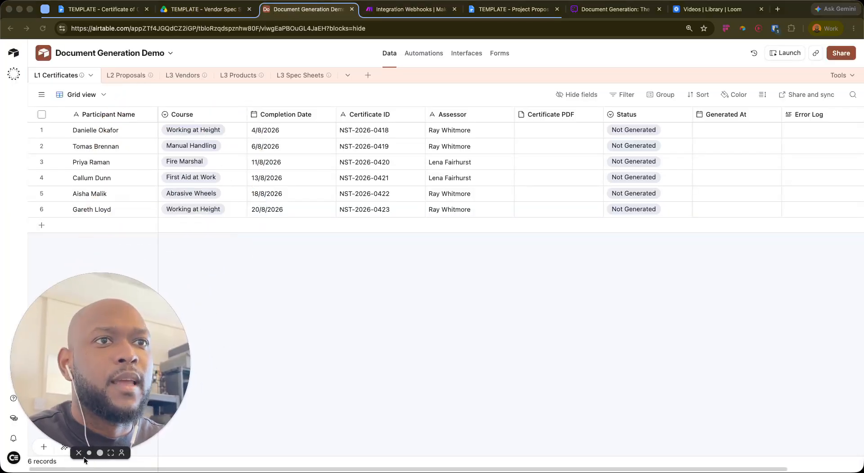
Add a Run a script action to the base's automation
{"action": "left_click", "coordinate": [89, 452]}
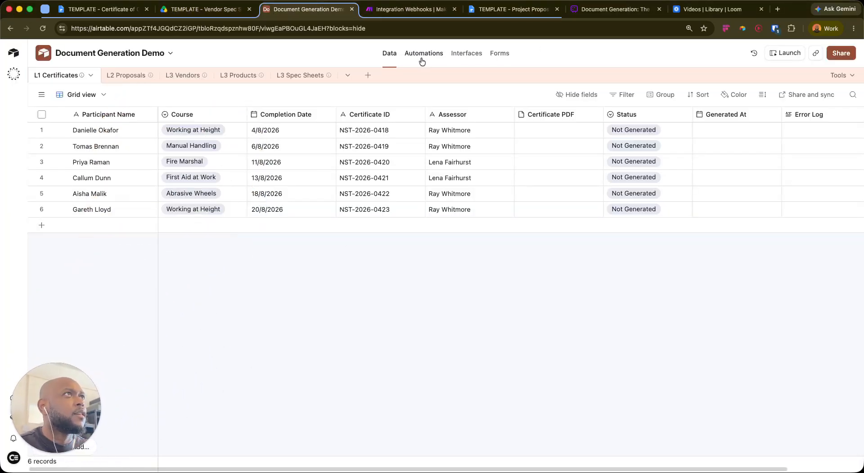
{"action": "left_click", "coordinate": [422, 54]}
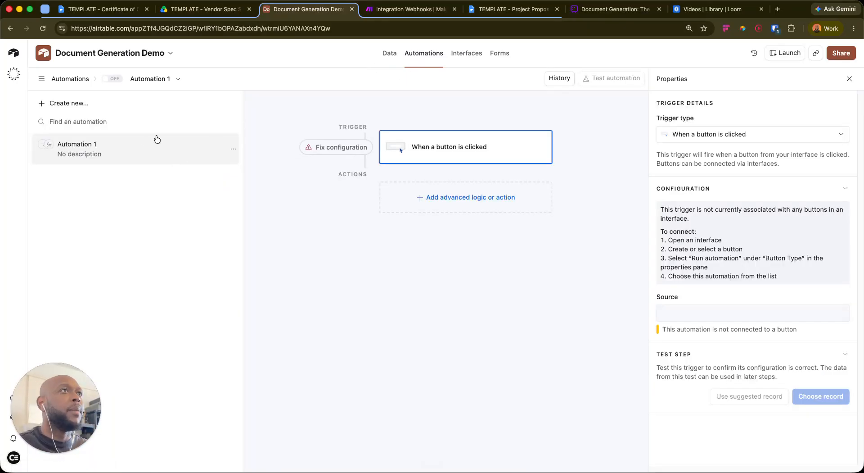
{"action": "left_click", "coordinate": [476, 194]}
{"action": "left_click", "coordinate": [355, 202]}
{"action": "left_click", "coordinate": [434, 198]}
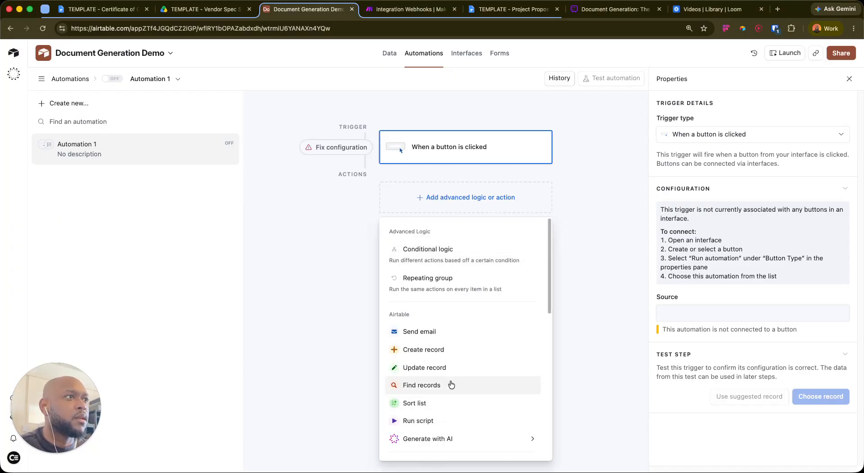
{"action": "left_click", "coordinate": [419, 421]}
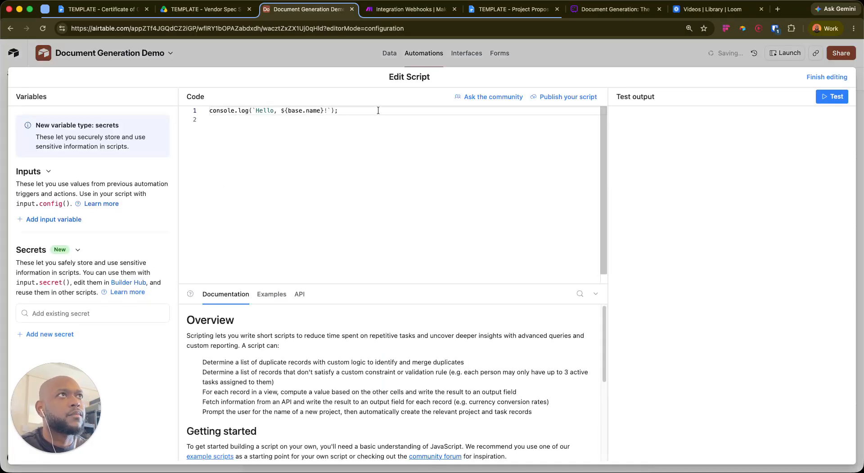
Replace the default code with the '// Simple webhook trigger' snippet from the clipboard history
{"action": "left_click_drag", "start_coordinate": [379, 111], "coordinate": [173, 113]}
{"action": "key", "text": "BackSpace"}
{"action": "key", "text": "super+shift+c"}
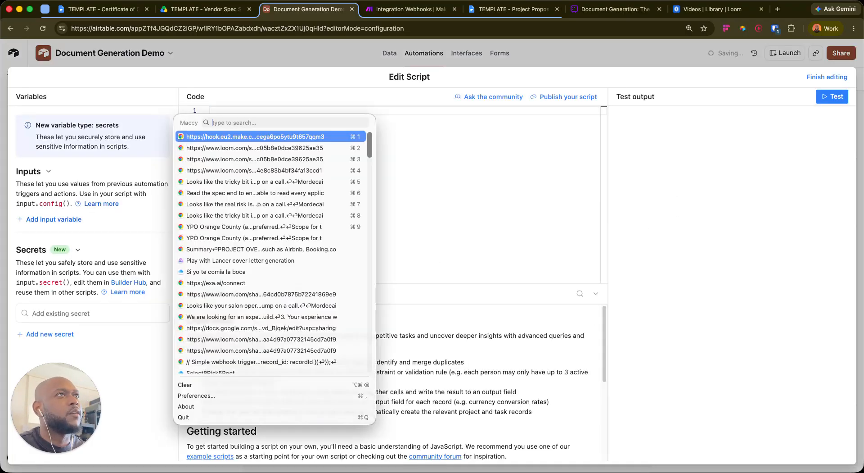
{"action": "key", "text": "Down"}
{"action": "key", "text": "Down"}
{"action": "key", "text": "Down"}
{"action": "key", "text": "Down"}
{"action": "key", "text": "Down"}
{"action": "key", "text": "Down"}
{"action": "key", "text": "Down"}
{"action": "key", "text": "Down"}
{"action": "key", "text": "Down"}
{"action": "key", "text": "Down"}
{"action": "key", "text": "Down"}
{"action": "key", "text": "Down"}
{"action": "key", "text": "Down"}
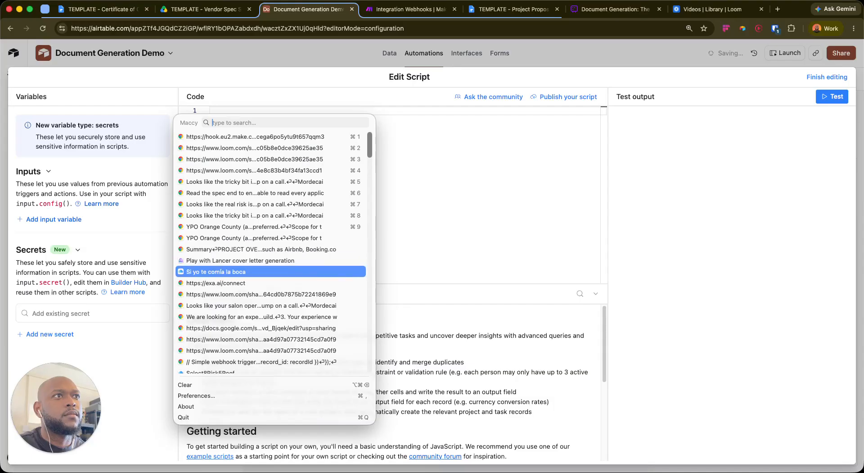
{"action": "key", "text": "Down"}
{"action": "key", "text": "Down"}
{"action": "key", "text": "Down"}
{"action": "key", "text": "Down"}
{"action": "key", "text": "Down"}
{"action": "key", "text": "Down"}
{"action": "key", "text": "Down"}
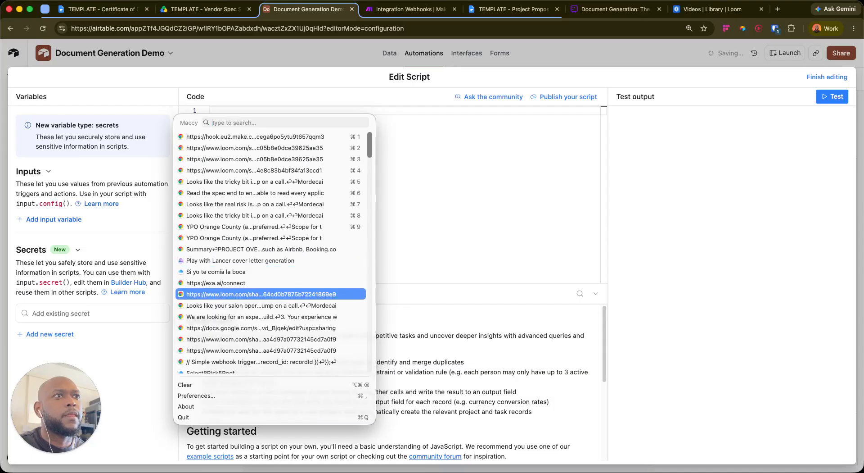
{"action": "key", "text": "Return"}
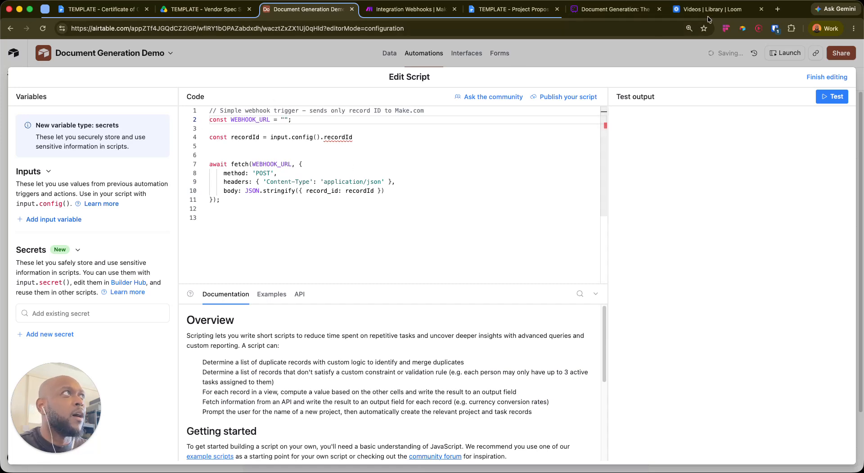
Paste the Make webhook URL between the quotes on line 2 of the script
{"action": "left_click", "coordinate": [401, 13]}
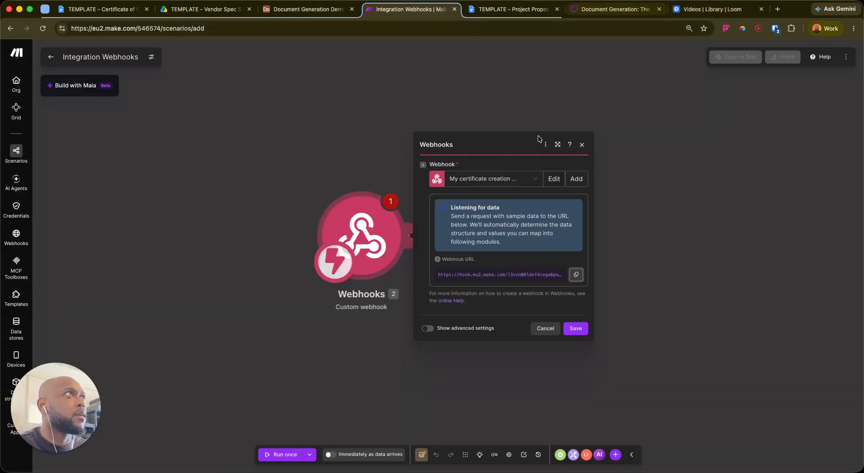
{"action": "left_click", "coordinate": [711, 9]}
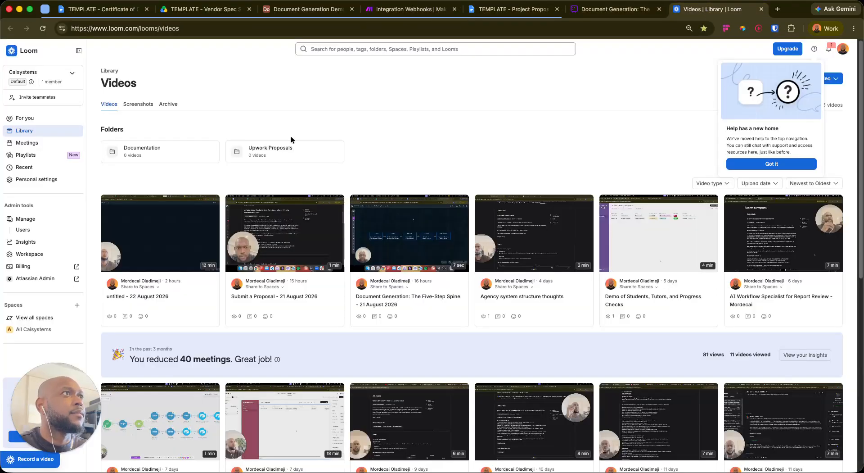
{"action": "left_click", "coordinate": [612, 13]}
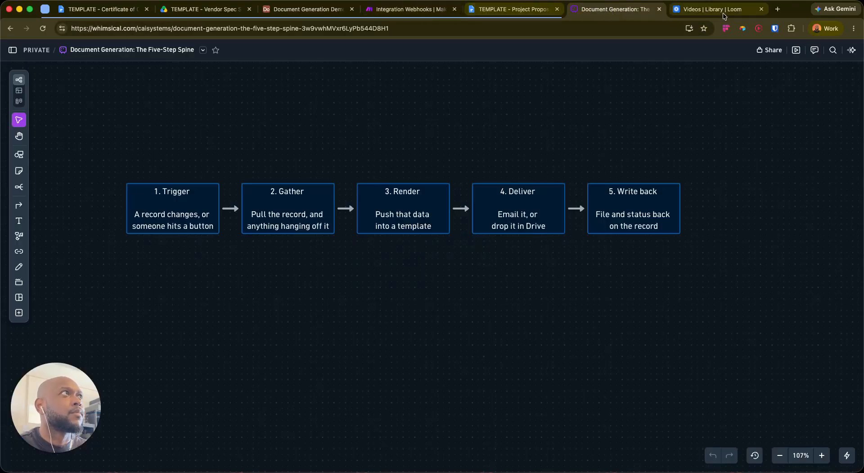
{"action": "left_click", "coordinate": [761, 9]}
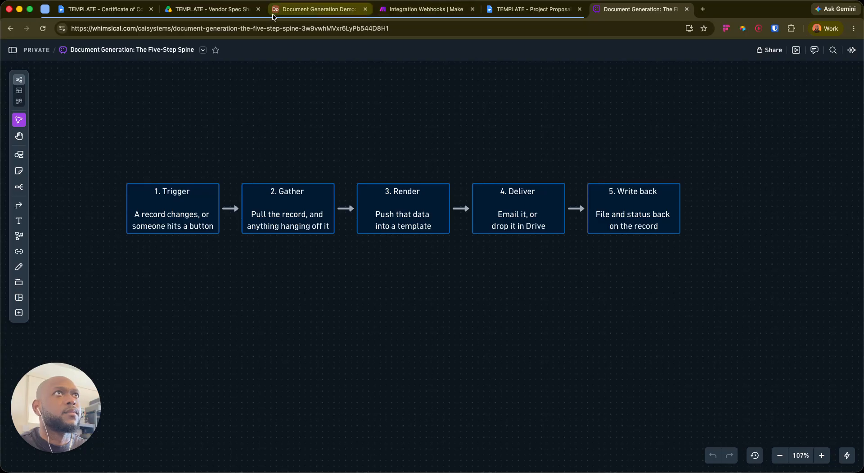
{"action": "left_click", "coordinate": [318, 9]}
{"action": "left_click", "coordinate": [285, 122]}
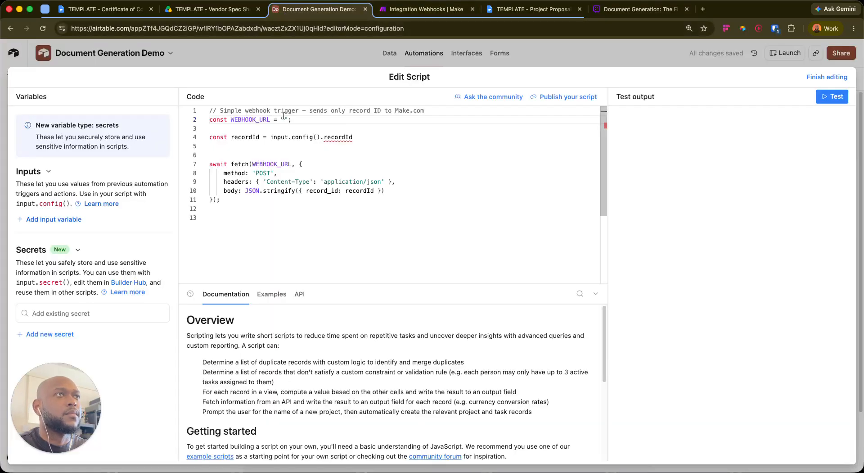
{"action": "key", "text": "super+v"}
Add an input variable named recordId and finish editing the script
{"action": "left_click", "coordinate": [482, 137]}
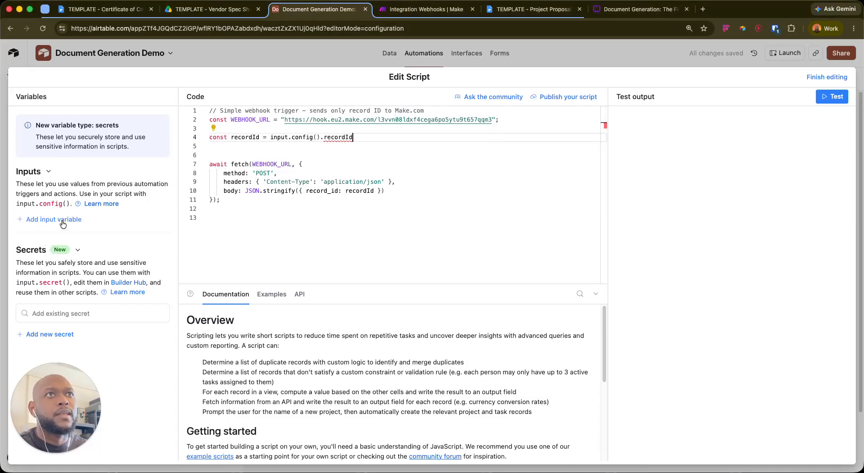
{"action": "left_click", "coordinate": [63, 220]}
{"action": "double_click", "coordinate": [326, 138]}
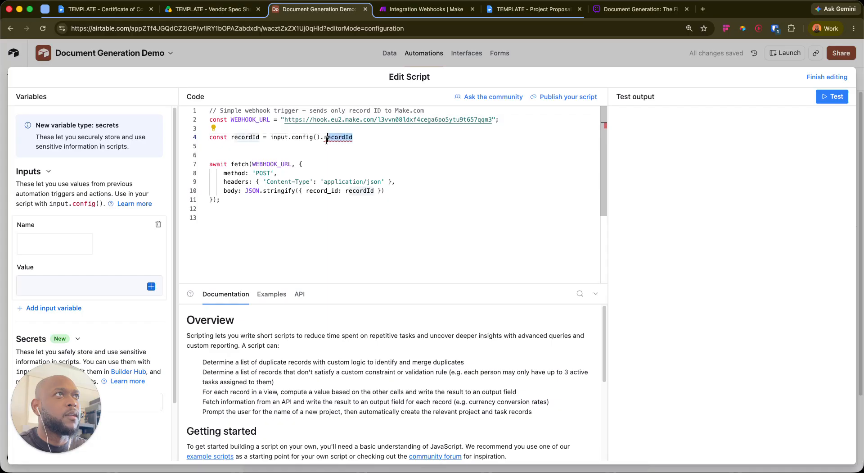
{"action": "left_click", "coordinate": [58, 240]}
{"action": "key", "text": "super+v"}
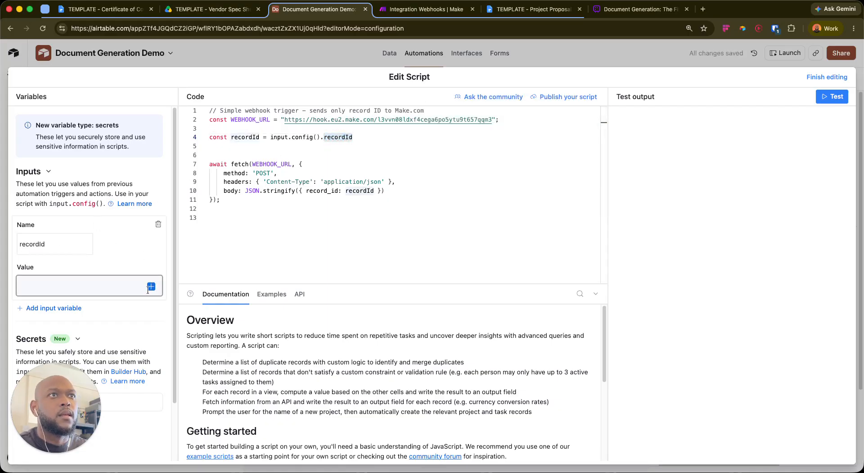
{"action": "left_click", "coordinate": [151, 287]}
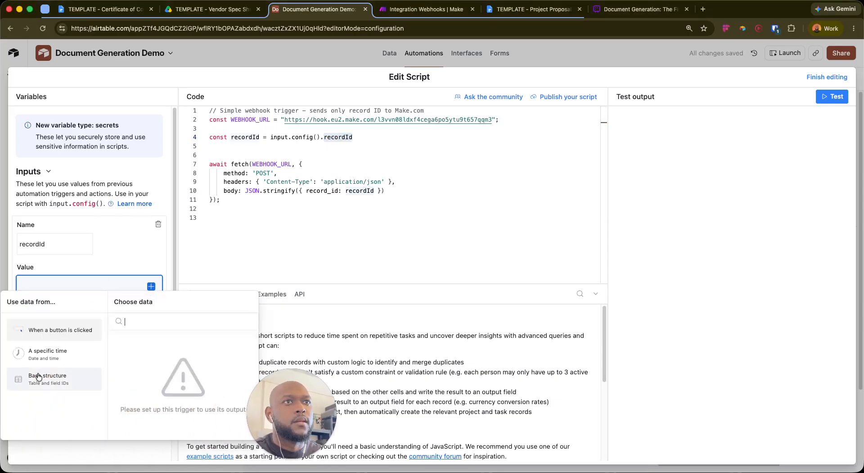
{"action": "left_click", "coordinate": [50, 379]}
{"action": "left_click", "coordinate": [63, 330]}
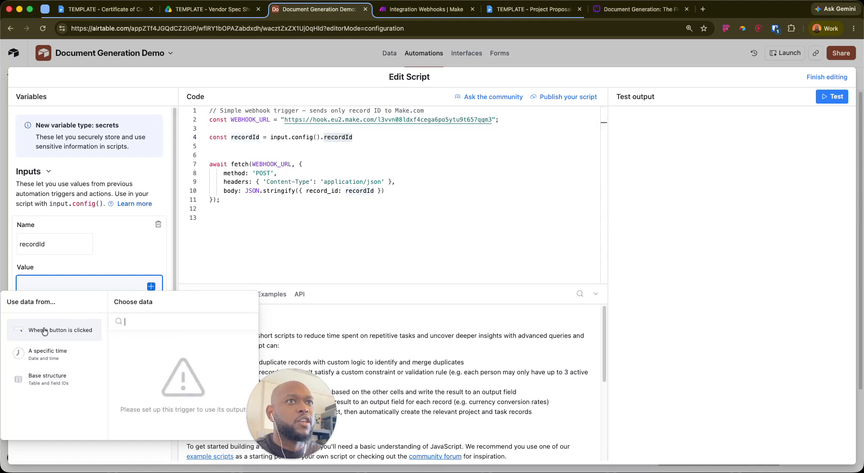
{"action": "left_click", "coordinate": [155, 320]}
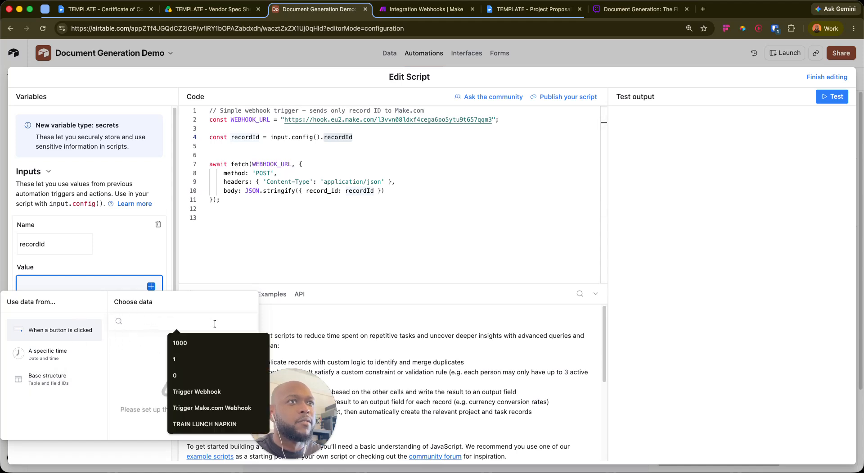
{"action": "left_click", "coordinate": [822, 78]}
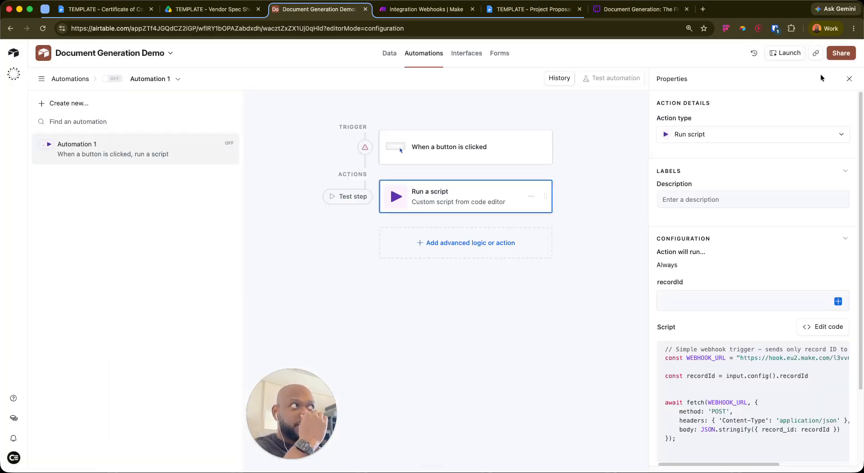
{"action": "left_click", "coordinate": [440, 158]}
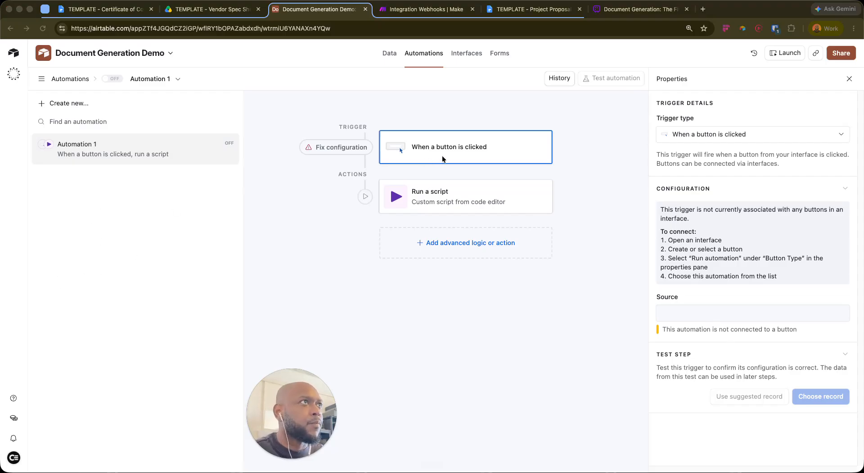
Set the trigger to When record matches conditions on L1 Certificates, with Status is Pending Generation
{"action": "left_click", "coordinate": [719, 136]}
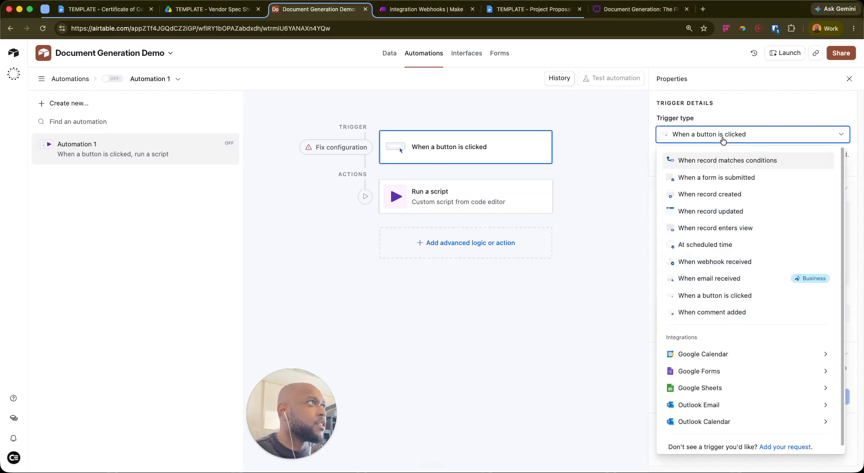
{"action": "left_click", "coordinate": [741, 161]}
{"action": "left_click", "coordinate": [739, 236]}
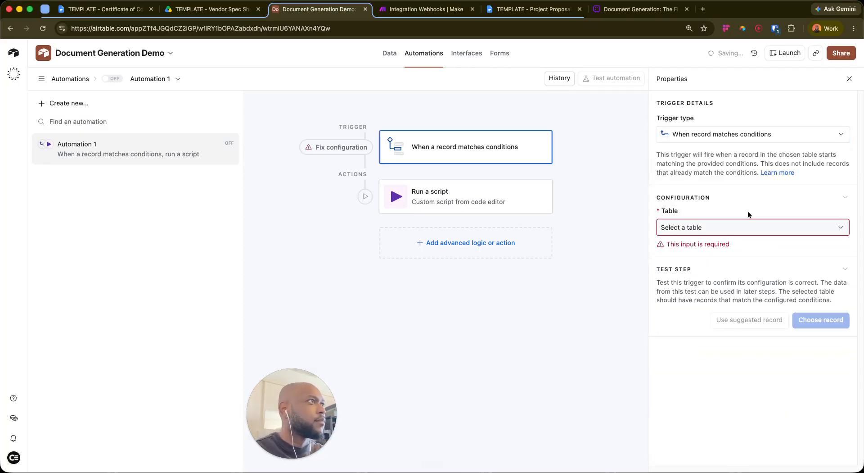
{"action": "left_click", "coordinate": [716, 227]}
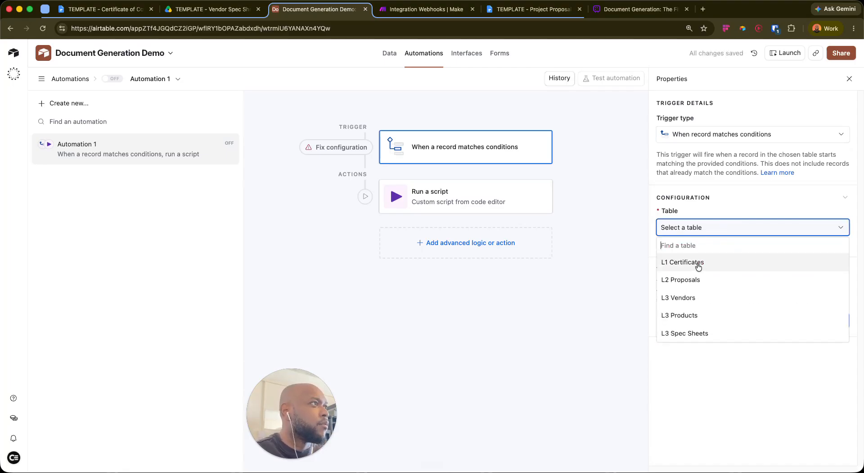
{"action": "left_click", "coordinate": [699, 262]}
{"action": "left_click", "coordinate": [688, 266]}
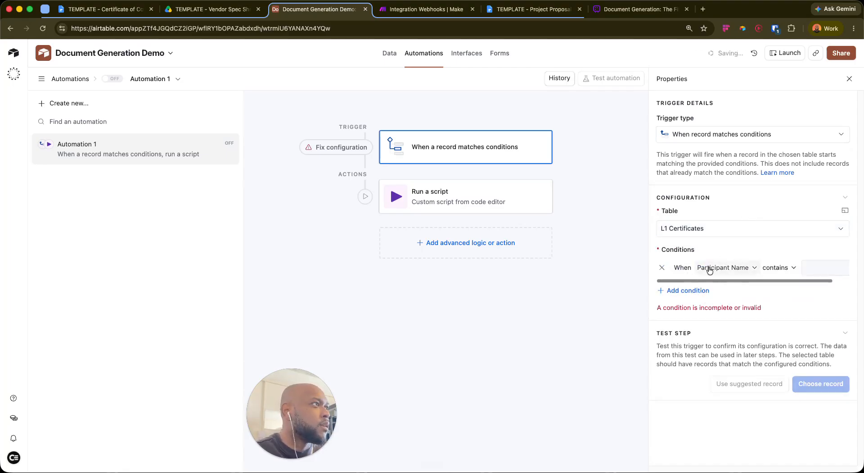
{"action": "left_click", "coordinate": [709, 272]}
{"action": "scroll", "coordinate": [731, 361], "scroll_direction": "down", "scroll_amount": 3}
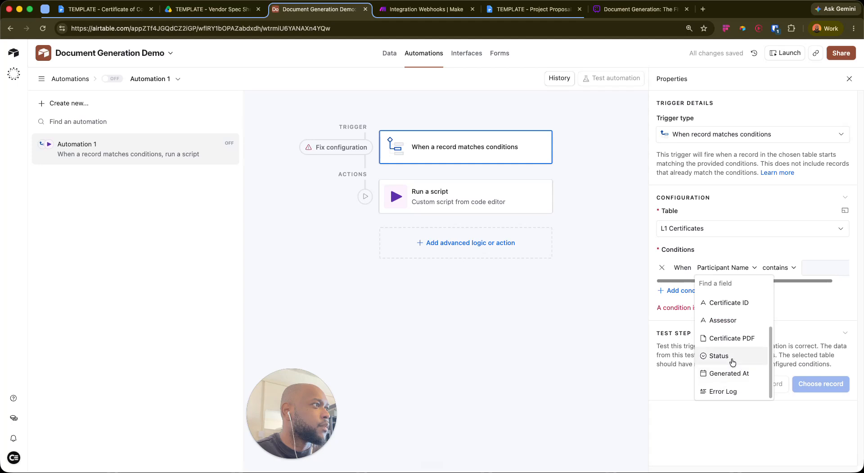
{"action": "left_click", "coordinate": [733, 355]}
{"action": "left_click", "coordinate": [784, 268]}
{"action": "left_click", "coordinate": [788, 324]}
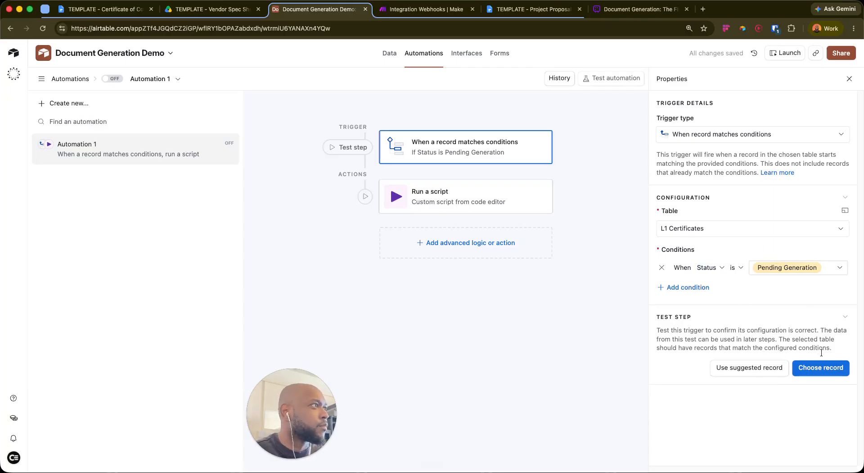
{"action": "left_click", "coordinate": [761, 320]}
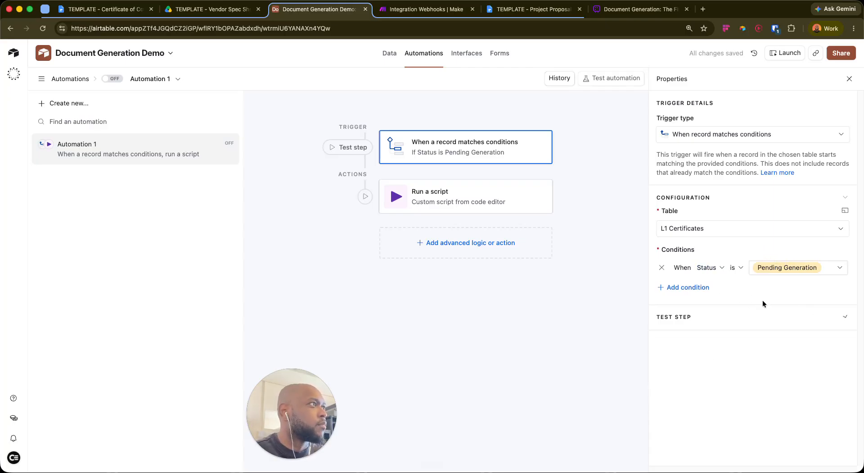
Set the script's recordId input to the Airtable record ID
{"action": "left_click", "coordinate": [457, 196]}
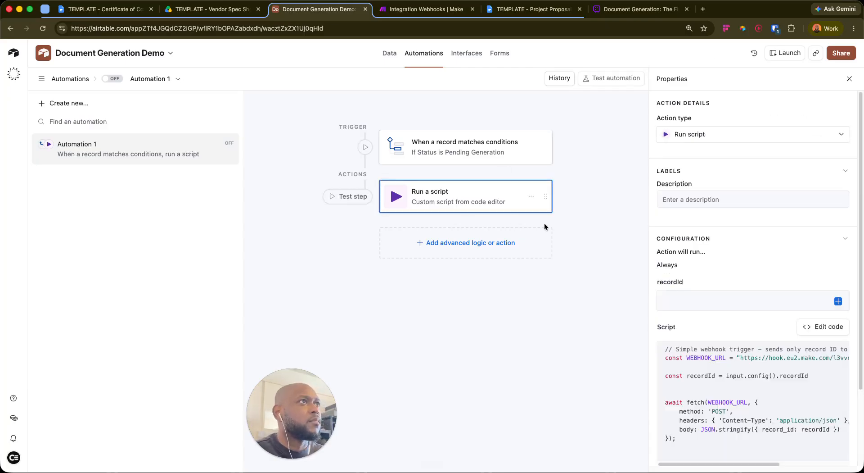
{"action": "left_click", "coordinate": [832, 325]}
{"action": "left_click", "coordinate": [665, 50]}
{"action": "left_click", "coordinate": [771, 306]}
{"action": "scroll", "coordinate": [747, 378], "scroll_direction": "down", "scroll_amount": 3}
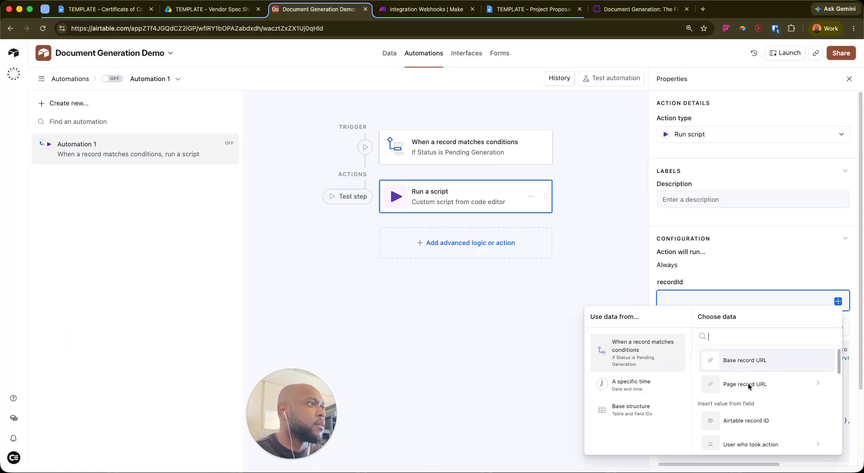
{"action": "left_click", "coordinate": [760, 399]}
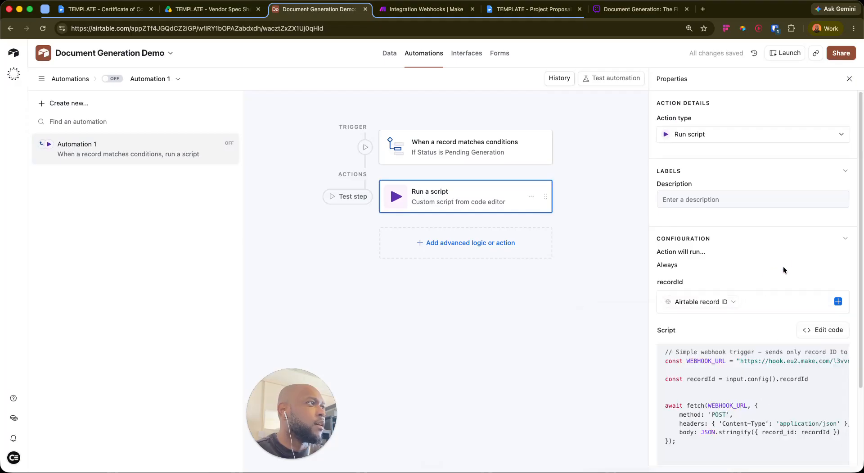
Rename the automation 'Trigger Certificate Creation' and switch it on
{"action": "left_click", "coordinate": [234, 153]}
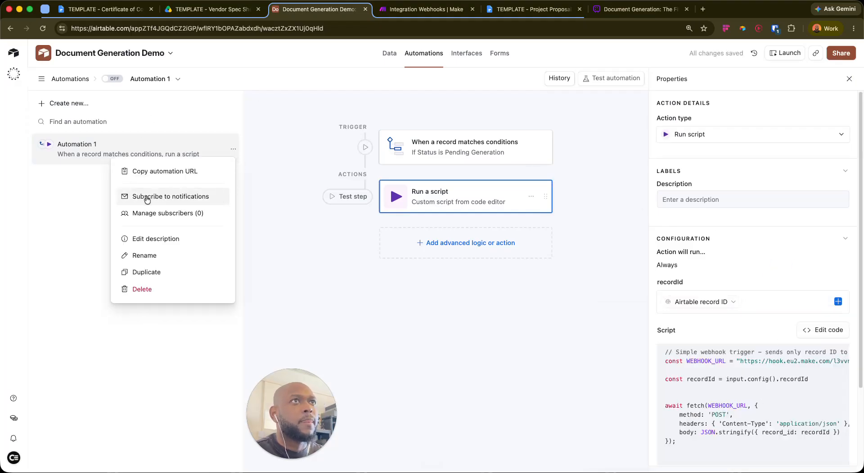
{"action": "left_click", "coordinate": [189, 254]}
{"action": "key", "text": "BackSpace"}
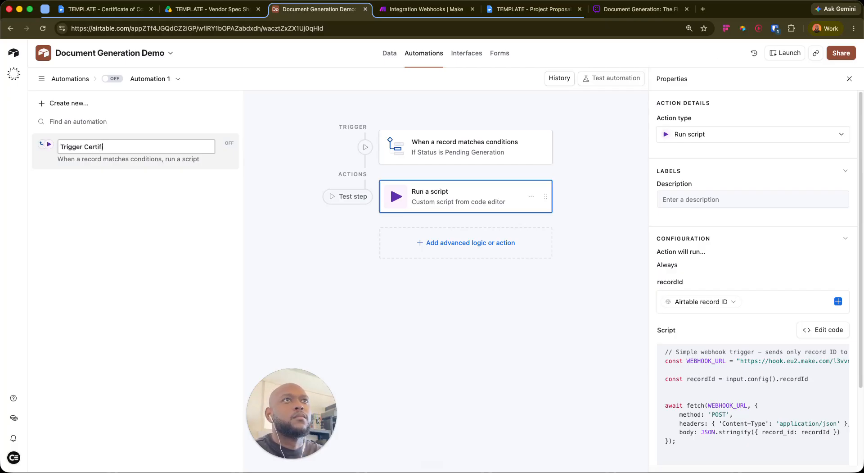
{"action": "type", "text": "Trigger Certificate Creation"}
{"action": "key", "text": "Return"}
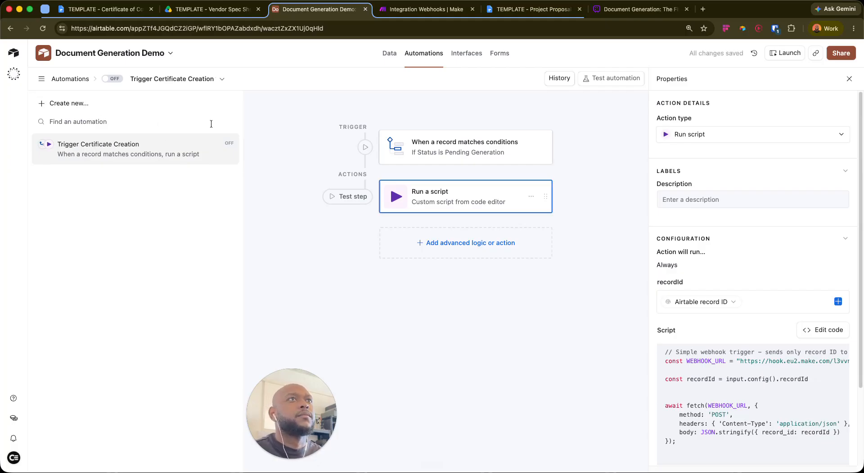
{"action": "left_click", "coordinate": [111, 79]}
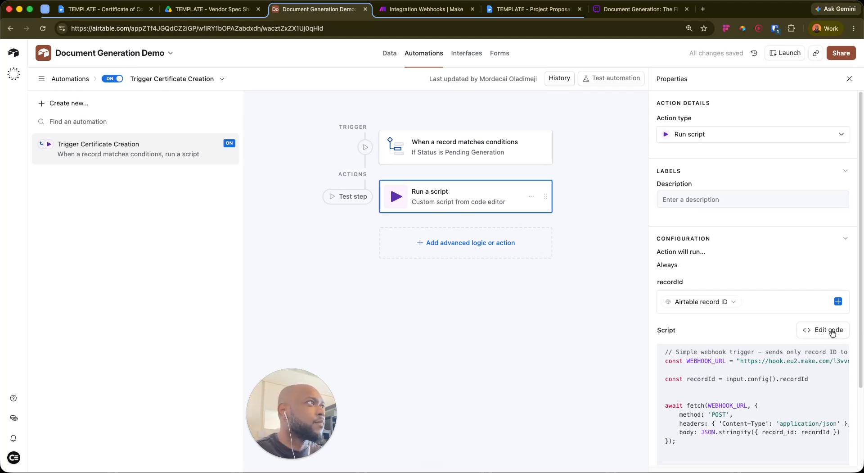
Test the script step and dismiss the record search, which finds no matching records
{"action": "scroll", "coordinate": [832, 332], "scroll_direction": "down", "scroll_amount": 4}
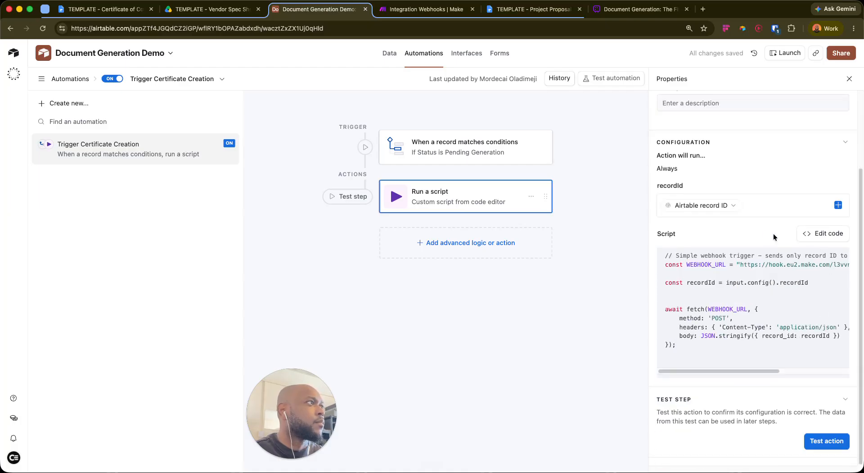
{"action": "left_click", "coordinate": [824, 440]}
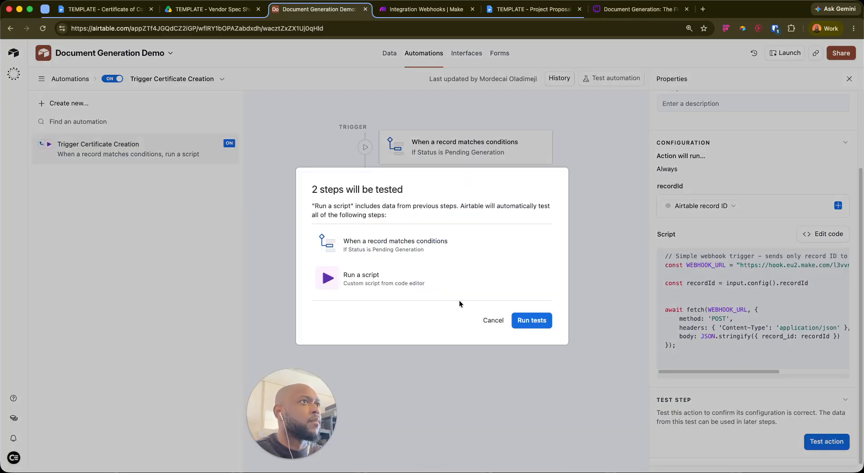
{"action": "left_click", "coordinate": [517, 319]}
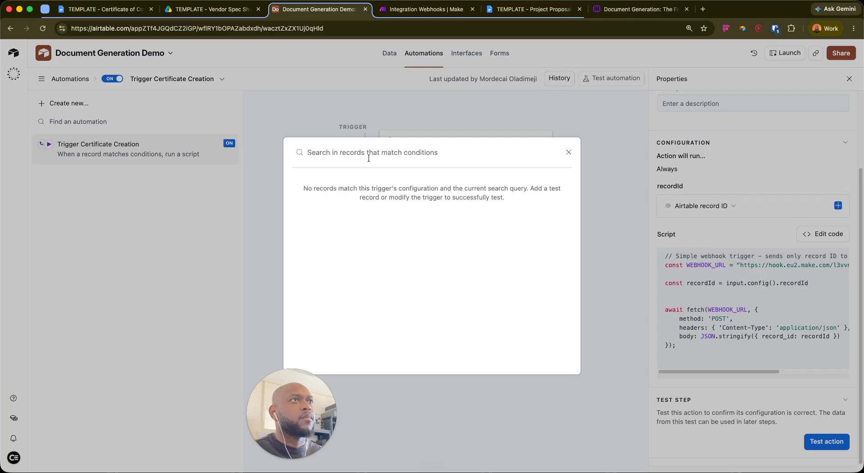
{"action": "left_click", "coordinate": [569, 152]}
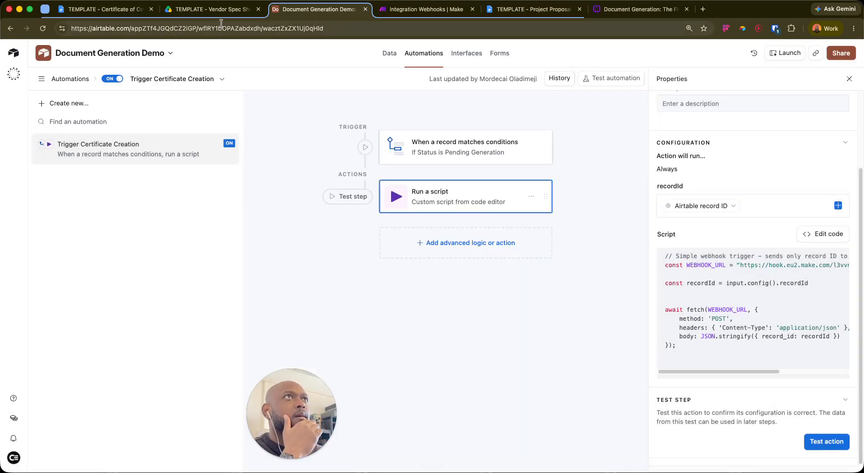
Open the base's data in a new tab and view the L1 Certificates grid
{"action": "left_click", "coordinate": [386, 55], "text": "super"}
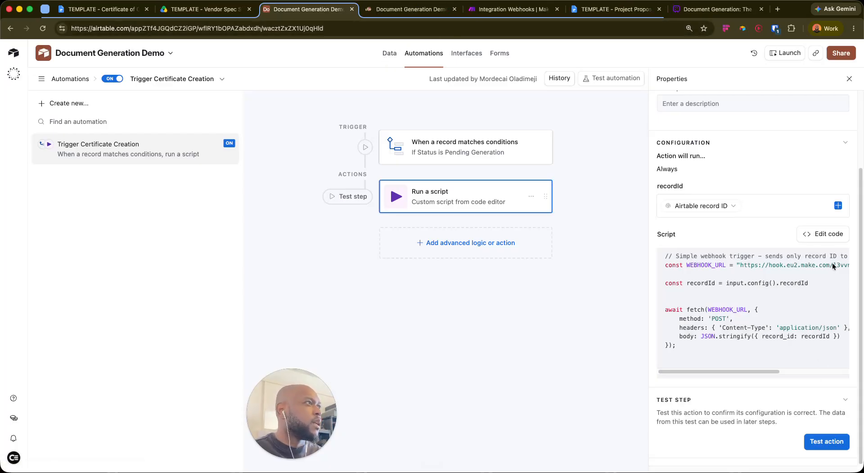
{"action": "left_click", "coordinate": [830, 234]}
{"action": "left_click", "coordinate": [837, 95]}
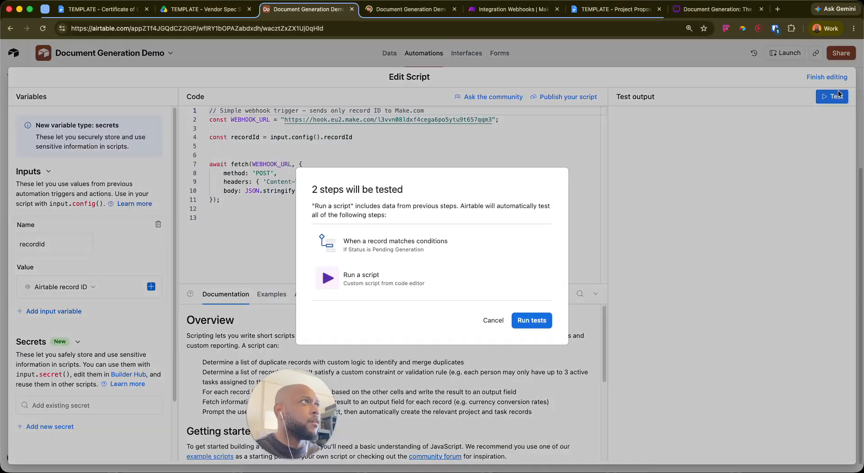
{"action": "left_click", "coordinate": [506, 322]}
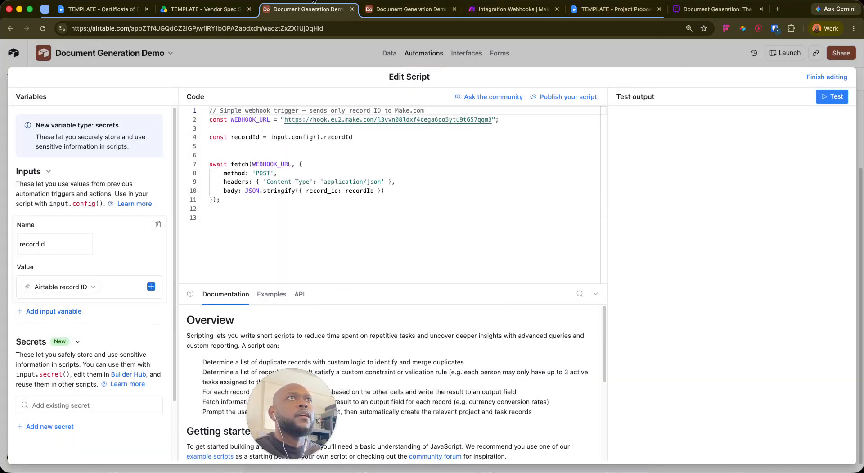
{"action": "left_click", "coordinate": [415, 10]}
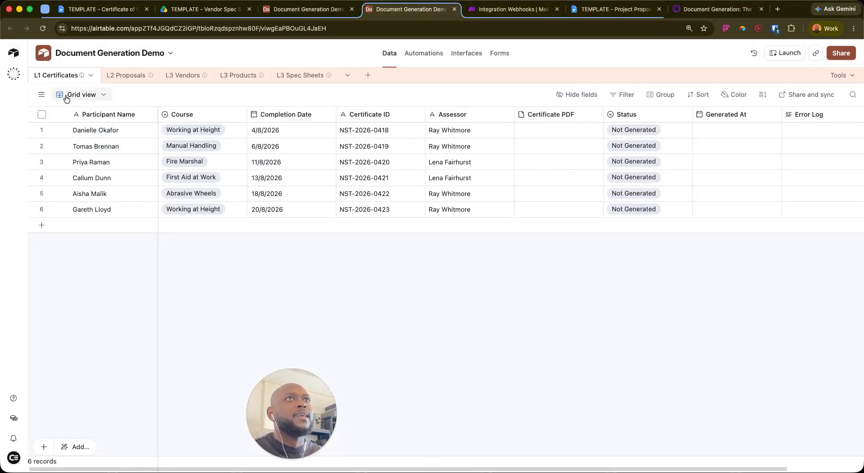
Set the first certificate's Status to Pending Generation and run the script test on it
{"action": "left_click", "coordinate": [673, 134]}
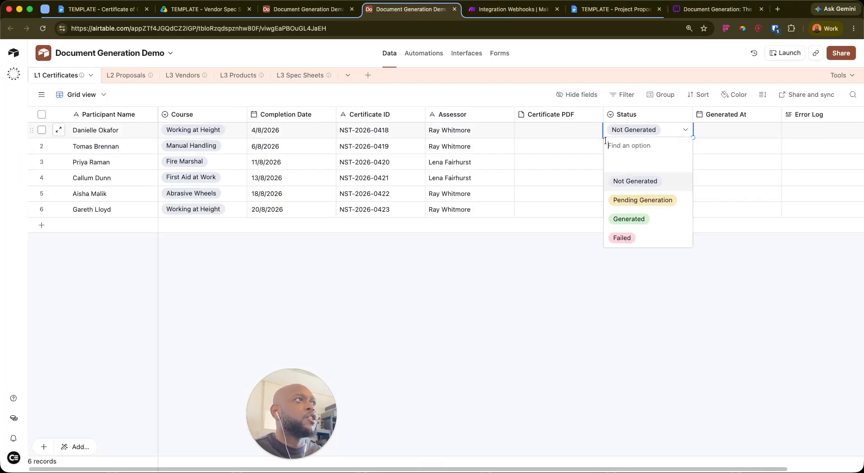
{"action": "left_click", "coordinate": [632, 204]}
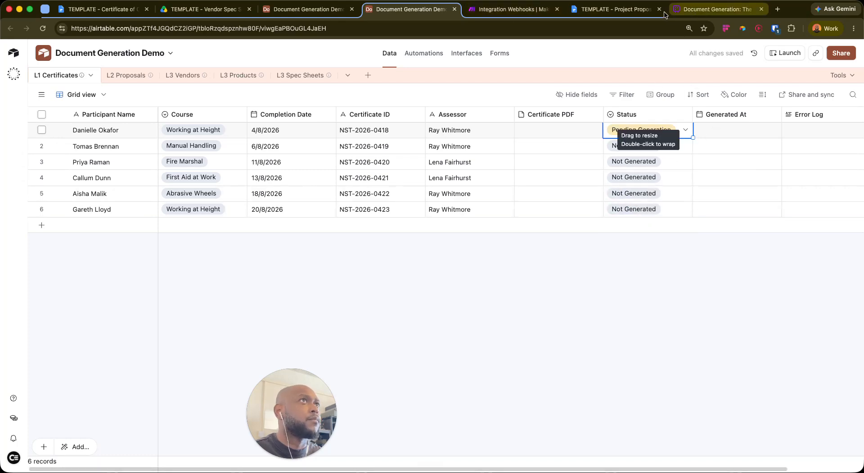
{"action": "left_click", "coordinate": [312, 8]}
{"action": "left_click", "coordinate": [833, 96]}
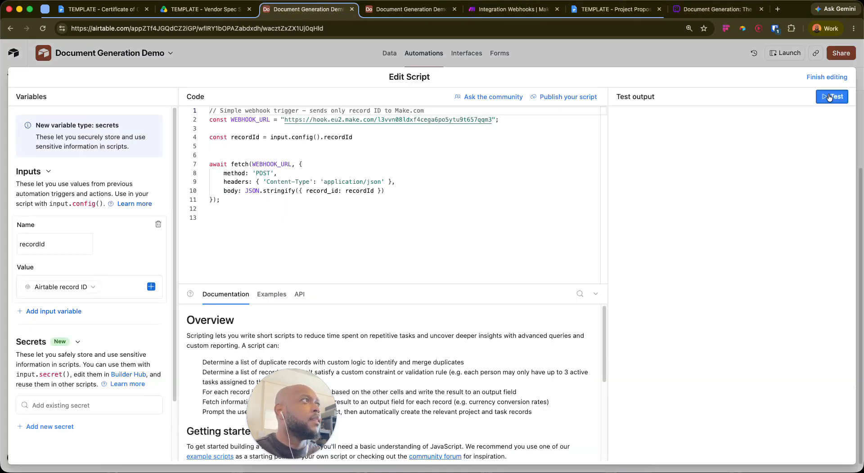
{"action": "left_click", "coordinate": [532, 320]}
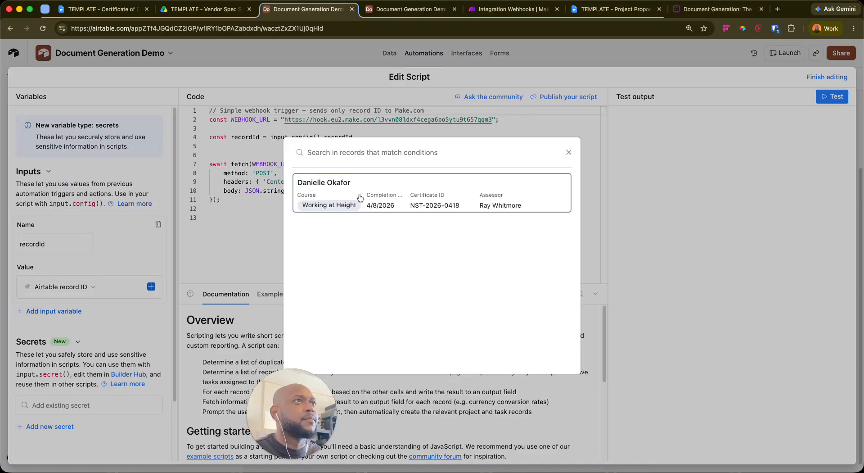
{"action": "left_click", "coordinate": [385, 197]}
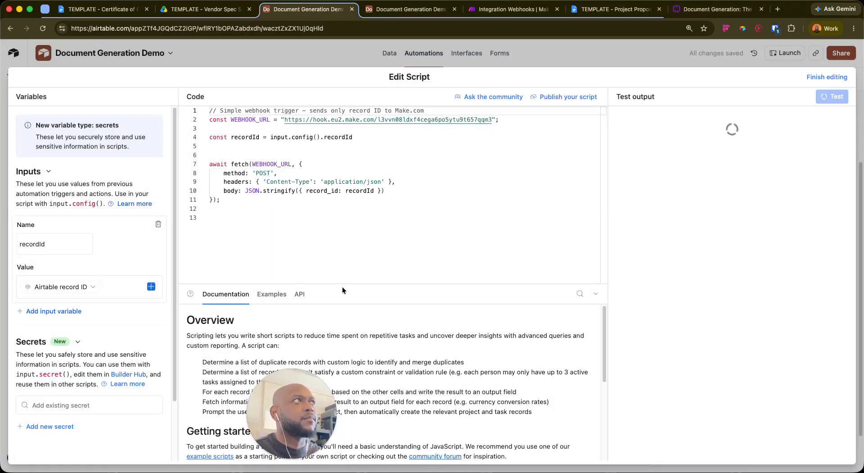
Save the custom webhook in Make and move the Webhooks module toward the upper left
{"action": "left_click", "coordinate": [482, 9]}
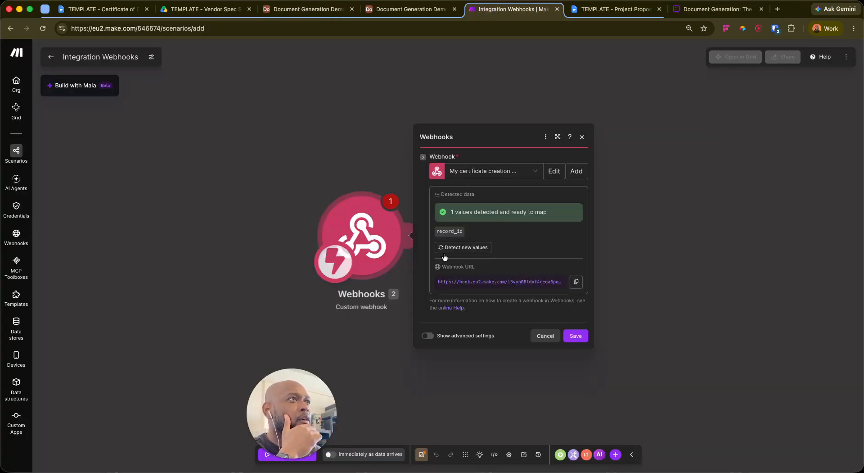
{"action": "left_click", "coordinate": [575, 337]}
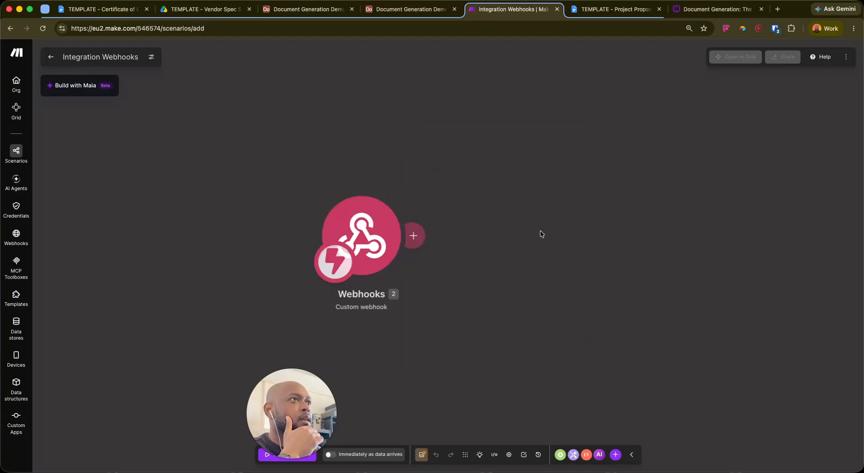
{"action": "left_click_drag", "start_coordinate": [357, 246], "coordinate": [243, 197]}
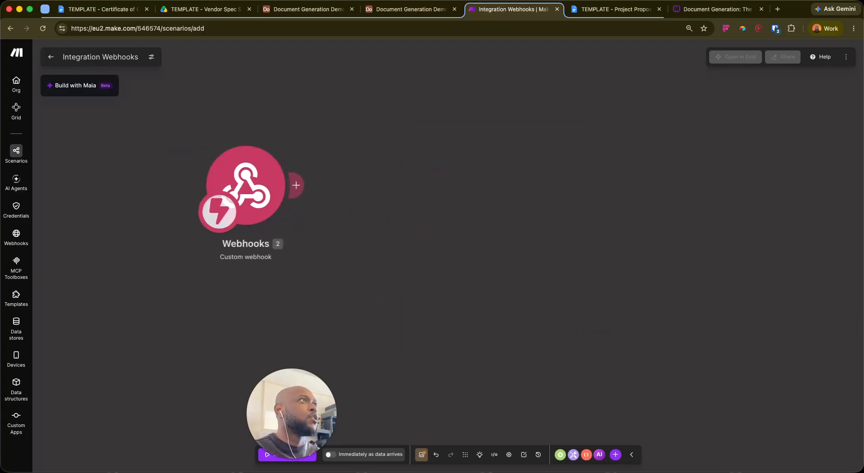
Check the Airtable script's test output, finish editing the script, and return to Make
{"action": "left_click", "coordinate": [379, 9]}
{"action": "left_click", "coordinate": [310, 9]}
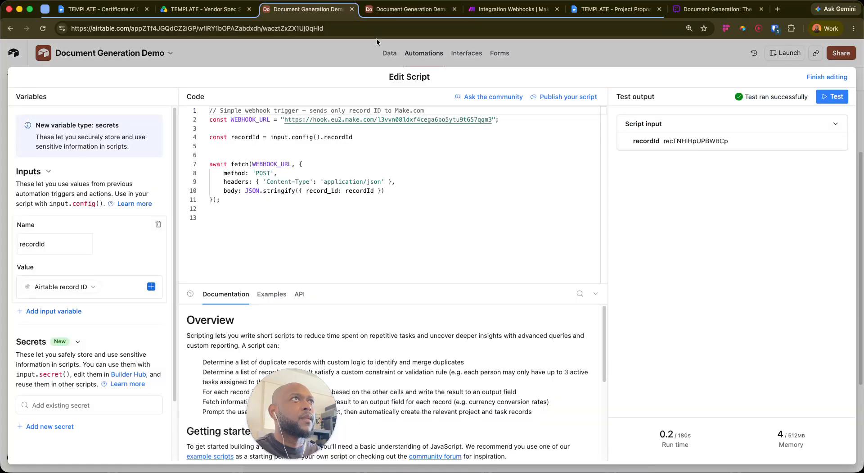
{"action": "left_click", "coordinate": [831, 77]}
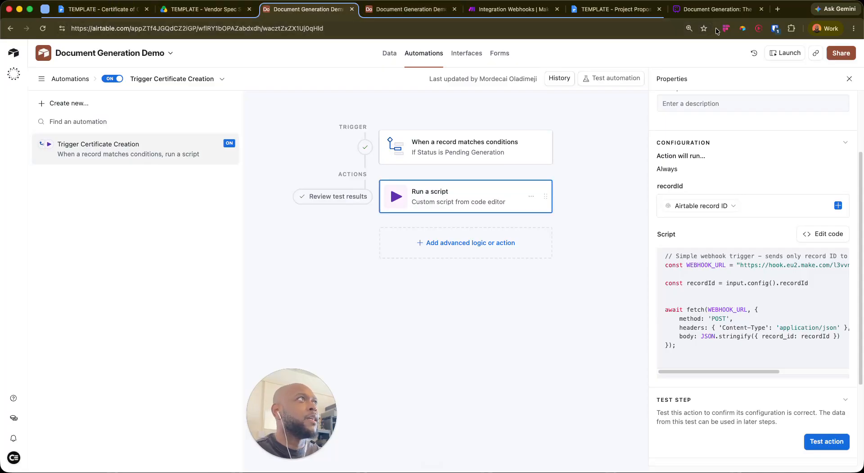
{"action": "left_click", "coordinate": [513, 9]}
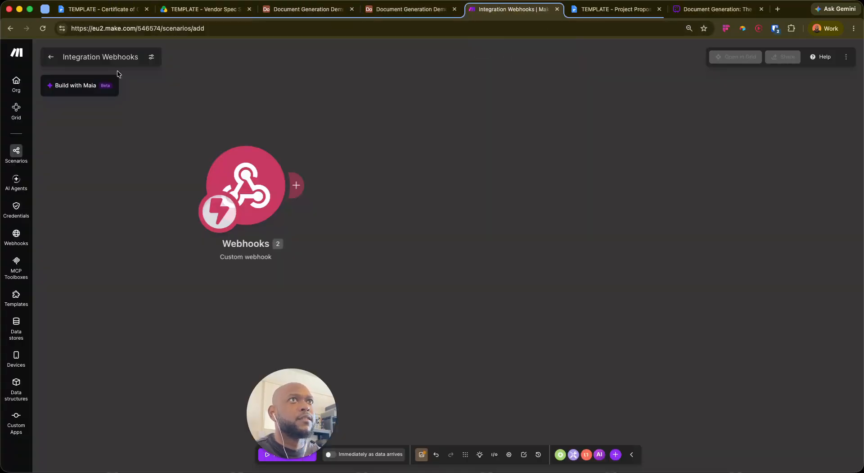
Rename the scenario to 'Create Certificate Doc'
{"action": "left_click", "coordinate": [137, 57]}
{"action": "key", "text": "BackSpace"}
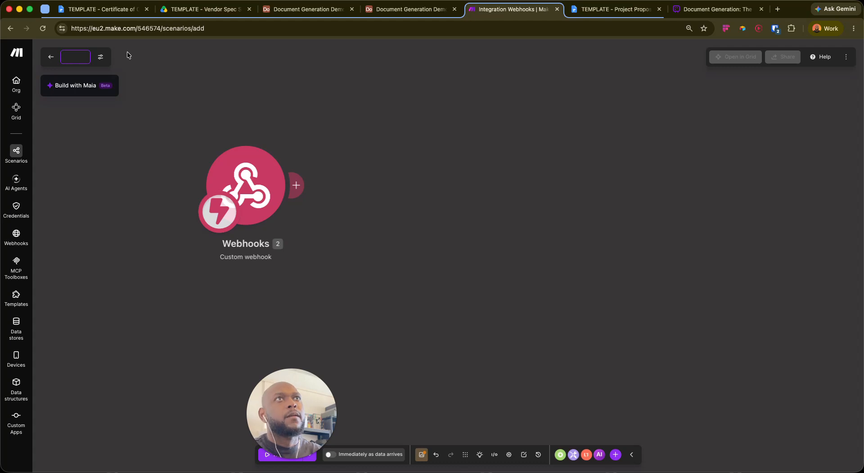
{"action": "type", "text": "Create Certificate DD"}
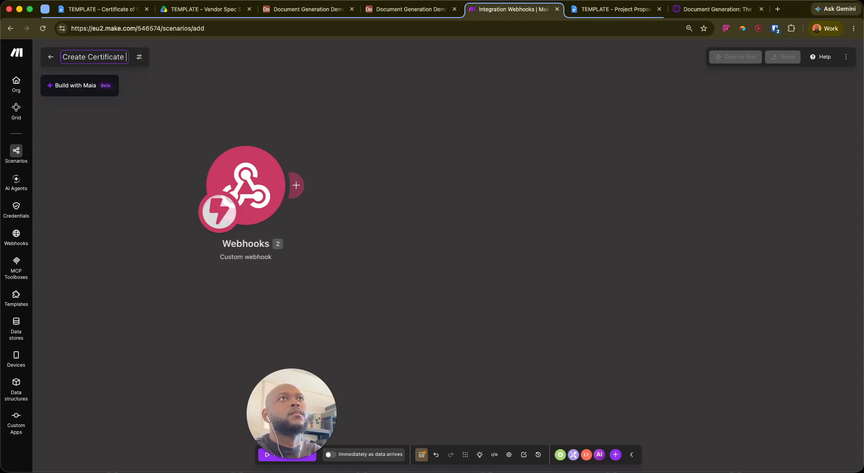
{"action": "key", "text": "BackSpace"}
{"action": "type", "text": "oc"}
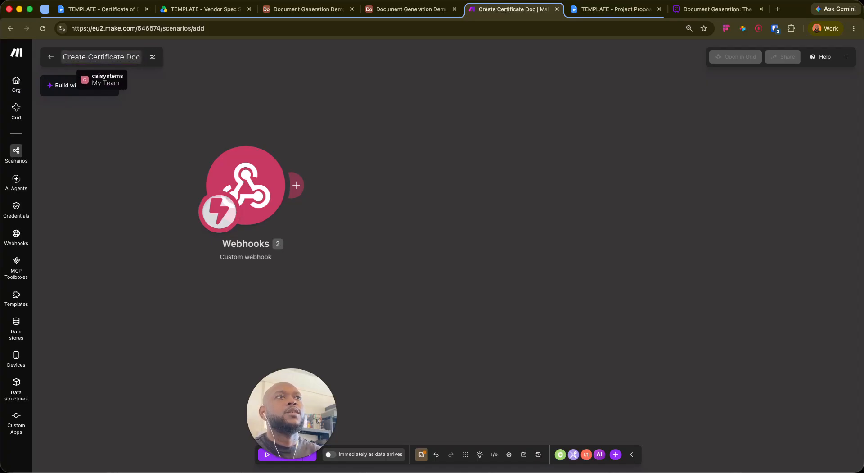
{"action": "left_click", "coordinate": [496, 142]}
Reposition the Webhooks module and start adding a module after it
{"action": "left_click_drag", "start_coordinate": [234, 196], "coordinate": [225, 243]}
{"action": "mouse_move", "coordinate": [290, 234]}
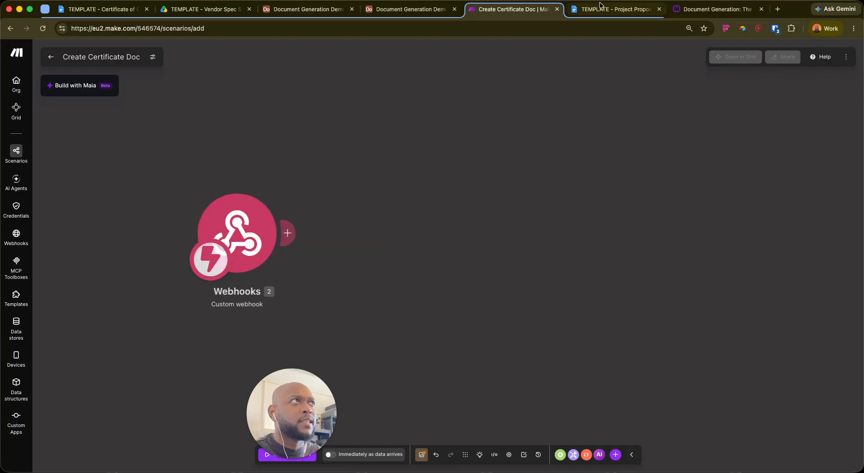
{"action": "left_click", "coordinate": [716, 9]}
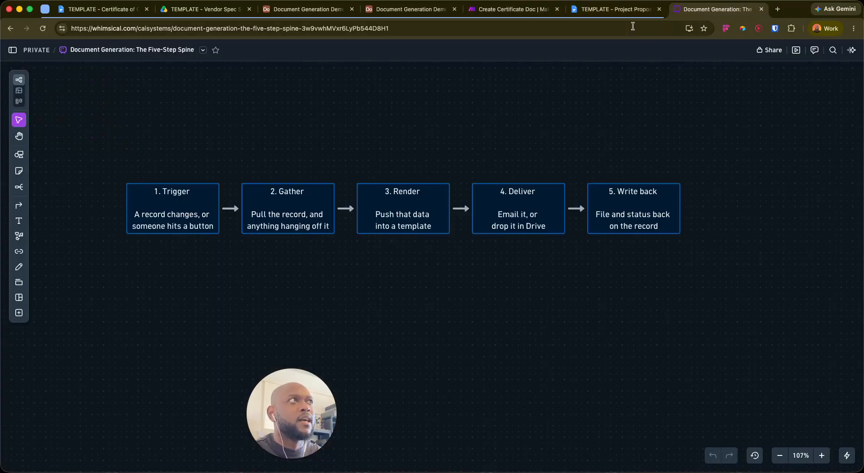
{"action": "left_click", "coordinate": [508, 9]}
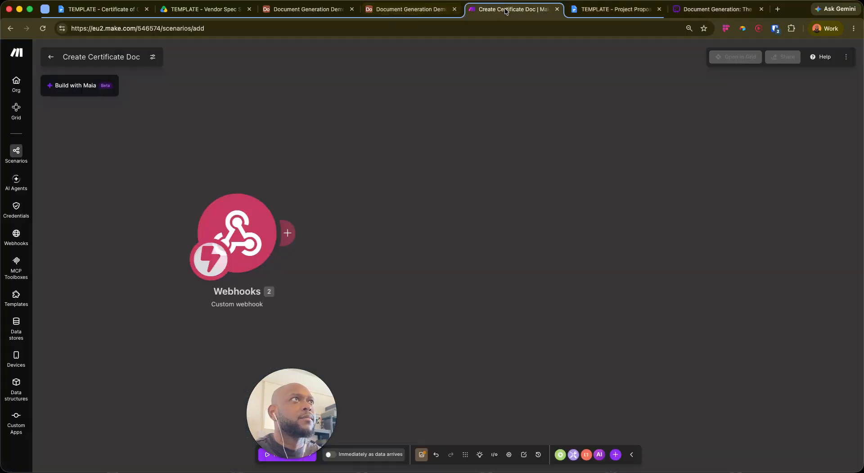
{"action": "left_click", "coordinate": [299, 233]}
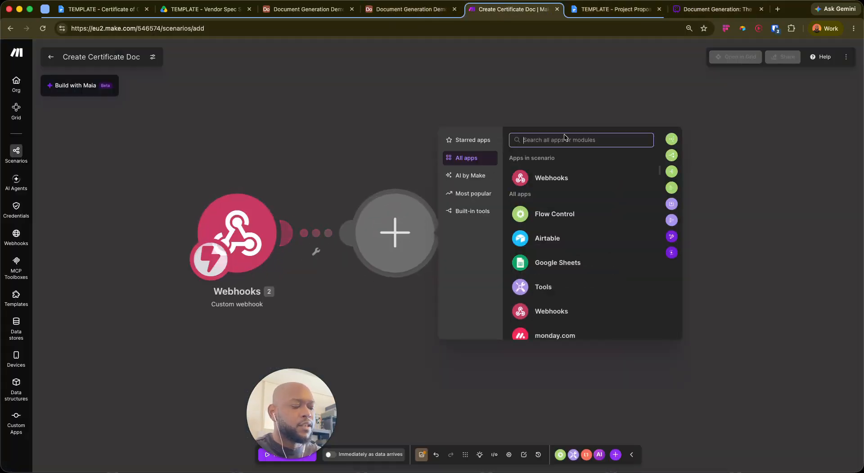
Search 'airta', pick Airtable, and add its Get a Record module after the webhook
{"action": "type", "text": "airta"}
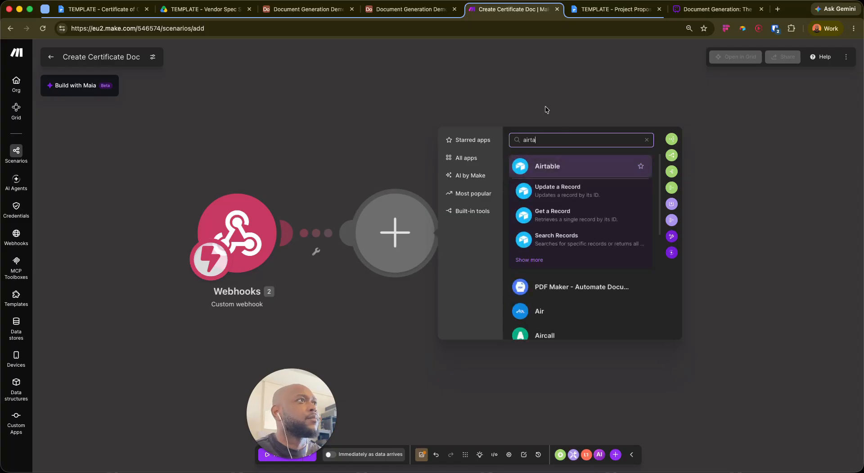
{"action": "left_click", "coordinate": [541, 166]}
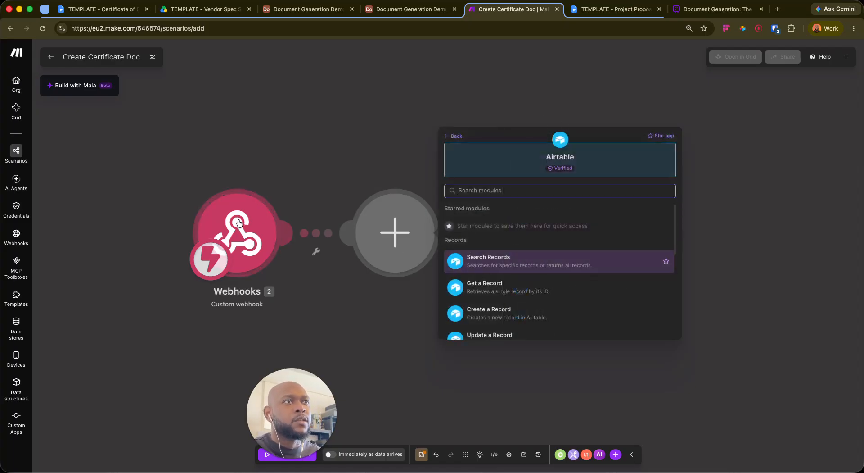
{"action": "left_click", "coordinate": [716, 9]}
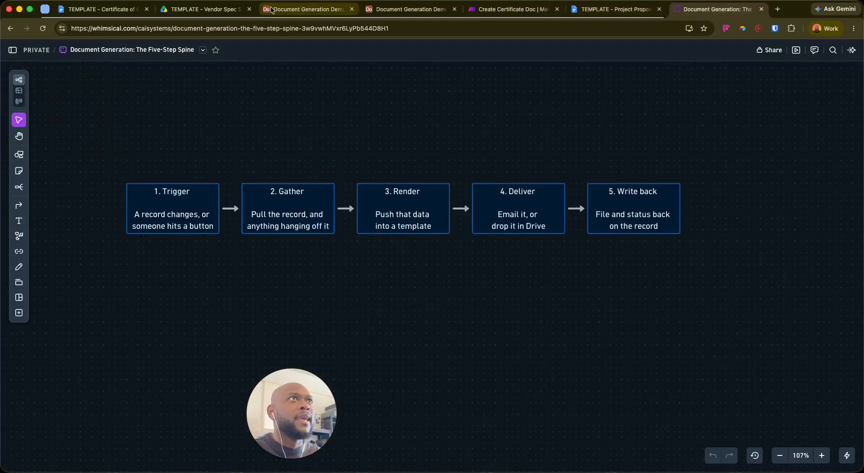
{"action": "left_click", "coordinate": [203, 9]}
{"action": "left_click", "coordinate": [304, 9]}
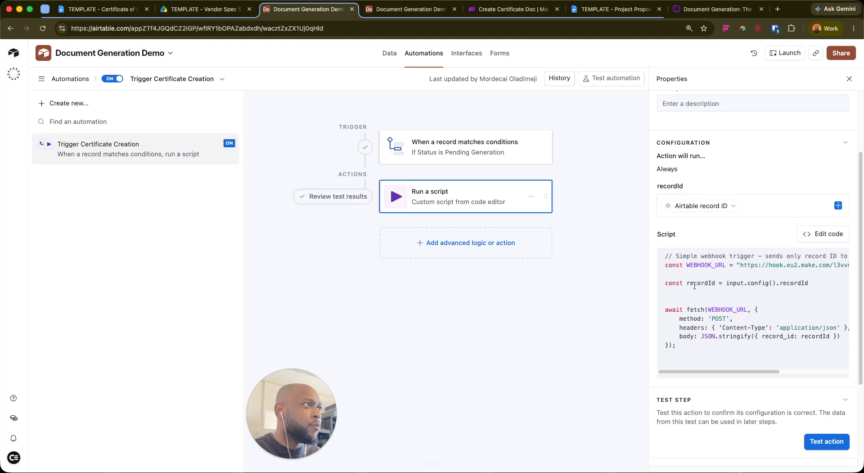
{"action": "left_click", "coordinate": [691, 10]}
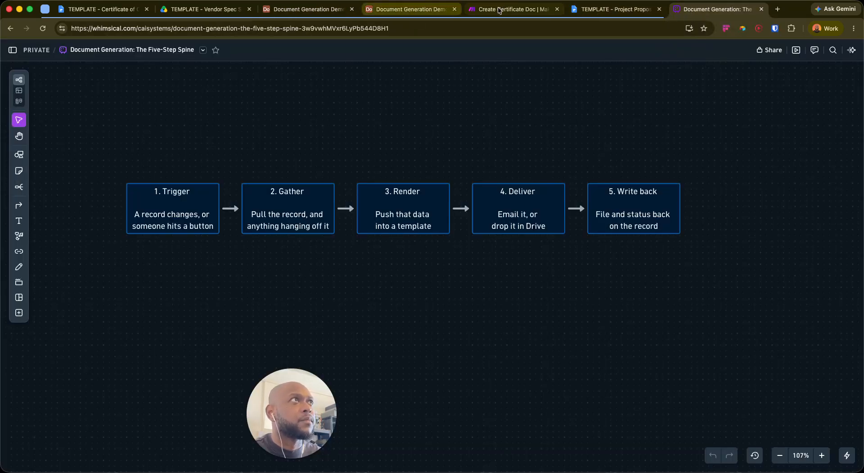
{"action": "left_click", "coordinate": [514, 9]}
{"action": "left_click", "coordinate": [501, 290]}
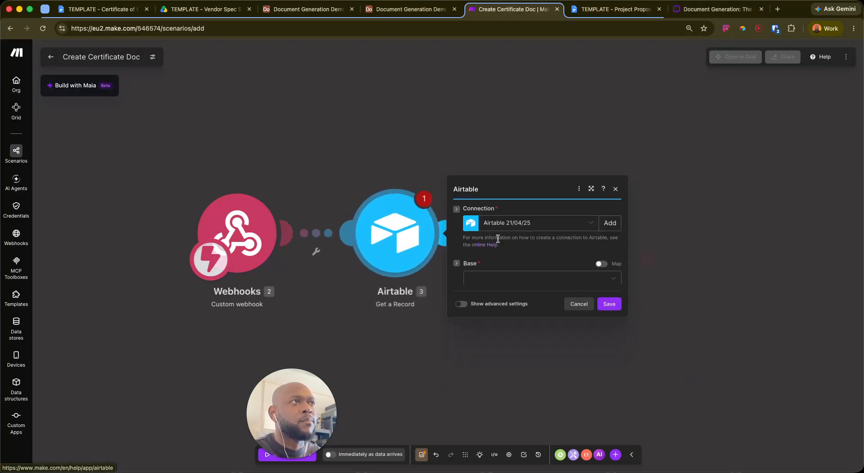
Set base 'Document Generation Demo', table 'L1 Certificates', Record ID from webhook record_id, and save
{"action": "left_click", "coordinate": [506, 264]}
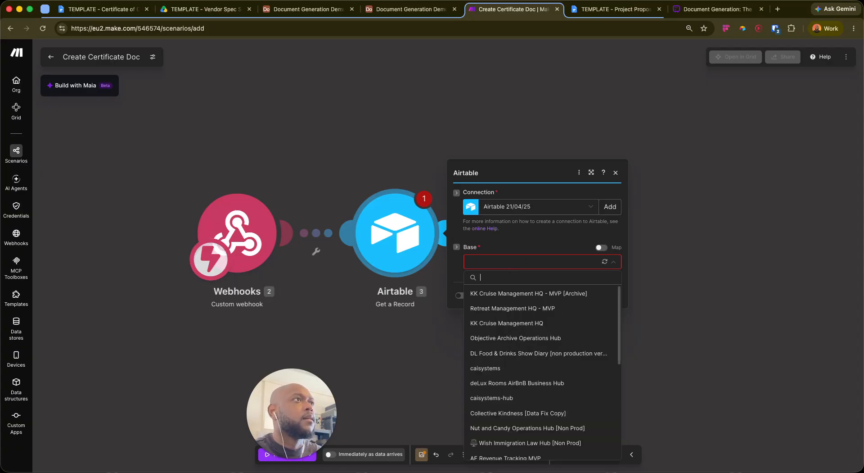
{"action": "type", "text": "docu"}
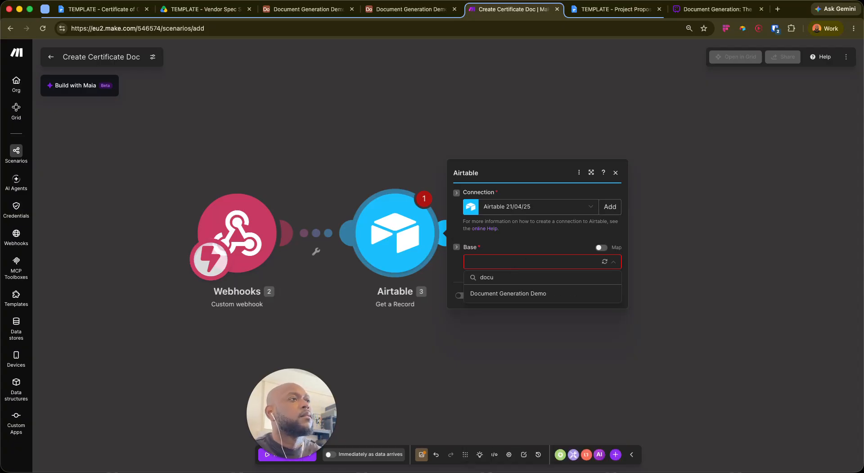
{"action": "left_click", "coordinate": [517, 294]}
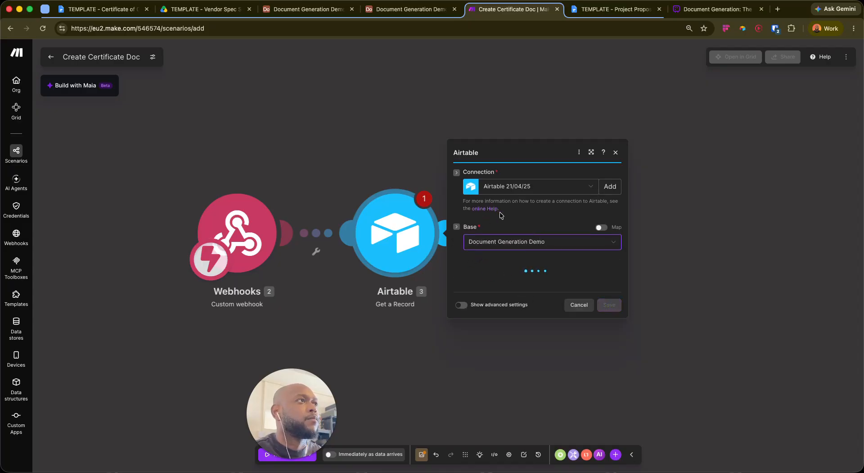
{"action": "left_click", "coordinate": [528, 276]}
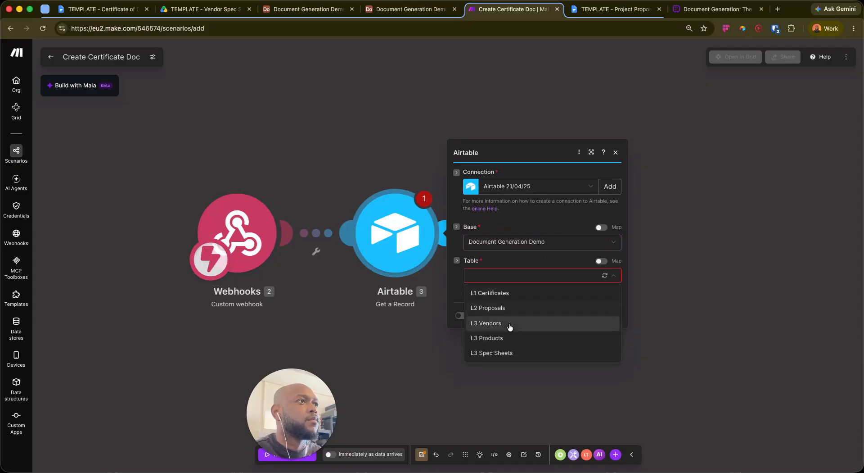
{"action": "left_click", "coordinate": [501, 293]}
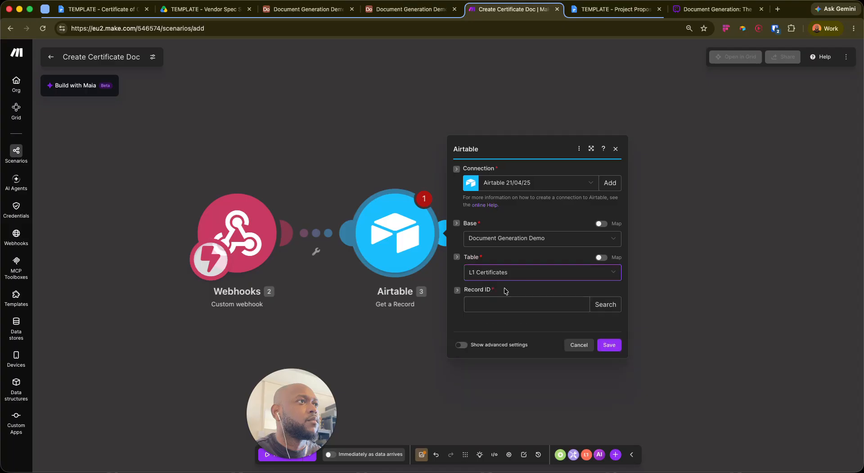
{"action": "left_click", "coordinate": [505, 287]}
{"action": "left_click", "coordinate": [622, 318]}
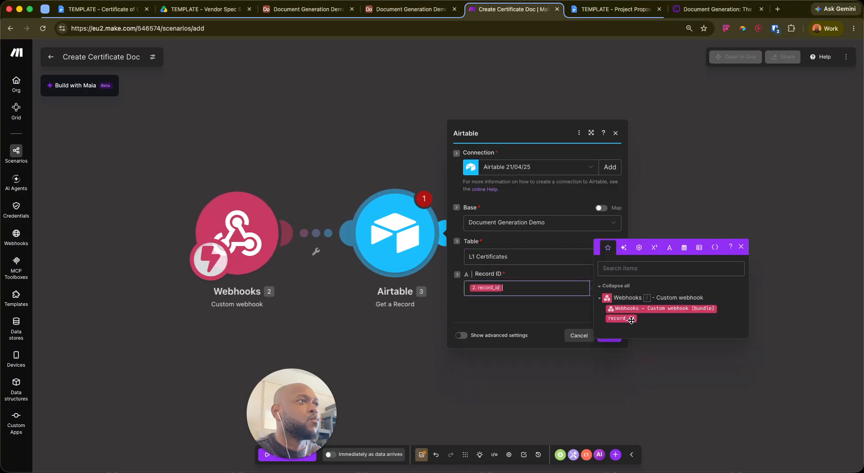
{"action": "left_click", "coordinate": [609, 335]}
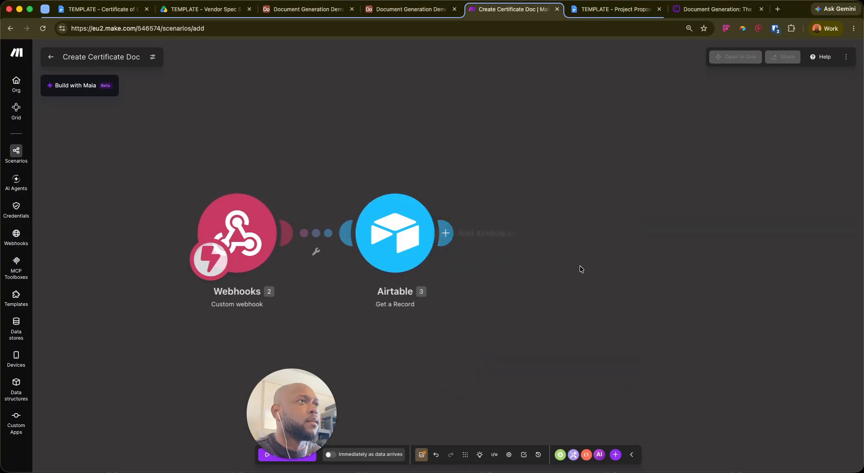
{"action": "right_click", "coordinate": [391, 220]}
Run the Airtable module alone and copy the pending record's test ID from Airtable's automation
{"action": "left_click", "coordinate": [428, 230]}
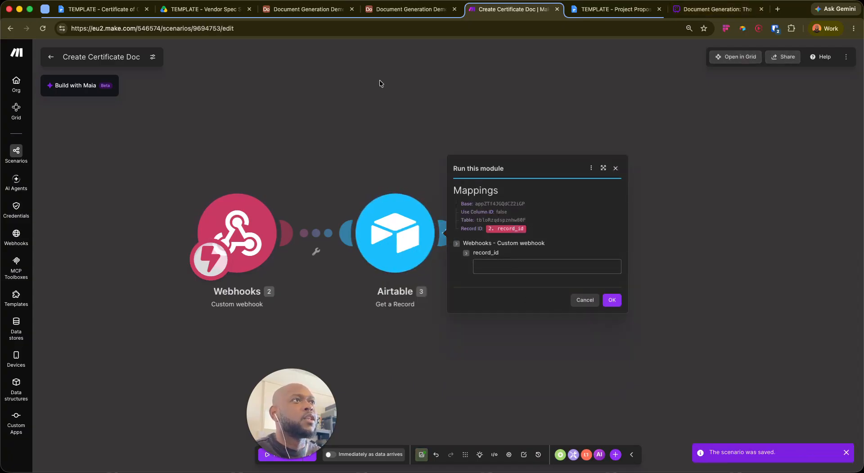
{"action": "left_click", "coordinate": [425, 9]}
{"action": "left_click", "coordinate": [550, 131]}
{"action": "scroll", "coordinate": [629, 136], "scroll_direction": "right", "scroll_amount": 3}
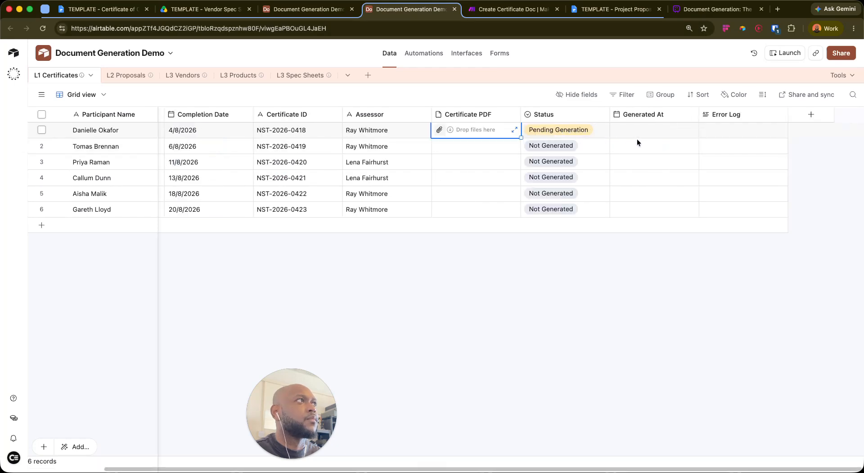
{"action": "left_click", "coordinate": [309, 9]}
{"action": "scroll", "coordinate": [795, 306], "scroll_direction": "down", "scroll_amount": 5}
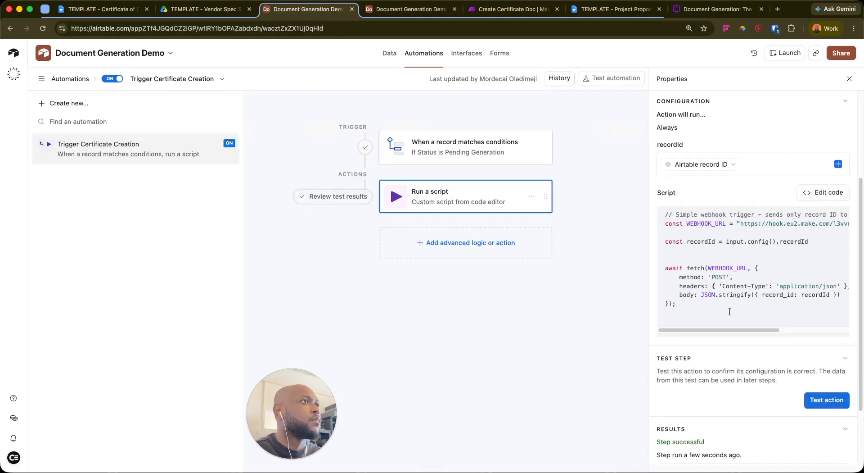
{"action": "left_click_drag", "start_coordinate": [703, 407], "coordinate": [767, 411]}
{"action": "key", "text": "super+c"}
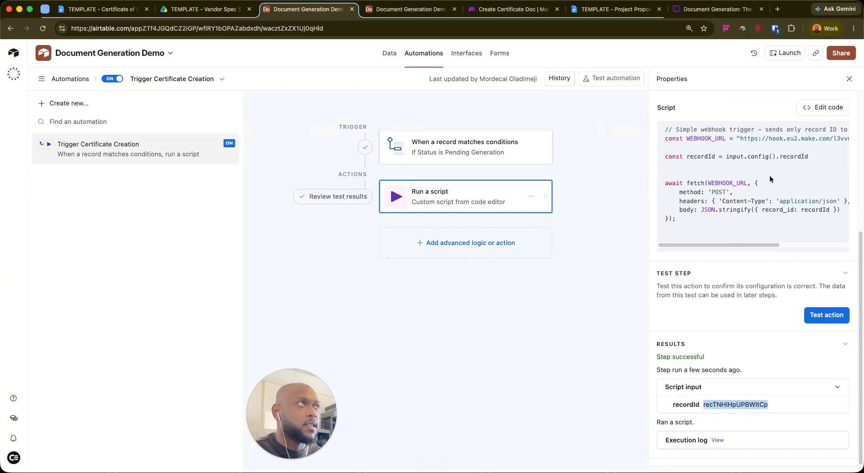
Paste the record ID into record_id, run the module, and review the returned certificate fields
{"action": "left_click", "coordinate": [716, 9]}
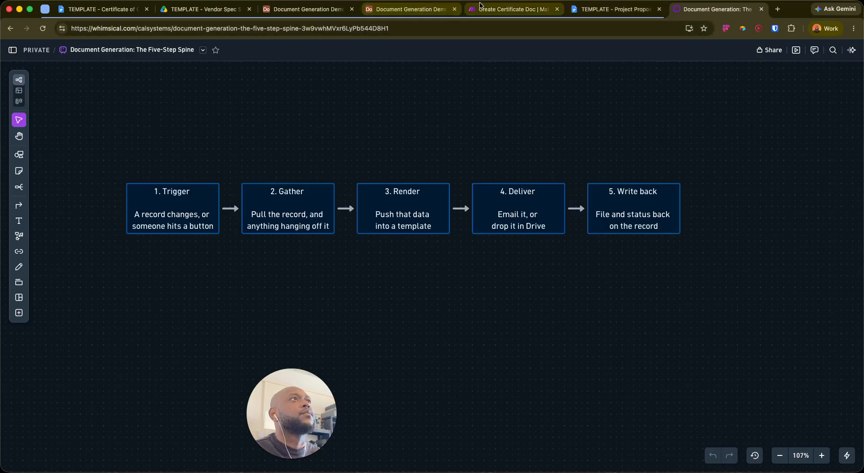
{"action": "left_click", "coordinate": [514, 9]}
{"action": "left_click", "coordinate": [513, 270]}
{"action": "key", "text": "super+v"}
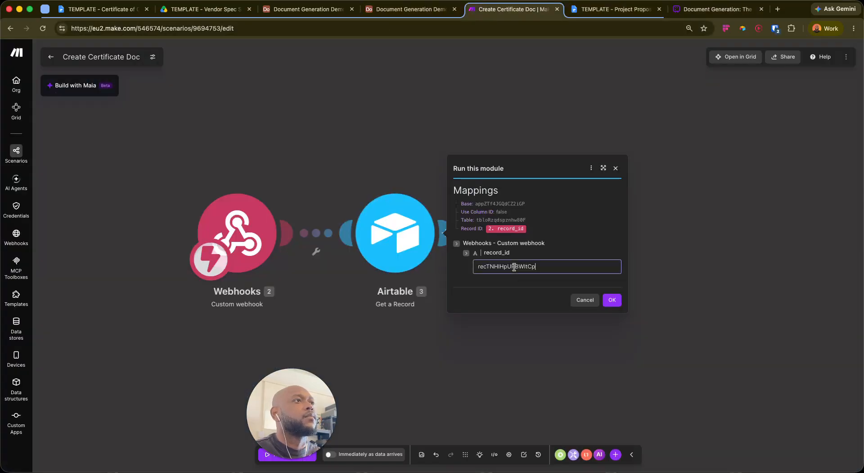
{"action": "left_click", "coordinate": [612, 300]}
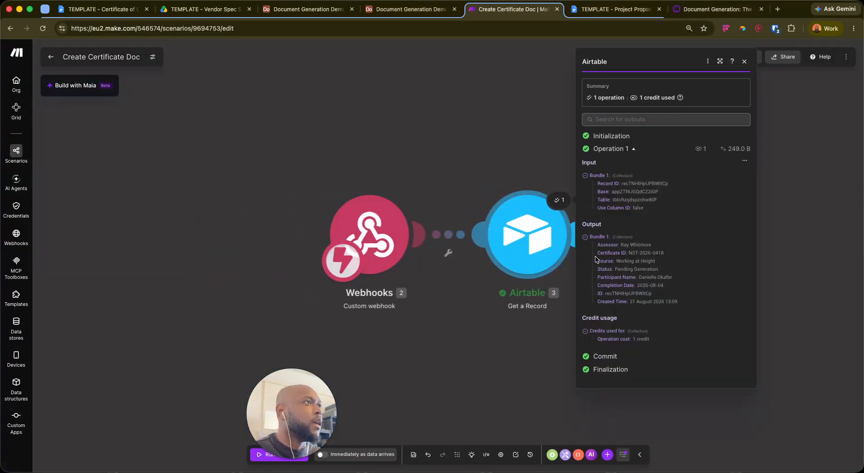
{"action": "left_click_drag", "start_coordinate": [621, 247], "coordinate": [678, 305]}
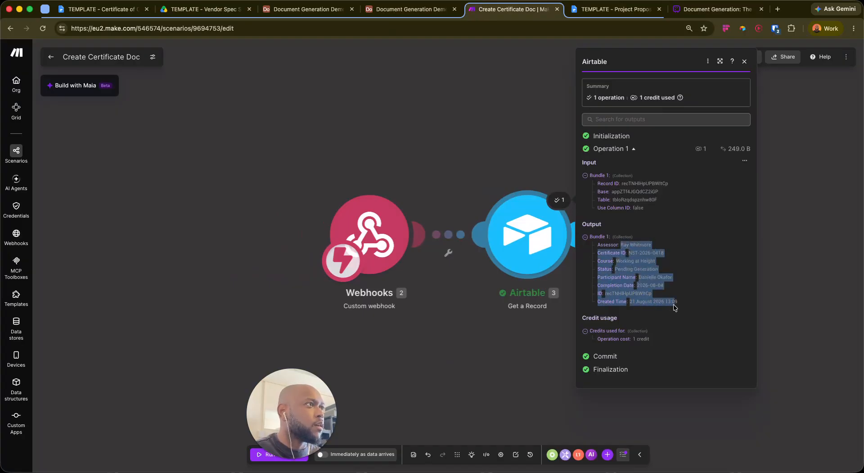
{"action": "left_click", "coordinate": [654, 245]}
Close the run output and give the Airtable step a first name starting with 'Get'
{"action": "left_click", "coordinate": [808, 198]}
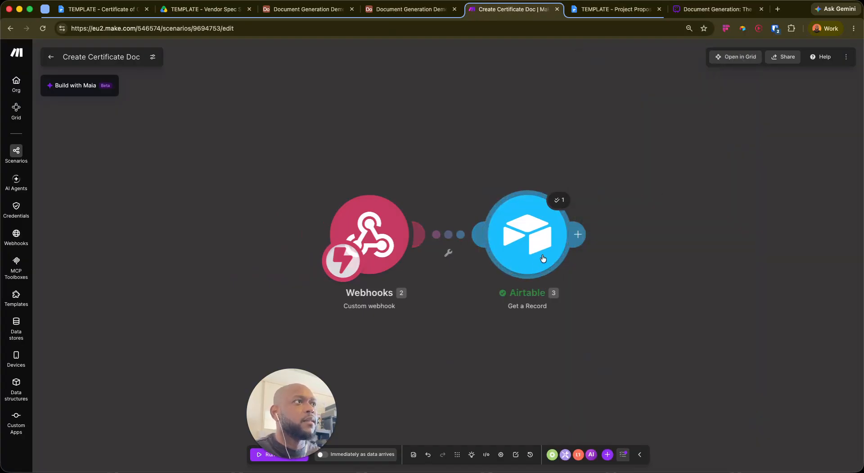
{"action": "right_click", "coordinate": [522, 233]}
{"action": "left_click", "coordinate": [550, 291]}
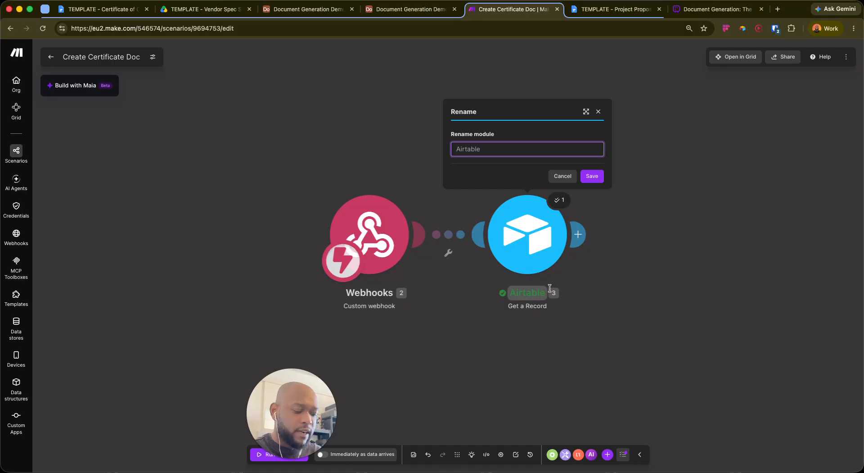
{"action": "type", "text": "Get Cand"}
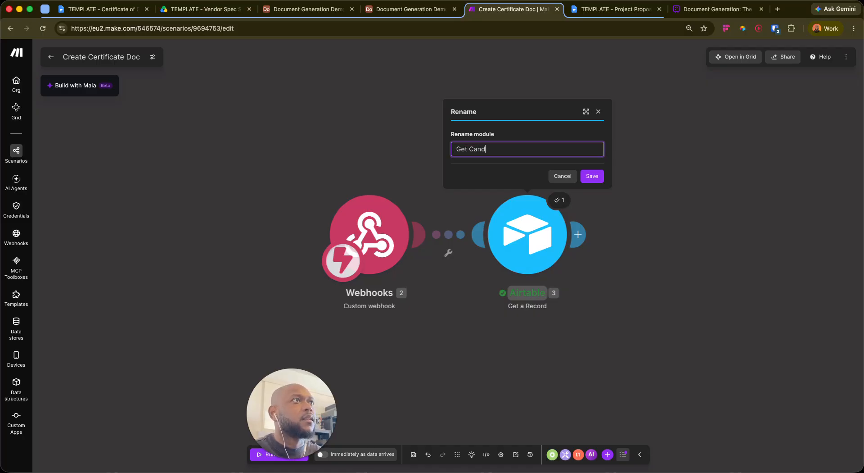
{"action": "key", "text": "Return"}
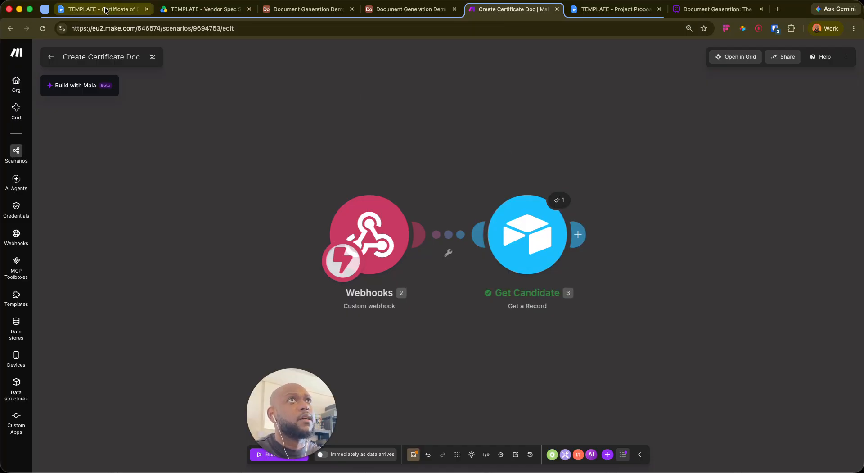
{"action": "left_click", "coordinate": [128, 3]}
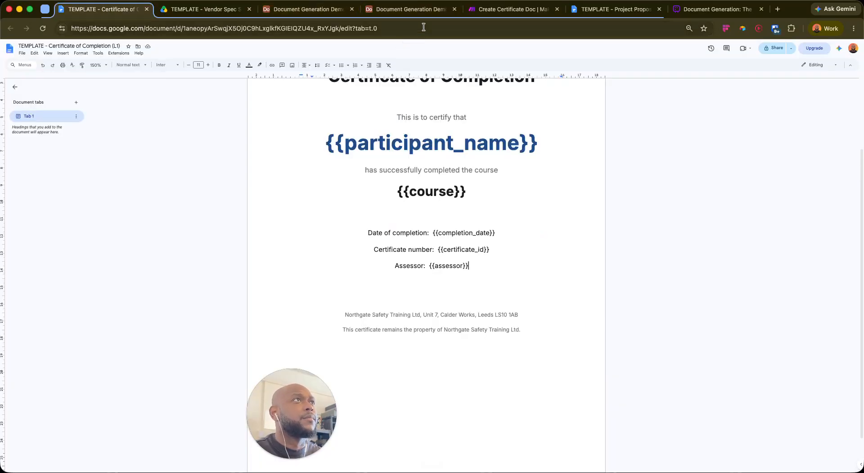
{"action": "left_click", "coordinate": [513, 9]}
Correct the Airtable step's name to 'Get Certificate Rec' and add a module after it
{"action": "right_click", "coordinate": [523, 250]}
{"action": "left_click", "coordinate": [560, 305]}
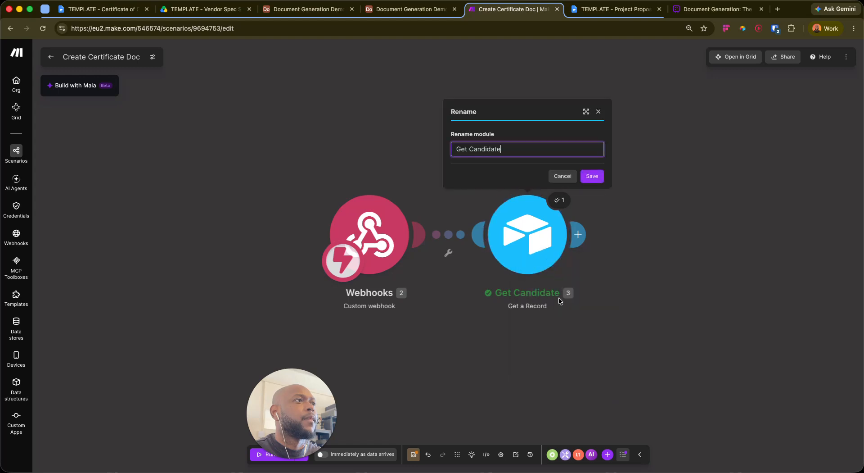
{"action": "key", "text": "alt+BackSpace"}
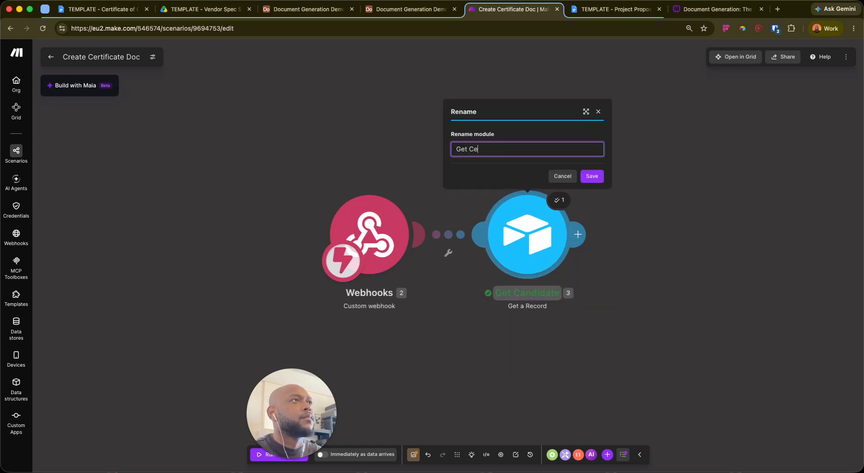
{"action": "type", "text": "Certificate Re"}
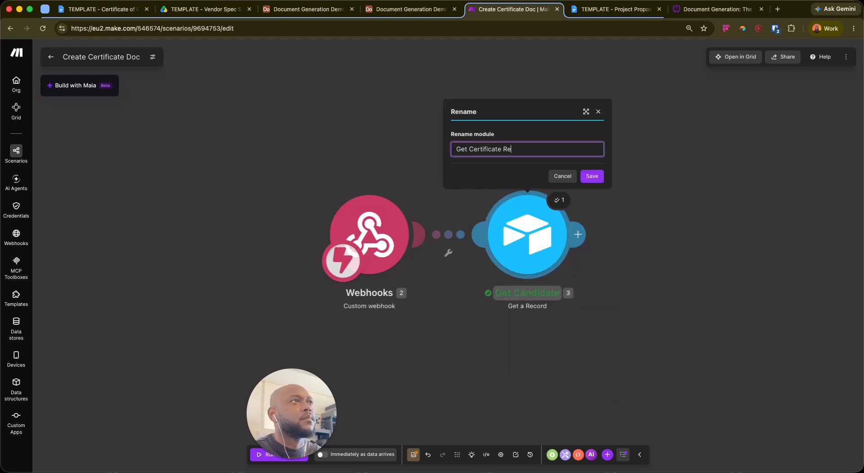
{"action": "type", "text": "c"}
{"action": "key", "text": "Return"}
{"action": "left_click_drag", "start_coordinate": [682, 326], "coordinate": [488, 310]}
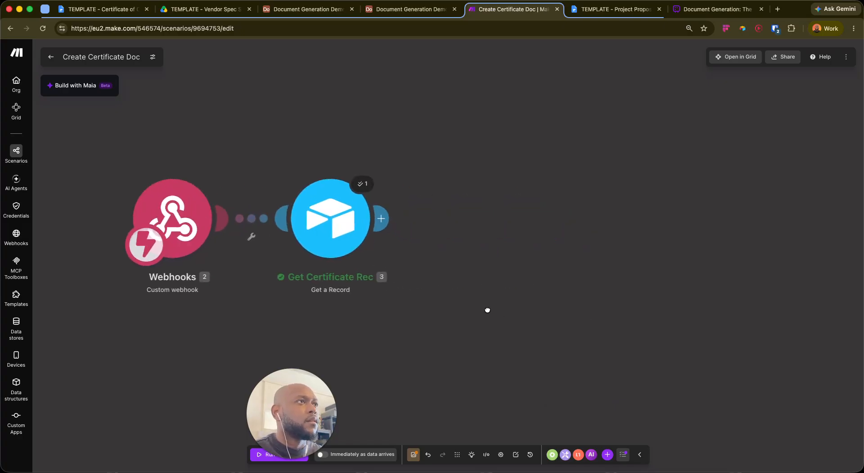
{"action": "left_click", "coordinate": [388, 217]}
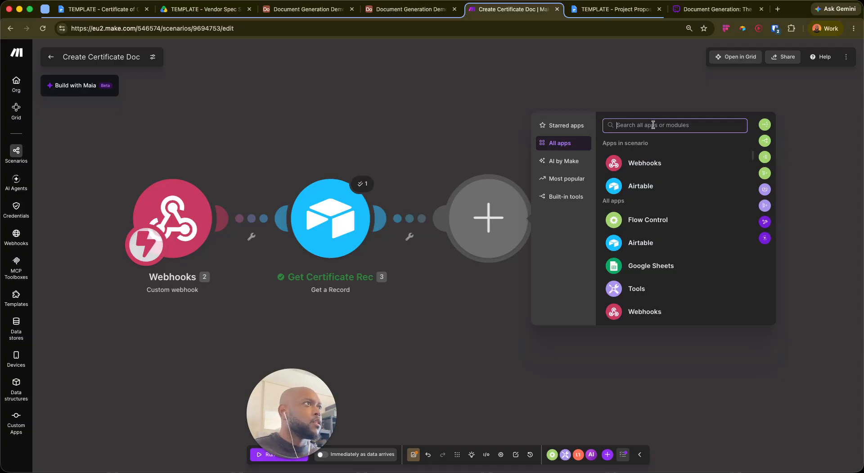
Search 'docs' and add Google Docs' Create a Document from a Template module
{"action": "left_click", "coordinate": [610, 13]}
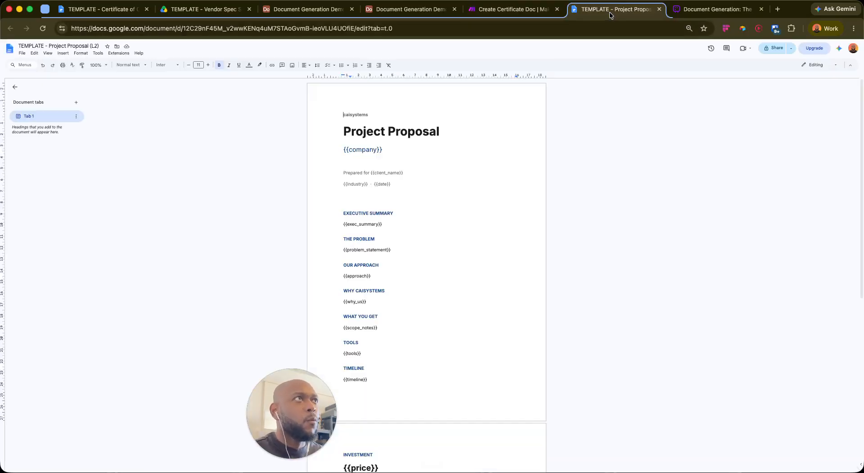
{"action": "left_click", "coordinate": [522, 12]}
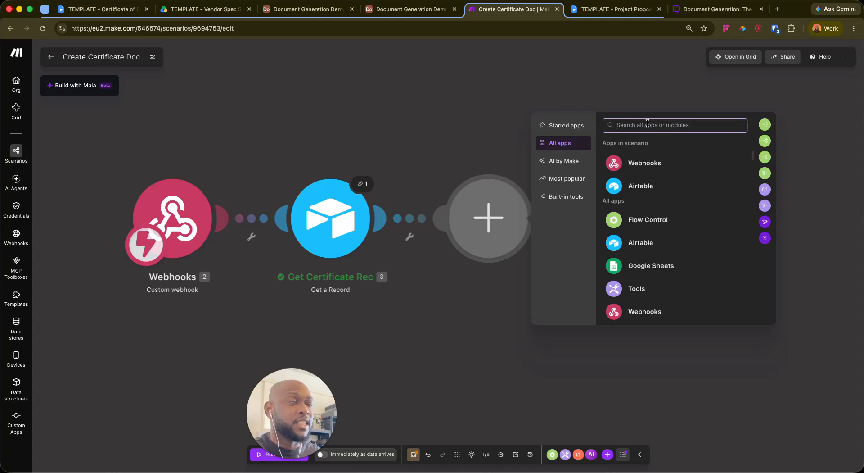
{"action": "type", "text": "docs"}
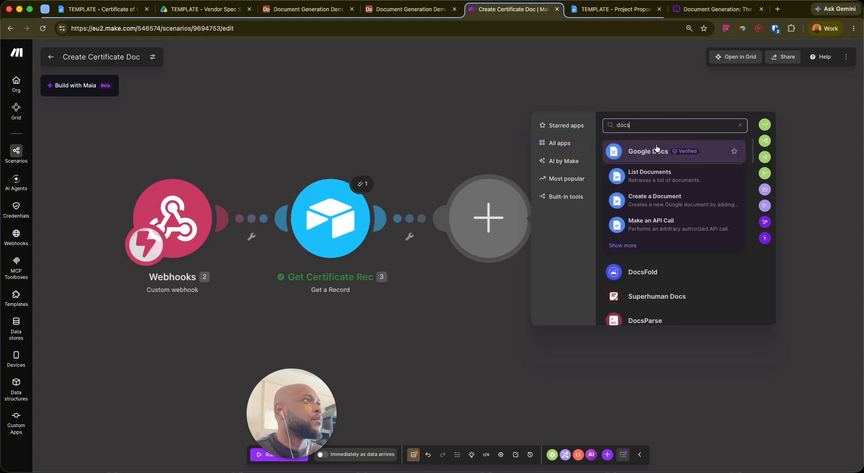
{"action": "left_click", "coordinate": [655, 147]}
{"action": "scroll", "coordinate": [617, 263], "scroll_direction": "down", "scroll_amount": 5}
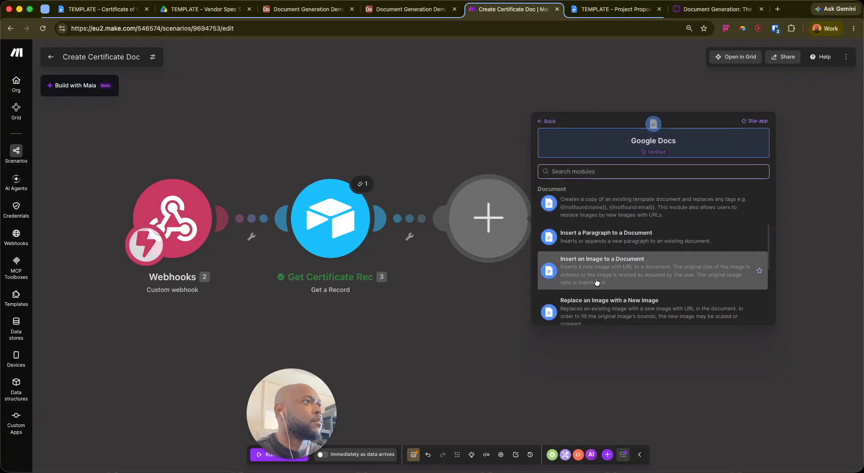
{"action": "scroll", "coordinate": [618, 263], "scroll_direction": "up", "scroll_amount": 2}
{"action": "left_click", "coordinate": [584, 247]}
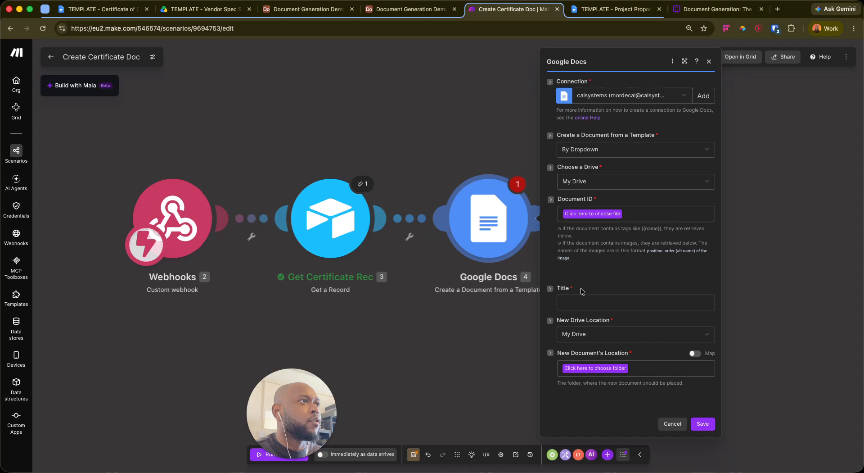
Pick 'TEMPLATE - Project Proposal (L2)' as the template and open the Title mapping picker
{"action": "left_click", "coordinate": [600, 215]}
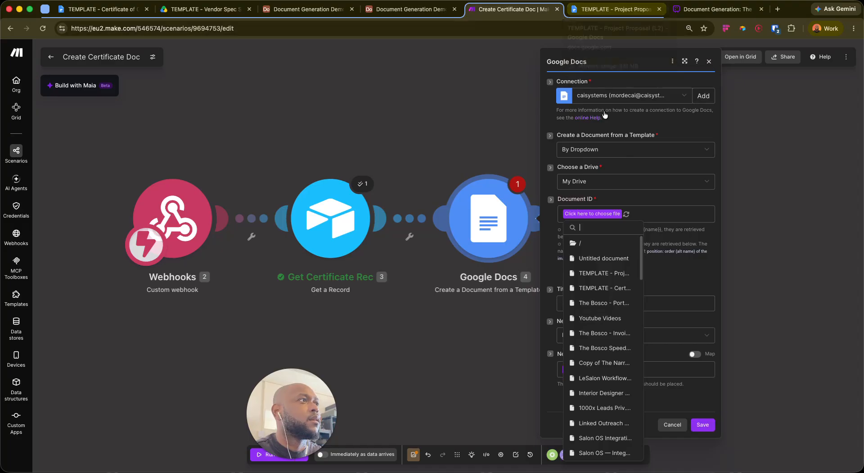
{"action": "left_click", "coordinate": [612, 279]}
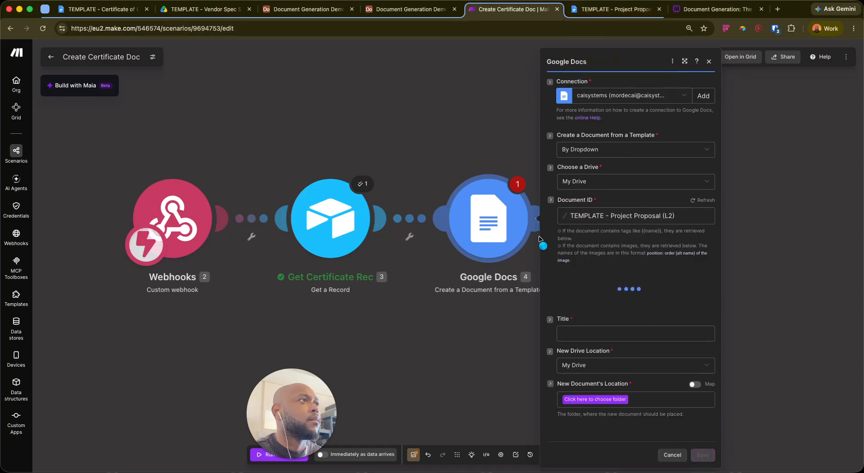
{"action": "left_click", "coordinate": [582, 333]}
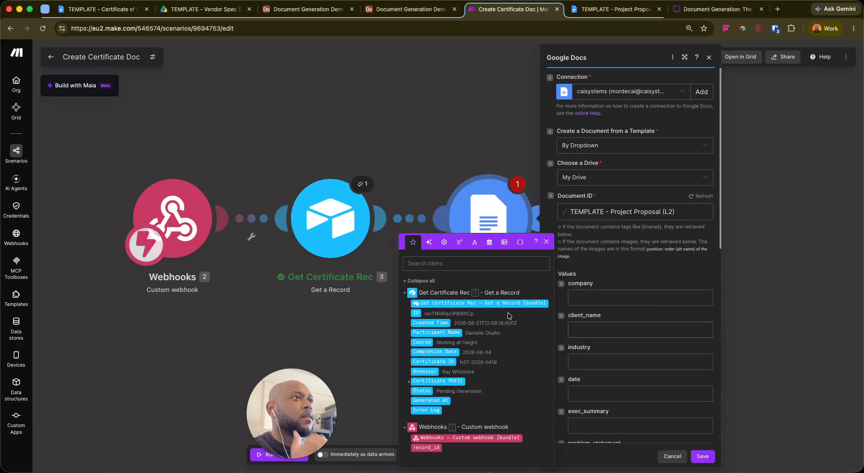
{"action": "scroll", "coordinate": [642, 330], "scroll_direction": "down", "scroll_amount": 1}
{"action": "scroll", "coordinate": [642, 329], "scroll_direction": "down", "scroll_amount": 1}
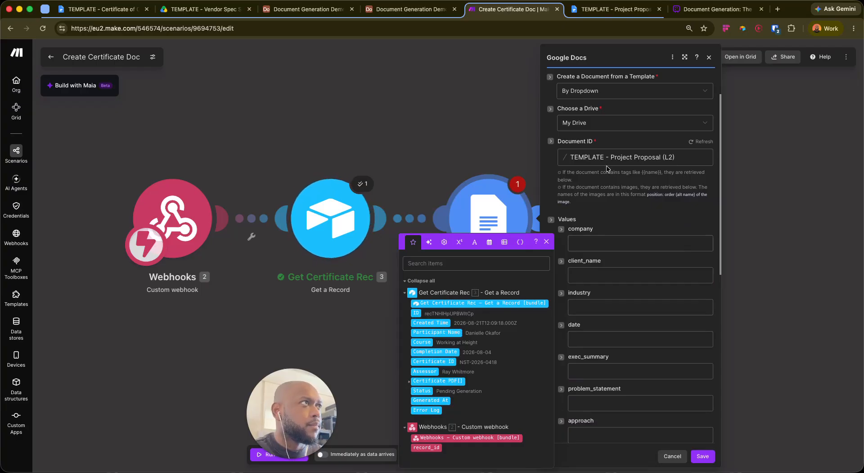
{"action": "scroll", "coordinate": [621, 239], "scroll_direction": "up", "scroll_amount": 2}
{"action": "left_click", "coordinate": [634, 270]}
Switch the template document to 'TEMPLATE - Certificate of Completion (L1)'
{"action": "scroll", "coordinate": [631, 274], "scroll_direction": "down", "scroll_amount": 3}
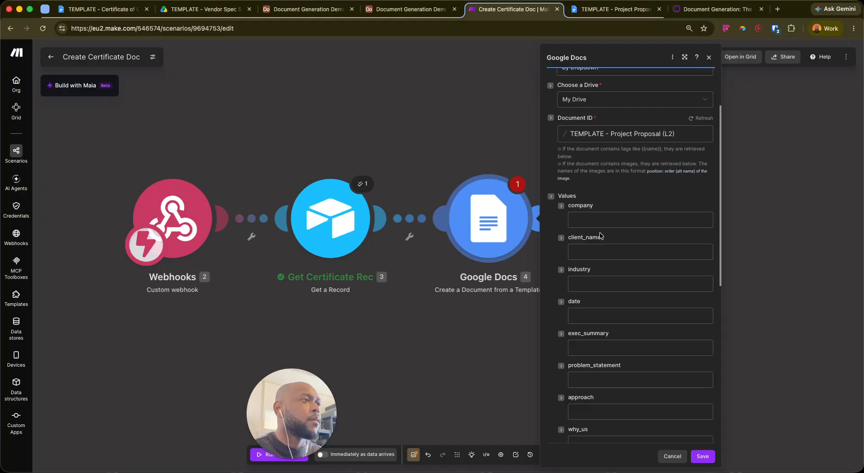
{"action": "scroll", "coordinate": [600, 235], "scroll_direction": "down", "scroll_amount": 6}
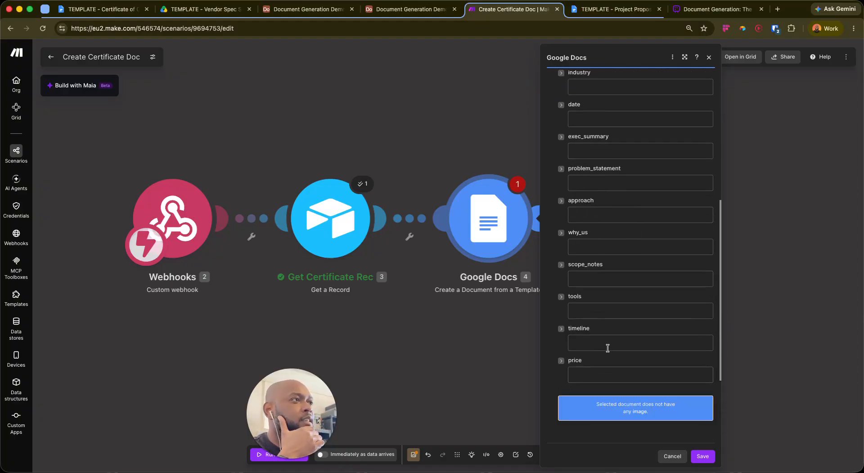
{"action": "scroll", "coordinate": [621, 315], "scroll_direction": "up", "scroll_amount": 10}
{"action": "left_click", "coordinate": [630, 213]}
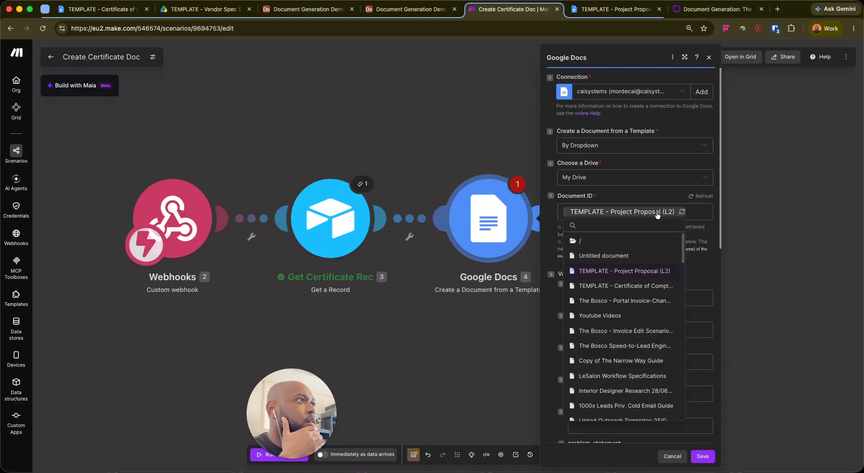
{"action": "left_click", "coordinate": [613, 287]}
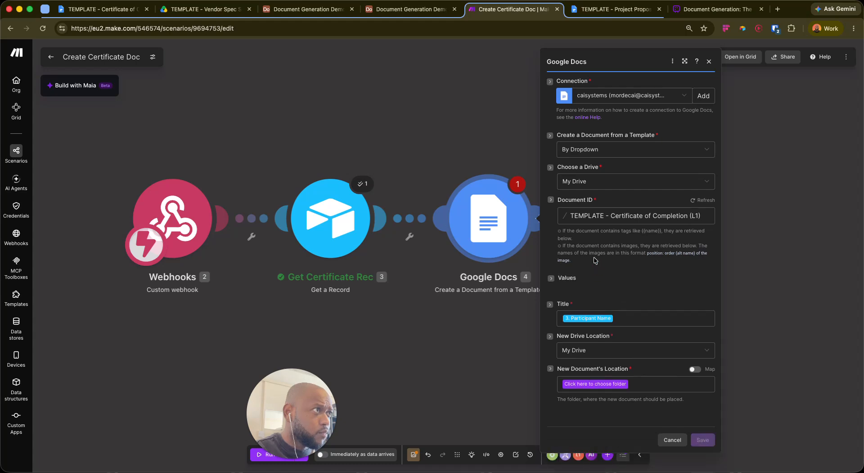
{"action": "scroll", "coordinate": [639, 271], "scroll_direction": "down", "scroll_amount": 3}
Map Participant Name and Course into the participant_name and course template values
{"action": "left_click", "coordinate": [638, 185]}
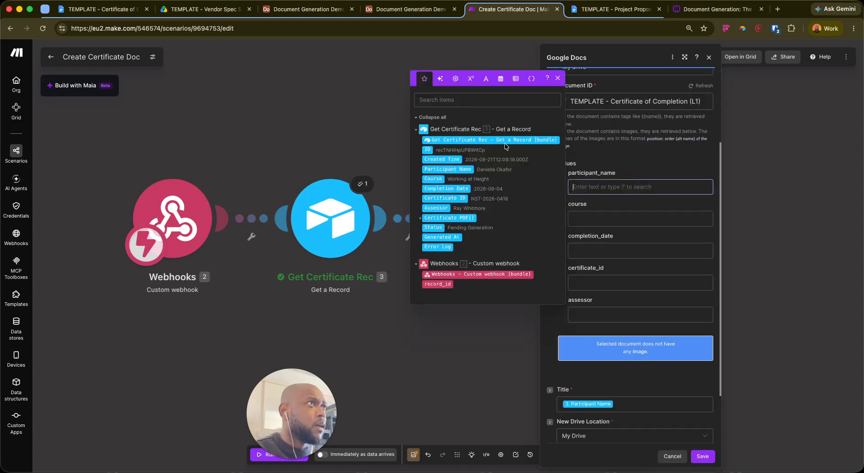
{"action": "type", "text": "/pa"}
{"action": "key", "text": "Down"}
{"action": "key", "text": "Down"}
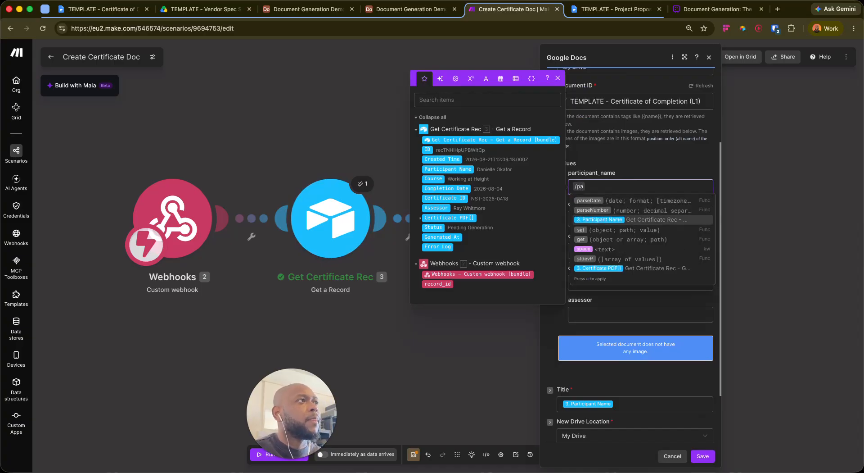
{"action": "key", "text": "Return"}
{"action": "key", "text": "Tab"}
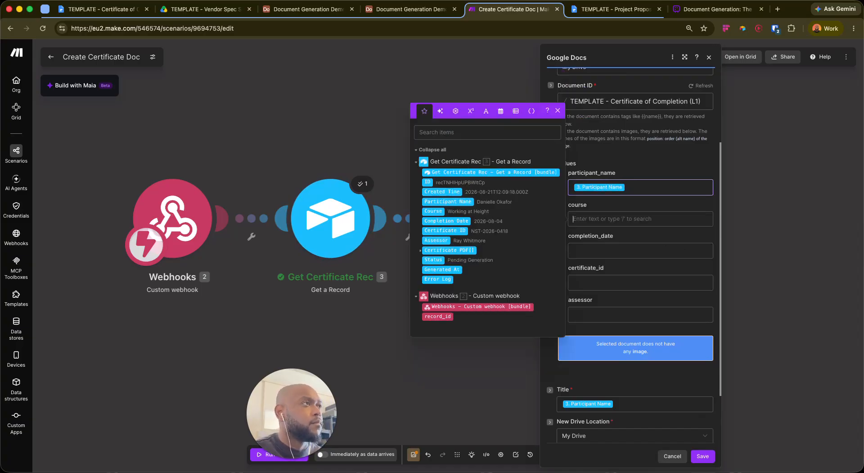
{"action": "type", "text": "/cor"}
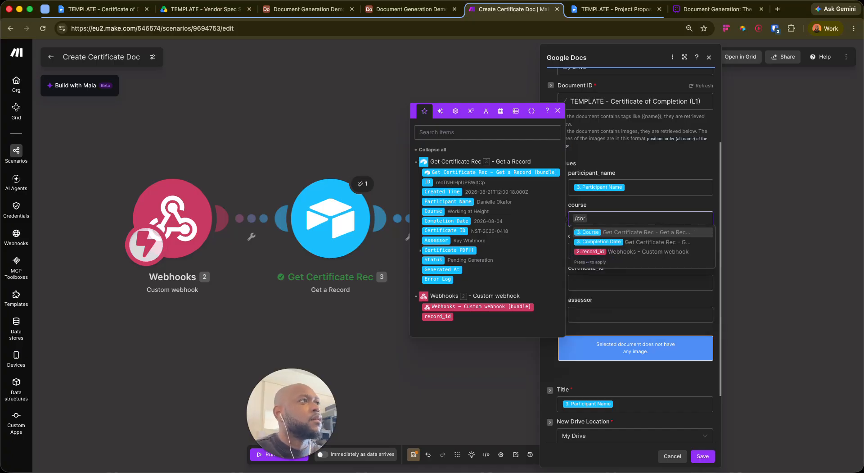
{"action": "key", "text": "Return"}
{"action": "key", "text": "Tab"}
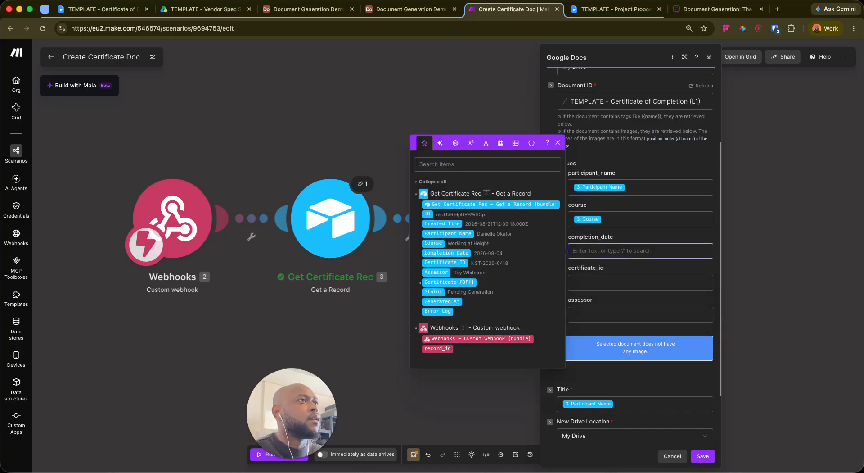
Map Completion Date, Certificate ID and Assessor into completion_date, certificate_id and assessor
{"action": "type", "text": "/"}
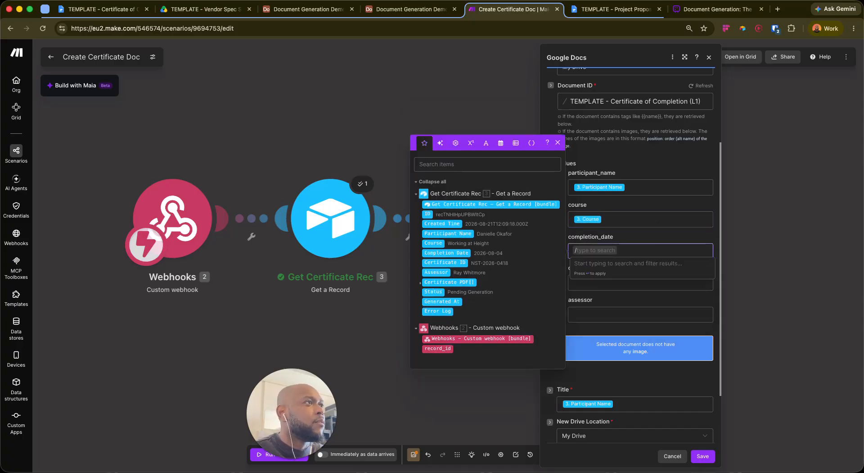
{"action": "type", "text": "coml"}
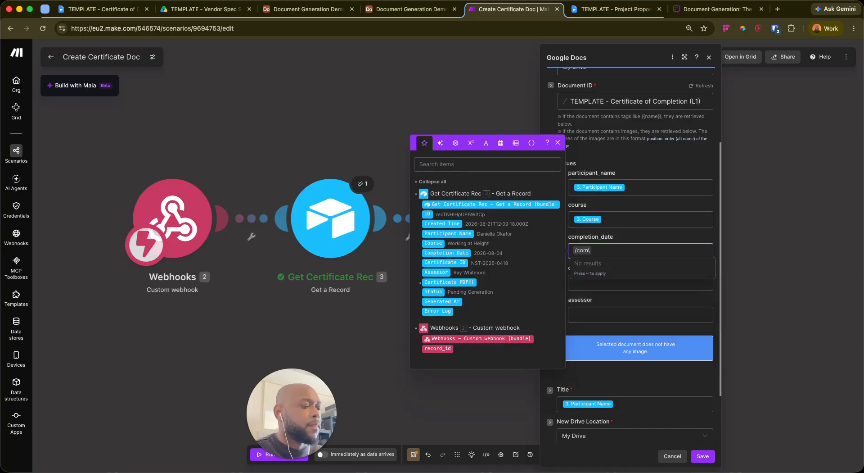
{"action": "key", "text": "BackSpace"}
{"action": "key", "text": "Return"}
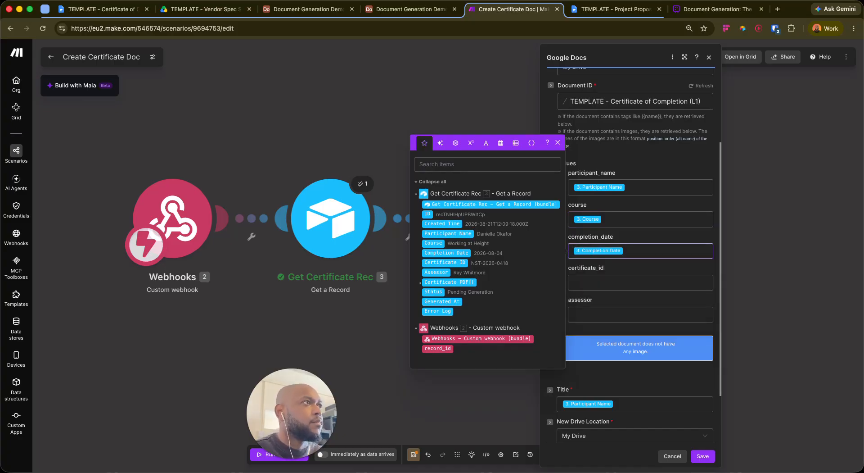
{"action": "key", "text": "Tab"}
{"action": "type", "text": "/certi"}
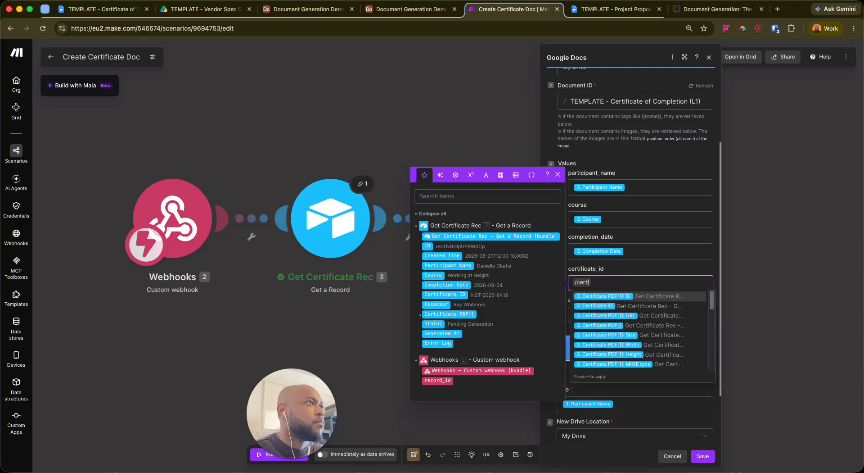
{"action": "key", "text": "Down"}
{"action": "key", "text": "Return"}
{"action": "key", "text": "Tab"}
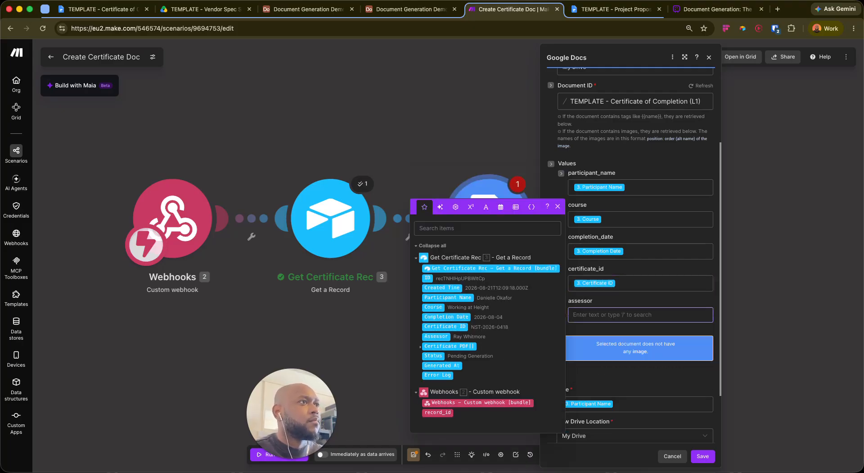
{"action": "type", "text": "/asc"}
{"action": "key", "text": "Down"}
{"action": "key", "text": "Return"}
{"action": "key", "text": "Tab"}
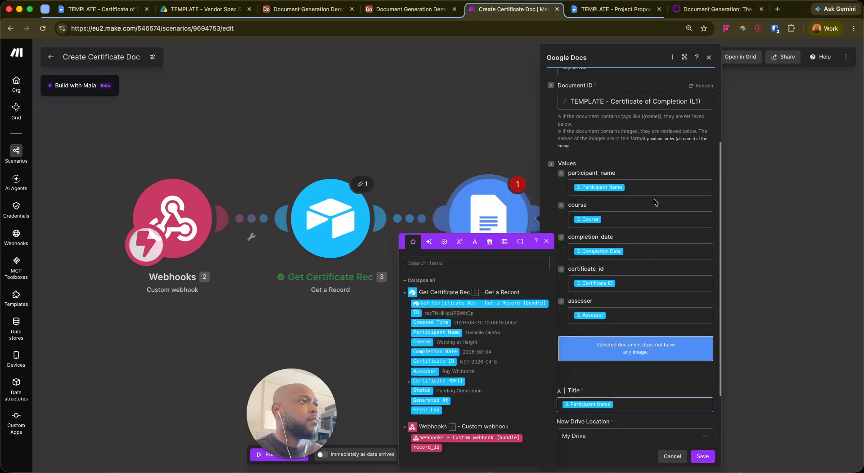
Title copies 'Participant Name - Certificate', store them in the Drive root '/', and save
{"action": "scroll", "coordinate": [671, 176], "scroll_direction": "down", "scroll_amount": 3}
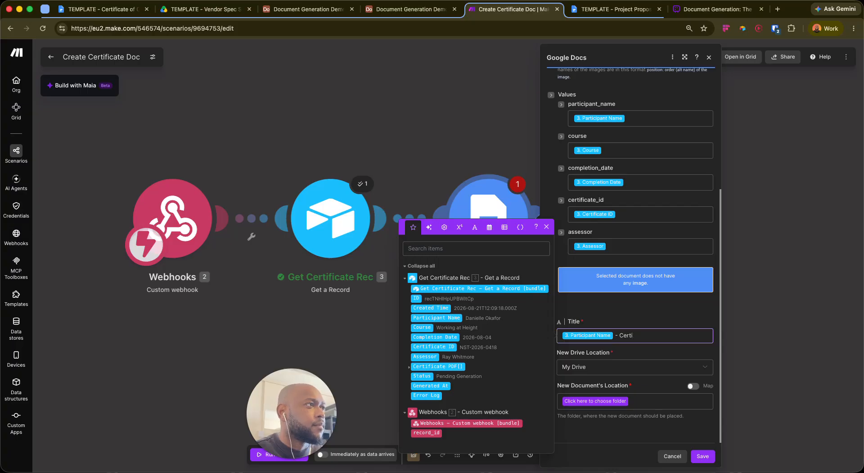
{"action": "left_click", "coordinate": [586, 307]}
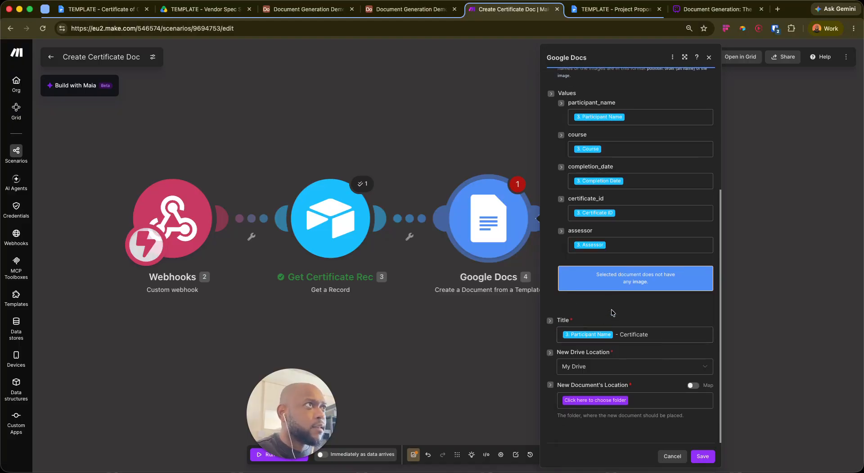
{"action": "left_click", "coordinate": [666, 336]}
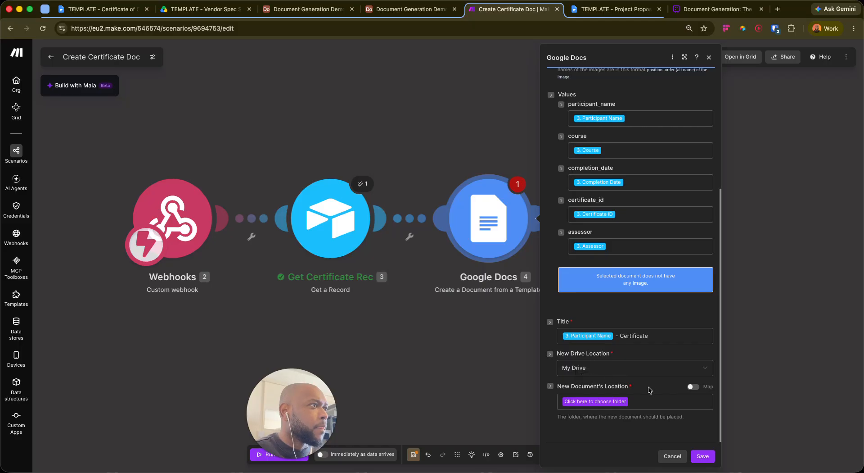
{"action": "left_click", "coordinate": [615, 400]}
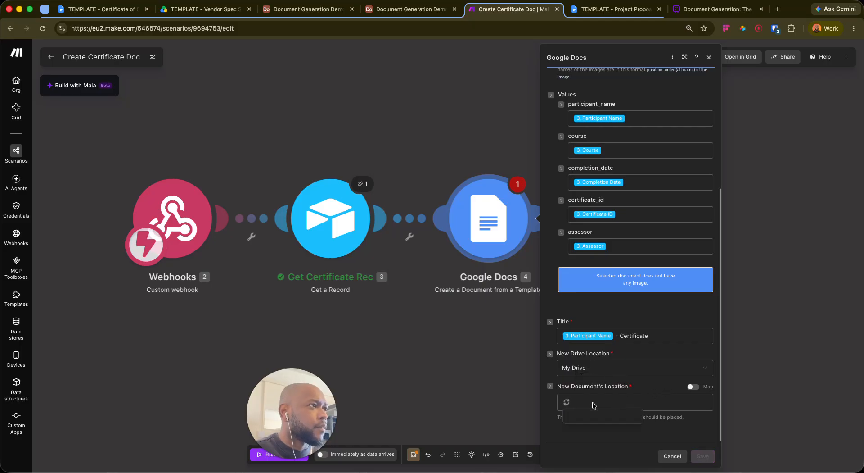
{"action": "left_click", "coordinate": [623, 399]}
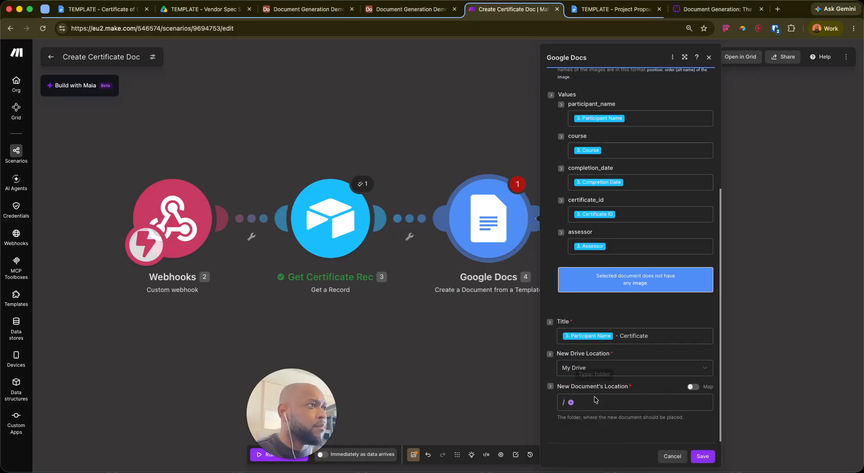
{"action": "scroll", "coordinate": [622, 268], "scroll_direction": "up", "scroll_amount": 5}
{"action": "scroll", "coordinate": [653, 276], "scroll_direction": "down", "scroll_amount": 5}
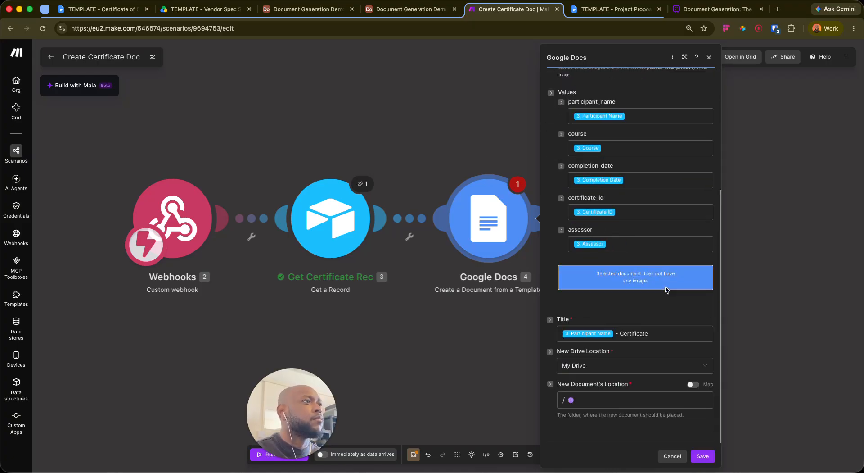
{"action": "left_click", "coordinate": [703, 455]}
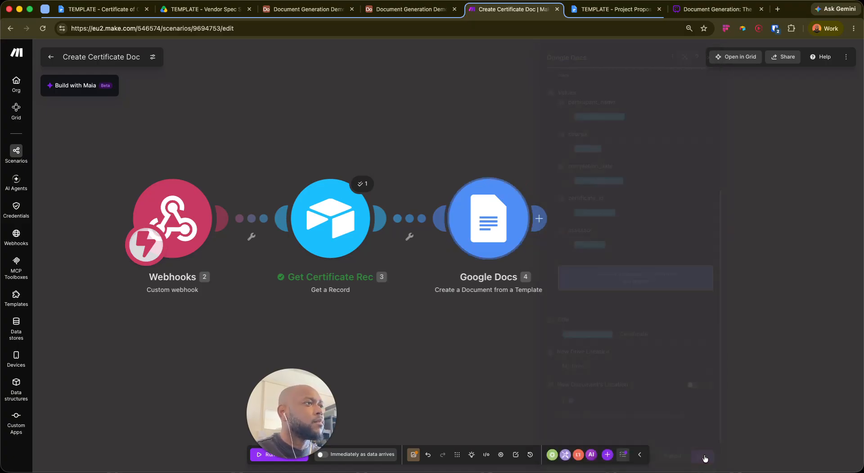
Test-run the Google Docs module with a participant name, completion date 21 Aug 2026 and assessor CA
{"action": "right_click", "coordinate": [491, 224]}
{"action": "left_click", "coordinate": [536, 230]}
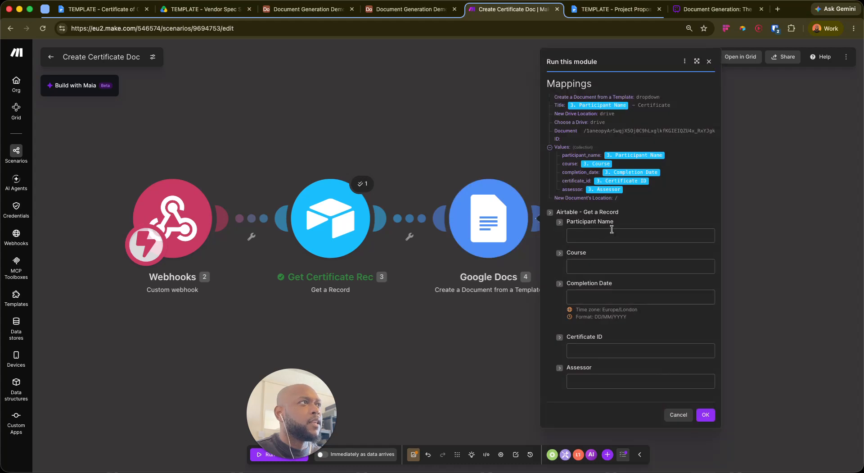
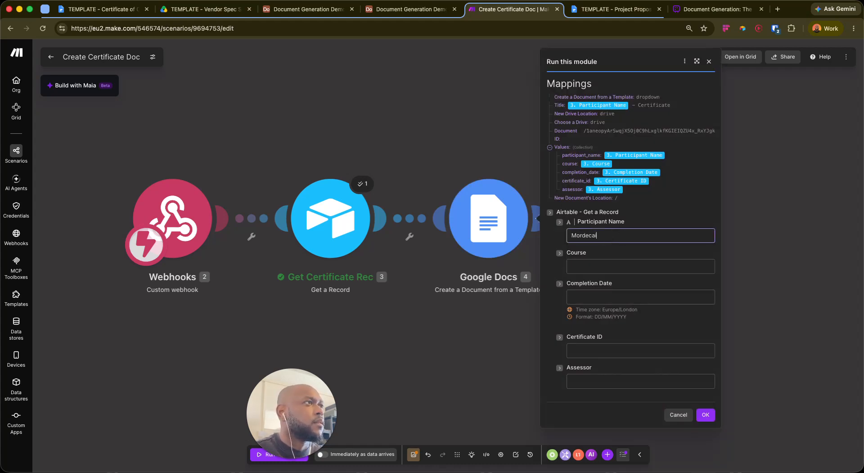
{"action": "key", "text": "Tab"}
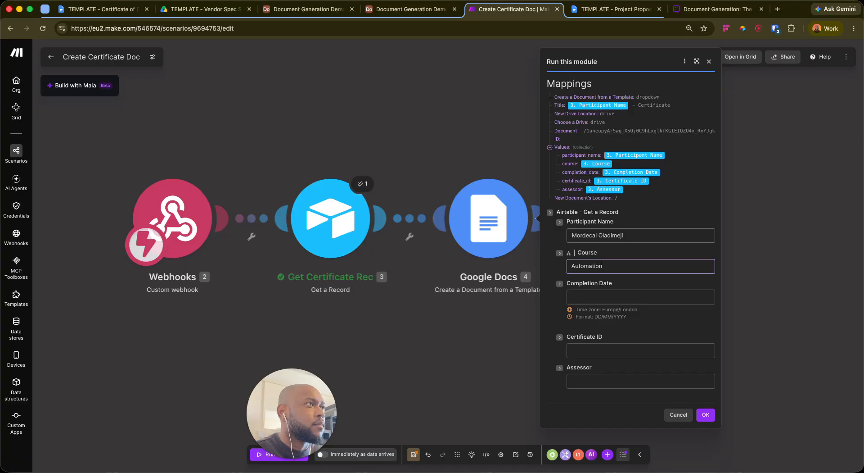
{"action": "key", "text": "Tab"}
{"action": "type", "text": "/n"}
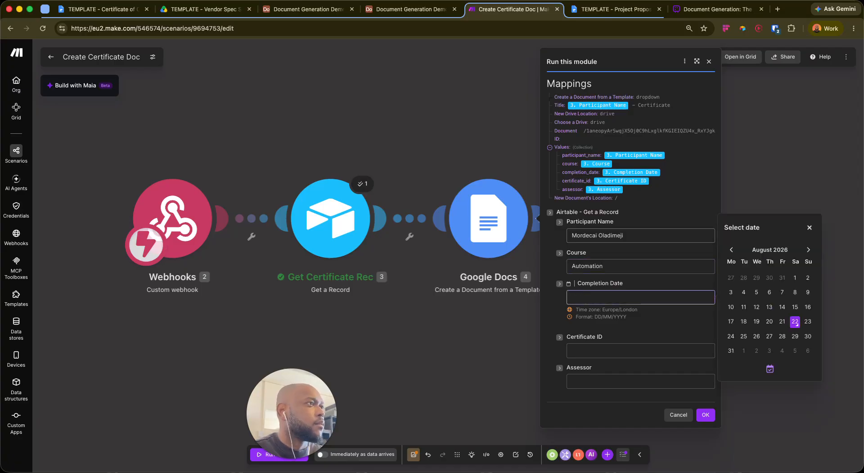
{"action": "left_click", "coordinate": [783, 321]}
{"action": "left_click", "coordinate": [625, 339]}
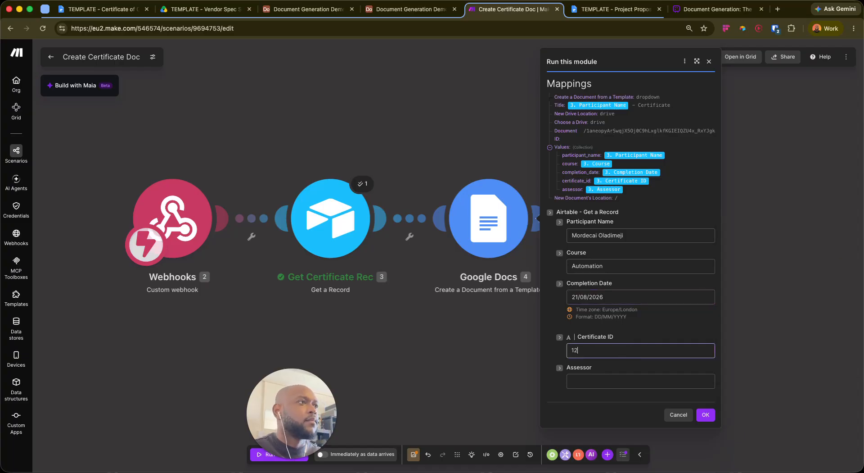
{"action": "left_click", "coordinate": [597, 382]}
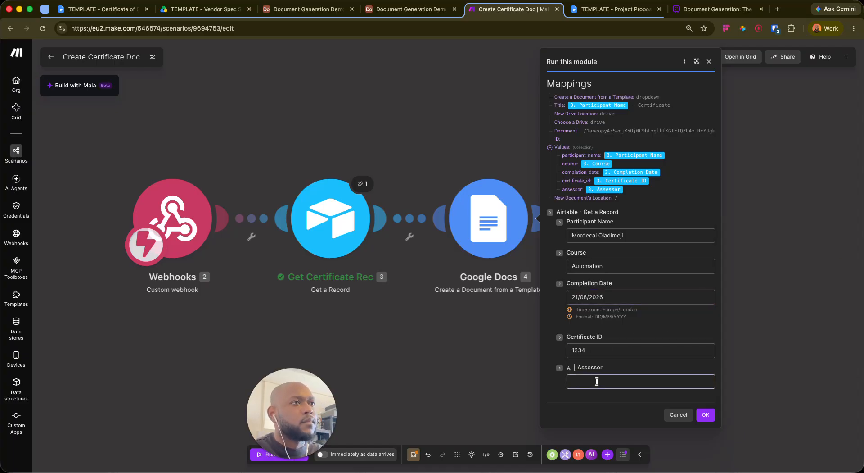
{"action": "type", "text": "CA"}
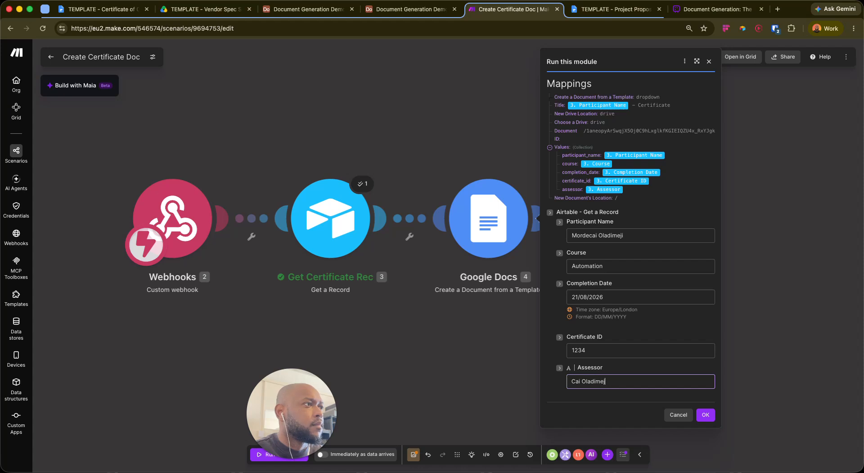
{"action": "left_click", "coordinate": [705, 414]}
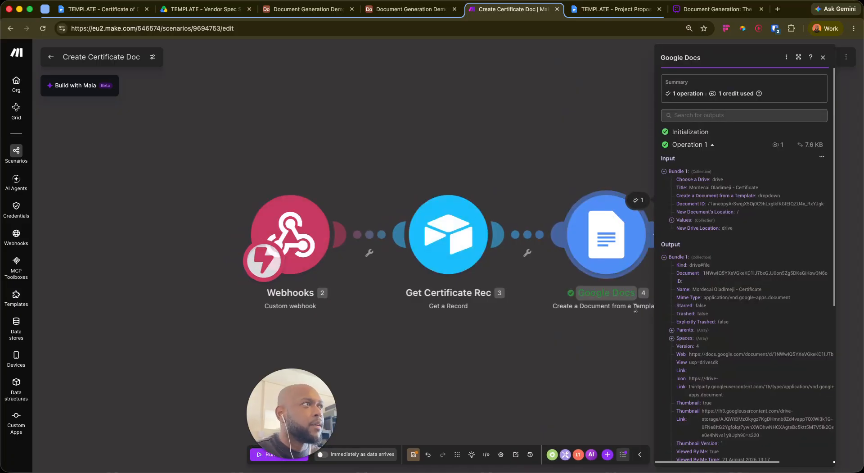
Copy the output's Web View Link and open the generated certificate in a new browser tab
{"action": "scroll", "coordinate": [751, 289], "scroll_direction": "down", "scroll_amount": 1}
{"action": "scroll", "coordinate": [751, 290], "scroll_direction": "down", "scroll_amount": 3}
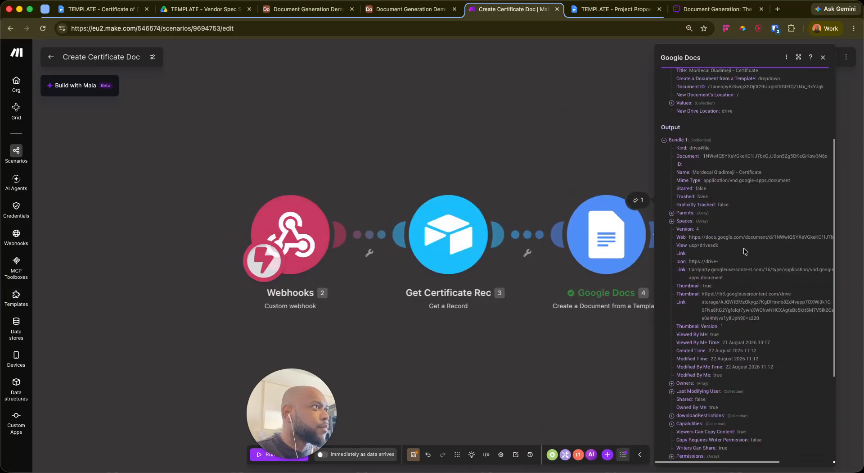
{"action": "scroll", "coordinate": [724, 248], "scroll_direction": "down", "scroll_amount": 1}
{"action": "left_click_drag", "start_coordinate": [689, 230], "coordinate": [761, 240]}
{"action": "key", "text": "super+c"}
{"action": "scroll", "coordinate": [762, 240], "scroll_direction": "down", "scroll_amount": 3}
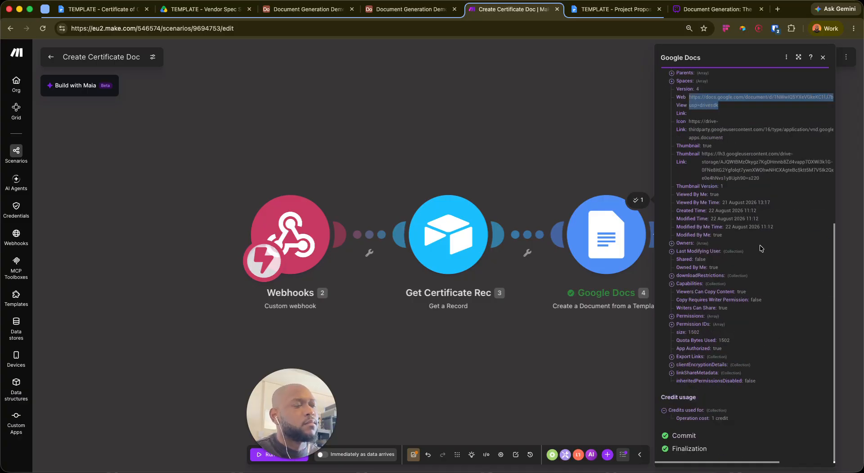
{"action": "key", "text": "super+t"}
{"action": "key", "text": "super+v"}
{"action": "key", "text": "Return"}
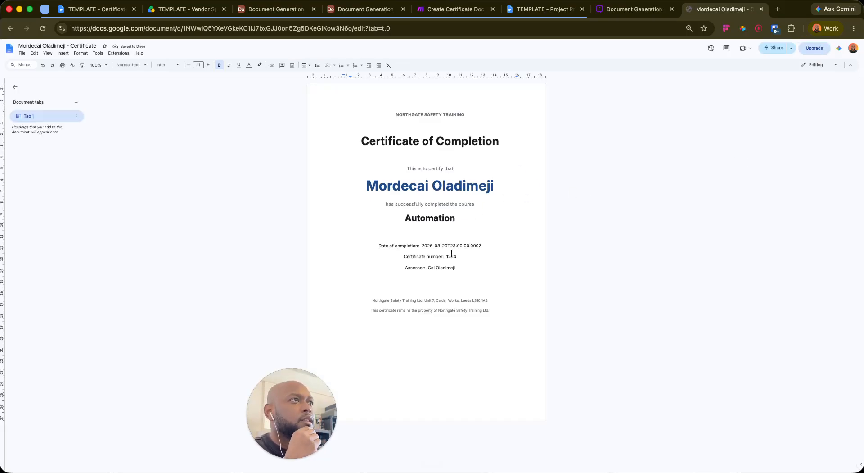
Highlight the certificate's raw timestamp completion date, then go back to the Create Certificate Doc scenario
{"action": "left_click_drag", "start_coordinate": [422, 246], "coordinate": [481, 243]}
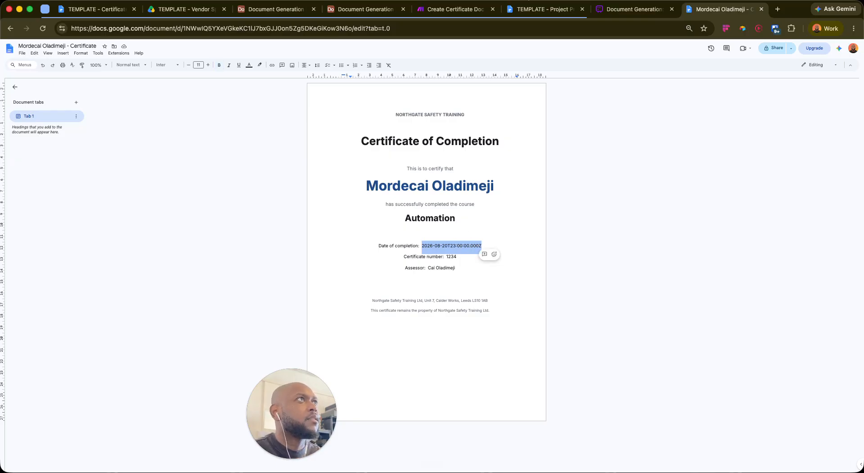
{"action": "left_click", "coordinate": [455, 9]}
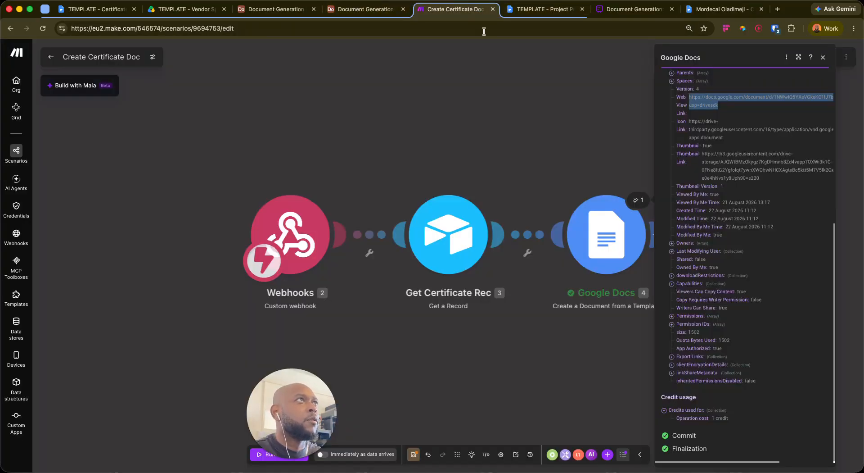
Open the Google Docs module and wrap the completion_date mapping in a formatDate function
{"action": "left_click", "coordinate": [642, 342]}
{"action": "left_click", "coordinate": [607, 234]}
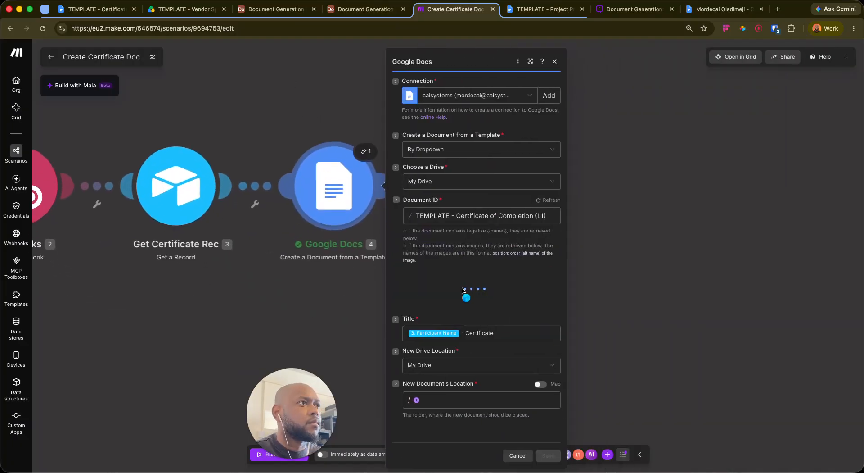
{"action": "scroll", "coordinate": [509, 329], "scroll_direction": "down", "scroll_amount": 3}
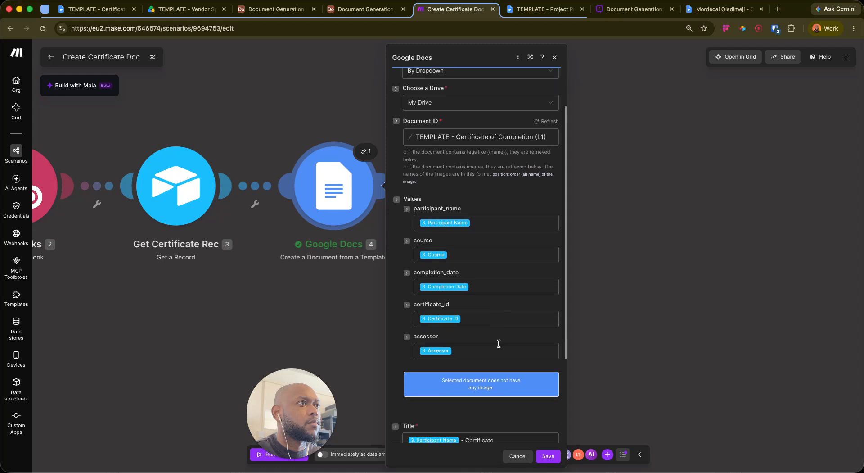
{"action": "left_click", "coordinate": [499, 276]}
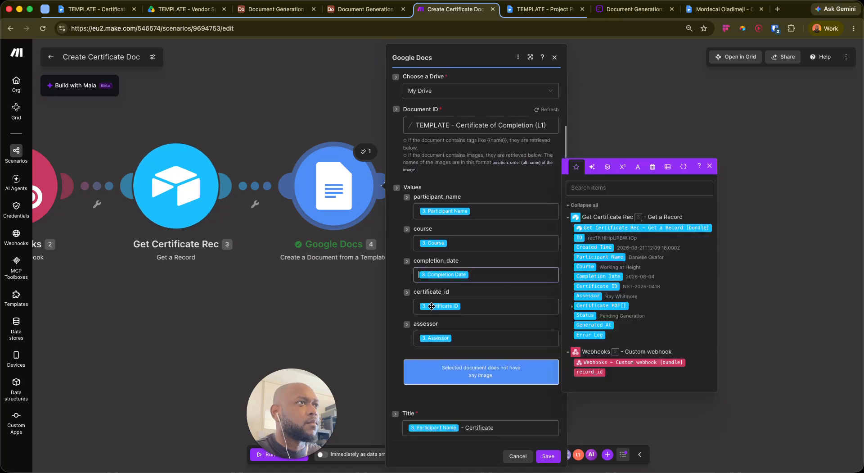
{"action": "type", "text": "/"}
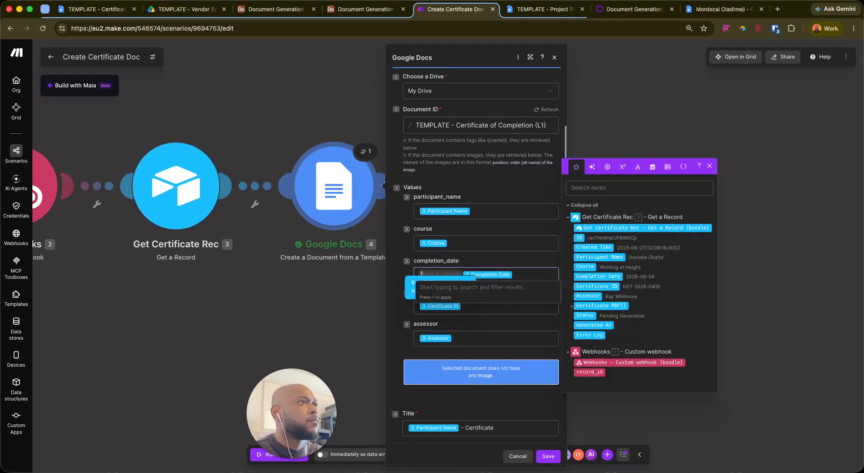
{"action": "type", "text": "date"}
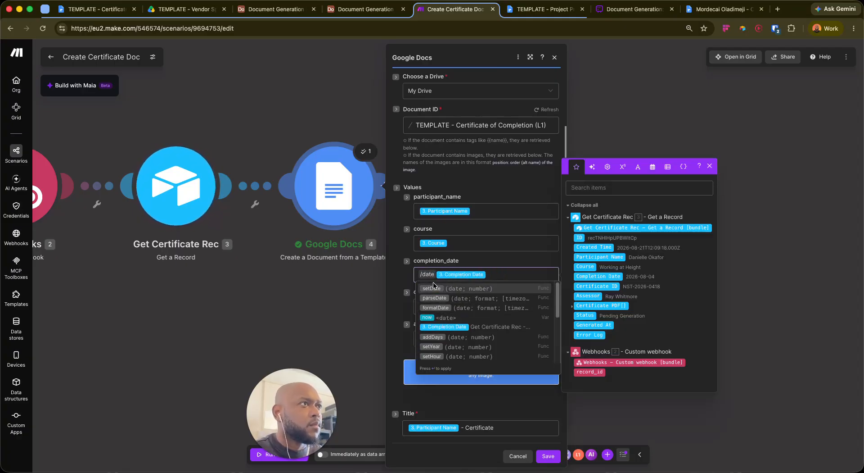
{"action": "left_click", "coordinate": [436, 308]}
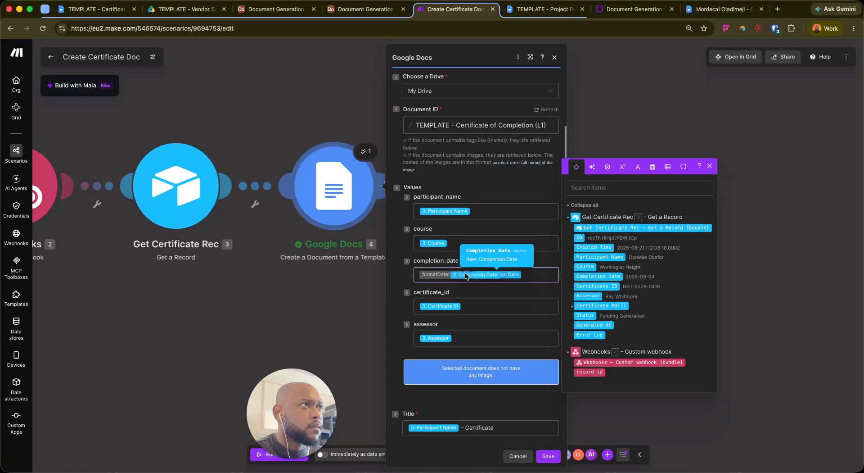
{"action": "left_click_drag", "start_coordinate": [484, 278], "coordinate": [454, 279]}
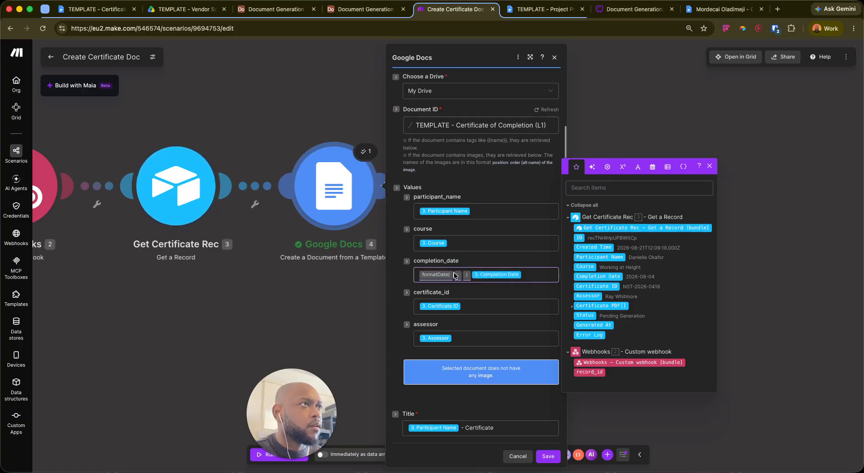
Make it formatDate(3. Completion Date; DD/MM/YYYY) and save the module
{"action": "left_click", "coordinate": [452, 272]}
{"action": "type", "text": "/com"}
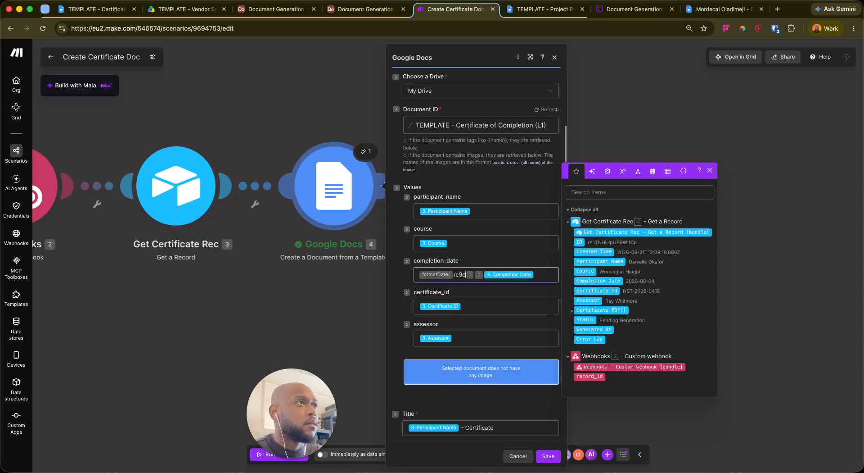
{"action": "key", "text": "BackSpace"}
{"action": "key", "text": "BackSpace"}
{"action": "key", "text": "BackSpace"}
{"action": "key", "text": "BackSpace"}
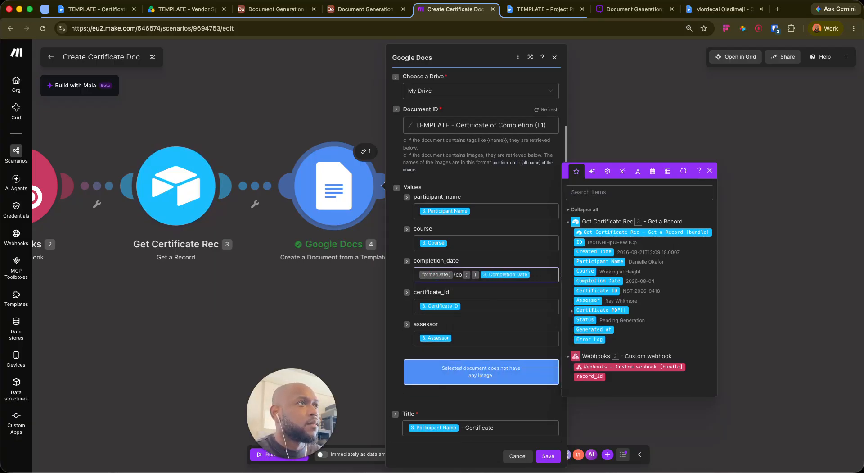
{"action": "type", "text": "/com"}
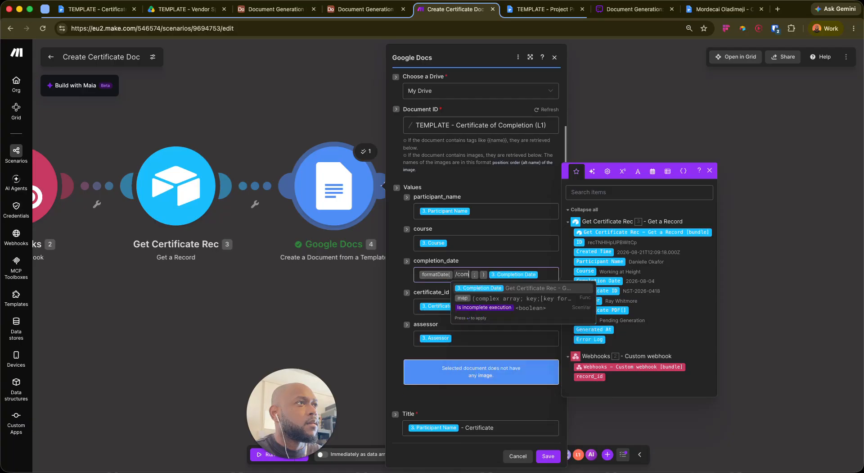
{"action": "key", "text": "Return"}
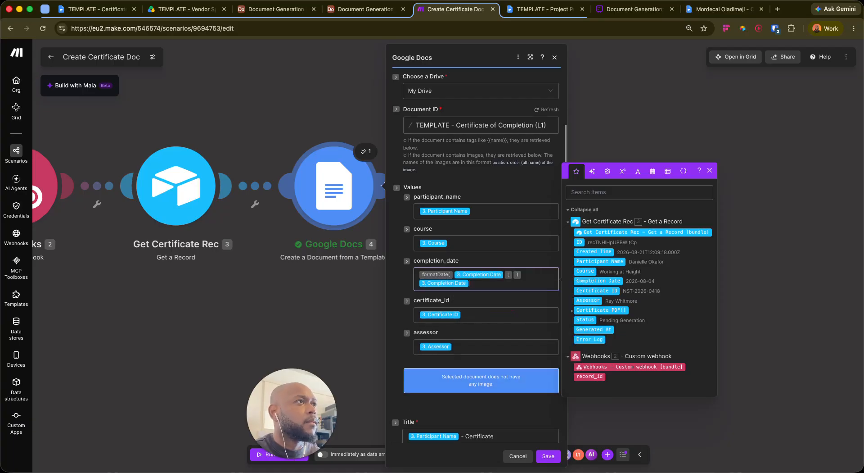
{"action": "key", "text": "BackSpace"}
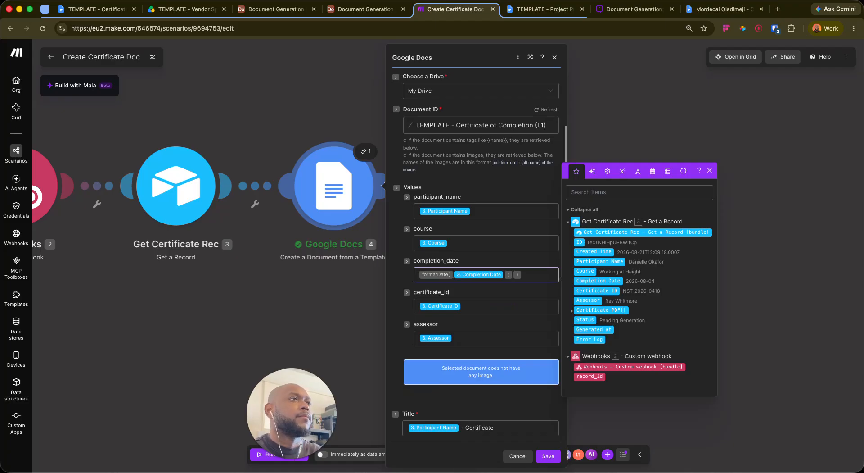
{"action": "type", "text": "/"}
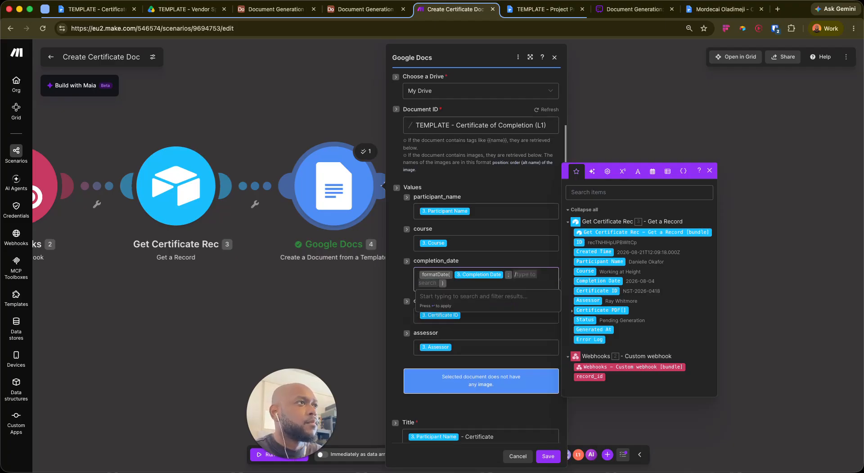
{"action": "key", "text": "Escape"}
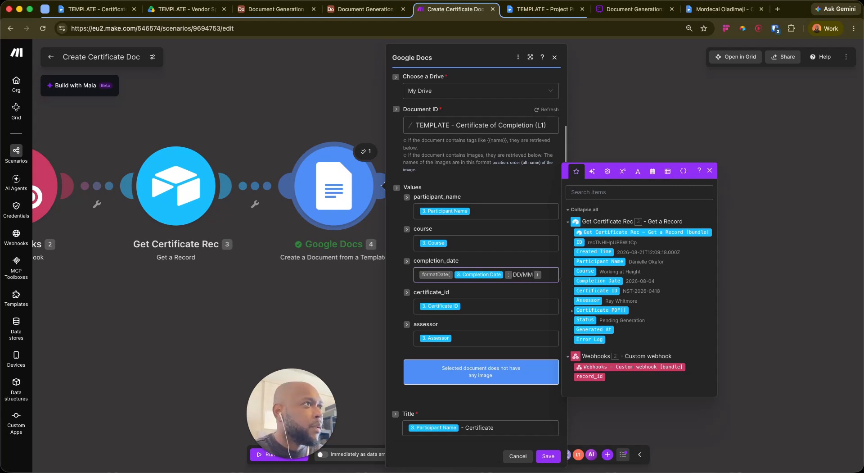
{"action": "type", "text": "/"}
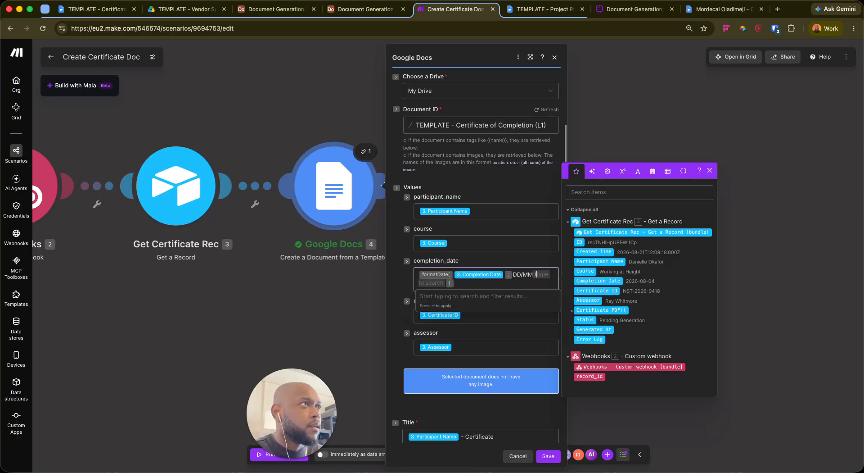
{"action": "key", "text": "Escape"}
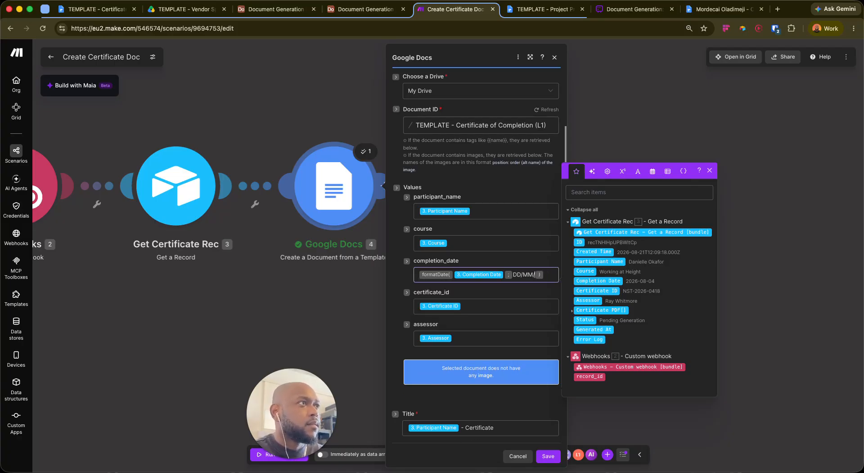
{"action": "type", "text": "YYYY"}
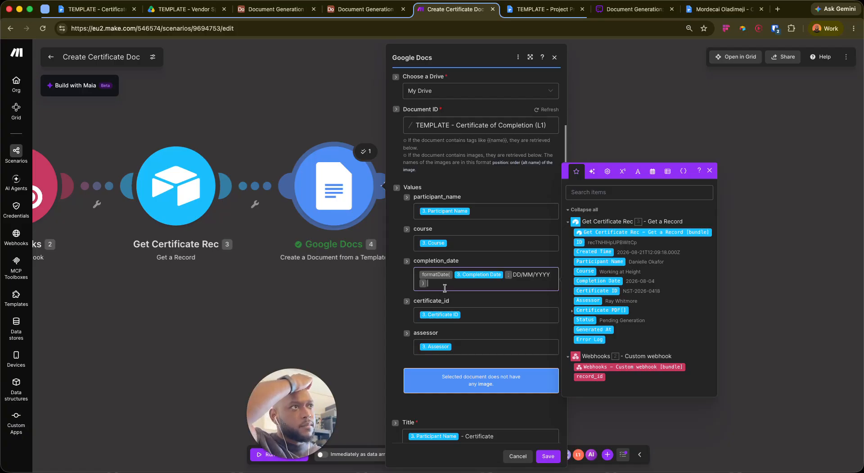
{"action": "scroll", "coordinate": [452, 340], "scroll_direction": "down", "scroll_amount": 3}
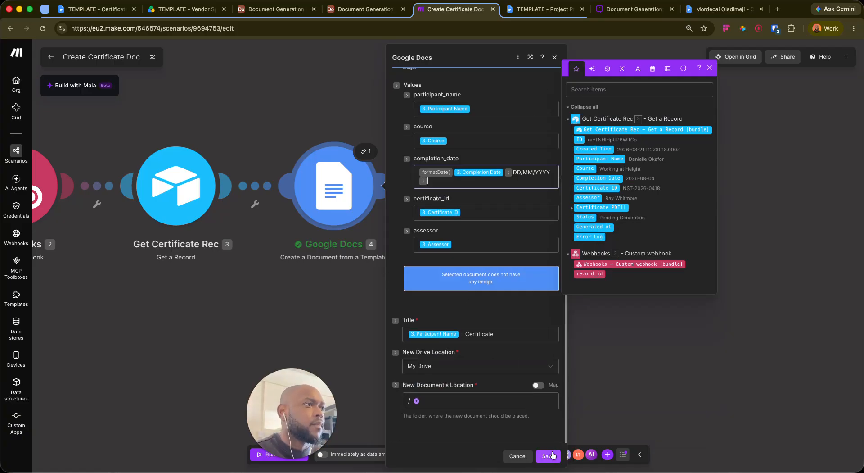
{"action": "left_click", "coordinate": [548, 456]}
Save the scenario, discard a stray empty module, and switch to the Whimsical diagram
{"action": "left_click", "coordinate": [411, 456]}
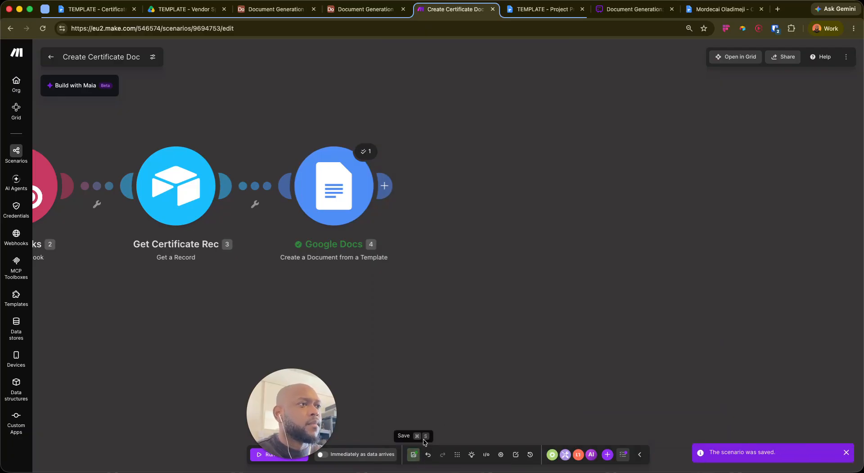
{"action": "left_click", "coordinate": [394, 188]}
{"action": "left_click", "coordinate": [417, 172]}
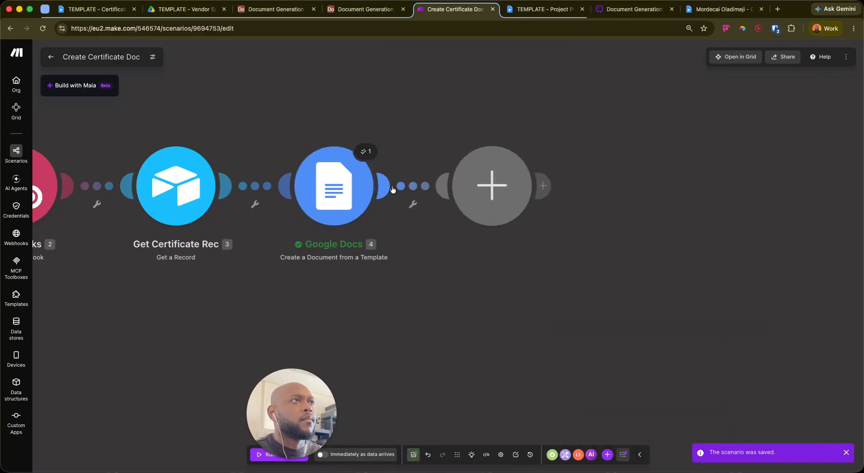
{"action": "left_click", "coordinate": [441, 97]}
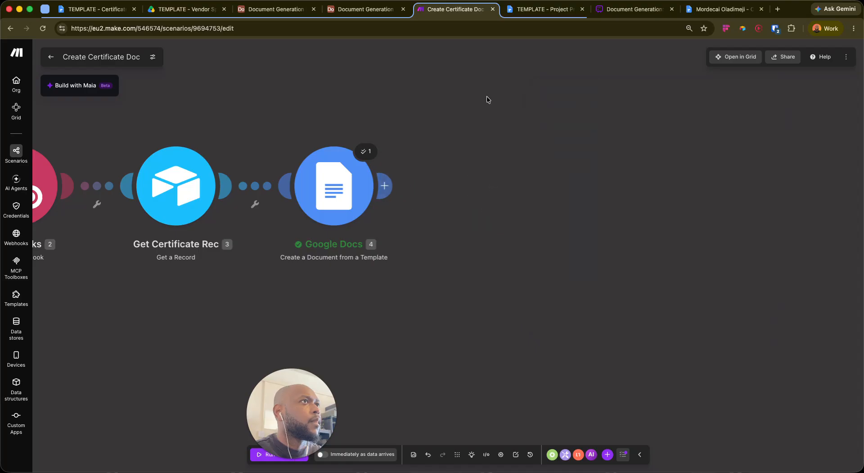
{"action": "left_click_drag", "start_coordinate": [615, 255], "coordinate": [633, 309]}
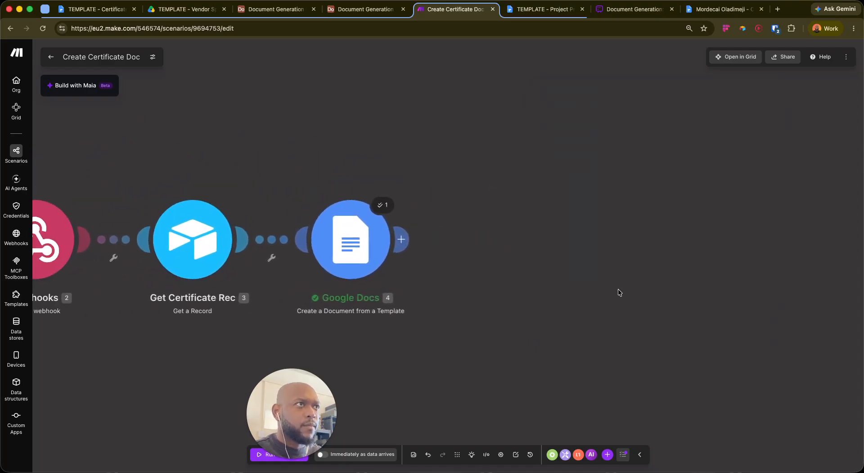
{"action": "left_click", "coordinate": [634, 10]}
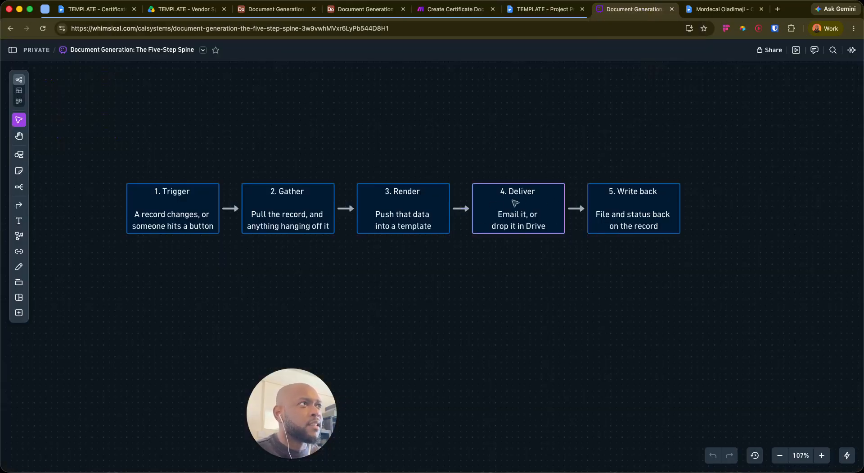
Review the Project Proposal template, the Whimsical flow and the generated certificate, then return to Make
{"action": "left_click", "coordinate": [538, 14]}
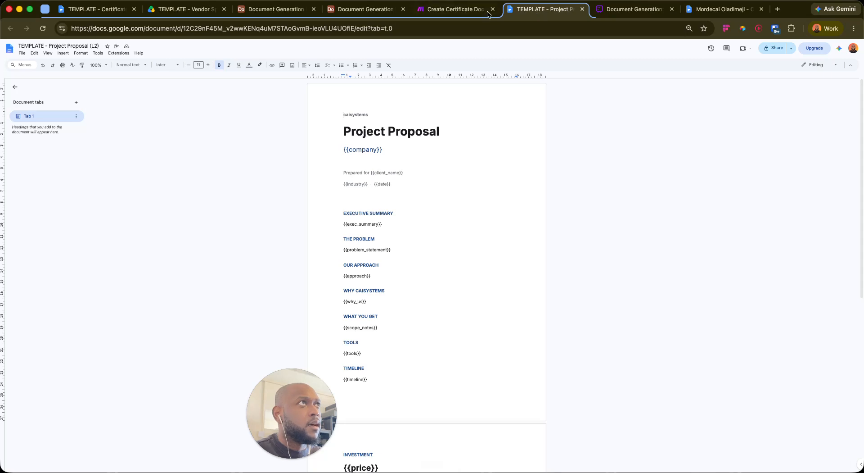
{"action": "left_click", "coordinate": [455, 10]}
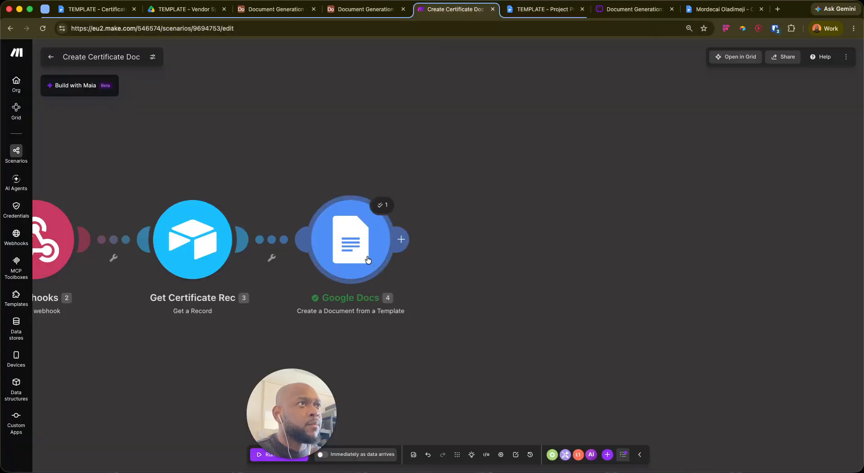
{"action": "left_click", "coordinate": [619, 12]}
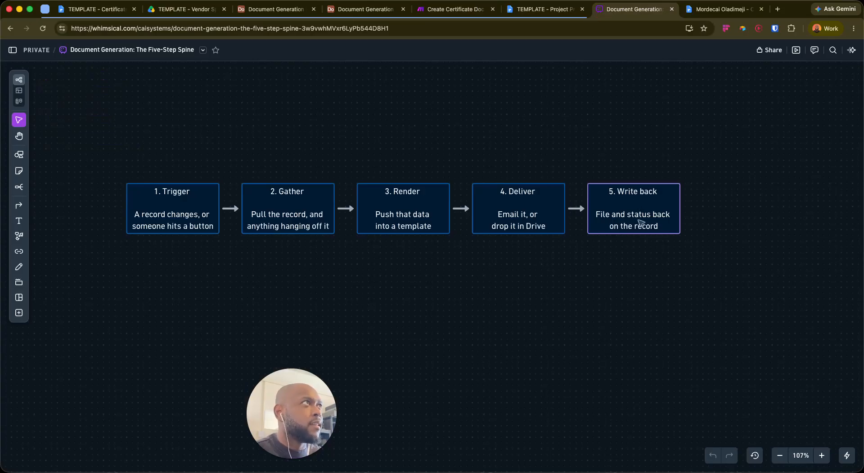
{"action": "left_click", "coordinate": [712, 9]}
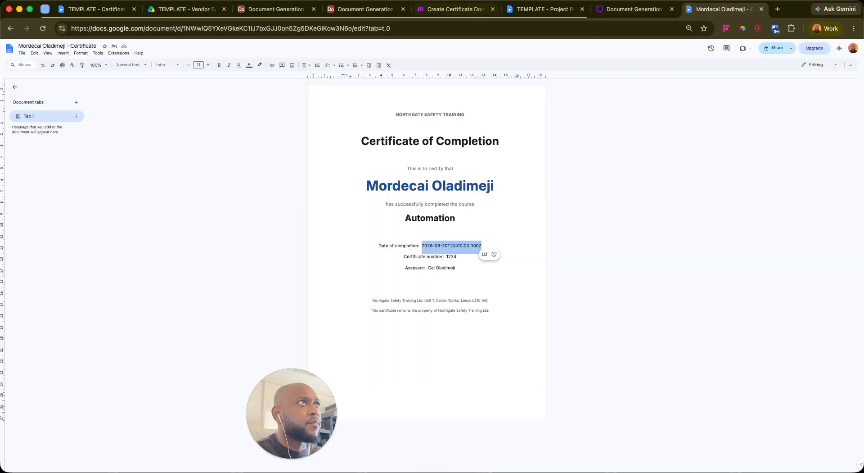
{"action": "left_click", "coordinate": [463, 10]}
Add a Google Docs 'Download a Document' module after the template step
{"action": "left_click", "coordinate": [407, 235]}
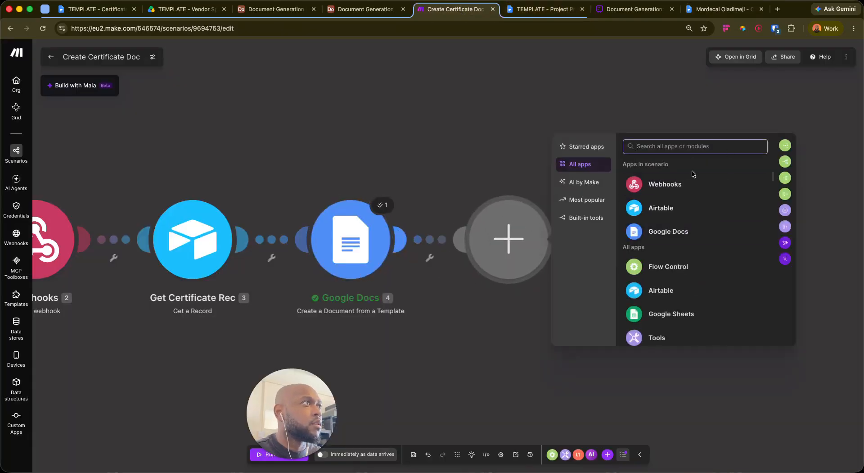
{"action": "left_click", "coordinate": [658, 231]}
{"action": "scroll", "coordinate": [666, 288], "scroll_direction": "down", "scroll_amount": 10}
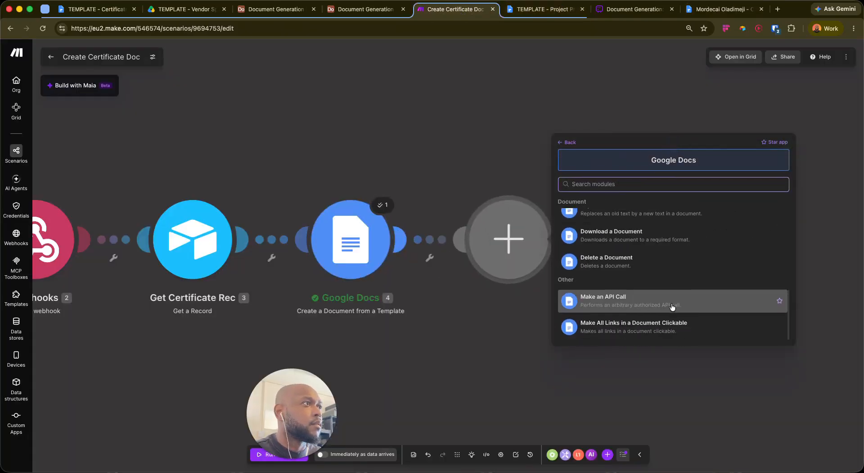
{"action": "scroll", "coordinate": [706, 299], "scroll_direction": "up", "scroll_amount": 3}
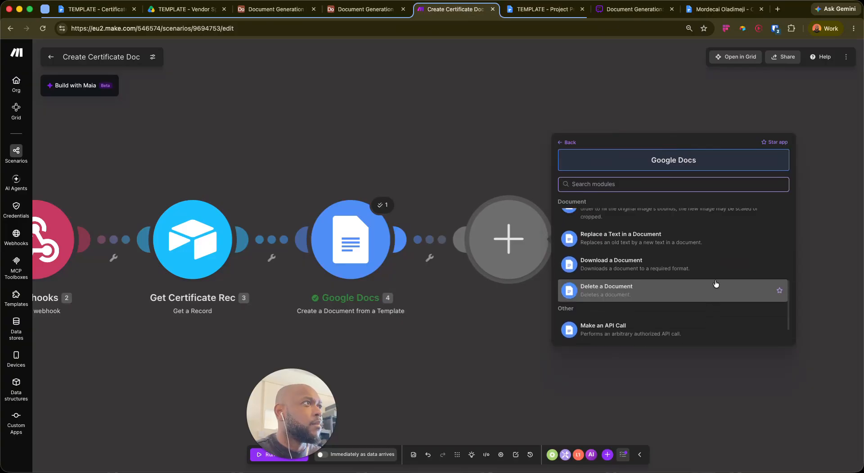
{"action": "scroll", "coordinate": [664, 265], "scroll_direction": "up", "scroll_amount": 10}
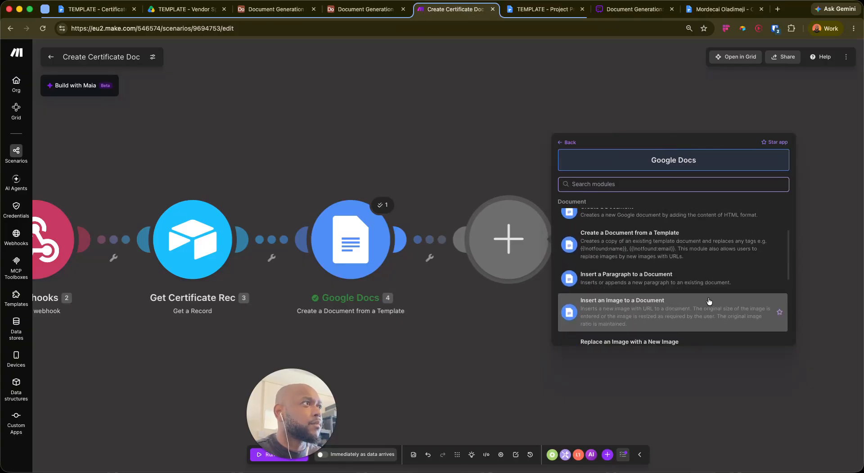
{"action": "scroll", "coordinate": [666, 288], "scroll_direction": "down", "scroll_amount": 10}
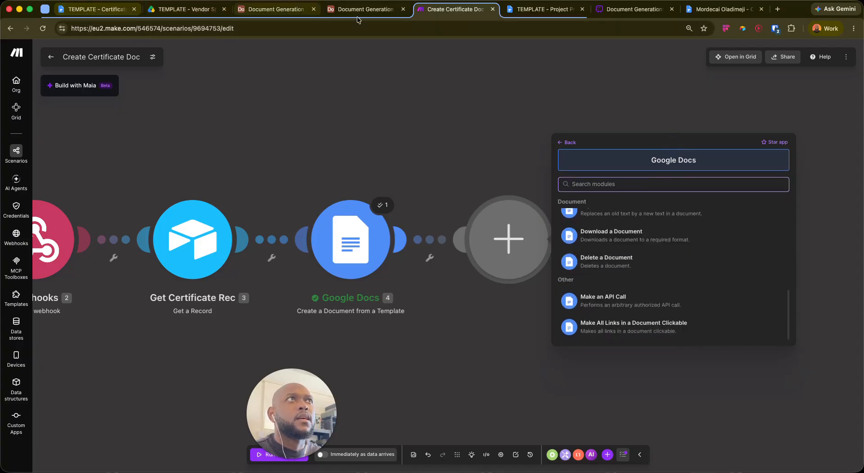
{"action": "scroll", "coordinate": [644, 288], "scroll_direction": "up", "scroll_amount": 1}
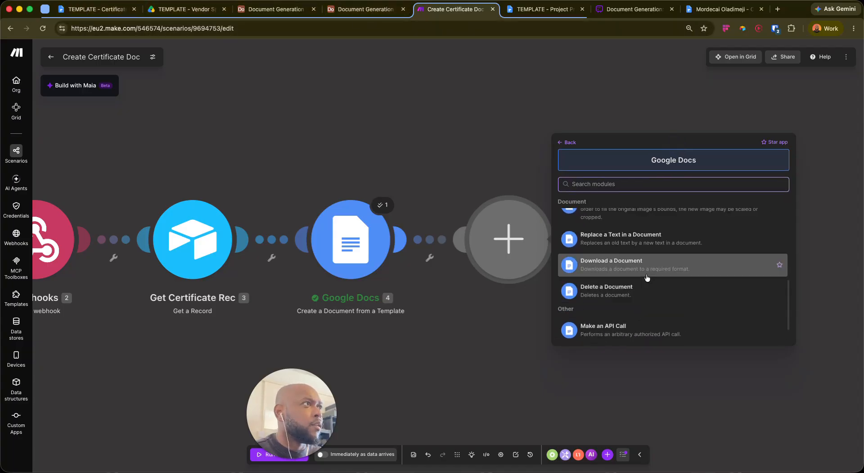
{"action": "left_click", "coordinate": [647, 273]}
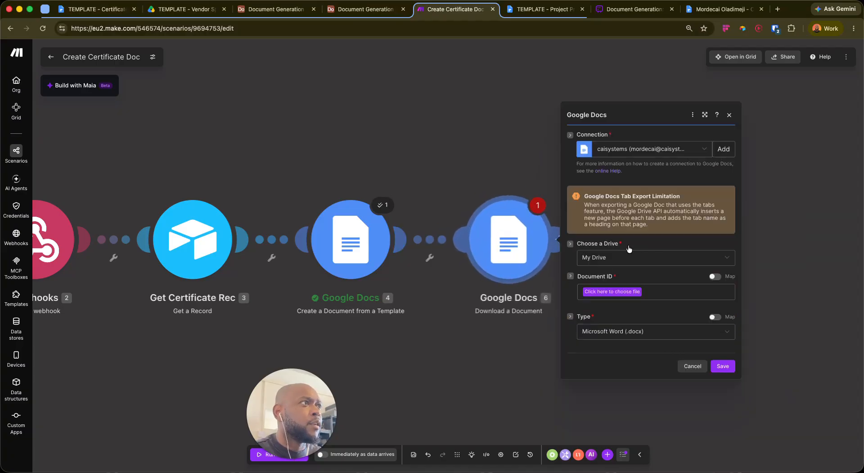
Set the download type to PDF, map Document ID to 4. Document ID, and save
{"action": "left_click", "coordinate": [658, 334]}
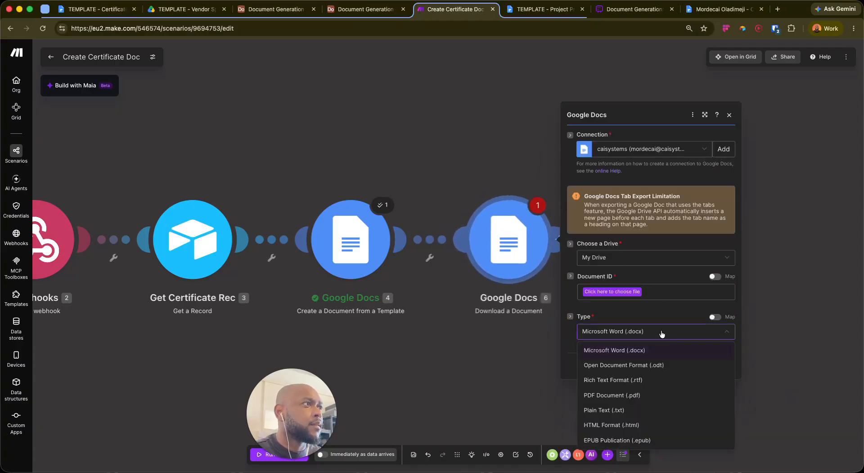
{"action": "left_click", "coordinate": [626, 399]}
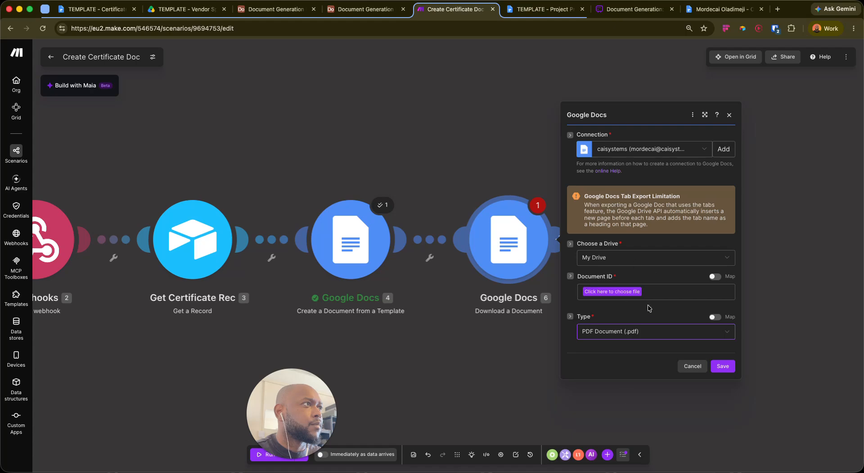
{"action": "left_click", "coordinate": [619, 291]}
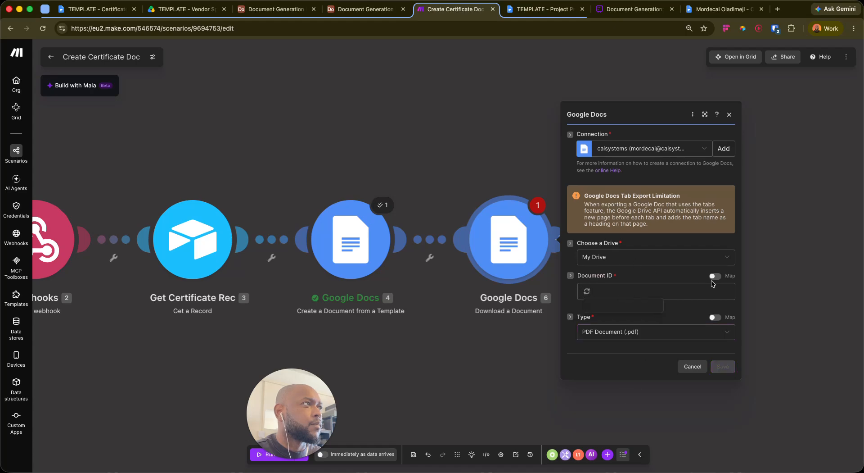
{"action": "left_click", "coordinate": [715, 277]}
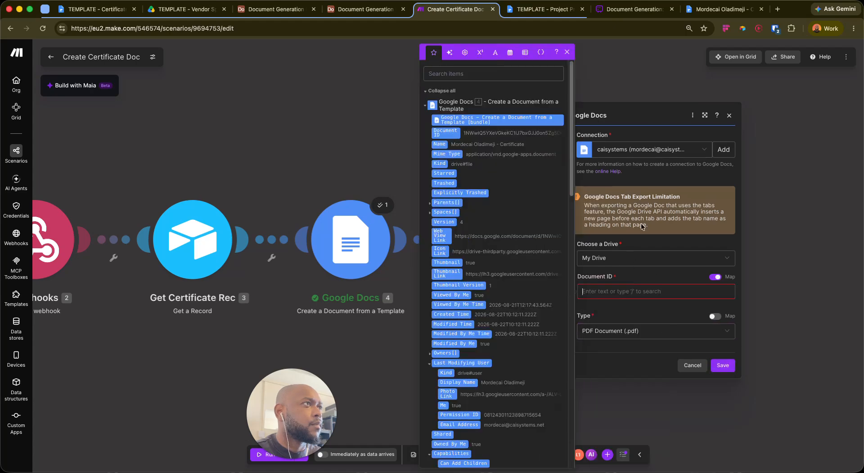
{"action": "left_click", "coordinate": [446, 132]}
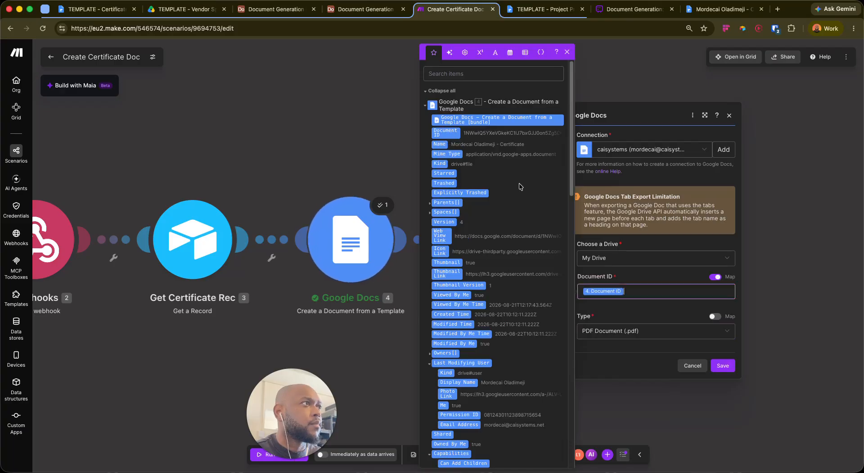
{"action": "left_click", "coordinate": [649, 277]}
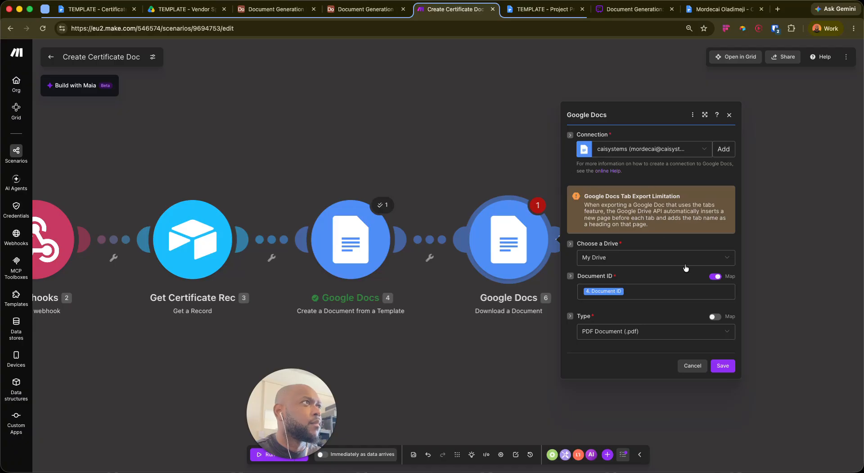
{"action": "left_click", "coordinate": [723, 365]}
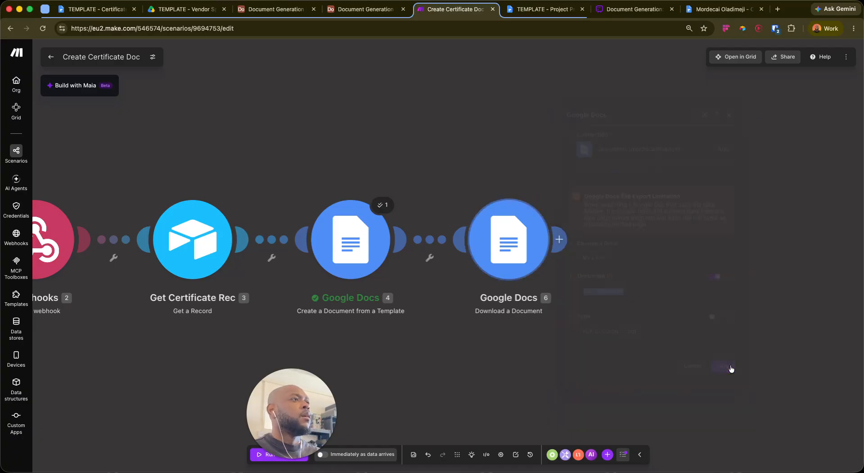
Add an Airtable 'Update a Record' module on base Document Generation Demo, table L1 Certificates
{"action": "left_click", "coordinate": [564, 238]}
{"action": "type", "text": "air"}
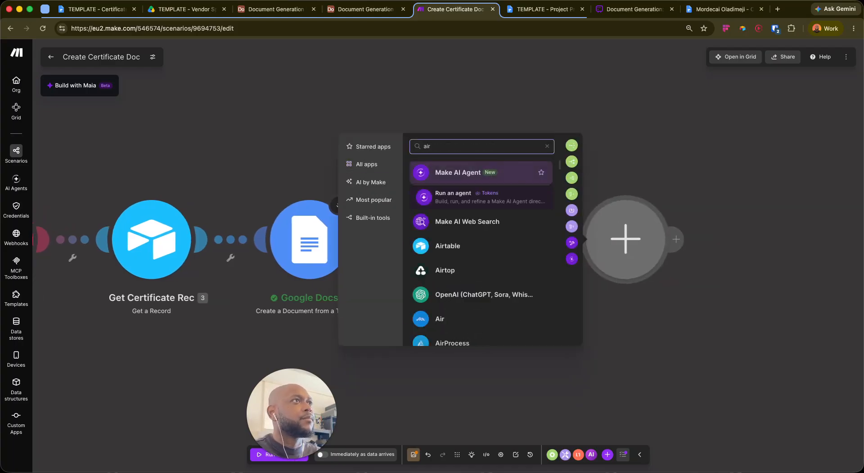
{"action": "left_click", "coordinate": [448, 245]}
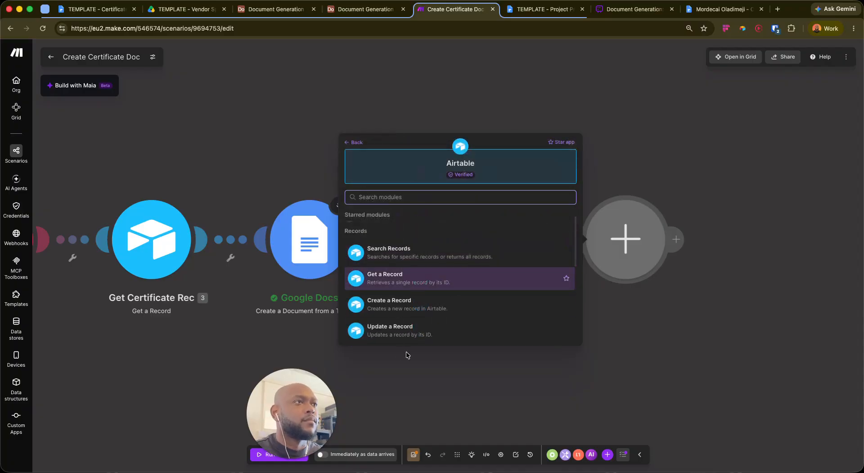
{"action": "left_click", "coordinate": [404, 332]}
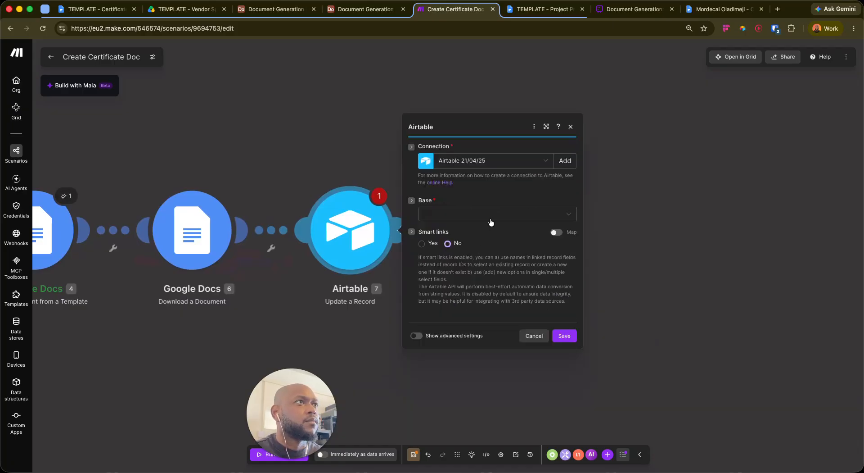
{"action": "left_click", "coordinate": [493, 219]}
{"action": "type", "text": "docu"}
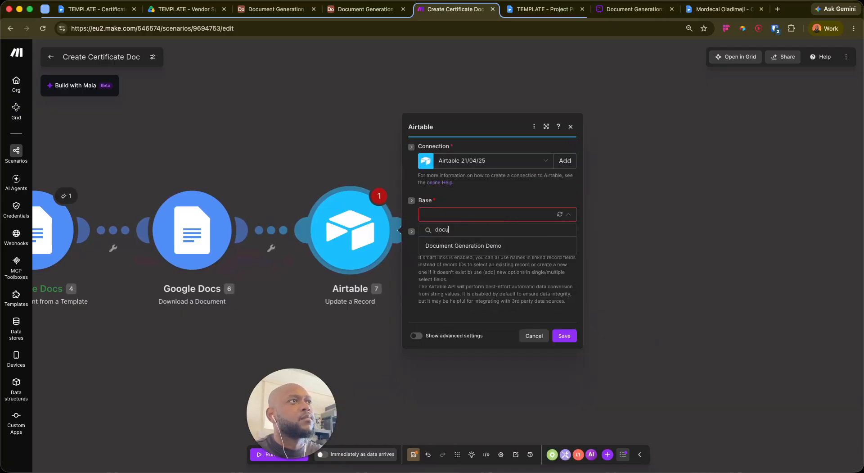
{"action": "left_click", "coordinate": [455, 246]}
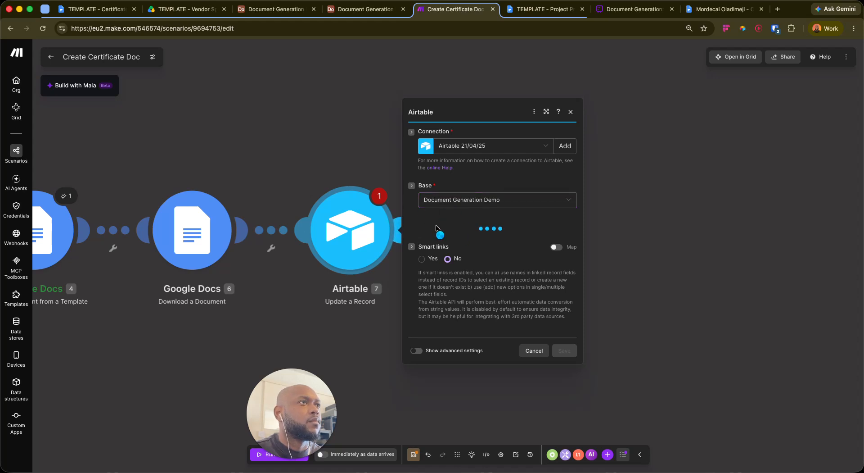
{"action": "left_click", "coordinate": [458, 228]}
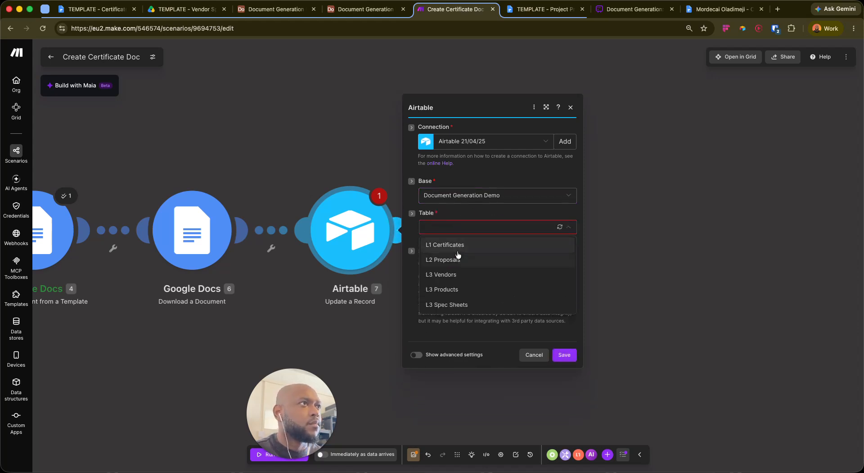
{"action": "left_click", "coordinate": [459, 244]}
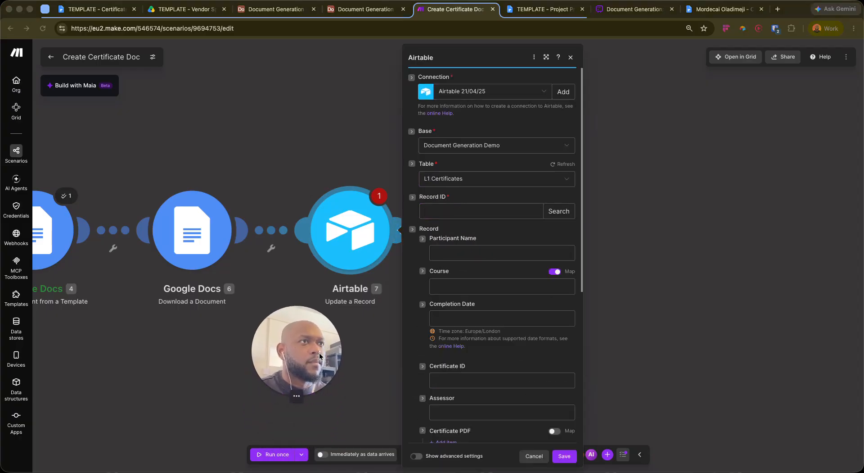
Map the webhook's record_id into the Airtable Record ID field
{"action": "left_click", "coordinate": [454, 212]}
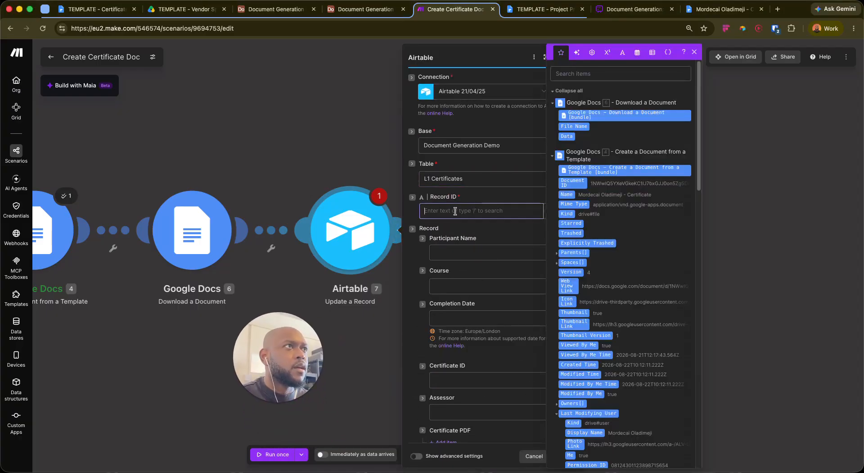
{"action": "left_click", "coordinate": [552, 91]}
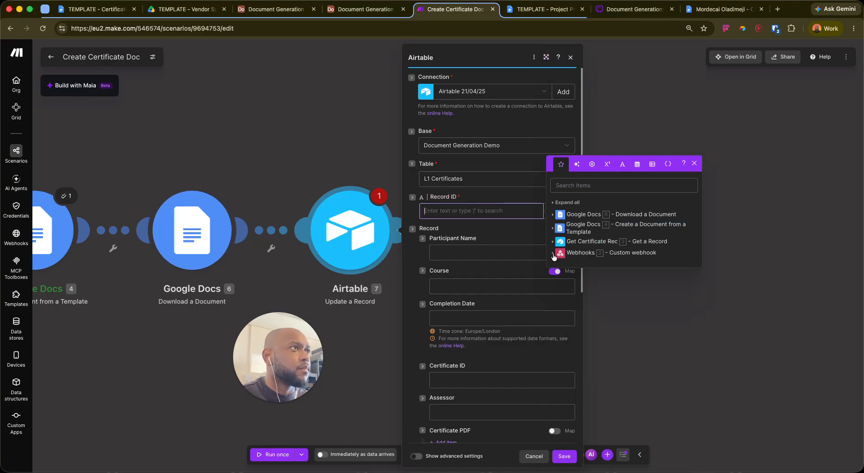
{"action": "left_click", "coordinate": [554, 256]}
{"action": "left_click", "coordinate": [567, 258]}
{"action": "left_click", "coordinate": [414, 219]}
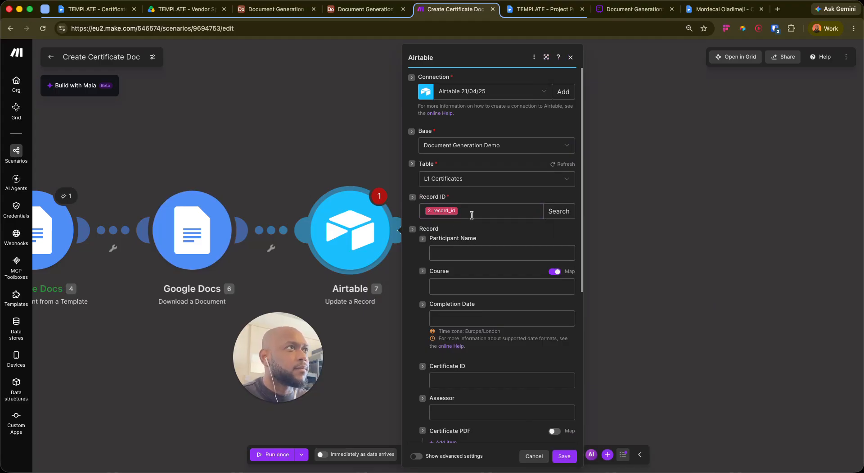
Add a Certificate PDF attachment item with File URL mapped to 4. Web View Link
{"action": "scroll", "coordinate": [480, 222], "scroll_direction": "down", "scroll_amount": 5}
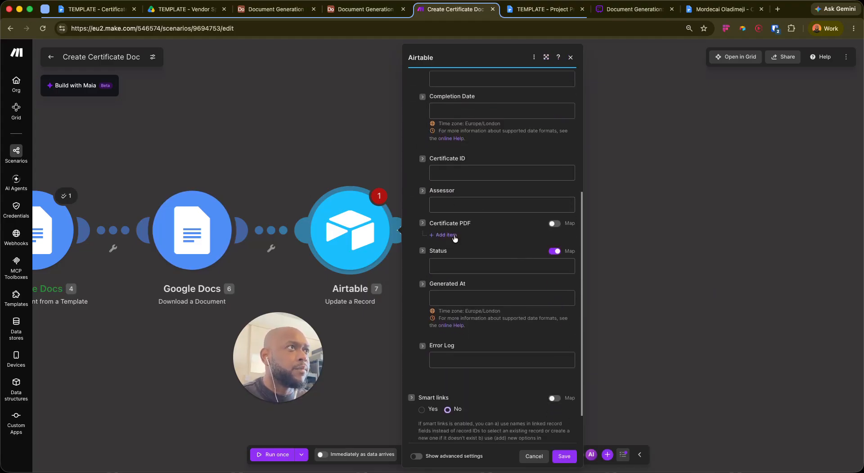
{"action": "left_click", "coordinate": [452, 235]}
{"action": "left_click", "coordinate": [489, 260]}
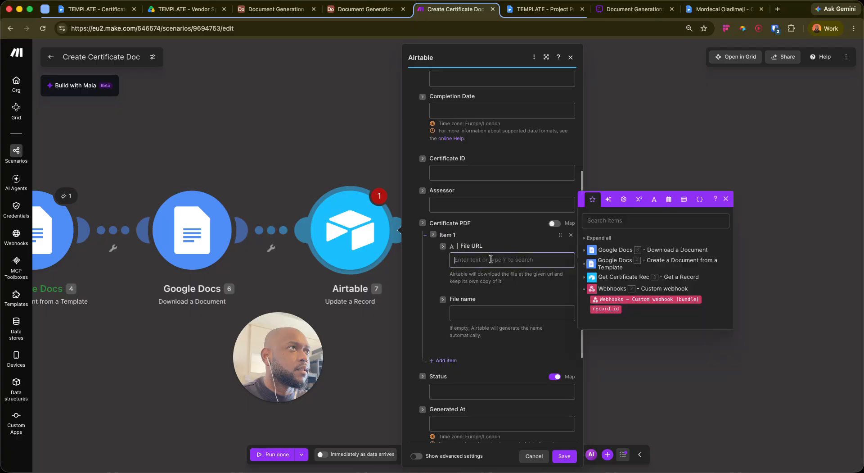
{"action": "left_click", "coordinate": [585, 251]}
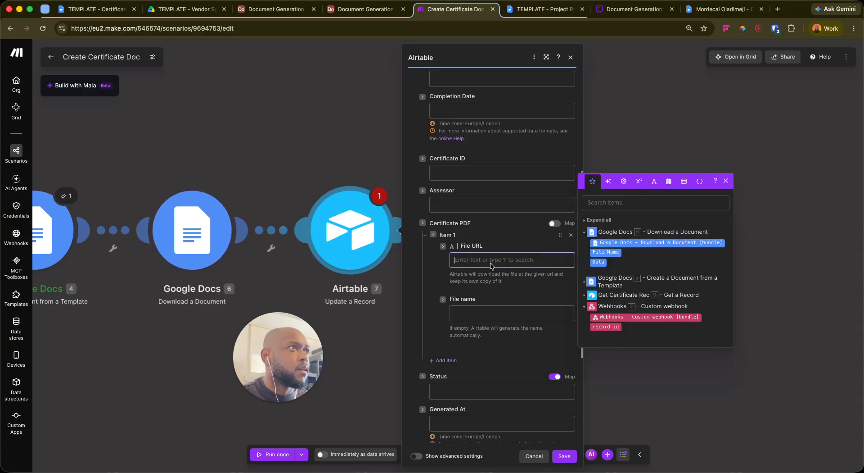
{"action": "left_click", "coordinate": [443, 247]}
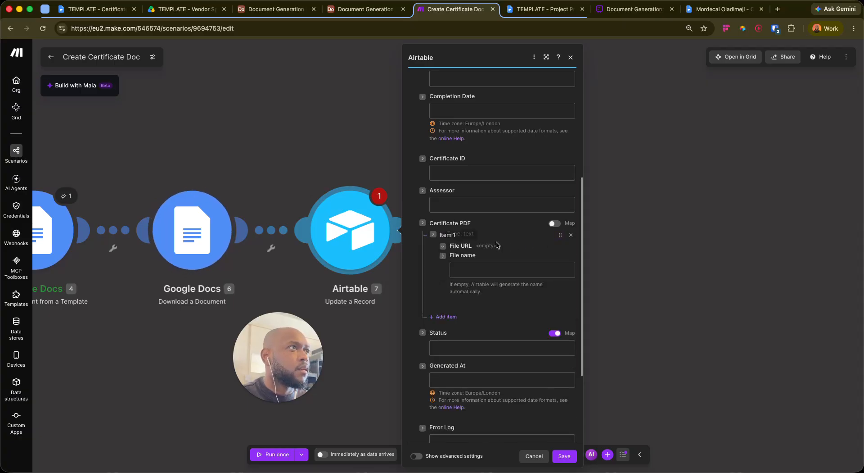
{"action": "left_click", "coordinate": [554, 224]}
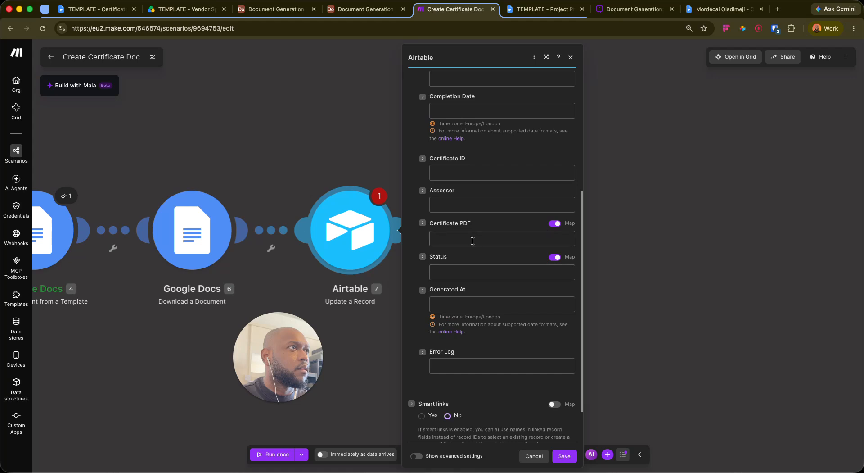
{"action": "left_click", "coordinate": [472, 239]}
{"action": "left_click", "coordinate": [557, 222]}
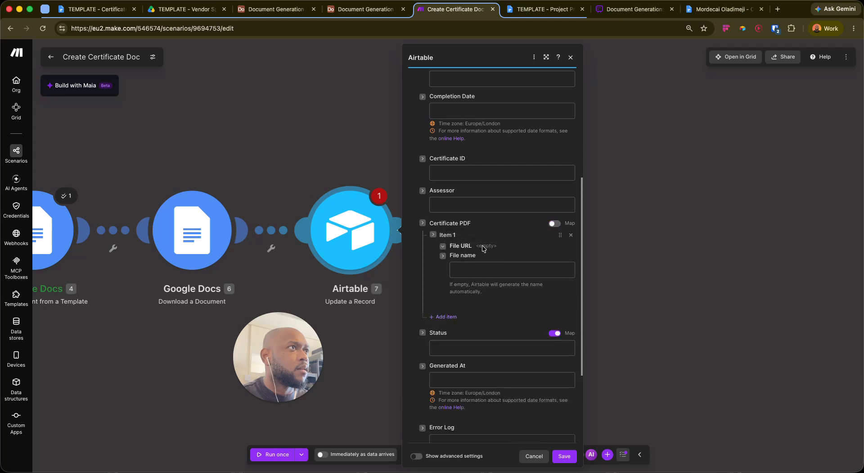
{"action": "left_click", "coordinate": [442, 246]}
{"action": "left_click", "coordinate": [482, 260]}
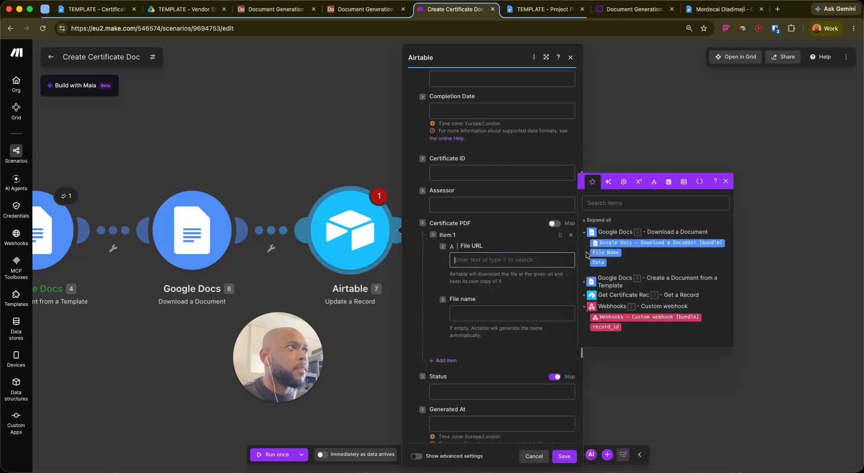
{"action": "left_click", "coordinate": [586, 282]}
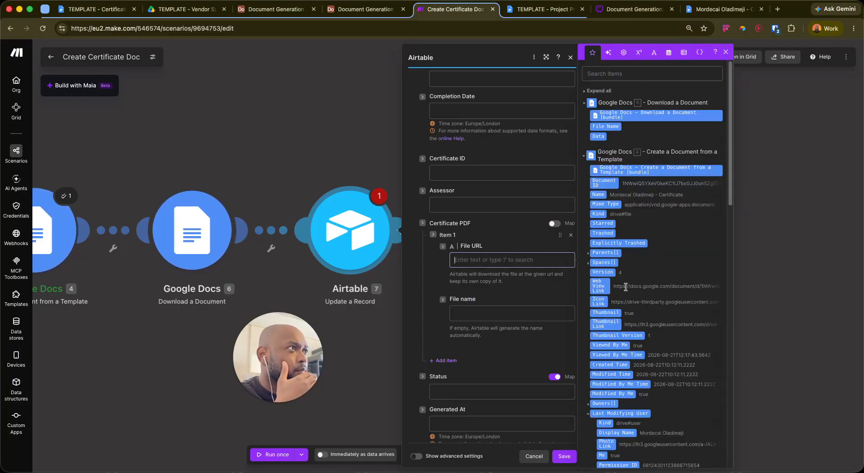
{"action": "scroll", "coordinate": [622, 220], "scroll_direction": "down", "scroll_amount": 3}
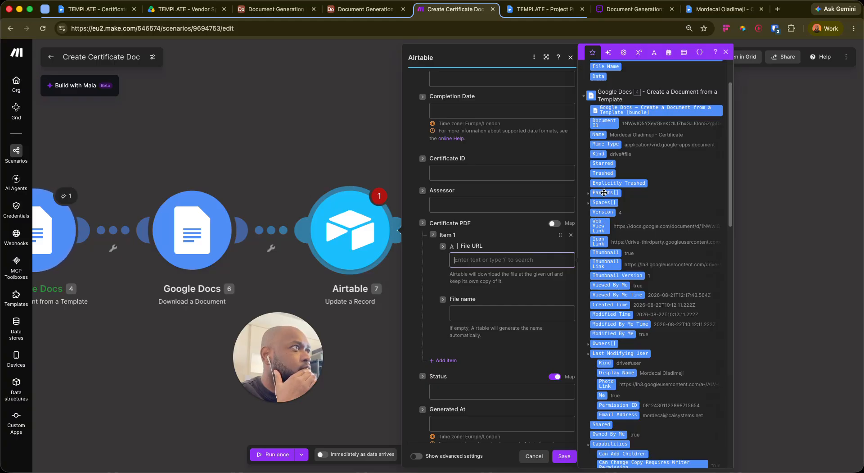
{"action": "scroll", "coordinate": [603, 193], "scroll_direction": "down", "scroll_amount": 4}
{"action": "scroll", "coordinate": [612, 206], "scroll_direction": "down", "scroll_amount": 3}
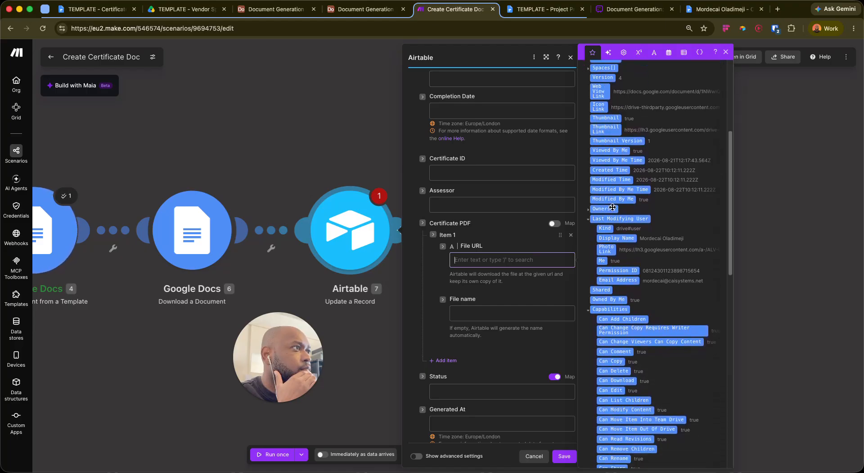
{"action": "scroll", "coordinate": [613, 207], "scroll_direction": "down", "scroll_amount": 11}
{"action": "scroll", "coordinate": [614, 206], "scroll_direction": "up", "scroll_amount": 11}
{"action": "scroll", "coordinate": [612, 194], "scroll_direction": "up", "scroll_amount": 5}
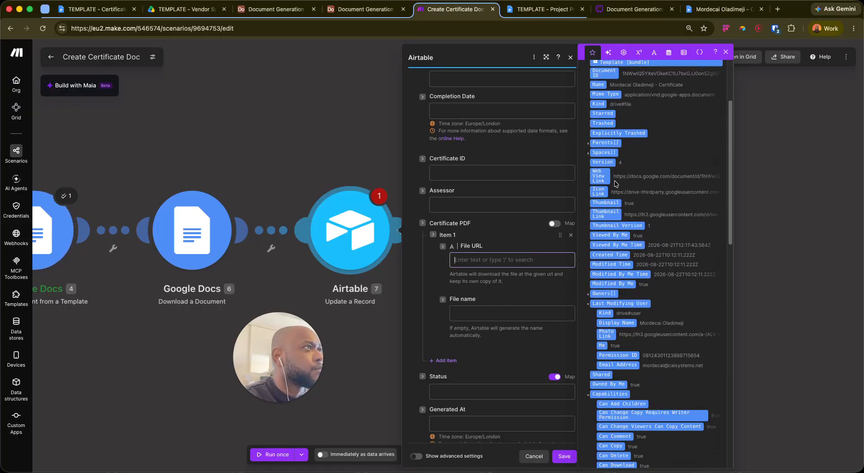
{"action": "scroll", "coordinate": [600, 190], "scroll_direction": "up", "scroll_amount": 1}
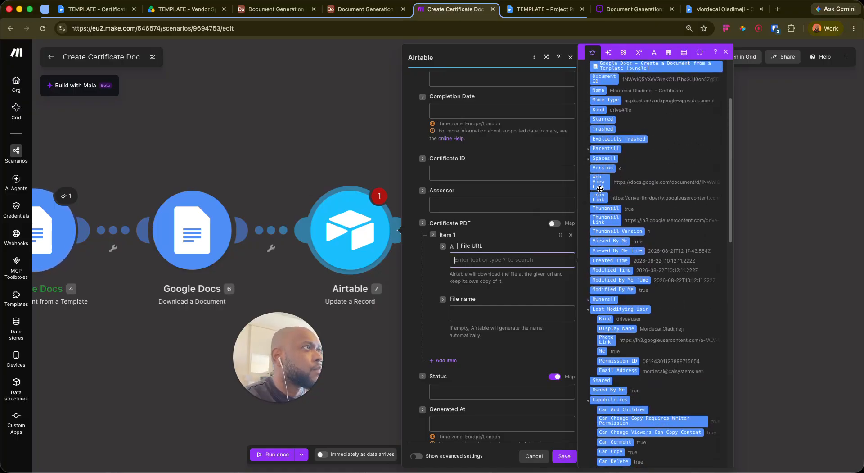
{"action": "left_click_drag", "start_coordinate": [601, 176], "coordinate": [486, 259]}
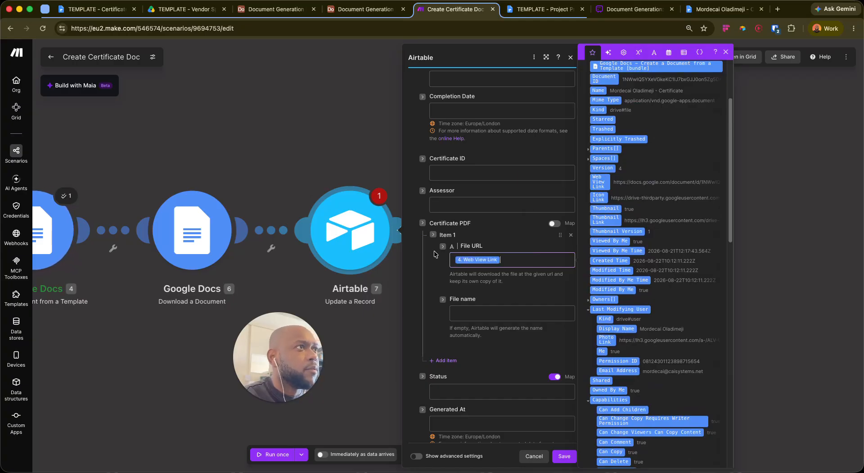
Set the attachment's File name to the created document's 4. Name
{"action": "left_click", "coordinate": [488, 311]}
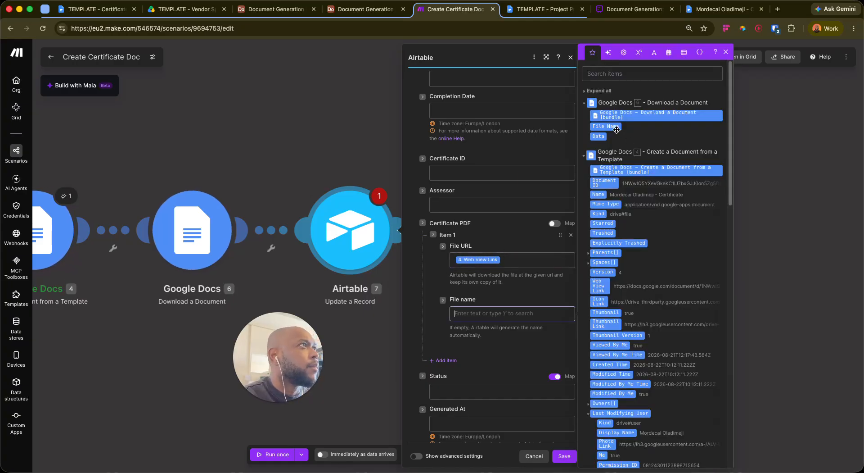
{"action": "left_click", "coordinate": [612, 126]}
{"action": "key", "text": "BackSpace"}
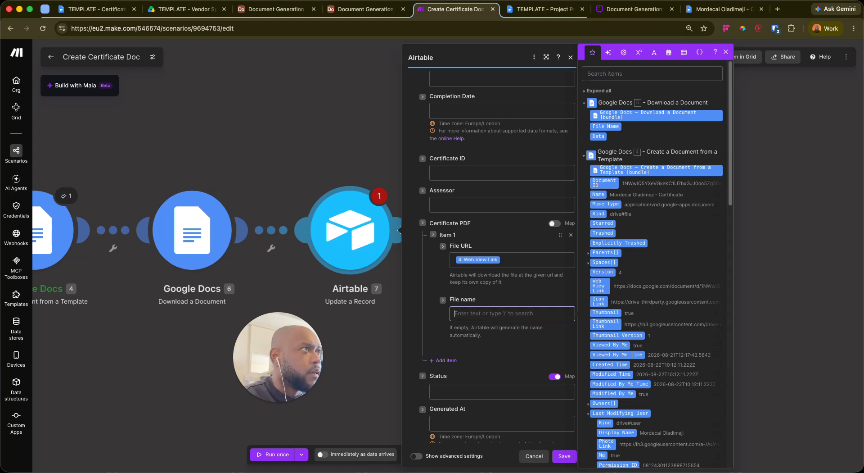
{"action": "left_click", "coordinate": [598, 194]}
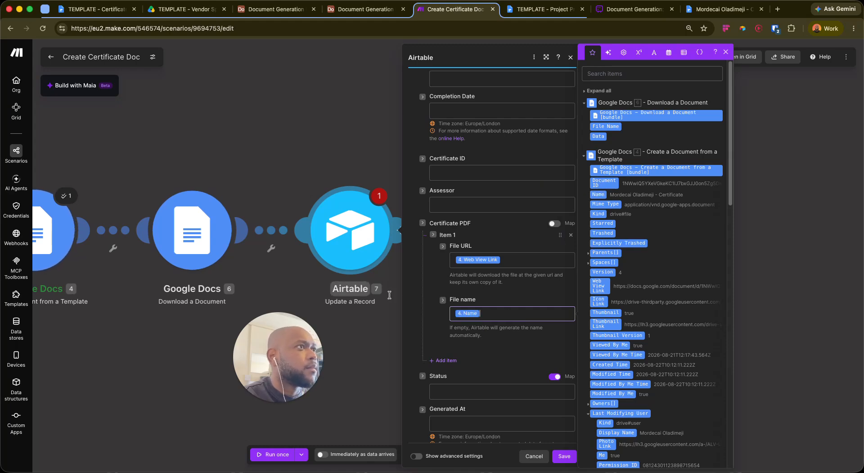
{"action": "left_click", "coordinate": [451, 276]}
{"action": "scroll", "coordinate": [462, 277], "scroll_direction": "down", "scroll_amount": 5}
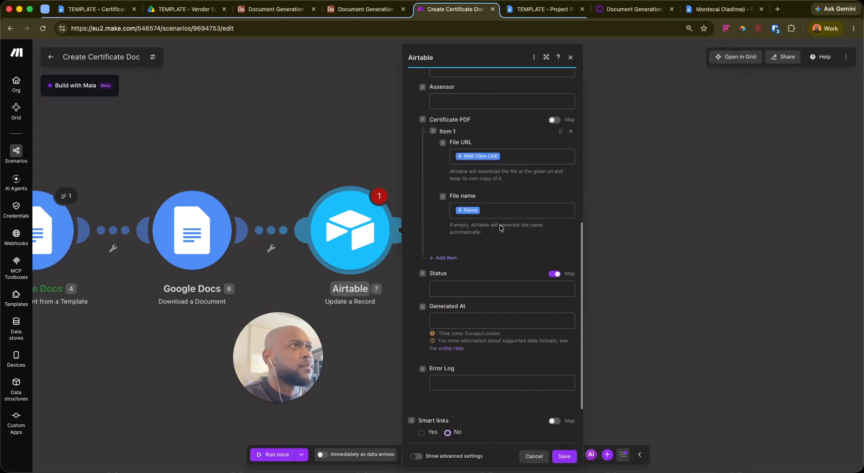
{"action": "scroll", "coordinate": [470, 238], "scroll_direction": "up", "scroll_amount": 9}
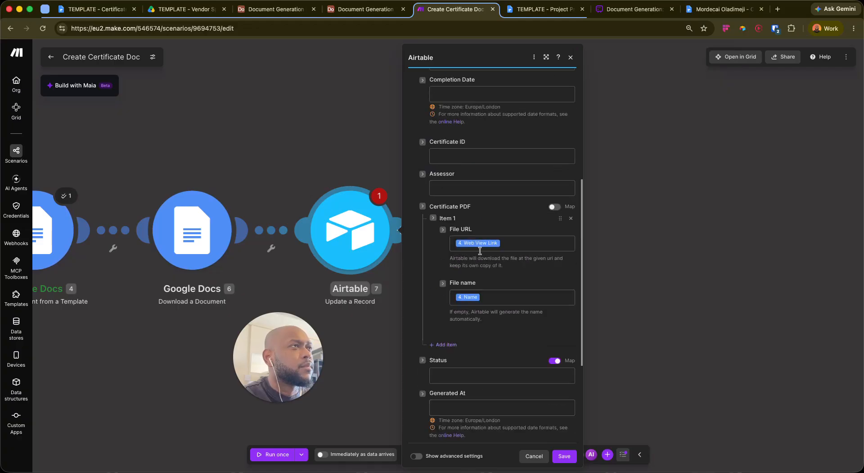
{"action": "scroll", "coordinate": [474, 288], "scroll_direction": "down", "scroll_amount": 8}
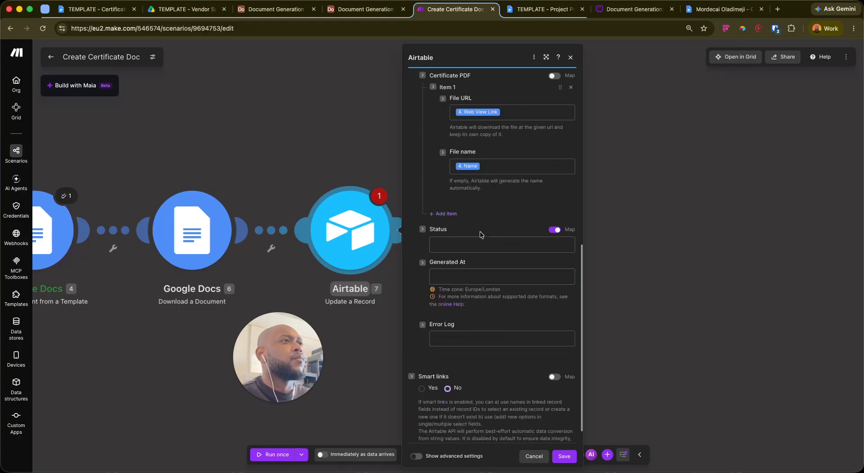
{"action": "scroll", "coordinate": [467, 189], "scroll_direction": "up", "scroll_amount": 3}
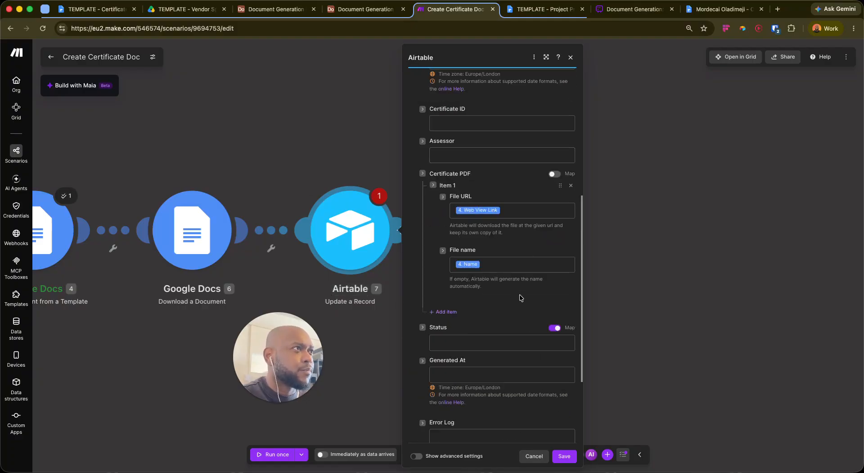
{"action": "scroll", "coordinate": [426, 240], "scroll_direction": "up", "scroll_amount": 3}
{"action": "scroll", "coordinate": [427, 239], "scroll_direction": "up", "scroll_amount": 2}
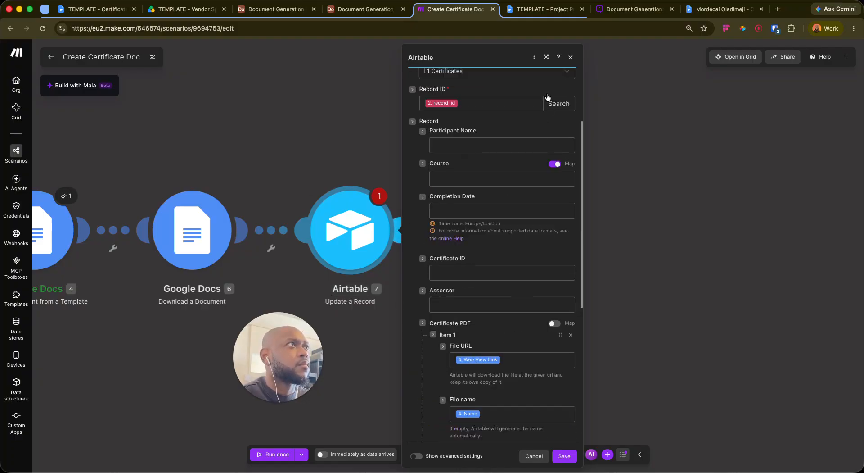
Close the Airtable module, save the scenario, and check the certificate and diagram tabs before returning
{"action": "left_click", "coordinate": [564, 456]}
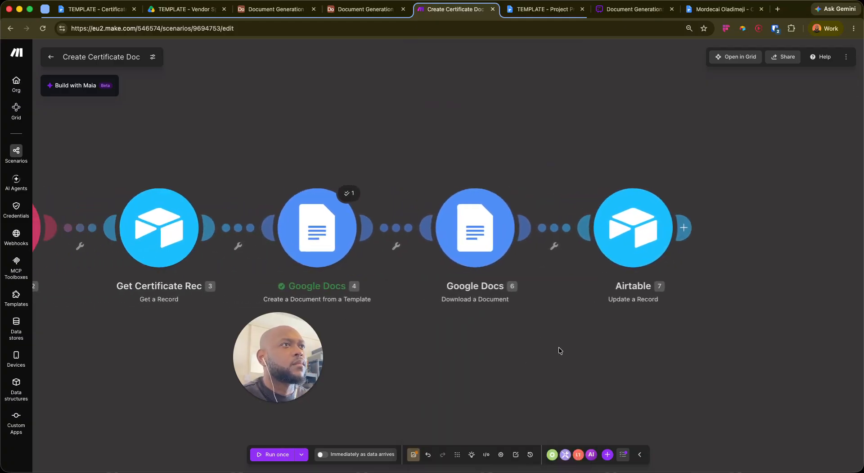
{"action": "left_click", "coordinate": [413, 454]}
{"action": "left_click", "coordinate": [722, 9]}
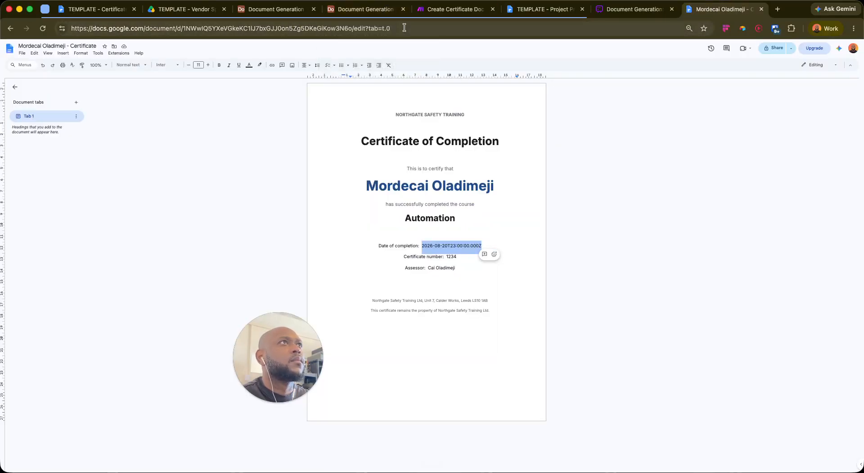
{"action": "left_click", "coordinate": [400, 28]}
{"action": "left_click", "coordinate": [634, 9]}
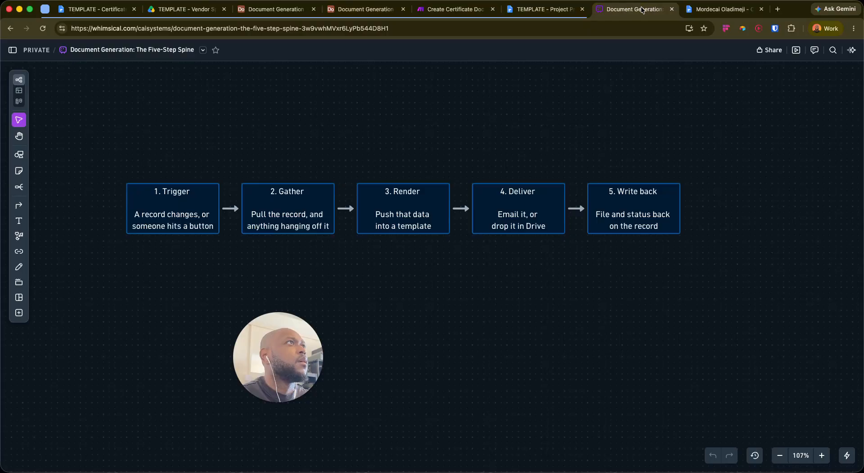
{"action": "left_click", "coordinate": [454, 9]}
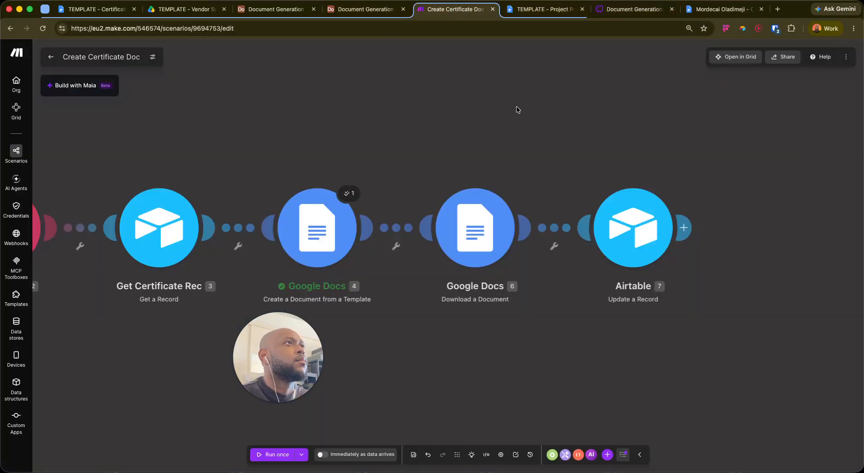
Test-run only the Airtable update step with a saved record ID and autofilled Web View Link and Name
{"action": "right_click", "coordinate": [614, 227]}
{"action": "left_click", "coordinate": [652, 235]}
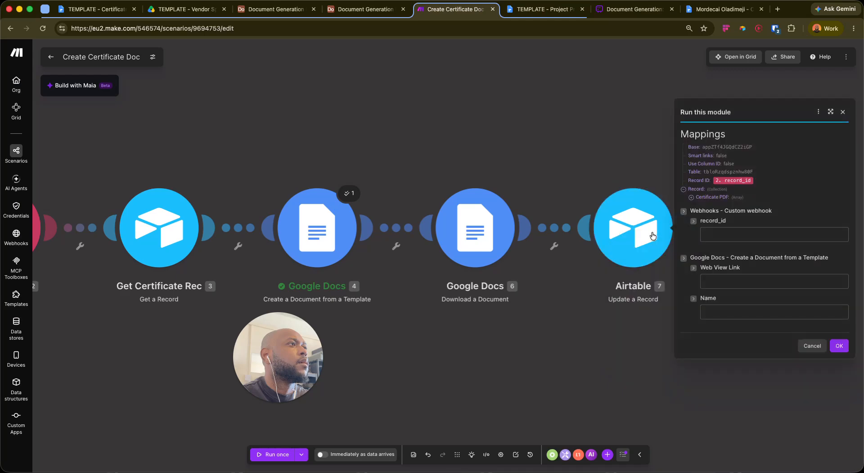
{"action": "left_click", "coordinate": [735, 232]}
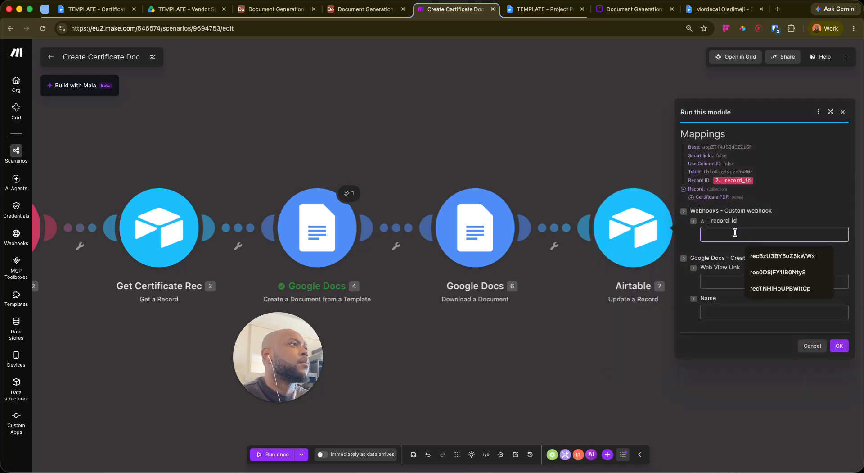
{"action": "key", "text": "shift+super+c"}
{"action": "key", "text": "Down"}
{"action": "key", "text": "Down"}
{"action": "key", "text": "Return"}
{"action": "left_click", "coordinate": [739, 280]}
{"action": "type", "text": "recTNHlHpUPBWltCp"}
{"action": "left_click", "coordinate": [753, 322]}
{"action": "key", "text": "Down"}
{"action": "key", "text": "Return"}
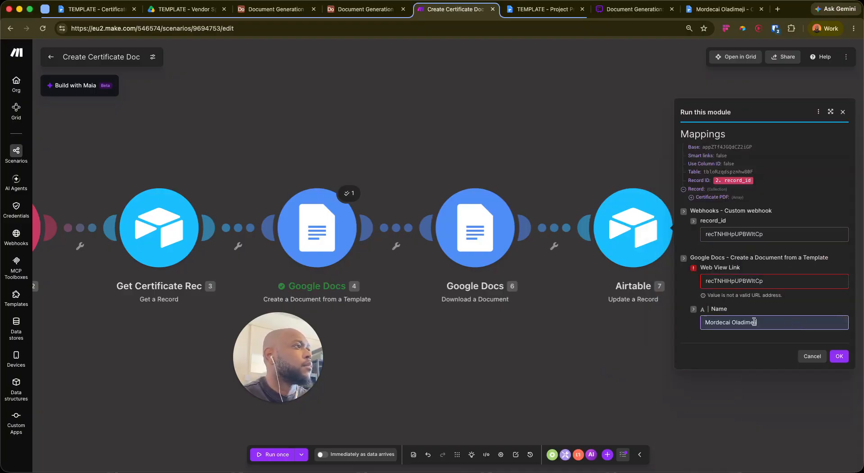
{"action": "left_click", "coordinate": [842, 360]}
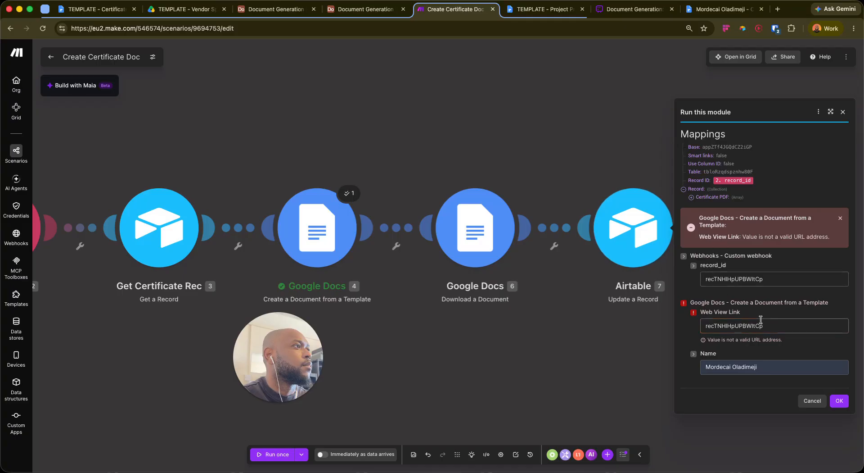
Replace the wrong Web View Link with the copied Google Docs URL and rerun the update
{"action": "left_click", "coordinate": [776, 324]}
{"action": "key", "text": "super+a"}
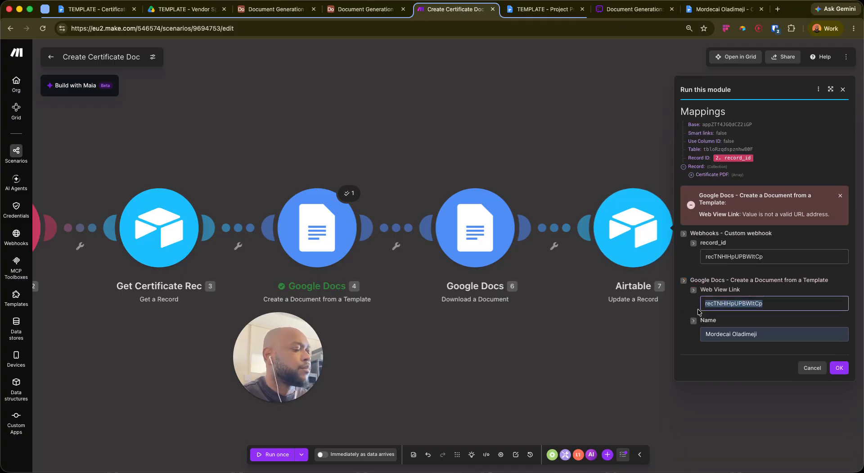
{"action": "key", "text": "BackSpace"}
{"action": "key", "text": "shift+super+c"}
{"action": "key", "text": "Down"}
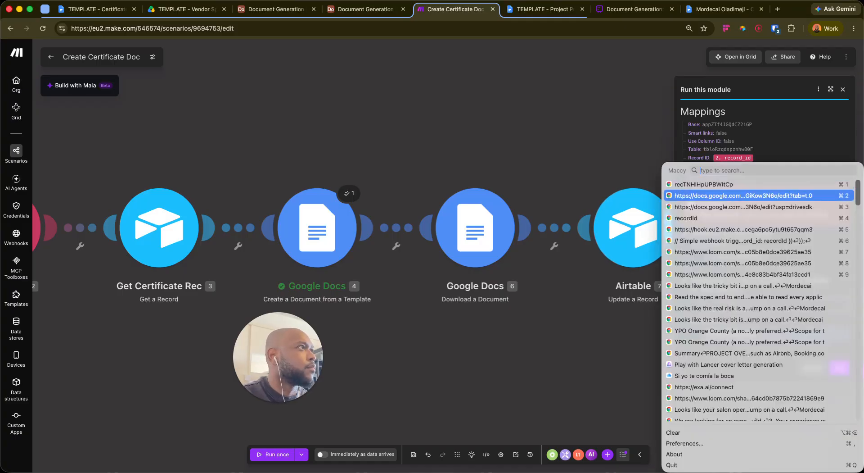
{"action": "key", "text": "Return"}
{"action": "left_click", "coordinate": [689, 305]}
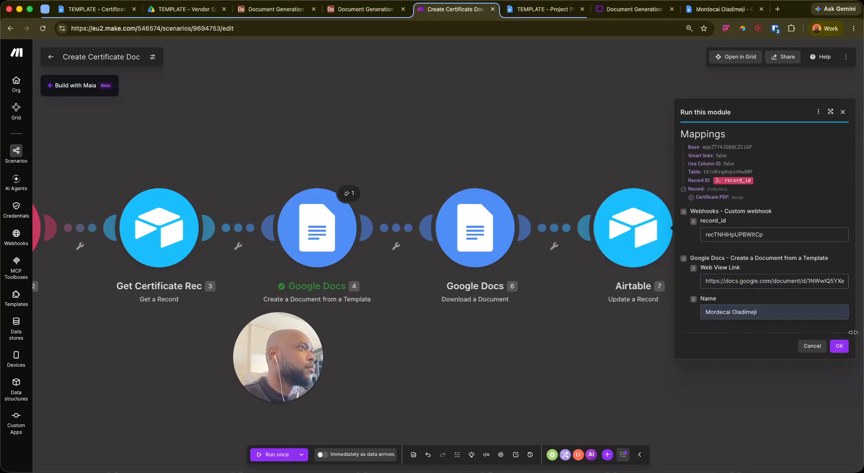
{"action": "left_click", "coordinate": [844, 346]}
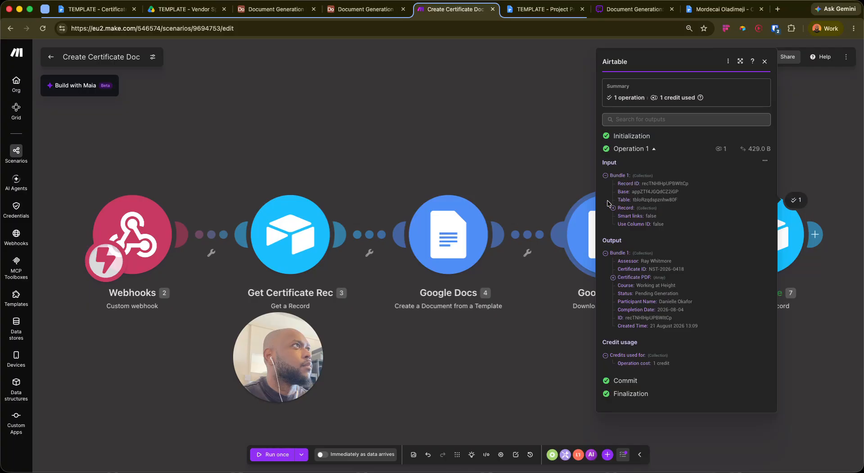
{"action": "left_click", "coordinate": [275, 9]}
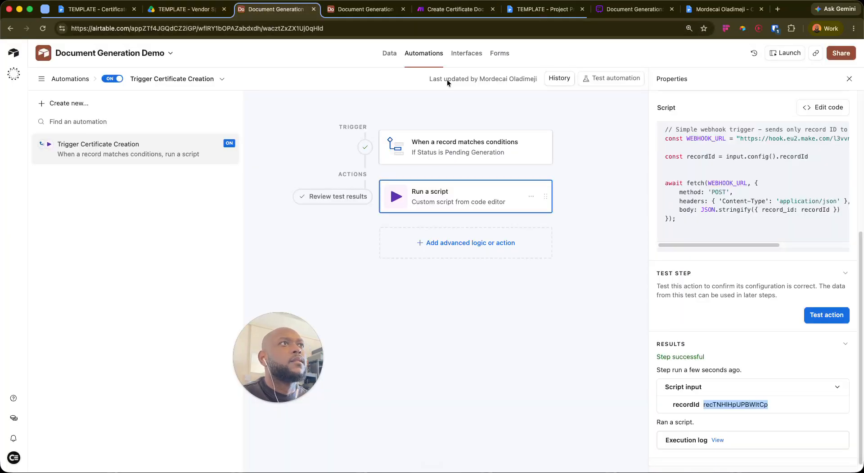
Reload the L1 Certificates grid, view the generated certificate document, then return to Make.com's run output
{"action": "left_click", "coordinate": [360, 8]}
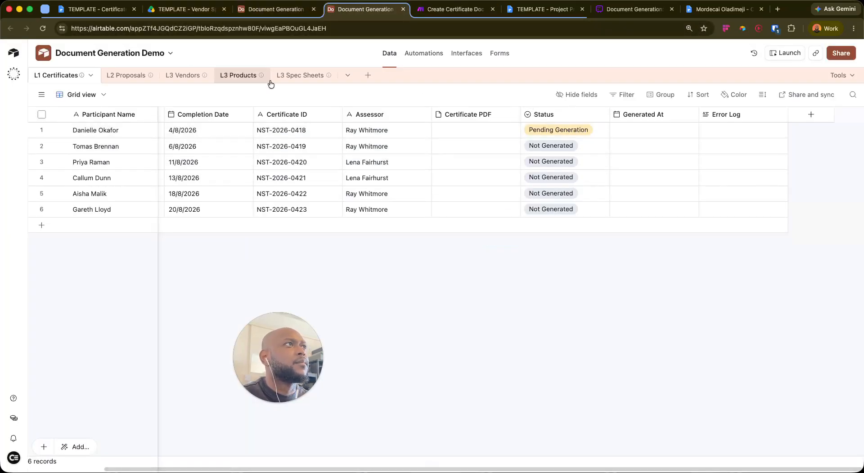
{"action": "left_click", "coordinate": [44, 32]}
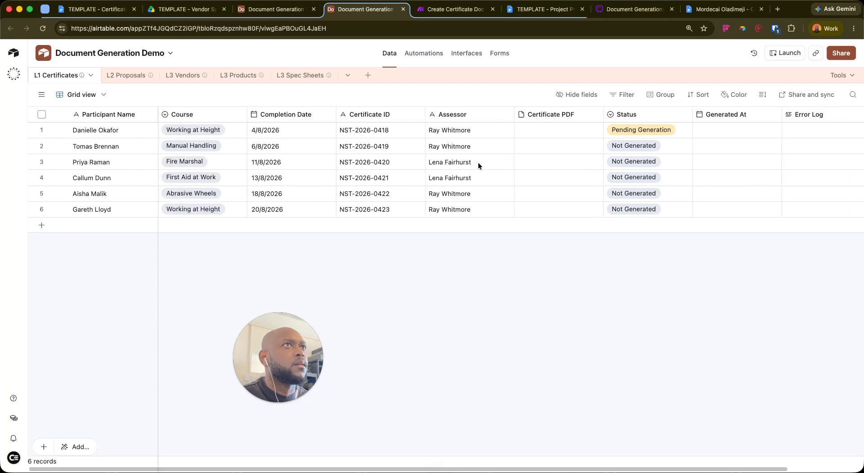
{"action": "left_click", "coordinate": [689, 13]}
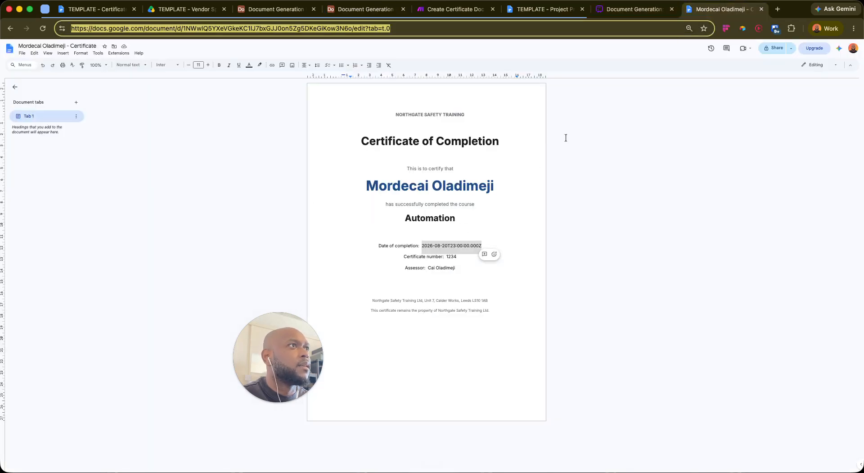
{"action": "left_click", "coordinate": [455, 9]}
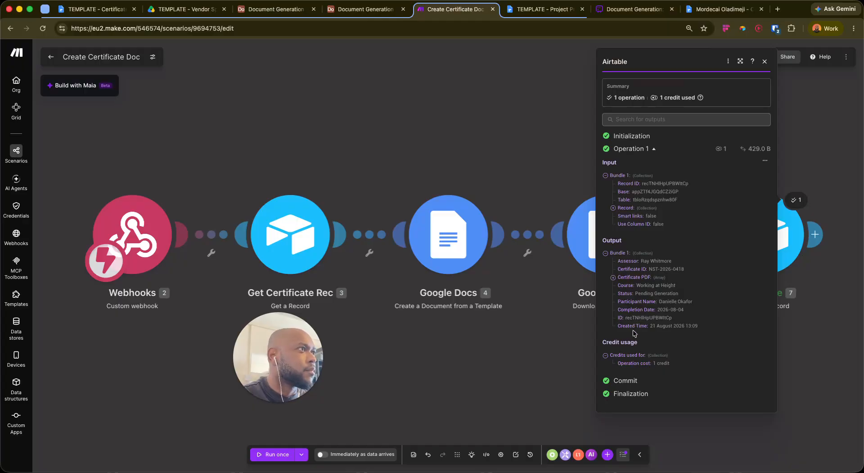
Expand Certificate PDF in the Airtable update's output, close the panel, and open that module's settings
{"action": "left_click_drag", "start_coordinate": [521, 120], "coordinate": [353, 108]}
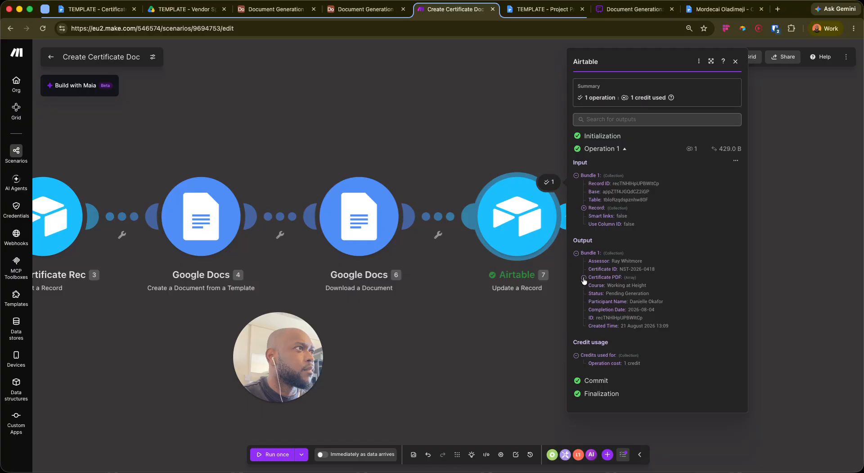
{"action": "left_click", "coordinate": [584, 277]}
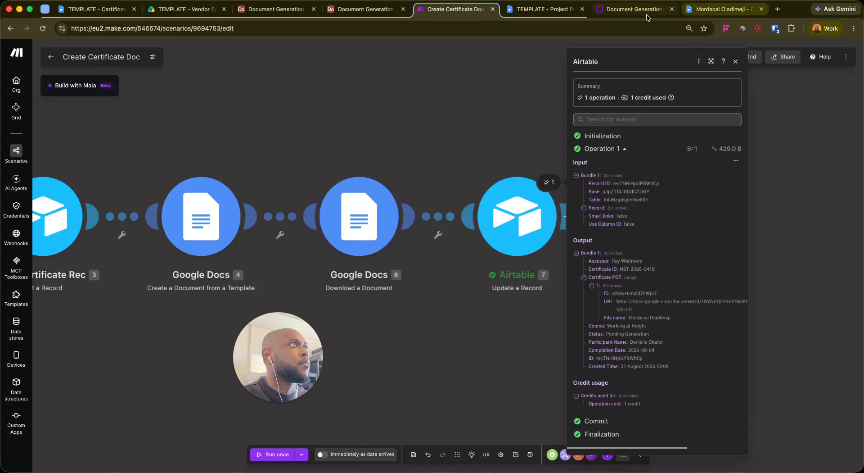
{"action": "left_click", "coordinate": [828, 201]}
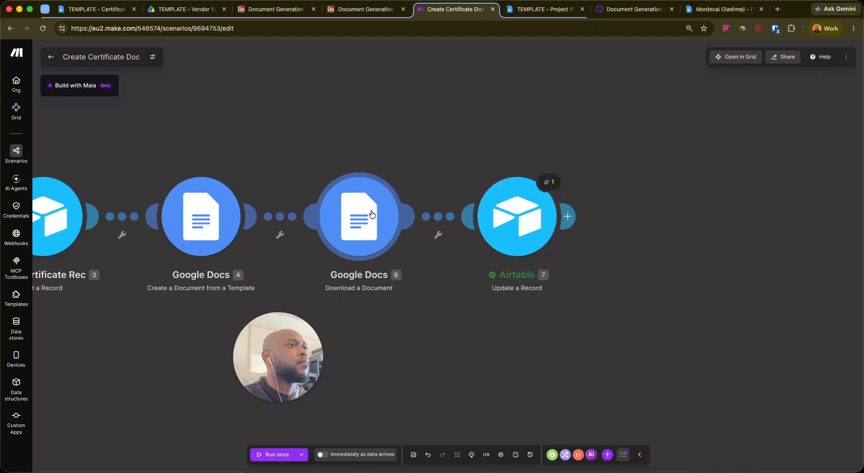
{"action": "left_click", "coordinate": [518, 225]}
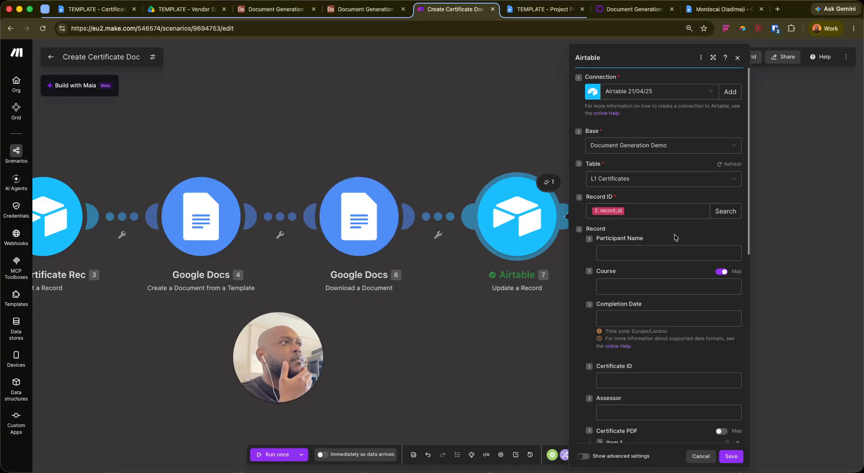
{"action": "scroll", "coordinate": [639, 330], "scroll_direction": "down", "scroll_amount": 10}
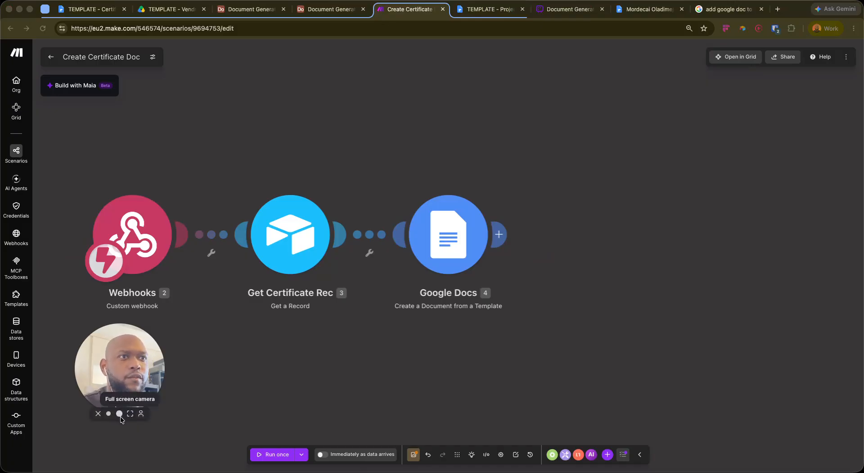
Insert an Airtable Update a Record module directly after the Google Docs step
{"action": "left_click", "coordinate": [120, 413]}
{"action": "left_click_drag", "start_coordinate": [513, 376], "coordinate": [551, 296]}
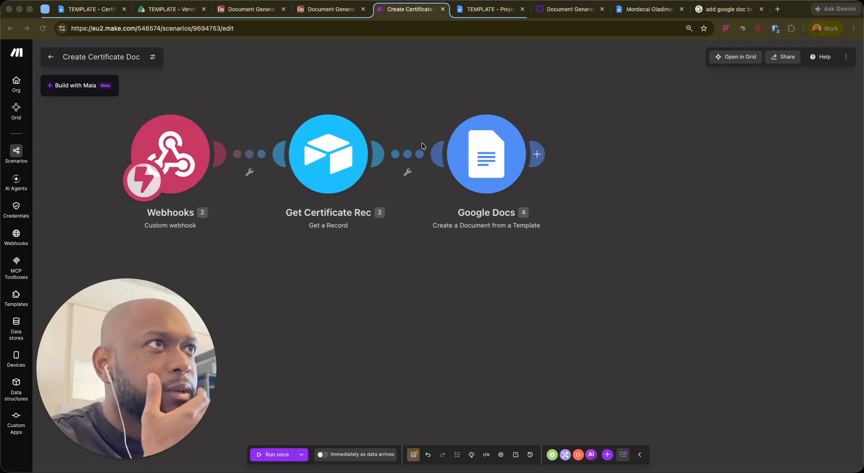
{"action": "left_click", "coordinate": [537, 155]}
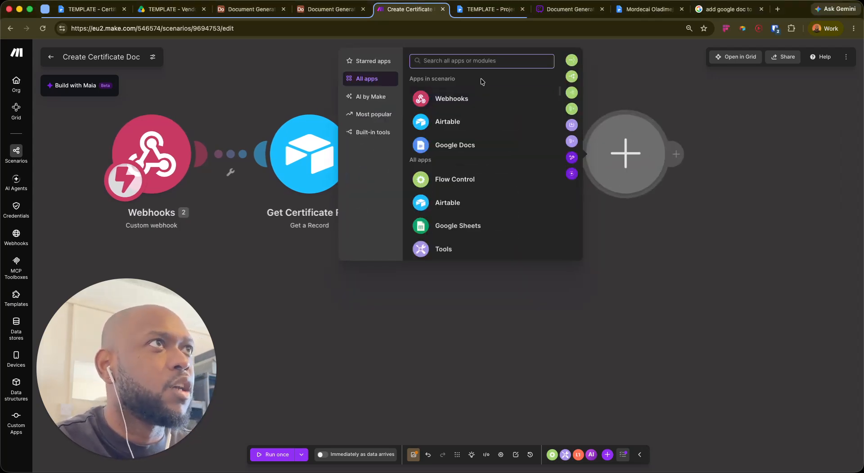
{"action": "left_click", "coordinate": [468, 120]}
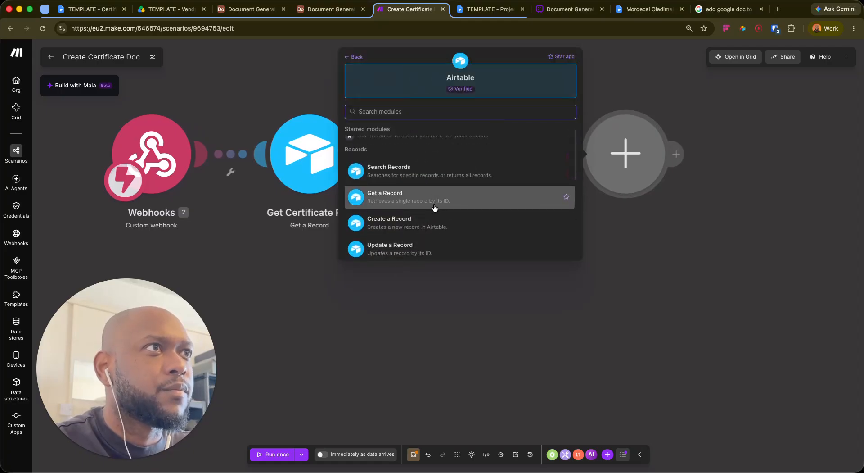
{"action": "scroll", "coordinate": [441, 216], "scroll_direction": "down", "scroll_amount": 2}
{"action": "left_click", "coordinate": [489, 239]}
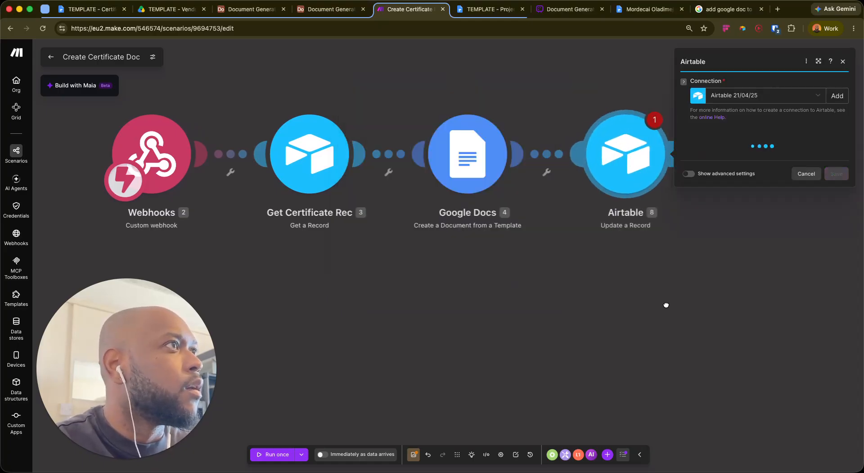
{"action": "left_click_drag", "start_coordinate": [666, 304], "coordinate": [481, 346]}
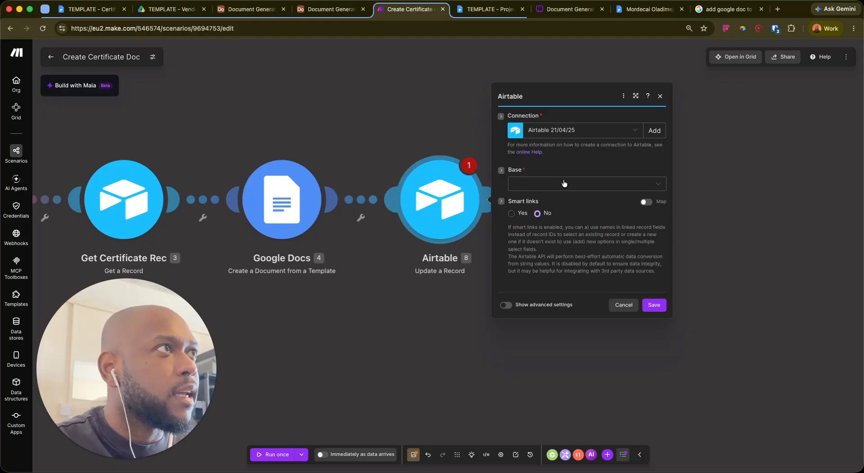
Set the module's base to Document Generation Demo and table to L1 Certificates
{"action": "left_click", "coordinate": [563, 185]}
{"action": "type", "text": "docu"}
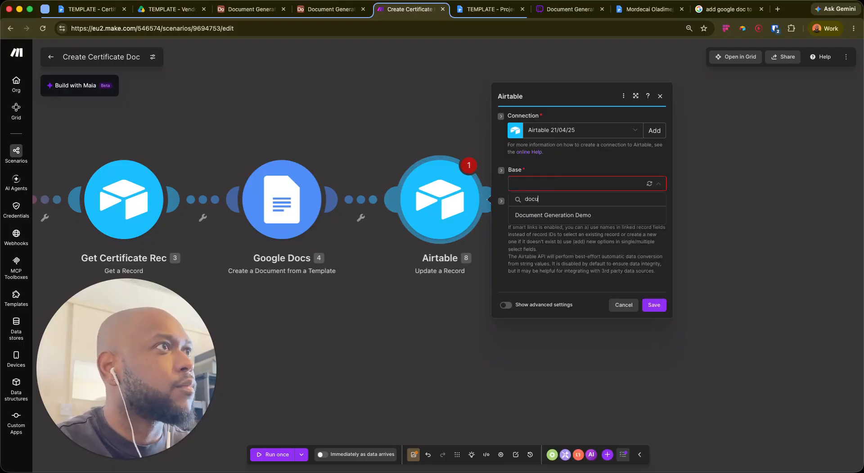
{"action": "key", "text": "Return"}
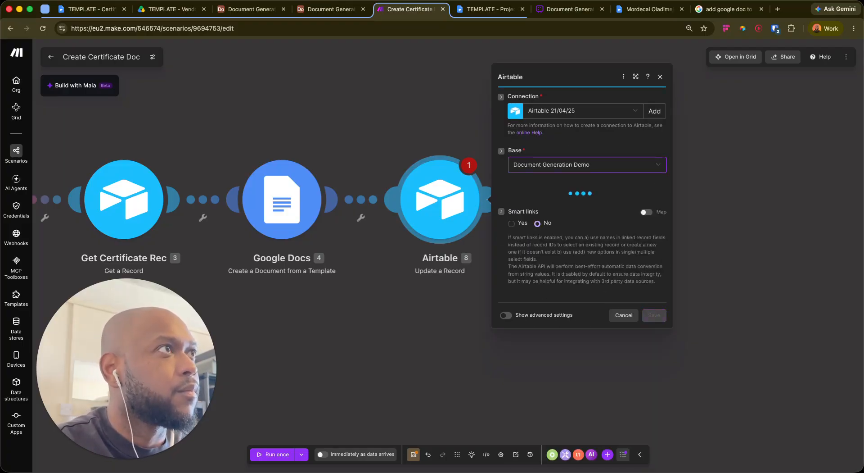
{"action": "left_click", "coordinate": [550, 194]}
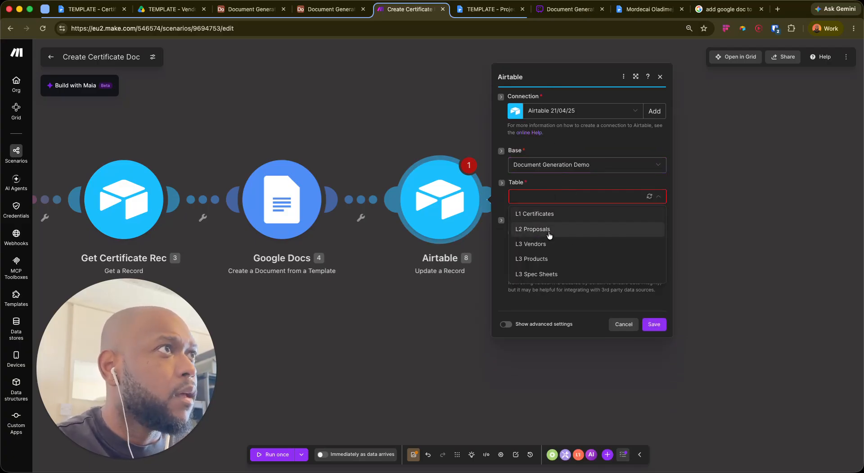
{"action": "left_click", "coordinate": [549, 215]}
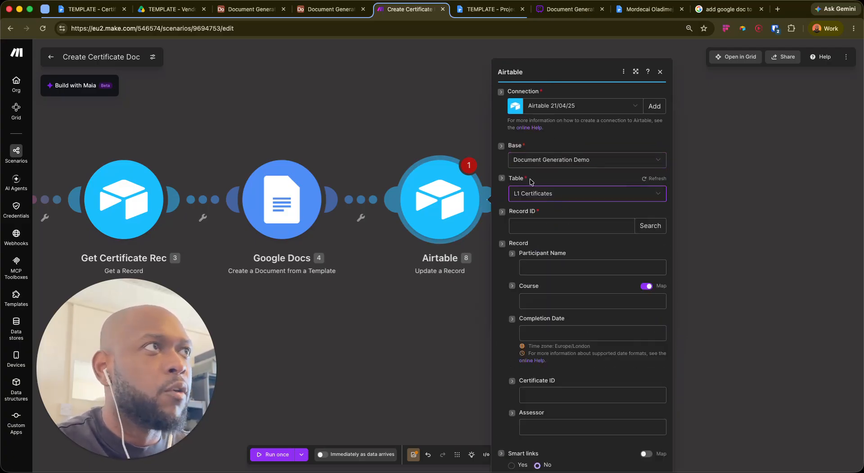
Map the webhook's record_id into the Record ID field
{"action": "left_click", "coordinate": [568, 210]}
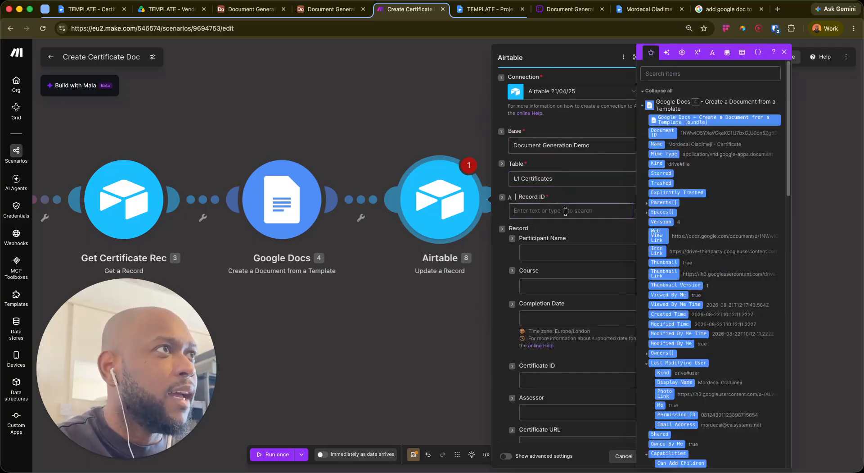
{"action": "left_click", "coordinate": [658, 90]}
{"action": "left_click", "coordinate": [647, 247]}
{"action": "left_click", "coordinate": [664, 254]}
{"action": "left_click", "coordinate": [562, 251]}
{"action": "scroll", "coordinate": [615, 175], "scroll_direction": "down", "scroll_amount": 5}
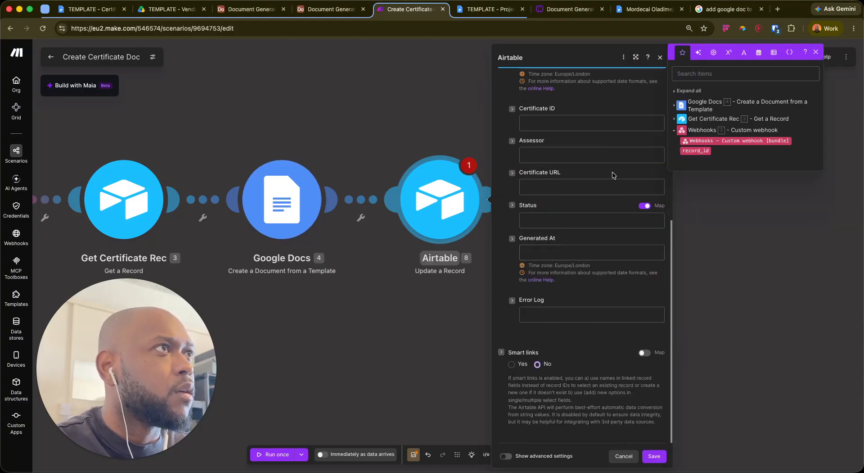
{"action": "scroll", "coordinate": [620, 183], "scroll_direction": "up", "scroll_amount": 4}
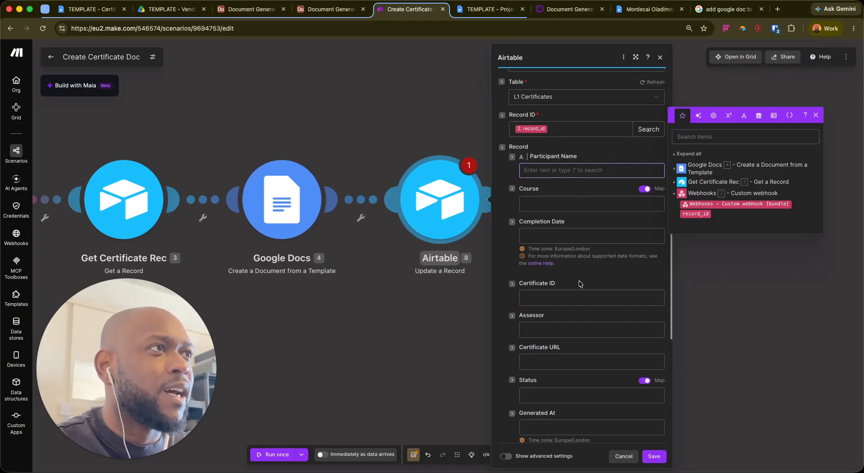
{"action": "scroll", "coordinate": [563, 297], "scroll_direction": "down", "scroll_amount": 1}
Map the Google Docs Web View Link into Certificate URL and fix Status to Generated
{"action": "left_click", "coordinate": [566, 341]}
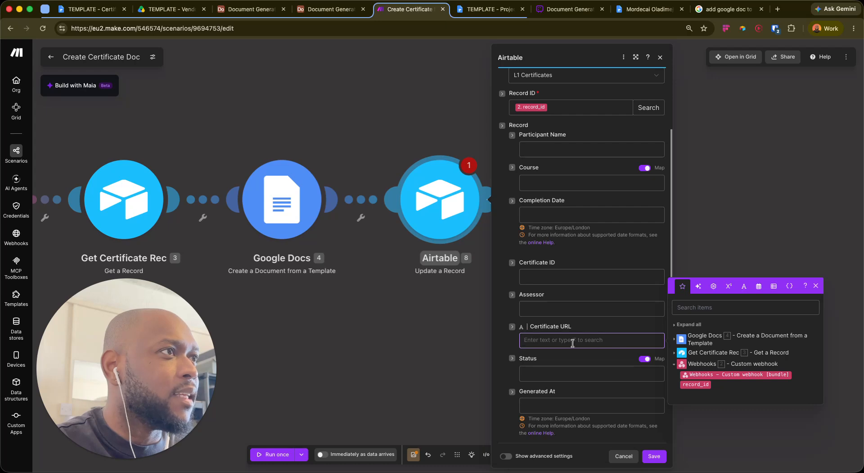
{"action": "left_click", "coordinate": [713, 337]}
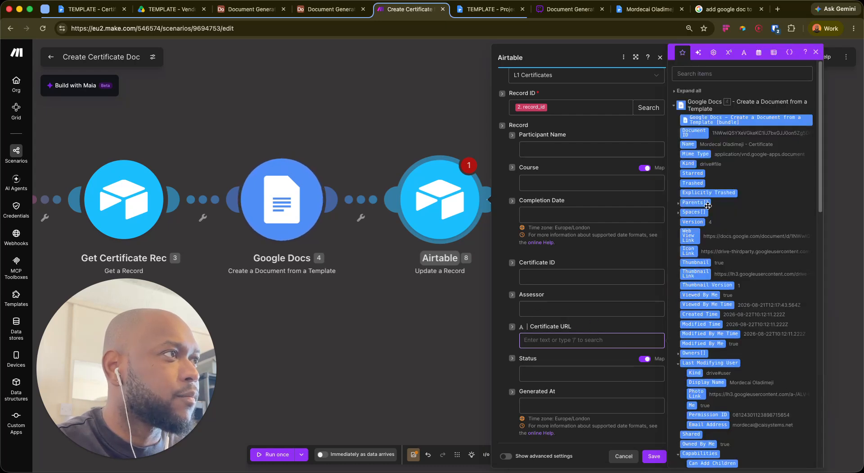
{"action": "left_click", "coordinate": [690, 235]}
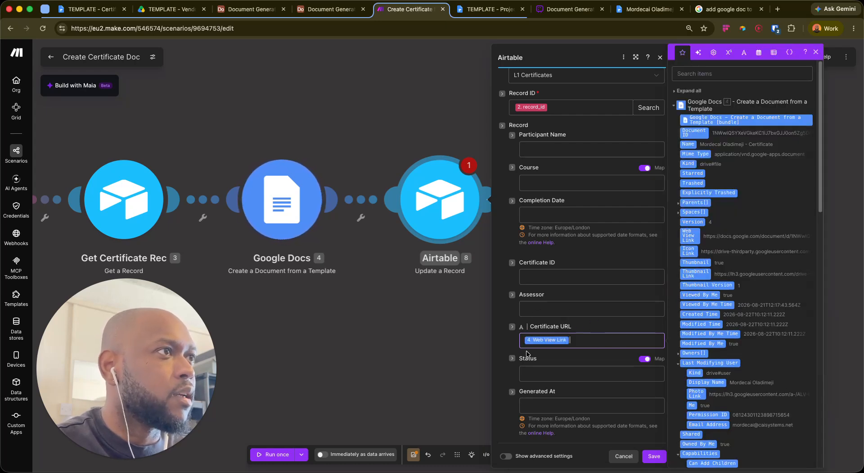
{"action": "left_click", "coordinate": [641, 359]}
{"action": "left_click", "coordinate": [585, 375]}
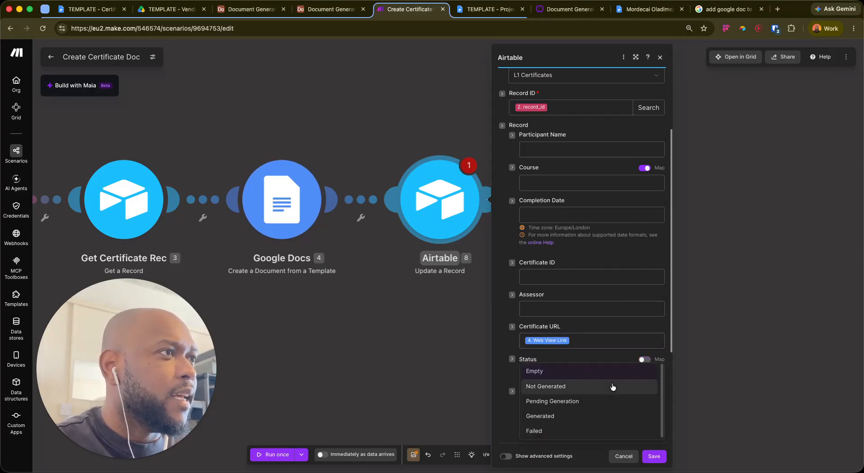
{"action": "left_click", "coordinate": [566, 418]}
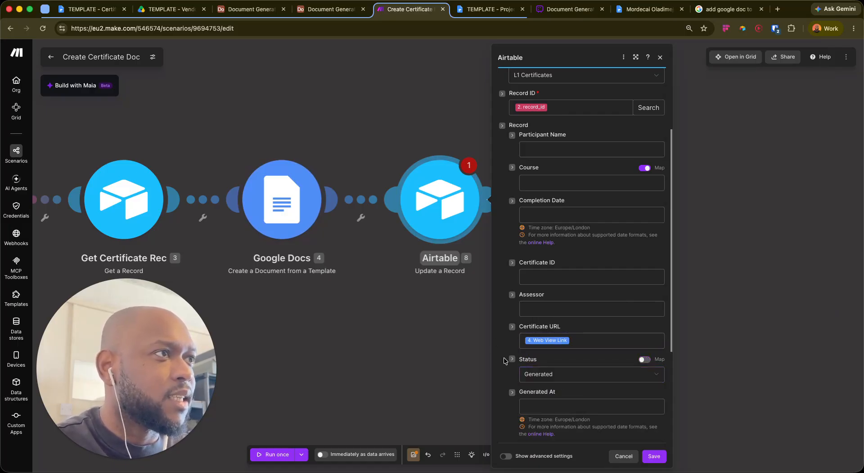
Set Generated At to the now function
{"action": "scroll", "coordinate": [552, 345], "scroll_direction": "down", "scroll_amount": 3}
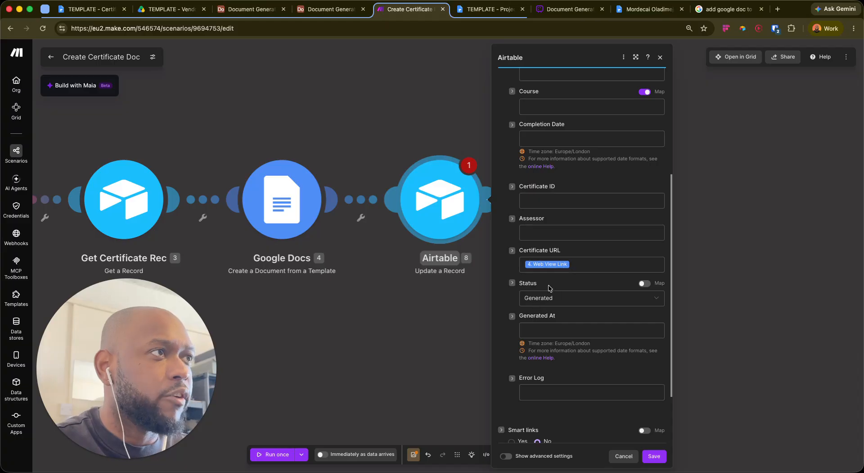
{"action": "left_click", "coordinate": [561, 327]}
{"action": "type", "text": "now"}
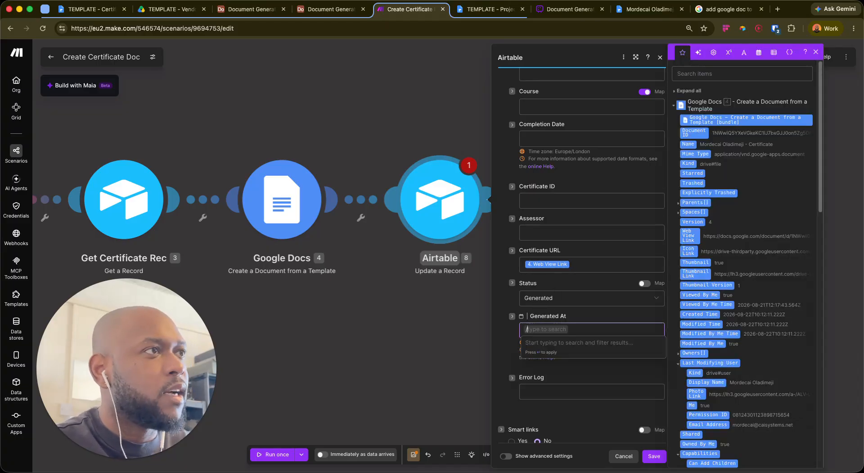
{"action": "key", "text": "Return"}
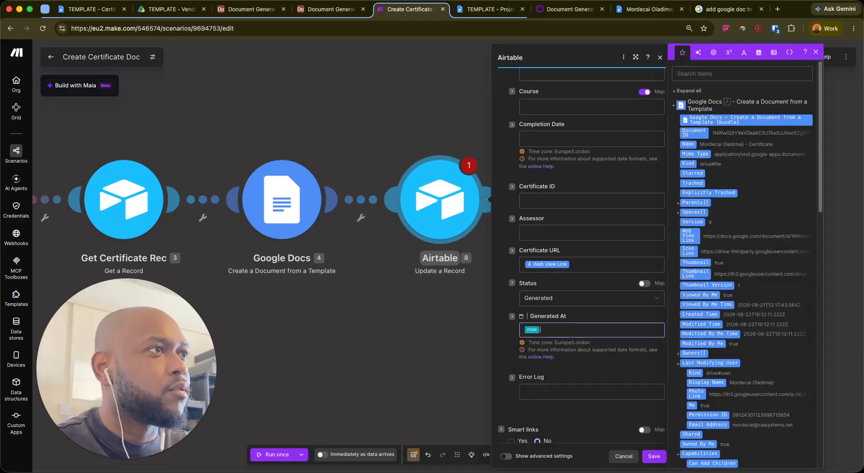
{"action": "left_click", "coordinate": [565, 317]}
{"action": "scroll", "coordinate": [560, 236], "scroll_direction": "up", "scroll_amount": 5}
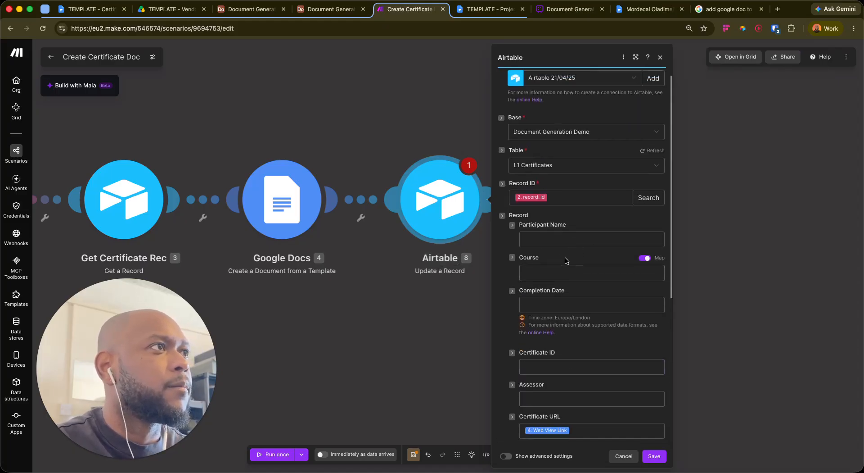
{"action": "scroll", "coordinate": [565, 256], "scroll_direction": "down", "scroll_amount": 5}
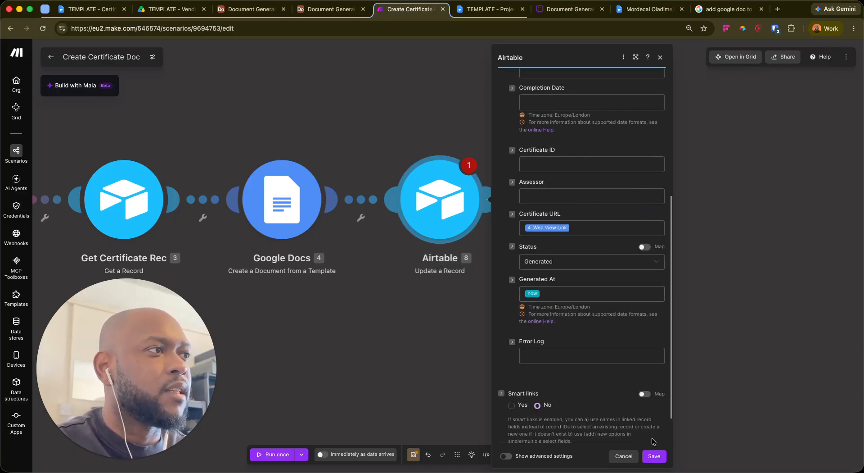
Save the module settings and rename the module Add Certificate Link
{"action": "left_click", "coordinate": [661, 453]}
{"action": "right_click", "coordinate": [430, 205]}
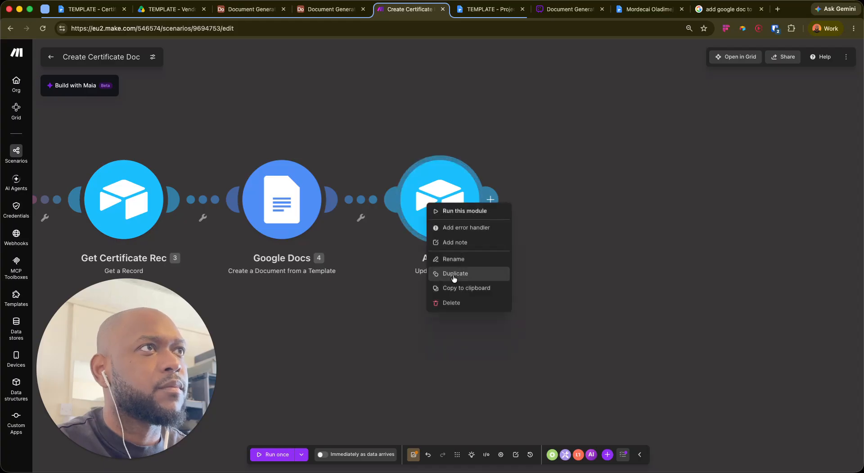
{"action": "left_click", "coordinate": [463, 263]}
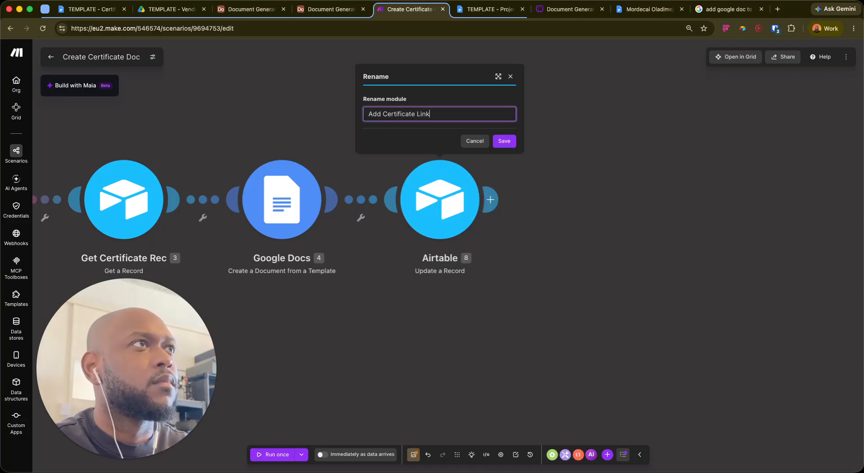
{"action": "key", "text": "Return"}
Save the scenario, schedule it to run immediately as data arrives, and exit the editor
{"action": "left_click_drag", "start_coordinate": [431, 317], "coordinate": [590, 269]}
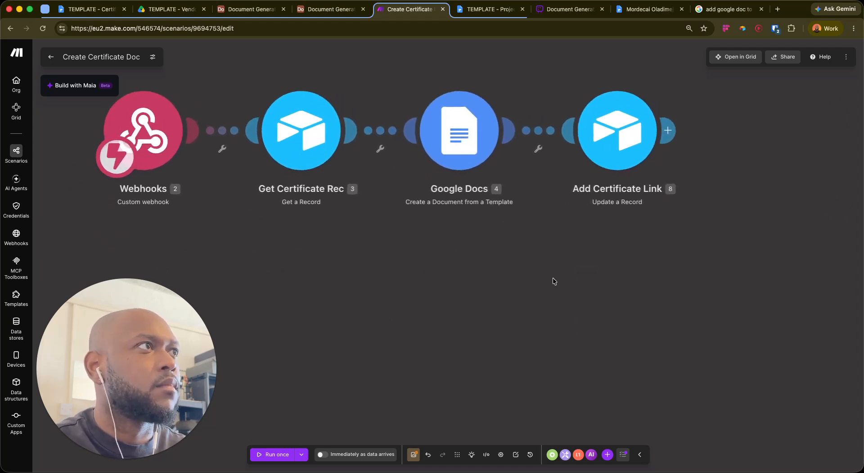
{"action": "left_click", "coordinate": [425, 471]}
{"action": "left_click", "coordinate": [414, 454]}
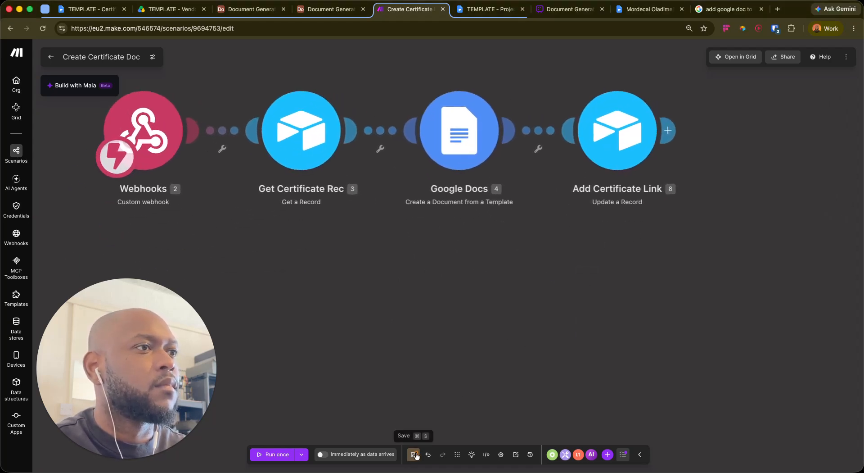
{"action": "left_click", "coordinate": [322, 455]}
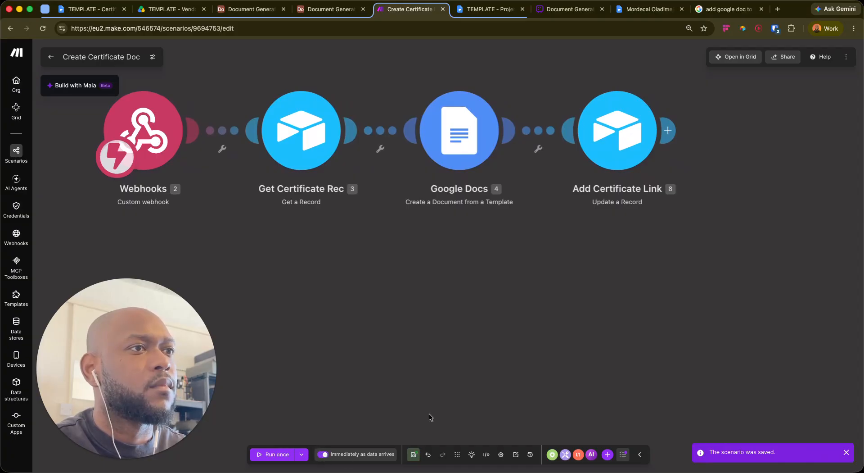
{"action": "left_click_drag", "start_coordinate": [463, 248], "coordinate": [531, 277]}
{"action": "scroll", "coordinate": [539, 287], "scroll_direction": "down", "scroll_amount": 4}
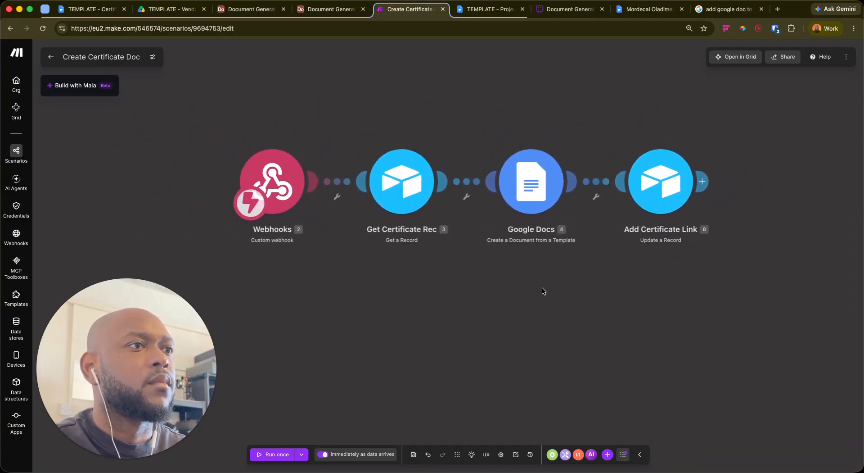
{"action": "left_click", "coordinate": [52, 57]}
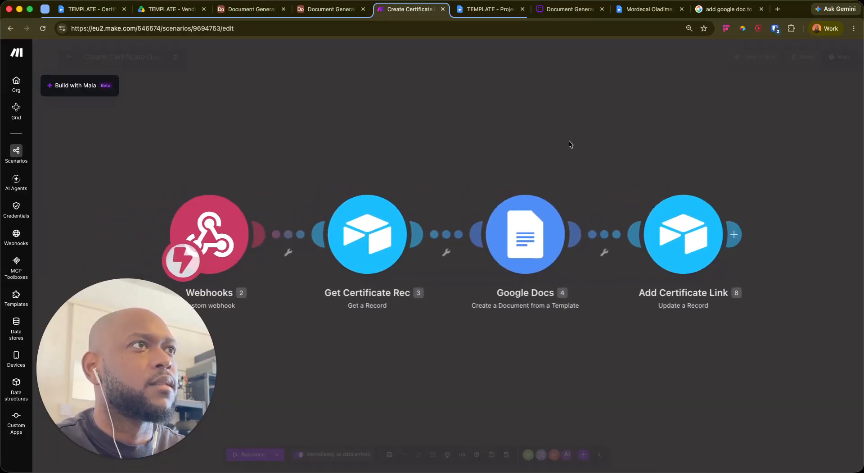
{"action": "left_click", "coordinate": [51, 57]}
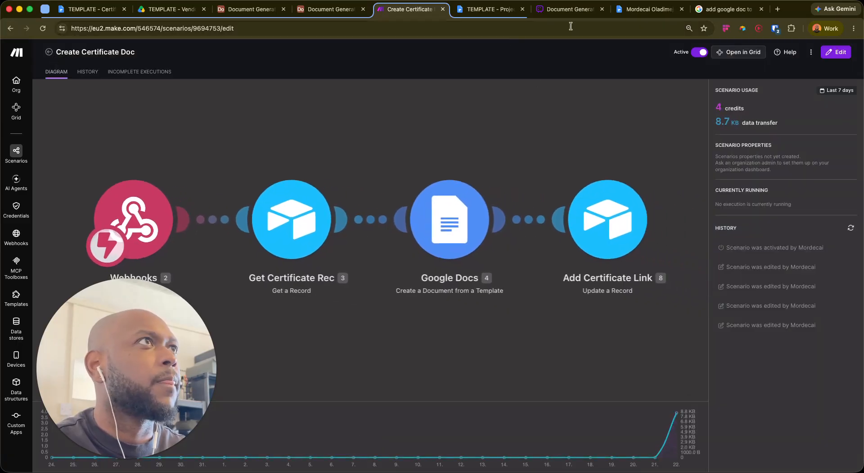
Set row 4's Status to Pending Generation in L1 Certificates, then check the Make.com run
{"action": "left_click", "coordinate": [250, 9]}
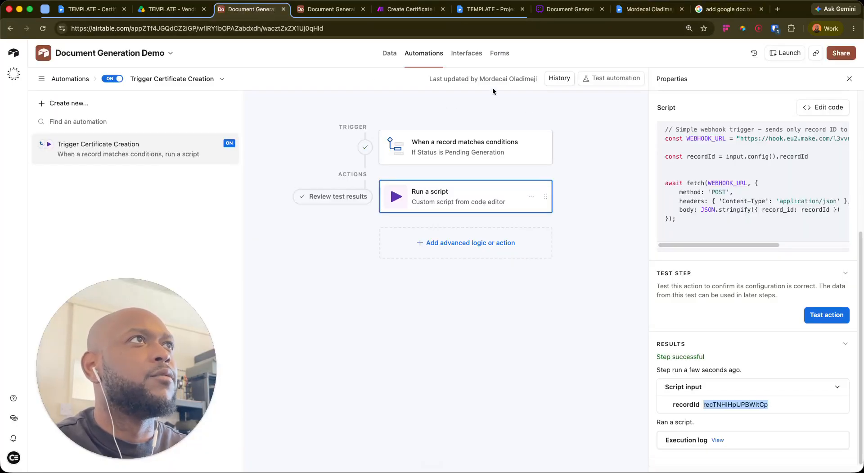
{"action": "left_click", "coordinate": [330, 9]}
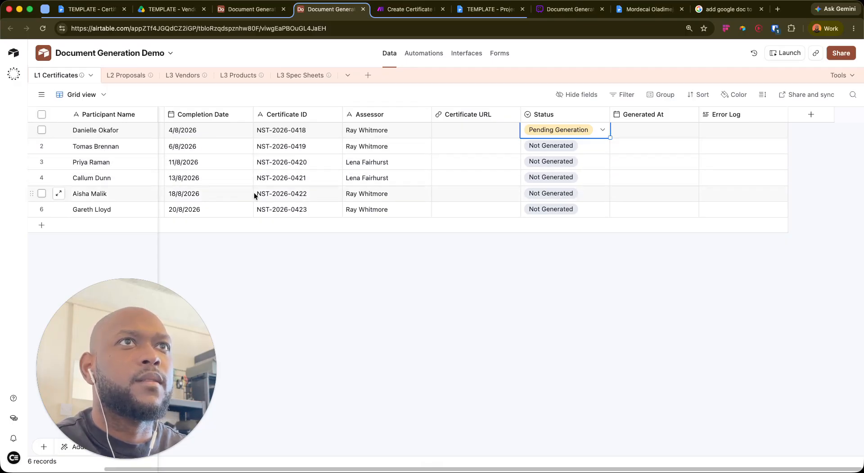
{"action": "left_click", "coordinate": [573, 180]}
{"action": "left_click", "coordinate": [582, 185]}
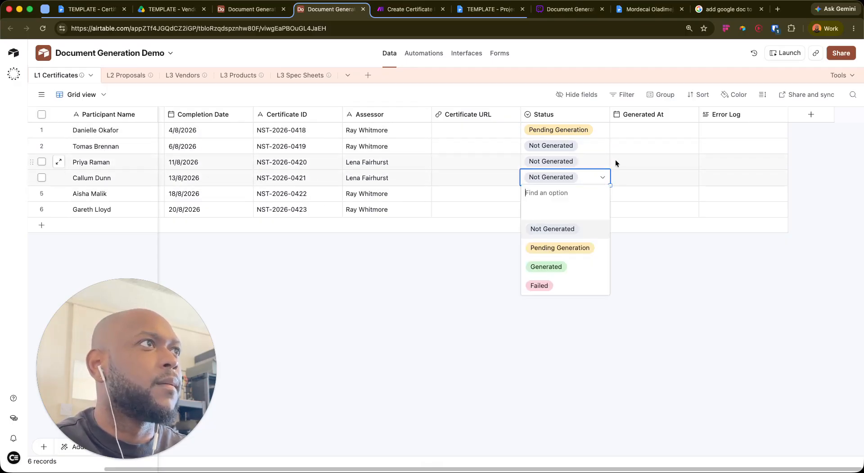
{"action": "left_click", "coordinate": [568, 248]}
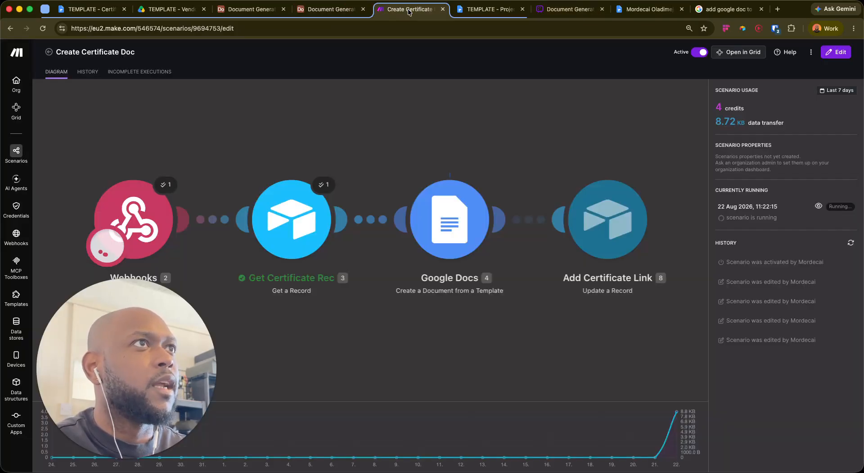
{"action": "left_click", "coordinate": [407, 9]}
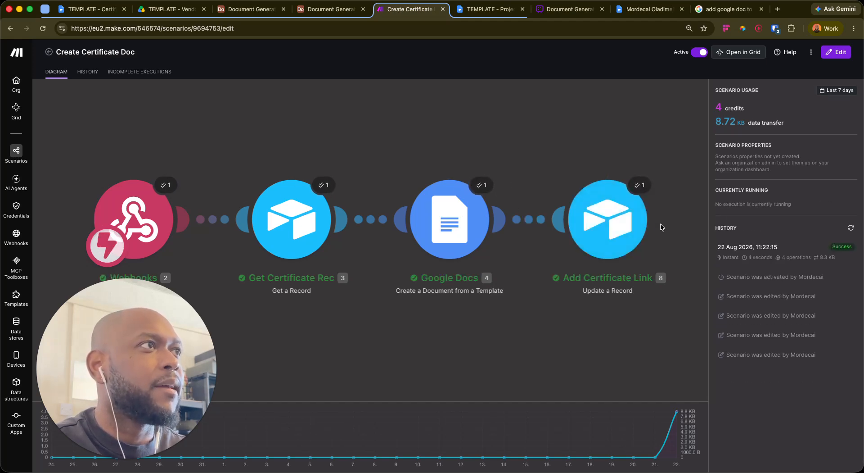
Follow row 4's Certificate URL link to open the generated Google Docs certificate
{"action": "left_click", "coordinate": [331, 9]}
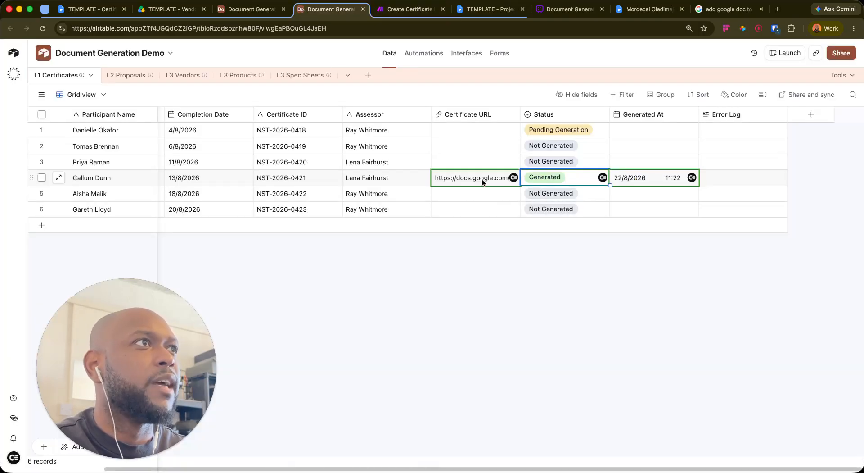
{"action": "left_click", "coordinate": [555, 179]}
{"action": "key", "text": "Escape"}
{"action": "left_click", "coordinate": [475, 182]}
{"action": "left_click", "coordinate": [474, 181]}
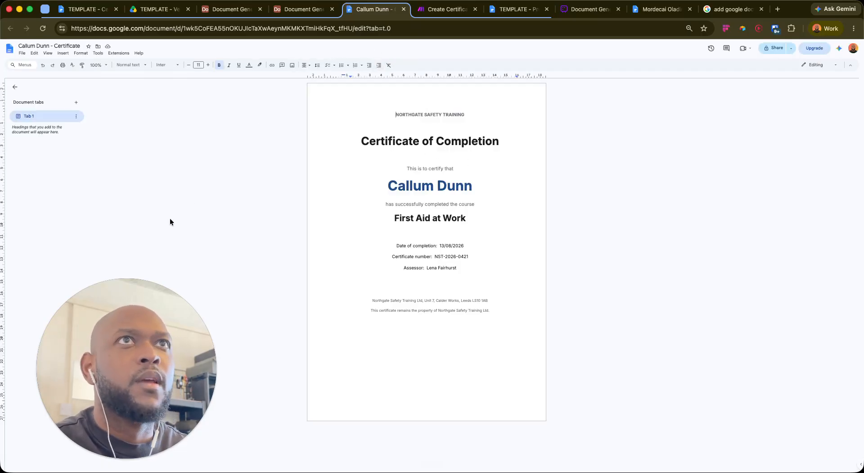
Close the Google Docs certificate tab to return to the Airtable L1 Certificates grid
{"action": "left_click", "coordinate": [404, 9]}
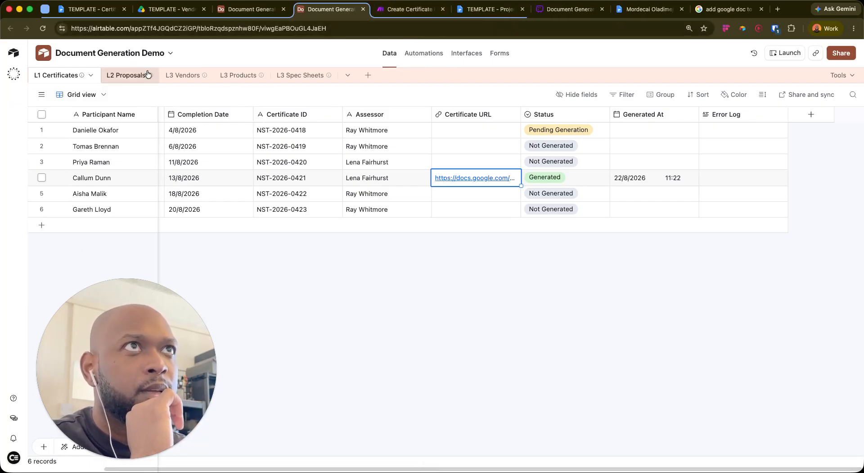
Open the L2 Proposals table and scroll sideways through its columns
{"action": "right_click", "coordinate": [125, 77]}
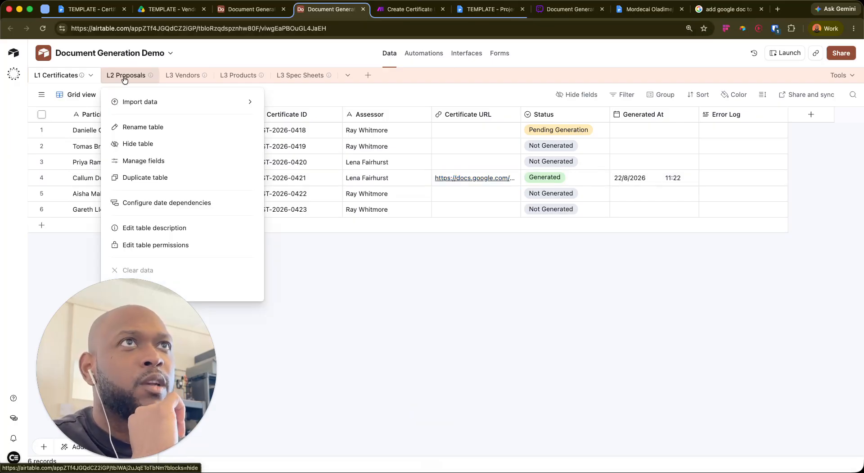
{"action": "key", "text": "Escape"}
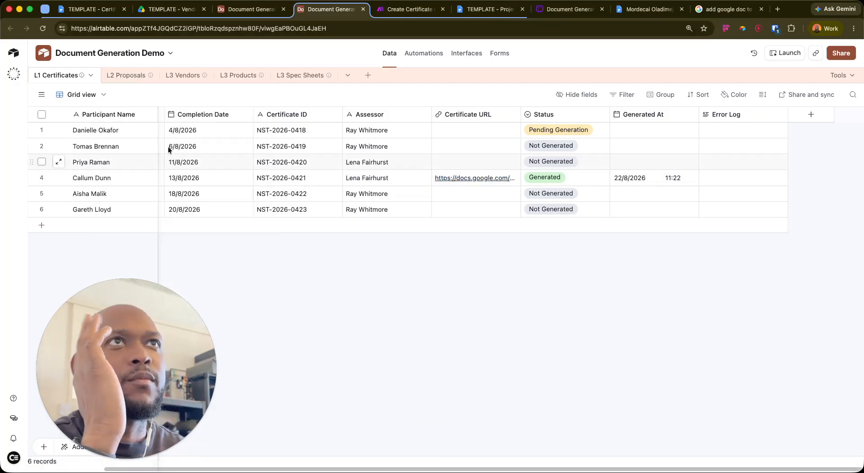
{"action": "left_click", "coordinate": [126, 75]}
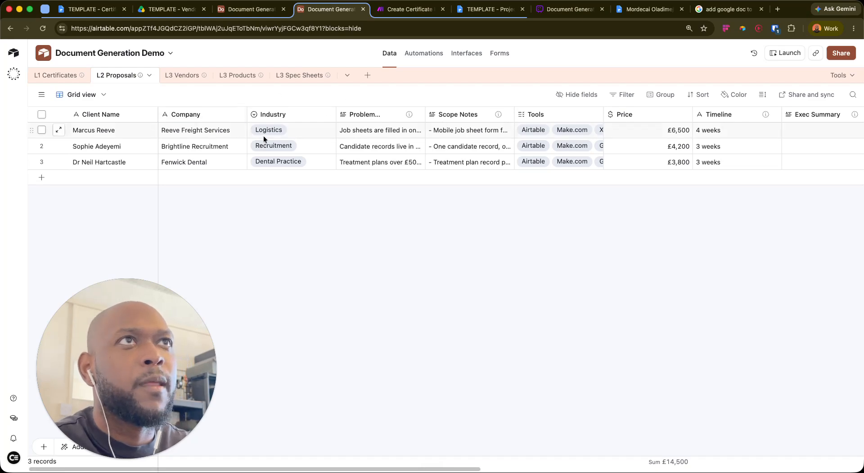
{"action": "scroll", "coordinate": [682, 153], "scroll_direction": "right", "scroll_amount": 5}
{"action": "scroll", "coordinate": [682, 153], "scroll_direction": "right", "scroll_amount": 8}
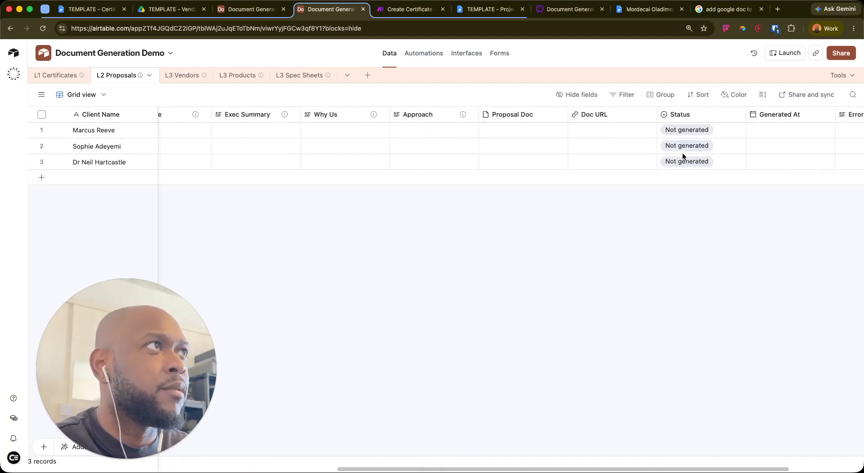
{"action": "scroll", "coordinate": [683, 152], "scroll_direction": "left", "scroll_amount": 4}
{"action": "scroll", "coordinate": [685, 151], "scroll_direction": "right", "scroll_amount": 4}
{"action": "scroll", "coordinate": [685, 152], "scroll_direction": "left", "scroll_amount": 10}
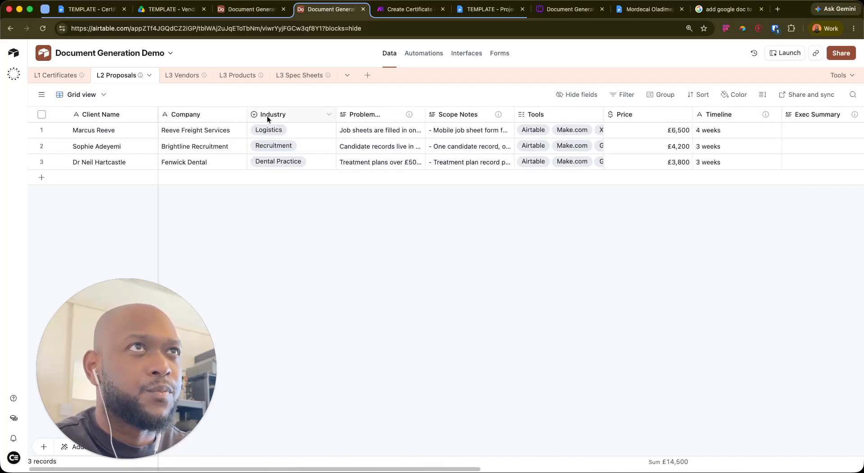
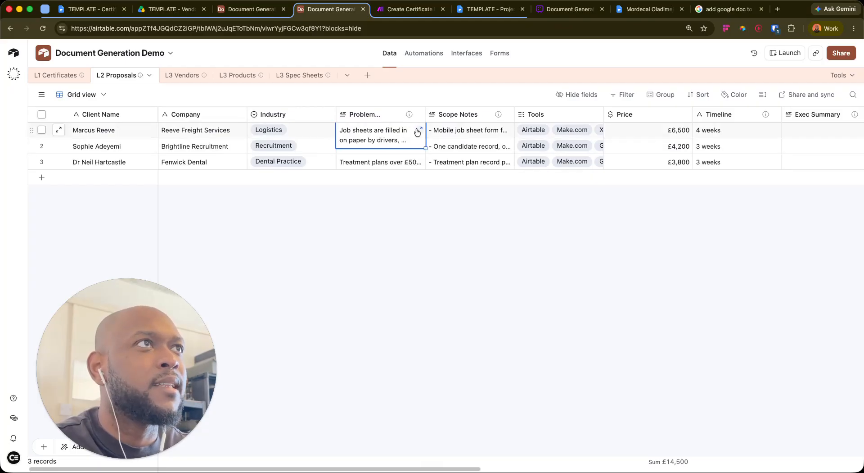
Delete the Proposal Doc column from L2 Proposals, then go to the Create Certificate Doc scenario
{"action": "scroll", "coordinate": [590, 148], "scroll_direction": "right", "scroll_amount": 10}
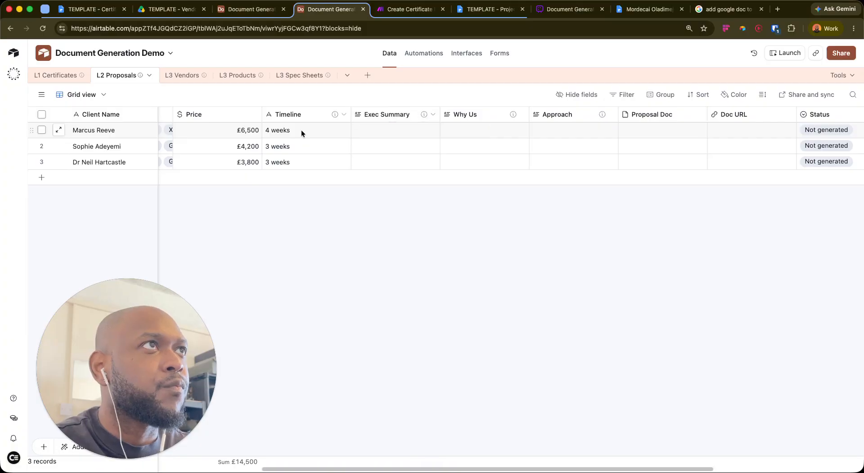
{"action": "scroll", "coordinate": [255, 135], "scroll_direction": "left", "scroll_amount": 5}
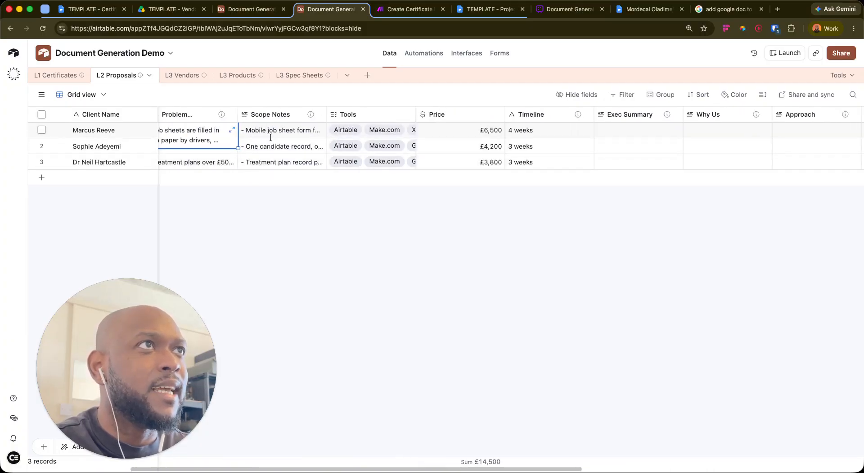
{"action": "scroll", "coordinate": [536, 155], "scroll_direction": "left", "scroll_amount": 3}
{"action": "scroll", "coordinate": [535, 155], "scroll_direction": "right", "scroll_amount": 4}
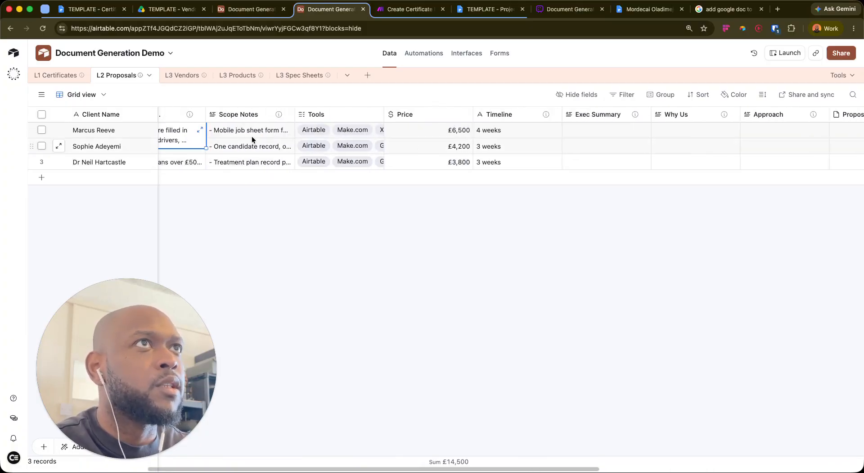
{"action": "scroll", "coordinate": [554, 164], "scroll_direction": "left", "scroll_amount": 3}
{"action": "scroll", "coordinate": [553, 160], "scroll_direction": "right", "scroll_amount": 6}
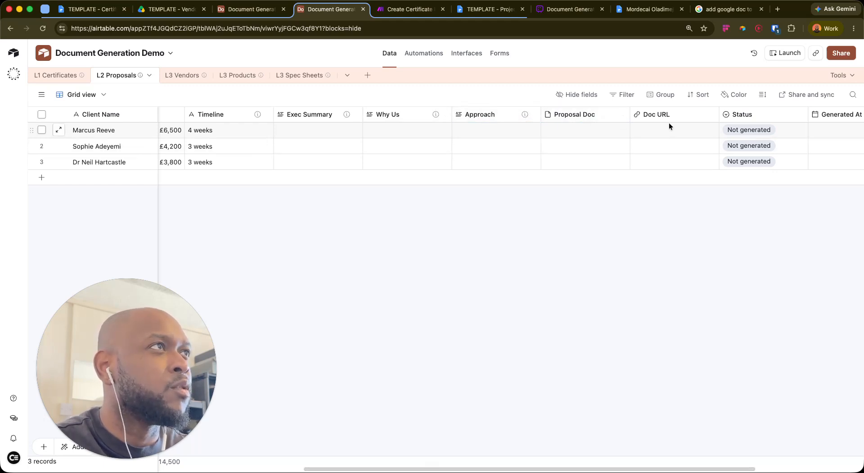
{"action": "left_click", "coordinate": [623, 116]}
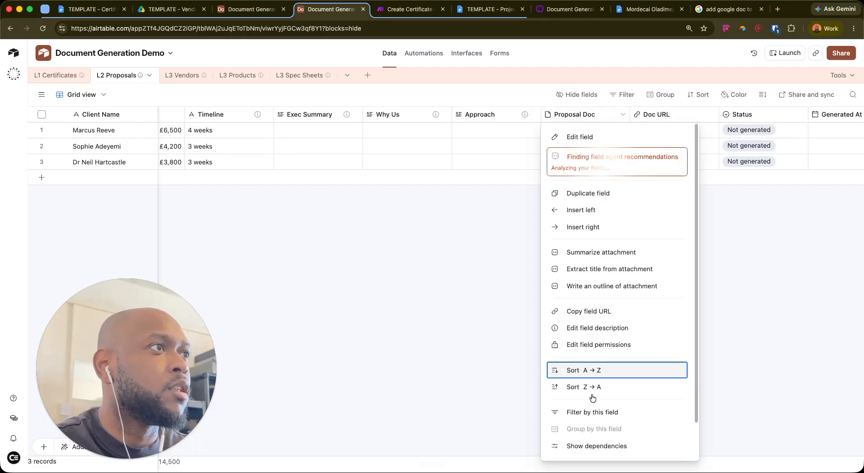
{"action": "scroll", "coordinate": [639, 306], "scroll_direction": "down", "scroll_amount": 2}
{"action": "left_click", "coordinate": [585, 446]}
{"action": "scroll", "coordinate": [653, 154], "scroll_direction": "right", "scroll_amount": 3}
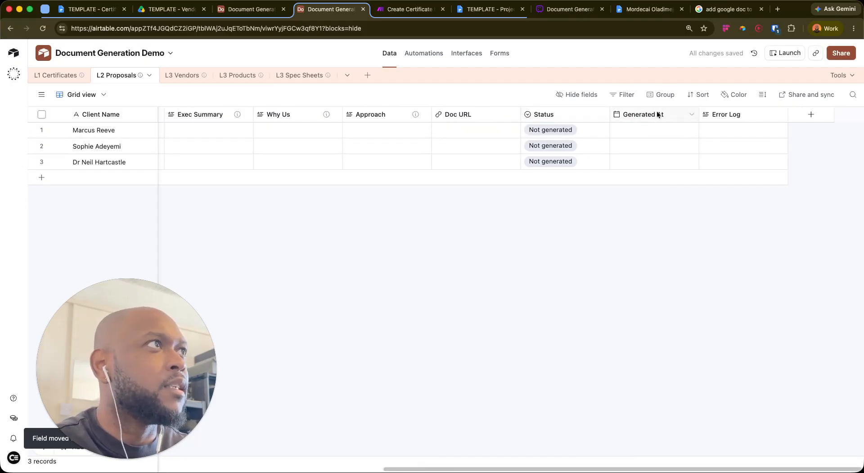
{"action": "left_click", "coordinate": [410, 11]}
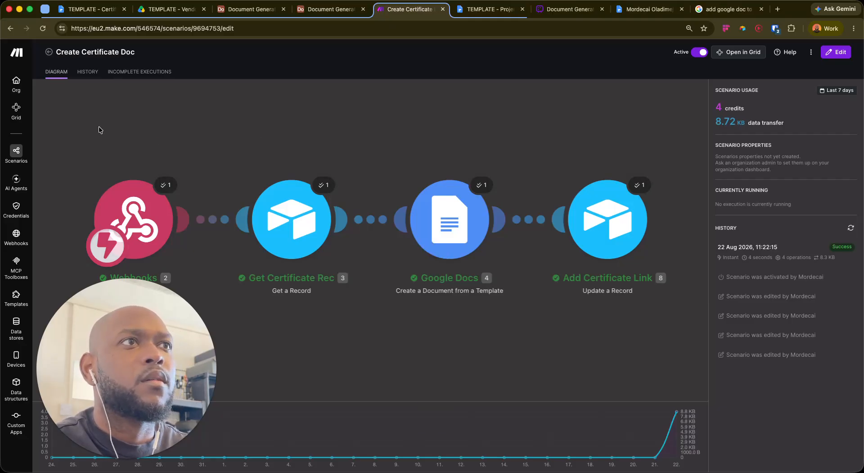
Open the Create Certificate Doc scenario, check its options menu, and back out to All scenarios
{"action": "left_click", "coordinate": [129, 138]}
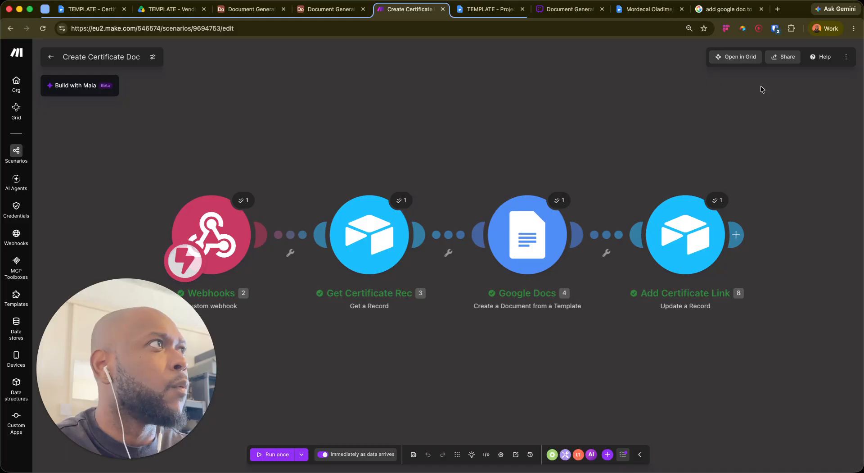
{"action": "left_click", "coordinate": [846, 57]}
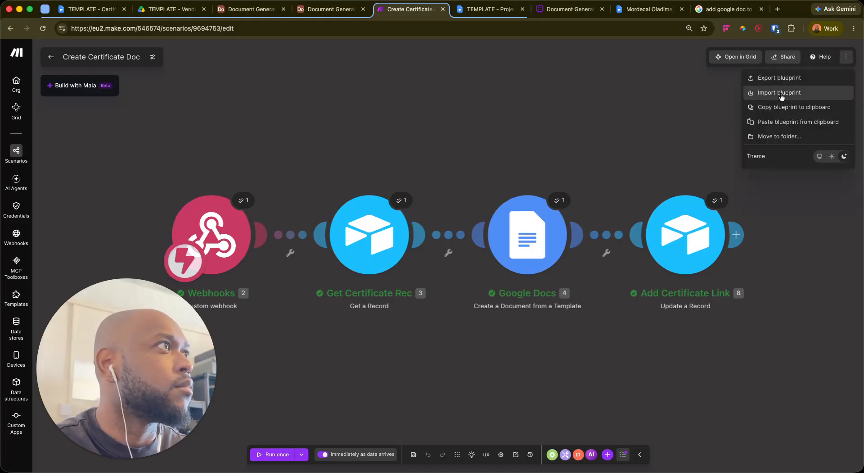
{"action": "left_click", "coordinate": [638, 101]}
{"action": "left_click", "coordinate": [846, 57]}
{"action": "left_click", "coordinate": [361, 106]}
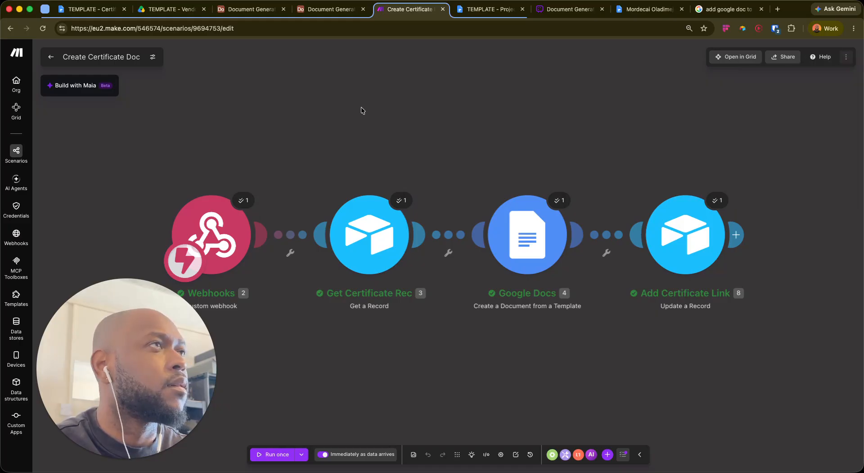
{"action": "left_click", "coordinate": [51, 57]}
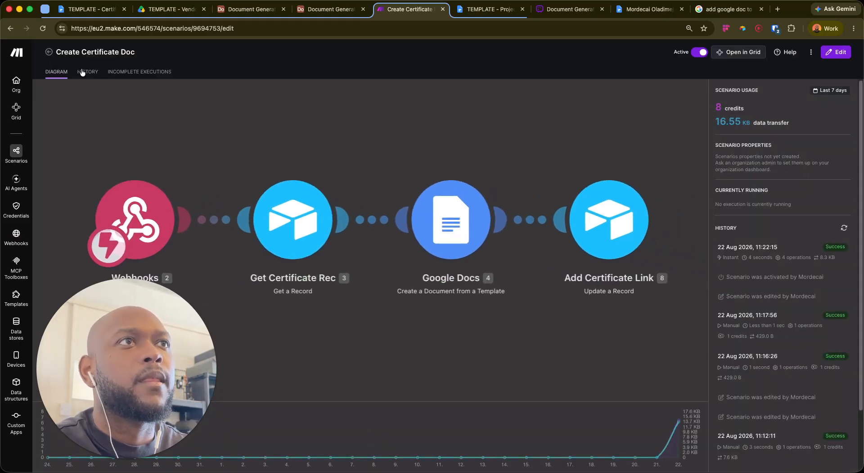
{"action": "left_click", "coordinate": [43, 325]}
{"action": "left_click", "coordinate": [49, 52]}
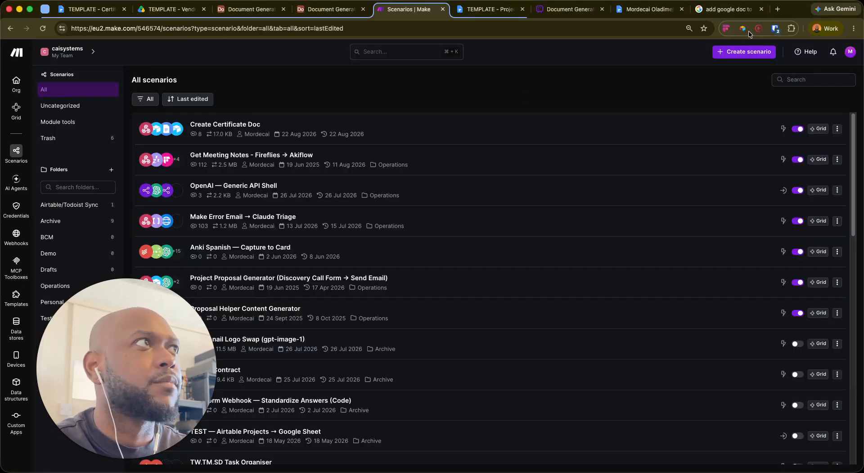
Create a new scenario starting with a Webhooks Custom webhook trigger
{"action": "left_click", "coordinate": [744, 51]}
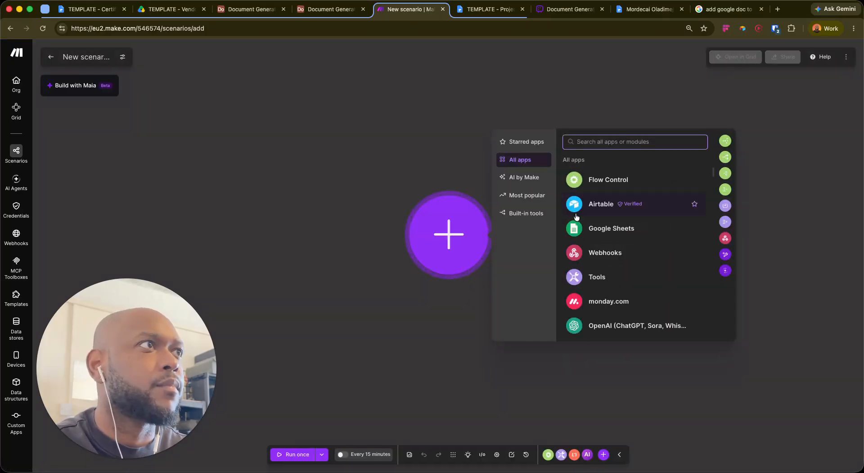
{"action": "left_click", "coordinate": [569, 246]}
{"action": "scroll", "coordinate": [565, 304], "scroll_direction": "down", "scroll_amount": 1}
{"action": "left_click", "coordinate": [557, 324]}
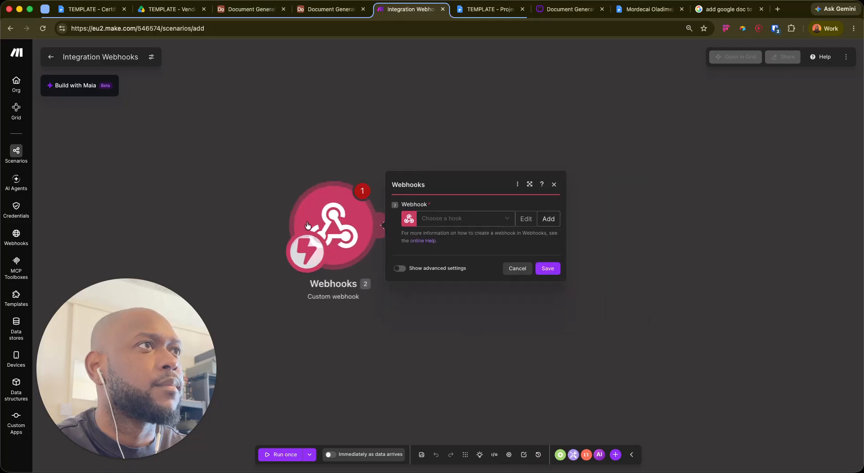
Add a new webhook named 'My create proposal webhook' and save it
{"action": "left_click", "coordinate": [479, 174]}
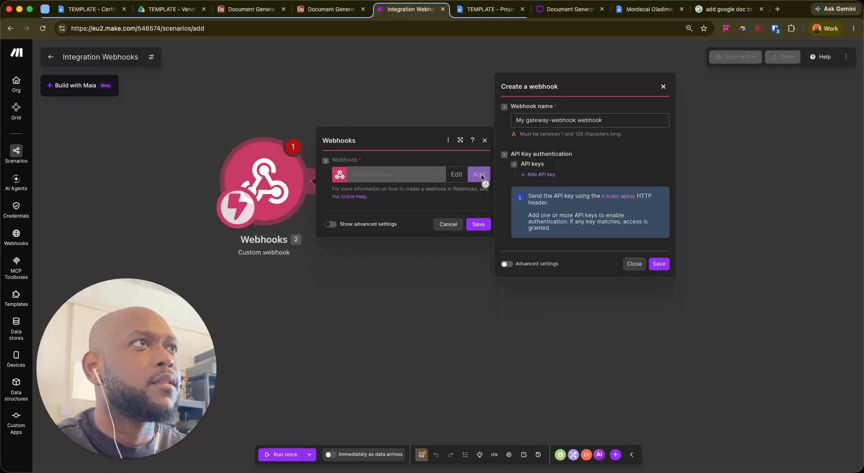
{"action": "left_click_drag", "start_coordinate": [575, 121], "coordinate": [518, 120]}
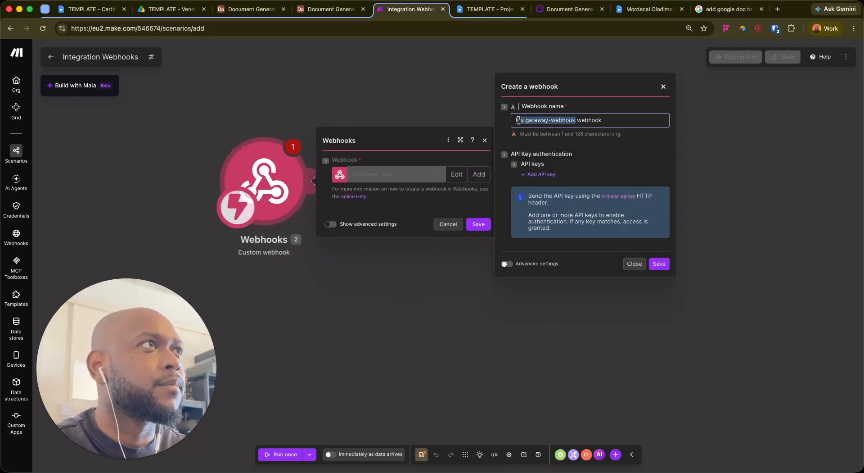
{"action": "type", "text": "create "}
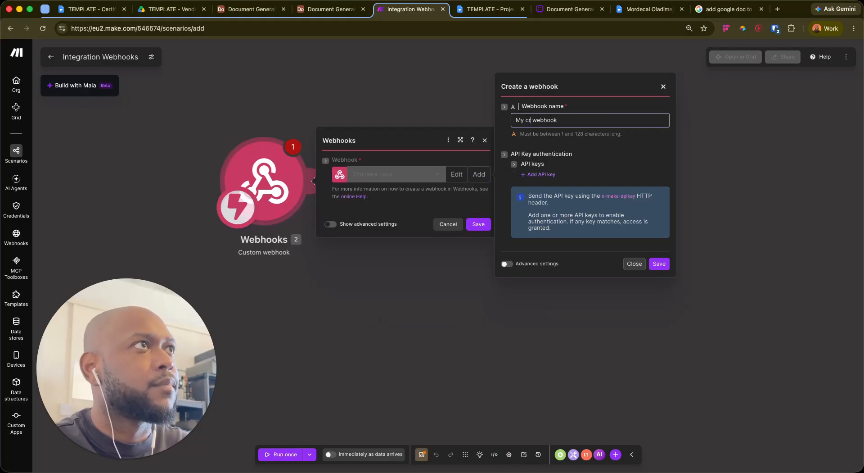
{"action": "type", "text": "proposal"}
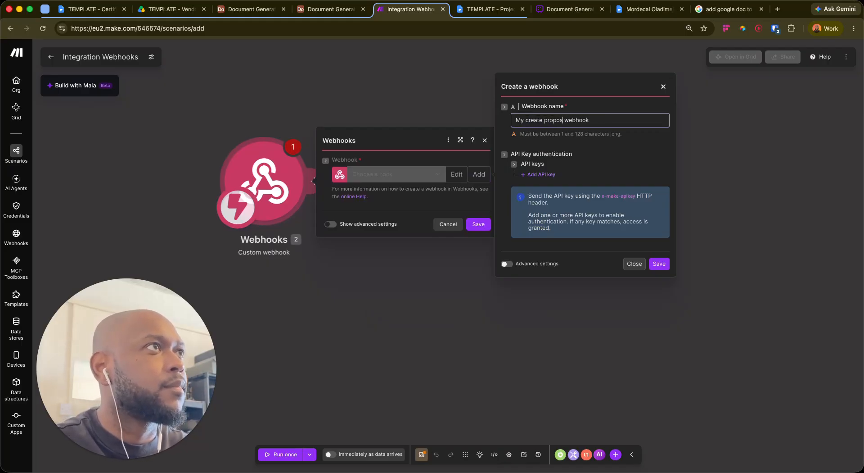
{"action": "left_click", "coordinate": [659, 264]}
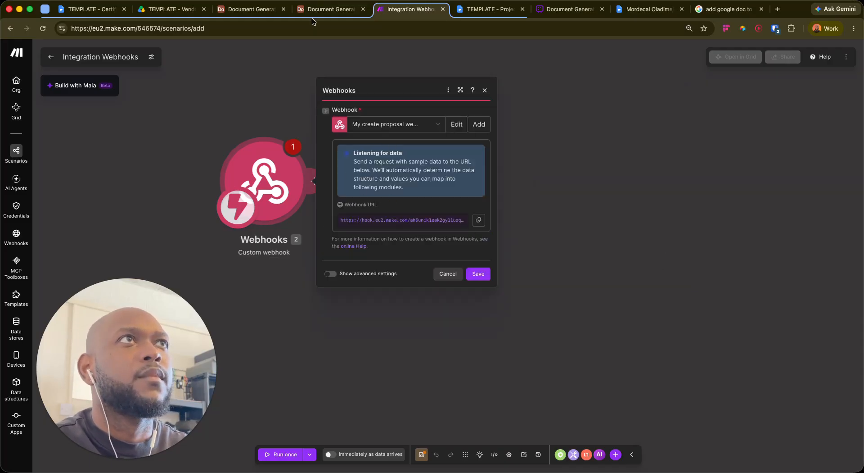
{"action": "left_click", "coordinate": [248, 9]}
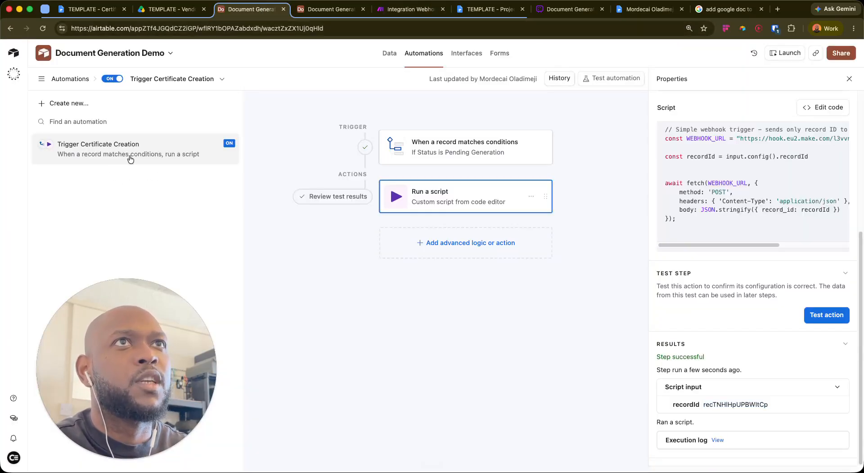
Duplicate the Trigger Certificate Creation automation
{"action": "left_click", "coordinate": [233, 148]}
{"action": "left_click_drag", "start_coordinate": [117, 341], "coordinate": [332, 350]}
{"action": "left_click", "coordinate": [326, 458]}
{"action": "left_click_drag", "start_coordinate": [297, 421], "coordinate": [90, 407]}
{"action": "left_click", "coordinate": [140, 272]}
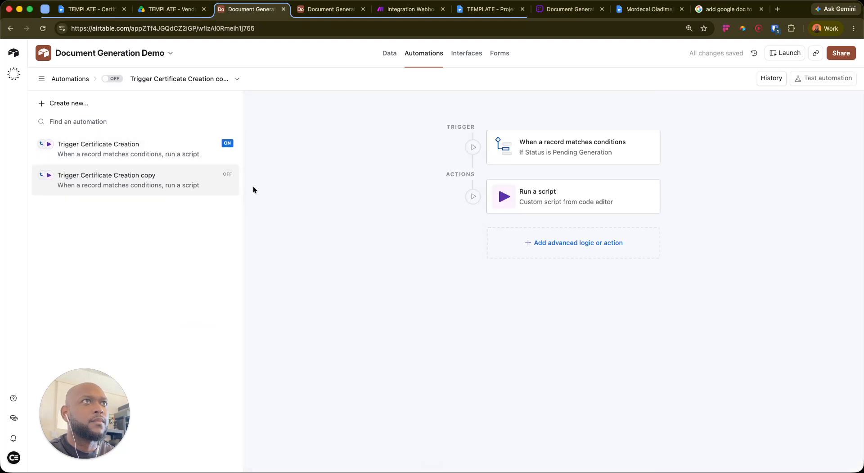
Rename the copied automation to 'Trigger Proposal Creation'
{"action": "left_click", "coordinate": [225, 183]}
{"action": "left_click", "coordinate": [221, 288]}
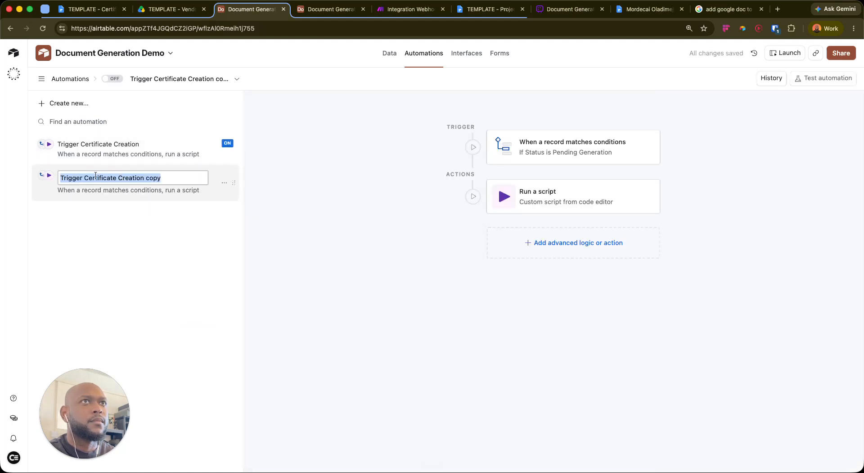
{"action": "double_click", "coordinate": [114, 179]}
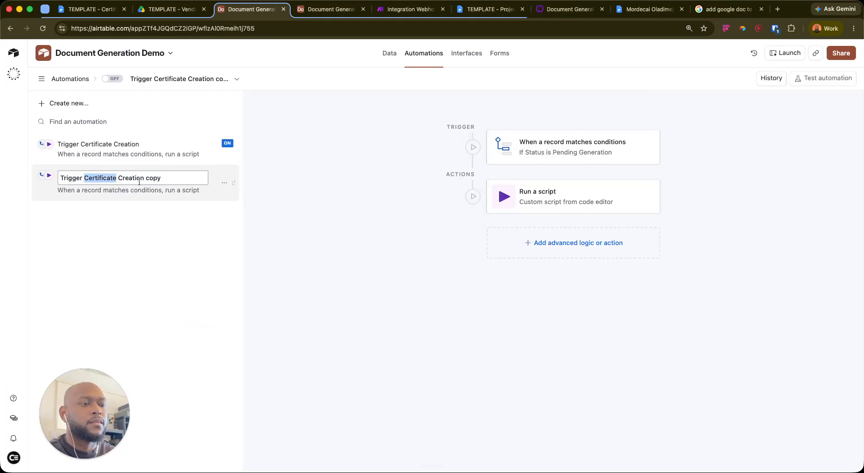
{"action": "type", "text": "Proposal"}
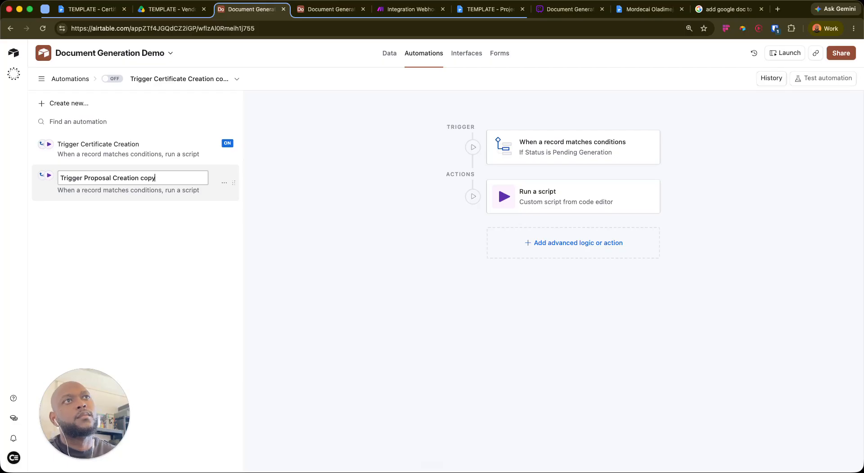
{"action": "key", "text": "Return"}
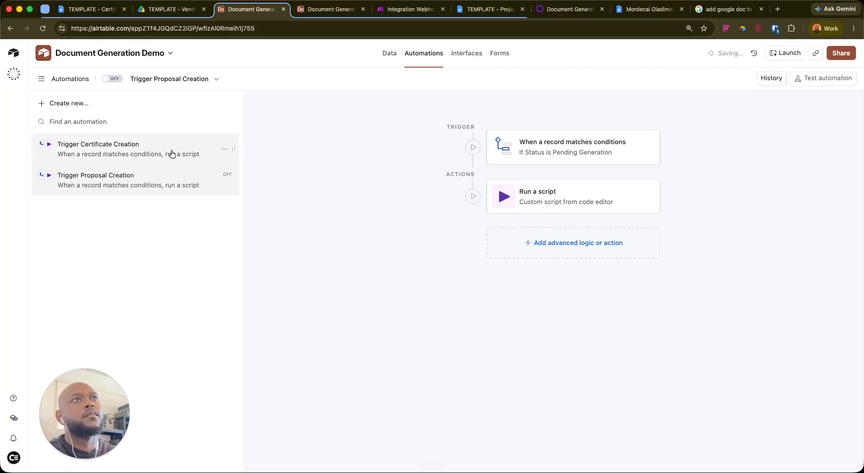
{"action": "left_click", "coordinate": [224, 180]}
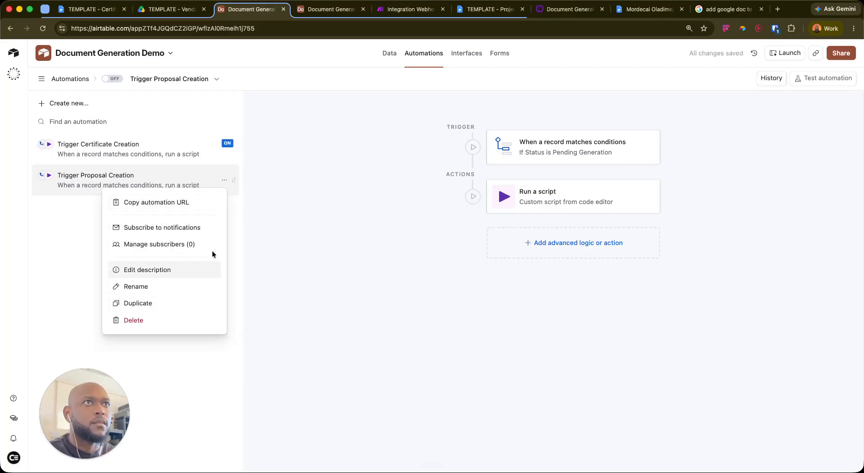
{"action": "left_click", "coordinate": [361, 141]}
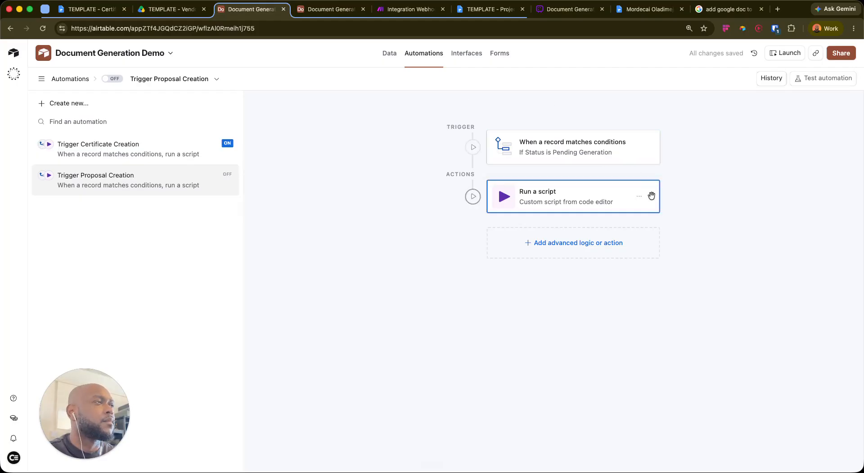
Point the trigger at the L2 Proposals table and remove the broken condition
{"action": "left_click", "coordinate": [621, 148]}
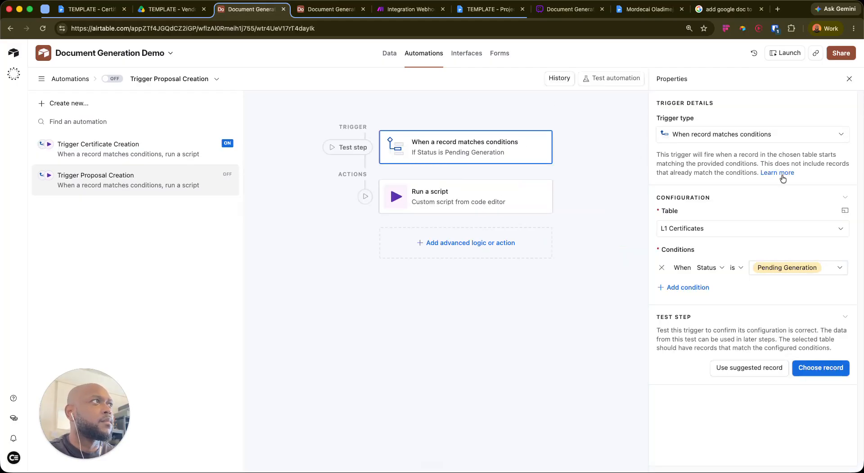
{"action": "left_click", "coordinate": [726, 225]}
{"action": "left_click", "coordinate": [690, 279]}
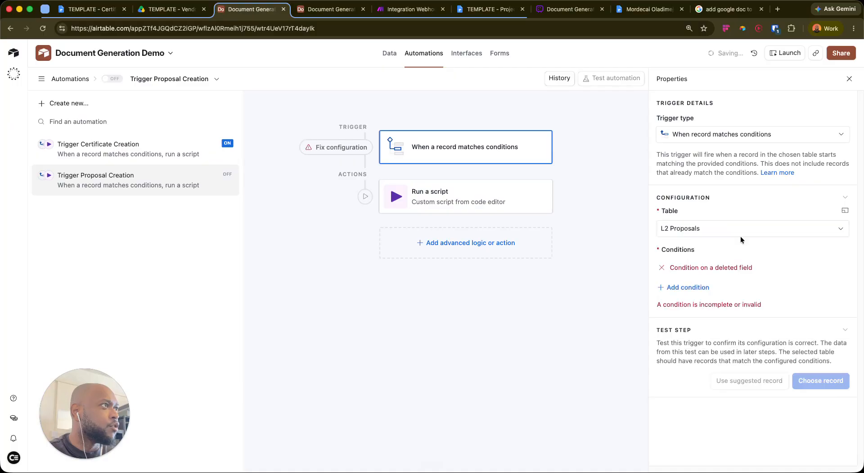
{"action": "left_click", "coordinate": [662, 268]}
Add a new trigger condition on the Status field, leaving its value unset
{"action": "left_click", "coordinate": [691, 267]}
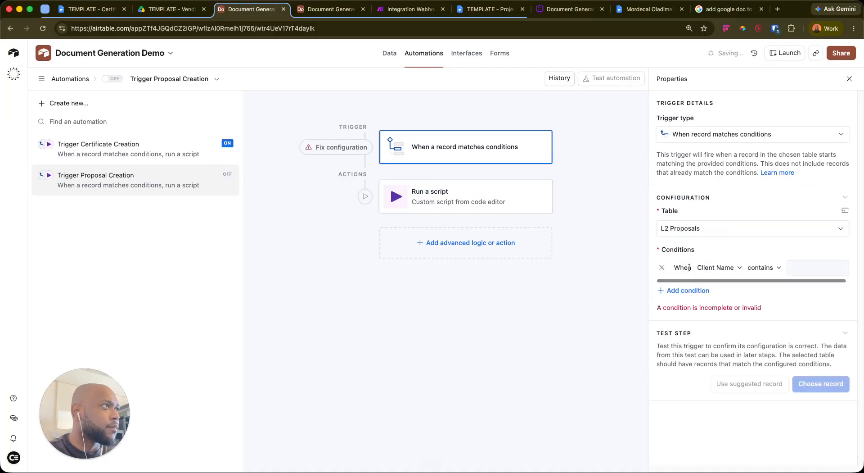
{"action": "left_click", "coordinate": [719, 267]}
{"action": "scroll", "coordinate": [728, 362], "scroll_direction": "down", "scroll_amount": 3}
{"action": "scroll", "coordinate": [729, 365], "scroll_direction": "down", "scroll_amount": 2}
{"action": "scroll", "coordinate": [731, 364], "scroll_direction": "up", "scroll_amount": 5}
{"action": "scroll", "coordinate": [734, 363], "scroll_direction": "down", "scroll_amount": 4}
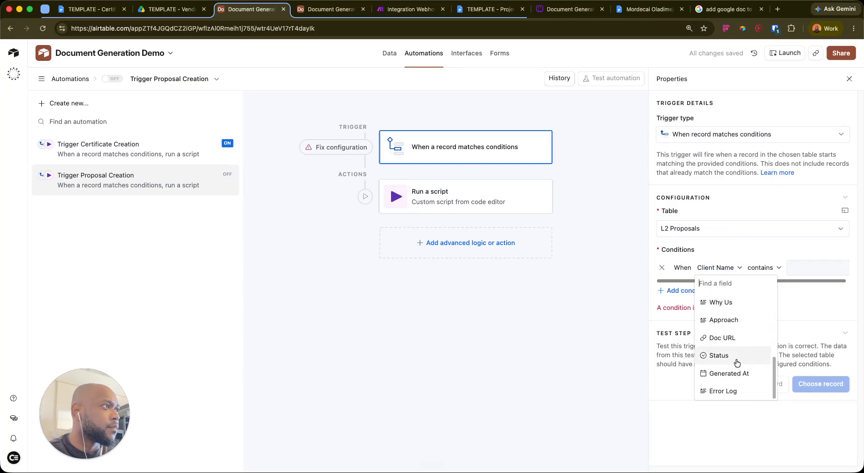
{"action": "left_click", "coordinate": [737, 357]}
{"action": "left_click", "coordinate": [783, 265]}
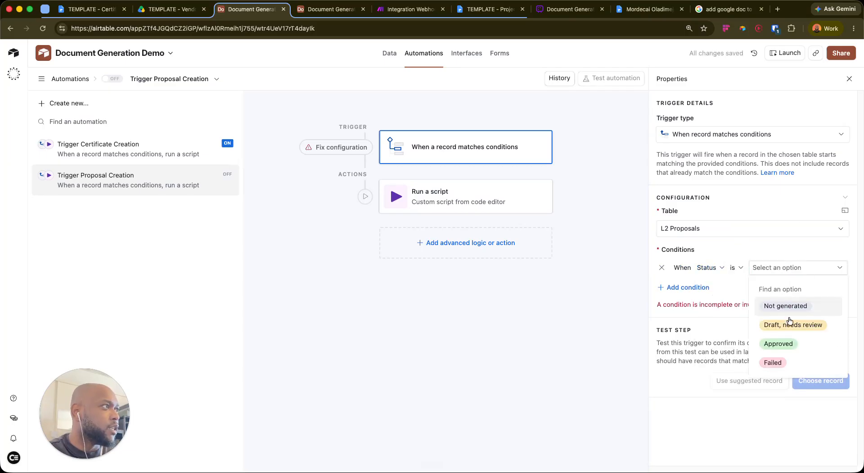
{"action": "left_click", "coordinate": [753, 242]}
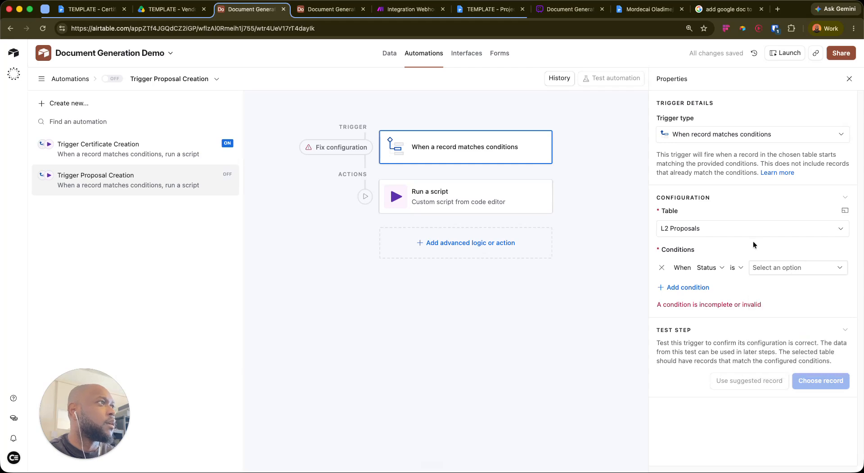
{"action": "left_click", "coordinate": [327, 10]}
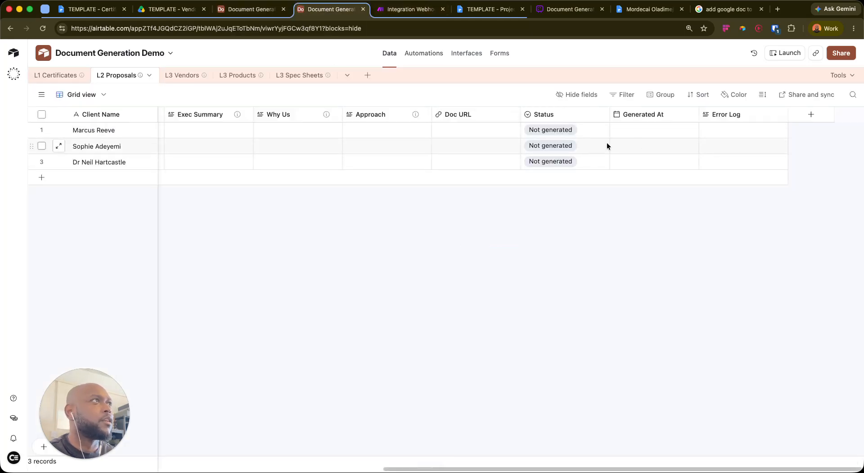
Add a yellow 'Pending Generation' Status option in second place and colour 'Draft, needs review' orange
{"action": "left_click", "coordinate": [602, 115]}
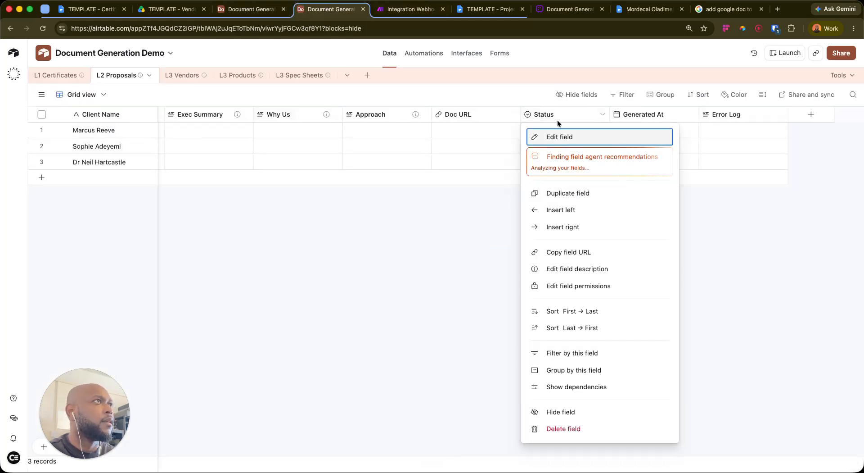
{"action": "left_click", "coordinate": [547, 135]}
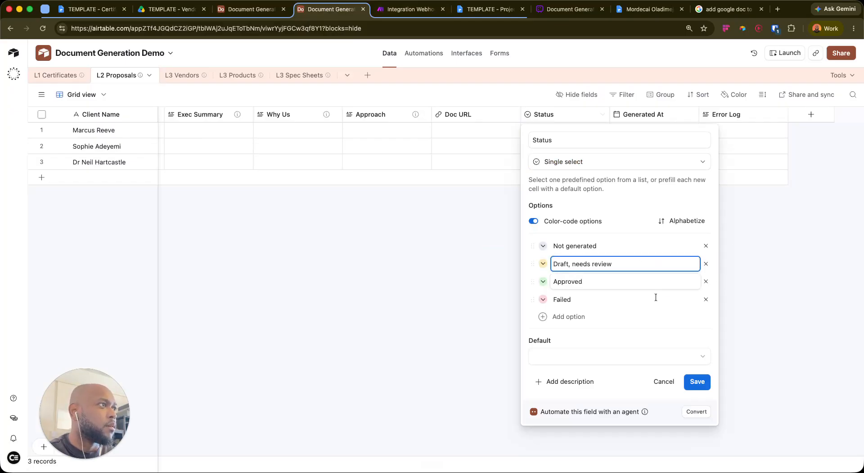
{"action": "left_click", "coordinate": [550, 315]}
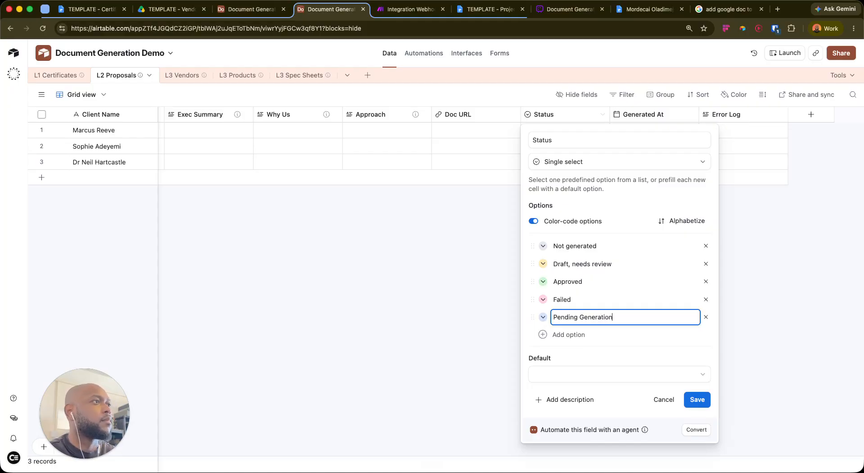
{"action": "left_click_drag", "start_coordinate": [526, 317], "coordinate": [534, 264]}
{"action": "left_click", "coordinate": [543, 281]}
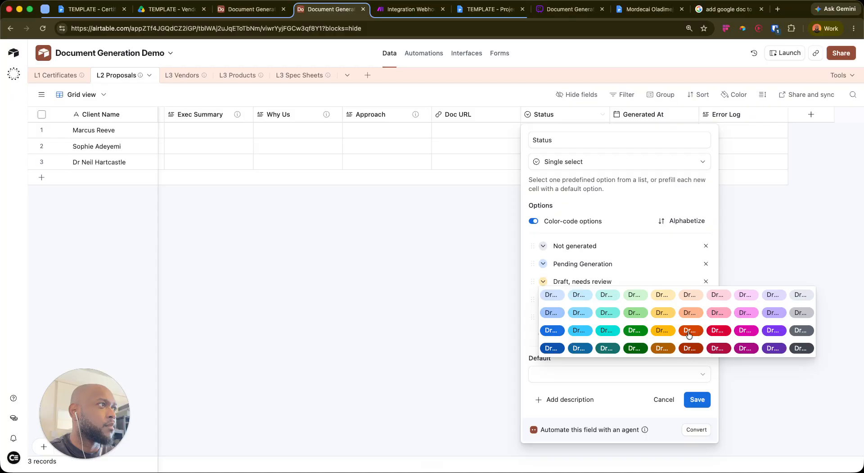
{"action": "left_click", "coordinate": [690, 315]}
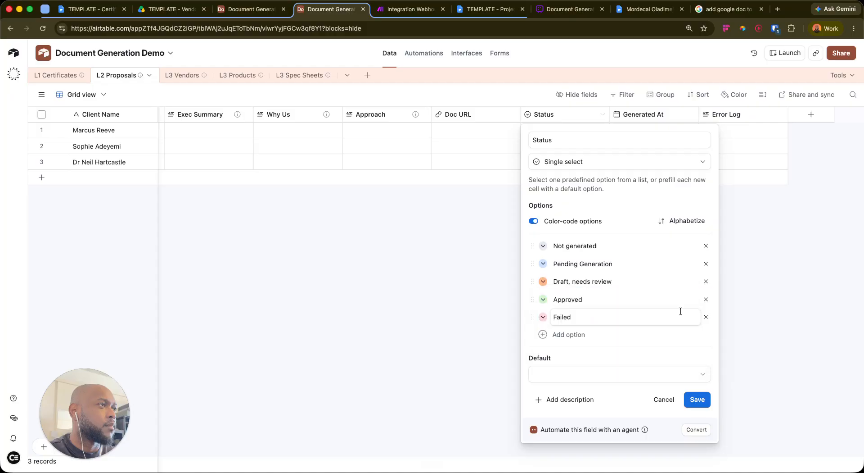
{"action": "left_click", "coordinate": [543, 264]}
{"action": "left_click", "coordinate": [656, 298]}
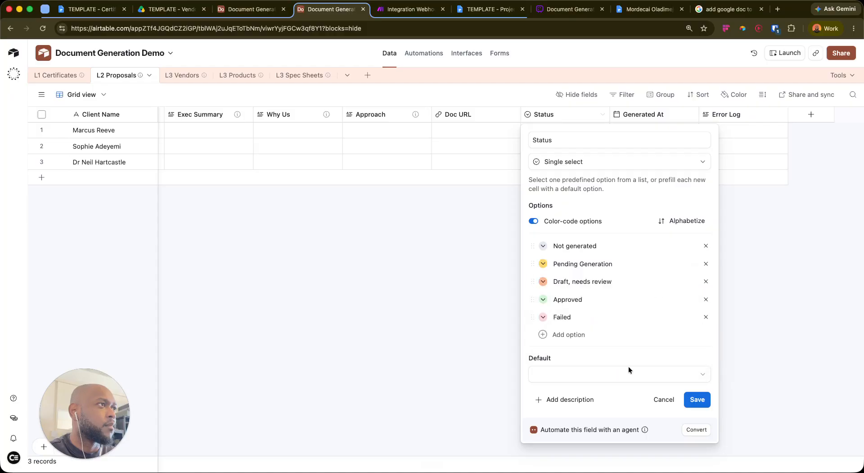
{"action": "left_click", "coordinate": [698, 399]}
Set the trigger condition to Status is Pending Generation
{"action": "left_click", "coordinate": [264, 12]}
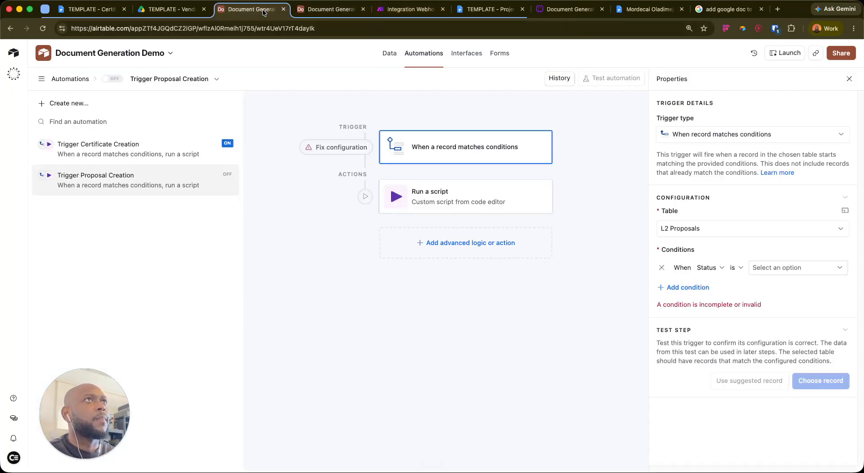
{"action": "left_click", "coordinate": [797, 267]}
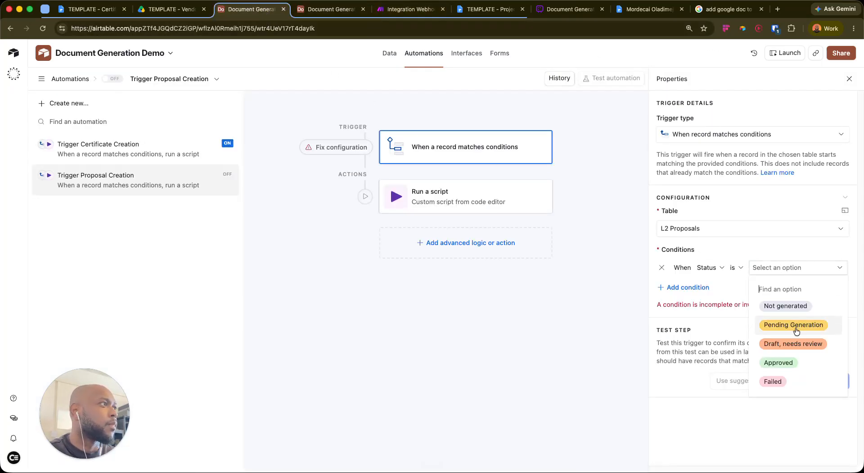
{"action": "left_click", "coordinate": [796, 324]}
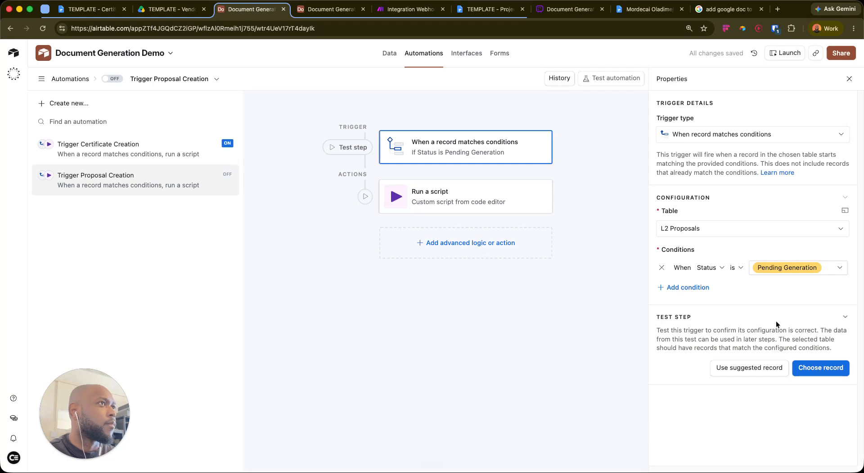
Open the Run a script action's code in the editor
{"action": "left_click", "coordinate": [463, 197]}
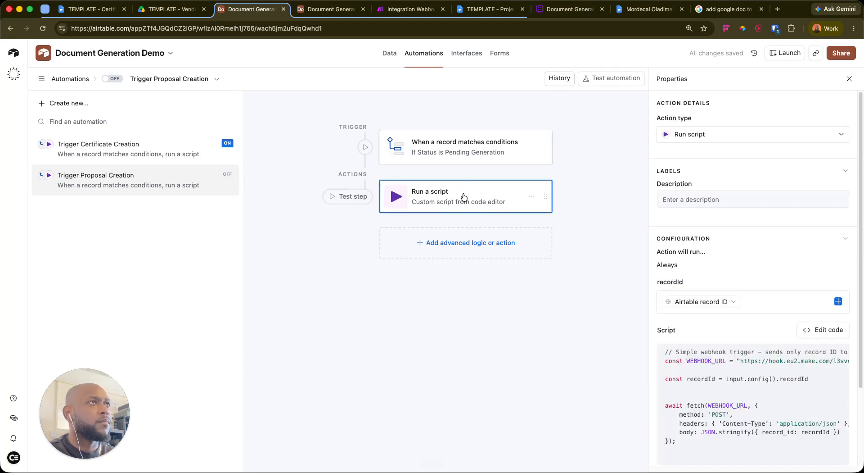
{"action": "left_click", "coordinate": [828, 330]}
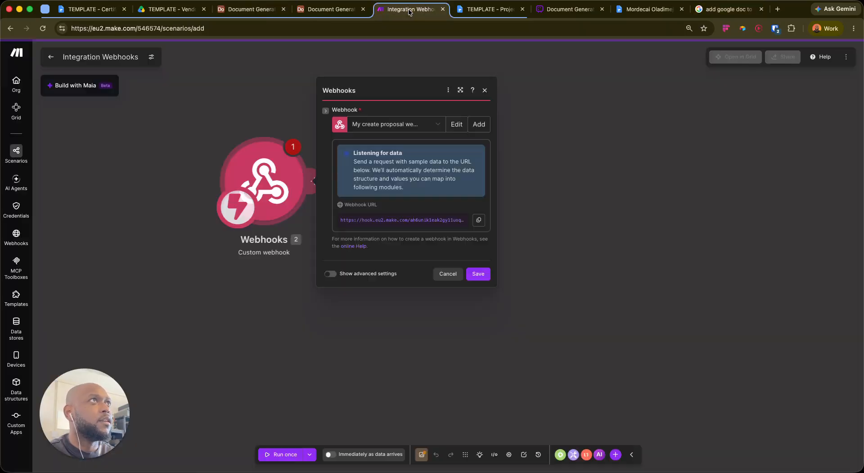
{"action": "left_click", "coordinate": [407, 9]}
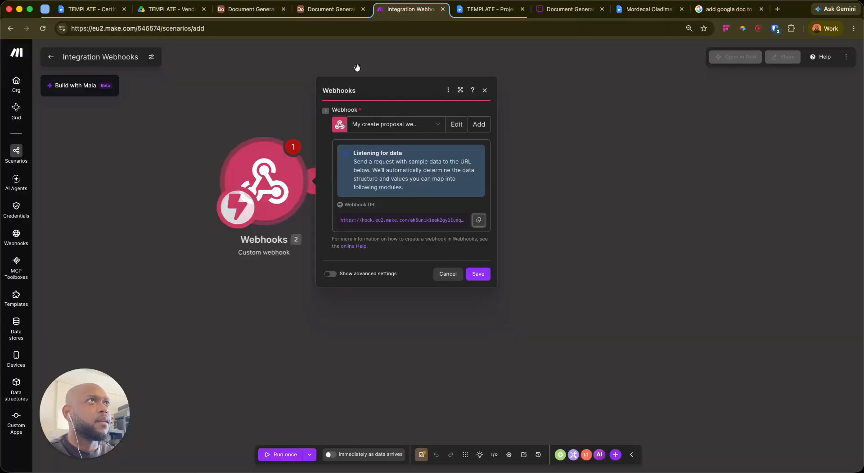
Paste the new Make.com webhook URL over the old WEBHOOK_URL on line 2
{"action": "left_click", "coordinate": [251, 9]}
{"action": "mouse_move", "coordinate": [284, 120]}
{"action": "left_mouse_down"}
{"action": "mouse_move", "coordinate": [494, 123]}
{"action": "mouse_move", "coordinate": [284, 119]}
{"action": "left_mouse_up"}
{"action": "left_click", "coordinate": [460, 137]}
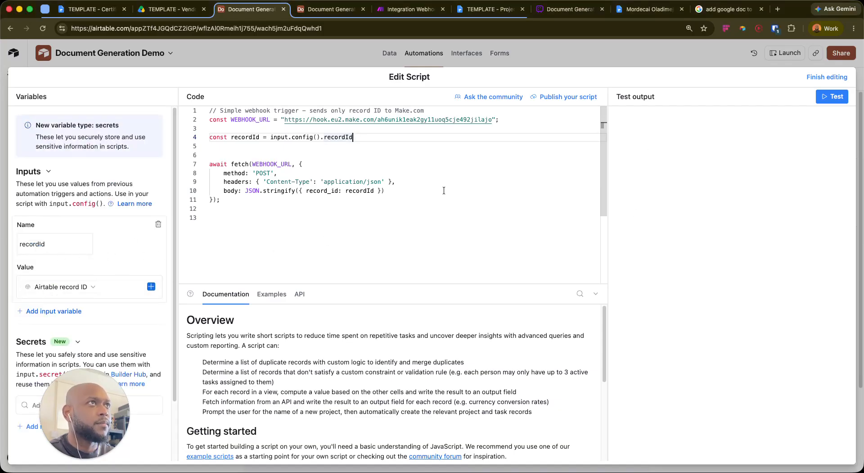
Start the script test and set the first proposal's Status to Pending Generation as test data
{"action": "left_click", "coordinate": [820, 96]}
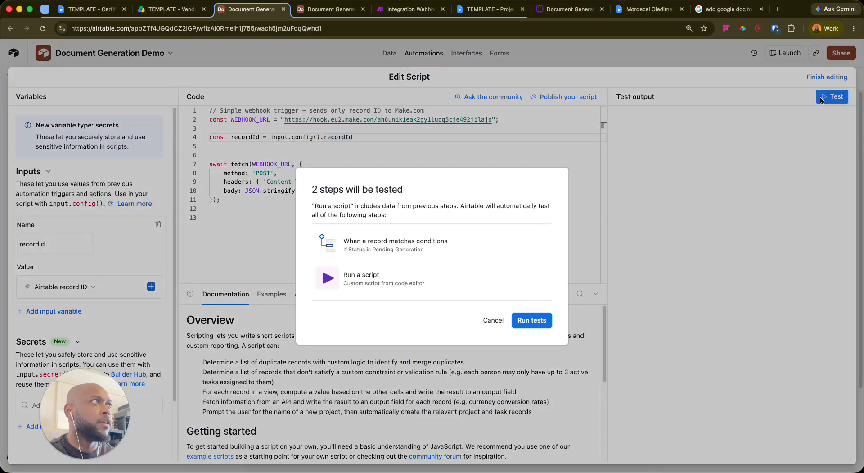
{"action": "left_click", "coordinate": [550, 320]}
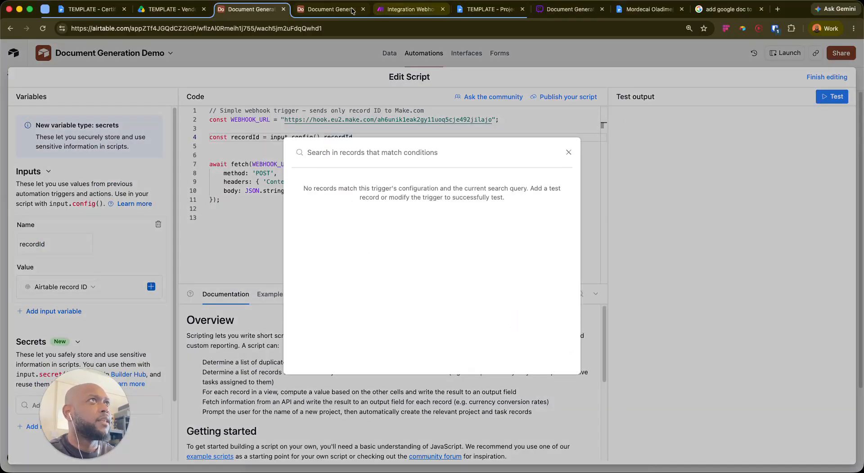
{"action": "left_click", "coordinate": [330, 9]}
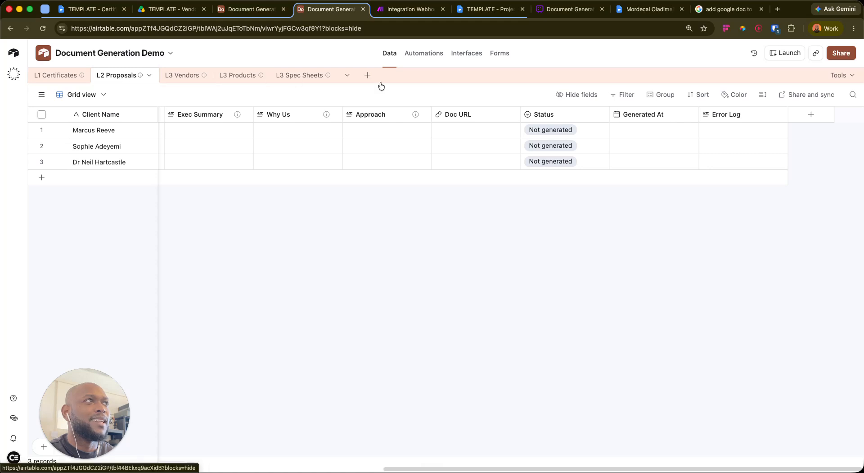
{"action": "left_click", "coordinate": [582, 129]}
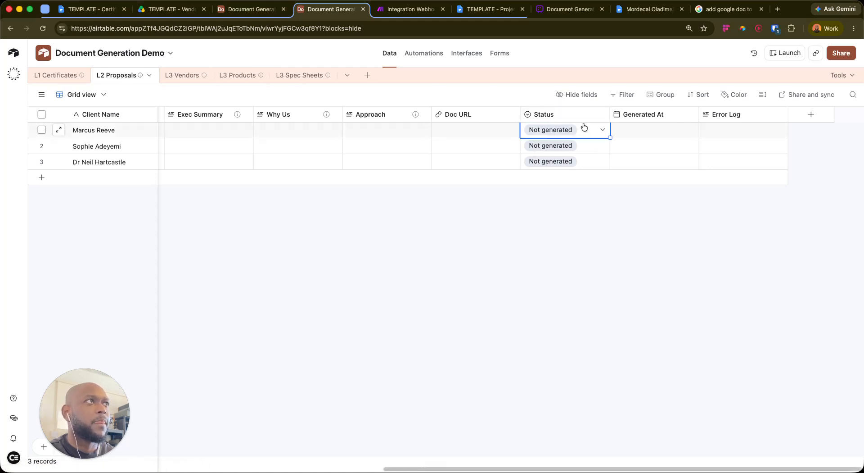
{"action": "left_click", "coordinate": [583, 130]}
{"action": "left_click", "coordinate": [557, 200]}
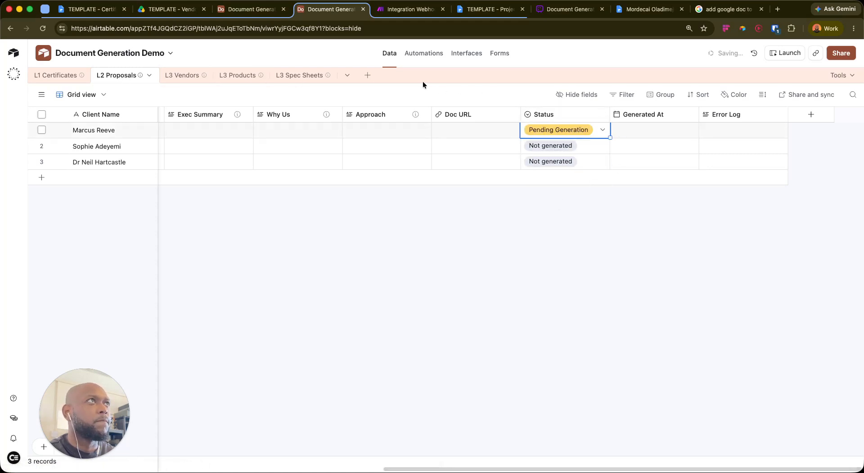
Rerun the script test against the Pending Generation proposal
{"action": "left_click", "coordinate": [248, 10]}
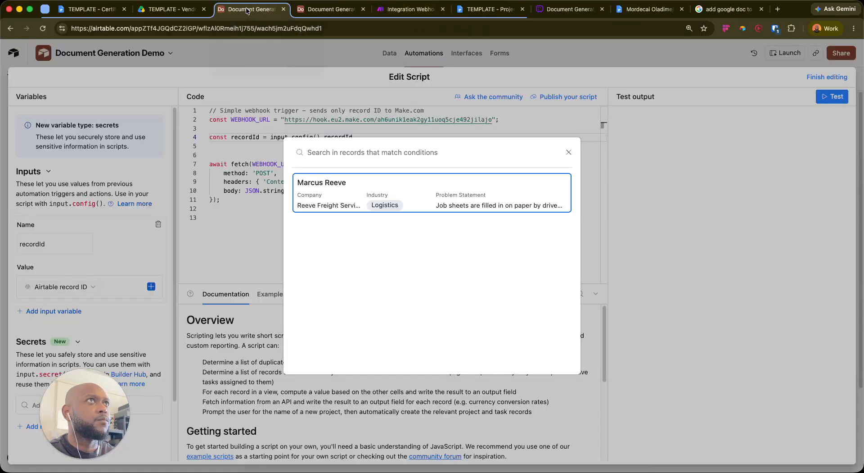
{"action": "left_click_drag", "start_coordinate": [317, 15], "coordinate": [252, 12]}
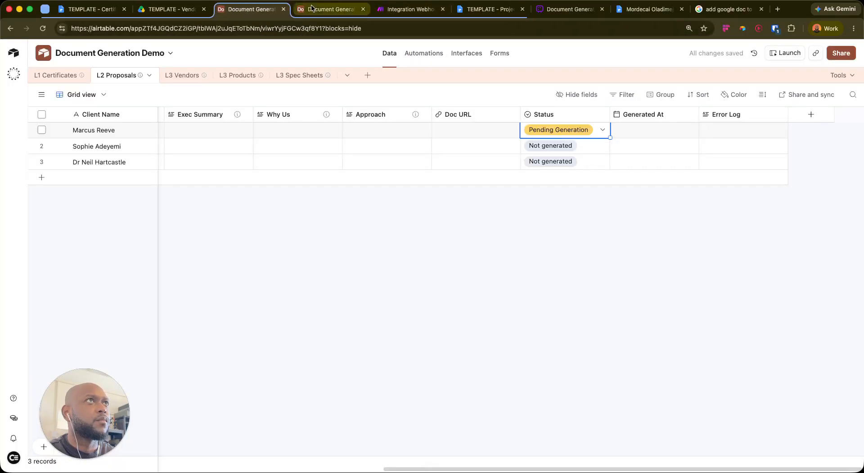
{"action": "left_click", "coordinate": [313, 8]}
{"action": "left_click", "coordinate": [831, 97]}
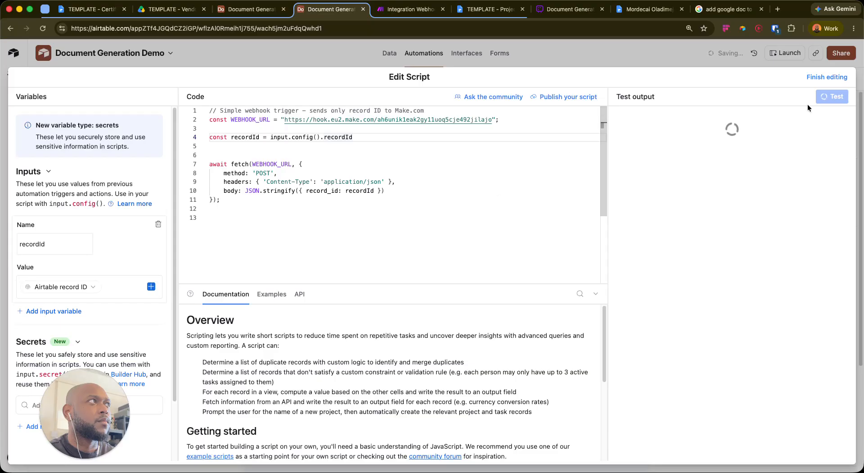
Confirm Make's webhook received the data, save it, and finish editing the Airtable script
{"action": "left_click", "coordinate": [408, 9]}
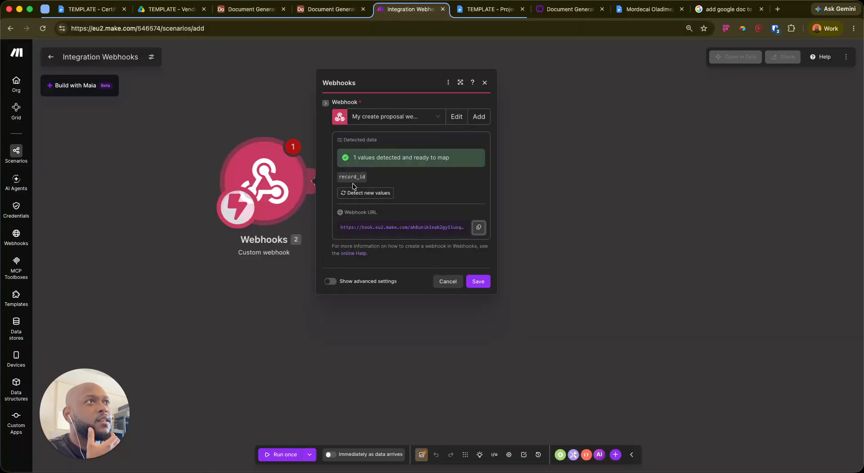
{"action": "left_click", "coordinate": [489, 284]}
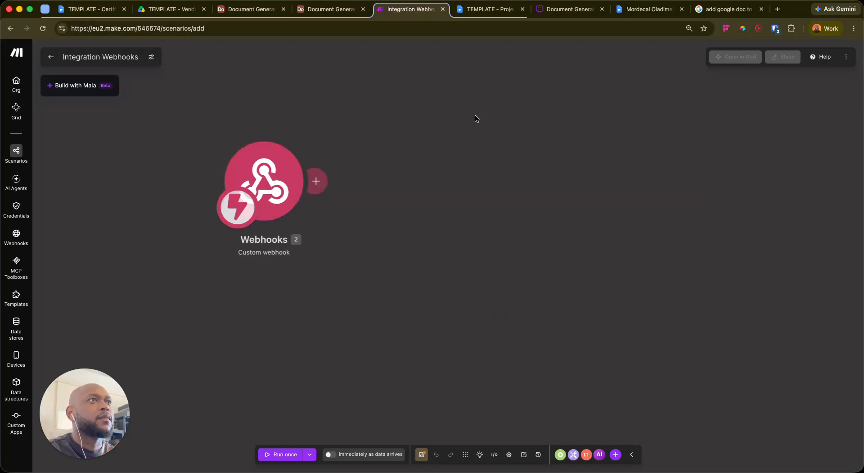
{"action": "left_click", "coordinate": [335, 13]}
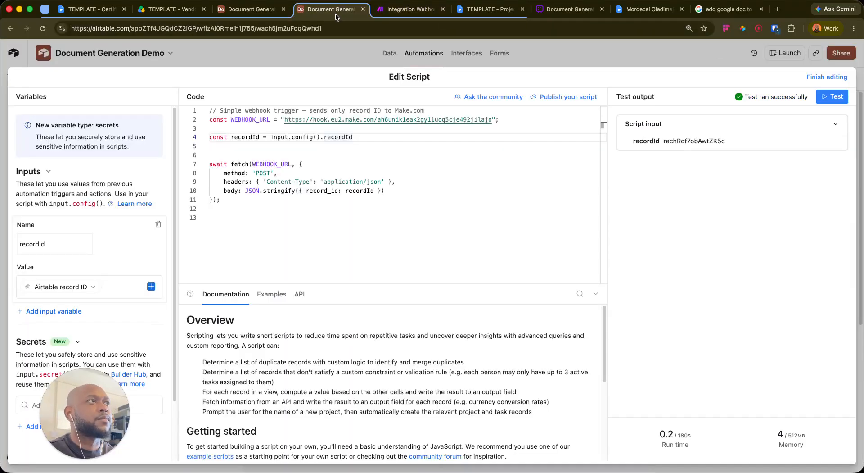
{"action": "left_click", "coordinate": [826, 78]}
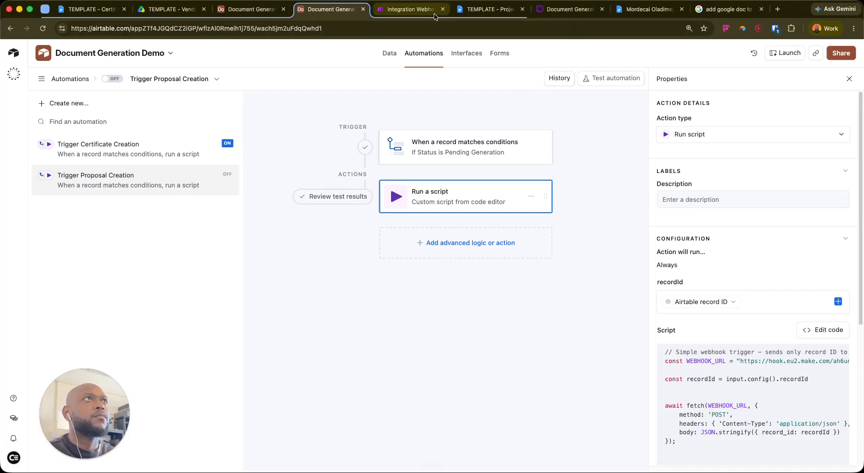
{"action": "left_click", "coordinate": [409, 9]}
Replace the scenario's default name with 'Generate Proposal'
{"action": "left_click", "coordinate": [130, 57]}
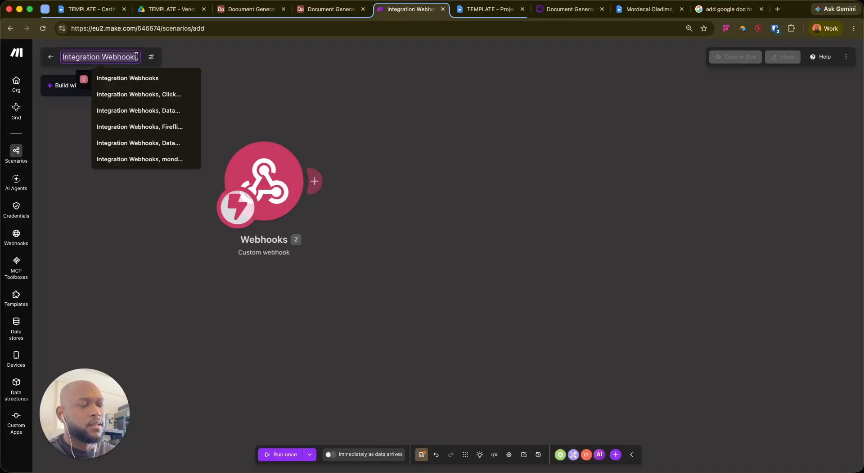
{"action": "key", "text": "BackSpace"}
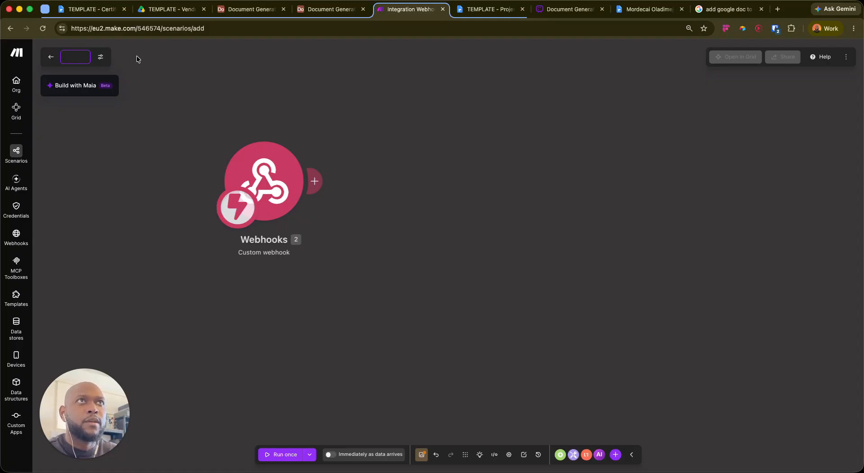
{"action": "type", "text": "Create Prop"}
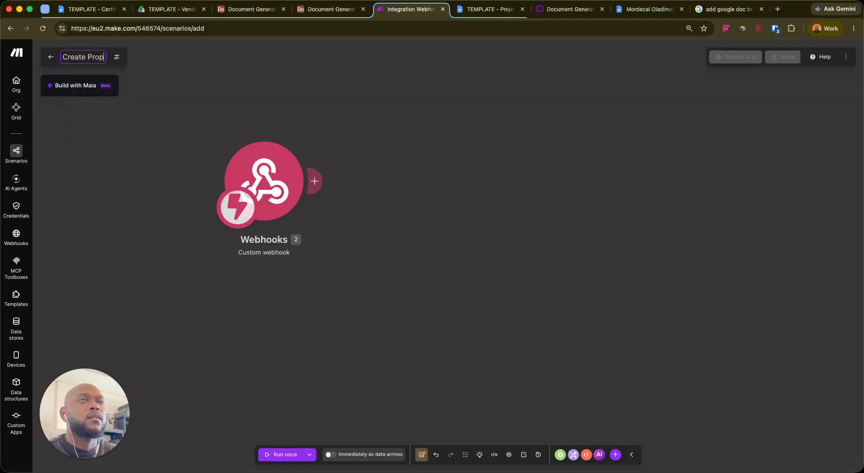
{"action": "key", "text": "super+BackSpace"}
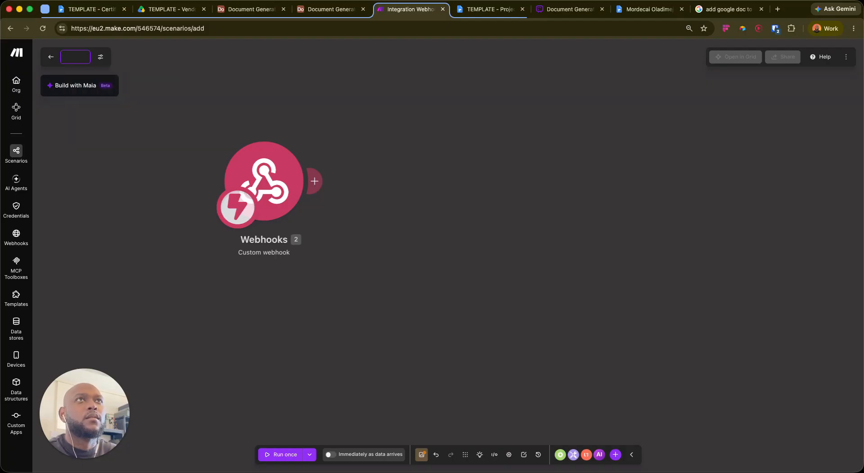
{"action": "type", "text": "Generate Proposal"}
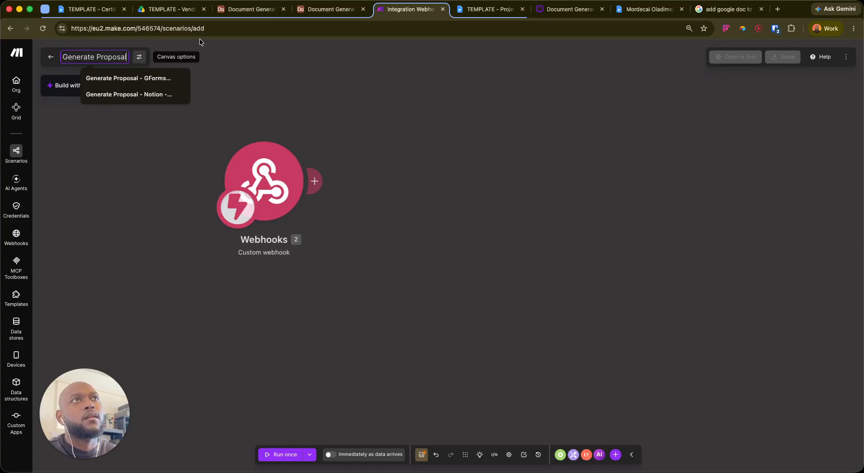
{"action": "left_click", "coordinate": [404, 80]}
{"action": "left_click_drag", "start_coordinate": [608, 257], "coordinate": [604, 306]}
Add an Airtable Get a Record module: Document Generation Demo, L2 Proposals, Record ID from webhook record_id
{"action": "mouse_move", "coordinate": [311, 230]}
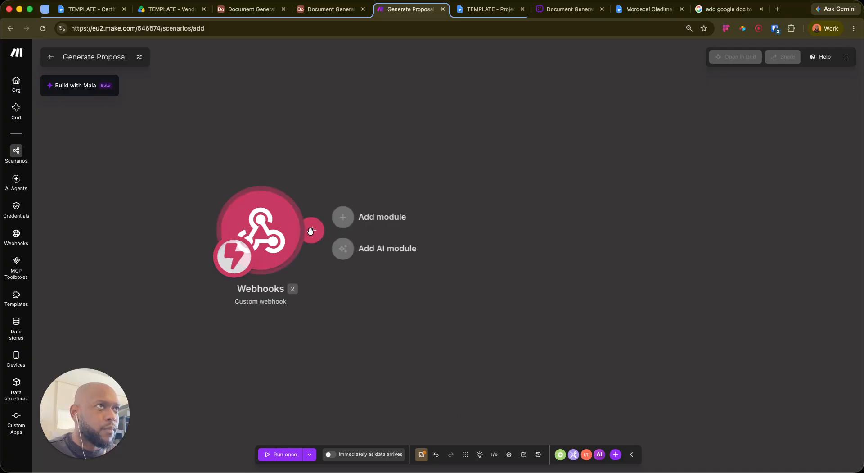
{"action": "left_click", "coordinate": [360, 216]}
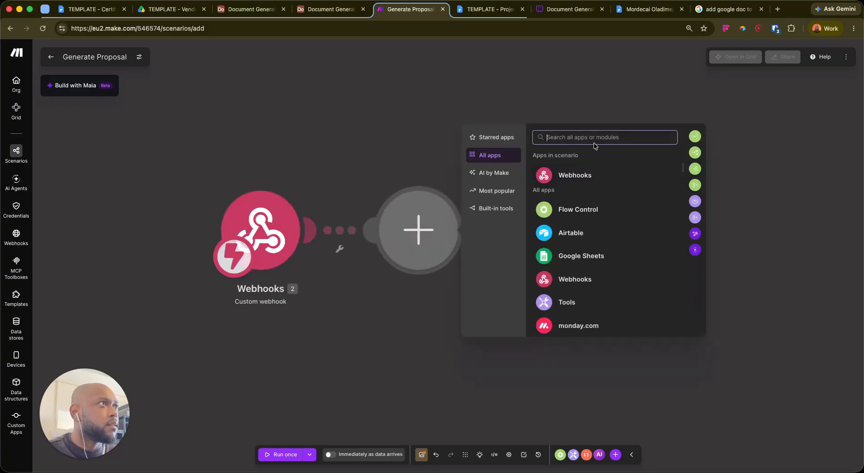
{"action": "left_click", "coordinate": [589, 233]}
{"action": "left_click", "coordinate": [517, 287]}
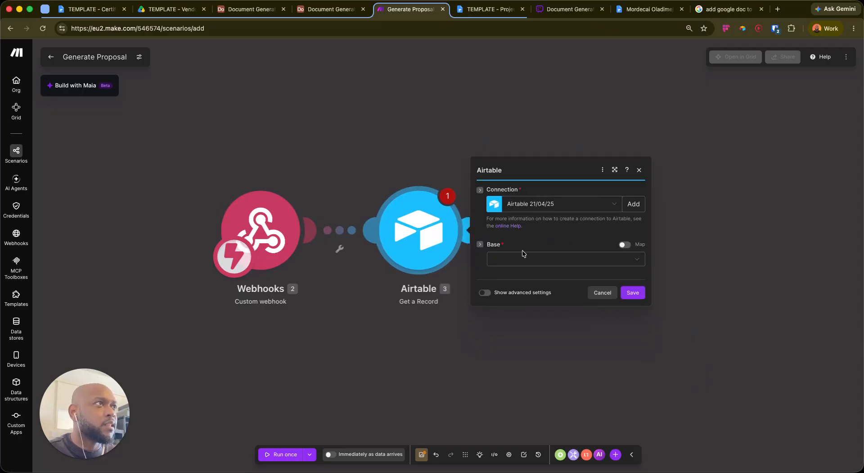
{"action": "left_click", "coordinate": [526, 259]}
{"action": "type", "text": "doc"}
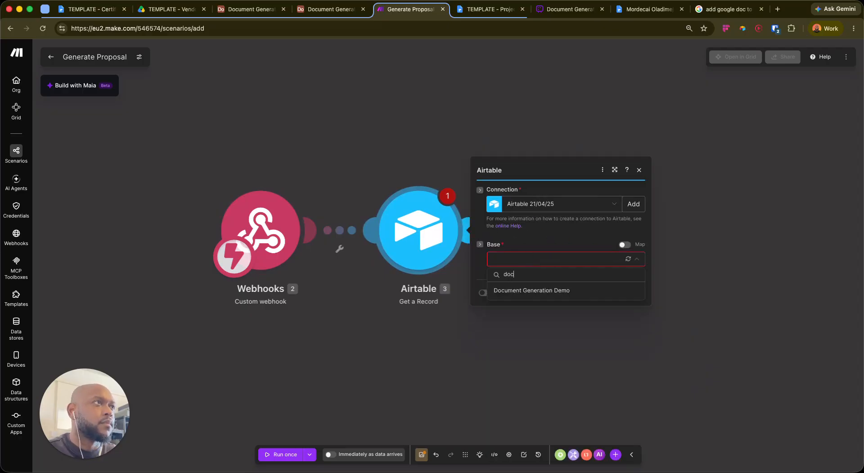
{"action": "type", "text": "u"}
{"action": "left_click", "coordinate": [540, 291]}
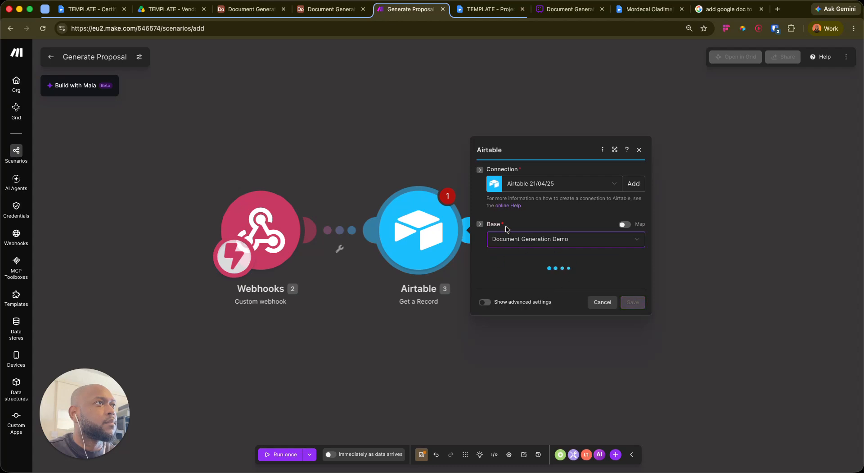
{"action": "left_click", "coordinate": [525, 276]}
{"action": "left_click", "coordinate": [516, 305]}
{"action": "left_click", "coordinate": [544, 287]}
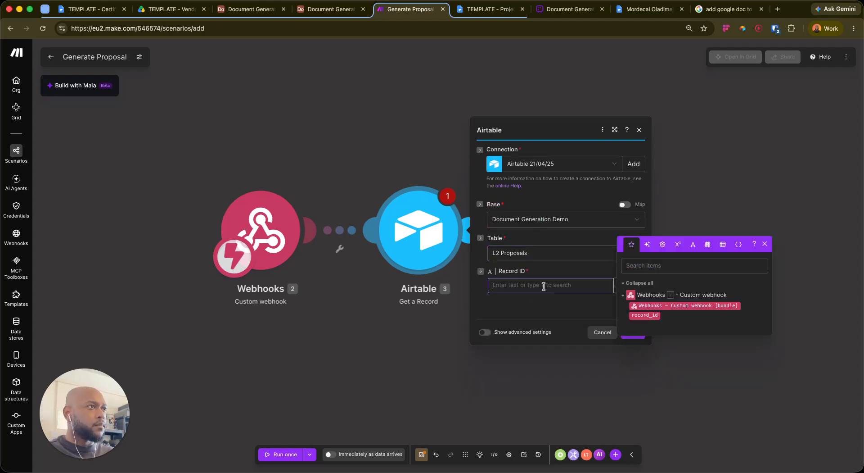
{"action": "left_click", "coordinate": [643, 314]}
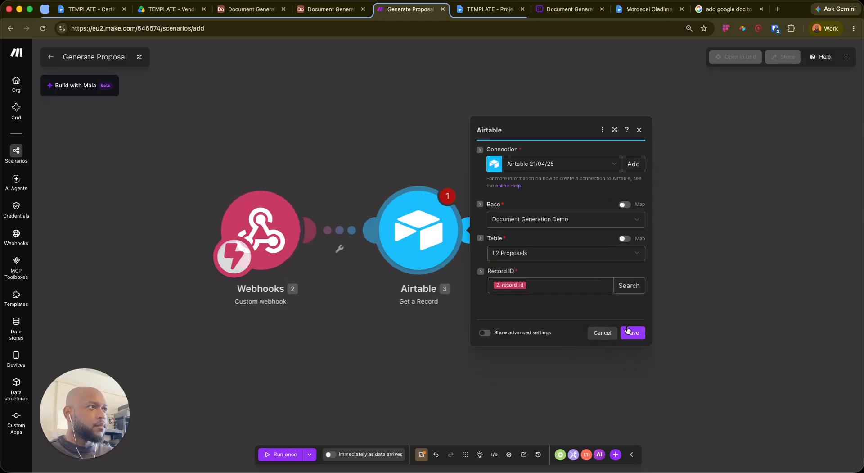
{"action": "left_click", "coordinate": [632, 334]}
Rename the Airtable module to 'Get Proposal'
{"action": "right_click", "coordinate": [419, 219]}
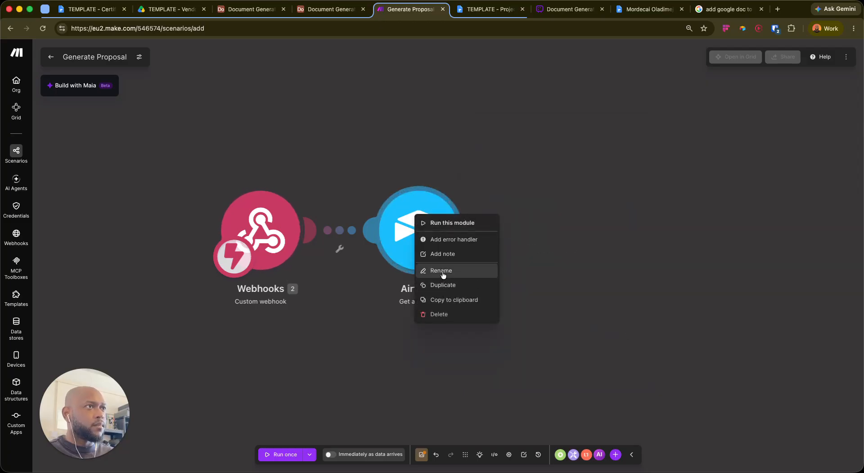
{"action": "left_click", "coordinate": [596, 279]}
{"action": "right_click", "coordinate": [420, 227]}
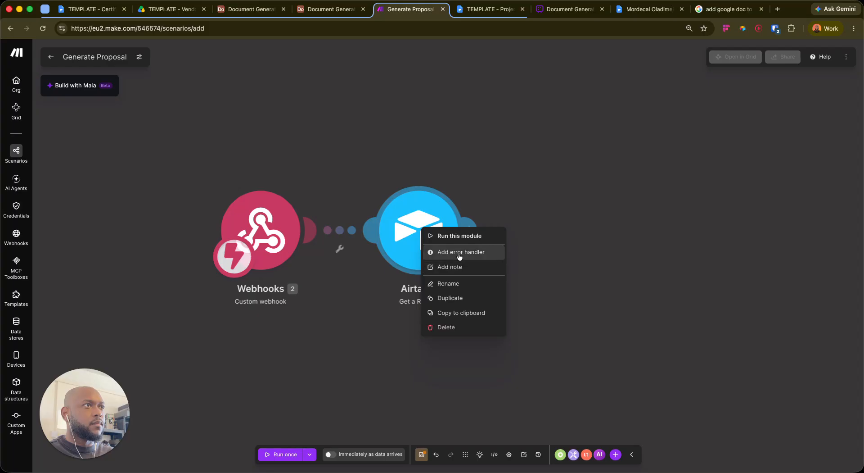
{"action": "left_click", "coordinate": [458, 280]}
{"action": "type", "text": "Get "}
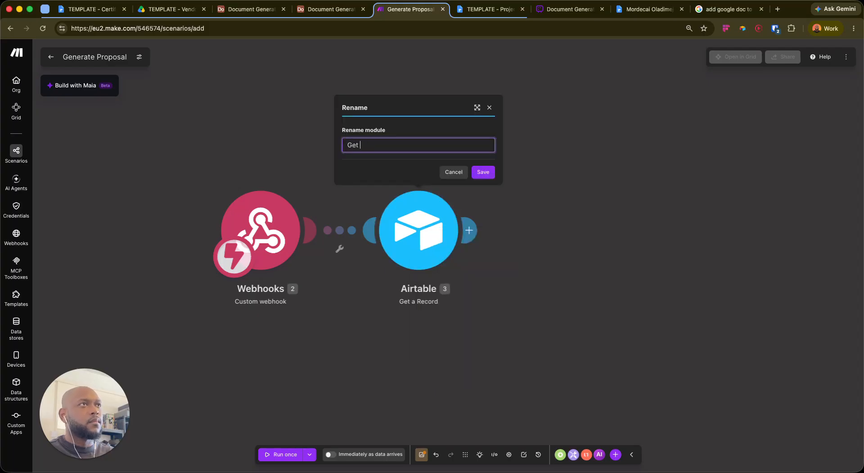
{"action": "type", "text": "Proposal"}
{"action": "key", "text": "Return"}
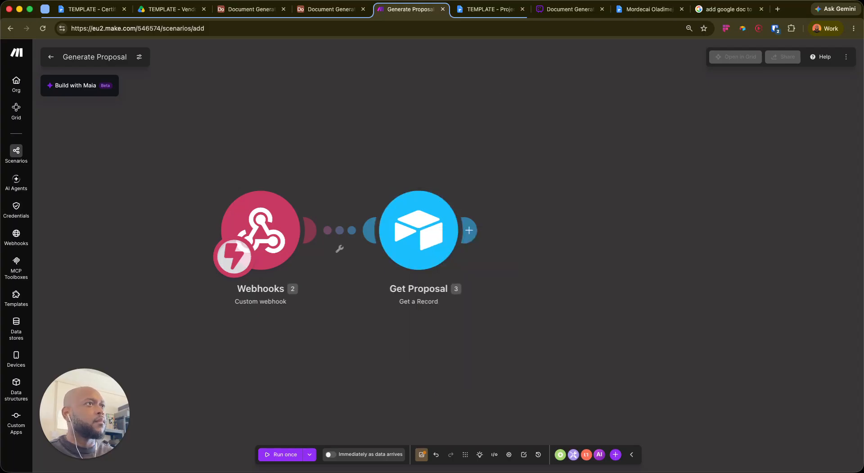
{"action": "left_click_drag", "start_coordinate": [474, 251], "coordinate": [440, 264]}
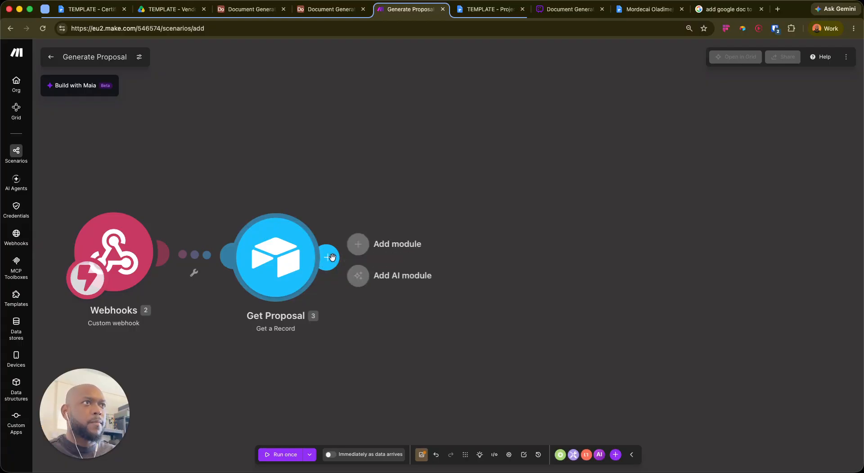
{"action": "left_click", "coordinate": [251, 9]}
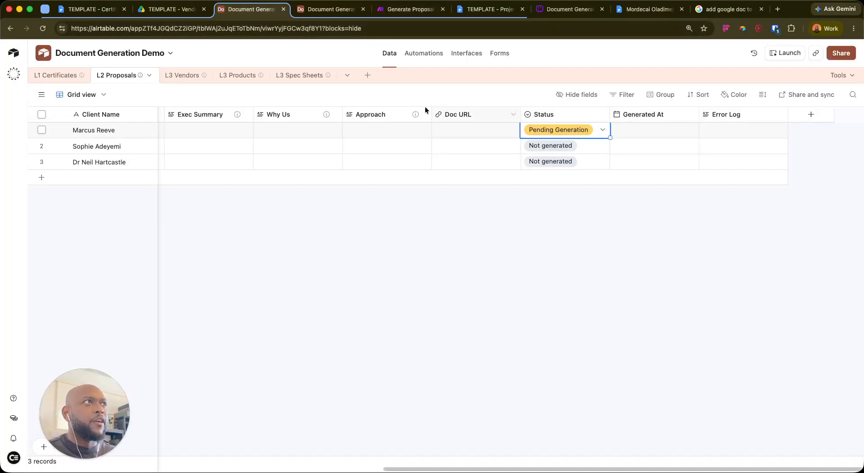
{"action": "left_click", "coordinate": [374, 188]}
{"action": "scroll", "coordinate": [313, 151], "scroll_direction": "left", "scroll_amount": 5}
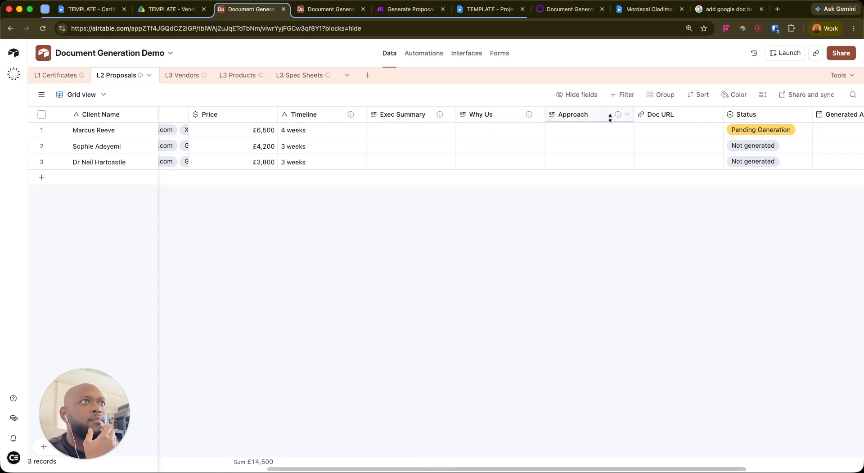
{"action": "scroll", "coordinate": [369, 141], "scroll_direction": "left", "scroll_amount": 1}
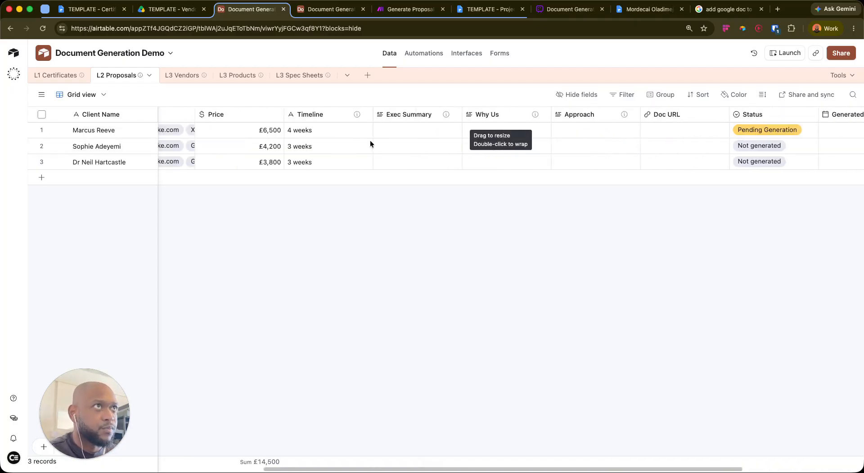
{"action": "scroll", "coordinate": [368, 140], "scroll_direction": "left", "scroll_amount": 10}
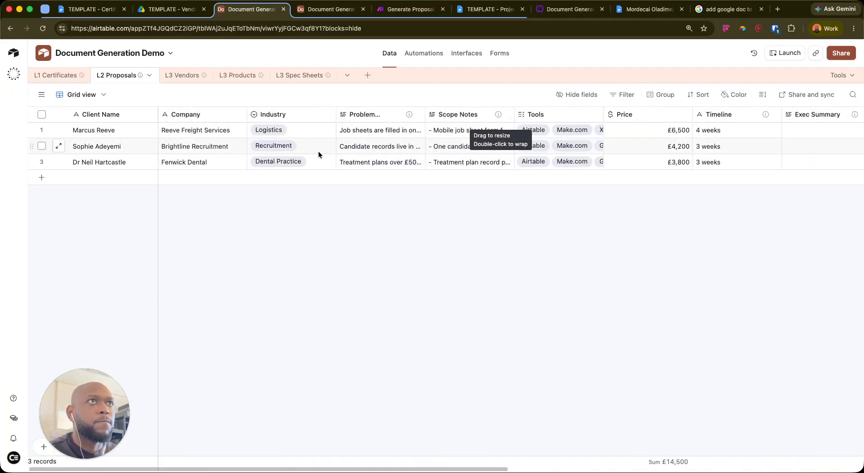
{"action": "scroll", "coordinate": [428, 149], "scroll_direction": "right", "scroll_amount": 10}
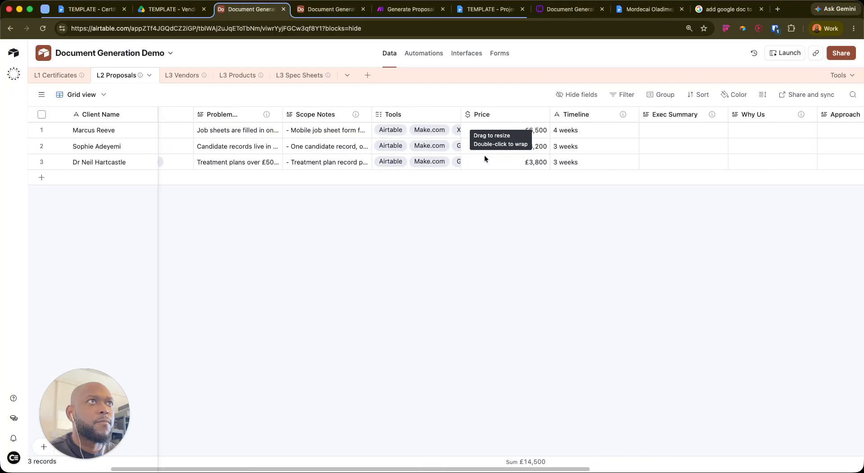
{"action": "scroll", "coordinate": [560, 156], "scroll_direction": "right", "scroll_amount": 4}
{"action": "scroll", "coordinate": [567, 155], "scroll_direction": "left", "scroll_amount": 2}
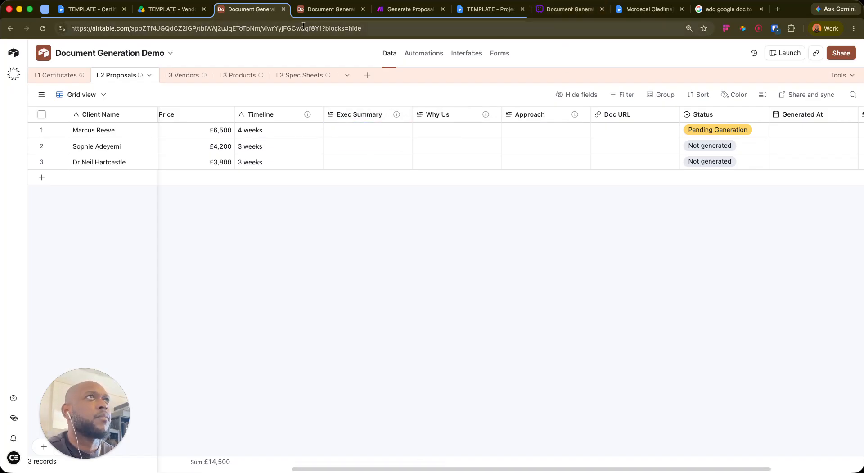
{"action": "left_click", "coordinate": [410, 10]}
{"action": "left_click_drag", "start_coordinate": [441, 268], "coordinate": [460, 229]}
Add an OpenAI 'Generate a response' module after Get Proposal
{"action": "left_click", "coordinate": [350, 215]}
{"action": "left_click", "coordinate": [417, 210]}
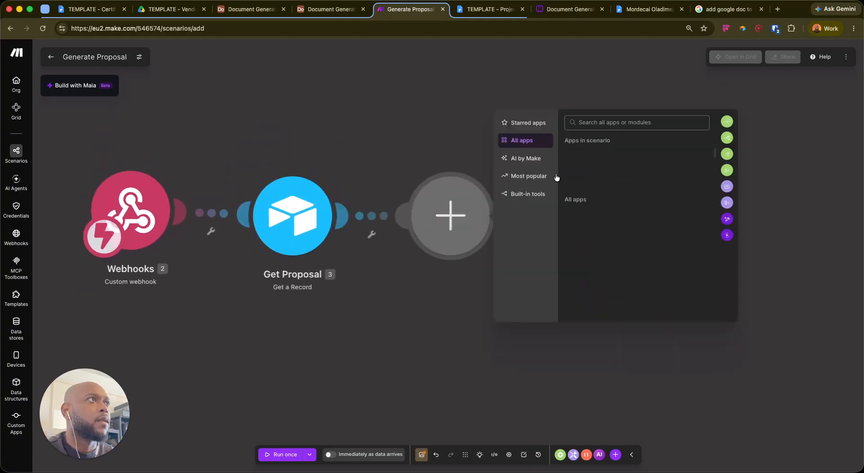
{"action": "type", "text": "open"}
{"action": "left_click", "coordinate": [613, 149]}
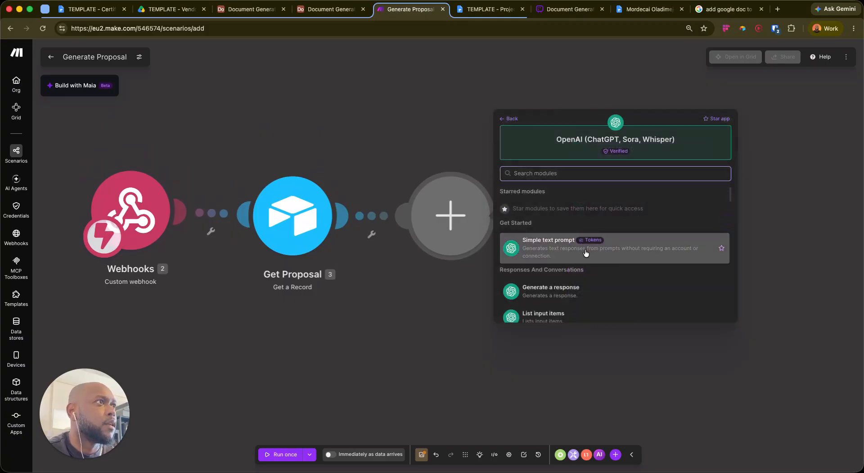
{"action": "scroll", "coordinate": [629, 252], "scroll_direction": "down", "scroll_amount": 3}
{"action": "scroll", "coordinate": [630, 253], "scroll_direction": "up", "scroll_amount": 3}
{"action": "left_click", "coordinate": [686, 170]}
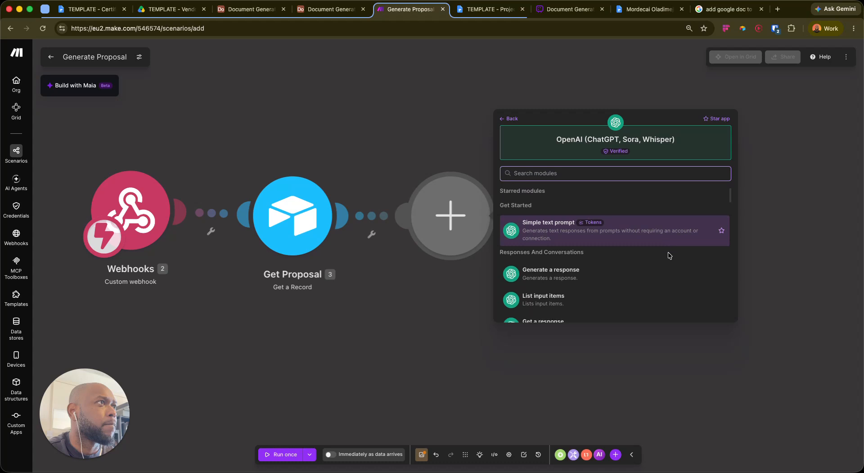
{"action": "scroll", "coordinate": [668, 252], "scroll_direction": "down", "scroll_amount": 3}
{"action": "left_click", "coordinate": [610, 225]}
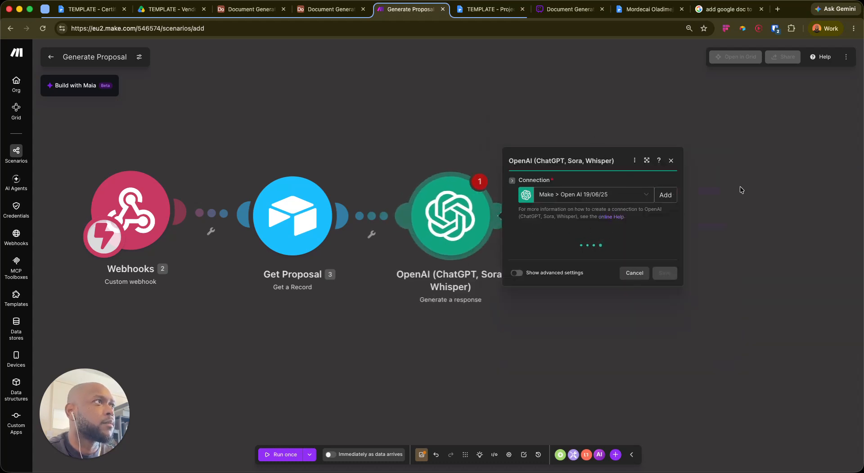
Set the module's model to gpt-5.6-luna instead of gpt-5.4-mini
{"action": "left_click", "coordinate": [588, 153]}
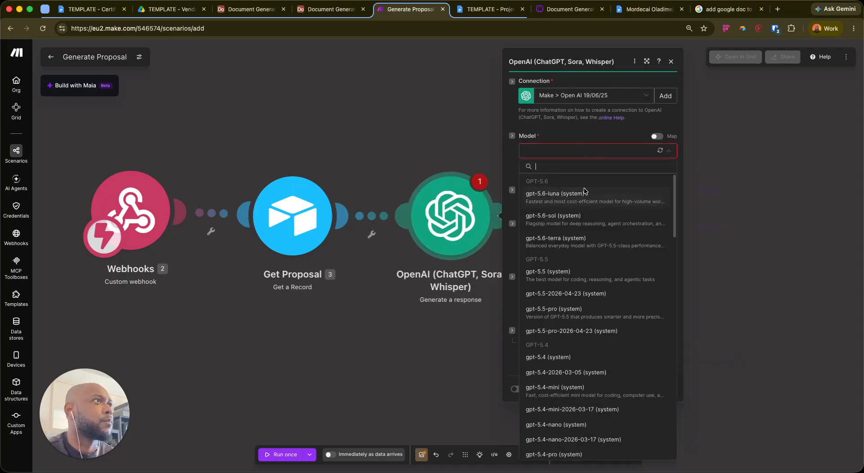
{"action": "scroll", "coordinate": [631, 259], "scroll_direction": "down", "scroll_amount": 3}
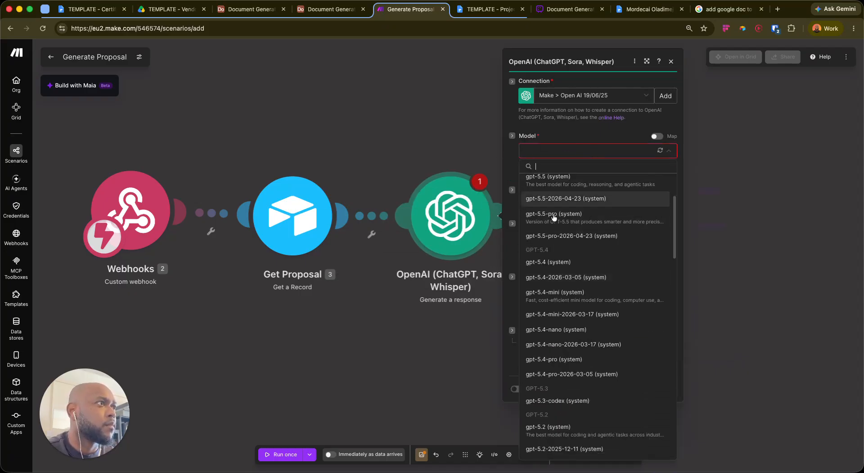
{"action": "left_click", "coordinate": [577, 278]}
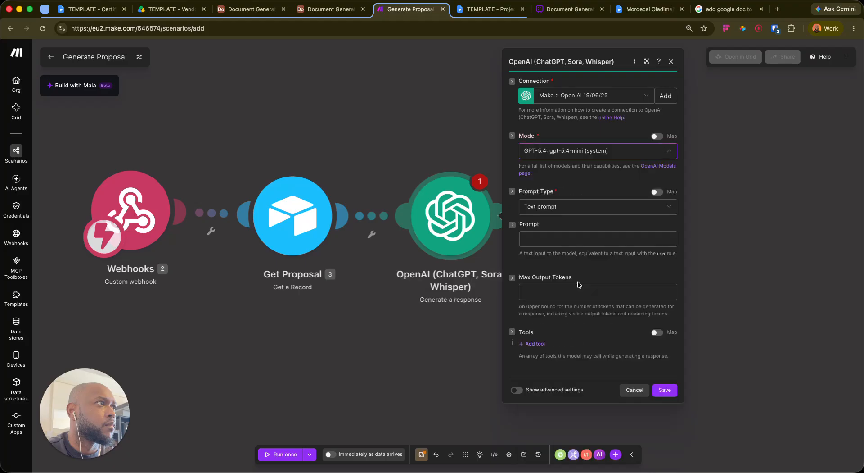
{"action": "left_click", "coordinate": [585, 150]}
{"action": "scroll", "coordinate": [577, 261], "scroll_direction": "up", "scroll_amount": 3}
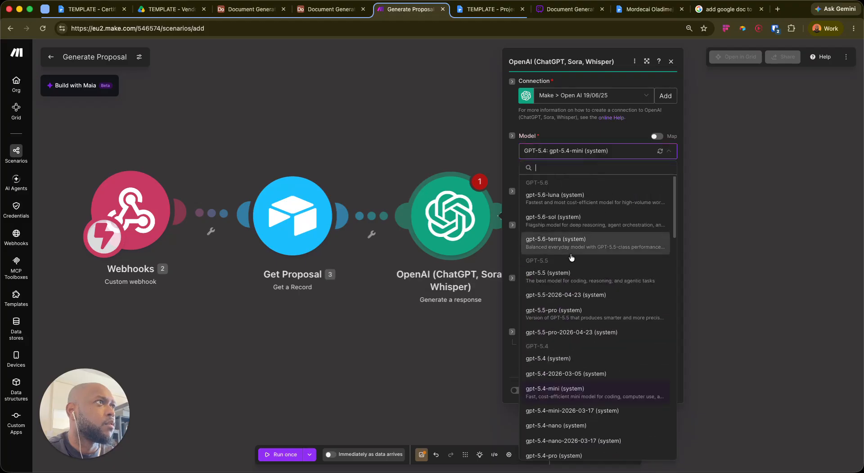
{"action": "left_click", "coordinate": [596, 198]}
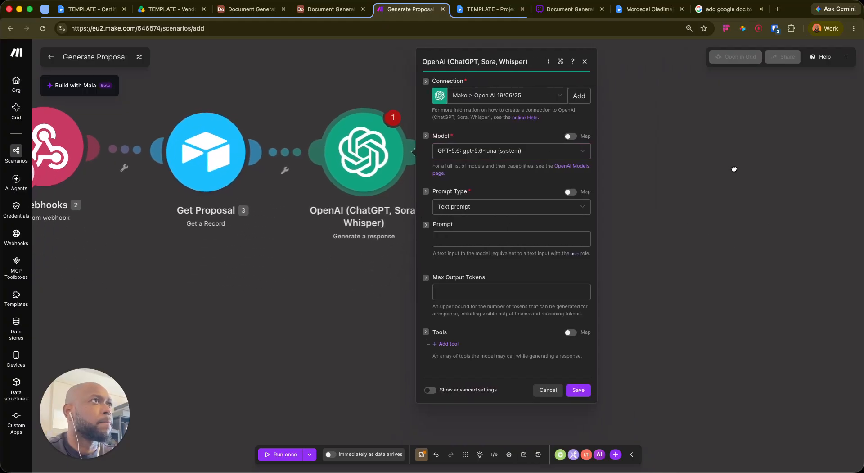
Explore the Prompt field's mappable items, including Tools[], and reveal the advanced settings
{"action": "left_click", "coordinate": [496, 240]}
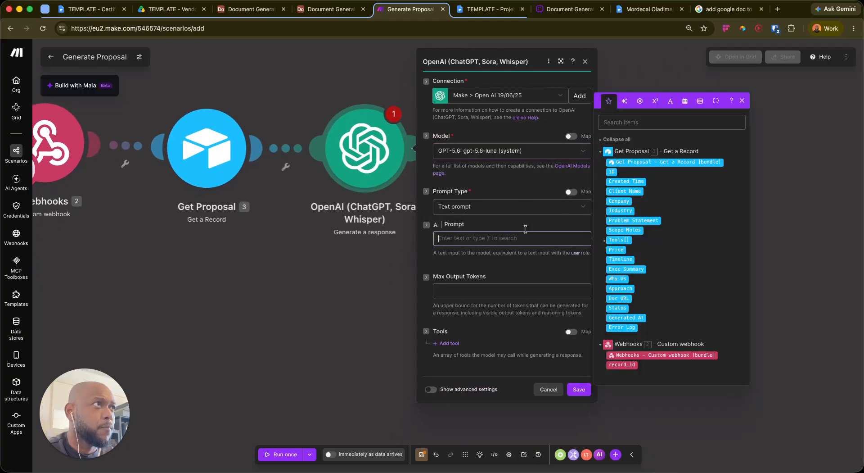
{"action": "left_click", "coordinate": [552, 45]}
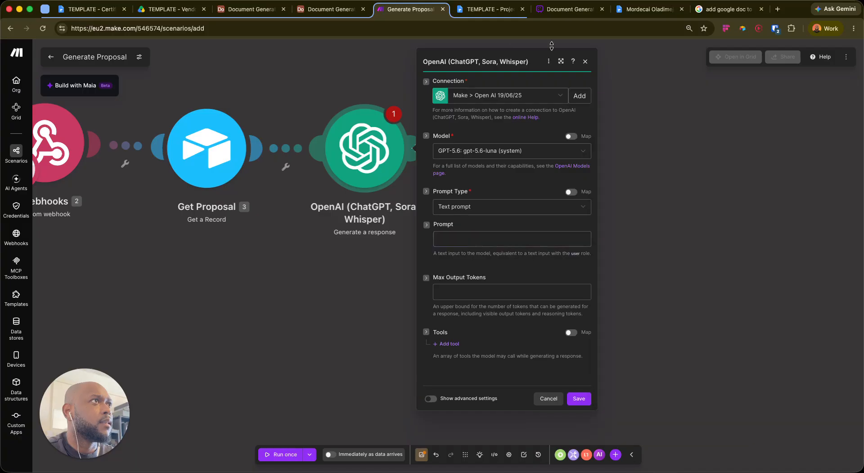
{"action": "left_click", "coordinate": [466, 239]}
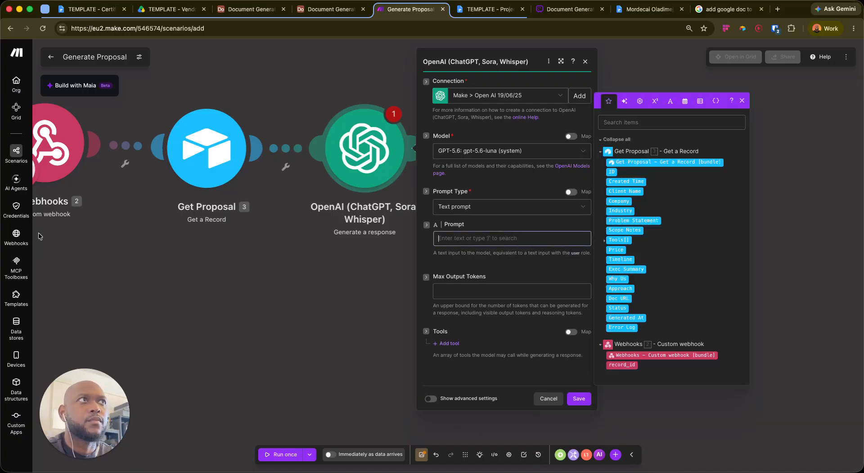
{"action": "left_click", "coordinate": [85, 413]}
{"action": "left_click", "coordinate": [489, 238]}
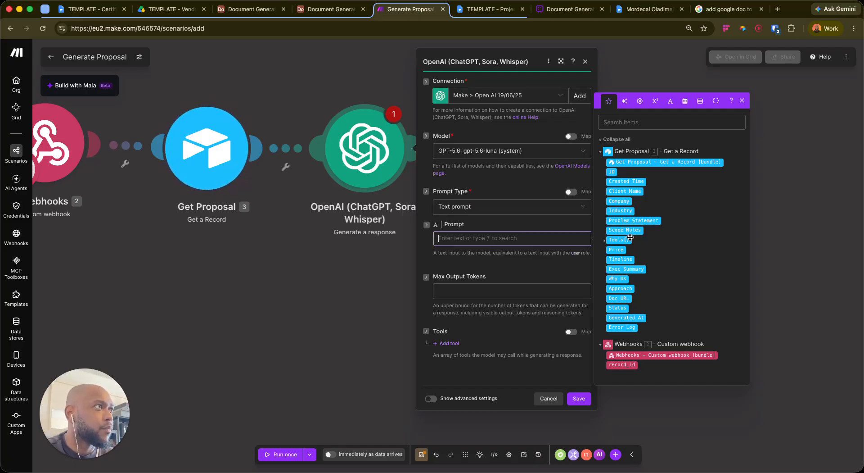
{"action": "left_click", "coordinate": [604, 239]}
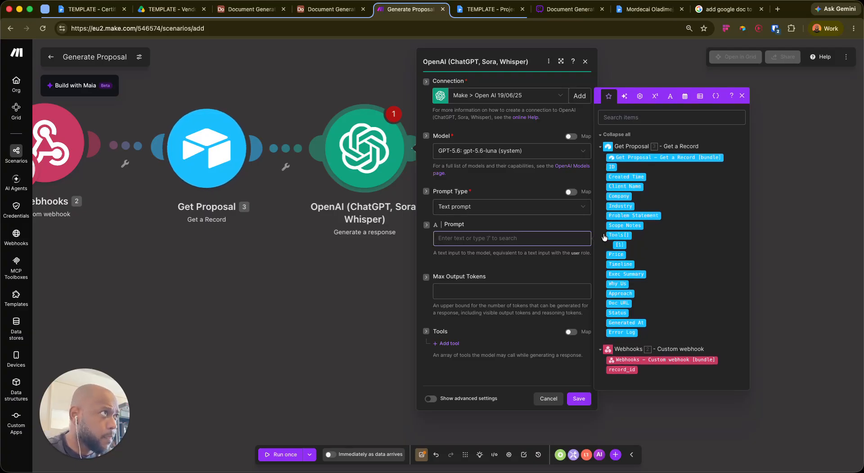
{"action": "left_click", "coordinate": [604, 236]}
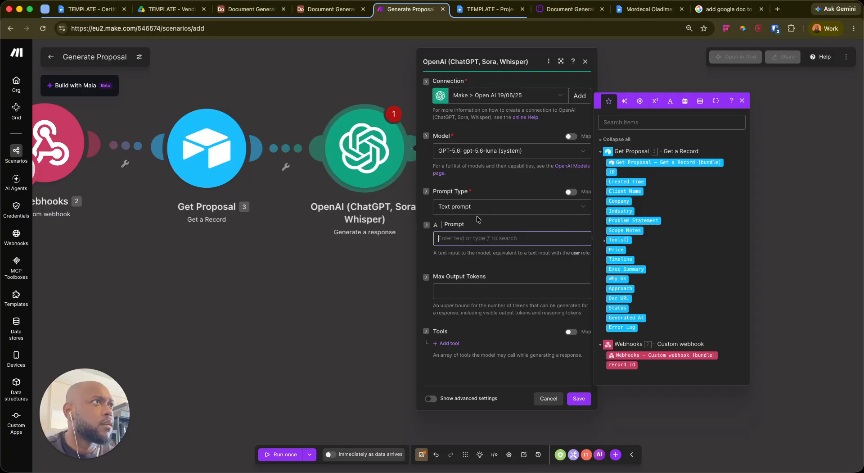
{"action": "left_click", "coordinate": [457, 254]}
{"action": "left_click", "coordinate": [467, 240]}
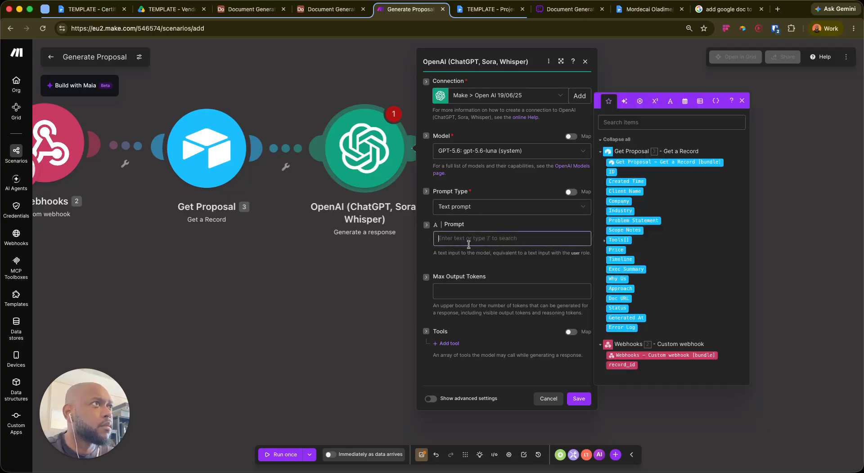
{"action": "left_click", "coordinate": [450, 324]}
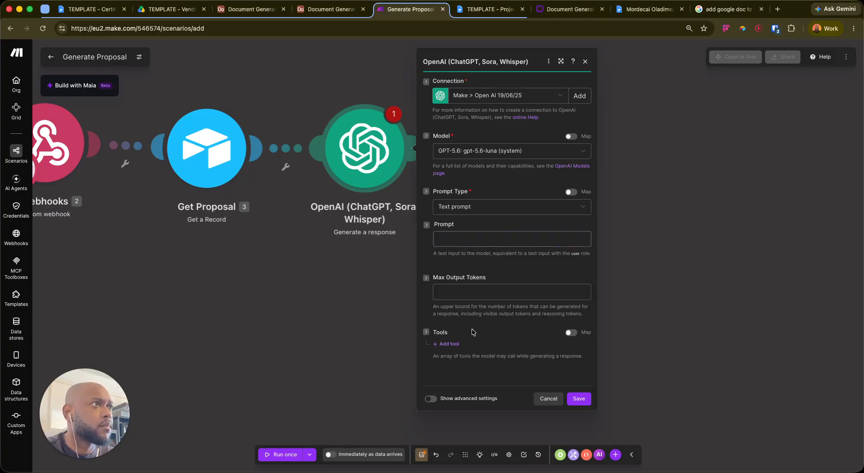
{"action": "left_click", "coordinate": [430, 398]}
Review the extra advanced fields, start the prompt with 'You', then view Airtable's proposals
{"action": "scroll", "coordinate": [490, 309], "scroll_direction": "down", "scroll_amount": 4}
{"action": "scroll", "coordinate": [491, 309], "scroll_direction": "down", "scroll_amount": 15}
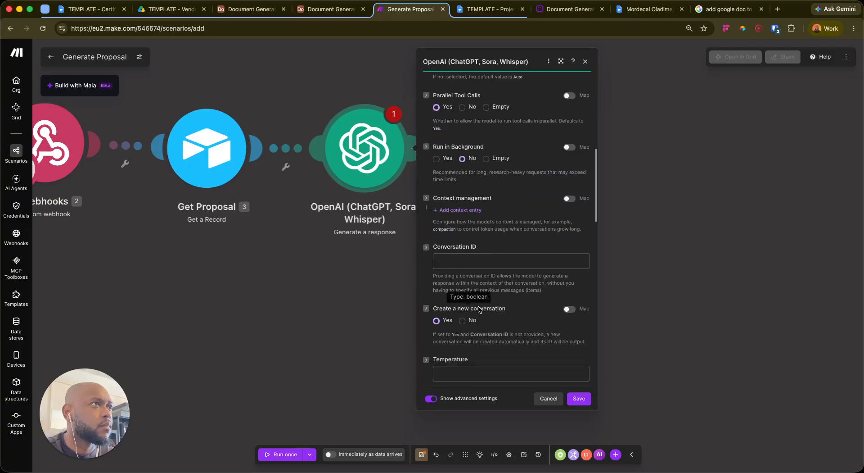
{"action": "scroll", "coordinate": [460, 282], "scroll_direction": "down", "scroll_amount": 10}
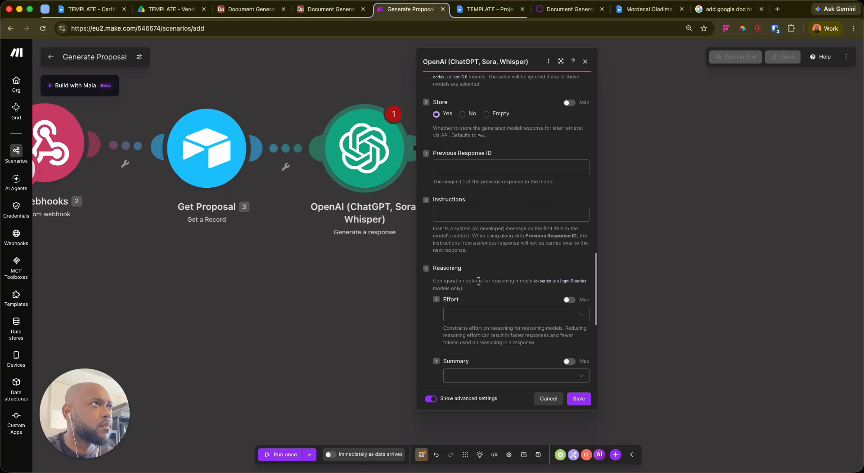
{"action": "scroll", "coordinate": [489, 283], "scroll_direction": "up", "scroll_amount": 15}
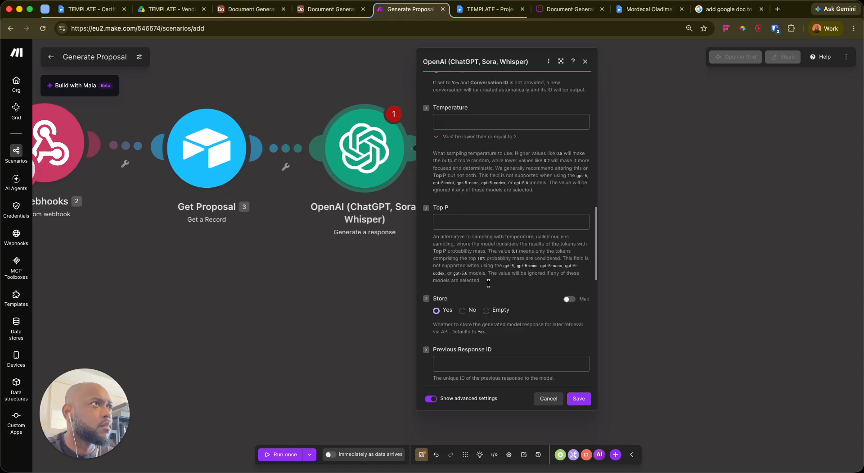
{"action": "left_click", "coordinate": [449, 233]}
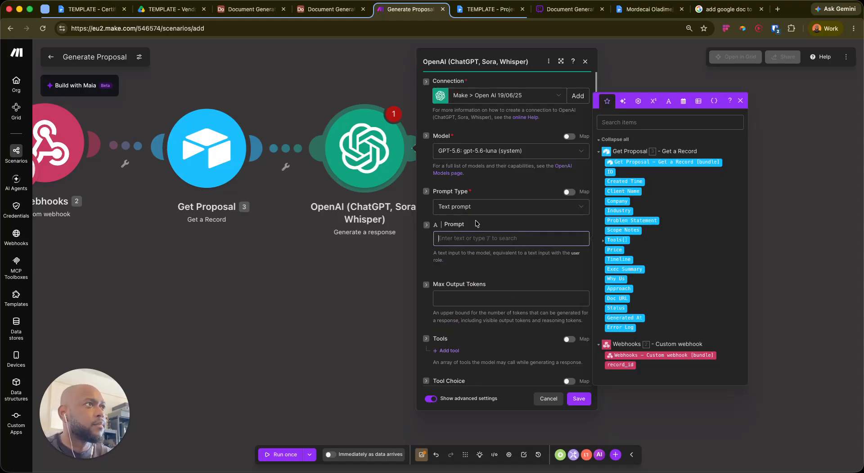
{"action": "type", "text": "You"}
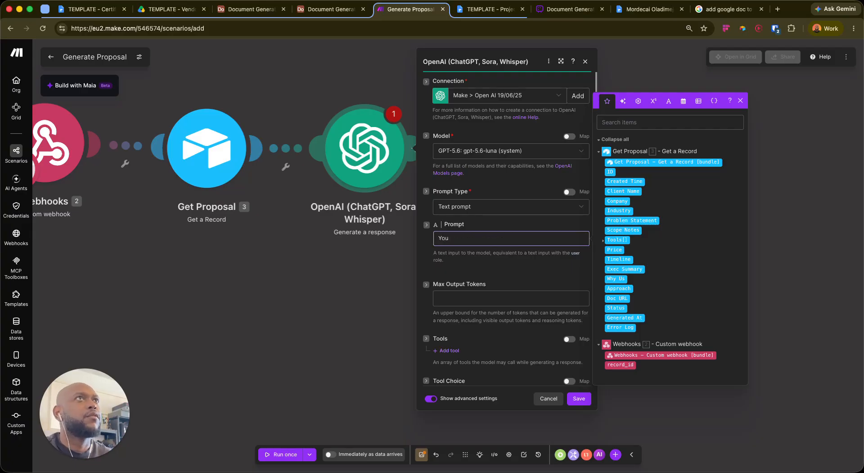
{"action": "left_click", "coordinate": [258, 14]}
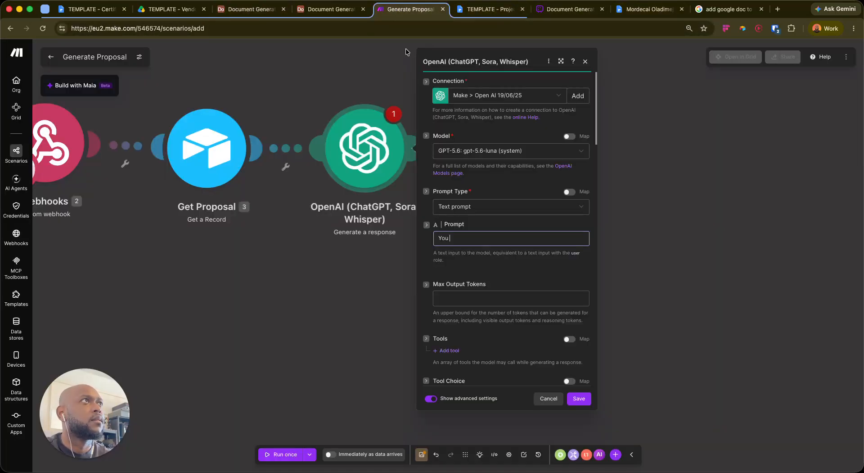
Return from Airtable's L2 Proposals table to the Generate Proposal scenario in Make
{"action": "left_click", "coordinate": [397, 10]}
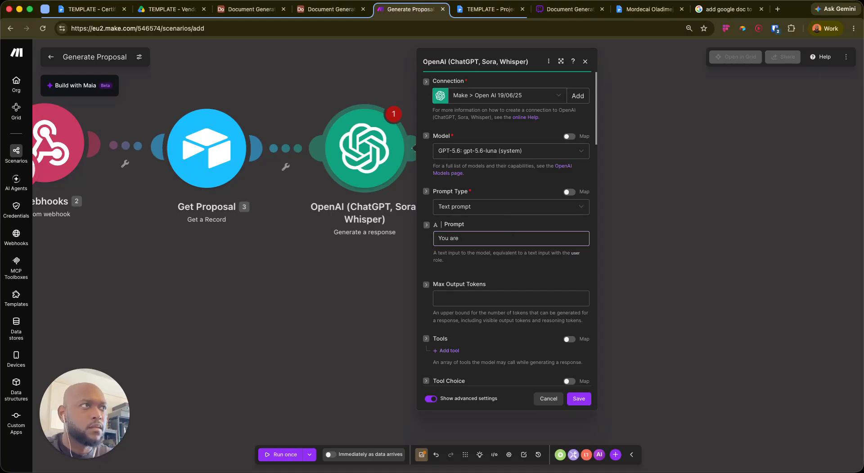
Add a blank line after the prompt's opening sentence
{"action": "key", "text": "super+Tab"}
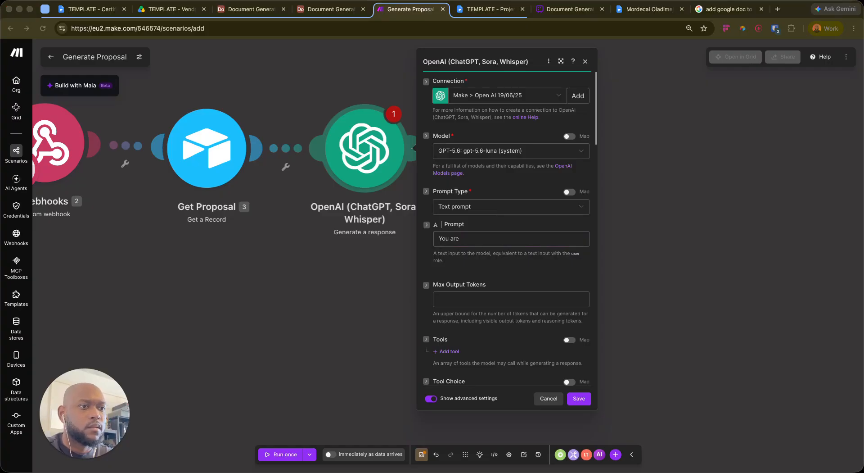
{"action": "scroll", "coordinate": [507, 225], "scroll_direction": "down", "scroll_amount": 15}
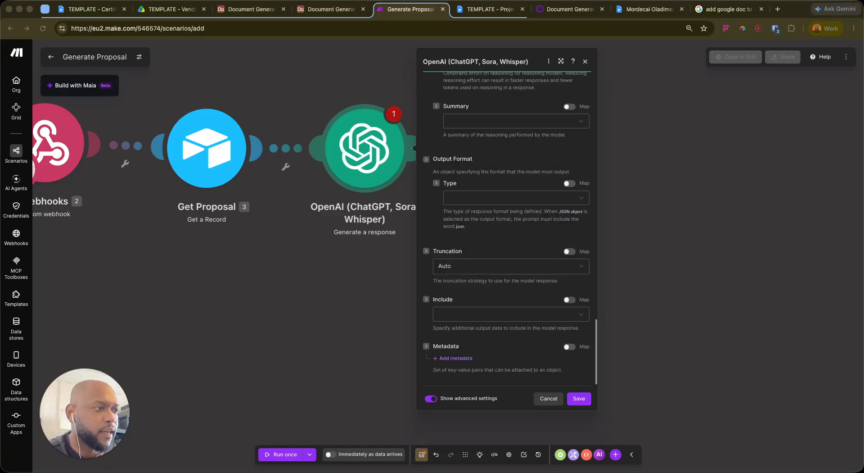
{"action": "scroll", "coordinate": [456, 211], "scroll_direction": "up", "scroll_amount": 10}
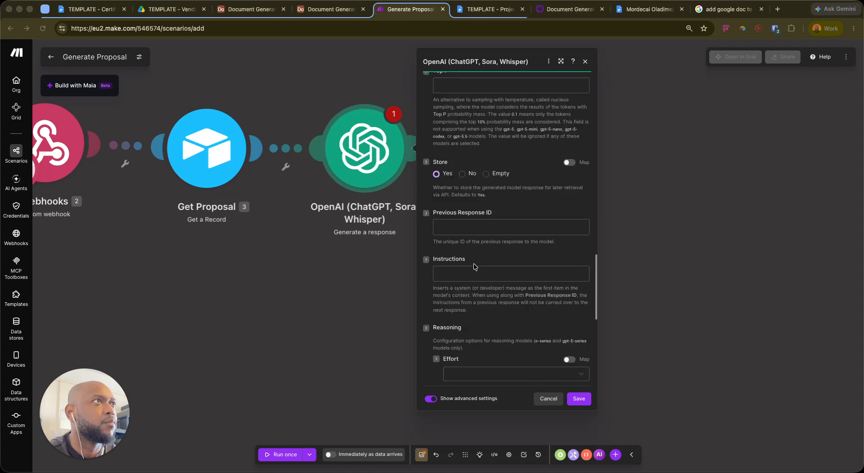
{"action": "scroll", "coordinate": [474, 277], "scroll_direction": "up", "scroll_amount": 3}
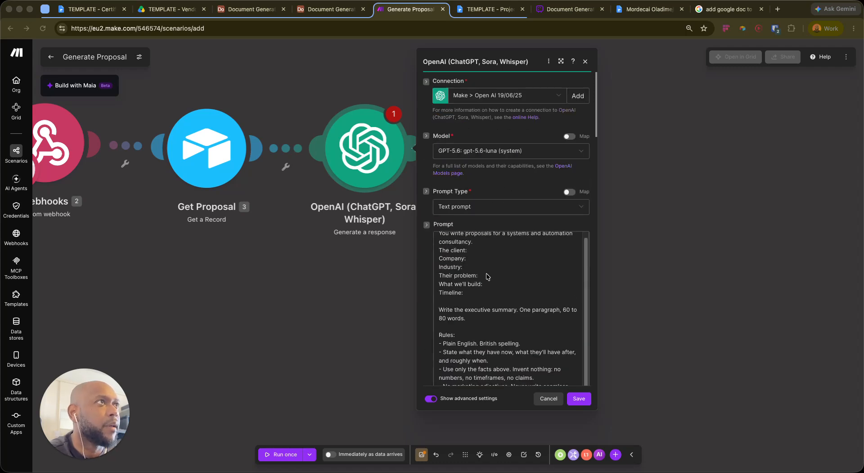
{"action": "left_click", "coordinate": [492, 249]}
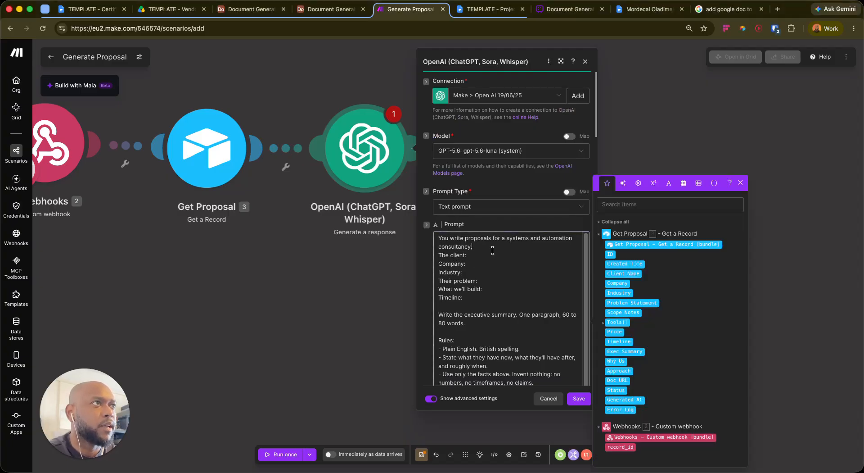
{"action": "key", "text": "Return"}
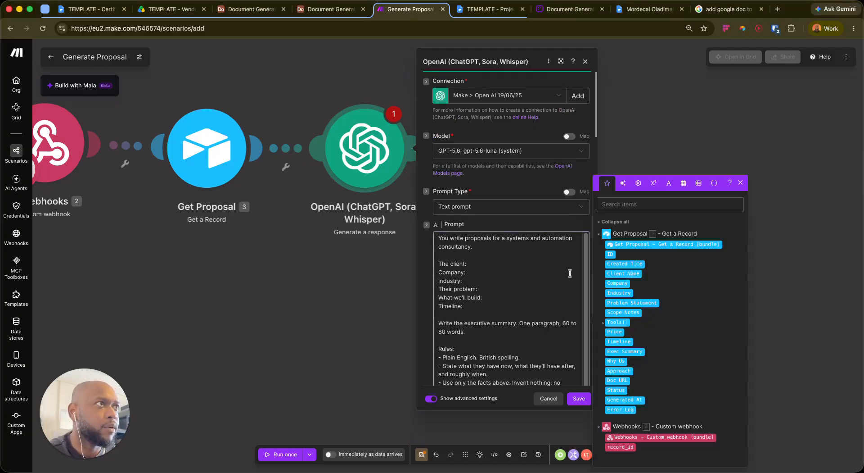
Map Client Name, Company, Industry, Problem Statement, Scope Notes and Timeline into the prompt
{"action": "left_click_drag", "start_coordinate": [627, 273], "coordinate": [468, 263]}
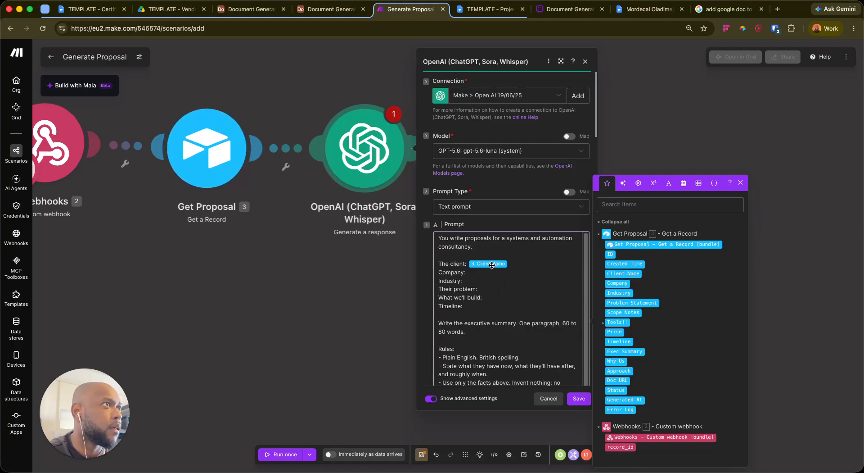
{"action": "left_click", "coordinate": [627, 284]}
{"action": "left_click", "coordinate": [622, 293]}
{"action": "left_click", "coordinate": [499, 289]}
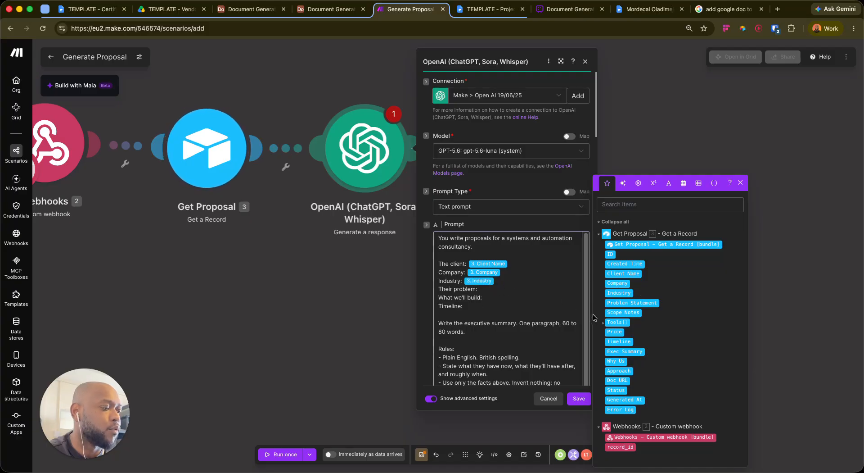
{"action": "left_click", "coordinate": [634, 302]}
{"action": "left_click_drag", "start_coordinate": [508, 303], "coordinate": [510, 298]}
{"action": "left_click", "coordinate": [509, 299]}
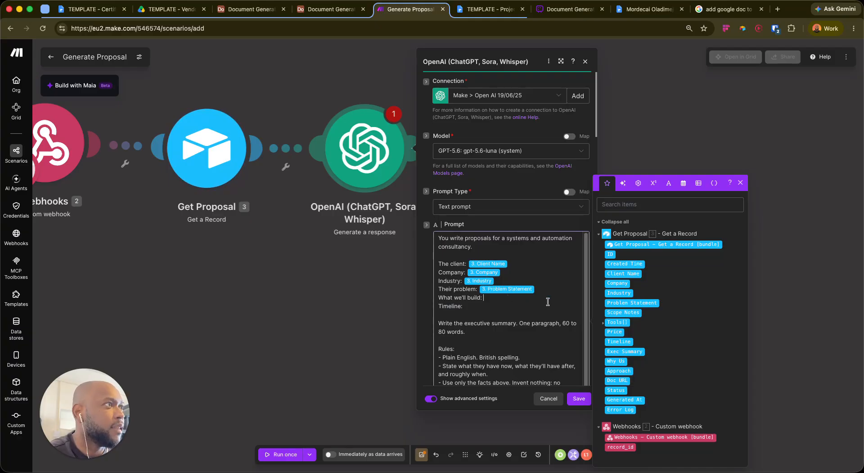
{"action": "left_click", "coordinate": [625, 312]}
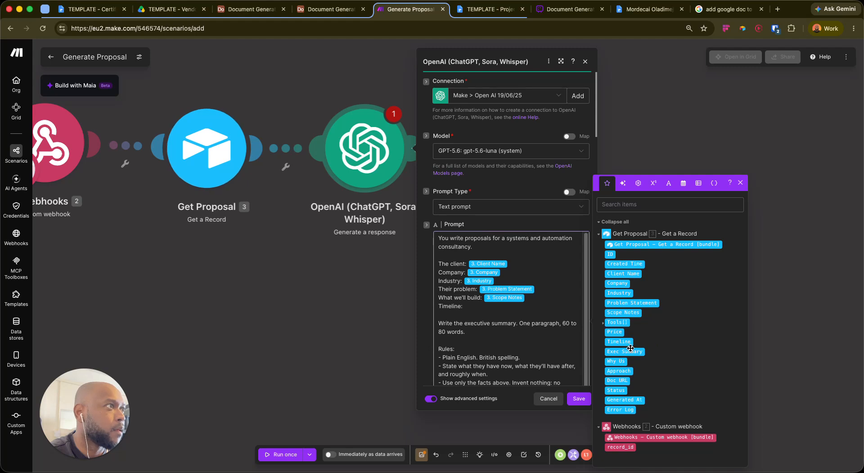
{"action": "left_click", "coordinate": [618, 341]}
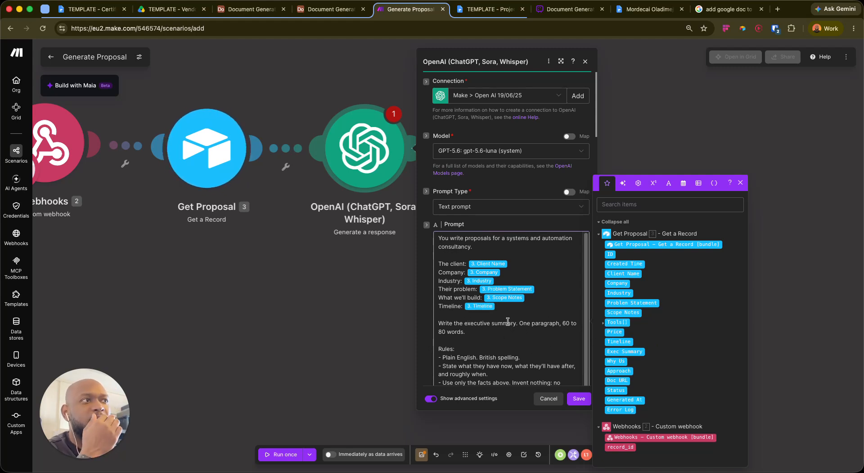
{"action": "scroll", "coordinate": [513, 319], "scroll_direction": "down", "scroll_amount": 1}
Save the OpenAI module's settings
{"action": "scroll", "coordinate": [513, 318], "scroll_direction": "down", "scroll_amount": 10}
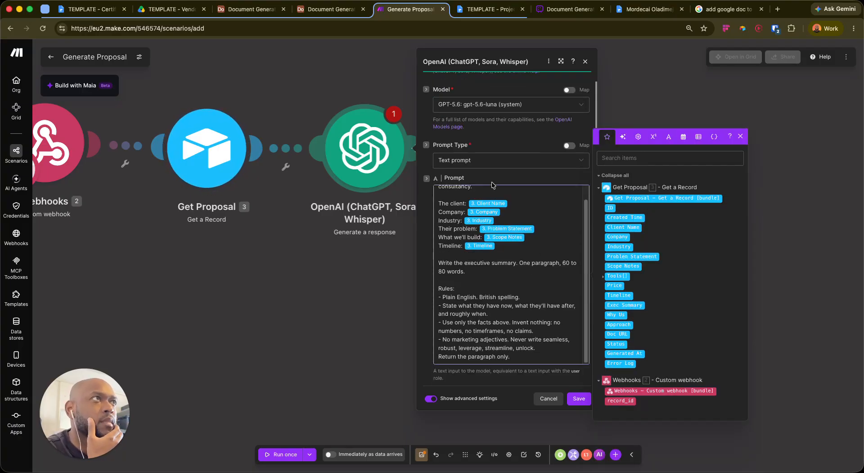
{"action": "scroll", "coordinate": [441, 322], "scroll_direction": "down", "scroll_amount": 10}
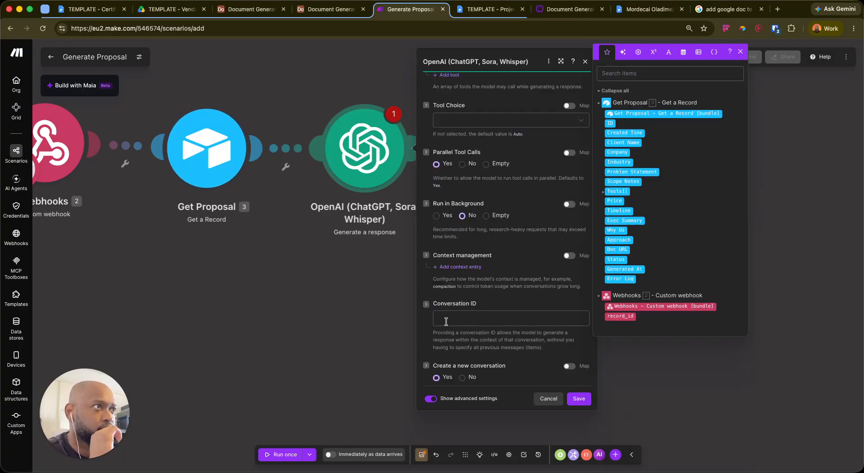
{"action": "scroll", "coordinate": [514, 310], "scroll_direction": "down", "scroll_amount": 10}
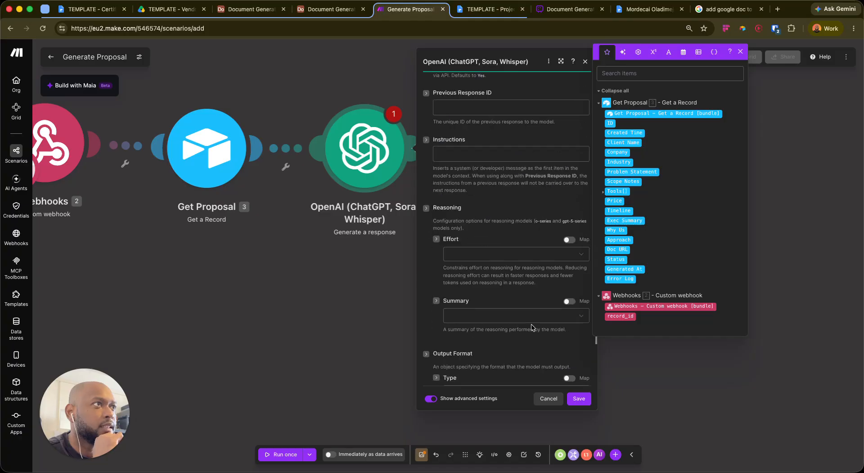
{"action": "scroll", "coordinate": [530, 330], "scroll_direction": "up", "scroll_amount": 8}
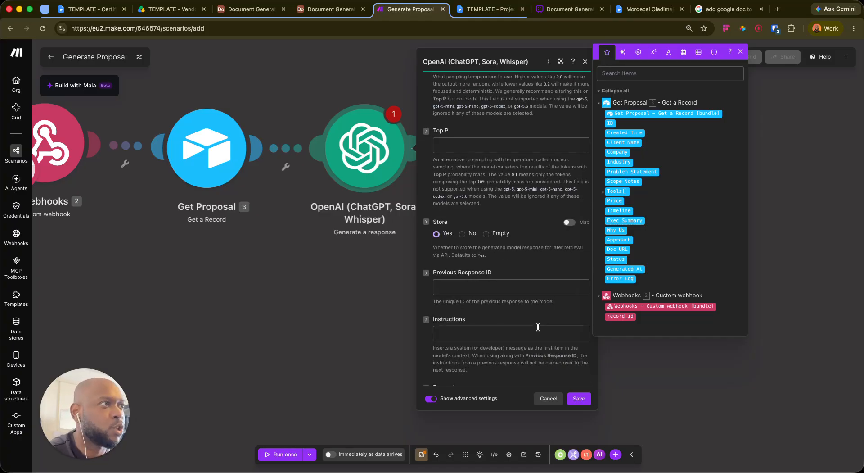
{"action": "left_click", "coordinate": [579, 398]}
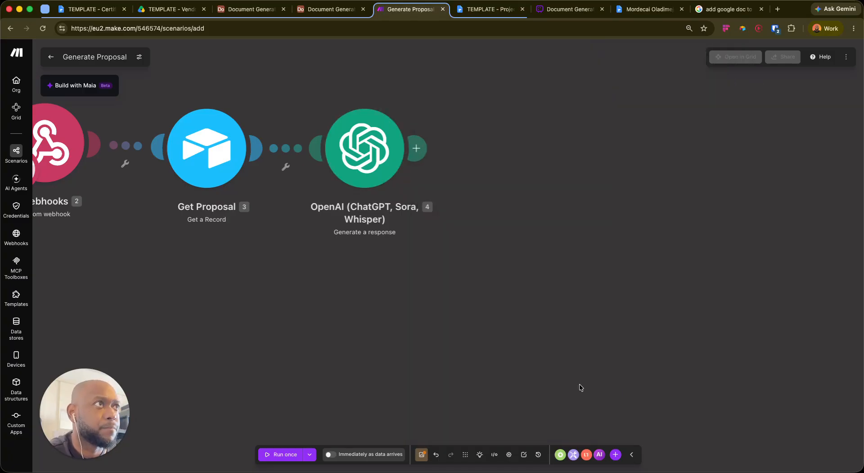
Rename the OpenAI module to 'Generate Exec Summary'
{"action": "right_click", "coordinate": [363, 133]}
{"action": "left_click", "coordinate": [389, 187]}
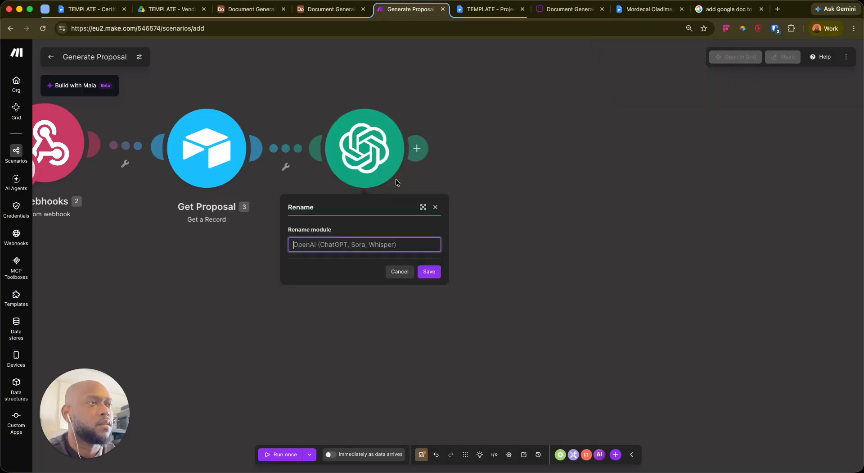
{"action": "type", "text": "Gener"}
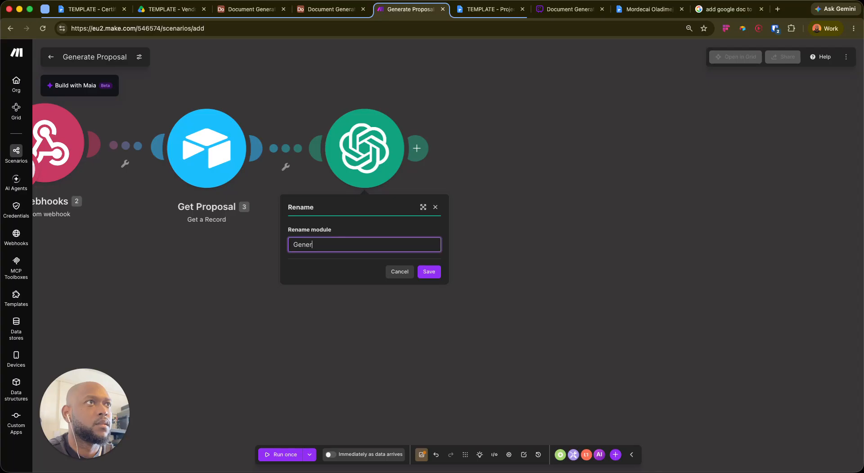
{"action": "type", "text": "ate Exec Summary"}
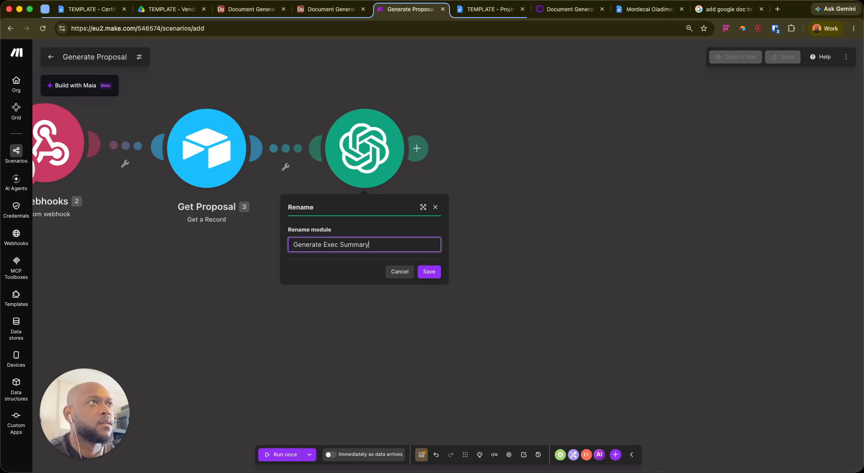
{"action": "key", "text": "Return"}
Duplicate Generate Exec Summary and place the copy after it
{"action": "right_click", "coordinate": [344, 136]}
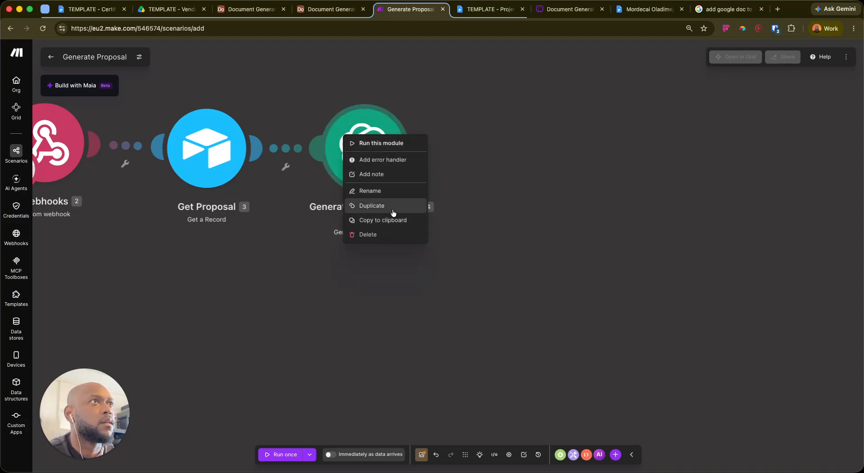
{"action": "left_click", "coordinate": [392, 205]}
{"action": "left_click_drag", "start_coordinate": [400, 192], "coordinate": [522, 163]}
Rename the copied module to 'Generate Approach'
{"action": "right_click", "coordinate": [522, 163]}
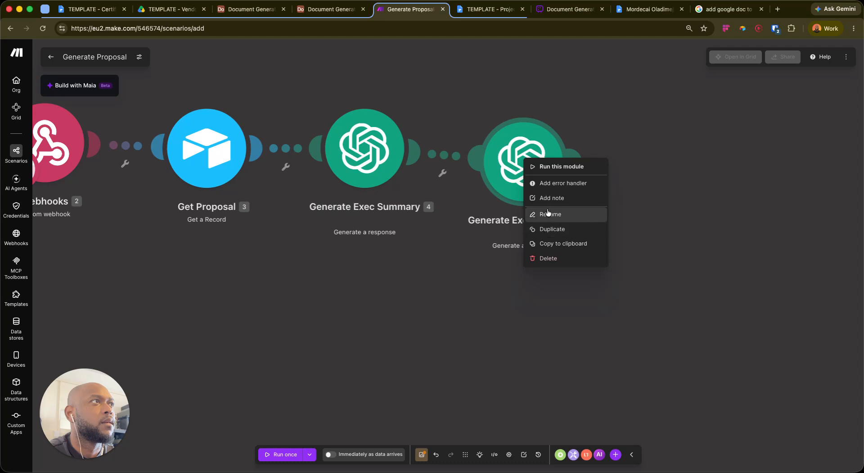
{"action": "left_click", "coordinate": [539, 217]}
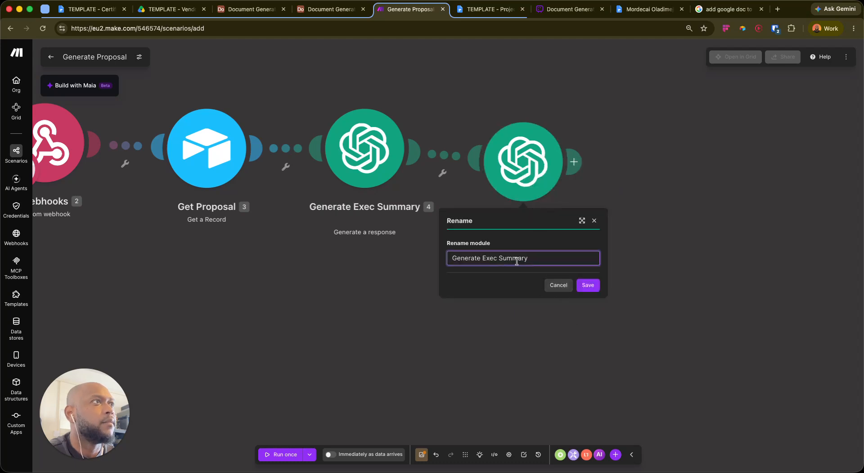
{"action": "key", "text": "super+a"}
{"action": "key", "text": "BackSpace"}
{"action": "type", "text": "G"}
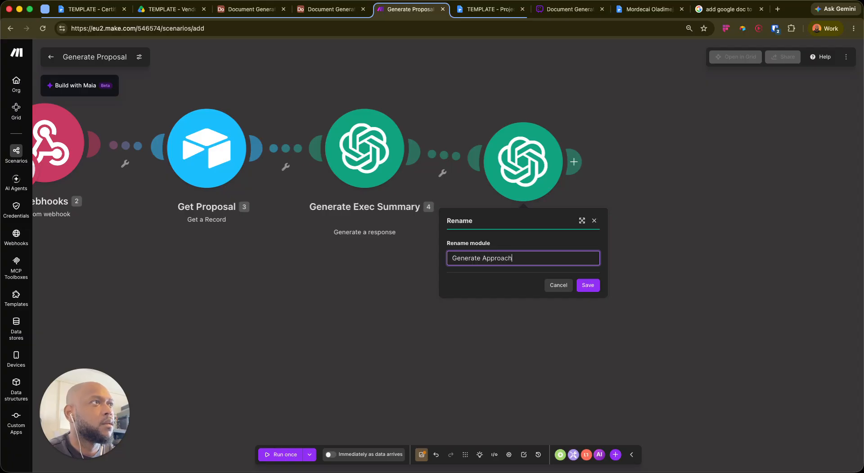
{"action": "left_click", "coordinate": [587, 285]}
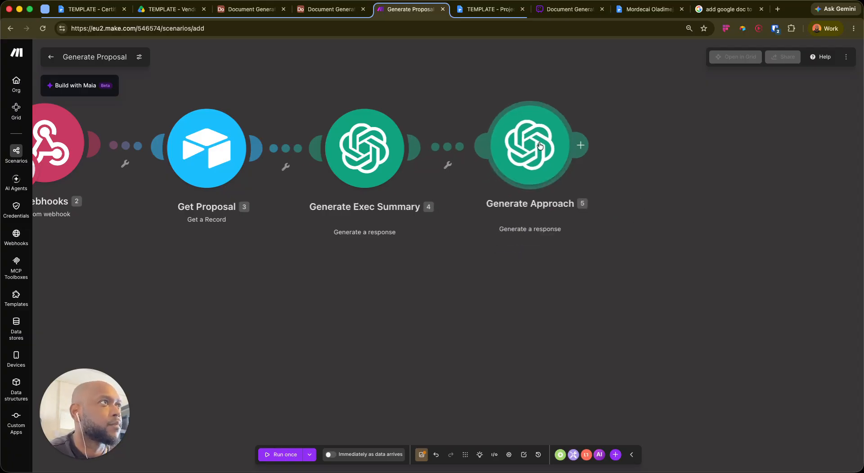
Replace Generate Approach's copied prompt with the pasted approach-section prompt
{"action": "left_click", "coordinate": [537, 153]}
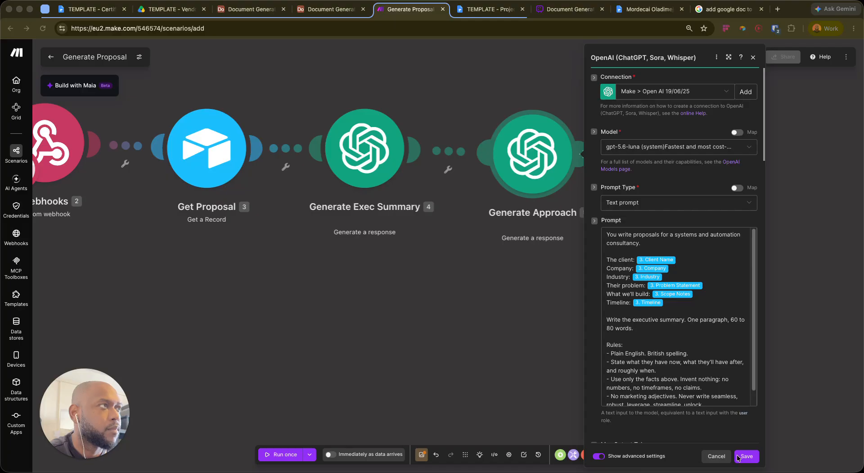
{"action": "scroll", "coordinate": [725, 398], "scroll_direction": "down", "scroll_amount": 1}
{"action": "left_click", "coordinate": [706, 400]}
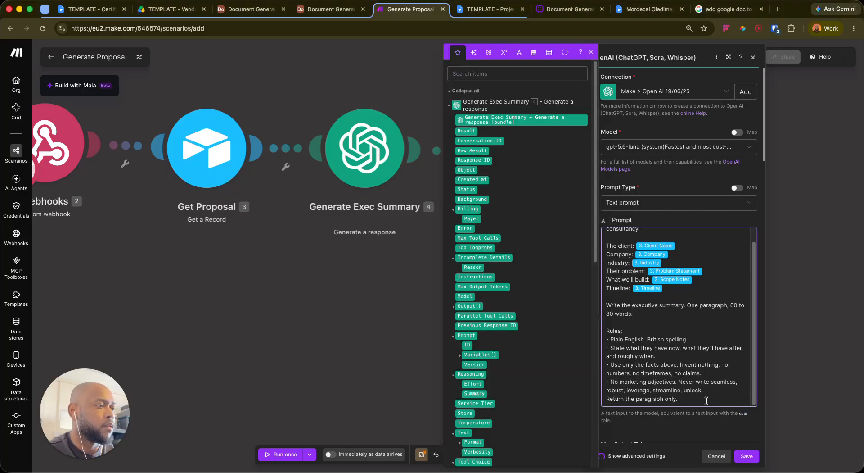
{"action": "key", "text": "ctrl+a"}
{"action": "type", "text": "You write proposals for a systems and automation consultancy.  What we'll build: scope_notes Tools available: tools Timeline: timeline  Write the approach section: how the work gets done, in order.  Rules: - Three to four short bullets. Under 100 words total. - Sequence, not sales. Each bullet is a stage of work. - Name only the tools listed above. Do not add others. - Do not invent dates, phases or durations beyond the timeline given. - British spelling. No marketing adjectives.  Return the bullets only."}
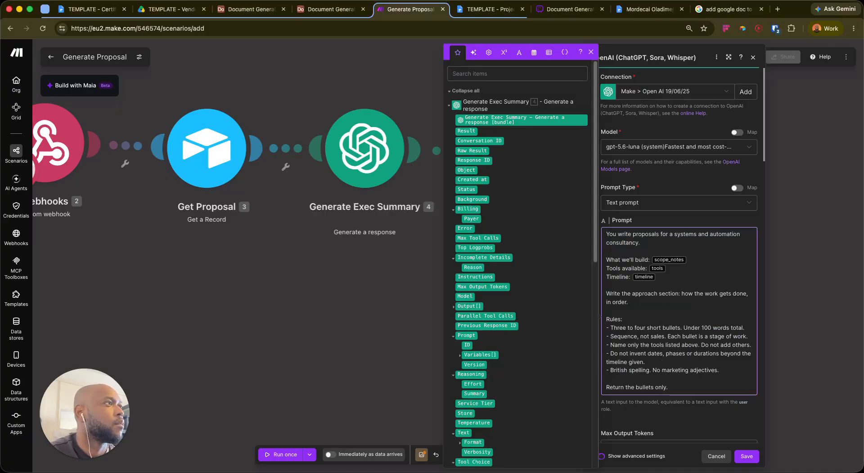
Map Get Proposal's Scope Notes, Tools and Timeline fields in place of the plain placeholders
{"action": "key", "text": "BackSpace"}
{"action": "type", "text": "/sco"}
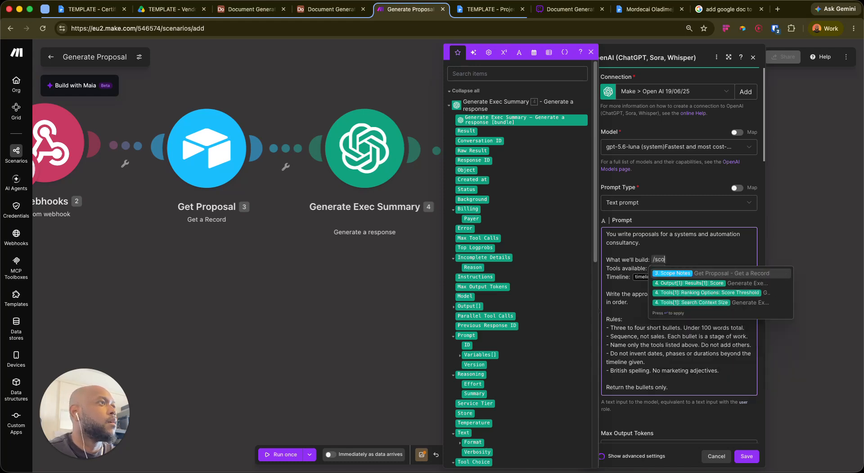
{"action": "key", "text": "Return"}
{"action": "key", "text": "BackSpace"}
{"action": "type", "text": "/tols"}
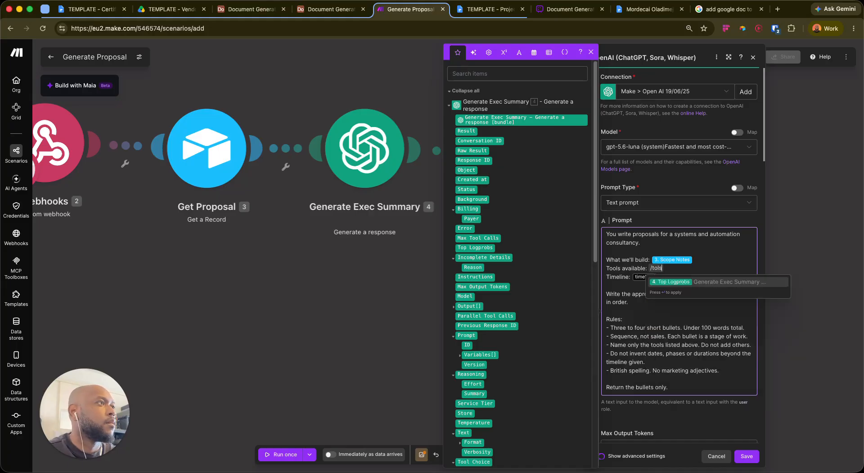
{"action": "key", "text": "BackSpace"}
{"action": "key", "text": "BackSpace"}
{"action": "type", "text": "oo"}
{"action": "key", "text": "Down"}
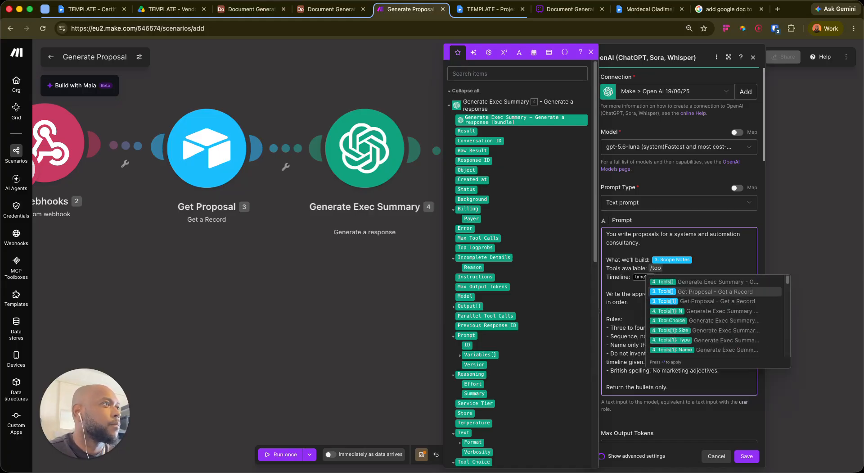
{"action": "key", "text": "Return"}
{"action": "key", "text": "BackSpace"}
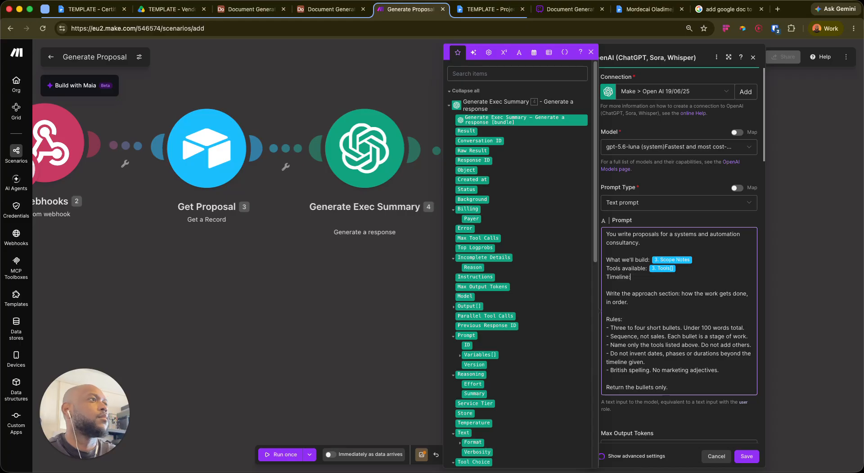
{"action": "type", "text": "/tiem"}
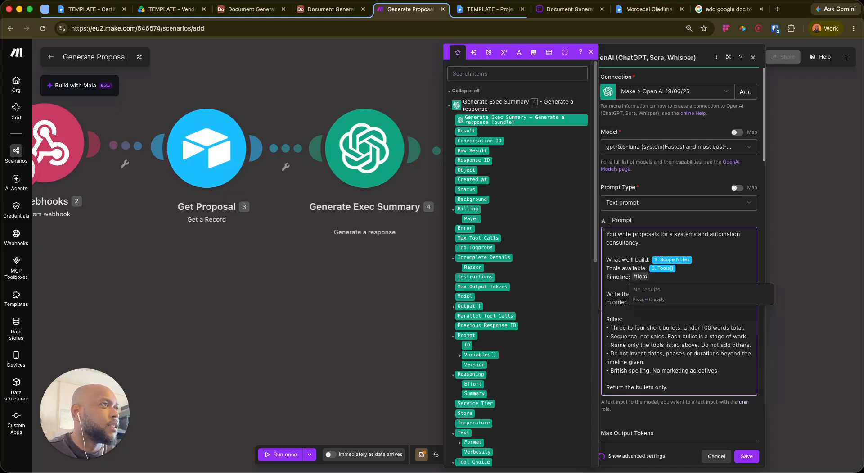
{"action": "key", "text": "BackSpace"}
{"action": "key", "text": "BackSpace"}
{"action": "type", "text": "me"}
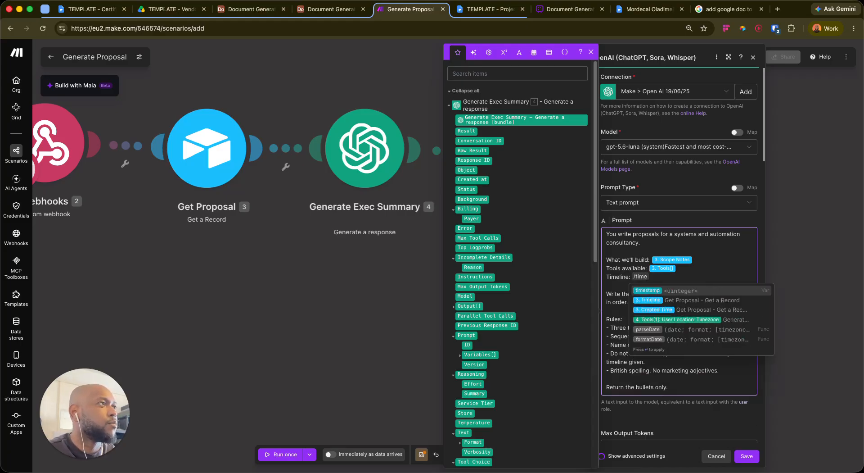
{"action": "key", "text": "Down"}
{"action": "key", "text": "Return"}
Review the finished approach prompt and save the Generate Approach settings
{"action": "scroll", "coordinate": [675, 360], "scroll_direction": "down", "scroll_amount": 4}
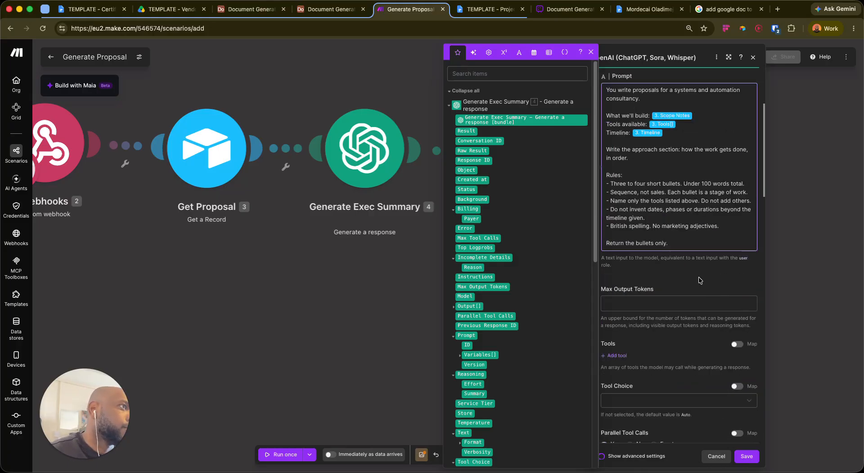
{"action": "scroll", "coordinate": [662, 252], "scroll_direction": "up", "scroll_amount": 2}
{"action": "left_click", "coordinate": [706, 299]}
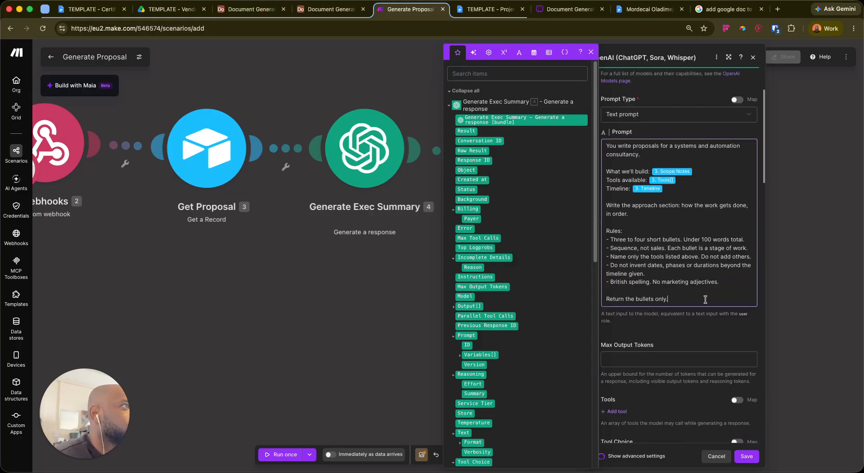
{"action": "scroll", "coordinate": [684, 279], "scroll_direction": "down", "scroll_amount": 1}
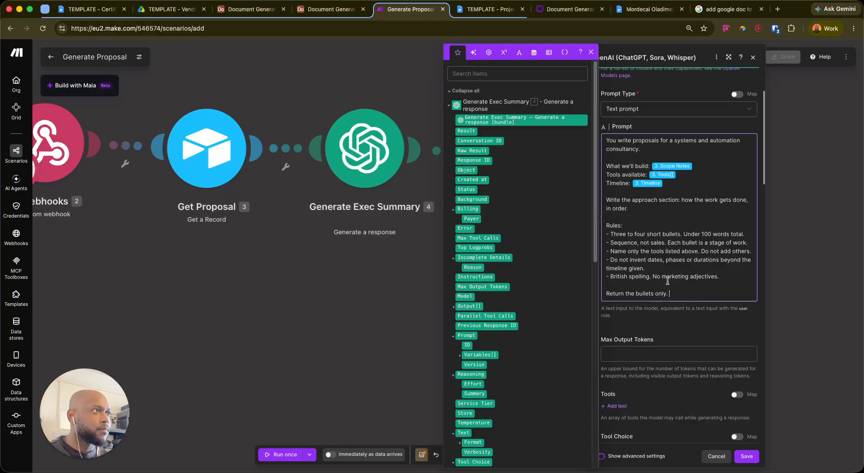
{"action": "scroll", "coordinate": [673, 263], "scroll_direction": "down", "scroll_amount": 2}
{"action": "scroll", "coordinate": [673, 263], "scroll_direction": "down", "scroll_amount": 1}
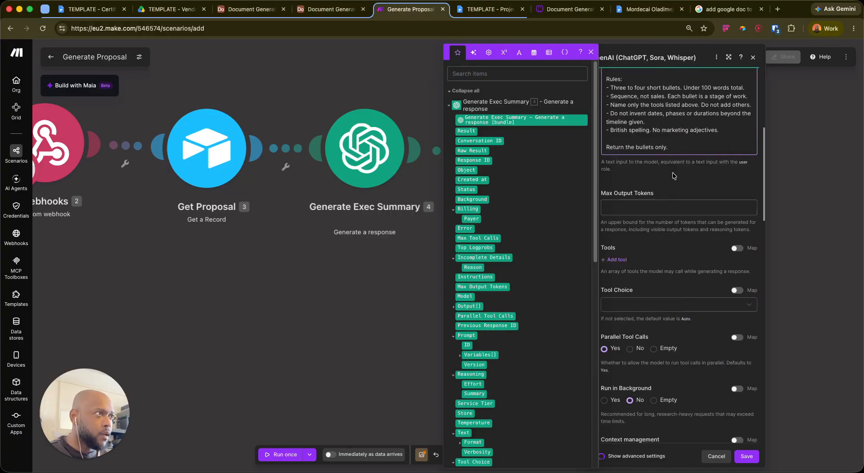
{"action": "scroll", "coordinate": [676, 182], "scroll_direction": "up", "scroll_amount": 3}
{"action": "left_click", "coordinate": [746, 455]}
{"action": "right_click", "coordinate": [364, 138]}
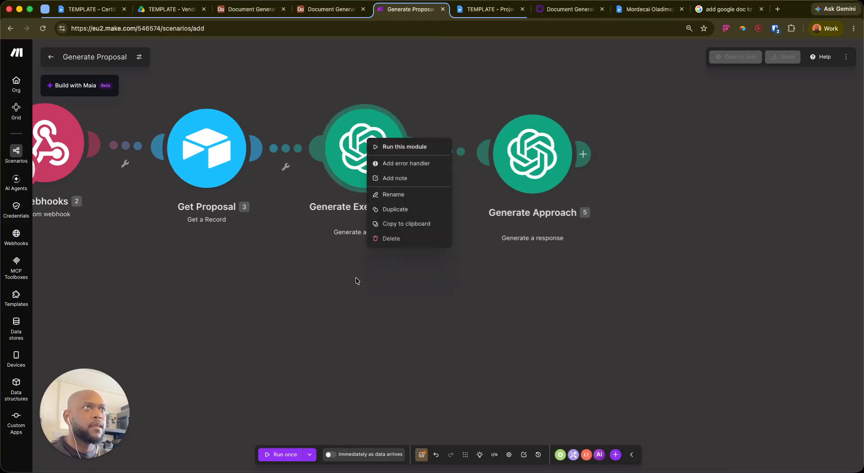
Start a single-module test of Generate Exec Summary and fill Company with Reeve Freight Services
{"action": "left_click", "coordinate": [355, 275]}
{"action": "right_click", "coordinate": [398, 150]}
{"action": "left_click", "coordinate": [405, 154]}
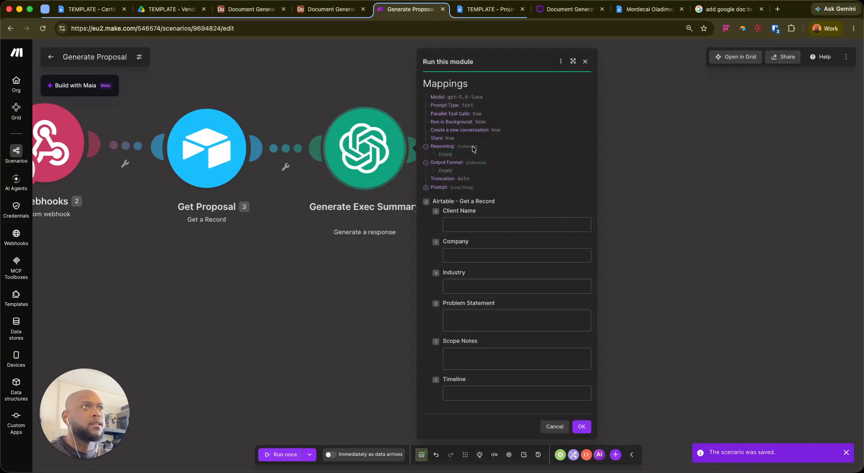
{"action": "left_click", "coordinate": [253, 12]}
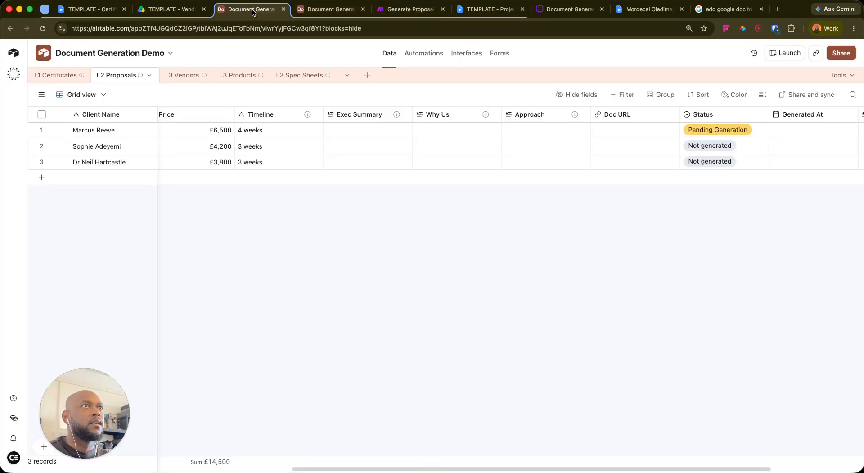
{"action": "scroll", "coordinate": [212, 164], "scroll_direction": "right", "scroll_amount": 3}
{"action": "scroll", "coordinate": [272, 146], "scroll_direction": "left", "scroll_amount": 10}
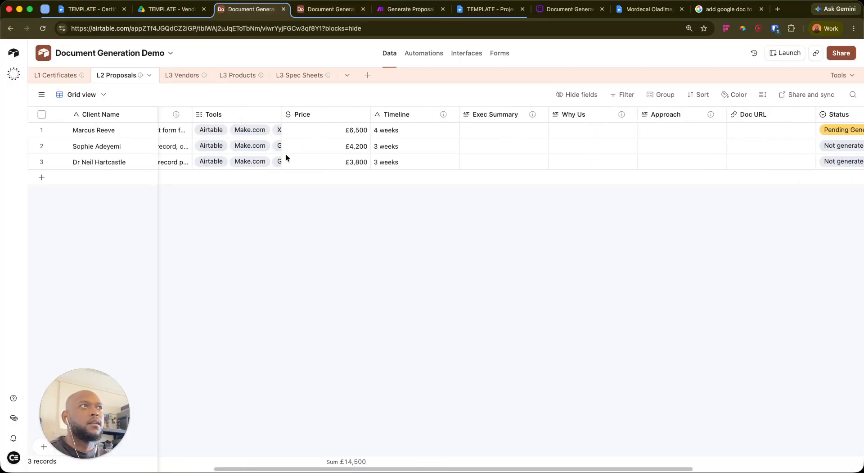
{"action": "left_click", "coordinate": [206, 130]}
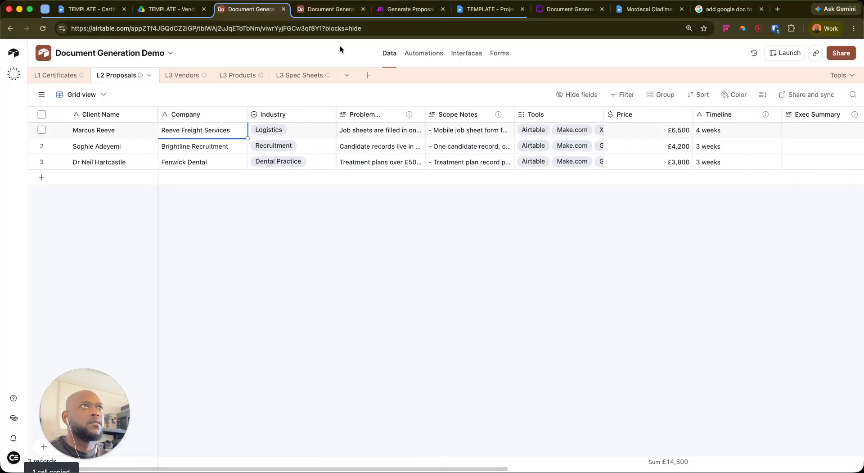
{"action": "left_click", "coordinate": [408, 9]}
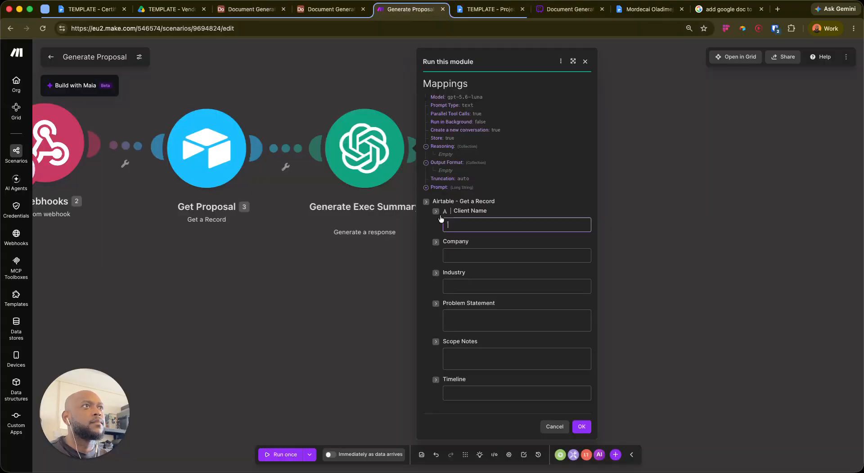
{"action": "left_click", "coordinate": [482, 252]}
{"action": "type", "text": "Reeve Freight Services"}
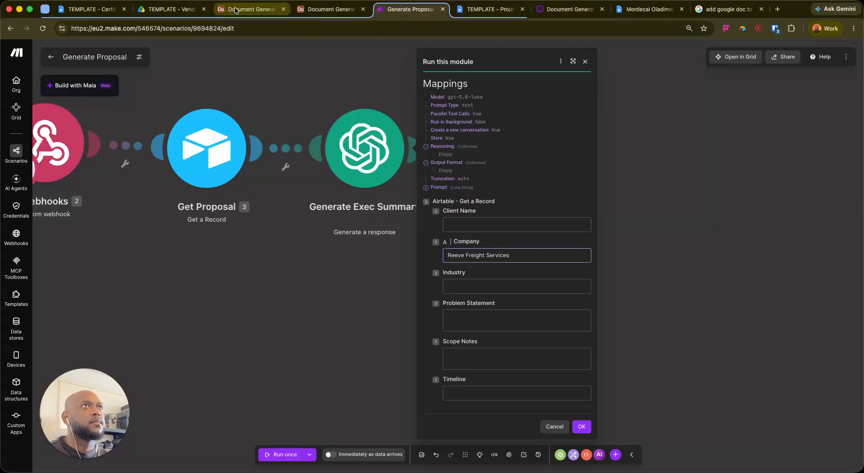
Fill in the client's name and set Industry to Logistics
{"action": "left_click", "coordinate": [250, 9]}
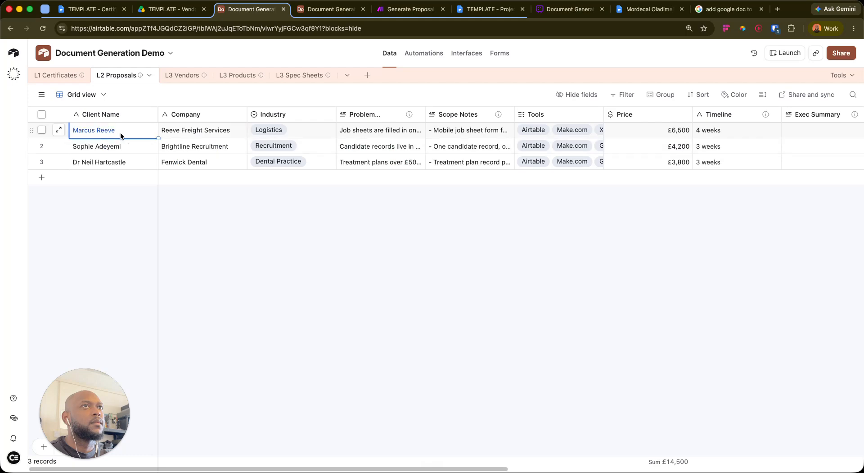
{"action": "left_click", "coordinate": [408, 9]}
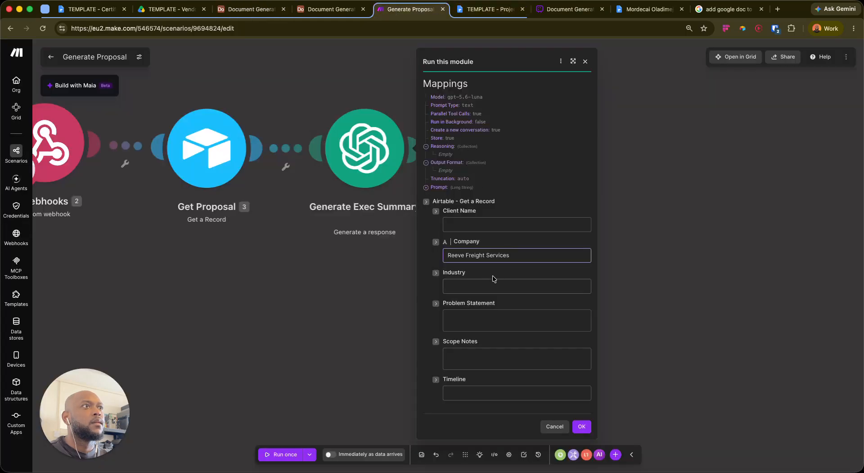
{"action": "left_click", "coordinate": [491, 225]}
{"action": "left_click", "coordinate": [249, 9]}
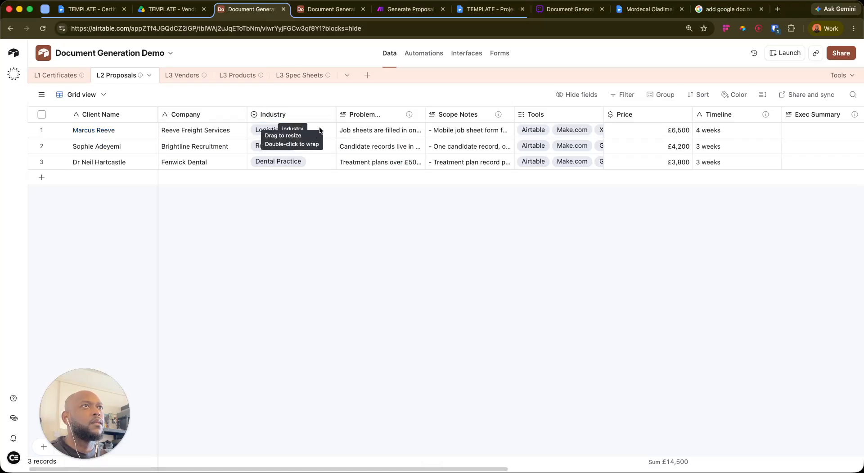
{"action": "left_click", "coordinate": [407, 9]}
{"action": "left_click", "coordinate": [509, 281]}
{"action": "type", "text": "Logistics"}
{"action": "key", "text": "Tab"}
Paste row 1's problem text into the Problem Statement field
{"action": "left_click", "coordinate": [250, 9]}
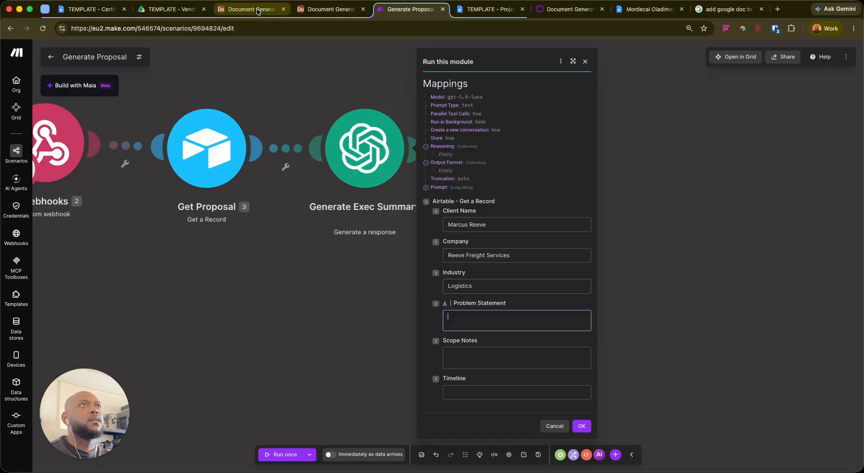
{"action": "left_click", "coordinate": [399, 134]}
{"action": "key", "text": "ctrl+c"}
{"action": "left_click", "coordinate": [306, 12]}
{"action": "left_click", "coordinate": [266, 16]}
{"action": "left_click", "coordinate": [434, 11]}
{"action": "left_click", "coordinate": [481, 315]}
{"action": "key", "text": "ctrl+v"}
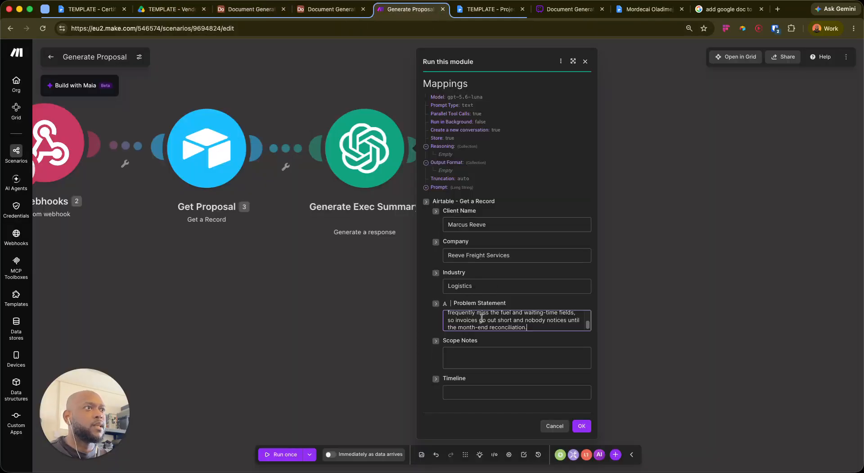
Paste row 1's scope notes and the 4 weeks timeline into their test fields
{"action": "left_click", "coordinate": [252, 10]}
{"action": "left_click", "coordinate": [463, 129]}
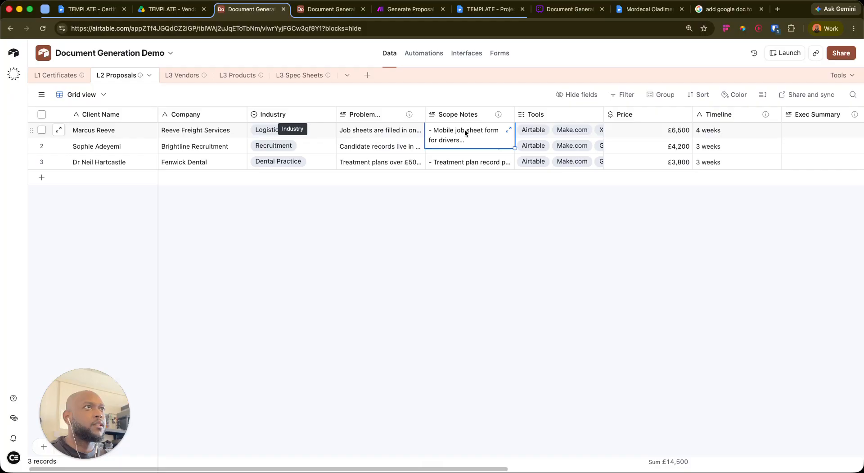
{"action": "key", "text": "ctrl+Tab"}
{"action": "key", "text": "ctrl+Tab"}
{"action": "left_click", "coordinate": [495, 358]}
{"action": "key", "text": "ctrl+v"}
{"action": "key", "text": "ctrl+shift+Tab"}
{"action": "key", "text": "ctrl+shift+Tab"}
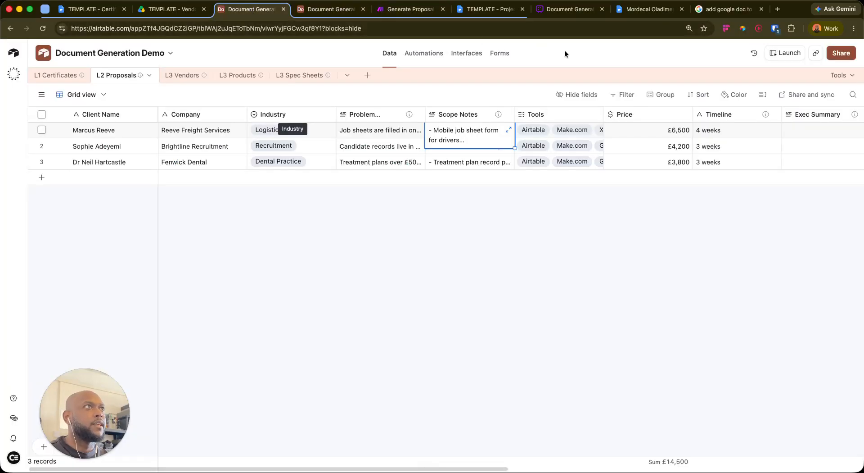
{"action": "left_click", "coordinate": [720, 133]}
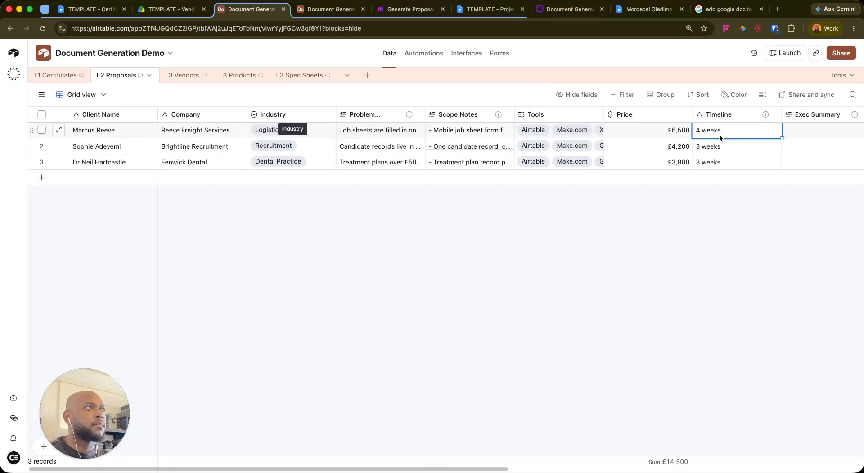
{"action": "key", "text": "ctrl+Tab"}
{"action": "key", "text": "ctrl+Tab"}
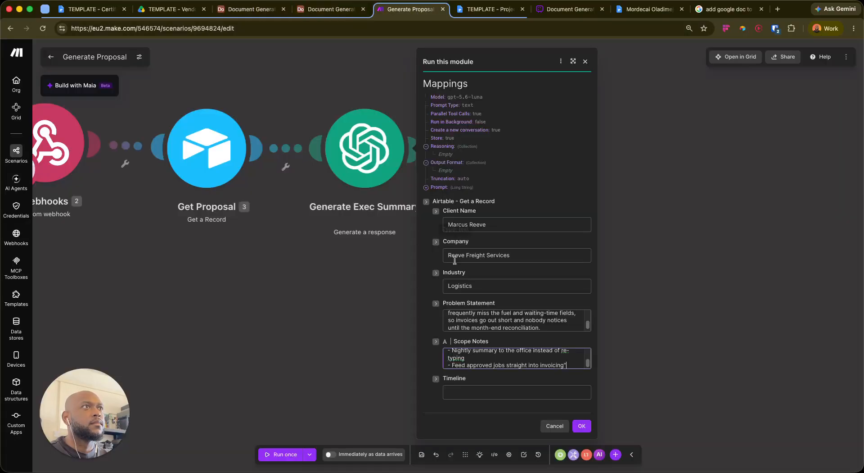
{"action": "left_click", "coordinate": [477, 392]}
{"action": "key", "text": "ctrl+v"}
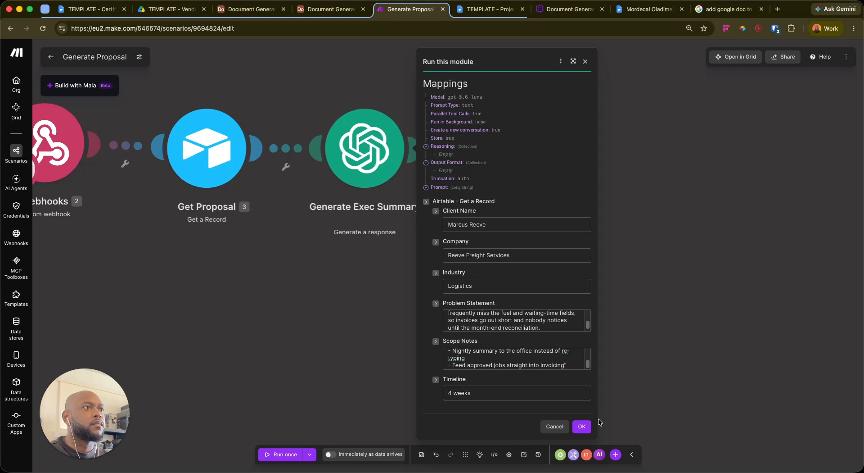
Run the test and read the returned executive summary for Reeve Freight Services
{"action": "left_click", "coordinate": [582, 426]}
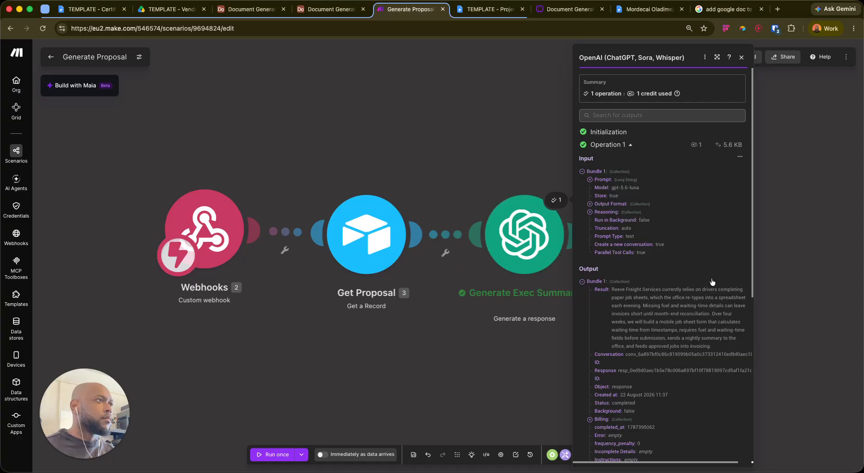
{"action": "left_click", "coordinate": [331, 9]}
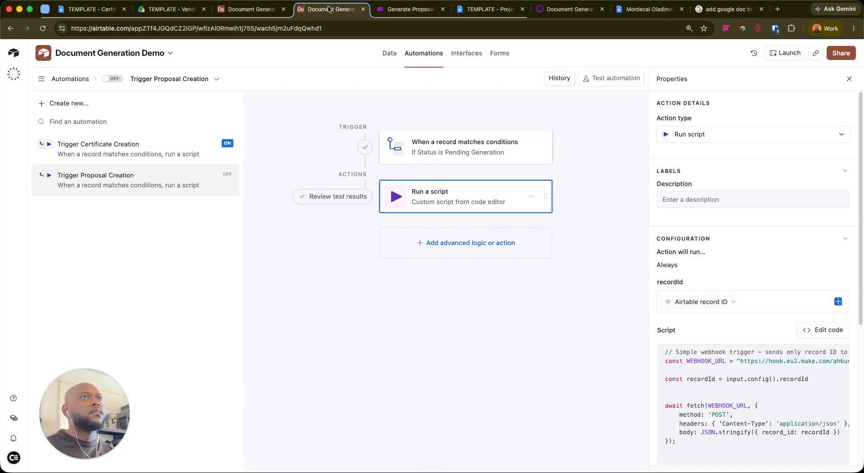
{"action": "left_click", "coordinate": [252, 9]}
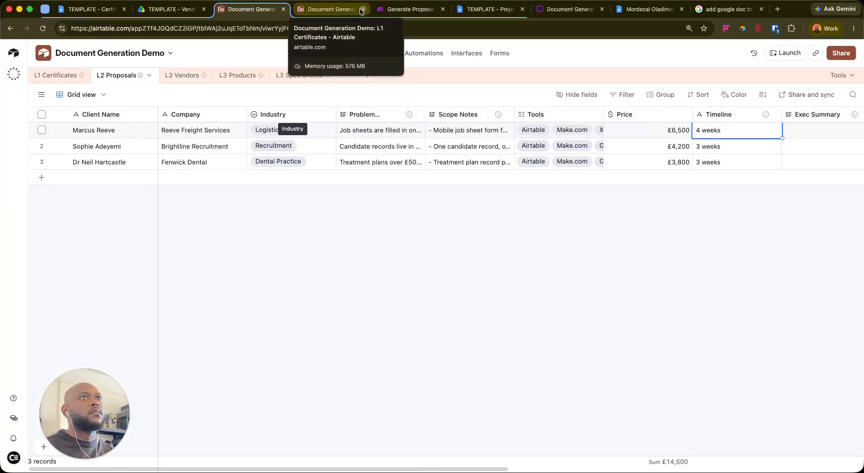
{"action": "left_click", "coordinate": [434, 10]}
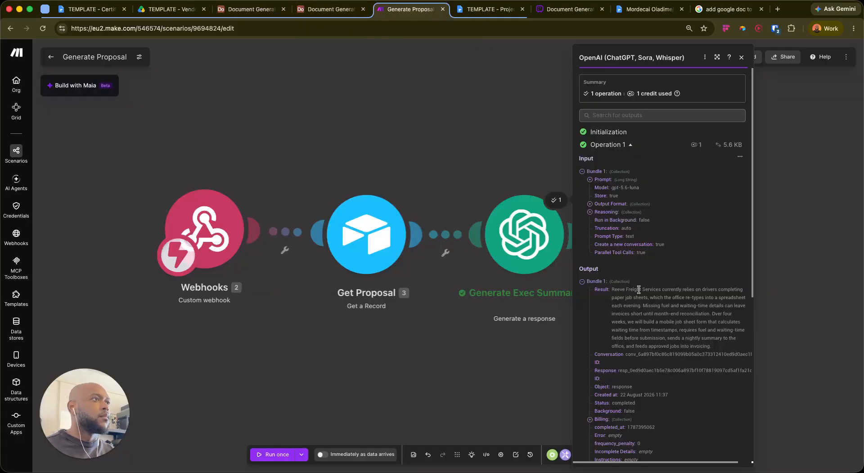
{"action": "scroll", "coordinate": [655, 312], "scroll_direction": "right", "scroll_amount": 2}
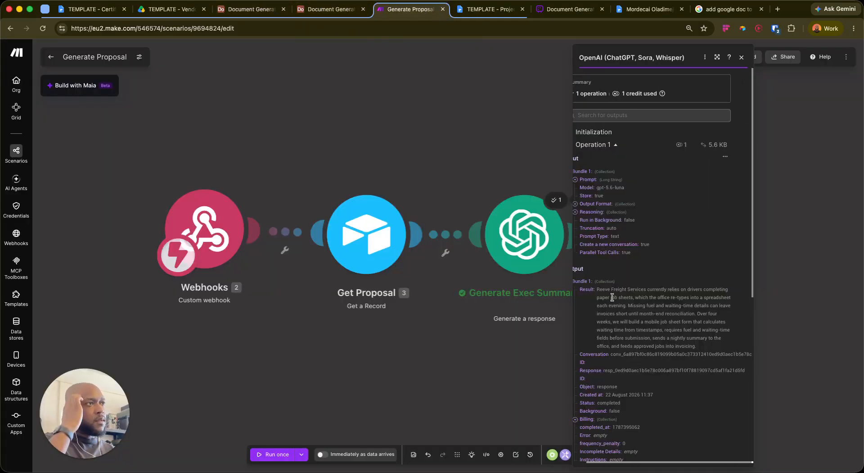
{"action": "key", "text": "super+minus"}
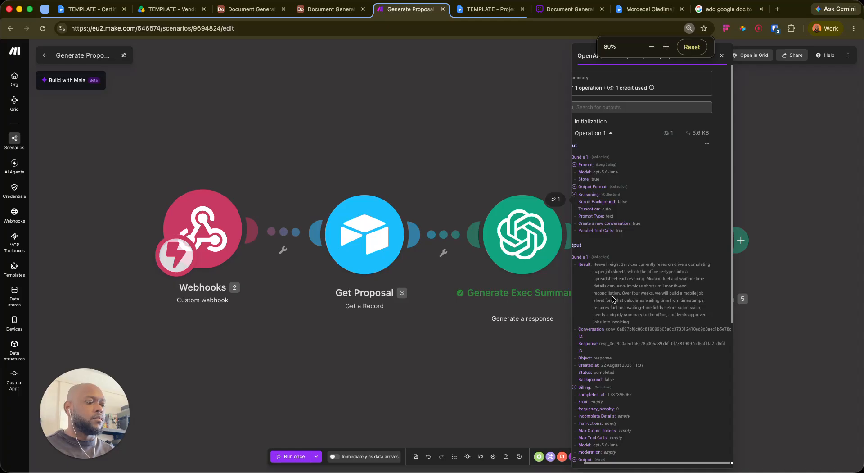
{"action": "key", "text": "super+equal"}
{"action": "key", "text": "super+equal"}
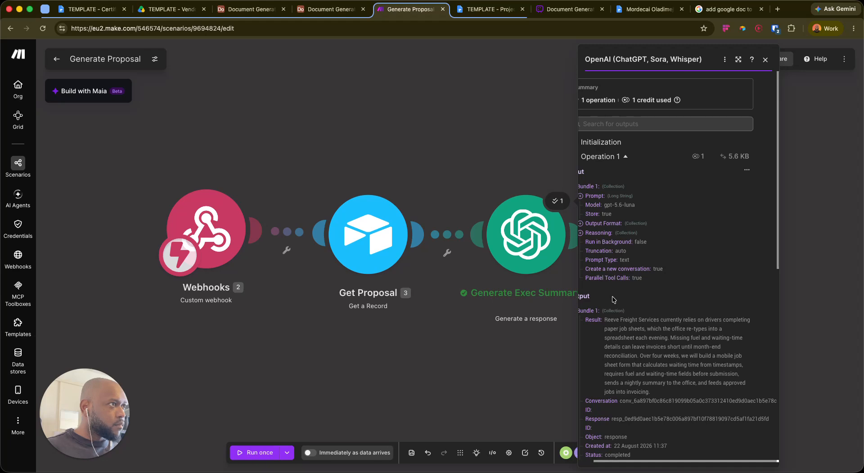
Start a standalone test run of Generate Approach and paste the scope notes into Scope Notes
{"action": "left_click", "coordinate": [466, 391]}
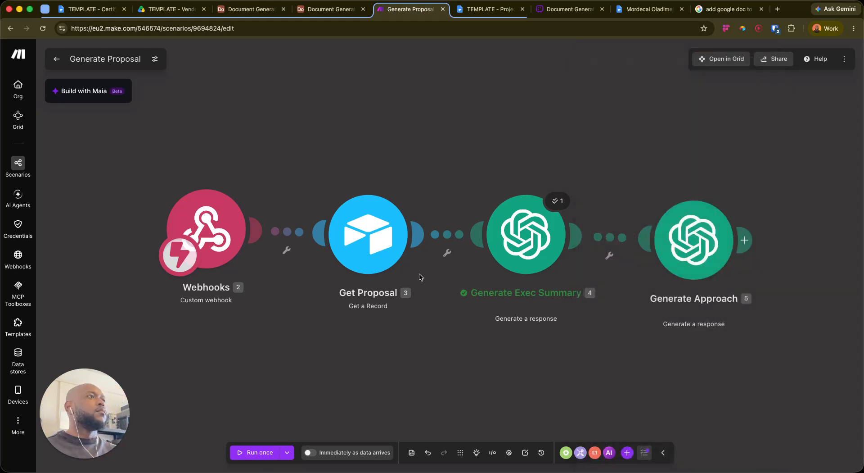
{"action": "scroll", "coordinate": [473, 292], "scroll_direction": "right", "scroll_amount": 5}
{"action": "scroll", "coordinate": [473, 292], "scroll_direction": "down", "scroll_amount": 2}
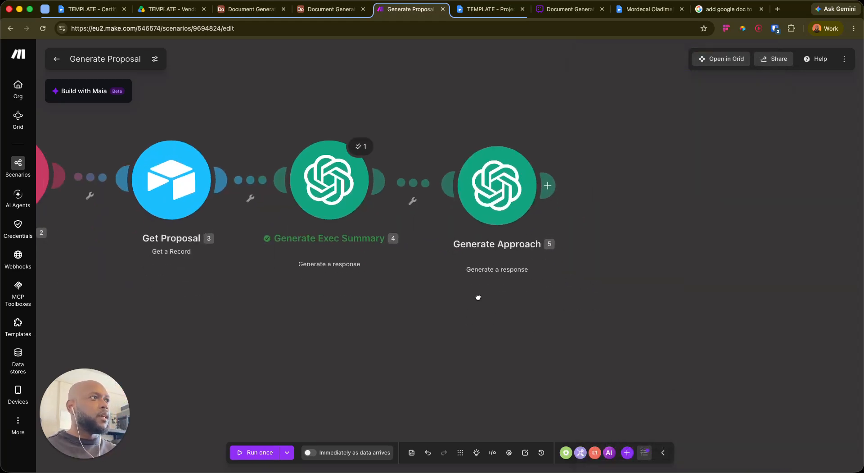
{"action": "right_click", "coordinate": [501, 166]}
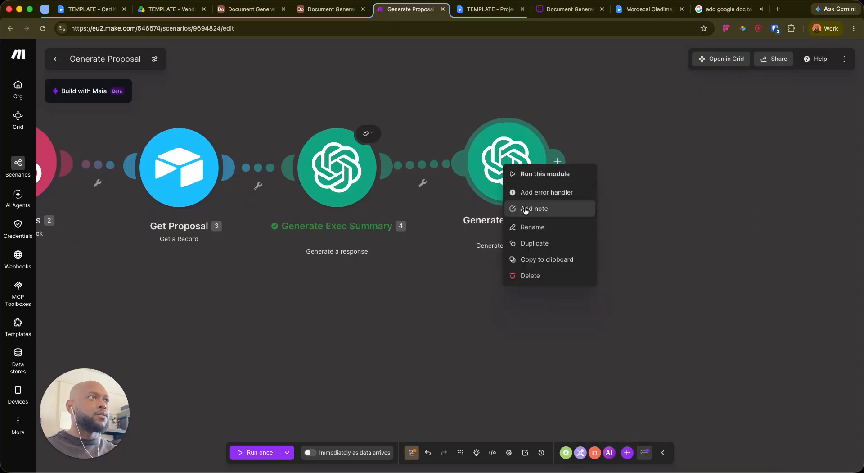
{"action": "left_click", "coordinate": [540, 174]}
{"action": "left_click", "coordinate": [628, 250]}
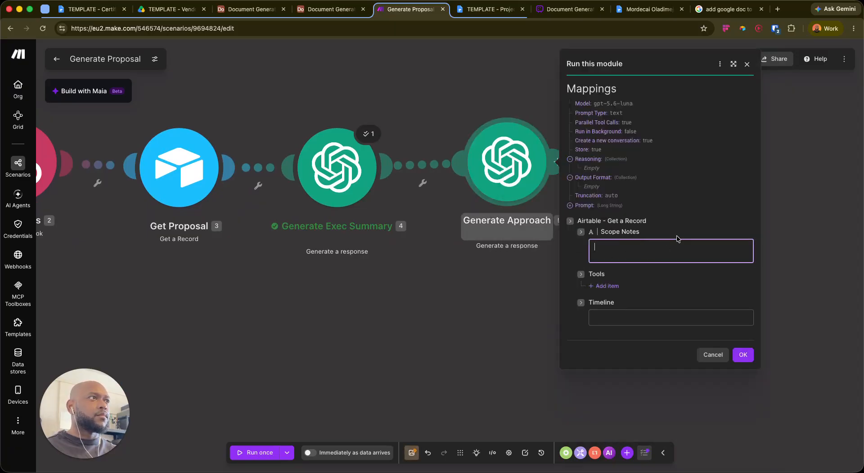
{"action": "key", "text": "super+shift+c"}
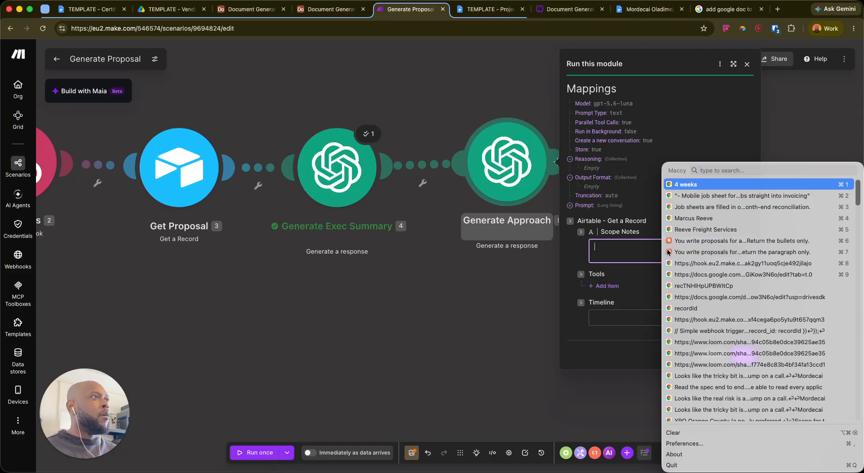
{"action": "key", "text": "Down"}
{"action": "key", "text": "Return"}
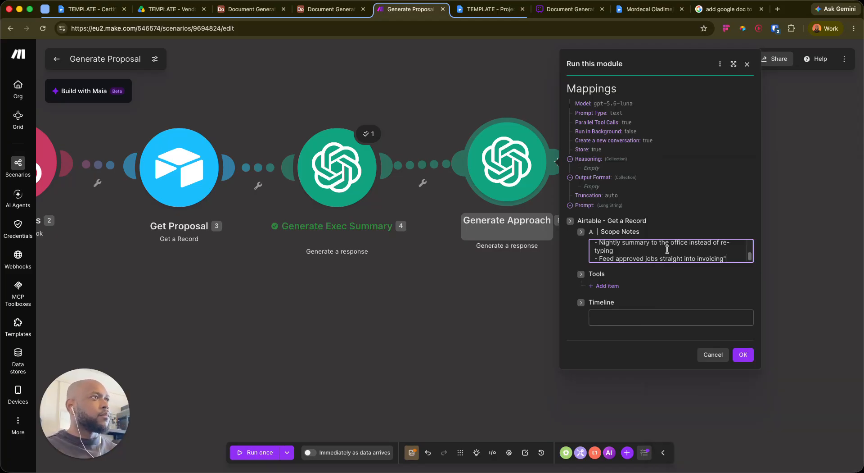
Fill the Timeline test value with the first proposal's '4 weeks'
{"action": "left_click", "coordinate": [241, 17]}
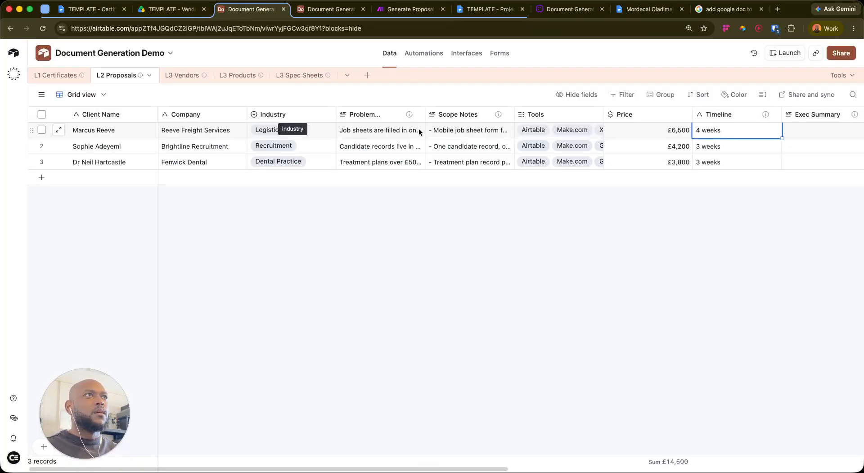
{"action": "left_click", "coordinate": [320, 9]}
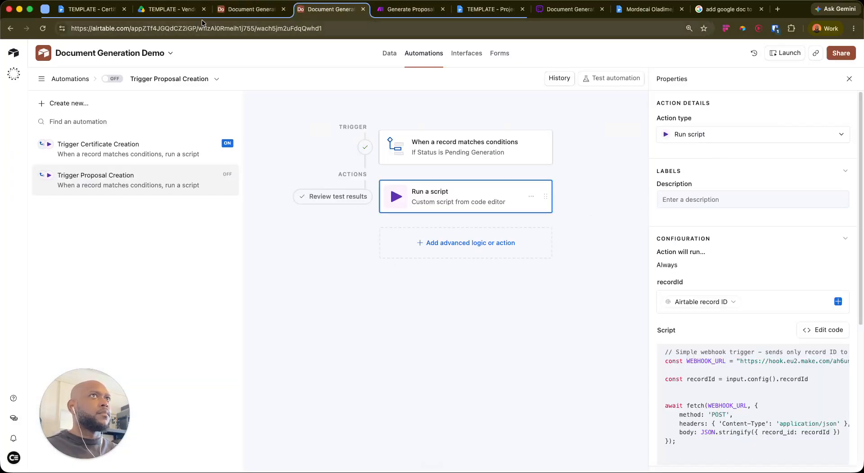
{"action": "left_click", "coordinate": [405, 9]}
{"action": "left_click", "coordinate": [612, 287]}
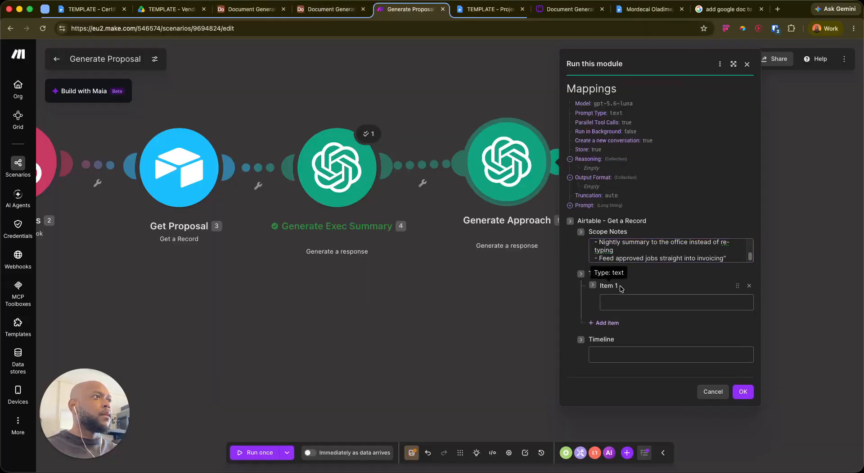
{"action": "left_click", "coordinate": [749, 285]}
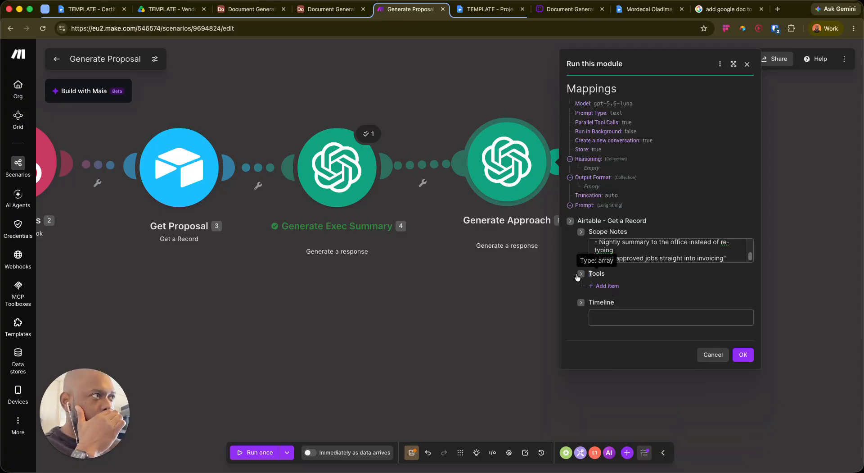
{"action": "left_click", "coordinate": [622, 317]}
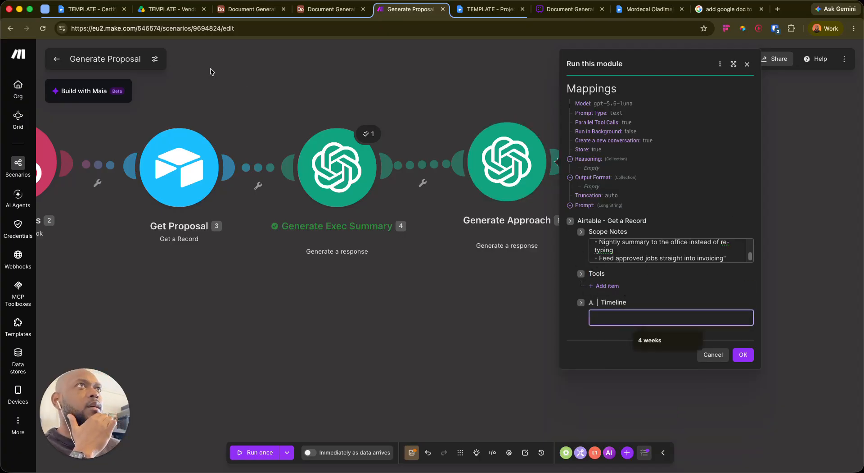
{"action": "left_click", "coordinate": [253, 13]}
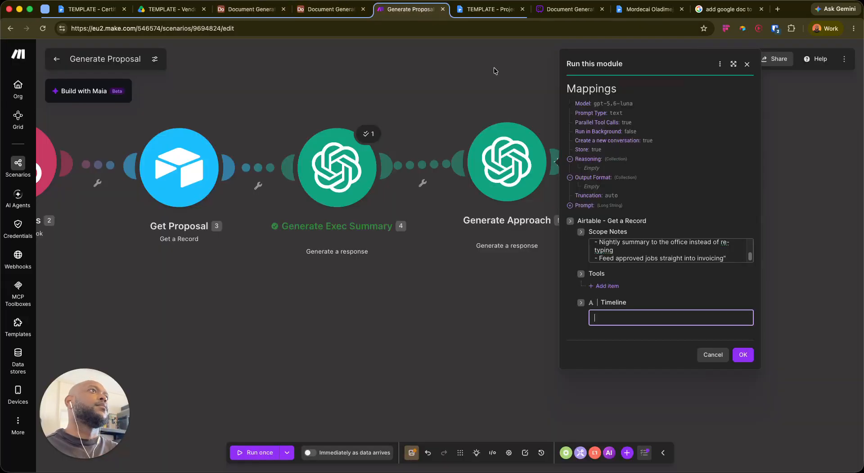
{"action": "left_click", "coordinate": [409, 9]}
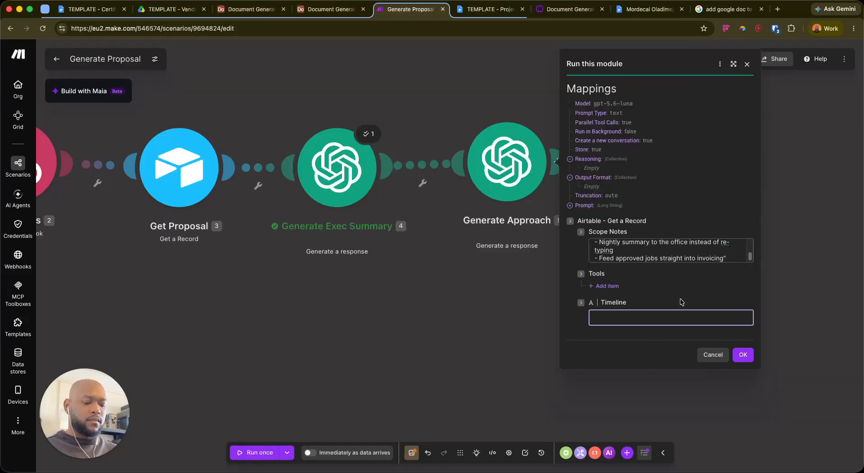
{"action": "key", "text": "super+shift+c"}
{"action": "key", "text": "Down"}
{"action": "key", "text": "Return"}
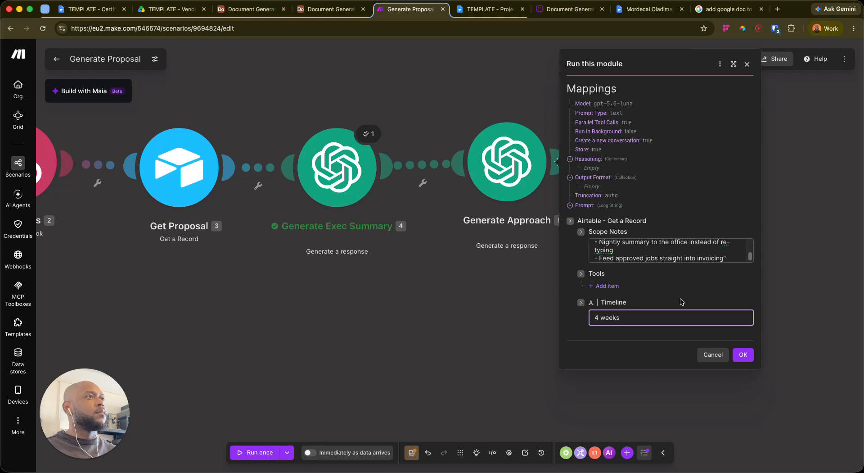
{"action": "left_click", "coordinate": [620, 285]}
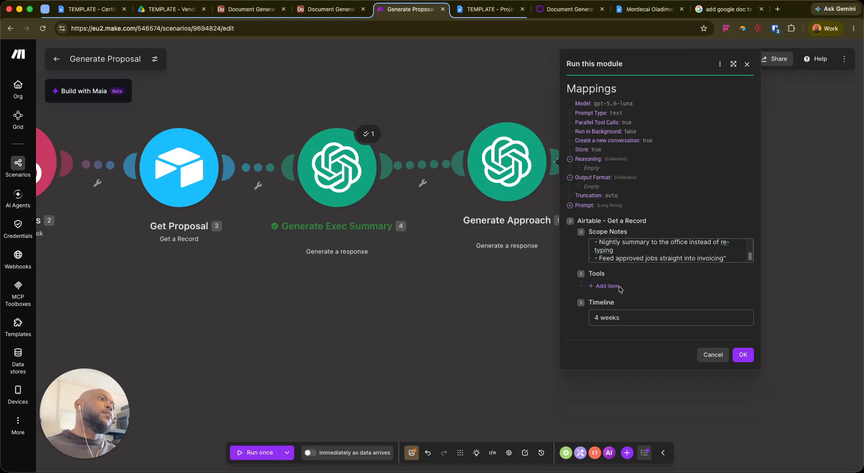
Add a Tools item 'Airtable, Make.com, Xero' from Airtable and run the module
{"action": "left_click", "coordinate": [623, 286]}
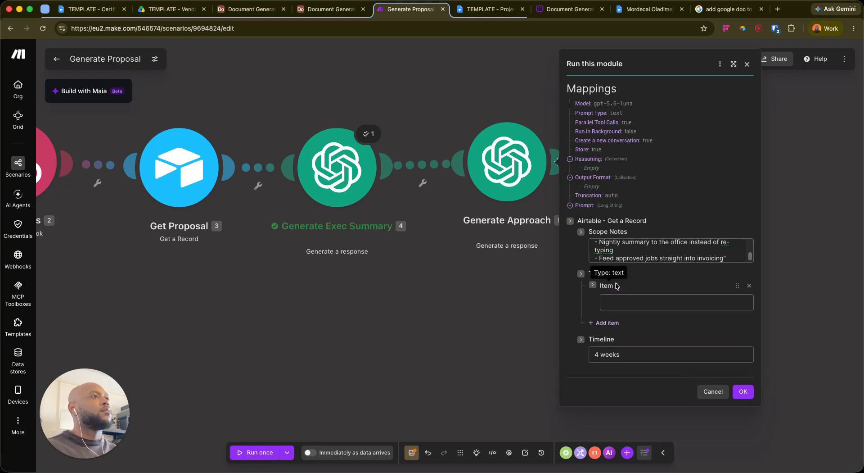
{"action": "left_click", "coordinate": [644, 307]}
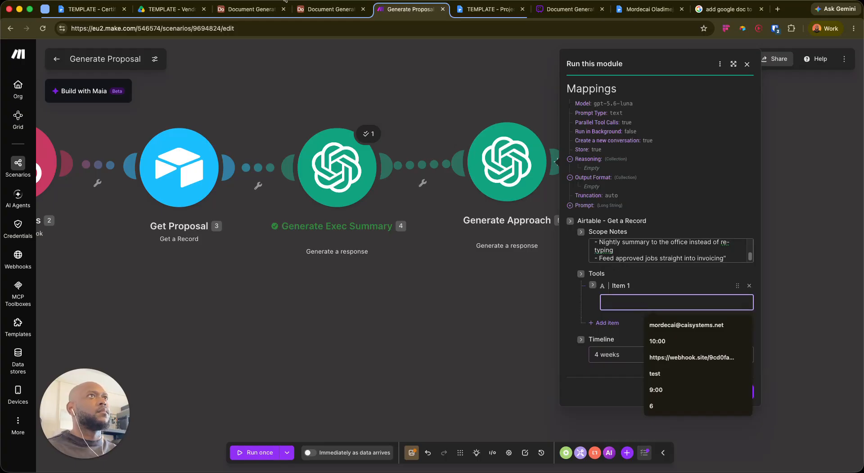
{"action": "left_click", "coordinate": [255, 9]}
{"action": "left_click", "coordinate": [331, 9]}
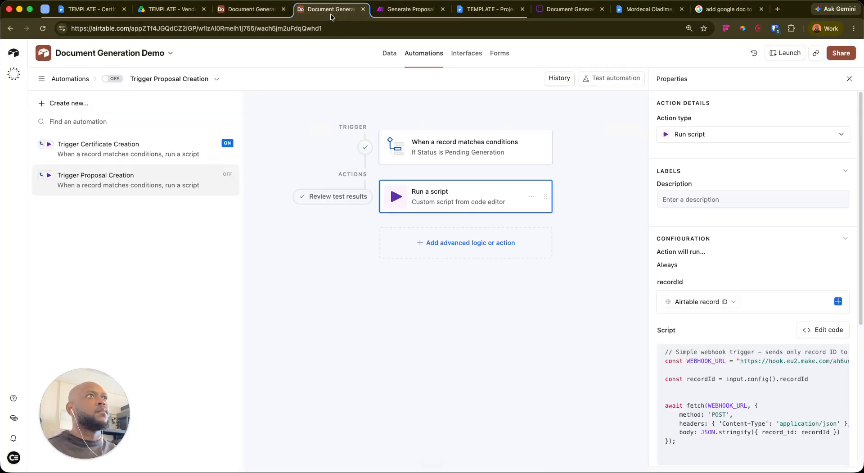
{"action": "left_click", "coordinate": [255, 9]}
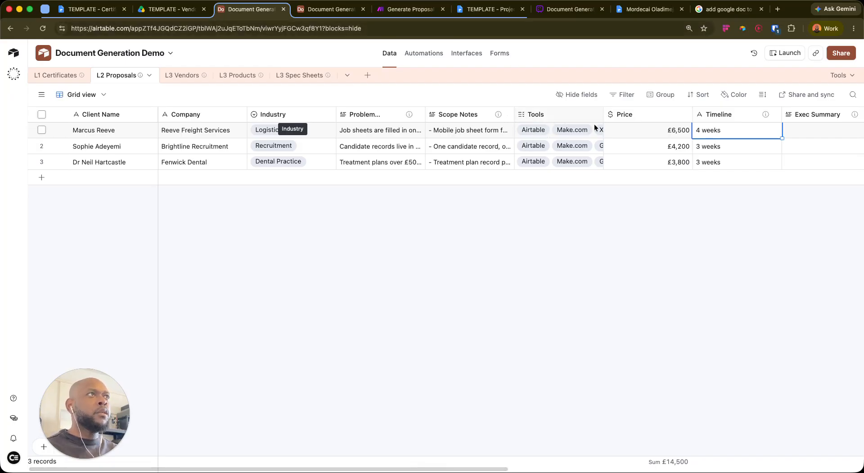
{"action": "left_click", "coordinate": [557, 131]}
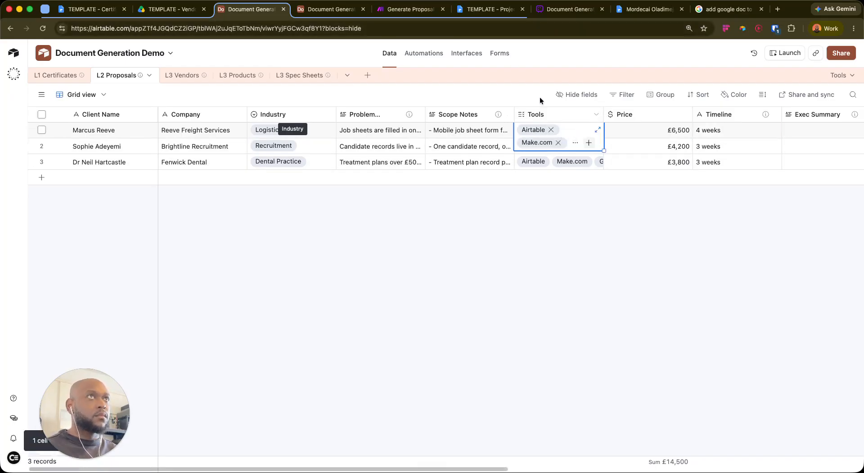
{"action": "left_click", "coordinate": [410, 9]}
{"action": "key", "text": "super+v"}
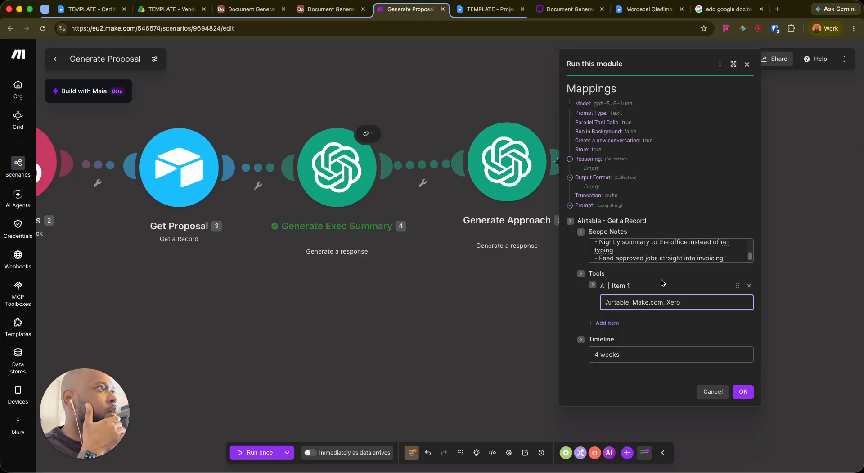
{"action": "scroll", "coordinate": [661, 252], "scroll_direction": "down", "scroll_amount": 1}
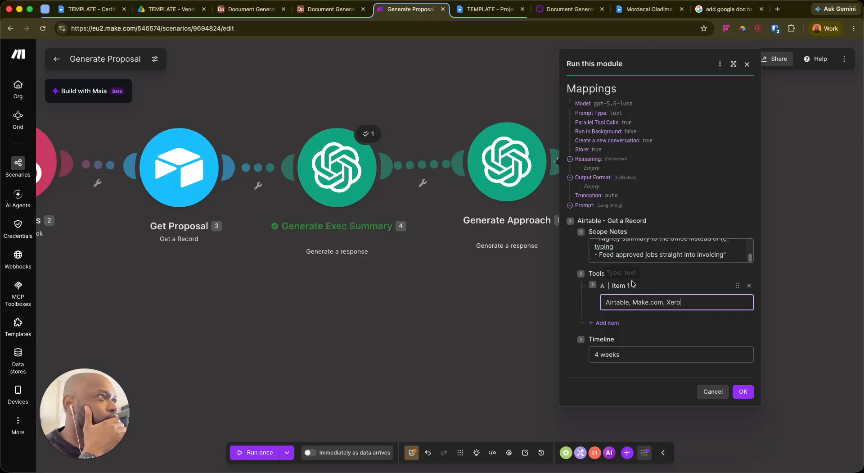
{"action": "left_click", "coordinate": [743, 391]}
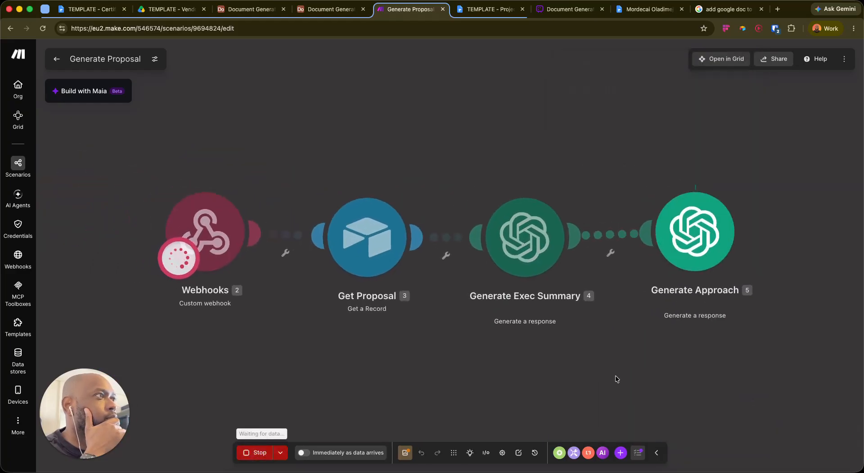
{"action": "left_click_drag", "start_coordinate": [622, 381], "coordinate": [557, 344]}
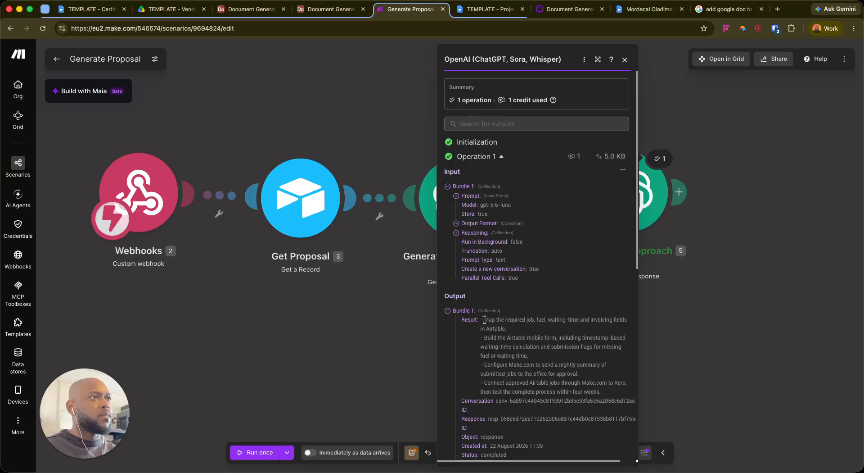
Close the output details, duplicate Generate Approach, and open the new copy's settings
{"action": "scroll", "coordinate": [497, 348], "scroll_direction": "down", "scroll_amount": 2}
{"action": "scroll", "coordinate": [498, 348], "scroll_direction": "down", "scroll_amount": 5}
{"action": "scroll", "coordinate": [517, 232], "scroll_direction": "up", "scroll_amount": 8}
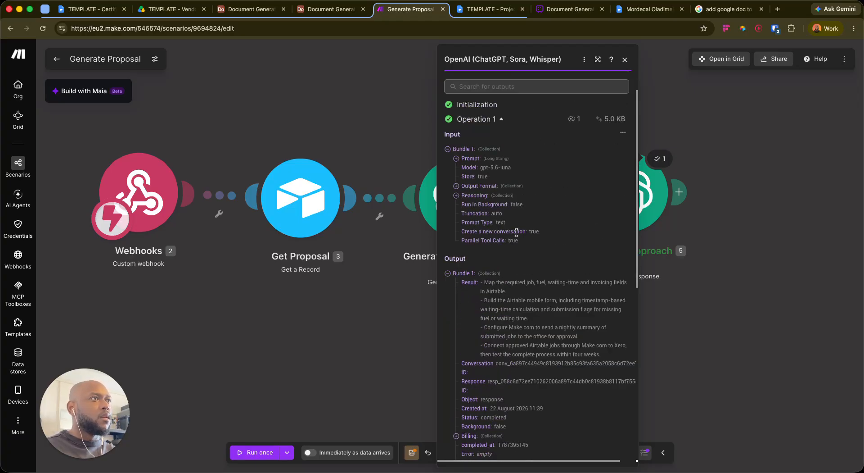
{"action": "left_click", "coordinate": [682, 341]}
{"action": "right_click", "coordinate": [623, 193]}
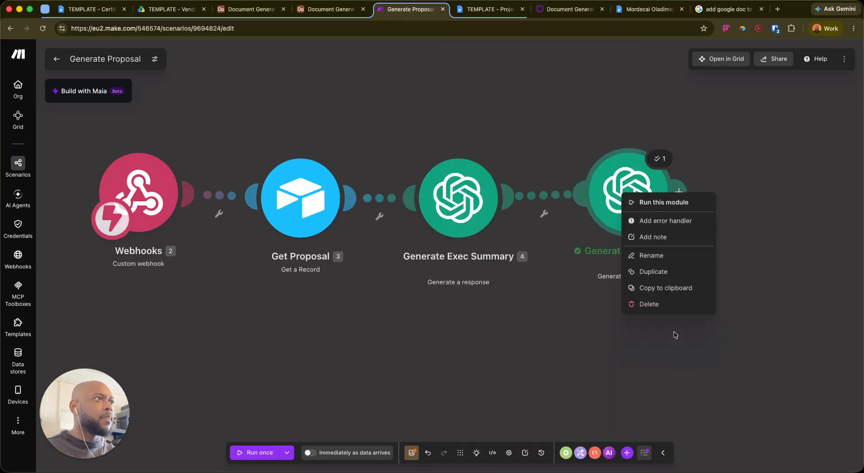
{"action": "left_click", "coordinate": [651, 273]}
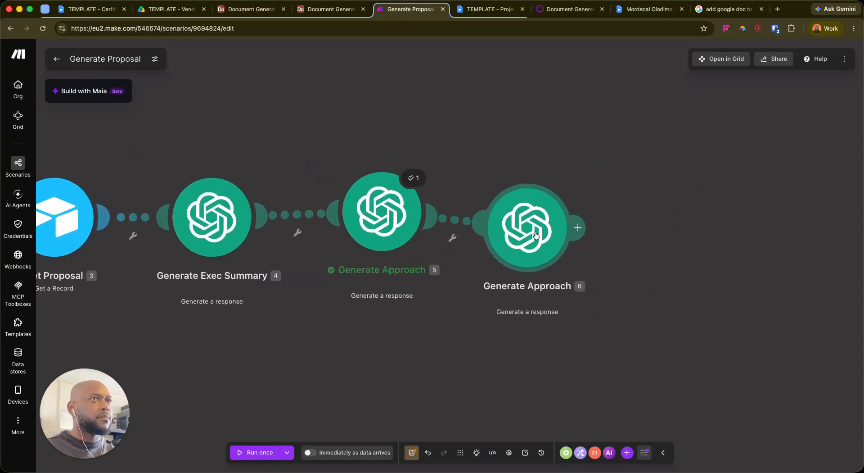
{"action": "left_click", "coordinate": [585, 214]}
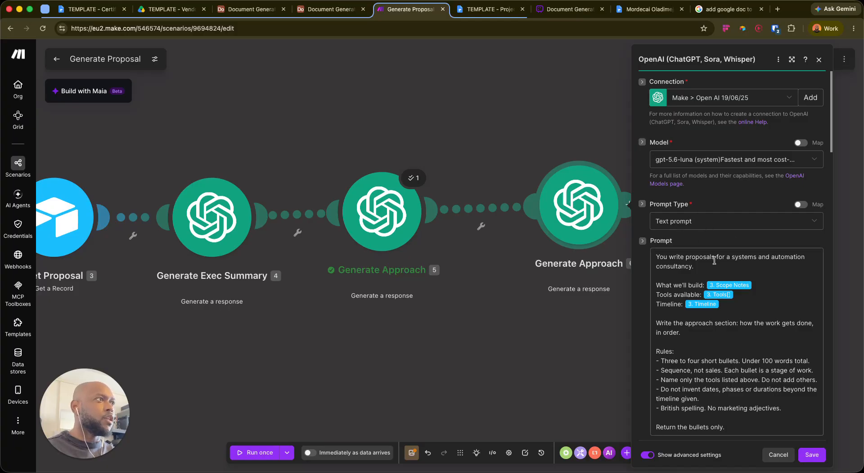
Rename the copied module to 'Generate Why us'
{"action": "right_click", "coordinate": [594, 207]}
{"action": "left_click", "coordinate": [603, 281]}
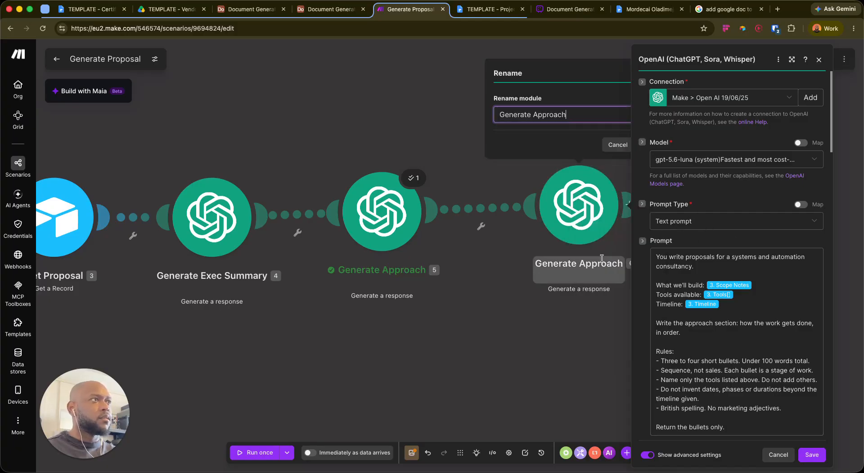
{"action": "key", "text": "alt+BackSpace"}
{"action": "type", "text": "Why us"}
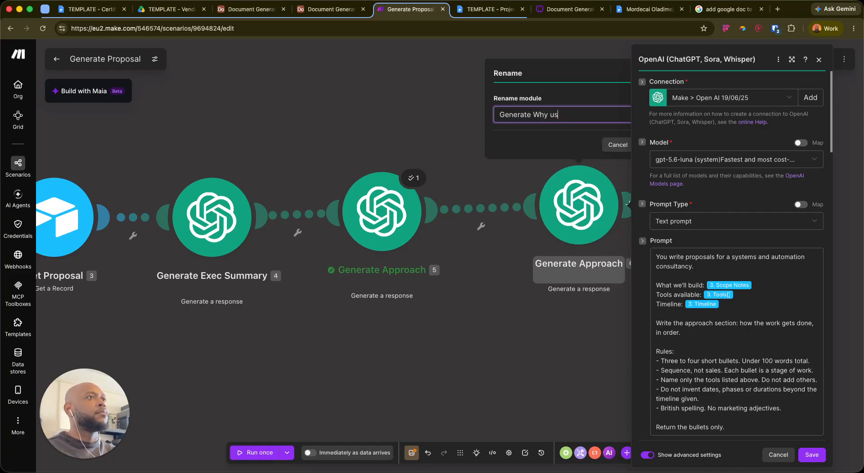
{"action": "key", "text": "Return"}
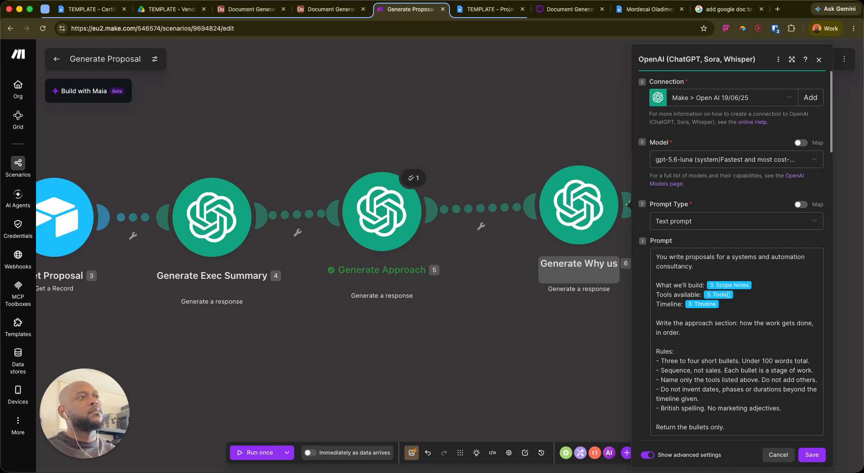
{"action": "key", "text": "super+Tab"}
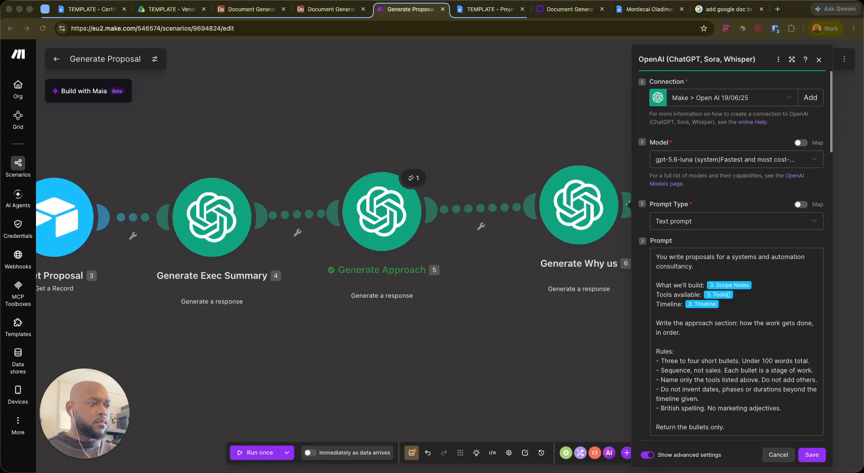
Replace the existing approach prompt text with the why-us prompt
{"action": "scroll", "coordinate": [697, 289], "scroll_direction": "down", "scroll_amount": 6}
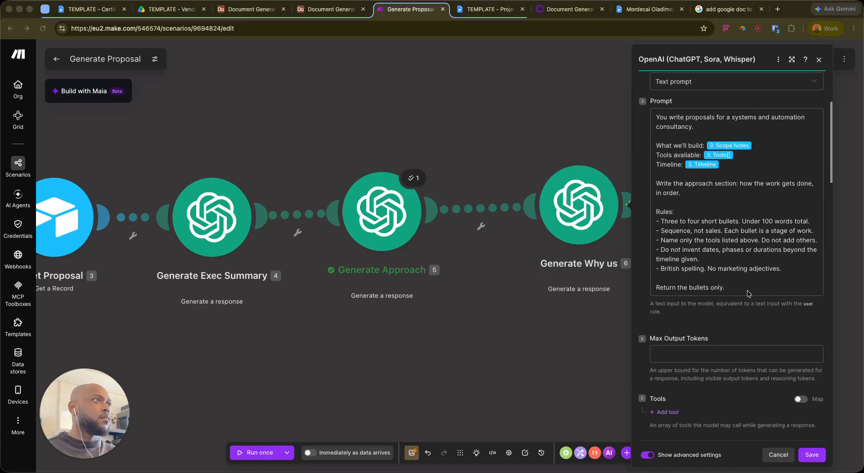
{"action": "mouse_move", "coordinate": [657, 114]}
{"action": "left_mouse_down"}
{"action": "mouse_move", "coordinate": [783, 286]}
{"action": "mouse_move", "coordinate": [658, 275]}
{"action": "mouse_move", "coordinate": [651, 121]}
{"action": "left_mouse_up"}
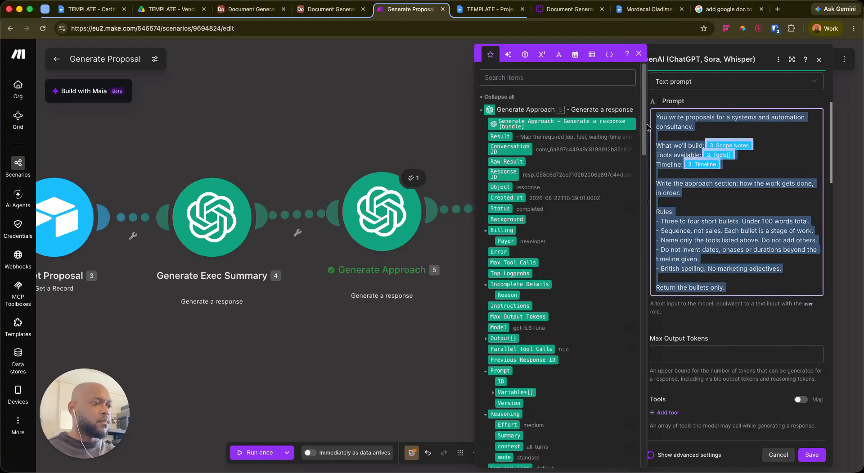
{"action": "type", "text": "You write proposals for caisystems, a systems and automation consultancy.  Their problem: problem_statement Industry: industry Tools: tools  Write the \"why us\" section. 50 to 70 words.  Rules: - Tie it to this specific problem. Generic capability statements are a fail. - Invent nothing. No client counts, no years in business, no named clients,   no awards, no percentages, no case studies. - If you cannot say something specific and true from the inputs above,   say less rather than filling space. - British spelling. No superlatives.  Return the paragraph only."}
{"action": "scroll", "coordinate": [718, 149], "scroll_direction": "up", "scroll_amount": 1}
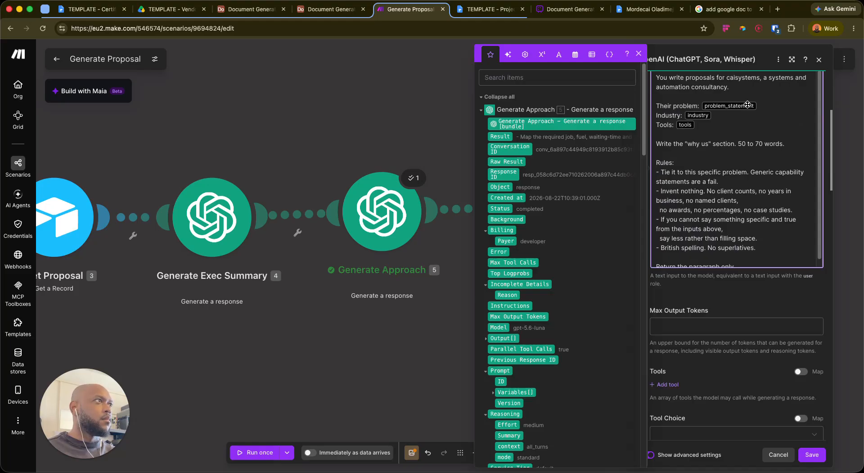
Map the record's Problem Statement, Industry and Tools fields into the prompt placeholders
{"action": "key", "text": "BackSpace"}
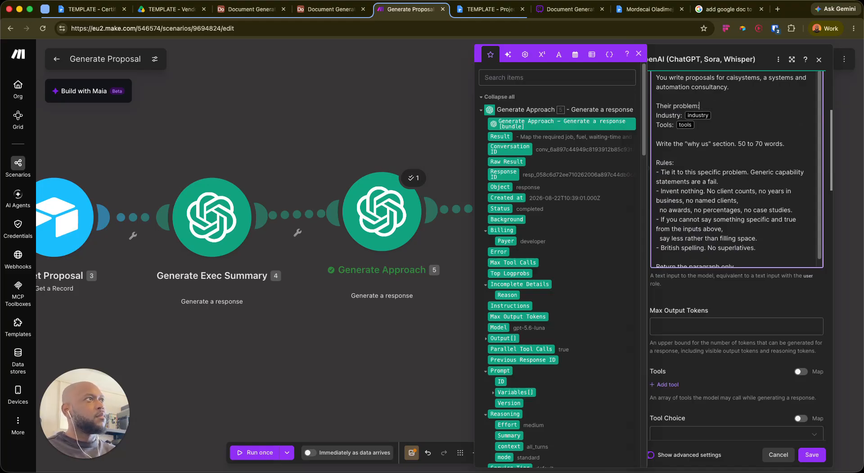
{"action": "type", "text": "/pro"}
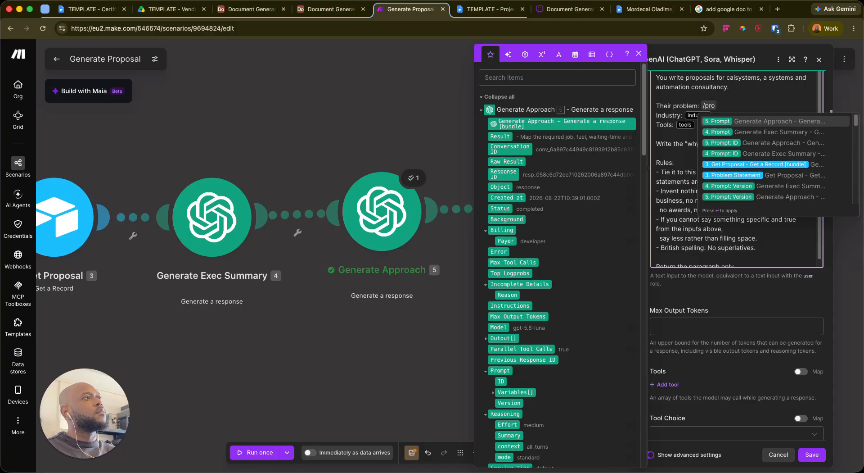
{"action": "type", "text": "blem"}
{"action": "key", "text": "Return"}
{"action": "key", "text": "BackSpace"}
{"action": "type", "text": "/"}
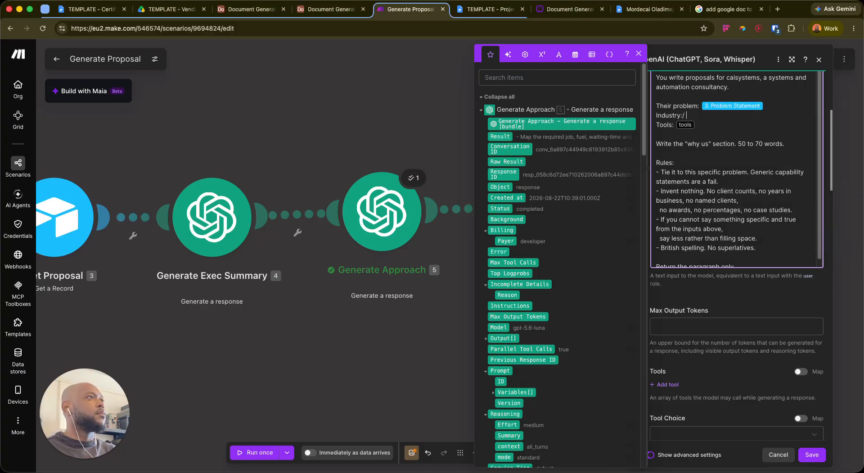
{"action": "type", "text": "/indu"}
{"action": "key", "text": "Return"}
{"action": "key", "text": "BackSpace"}
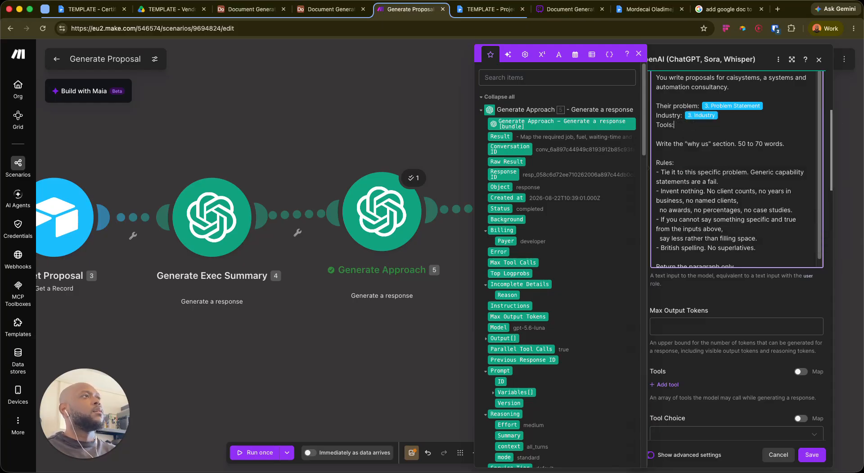
{"action": "type", "text": "/tool"}
{"action": "key", "text": "Return"}
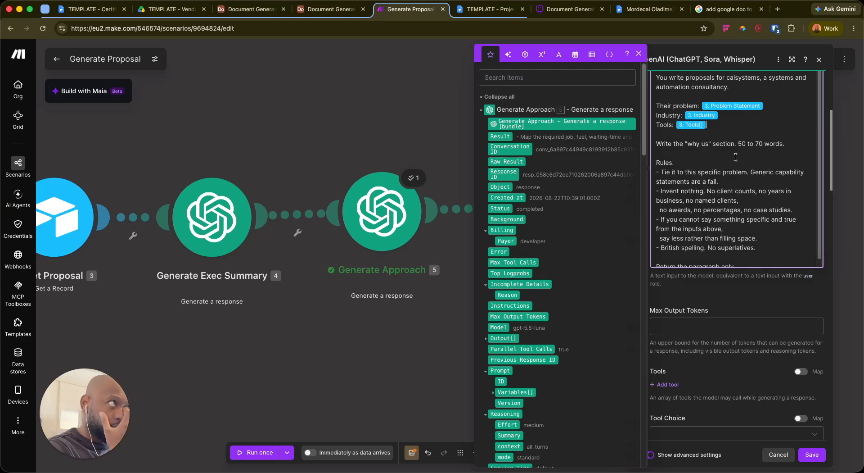
Save the Generate Why us module and verify its name
{"action": "scroll", "coordinate": [702, 184], "scroll_direction": "down", "scroll_amount": 1}
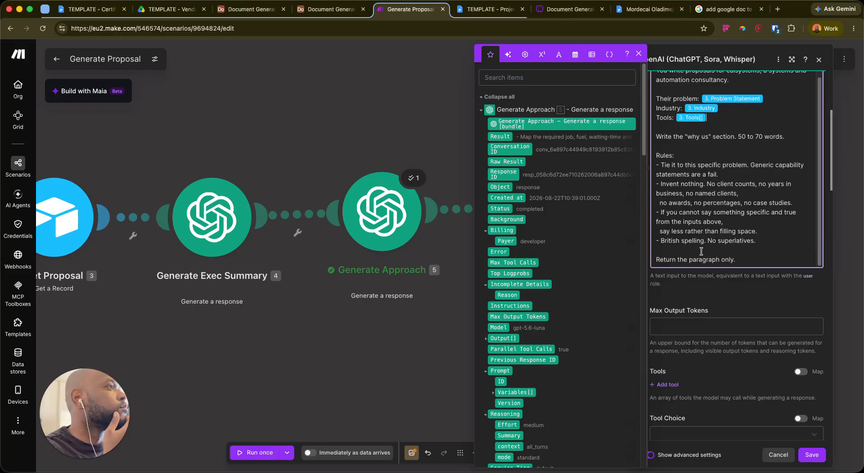
{"action": "scroll", "coordinate": [701, 251], "scroll_direction": "down", "scroll_amount": 2}
{"action": "scroll", "coordinate": [720, 261], "scroll_direction": "up", "scroll_amount": 5}
{"action": "scroll", "coordinate": [747, 264], "scroll_direction": "down", "scroll_amount": 15}
{"action": "scroll", "coordinate": [758, 261], "scroll_direction": "up", "scroll_amount": 5}
{"action": "left_click", "coordinate": [812, 454]}
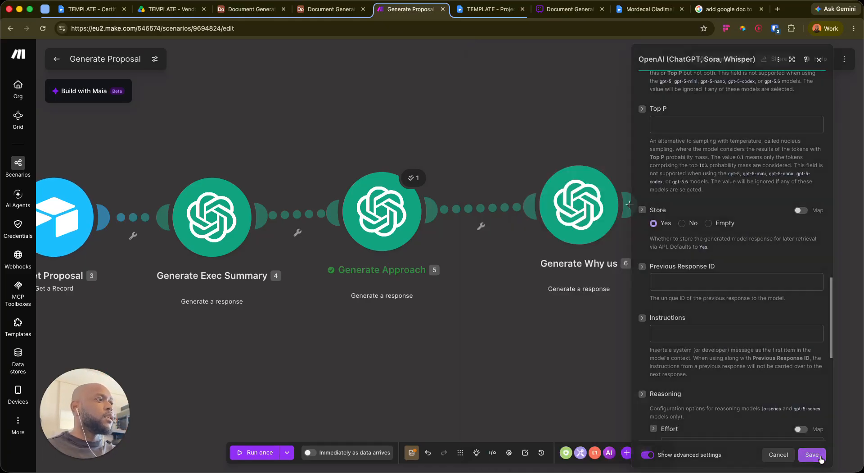
{"action": "right_click", "coordinate": [579, 214]}
{"action": "left_click", "coordinate": [605, 274]}
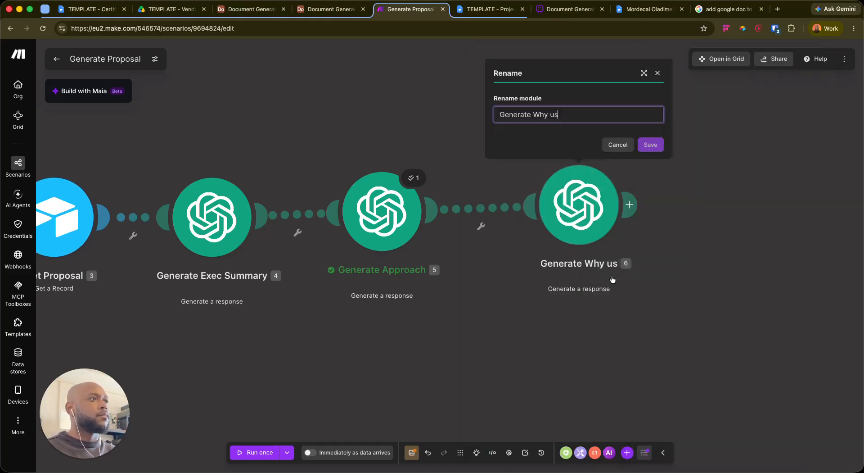
{"action": "left_click", "coordinate": [616, 144]}
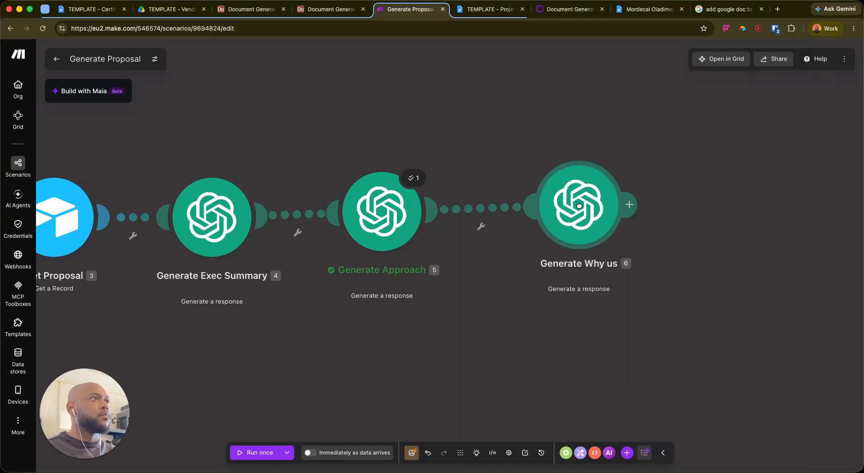
{"action": "right_click", "coordinate": [582, 208]}
Run Generate Why us alone, pasting row 1's problem statement from Airtable as sample data
{"action": "left_click", "coordinate": [621, 215]}
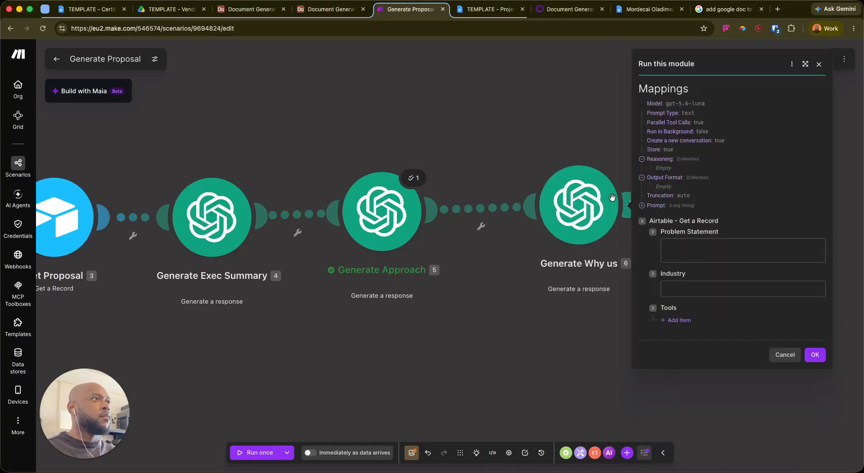
{"action": "left_click", "coordinate": [702, 252]}
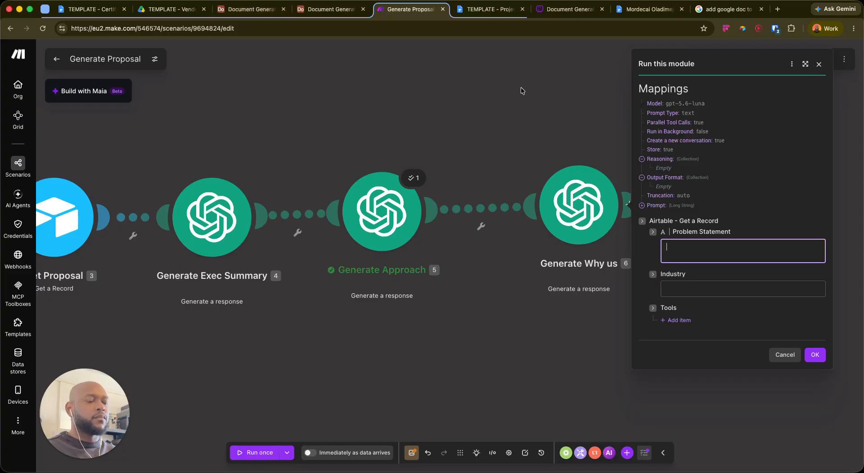
{"action": "key", "text": "super+shift+c"}
{"action": "key", "text": "Down"}
{"action": "key", "text": "Down"}
{"action": "key", "text": "Down"}
{"action": "key", "text": "Down"}
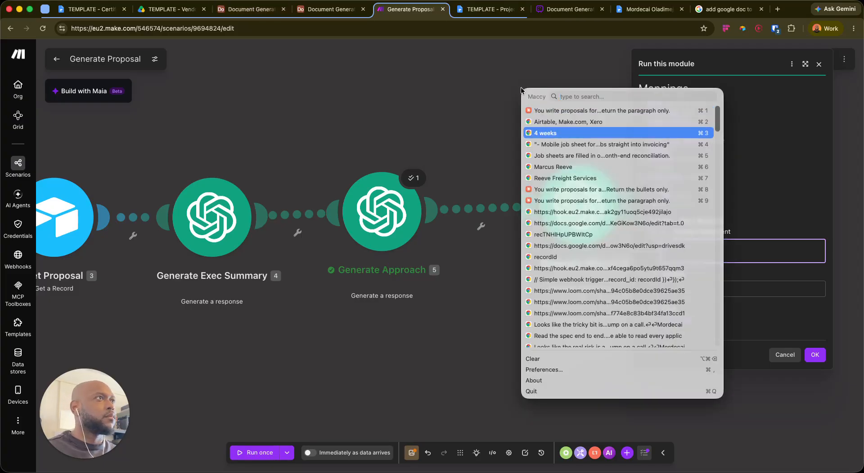
{"action": "key", "text": "Up"}
{"action": "key", "text": "Up"}
{"action": "key", "text": "Up"}
{"action": "key", "text": "Up"}
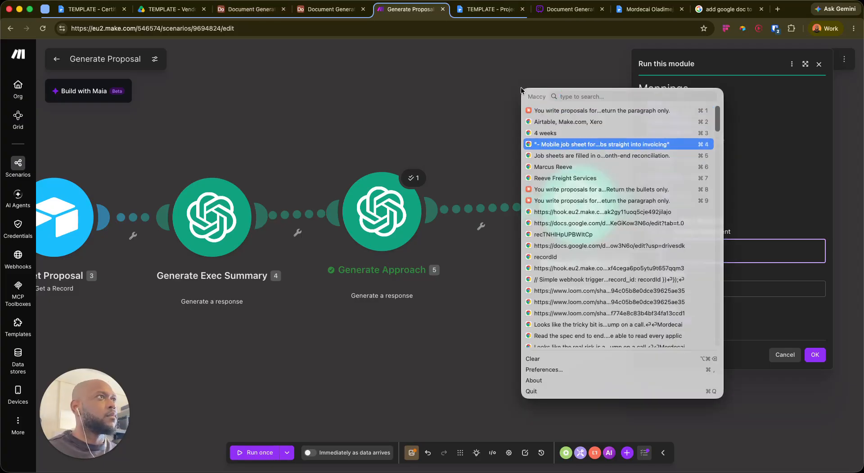
{"action": "key", "text": "Return"}
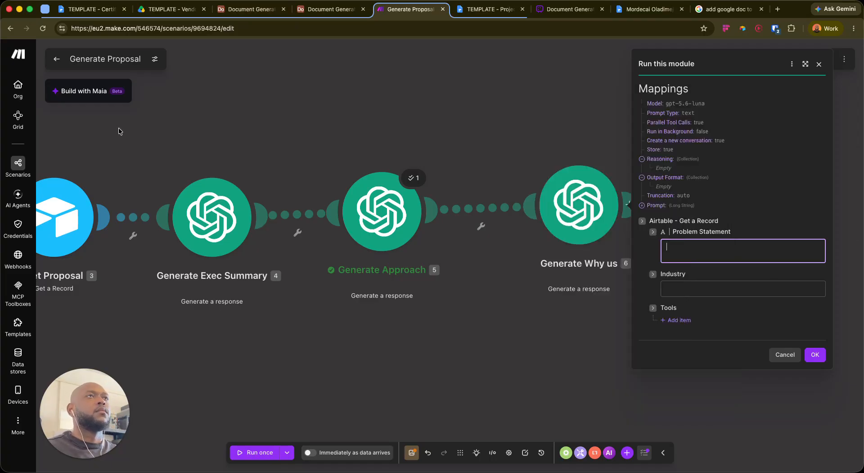
{"action": "left_click", "coordinate": [250, 8]}
{"action": "scroll", "coordinate": [245, 149], "scroll_direction": "right", "scroll_amount": 5}
{"action": "scroll", "coordinate": [245, 148], "scroll_direction": "left", "scroll_amount": 5}
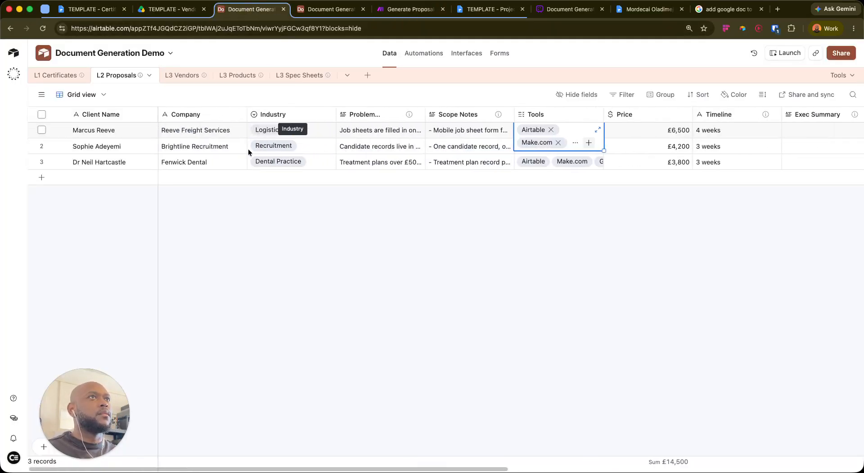
{"action": "left_click", "coordinate": [450, 131]}
{"action": "left_click", "coordinate": [377, 131]}
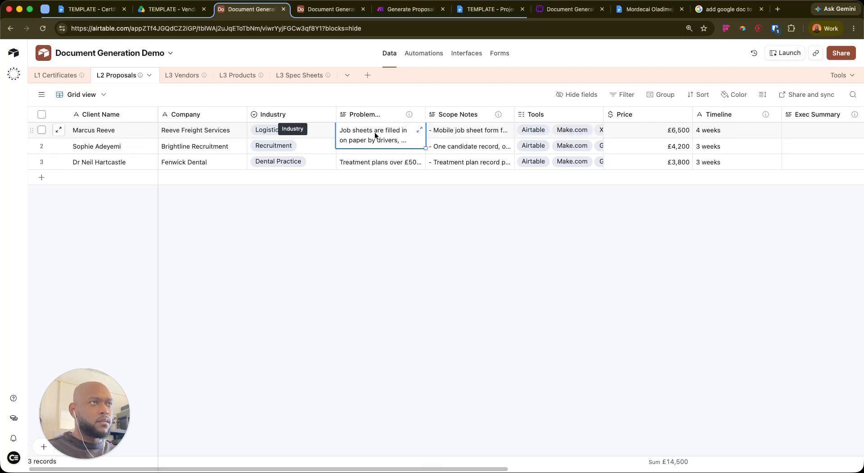
{"action": "left_click", "coordinate": [408, 9]}
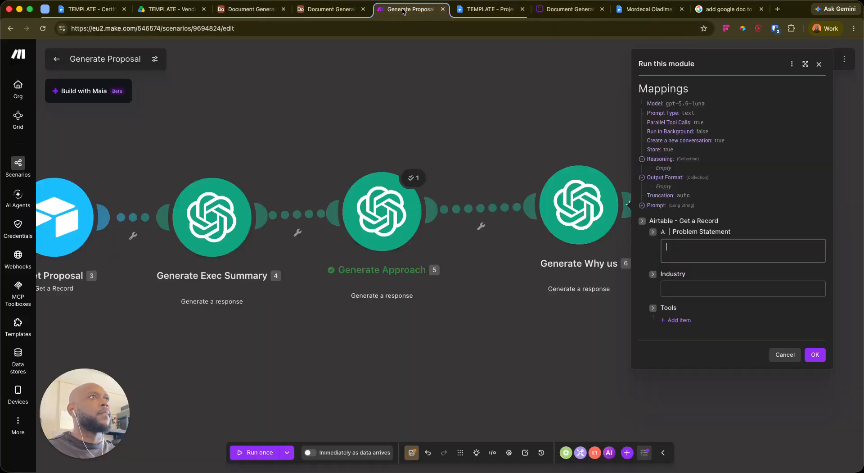
{"action": "key", "text": "super+v"}
{"action": "key", "text": "Tab"}
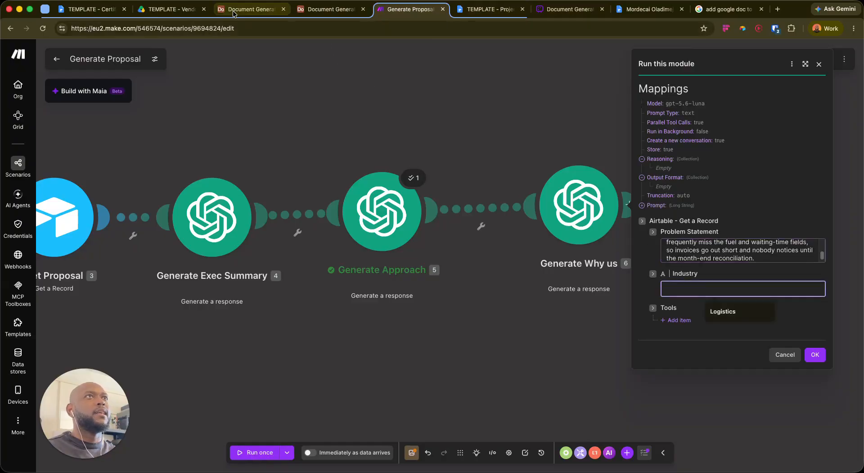
Enter 'Logistics' as the Industry sample value
{"action": "left_click", "coordinate": [249, 9]}
{"action": "left_click", "coordinate": [263, 131]}
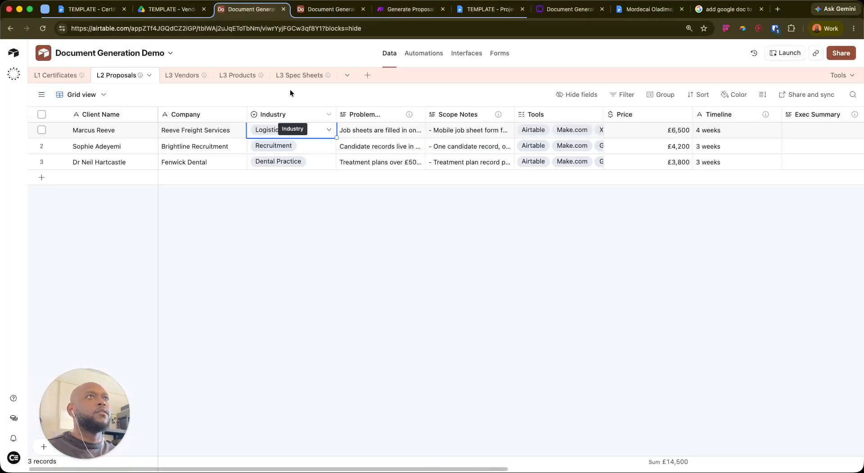
{"action": "key", "text": "super+c"}
{"action": "type", "text": "Logistics"}
Add a Tools entry 'Airtable, Make.com, Xero' and run the module with the sample data
{"action": "left_click", "coordinate": [678, 320]}
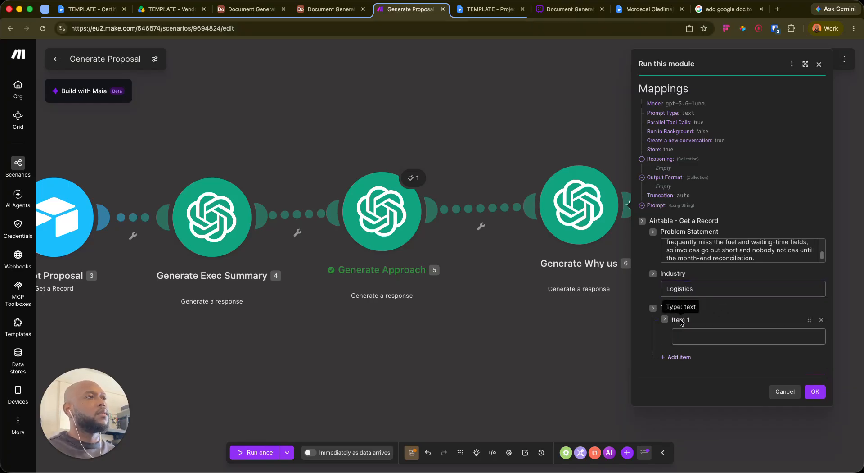
{"action": "left_click", "coordinate": [687, 334]}
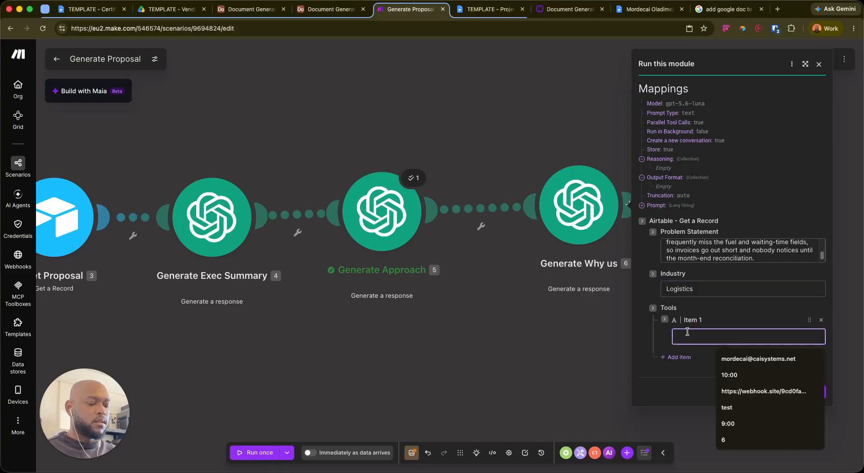
{"action": "key", "text": "super+v"}
{"action": "key", "text": "super+z"}
{"action": "key", "text": "super+shift+c"}
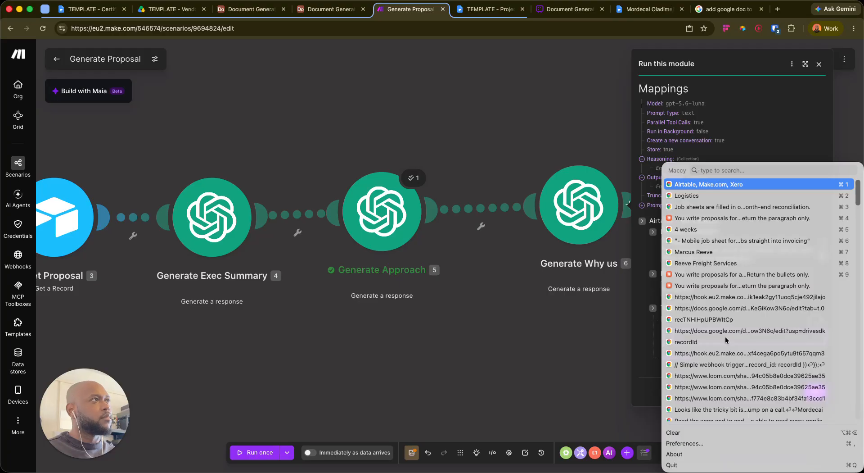
{"action": "key", "text": "Return"}
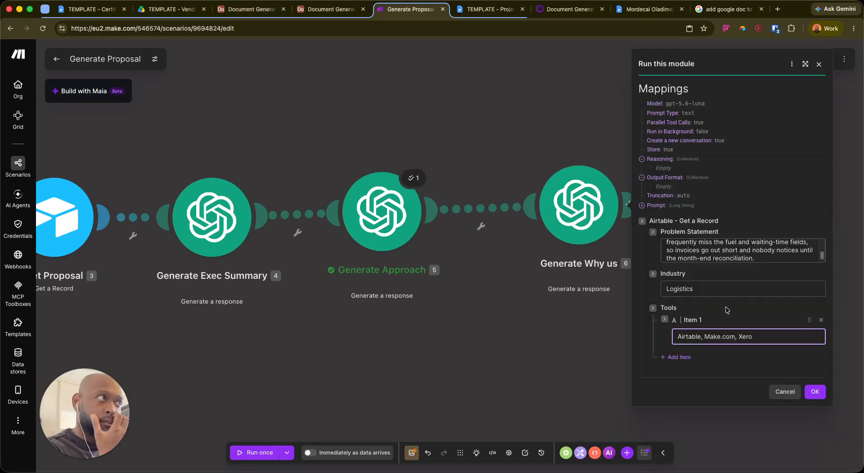
{"action": "left_click", "coordinate": [815, 391]}
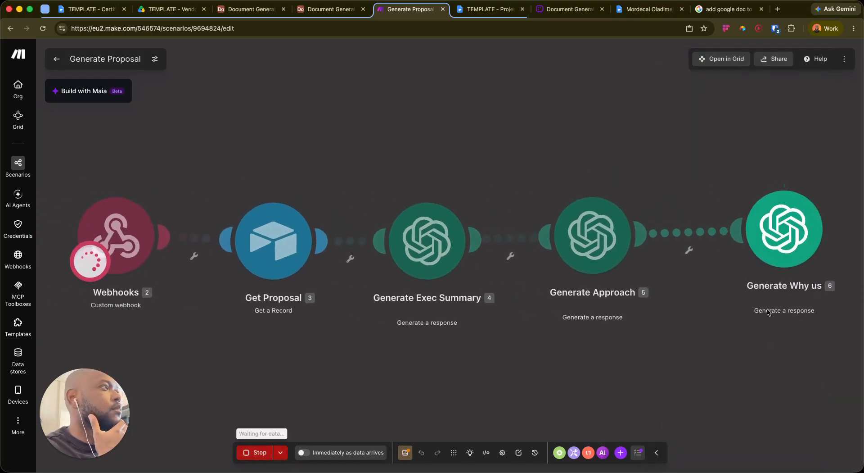
{"action": "left_click_drag", "start_coordinate": [728, 362], "coordinate": [479, 335]}
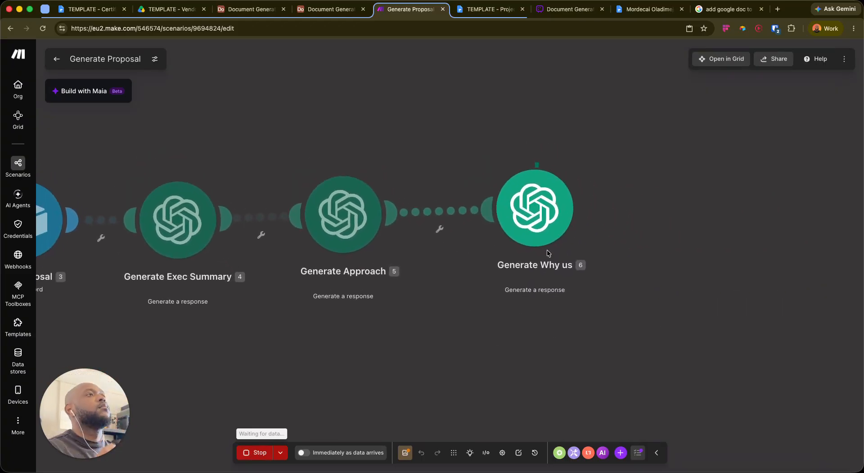
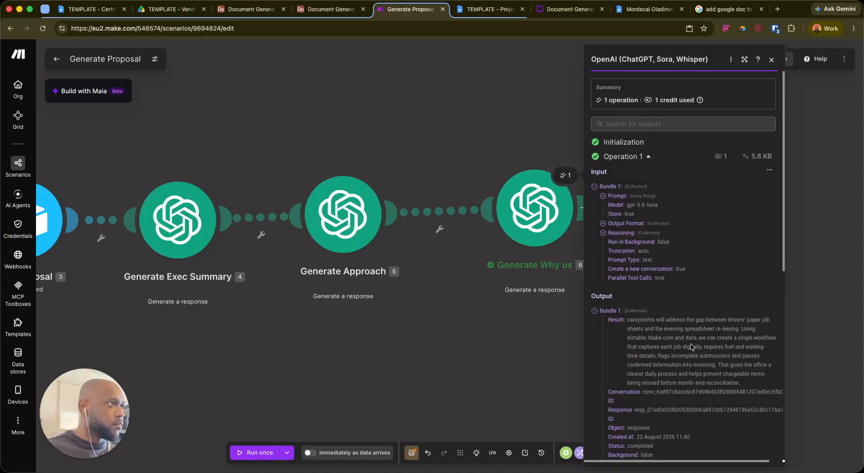
Close the OpenAI output panel and shift the scenario canvas left to make room
{"action": "left_click", "coordinate": [431, 315]}
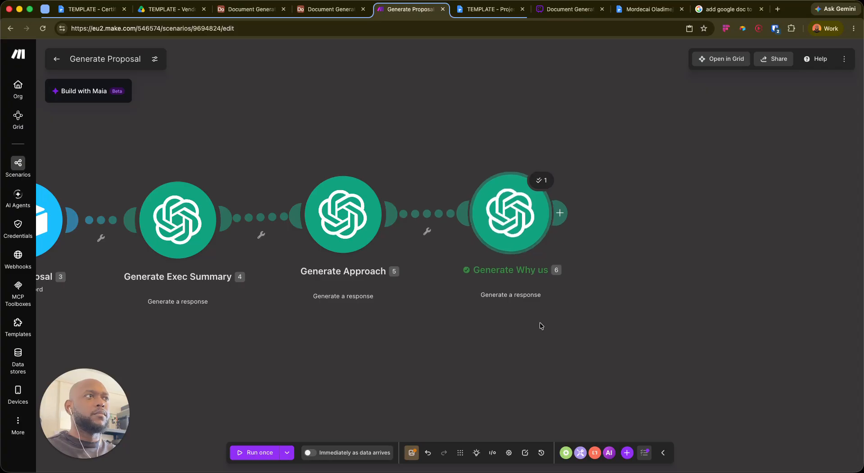
{"action": "left_click_drag", "start_coordinate": [548, 316], "coordinate": [428, 317]}
Add a Google Docs 'Create a Document from a Template' module after Generate Why us
{"action": "left_click", "coordinate": [441, 216]}
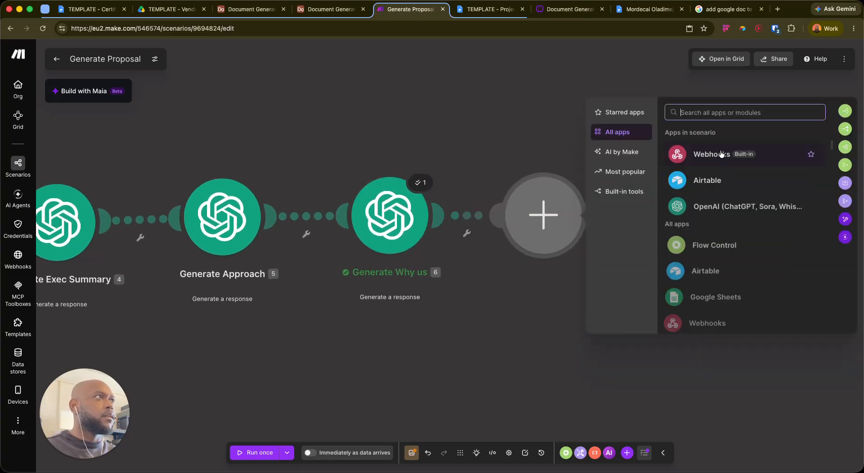
{"action": "type", "text": "docu"}
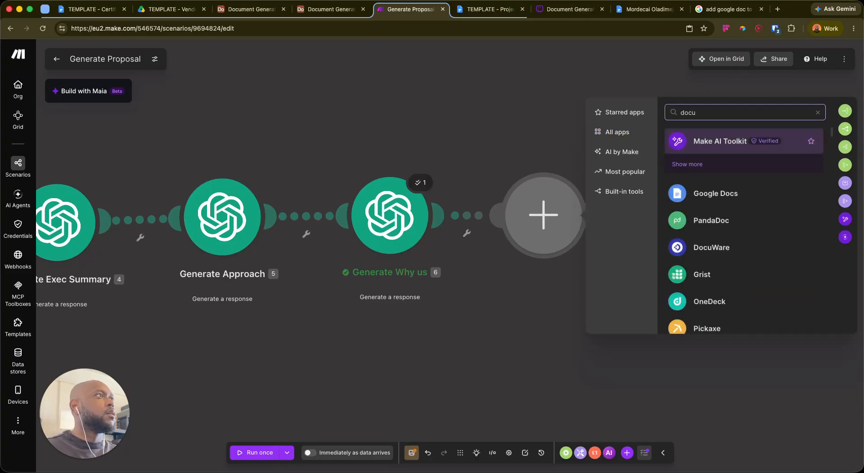
{"action": "left_click", "coordinate": [715, 193]}
{"action": "scroll", "coordinate": [709, 246], "scroll_direction": "down", "scroll_amount": 2}
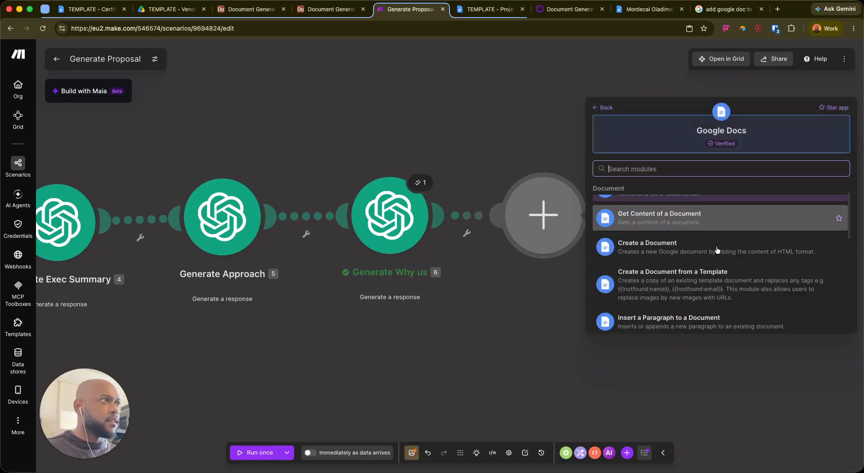
{"action": "scroll", "coordinate": [708, 246], "scroll_direction": "down", "scroll_amount": 2}
{"action": "left_click", "coordinate": [699, 229]}
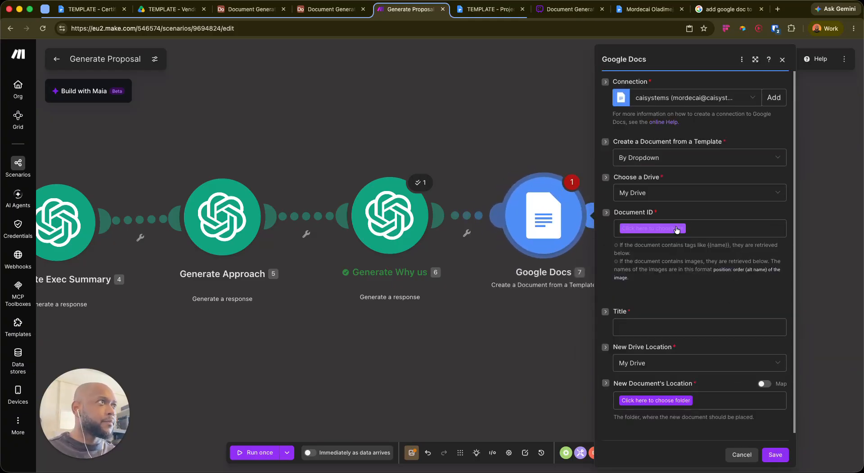
Choose TEMPLATE - Project Proposal (L2) as the template document
{"action": "left_click", "coordinate": [653, 228]}
{"action": "type", "text": "prop"}
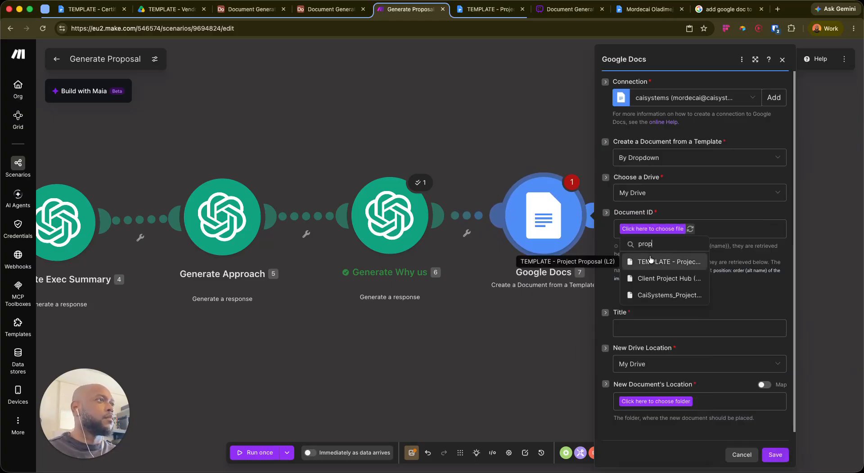
{"action": "left_click", "coordinate": [662, 262]}
{"action": "scroll", "coordinate": [662, 215], "scroll_direction": "down", "scroll_amount": 1}
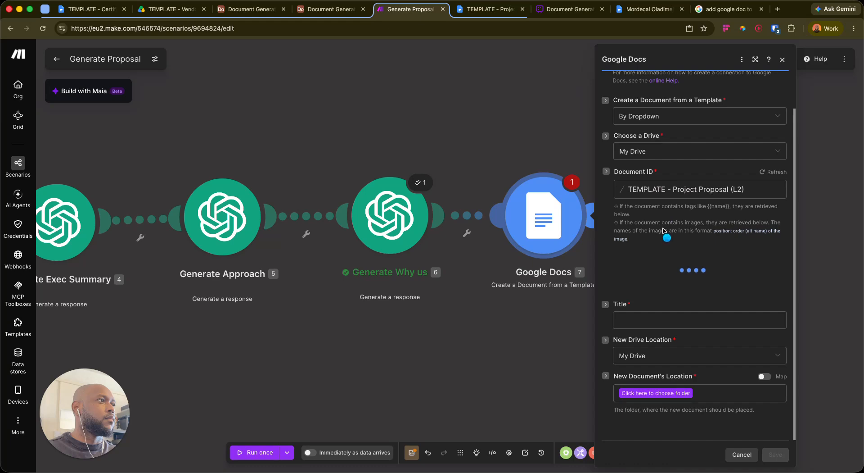
Map the Get Proposal Company value into the new document's Title
{"action": "left_click", "coordinate": [670, 319]}
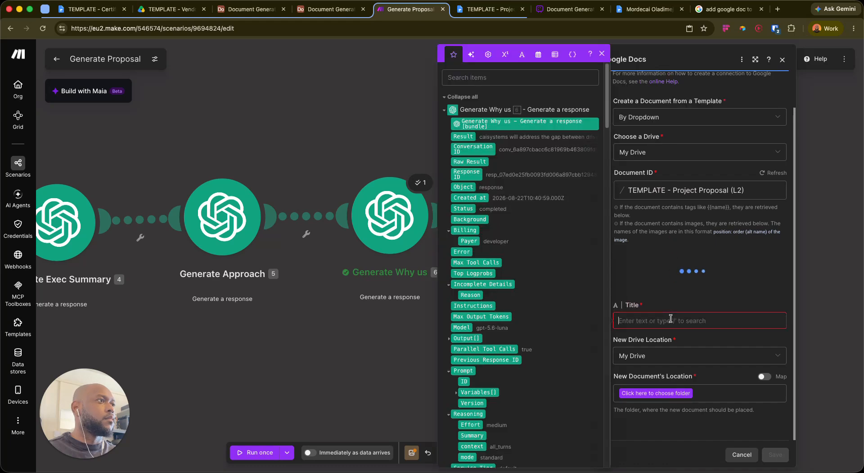
{"action": "left_click", "coordinate": [456, 97]}
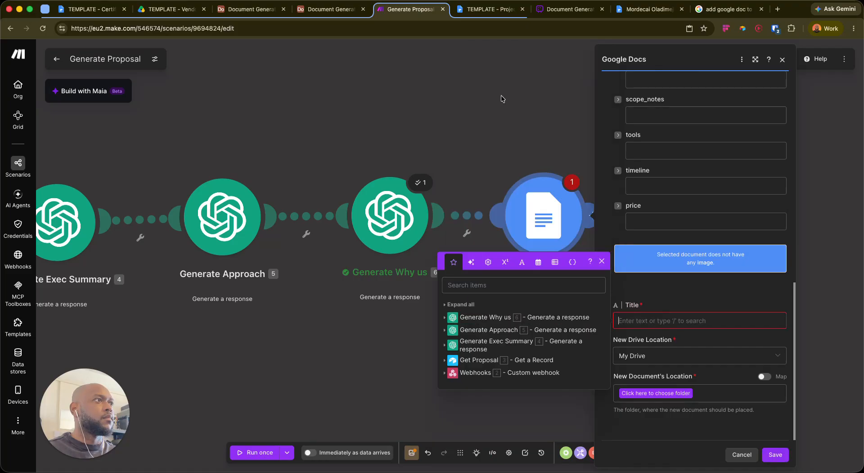
{"action": "left_click", "coordinate": [449, 360]}
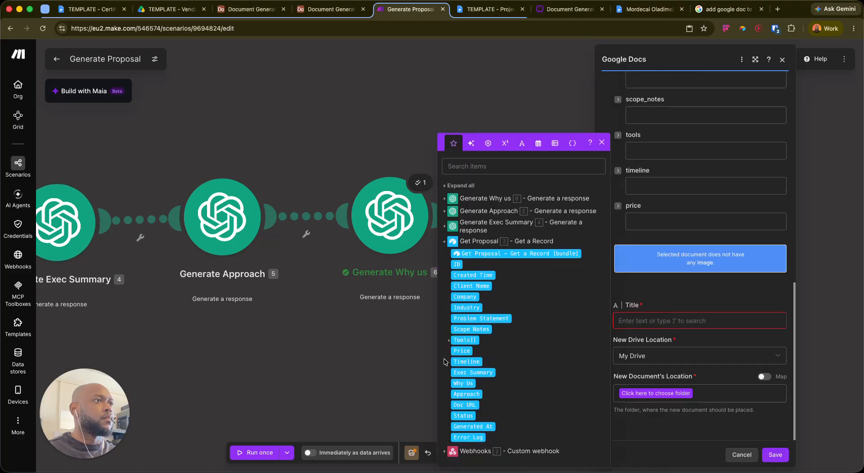
{"action": "left_click", "coordinate": [470, 295]}
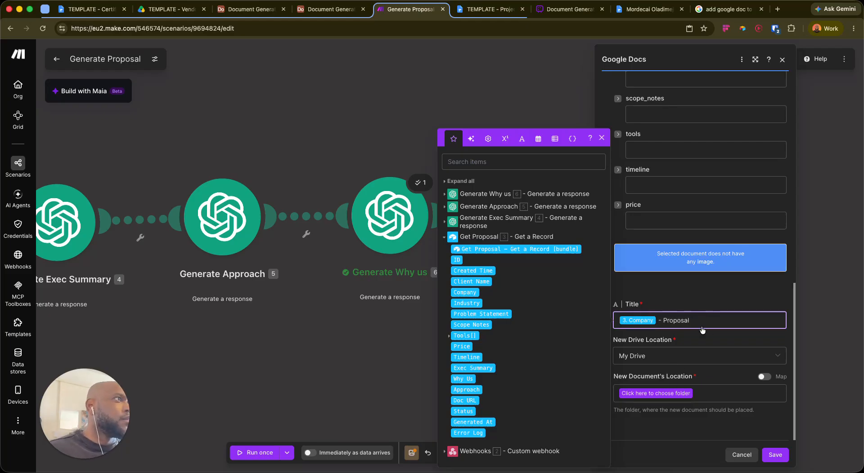
{"action": "scroll", "coordinate": [691, 229], "scroll_direction": "up", "scroll_amount": 5}
{"action": "scroll", "coordinate": [691, 229], "scroll_direction": "up", "scroll_amount": 8}
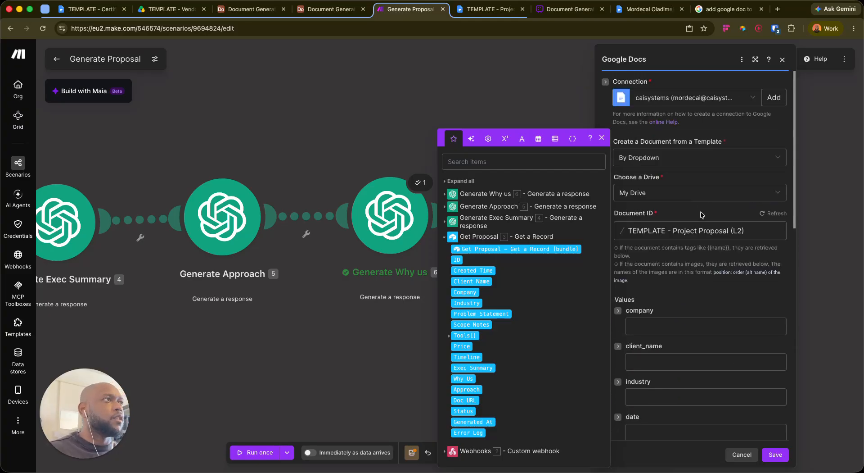
{"action": "scroll", "coordinate": [698, 218], "scroll_direction": "down", "scroll_amount": 2}
Map Company, Client Name and Industry from Get Proposal into company, client_name and industry
{"action": "left_click", "coordinate": [678, 223]}
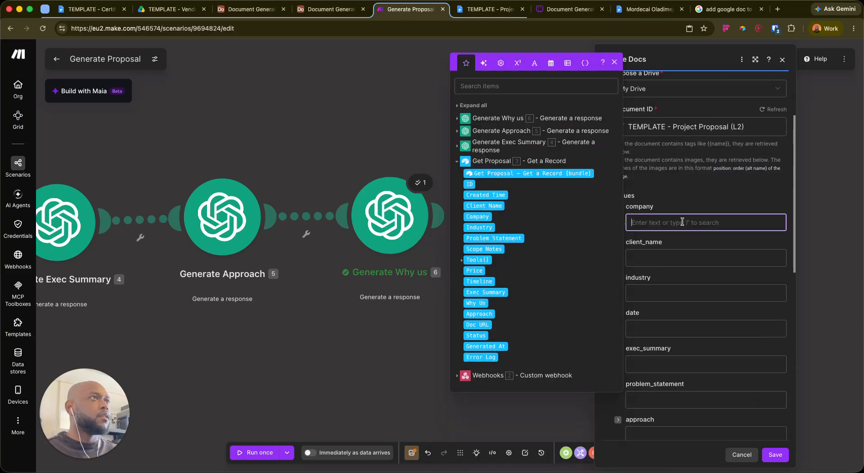
{"action": "type", "text": "/com"}
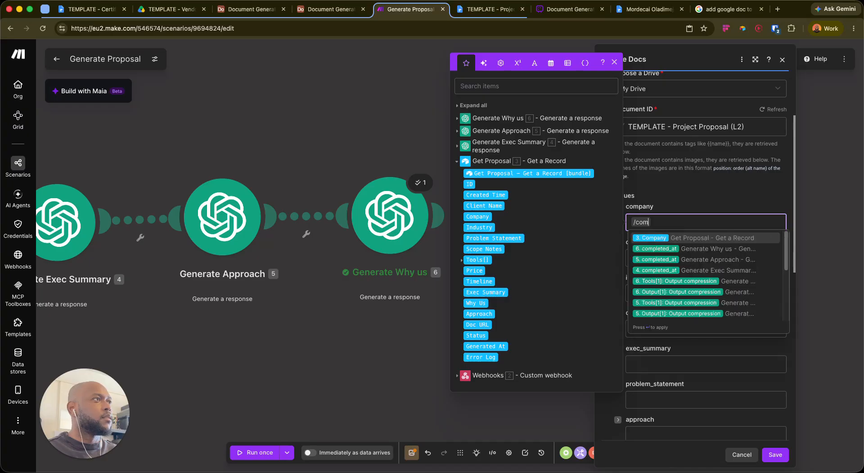
{"action": "key", "text": "Return"}
{"action": "key", "text": "Tab"}
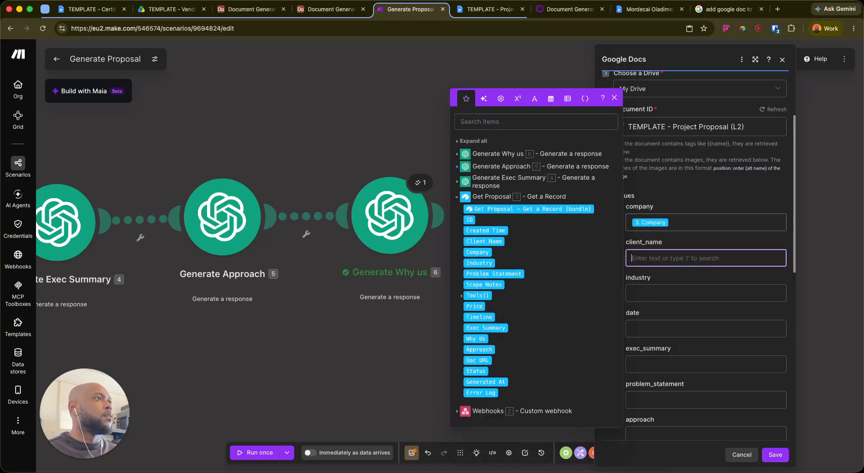
{"action": "type", "text": "/client"}
{"action": "key", "text": "Return"}
{"action": "key", "text": "Tab"}
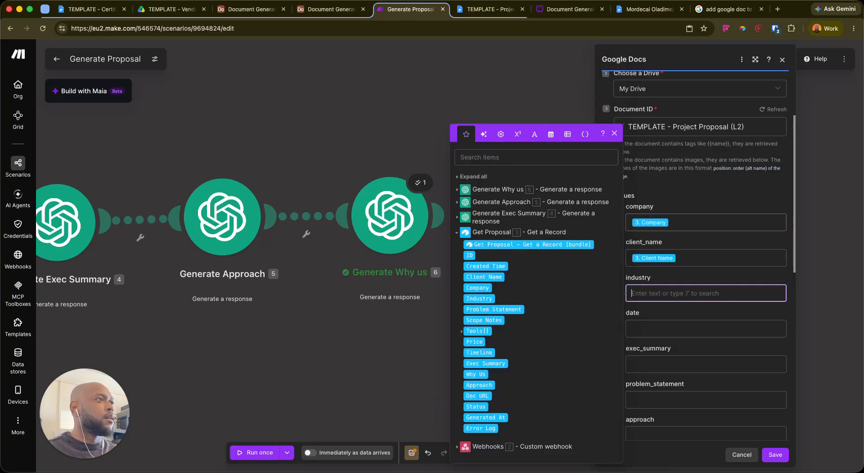
{"action": "type", "text": "/ind"}
{"action": "key", "text": "Return"}
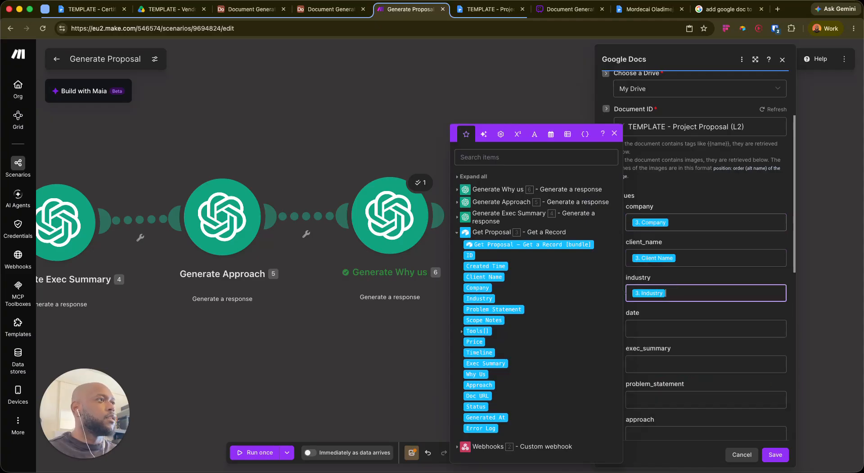
Set the date value to formatDate(now; DD/MM/YYYY)
{"action": "key", "text": "Tab"}
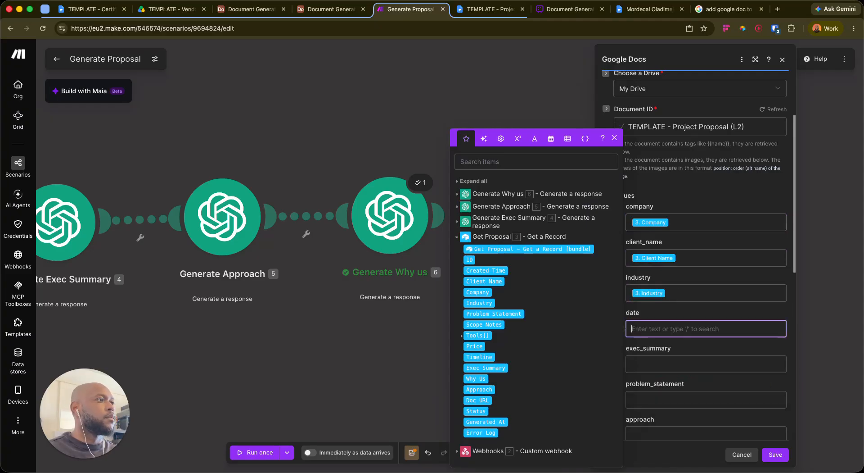
{"action": "type", "text": "/"}
{"action": "key", "text": "Escape"}
{"action": "key", "text": "BackSpace"}
{"action": "type", "text": "/for"}
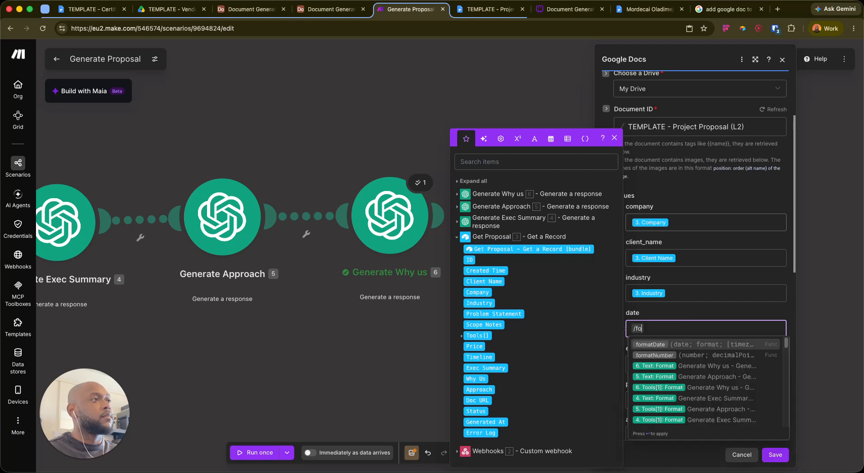
{"action": "key", "text": "Return"}
{"action": "type", "text": "/now ; )"}
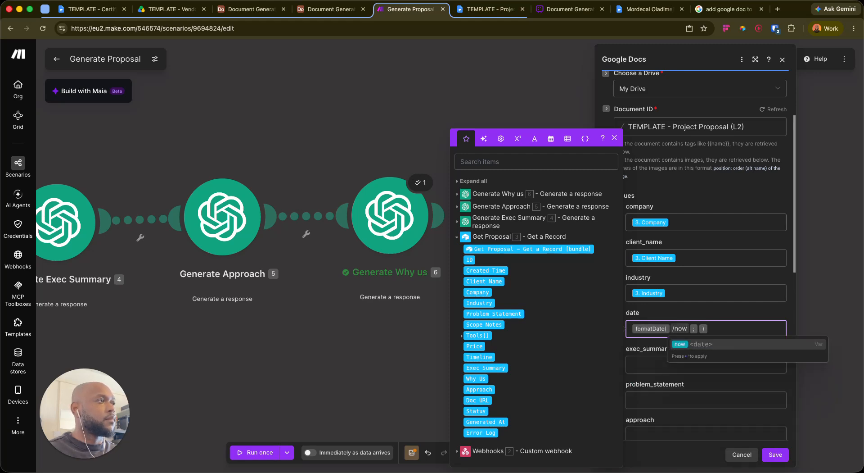
{"action": "key", "text": "Return"}
{"action": "type", "text": "DD/"}
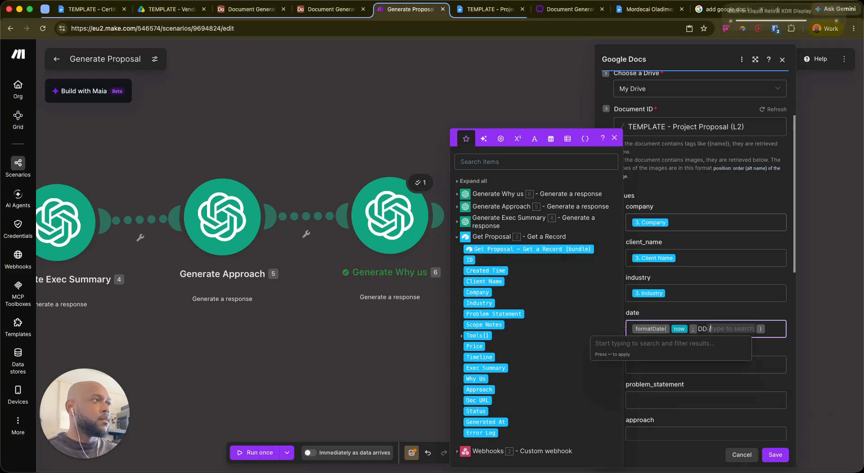
{"action": "key", "text": "Escape"}
{"action": "type", "text": "MM/"}
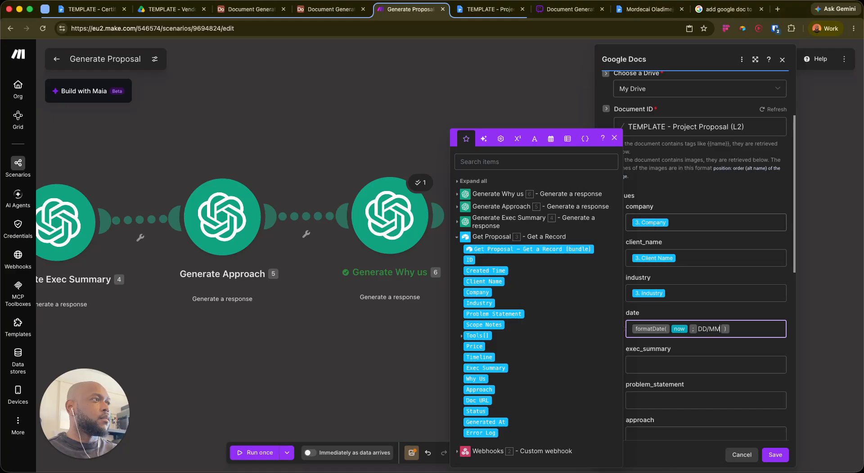
{"action": "key", "text": "Escape"}
{"action": "type", "text": "YYYY"}
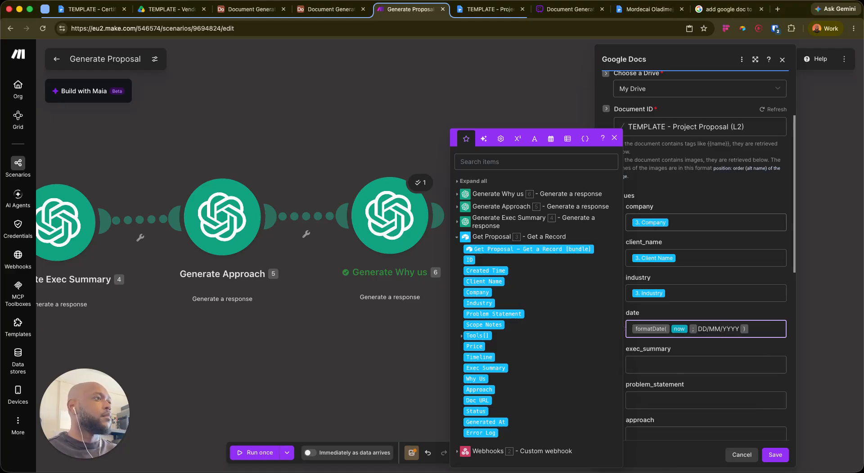
Clear the stray search text from exec_summary, leaving the field empty
{"action": "key", "text": "Tab"}
{"action": "type", "text": "/ec"}
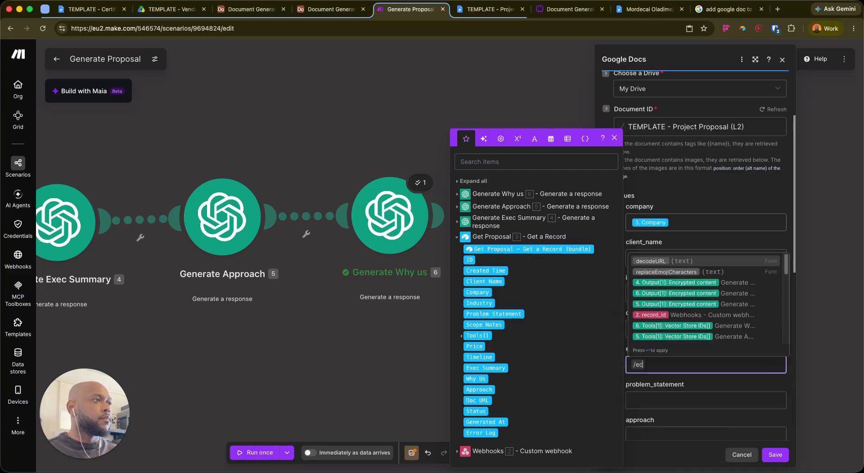
{"action": "key", "text": "BackSpace"}
{"action": "type", "text": "x"}
{"action": "key", "text": "BackSpace"}
{"action": "key", "text": "BackSpace"}
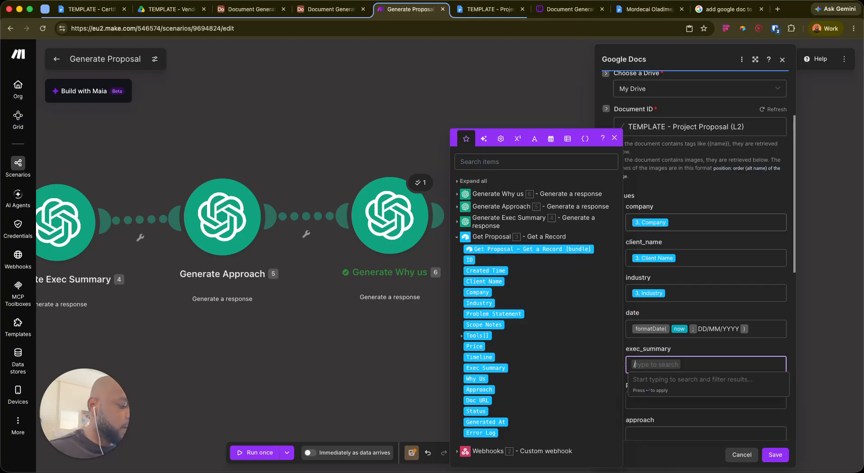
{"action": "key", "text": "Escape"}
{"action": "key", "text": "BackSpace"}
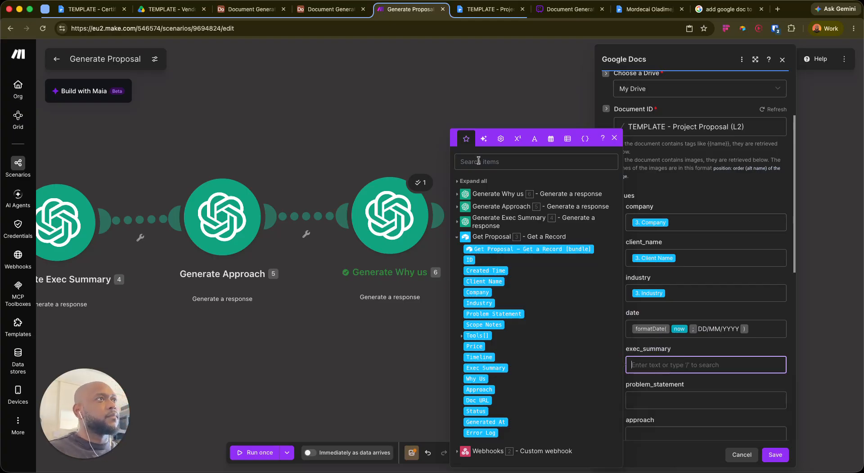
Map the Exec Summary Result into exec_summary and Problem Statement into problem_statement
{"action": "left_click", "coordinate": [457, 220]}
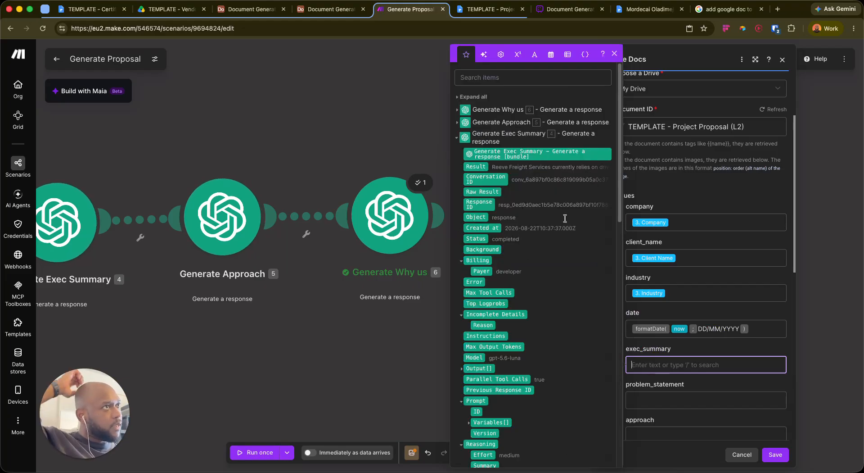
{"action": "left_click", "coordinate": [476, 166]}
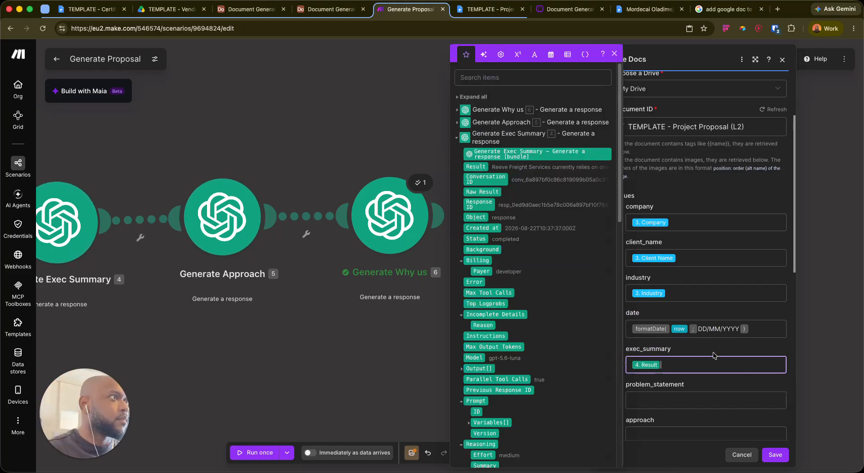
{"action": "left_click", "coordinate": [673, 376]}
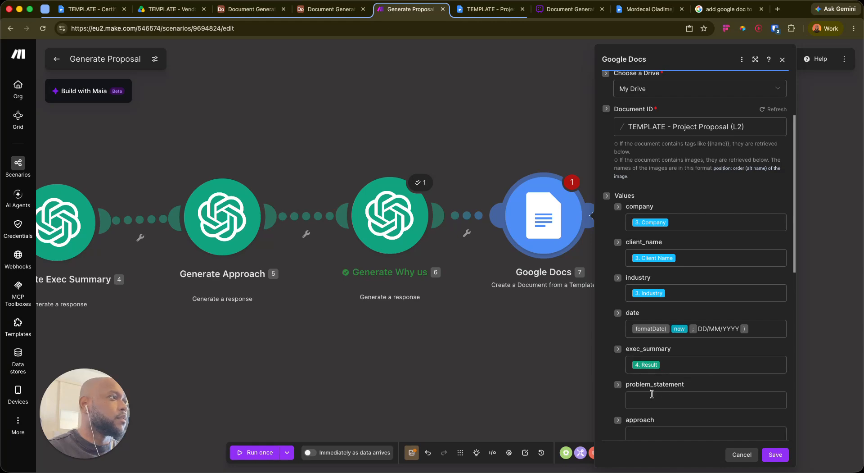
{"action": "left_click", "coordinate": [667, 398]}
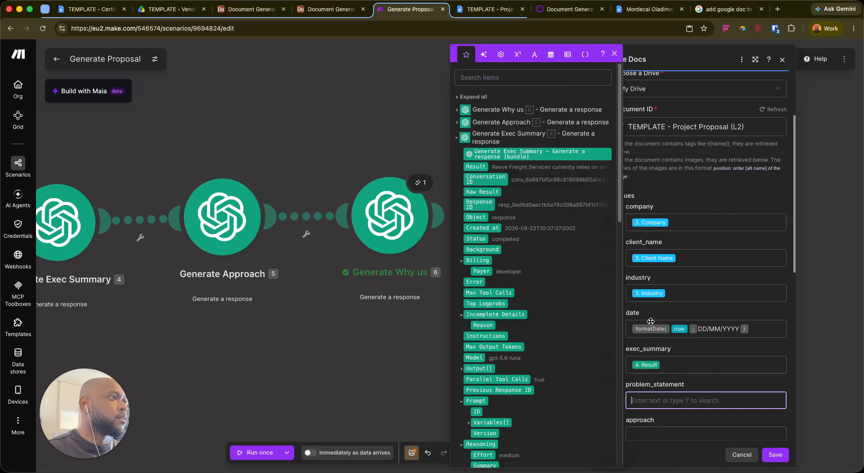
{"action": "left_click", "coordinate": [457, 138]}
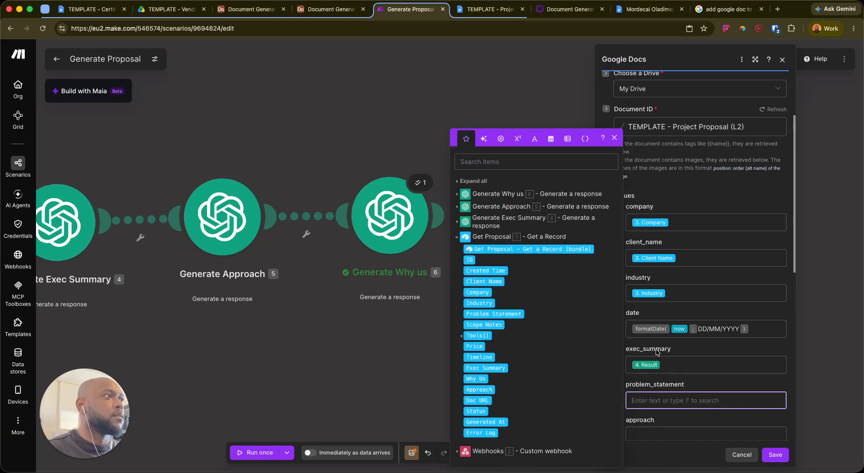
{"action": "scroll", "coordinate": [709, 334], "scroll_direction": "down", "scroll_amount": 3}
{"action": "type", "text": "/problem"}
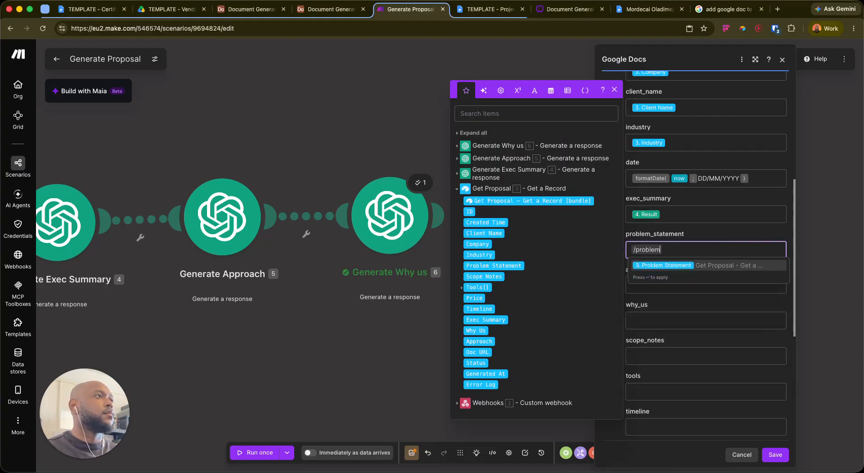
{"action": "key", "text": "Return"}
{"action": "key", "text": "Tab"}
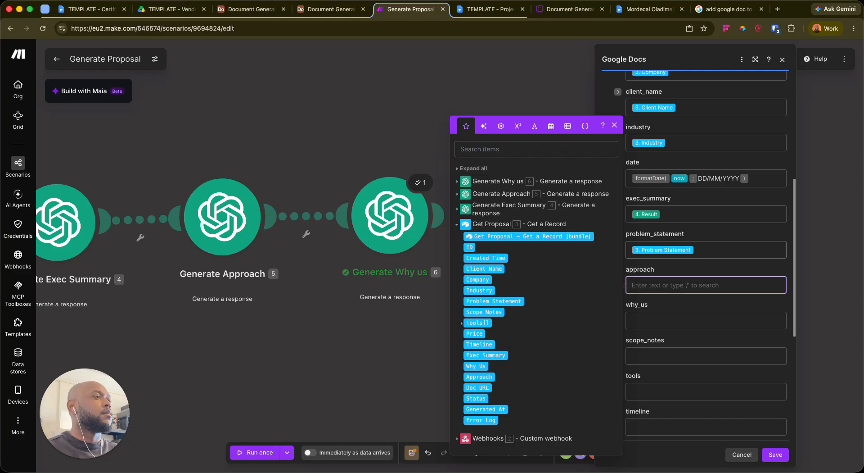
Map the Generate Approach output into the approach field
{"action": "type", "text": "/app"}
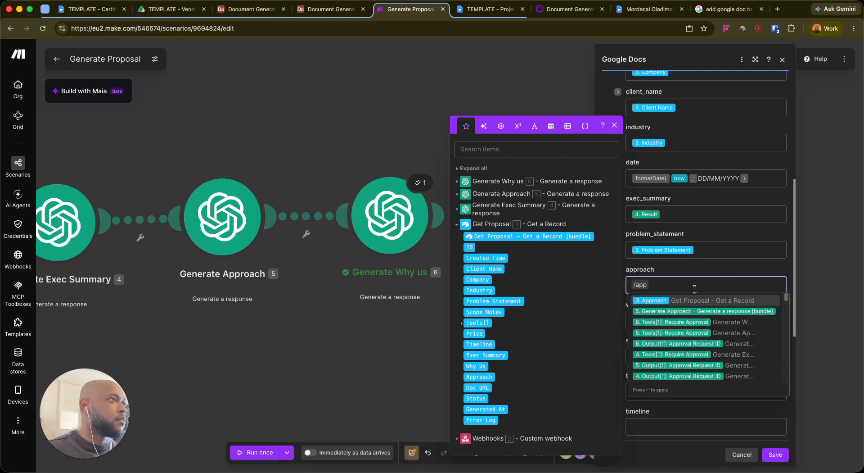
{"action": "left_click", "coordinate": [680, 283]}
{"action": "key", "text": "BackSpace"}
{"action": "key", "text": "BackSpace"}
{"action": "key", "text": "BackSpace"}
{"action": "key", "text": "BackSpace"}
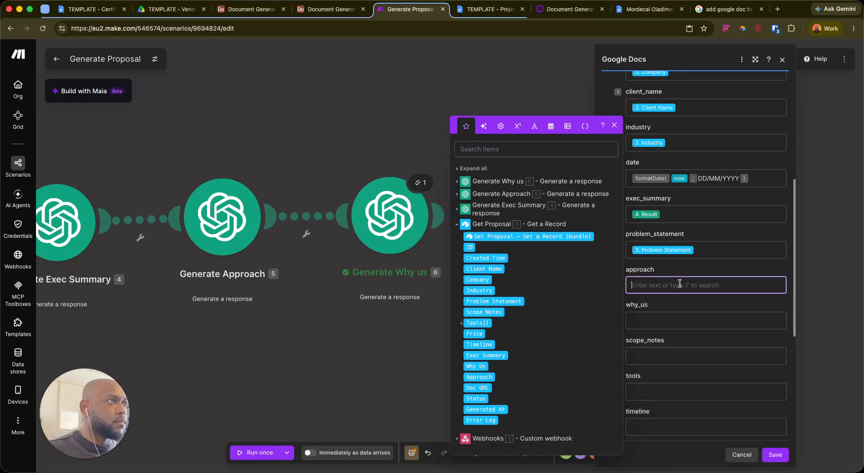
{"action": "left_click", "coordinate": [482, 195]}
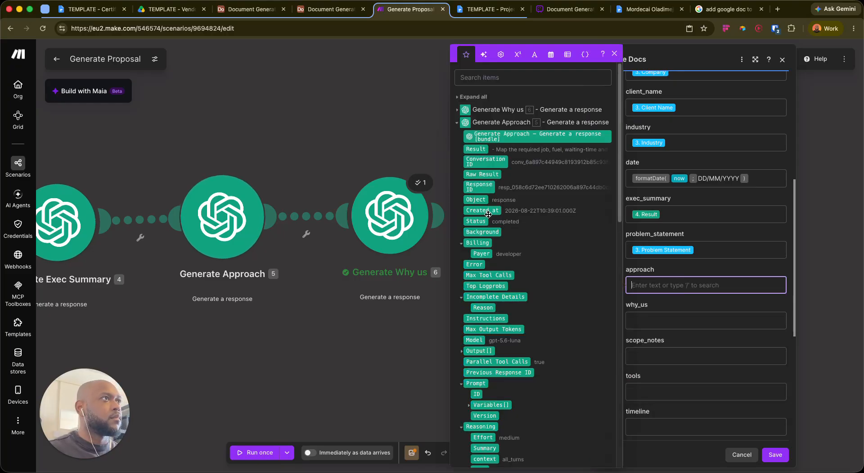
{"action": "left_click", "coordinate": [485, 161]}
{"action": "left_click", "coordinate": [670, 321]}
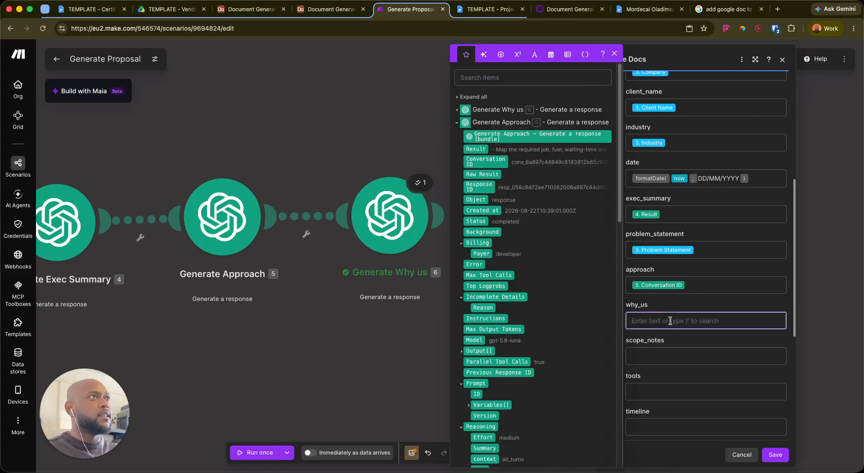
Map the Why us Result into why_us and Scope Notes into scope_notes
{"action": "left_click", "coordinate": [458, 110]}
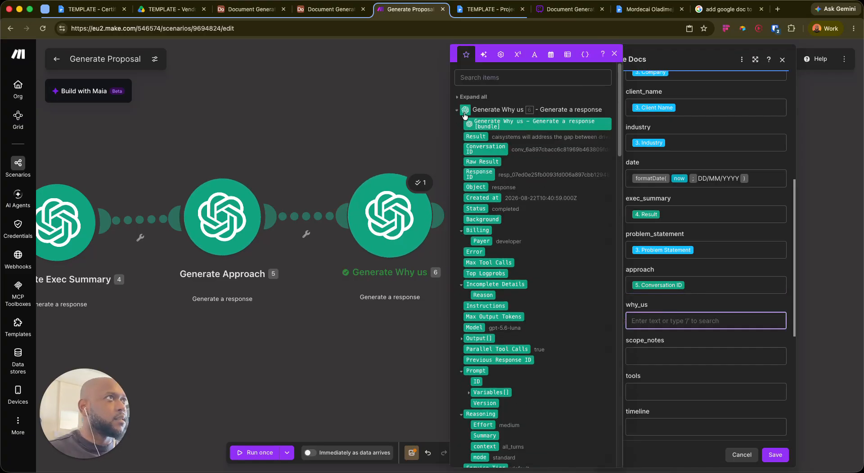
{"action": "left_click", "coordinate": [476, 137]}
{"action": "left_click", "coordinate": [711, 304]}
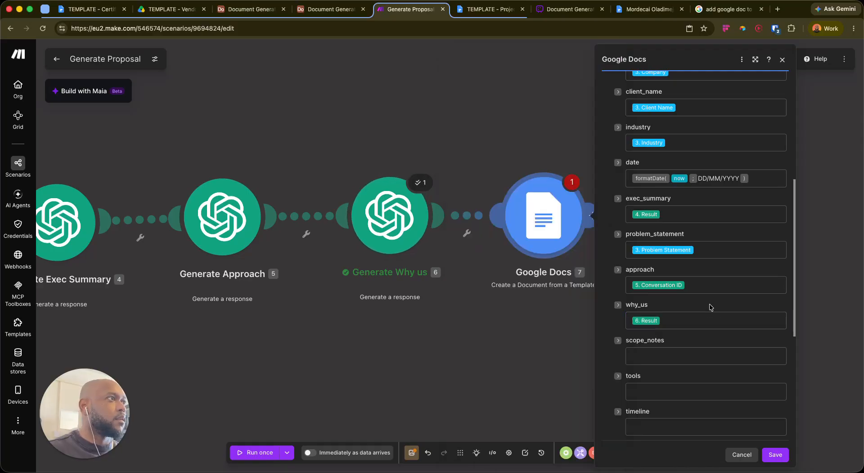
{"action": "scroll", "coordinate": [600, 289], "scroll_direction": "down", "scroll_amount": 3}
{"action": "left_click", "coordinate": [661, 271]}
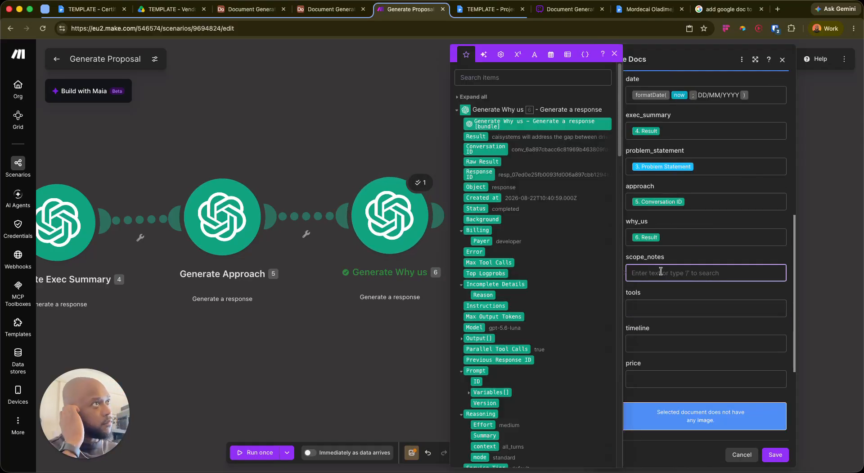
{"action": "left_click", "coordinate": [457, 111]}
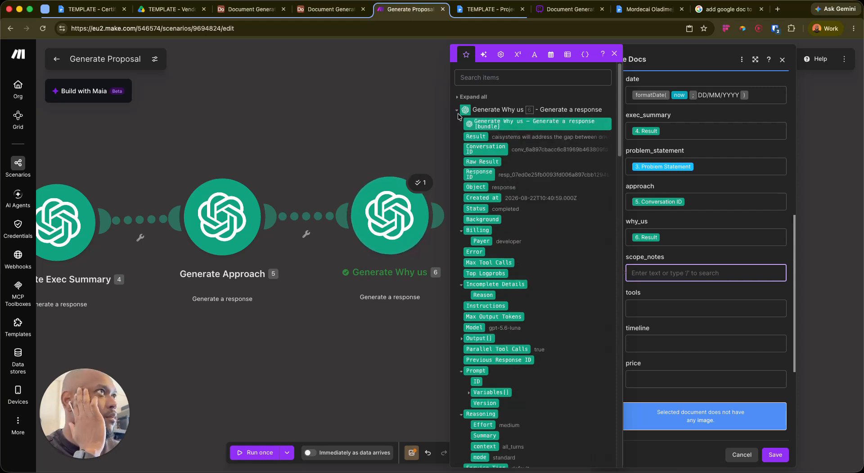
{"action": "left_click", "coordinate": [458, 122]}
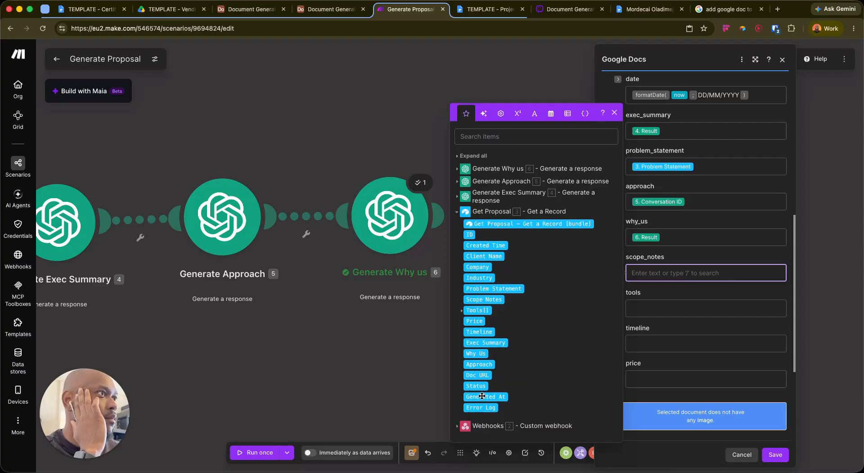
{"action": "left_click", "coordinate": [484, 298]}
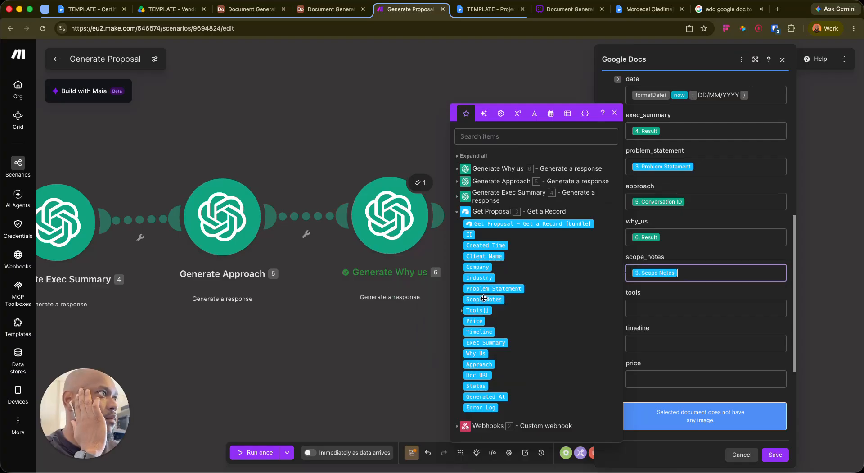
Set tools to join(Get Proposal Tools[]; ,) for a comma-separated list
{"action": "left_click", "coordinate": [654, 308]}
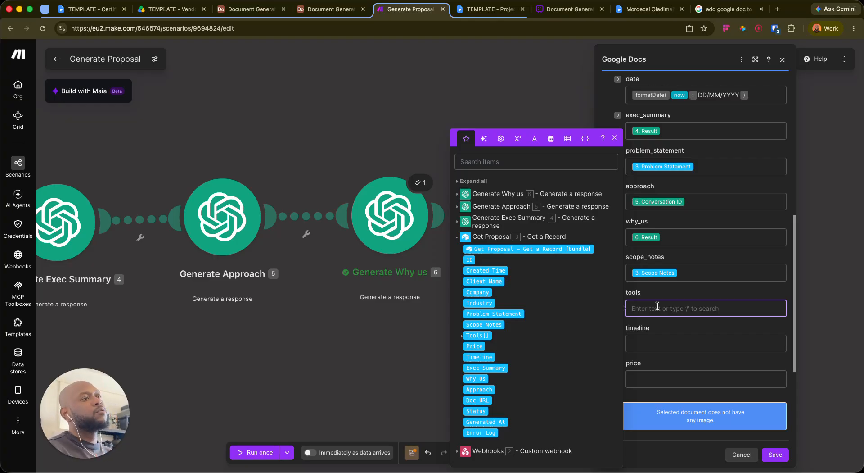
{"action": "key", "text": "slash"}
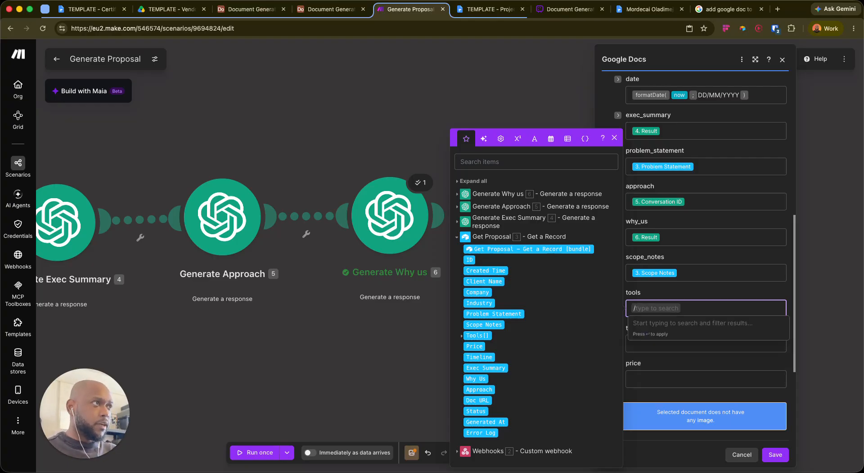
{"action": "type", "text": "join"}
{"action": "key", "text": "Return"}
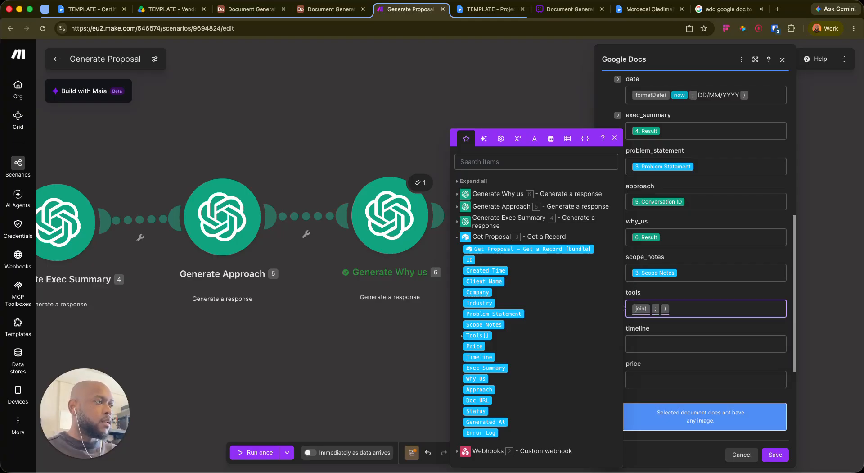
{"action": "key", "text": "slash"}
{"action": "type", "text": "sco"}
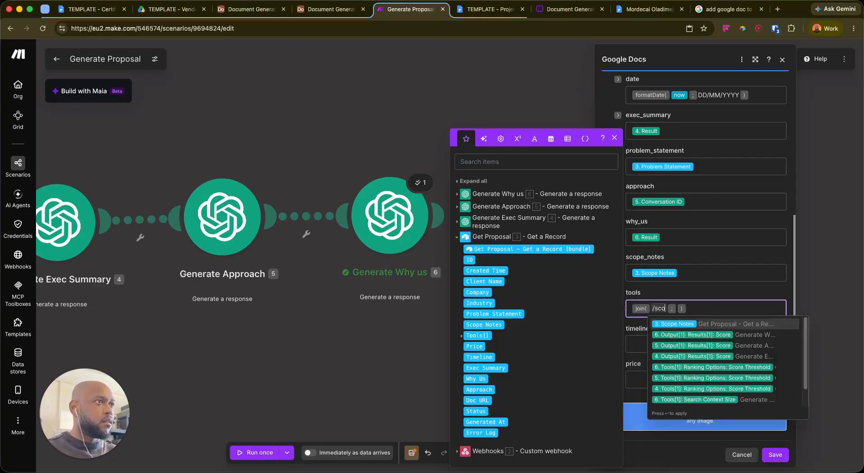
{"action": "key", "text": "BackSpace"}
{"action": "key", "text": "BackSpace"}
{"action": "key", "text": "BackSpace"}
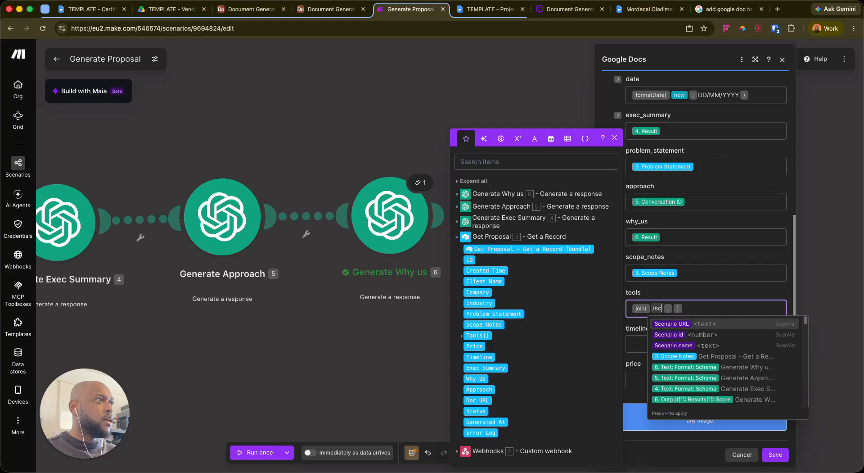
{"action": "type", "text": "tool"}
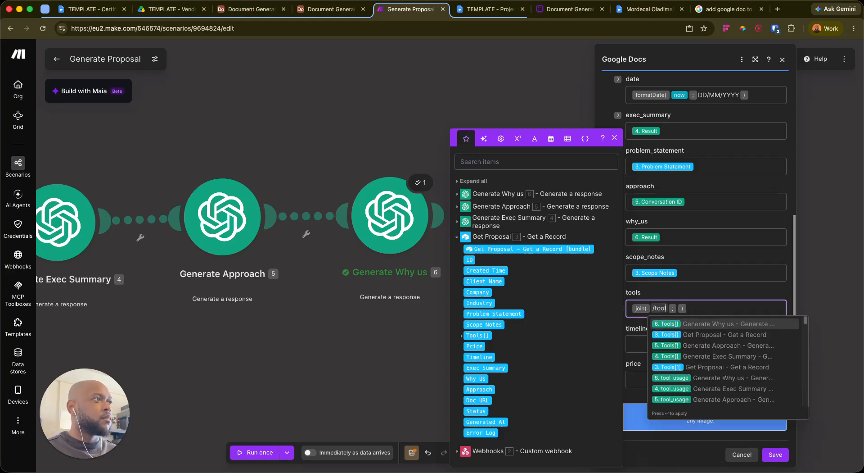
{"action": "key", "text": "Down"}
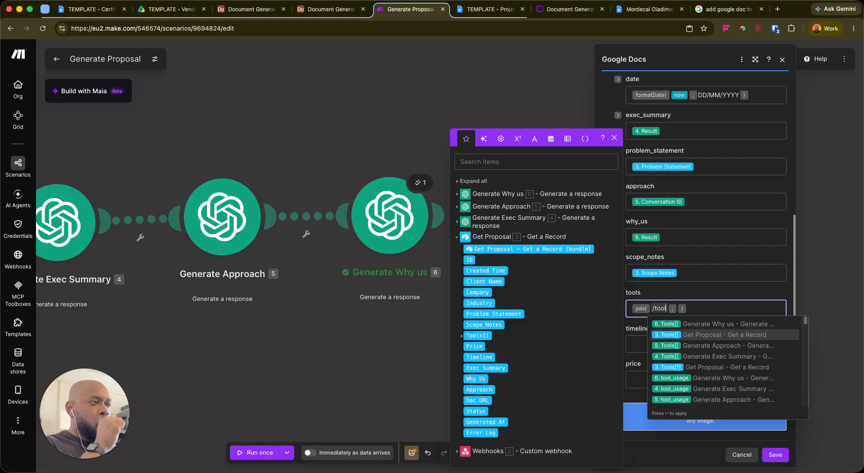
{"action": "key", "text": "Down"}
{"action": "key", "text": "Down"}
{"action": "key", "text": "Down"}
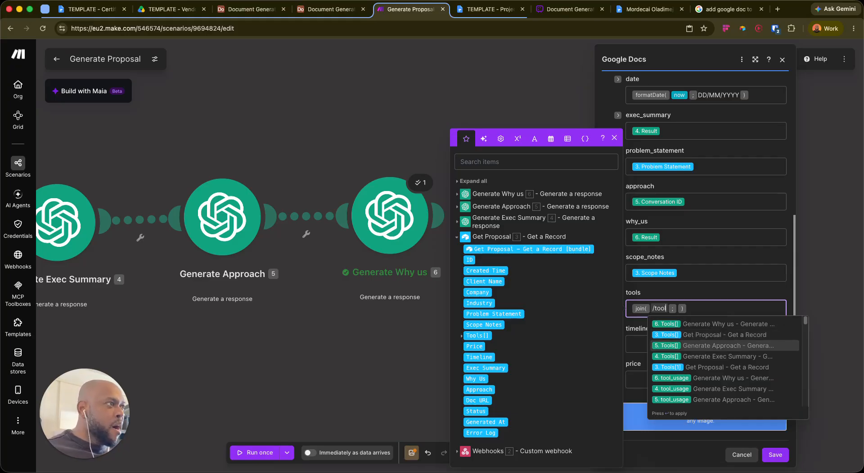
{"action": "key", "text": "Up"}
{"action": "key", "text": "Up"}
{"action": "key", "text": "Up"}
{"action": "key", "text": "Return"}
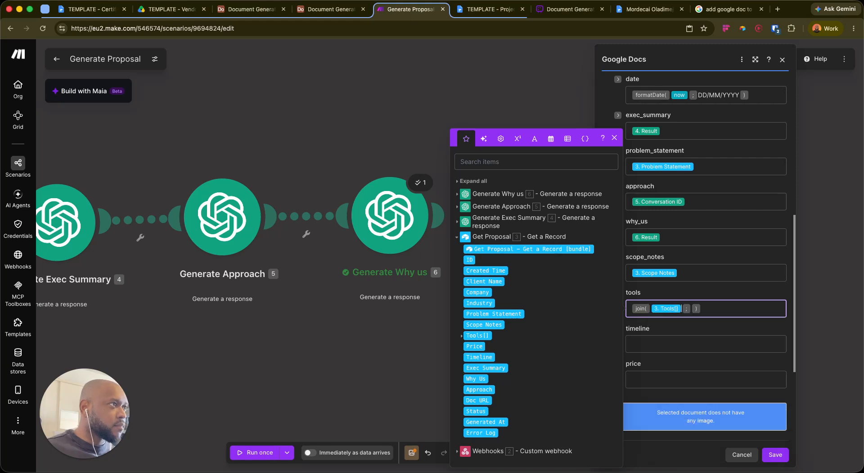
{"action": "left_click", "coordinate": [692, 313]}
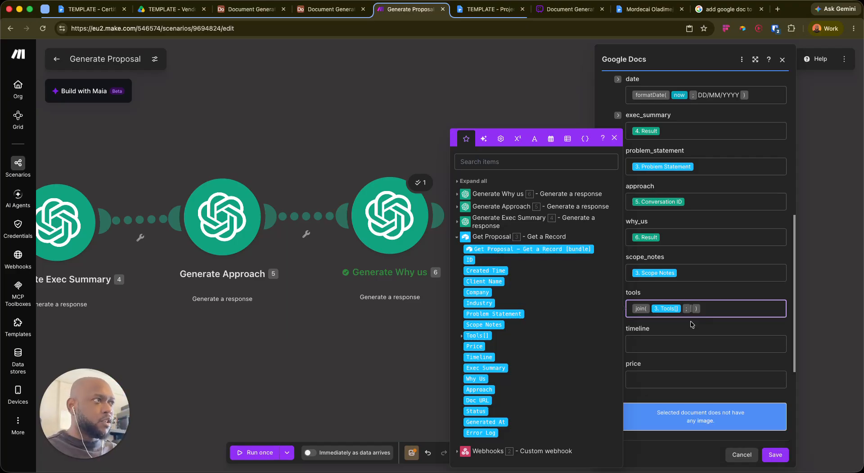
{"action": "type", "text": ","}
Map Timeline into the timeline field and begin entering the price value
{"action": "left_click", "coordinate": [655, 349]}
{"action": "type", "text": "/time"}
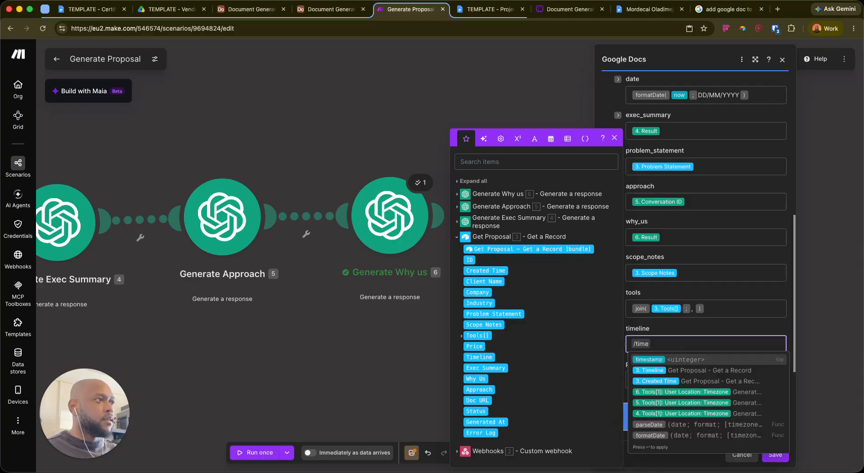
{"action": "key", "text": "Down"}
{"action": "key", "text": "Return"}
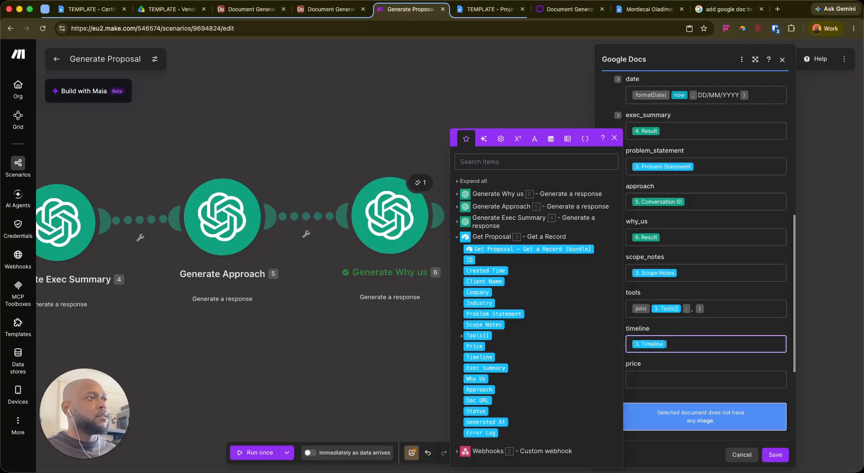
{"action": "left_click", "coordinate": [648, 387]}
{"action": "type", "text": "/"}
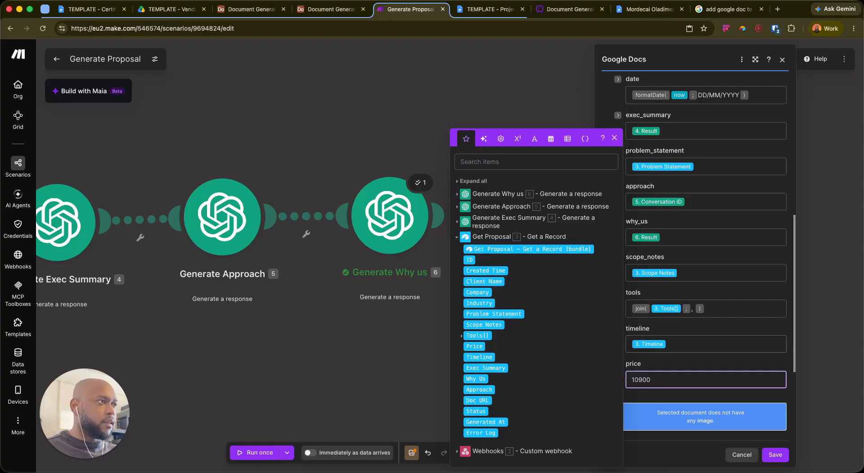
Save the Google Docs module with the root folder as the new document's location
{"action": "scroll", "coordinate": [671, 239], "scroll_direction": "up", "scroll_amount": 8}
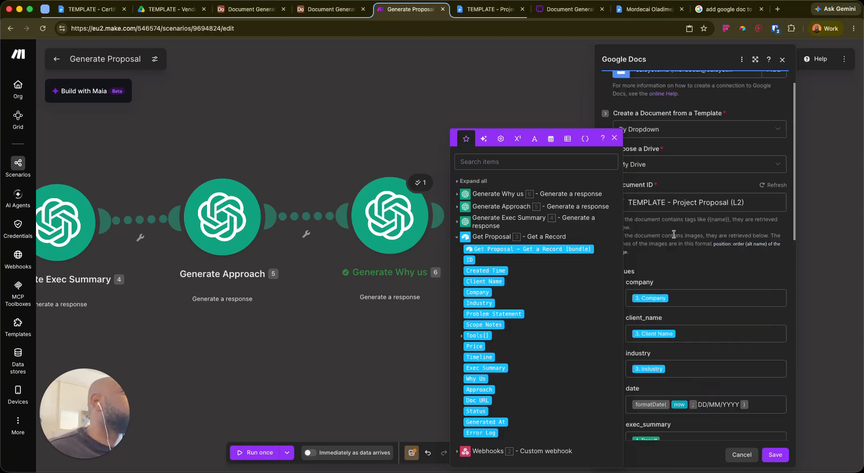
{"action": "scroll", "coordinate": [679, 243], "scroll_direction": "down", "scroll_amount": 11}
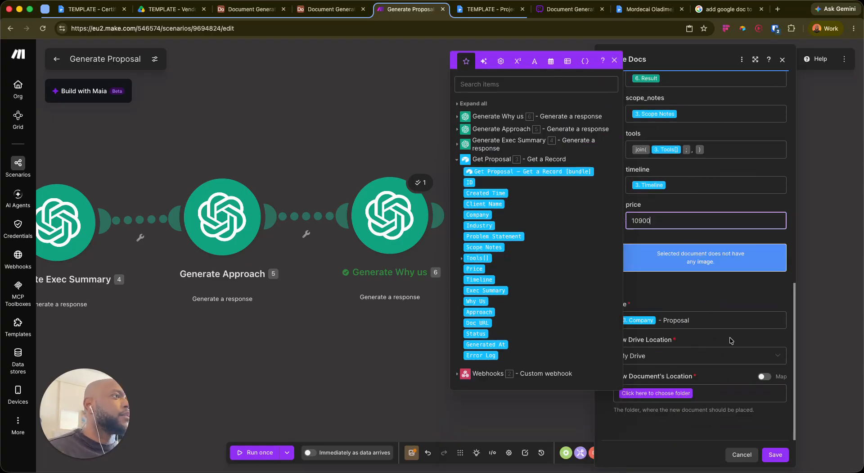
{"action": "left_click", "coordinate": [775, 454]}
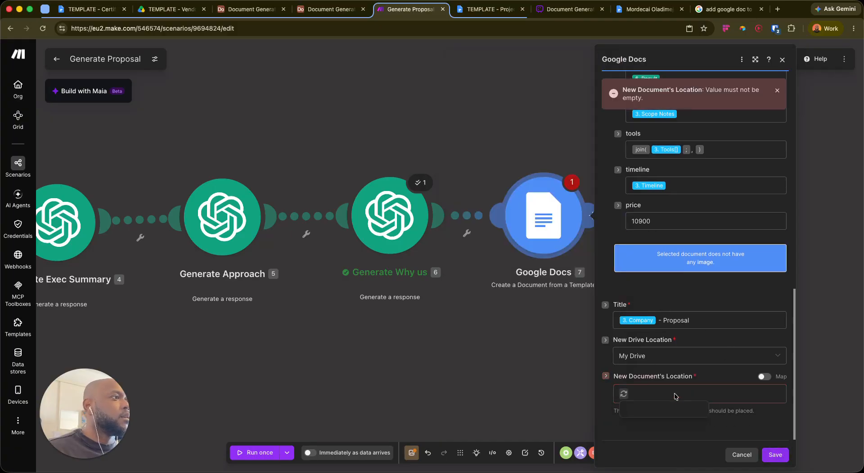
{"action": "left_click", "coordinate": [657, 393]}
{"action": "left_click", "coordinate": [657, 411]}
{"action": "left_click", "coordinate": [775, 454]}
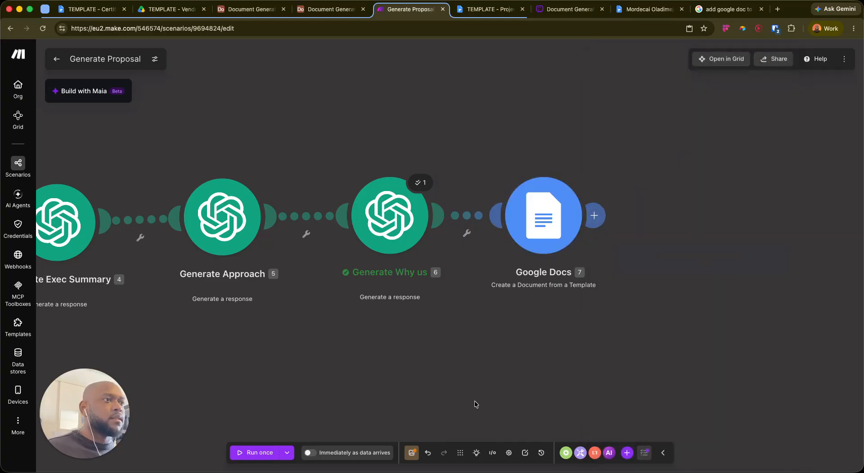
Rename the module 'Generate Proposal' and set the scenario to run immediately as data arrives
{"action": "right_click", "coordinate": [563, 232]}
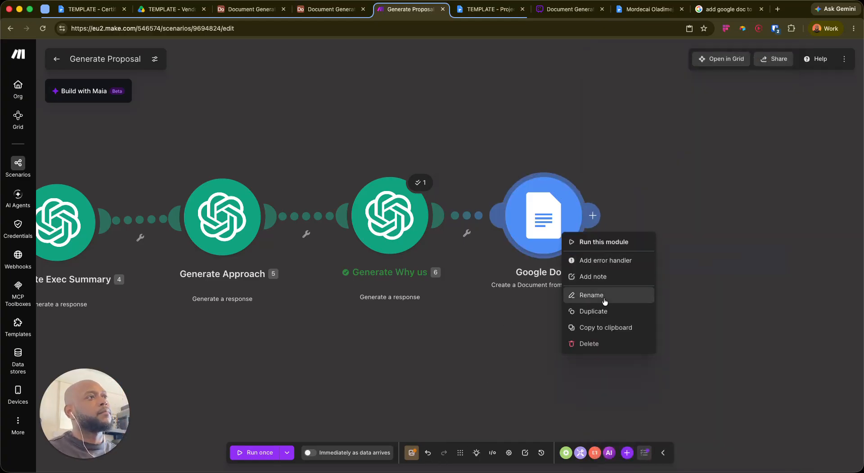
{"action": "left_click", "coordinate": [592, 295]}
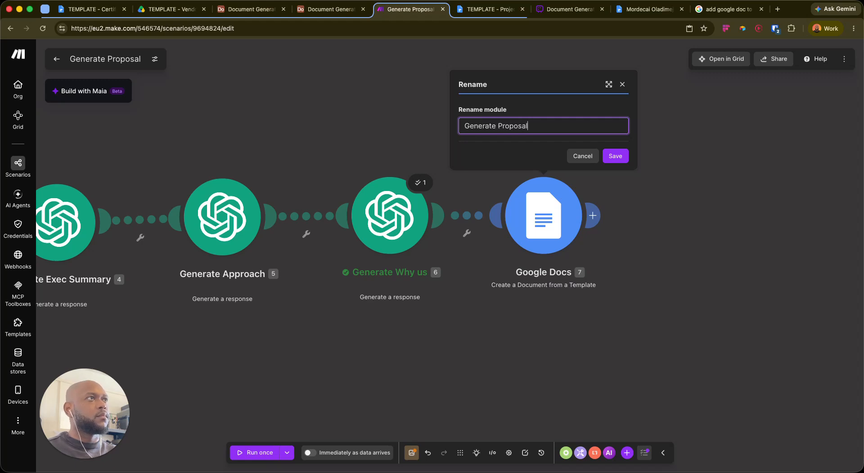
{"action": "key", "text": "Return"}
{"action": "left_click_drag", "start_coordinate": [387, 373], "coordinate": [498, 330]}
{"action": "scroll", "coordinate": [499, 329], "scroll_direction": "down", "scroll_amount": 3}
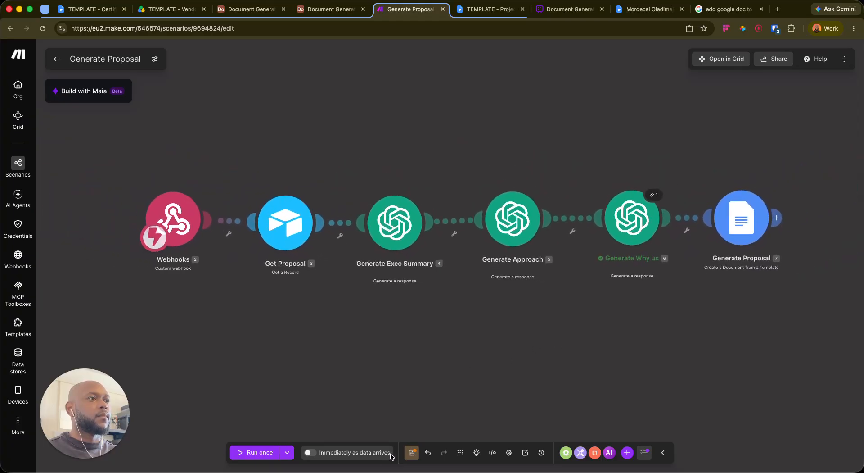
{"action": "left_click", "coordinate": [412, 451]}
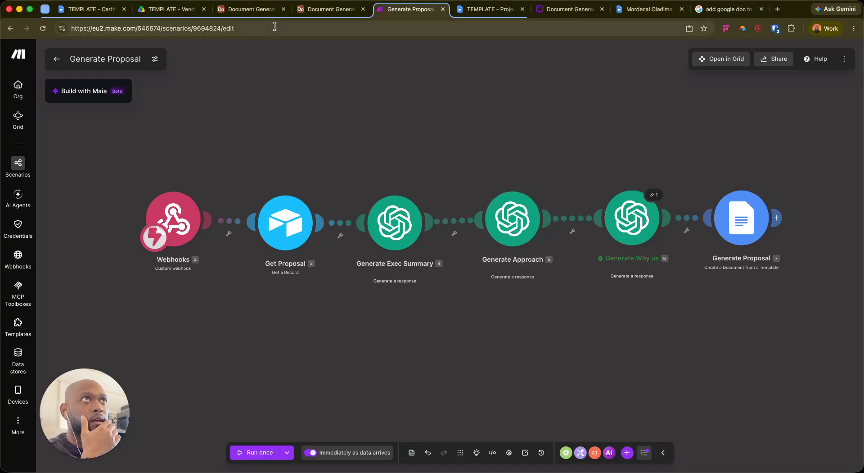
{"action": "left_click", "coordinate": [246, 10]}
Start a Trigger Proposal Creation automation test using the Reeve Freight Services record
{"action": "left_click", "coordinate": [324, 9]}
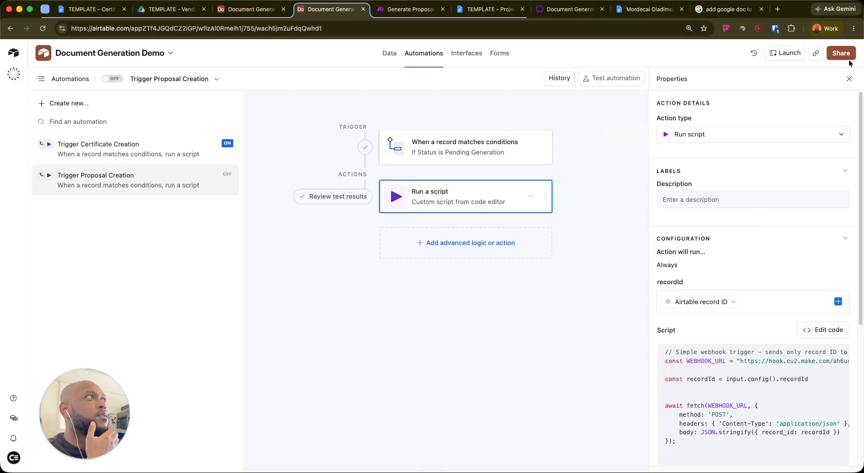
{"action": "left_click", "coordinate": [603, 79]}
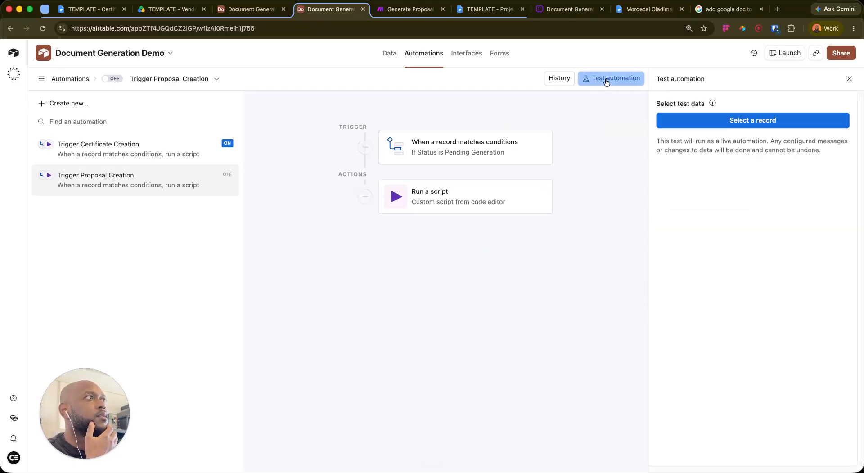
{"action": "left_click", "coordinate": [705, 118]}
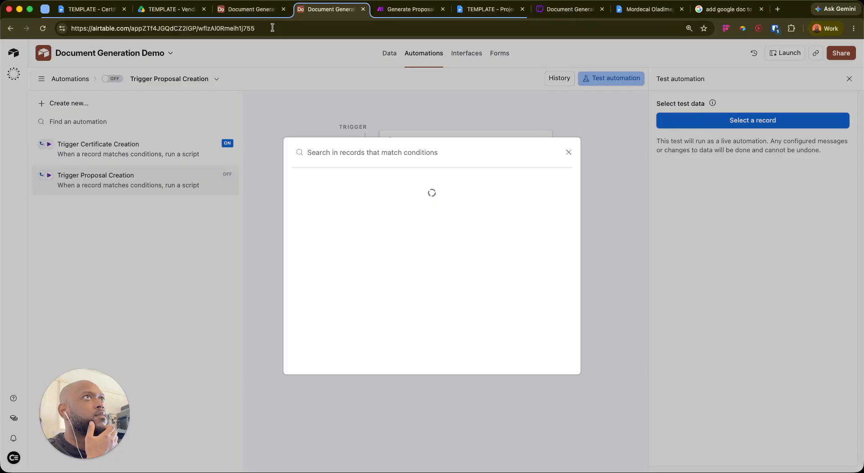
{"action": "left_click", "coordinate": [246, 9]}
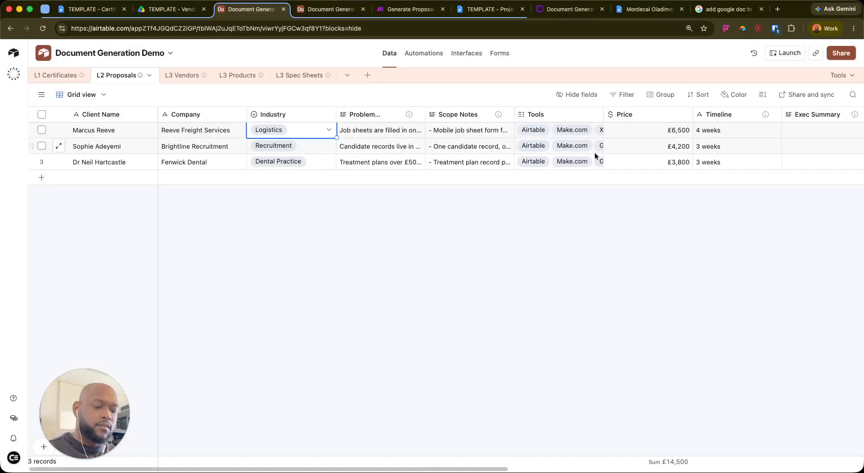
{"action": "scroll", "coordinate": [594, 150], "scroll_direction": "right", "scroll_amount": 10}
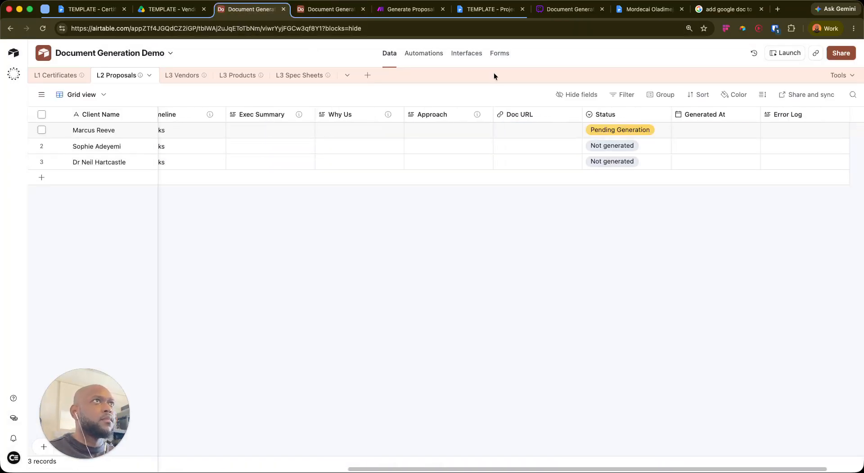
{"action": "left_click", "coordinate": [306, 12]}
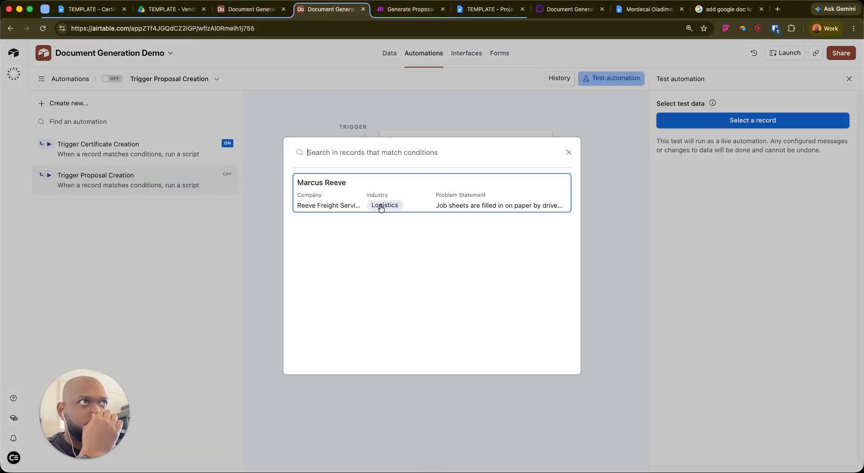
{"action": "left_click", "coordinate": [401, 195]}
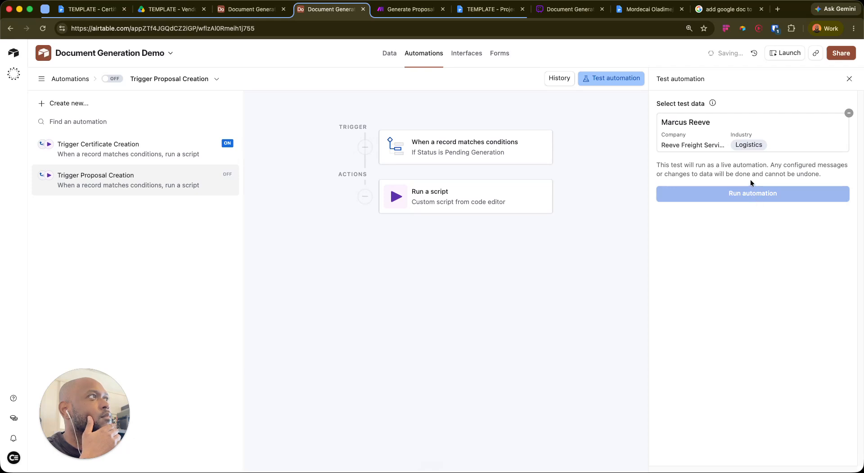
{"action": "left_click", "coordinate": [607, 78]}
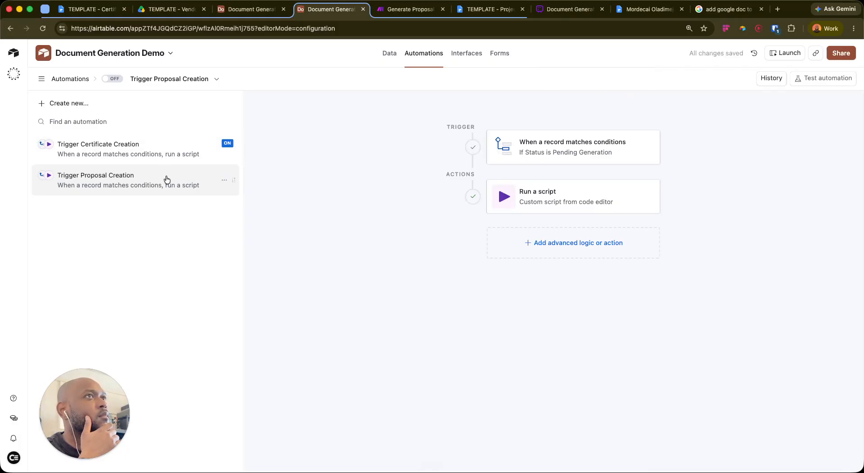
Test the Run a script step, then run the full automation on Reeve Freight Services
{"action": "left_click", "coordinate": [567, 200]}
{"action": "scroll", "coordinate": [779, 323], "scroll_direction": "down", "scroll_amount": 6}
{"action": "left_click", "coordinate": [822, 314]}
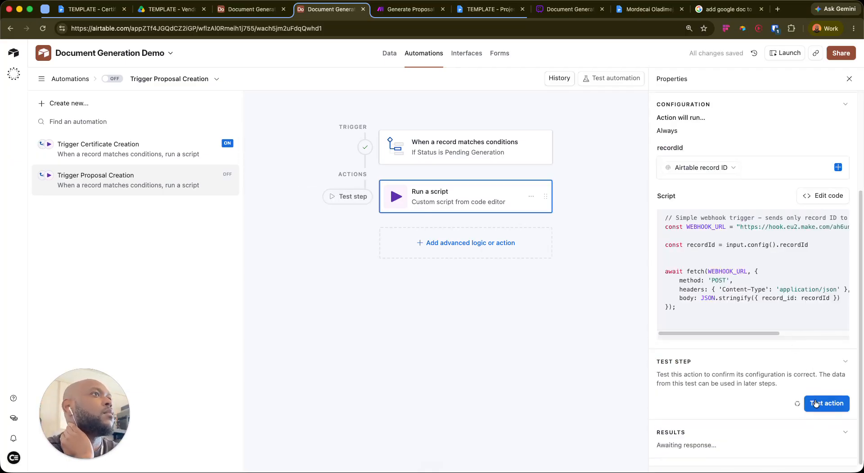
{"action": "left_click", "coordinate": [816, 402]}
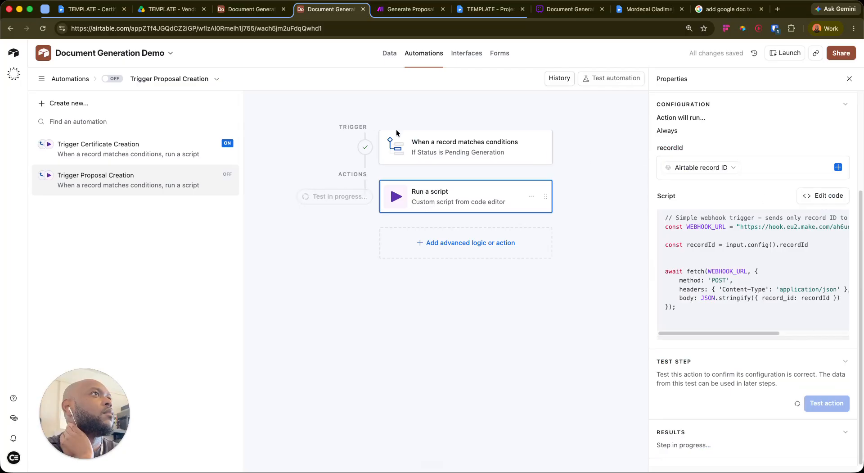
{"action": "left_click", "coordinate": [599, 80]}
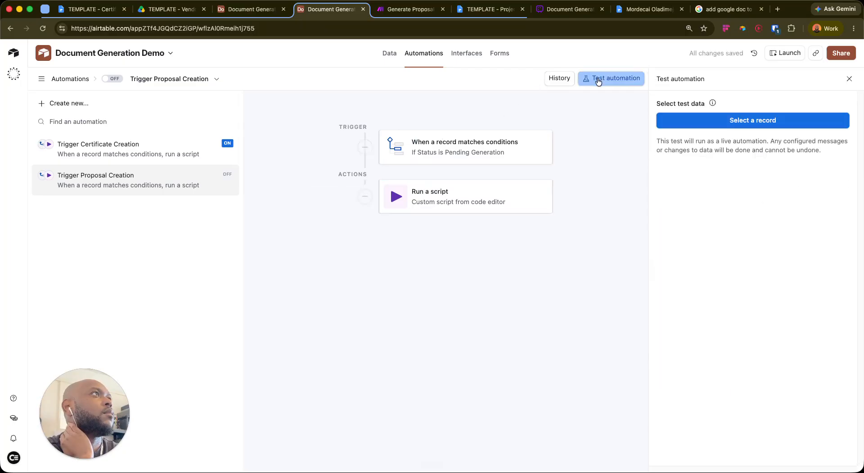
{"action": "left_click", "coordinate": [735, 128]}
{"action": "left_click", "coordinate": [490, 201]}
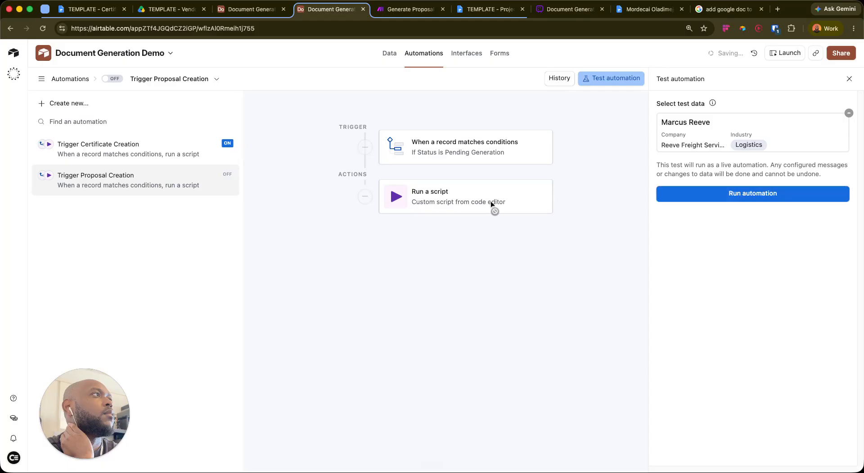
{"action": "left_click", "coordinate": [731, 194]}
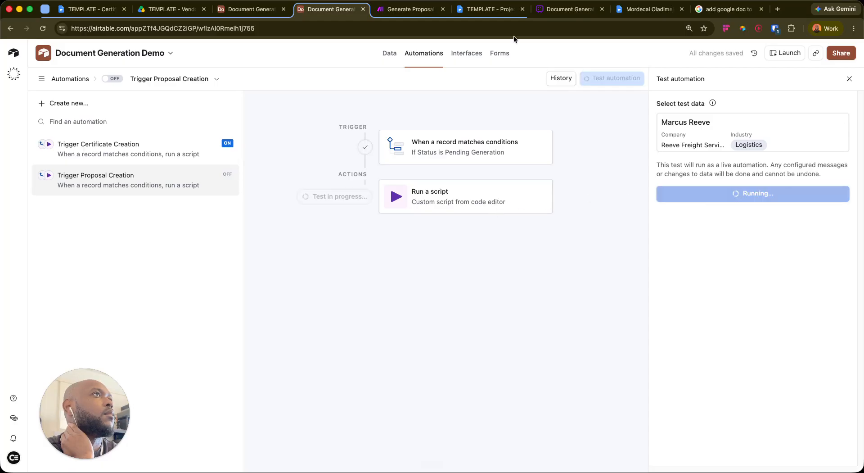
Stop the Make.com scenario's ongoing executions from the editor
{"action": "left_click", "coordinate": [407, 9]}
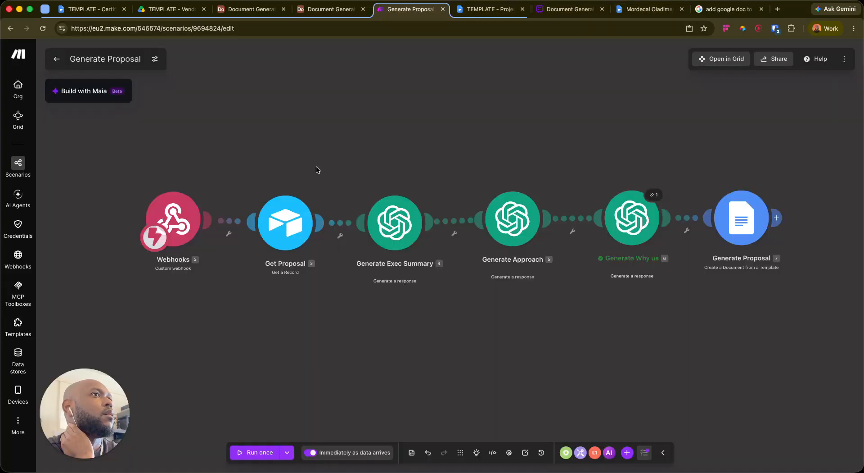
{"action": "left_click", "coordinate": [57, 59]}
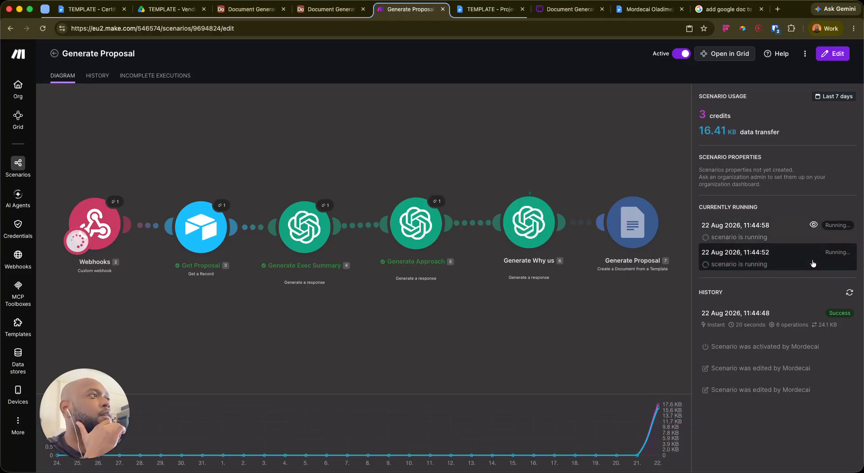
{"action": "left_click", "coordinate": [143, 308]}
{"action": "left_click_drag", "start_coordinate": [93, 387], "coordinate": [165, 406]}
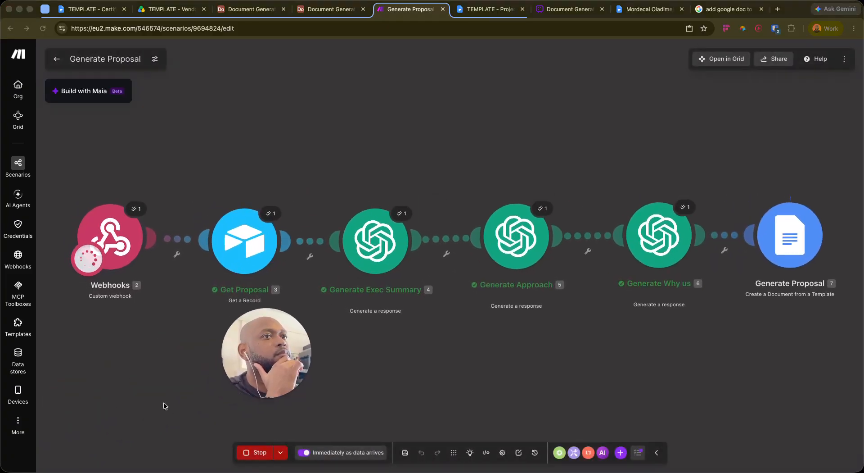
{"action": "left_click", "coordinate": [254, 453]}
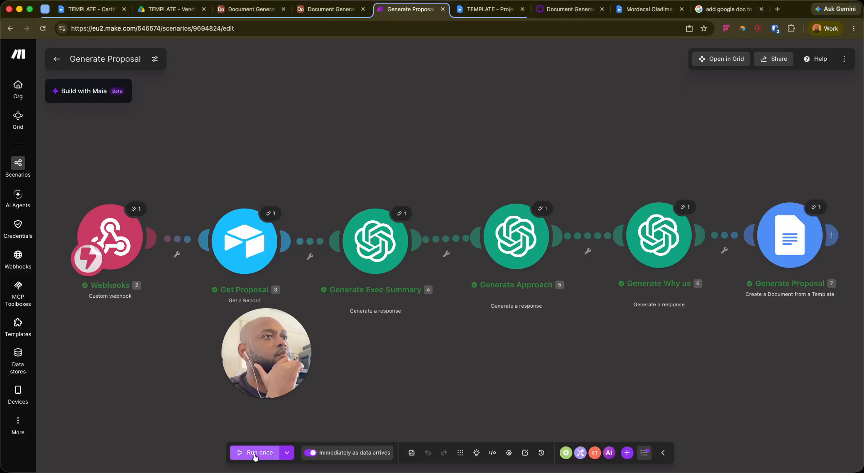
{"action": "left_click", "coordinate": [256, 456]}
{"action": "left_click", "coordinate": [256, 457]}
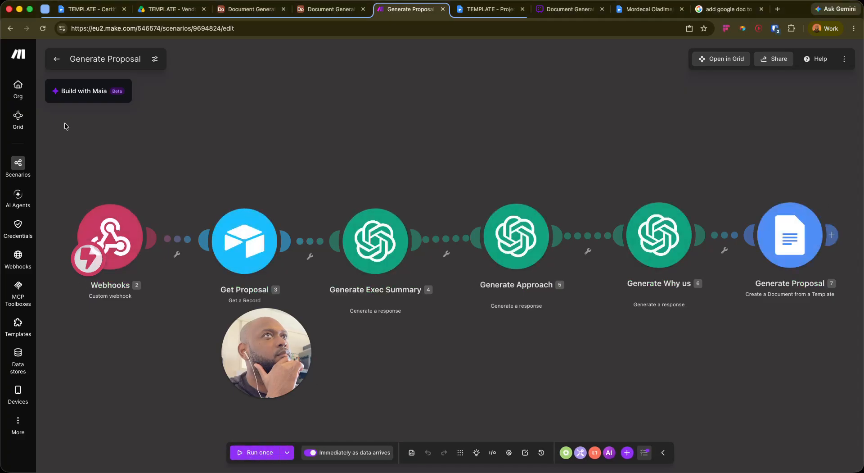
Open the latest run's log and inspect the Generate Proposal module's output
{"action": "left_click", "coordinate": [56, 58]}
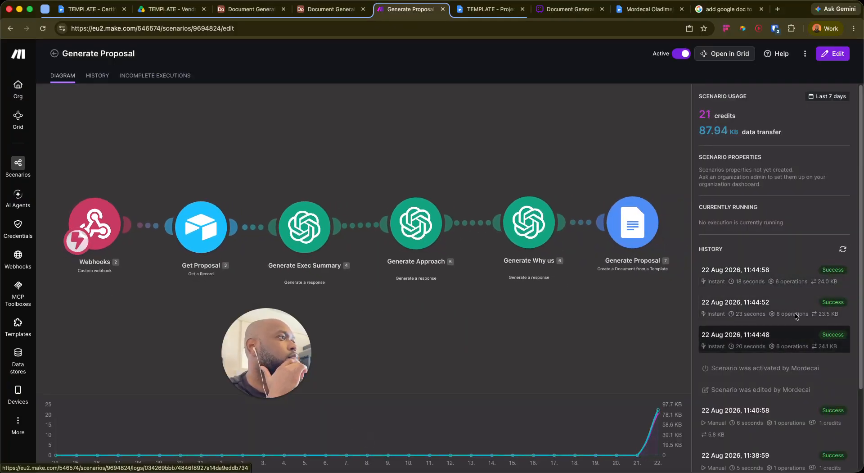
{"action": "left_click", "coordinate": [783, 275]}
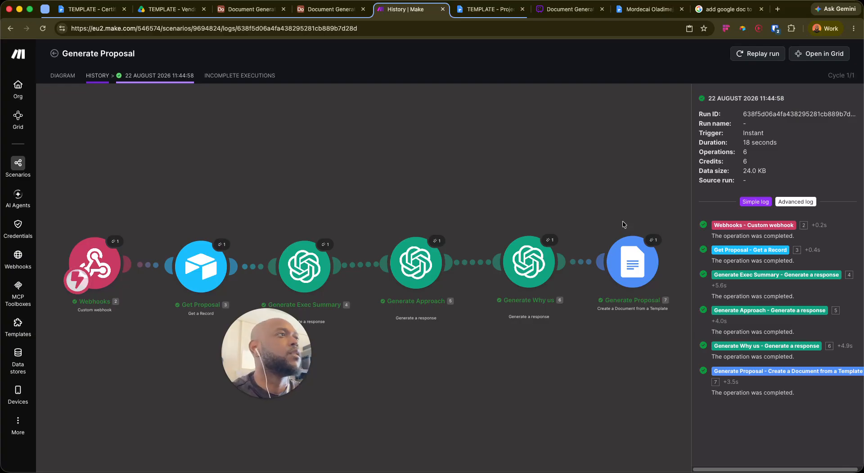
{"action": "left_click", "coordinate": [651, 240]}
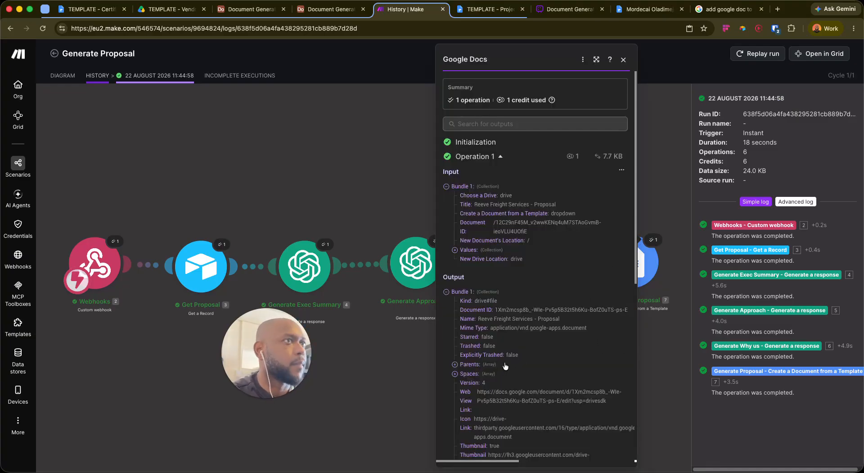
Open the generated Reeve Freight Services proposal from its web link in a new tab
{"action": "left_click_drag", "start_coordinate": [476, 391], "coordinate": [607, 400]}
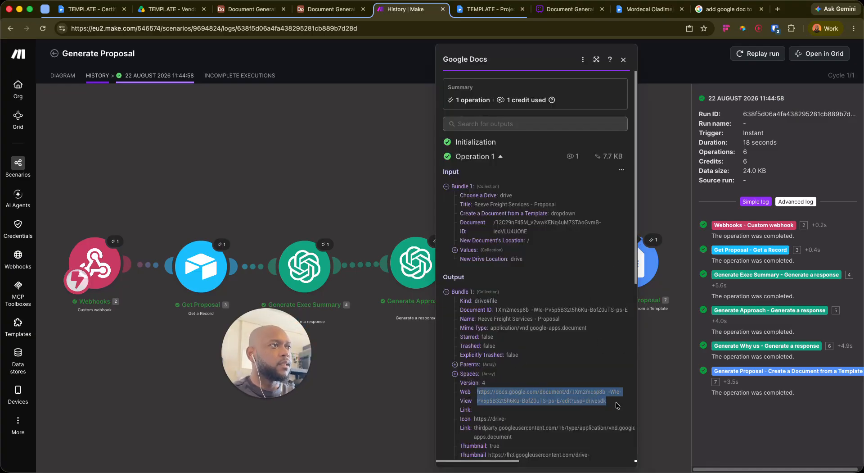
{"action": "key", "text": "ctrl+t"}
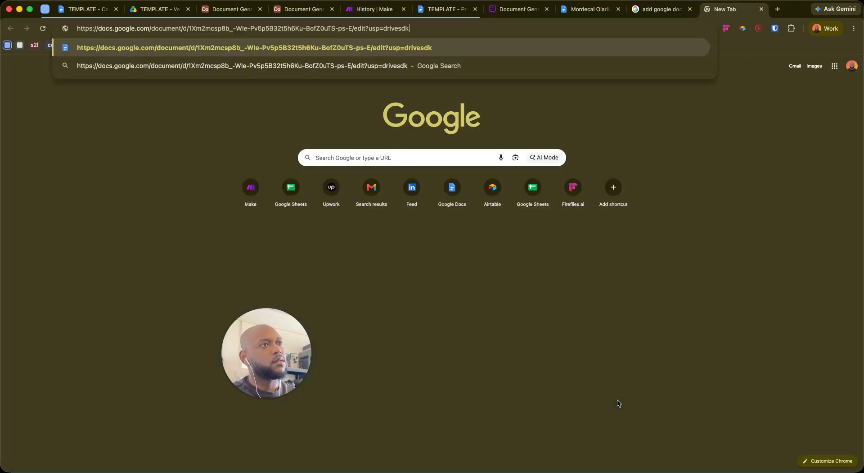
{"action": "key", "text": "Return"}
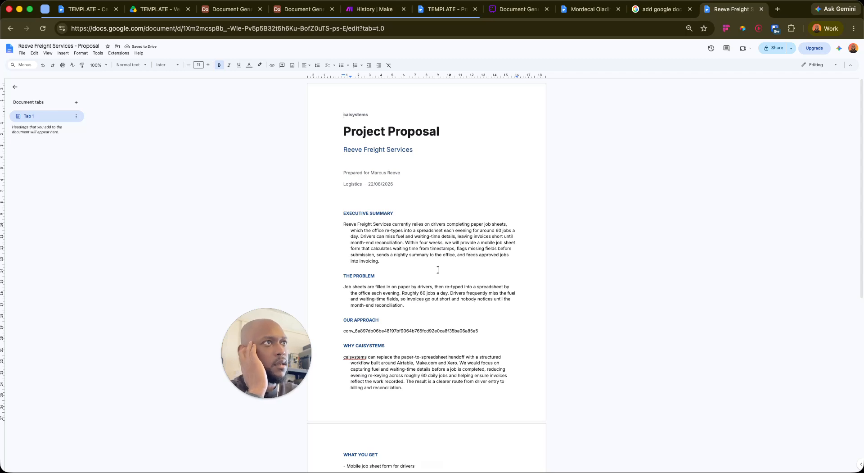
{"action": "scroll", "coordinate": [561, 241], "scroll_direction": "down", "scroll_amount": 10}
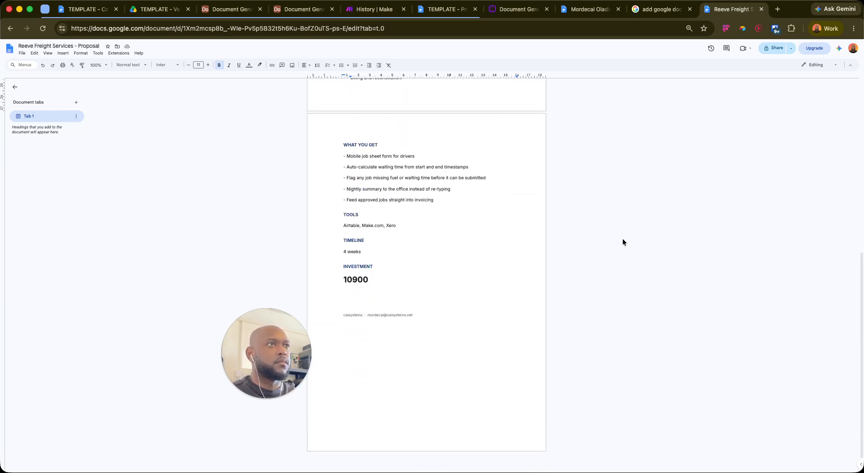
{"action": "scroll", "coordinate": [619, 235], "scroll_direction": "up", "scroll_amount": 10}
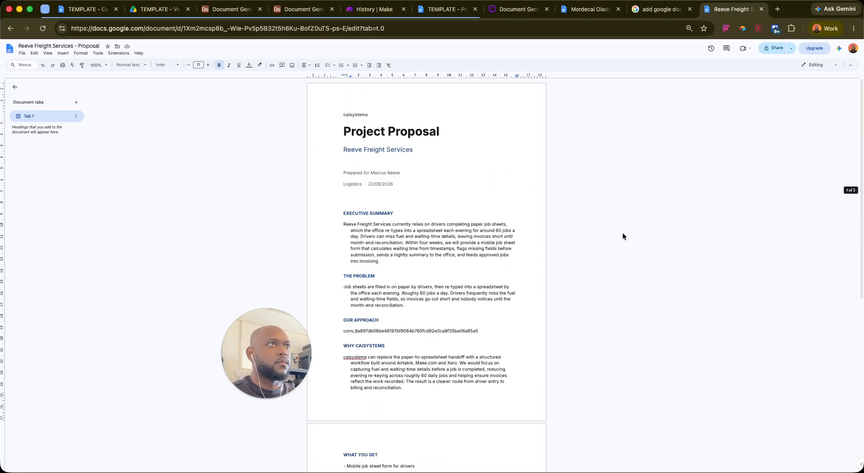
{"action": "mouse_move", "coordinate": [250, 369]}
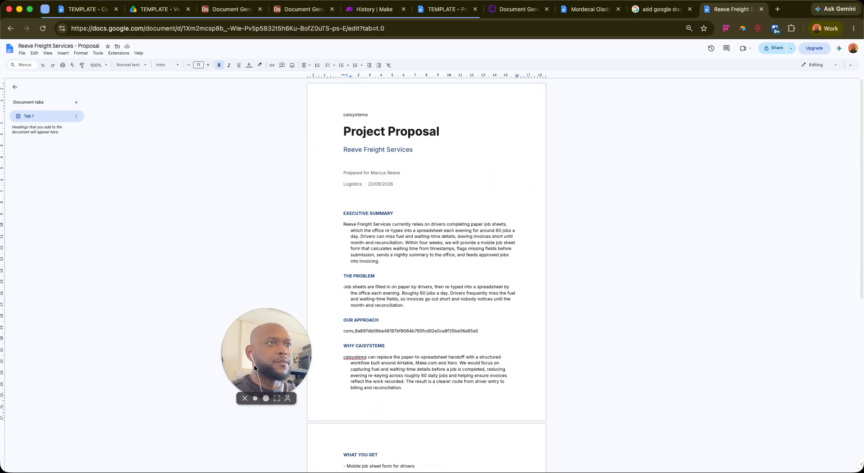
{"action": "left_click", "coordinate": [265, 399]}
{"action": "left_click_drag", "start_coordinate": [372, 319], "coordinate": [206, 321]}
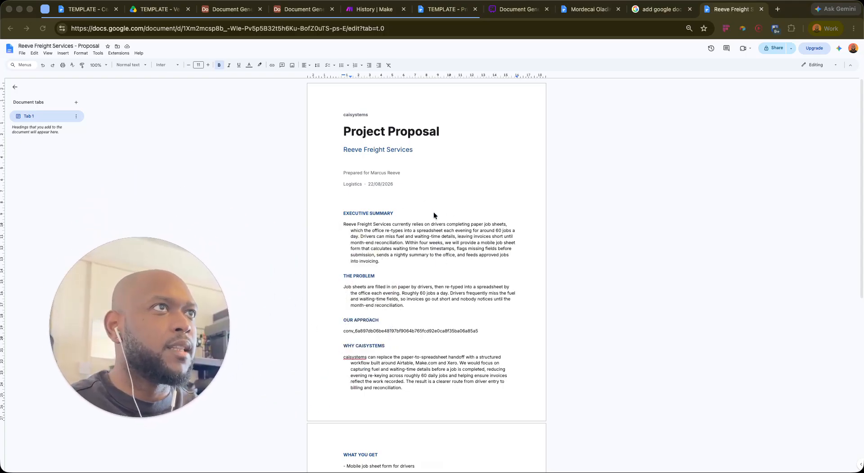
{"action": "scroll", "coordinate": [419, 248], "scroll_direction": "down", "scroll_amount": 10}
{"action": "scroll", "coordinate": [525, 310], "scroll_direction": "up", "scroll_amount": 10}
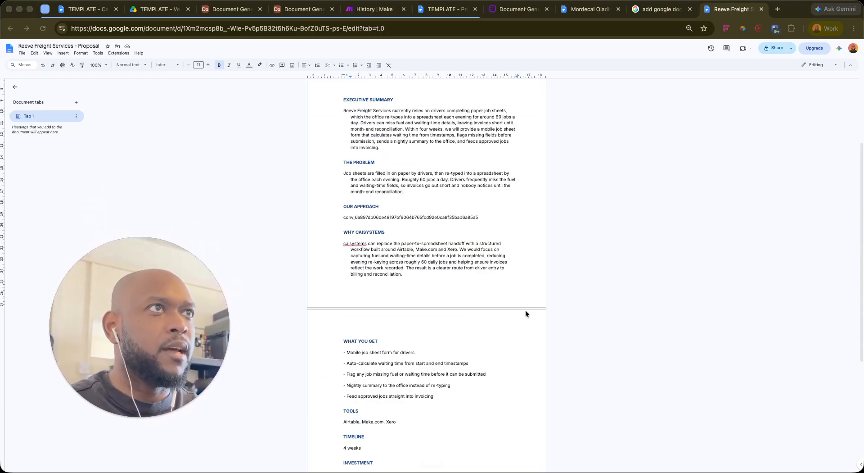
Add a dollar sign before the Investment figure so it reads $10900
{"action": "left_click", "coordinate": [348, 230]}
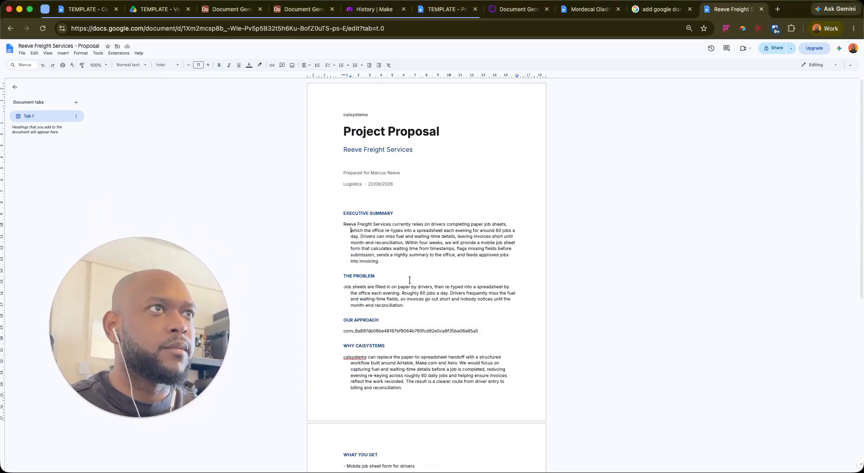
{"action": "scroll", "coordinate": [399, 278], "scroll_direction": "down", "scroll_amount": 10}
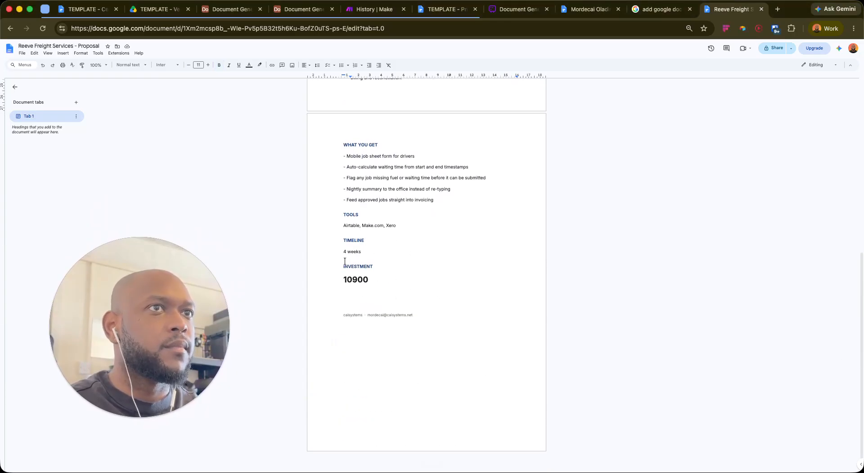
{"action": "left_click", "coordinate": [345, 279]}
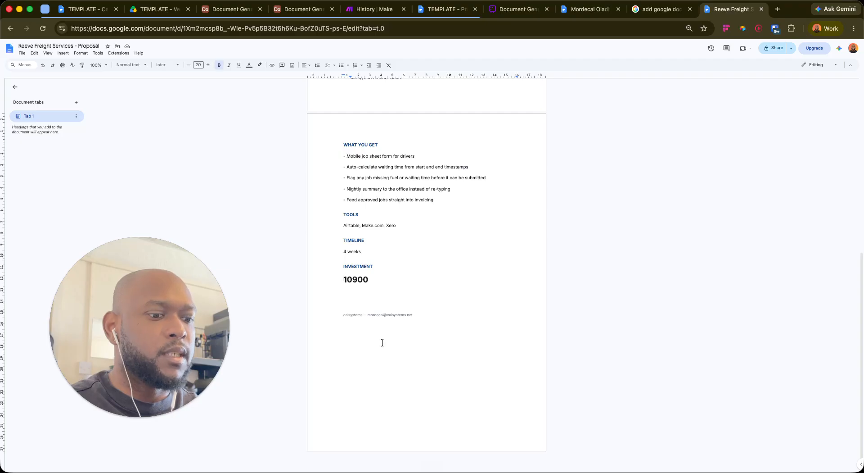
{"action": "type", "text": "z4"}
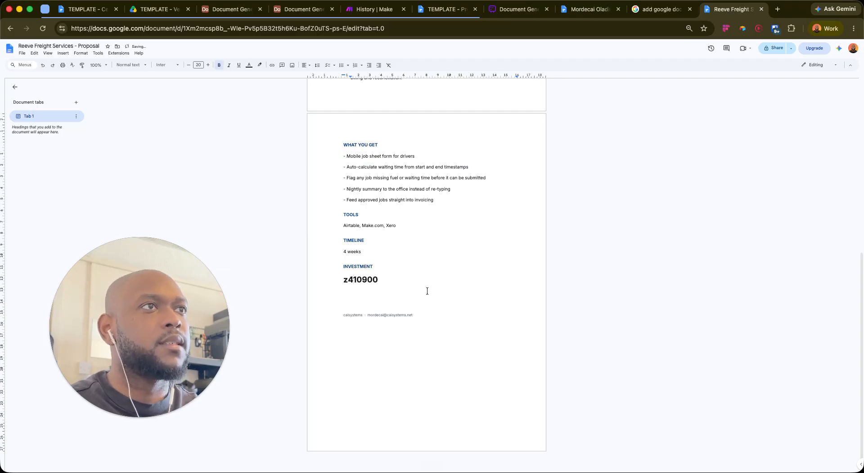
{"action": "key", "text": "BackSpace"}
{"action": "type", "text": "$"}
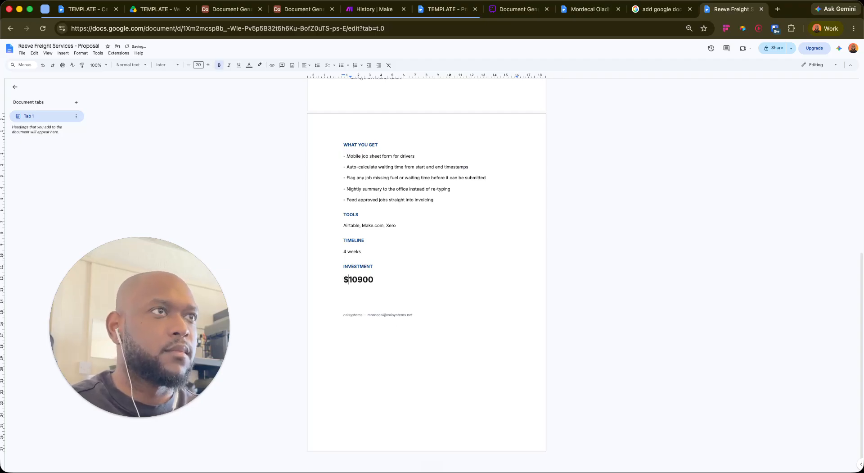
{"action": "left_click", "coordinate": [519, 188]}
{"action": "scroll", "coordinate": [440, 275], "scroll_direction": "up", "scroll_amount": 4}
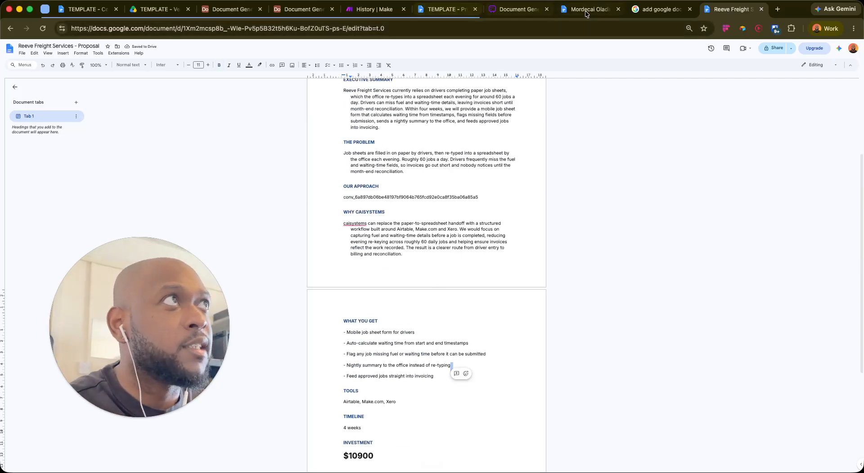
Review the five-step Whimsical diagram, then return to Make's Generate Proposal run log
{"action": "left_click", "coordinate": [501, 12]}
{"action": "left_click_drag", "start_coordinate": [130, 300], "coordinate": [252, 328]}
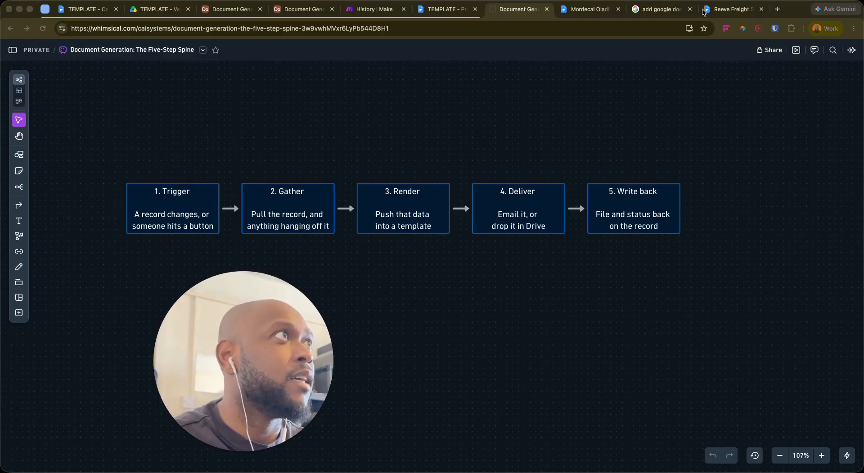
{"action": "left_click", "coordinate": [375, 9]}
{"action": "left_click", "coordinate": [180, 99]}
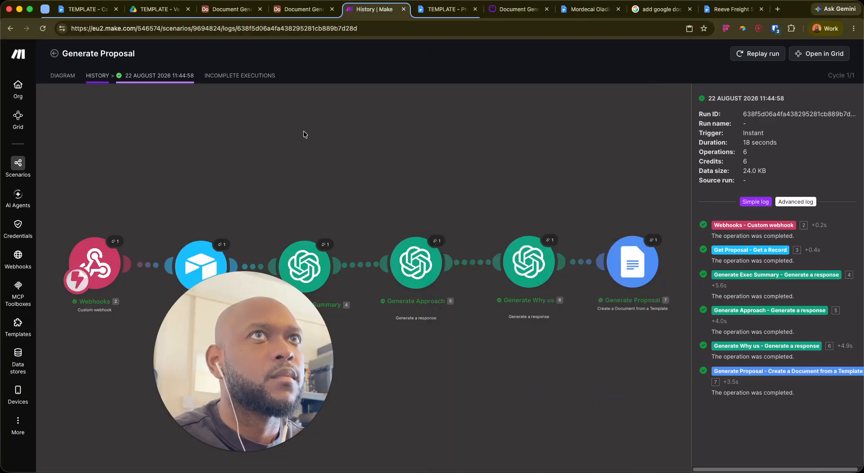
Add a Webhooks Custom webhook trigger module to the new empty scenario
{"action": "left_click", "coordinate": [229, 324]}
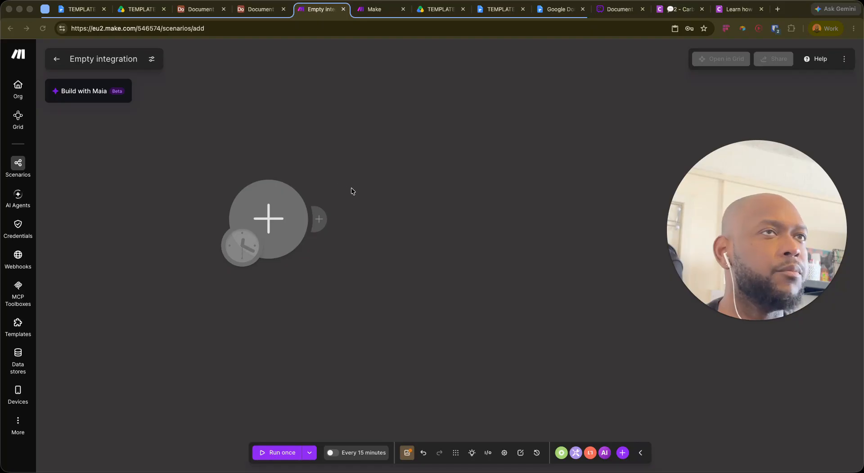
{"action": "left_click", "coordinate": [255, 222]}
{"action": "left_click", "coordinate": [272, 209]}
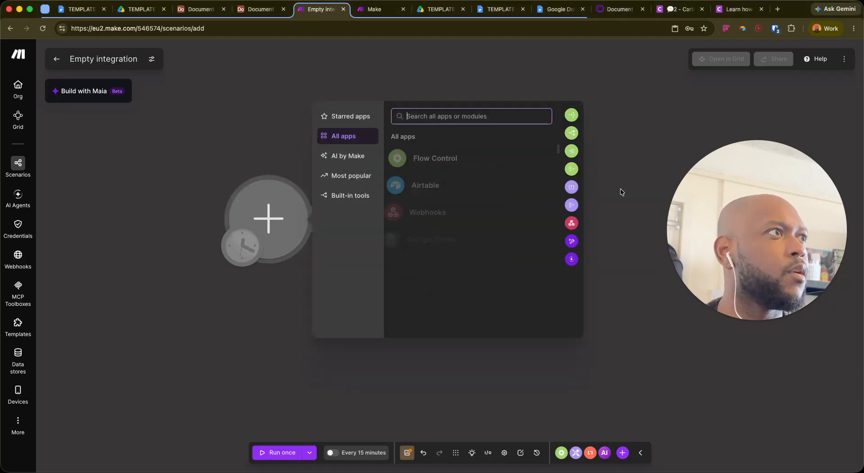
{"action": "left_click", "coordinate": [433, 209]}
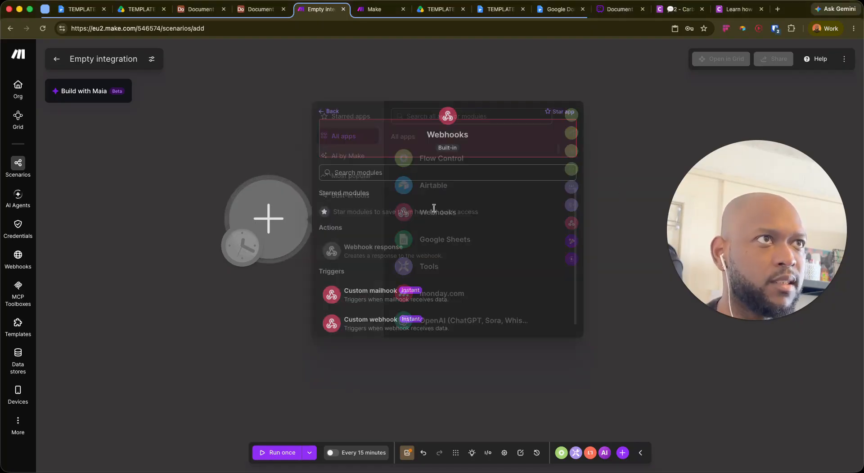
{"action": "left_click", "coordinate": [378, 316]}
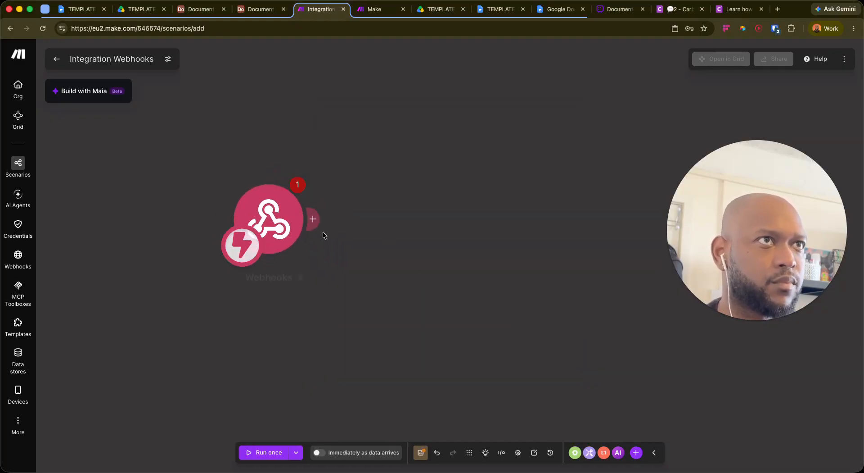
Create a new webhook named 'My create spec sheet webhook' and save it
{"action": "left_click", "coordinate": [502, 212]}
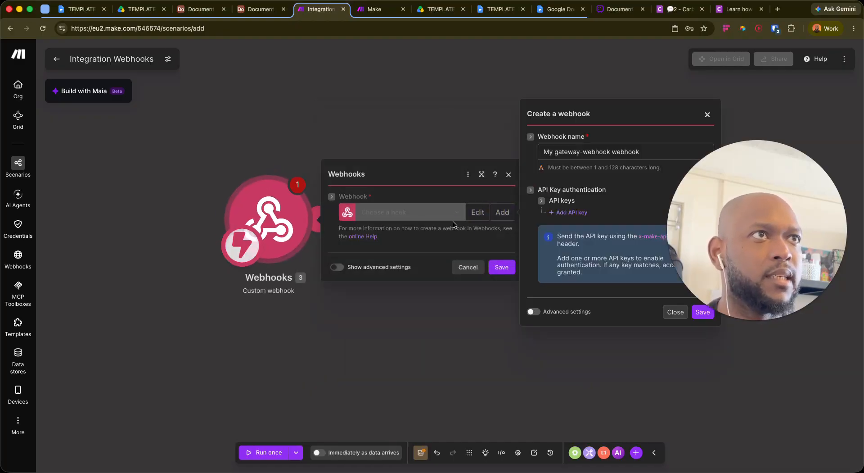
{"action": "left_click", "coordinate": [594, 152]}
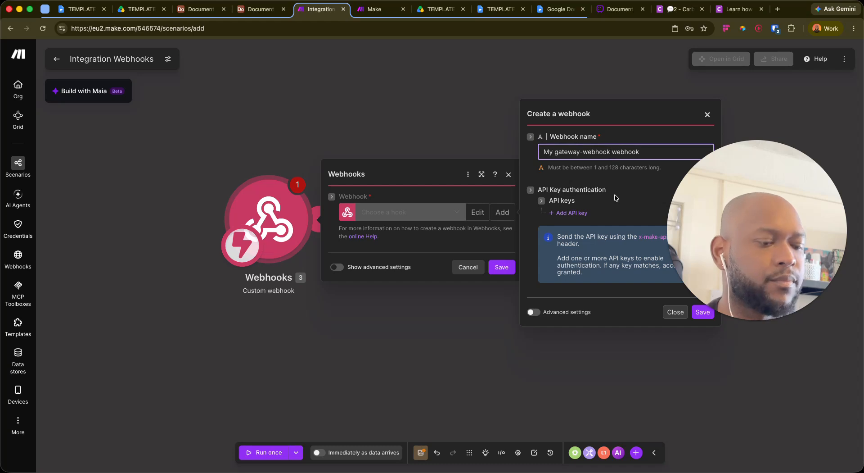
{"action": "key", "text": "BackSpace"}
{"action": "key", "text": "BackSpace"}
{"action": "key", "text": "BackSpace"}
{"action": "key", "text": "BackSpace"}
{"action": "key", "text": "BackSpace"}
{"action": "key", "text": "BackSpace"}
{"action": "key", "text": "BackSpace"}
{"action": "key", "text": "BackSpace"}
{"action": "key", "text": "BackSpace"}
{"action": "key", "text": "BackSpace"}
{"action": "key", "text": "BackSpace"}
{"action": "key", "text": "BackSpace"}
{"action": "key", "text": "BackSpace"}
{"action": "key", "text": "BackSpace"}
{"action": "key", "text": "BackSpace"}
{"action": "key", "text": "BackSpace"}
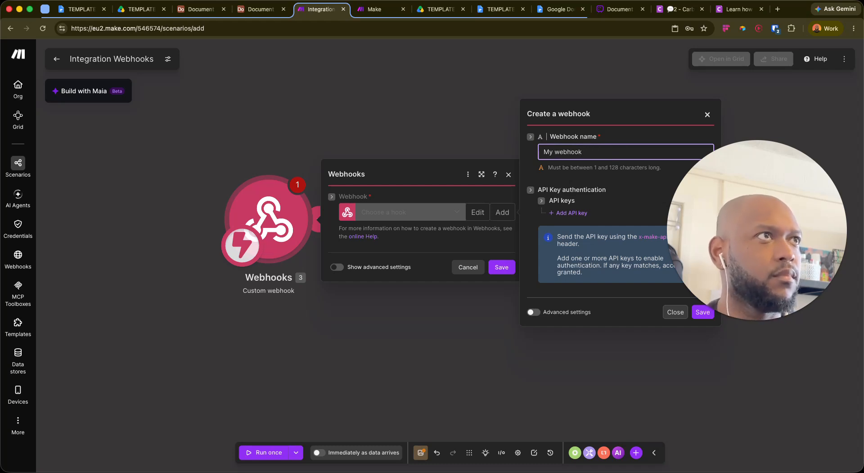
{"action": "type", "text": "create spe"}
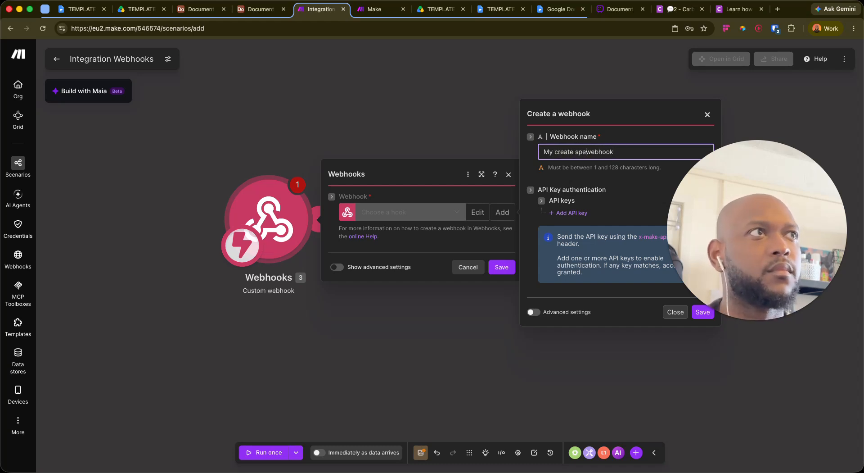
{"action": "type", "text": "c sheet"}
{"action": "key", "text": "Tab"}
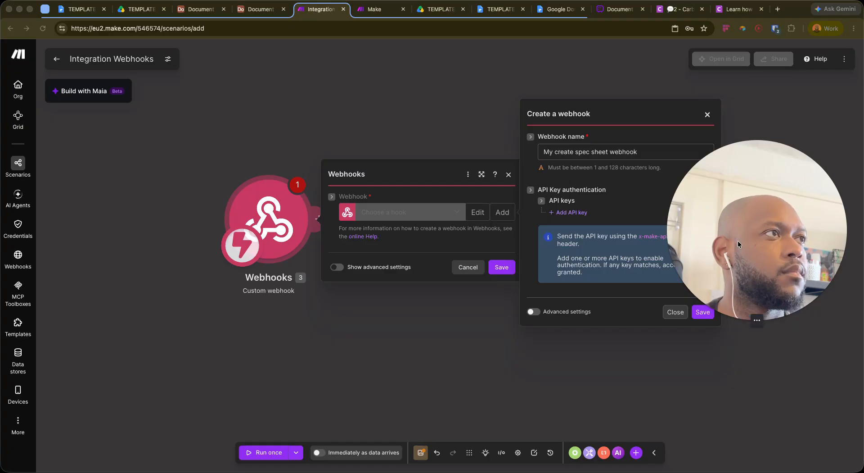
{"action": "left_click_drag", "start_coordinate": [733, 247], "coordinate": [4, 420]}
{"action": "left_click", "coordinate": [86, 457]}
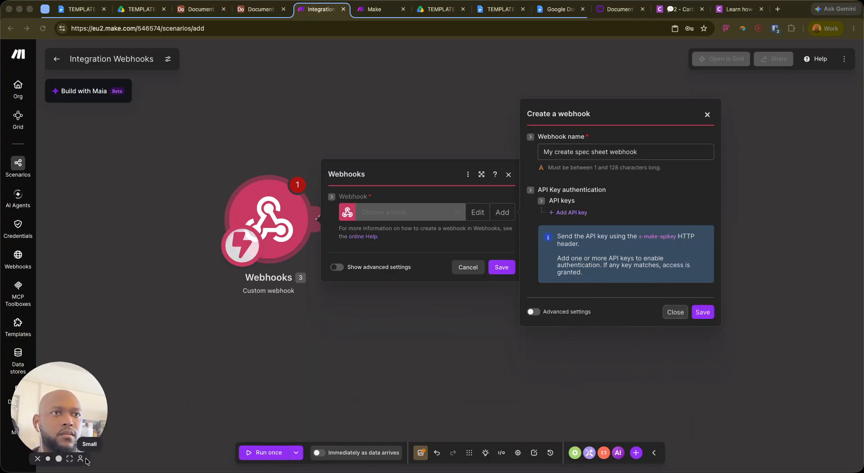
{"action": "left_click", "coordinate": [705, 313]}
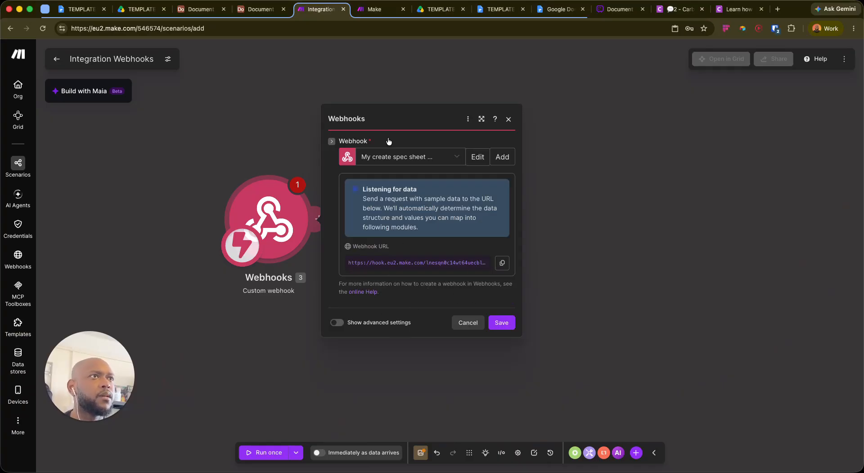
{"action": "left_click", "coordinate": [261, 9]}
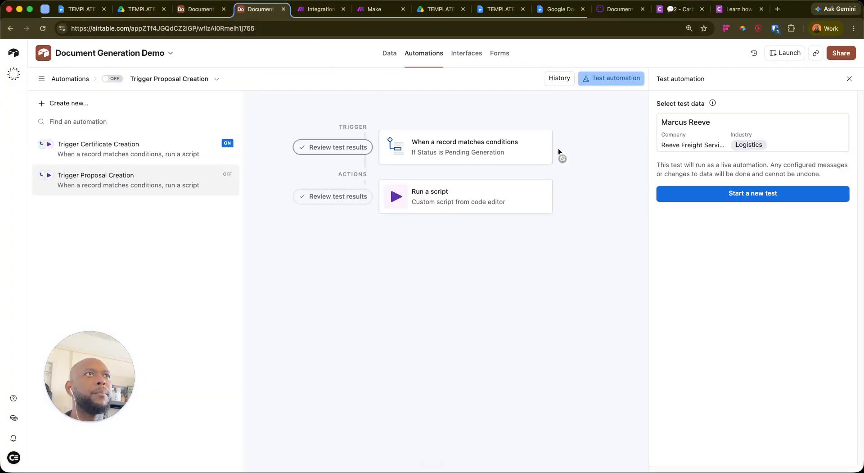
Duplicate the Trigger Proposal Creation automation
{"action": "left_click", "coordinate": [224, 179]}
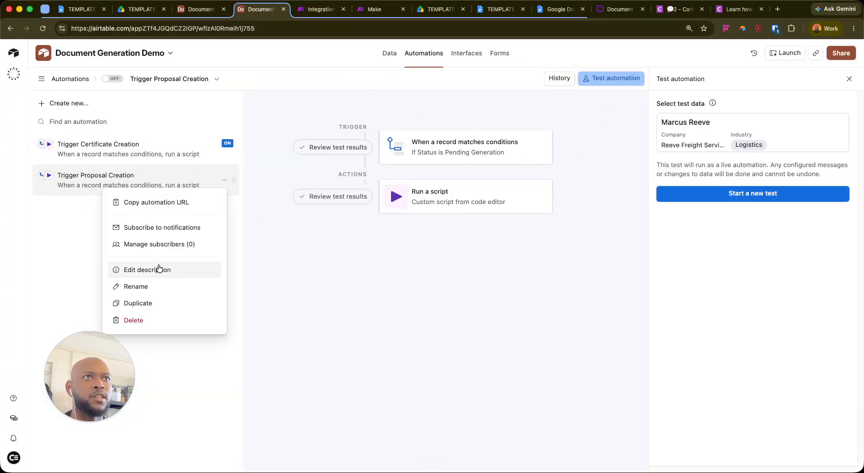
{"action": "left_click", "coordinate": [135, 303]}
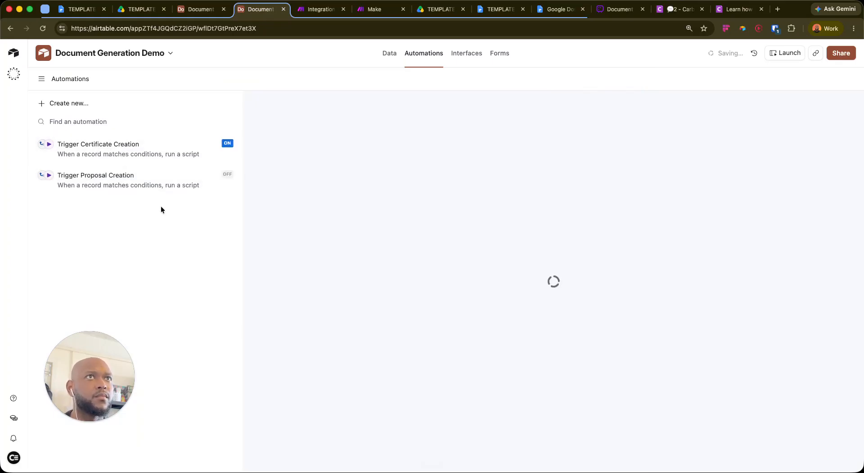
{"action": "left_click", "coordinate": [226, 183]}
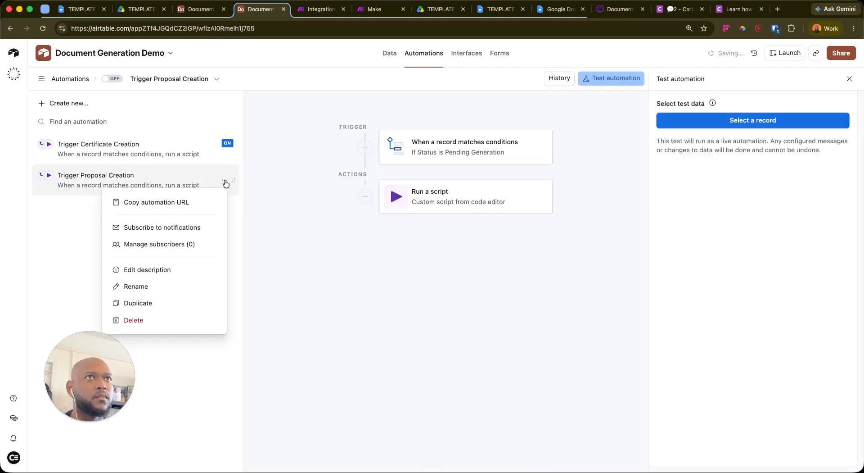
{"action": "left_click", "coordinate": [137, 302]}
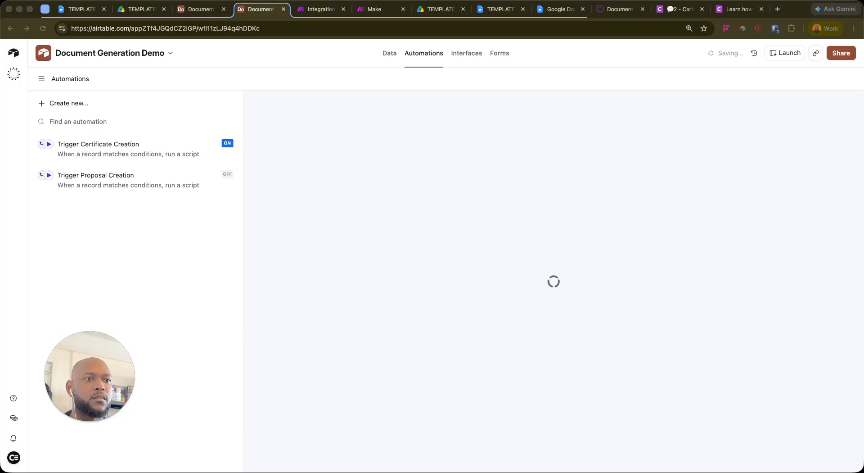
{"action": "left_click", "coordinate": [136, 237]}
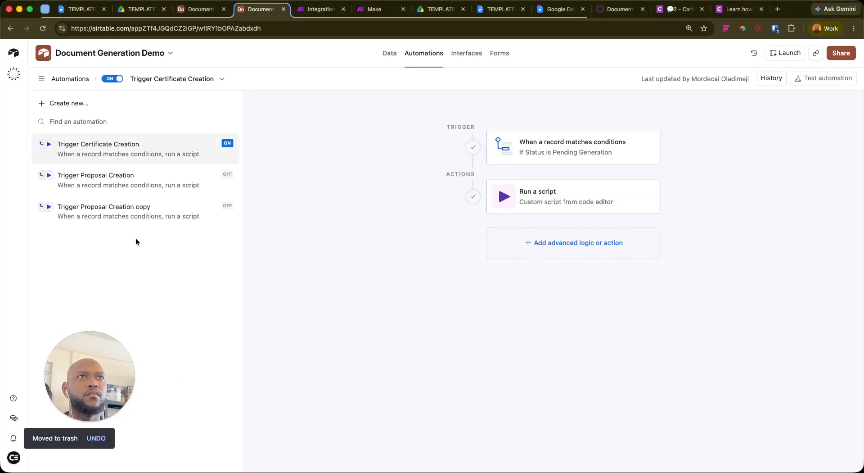
Rename the copied automation to 'Trigger Spec Sheet Creation' and open its trigger
{"action": "left_click", "coordinate": [219, 212]}
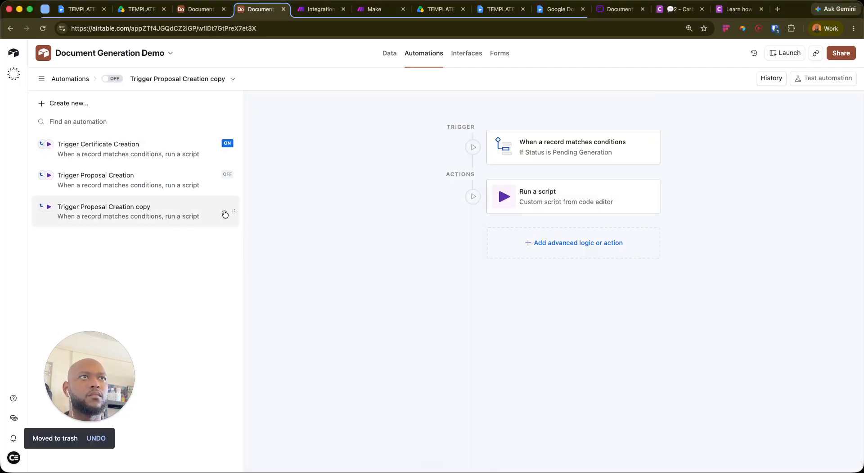
{"action": "left_click", "coordinate": [224, 211]}
{"action": "left_click", "coordinate": [165, 320]}
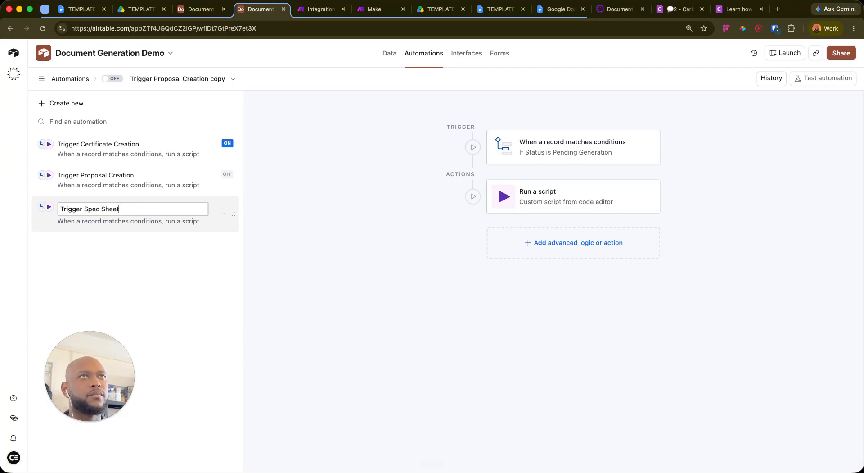
{"action": "key", "text": "Return"}
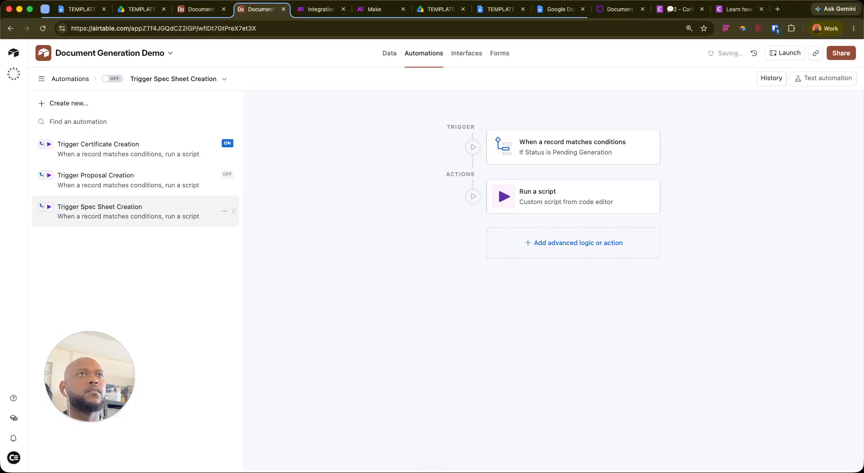
{"action": "left_click", "coordinate": [592, 147]}
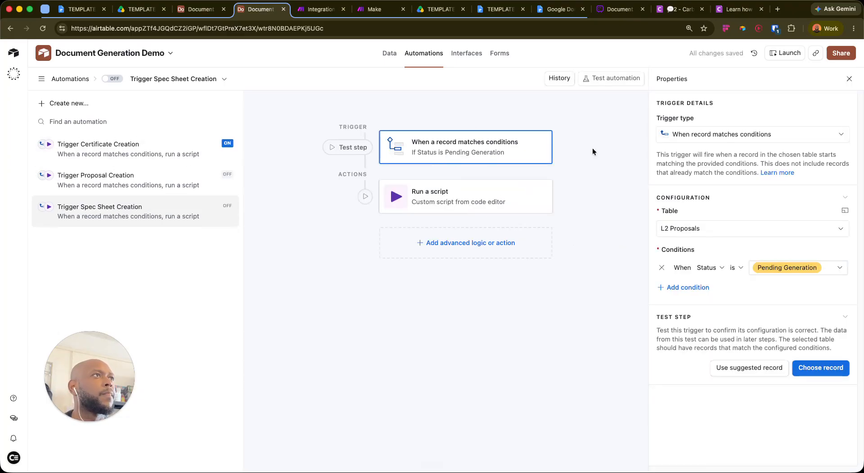
Replace the old WEBHOOK_URL in the Run a script code with the new Make webhook URL
{"action": "left_click", "coordinate": [468, 195]}
{"action": "left_click", "coordinate": [827, 330]}
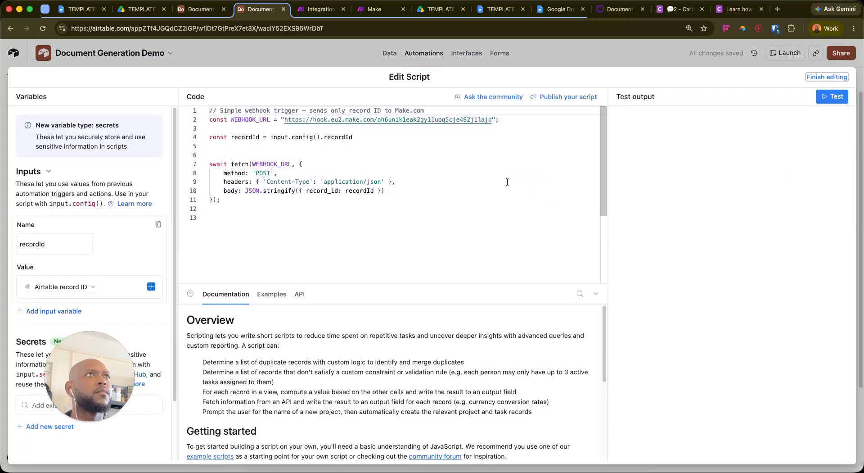
{"action": "left_click", "coordinate": [327, 10]}
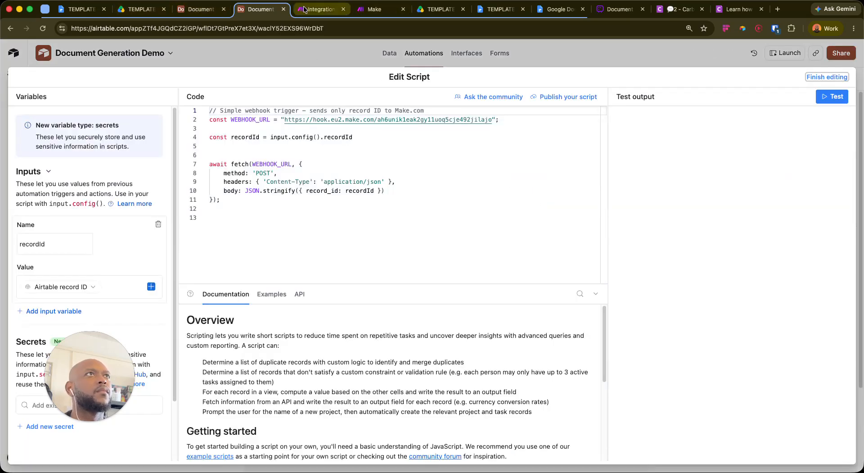
{"action": "left_click", "coordinate": [404, 9]}
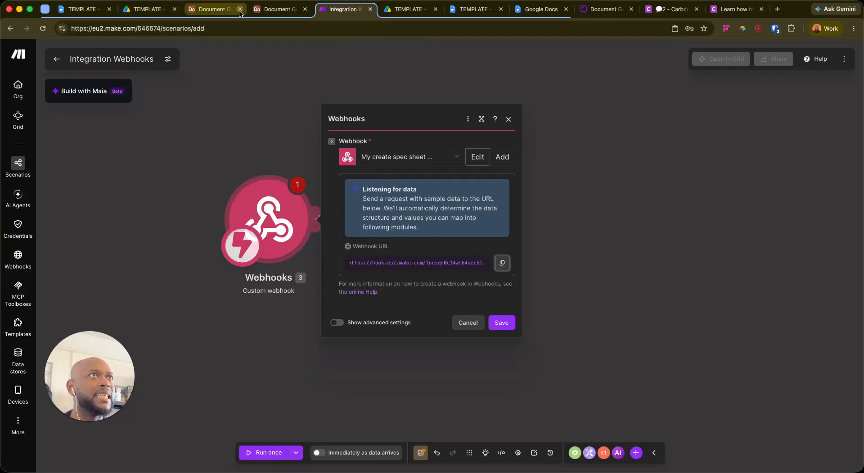
{"action": "left_click", "coordinate": [272, 15]}
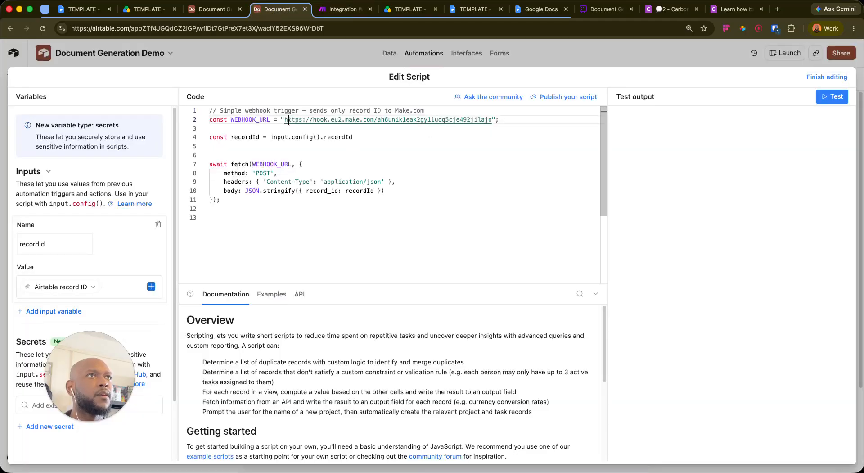
{"action": "left_click_drag", "start_coordinate": [285, 121], "coordinate": [477, 122]}
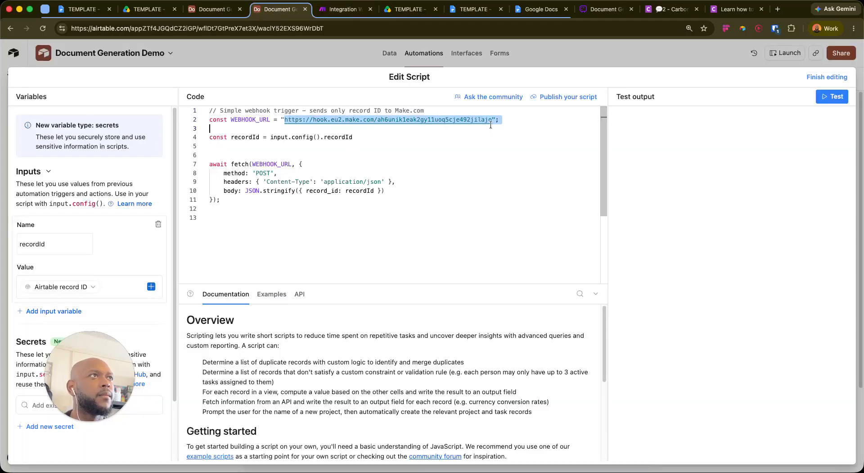
{"action": "key", "text": "super+v"}
{"action": "left_click", "coordinate": [475, 149]}
{"action": "left_click", "coordinate": [836, 98]}
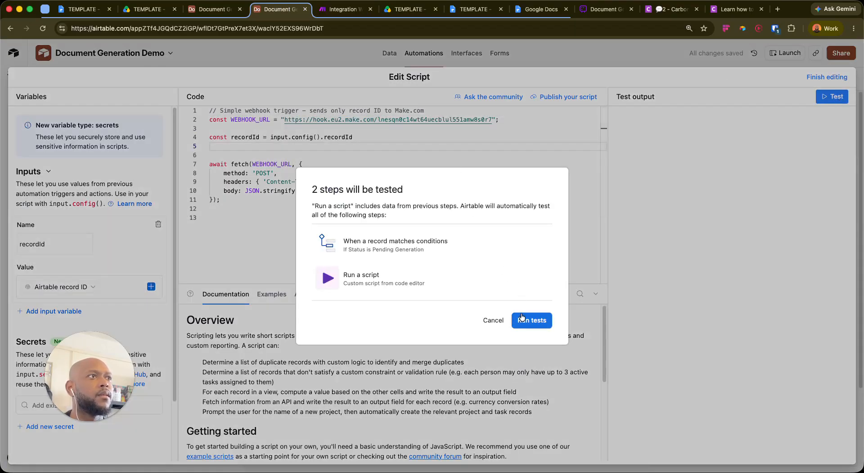
{"action": "key", "text": "Escape"}
Set the trigger to watch the L3 Spec Sheets table with a condition on Status
{"action": "left_click", "coordinate": [831, 78]}
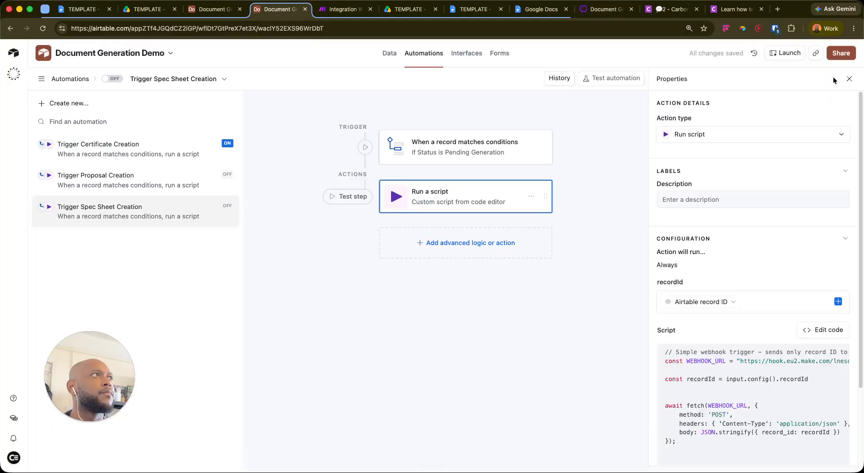
{"action": "left_click", "coordinate": [478, 145]}
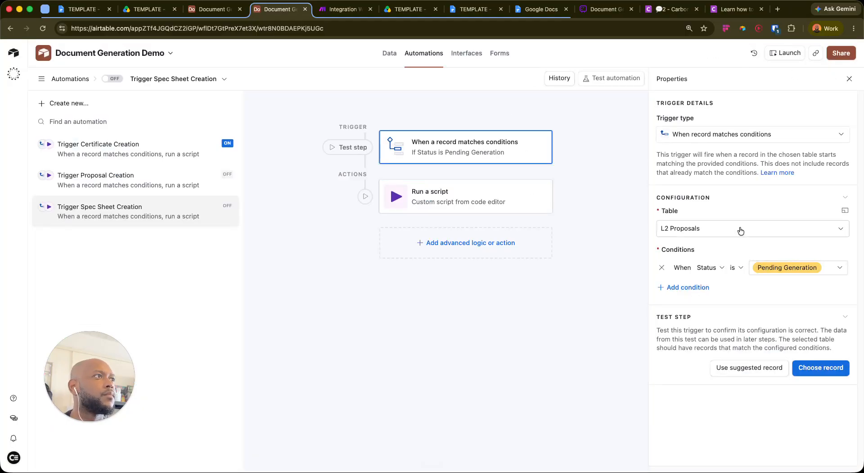
{"action": "left_click", "coordinate": [740, 231]}
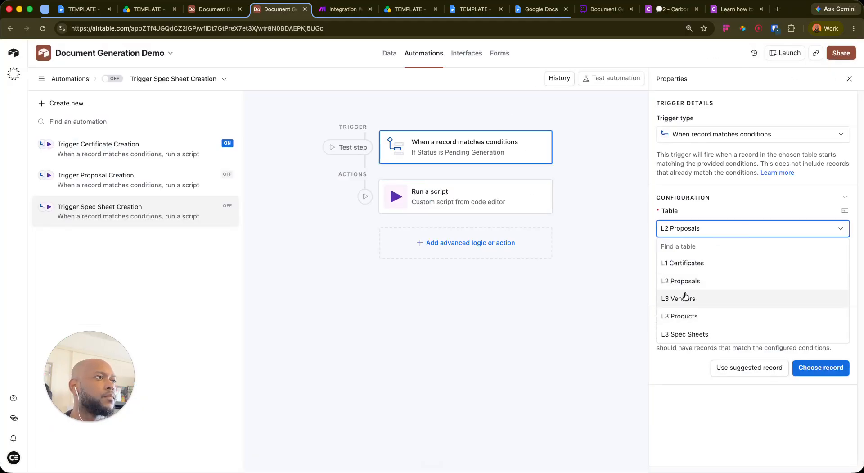
{"action": "left_click", "coordinate": [691, 333]}
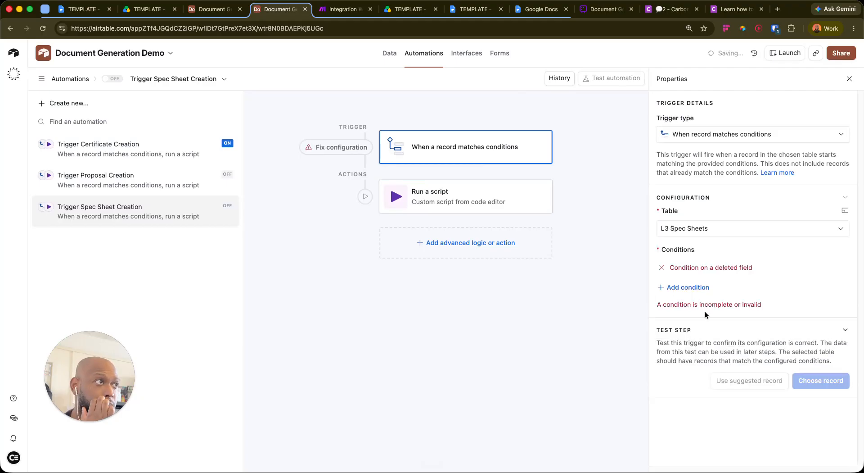
{"action": "left_click", "coordinate": [698, 267]}
{"action": "left_click", "coordinate": [728, 268]}
{"action": "scroll", "coordinate": [720, 332], "scroll_direction": "down", "scroll_amount": 3}
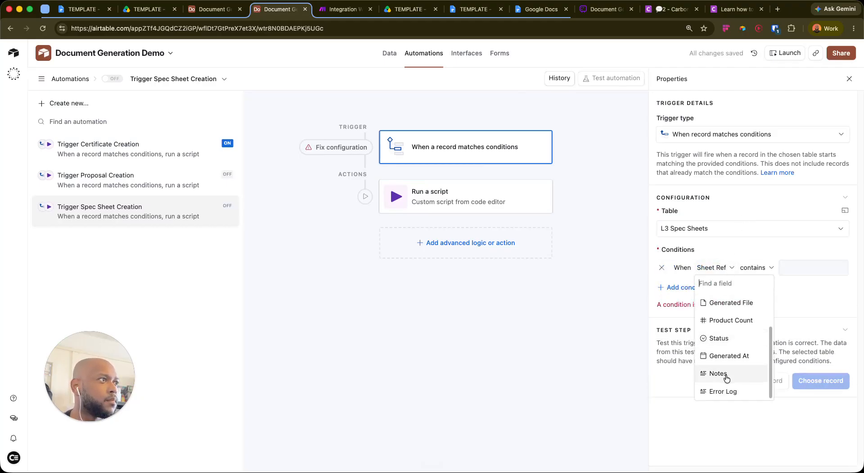
{"action": "left_click", "coordinate": [729, 340]}
Rename the Status field's Generating option to Pending Generation and confirm the change
{"action": "left_click", "coordinate": [216, 7]}
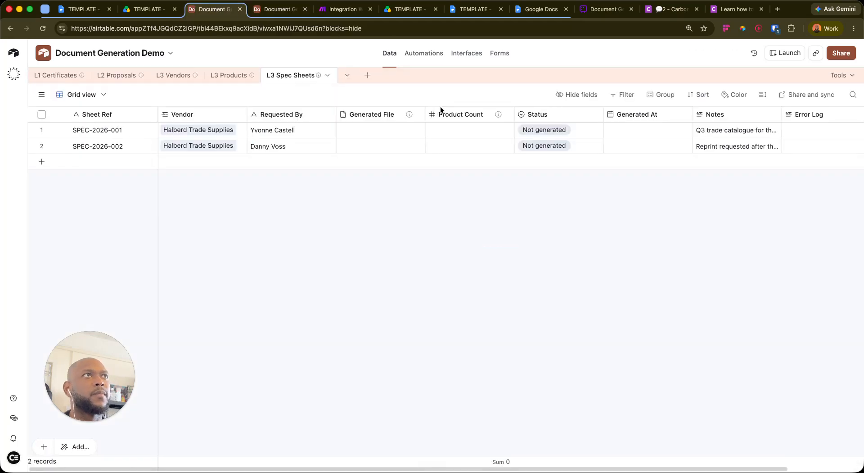
{"action": "left_click", "coordinate": [596, 118]}
{"action": "left_click", "coordinate": [596, 118]}
{"action": "left_click", "coordinate": [593, 116]}
{"action": "left_click", "coordinate": [526, 135]}
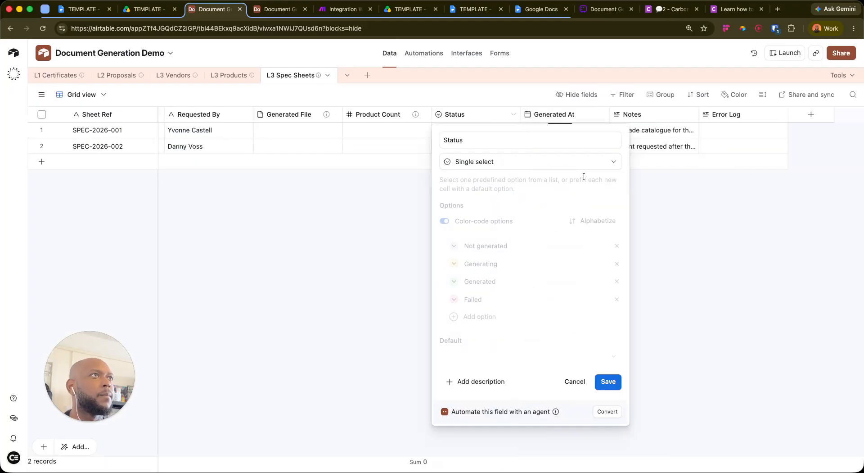
{"action": "left_click", "coordinate": [531, 265]}
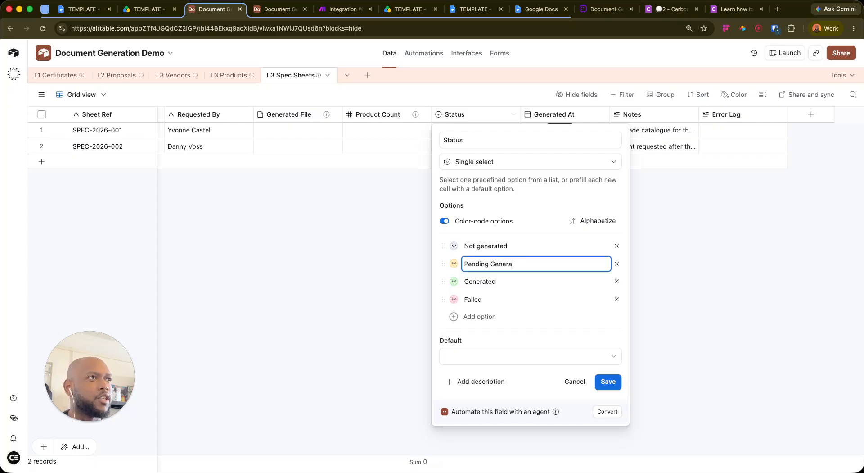
{"action": "left_click", "coordinate": [608, 381]}
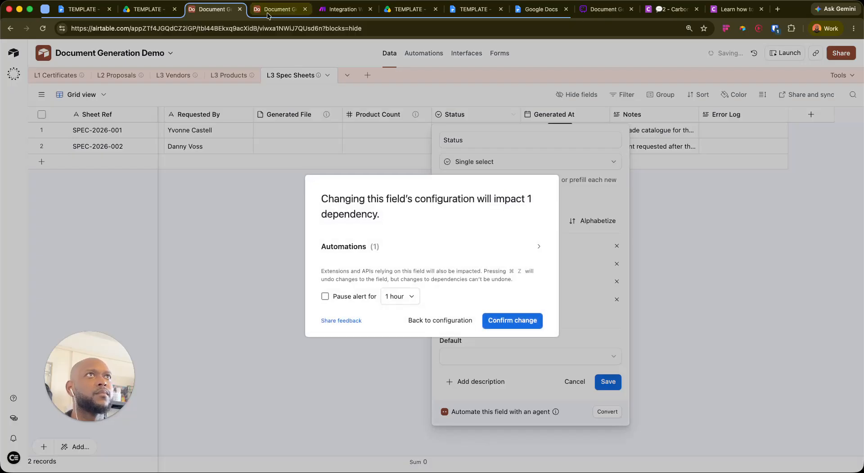
{"action": "left_click", "coordinate": [493, 321]}
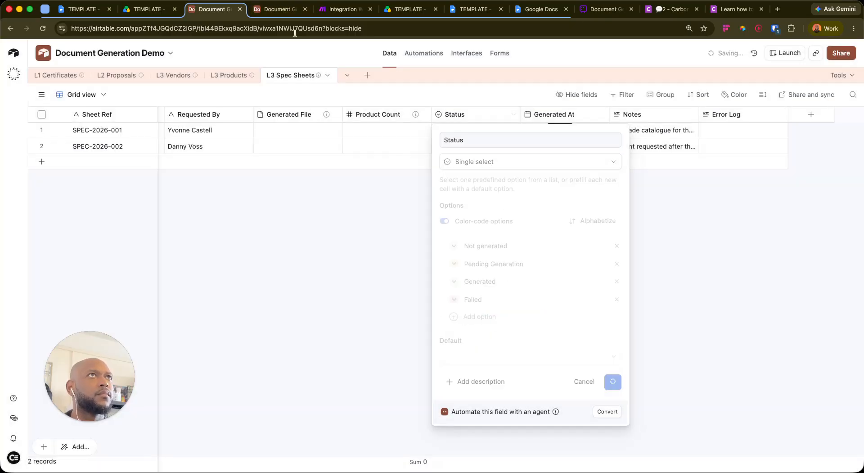
{"action": "left_click", "coordinate": [266, 11]}
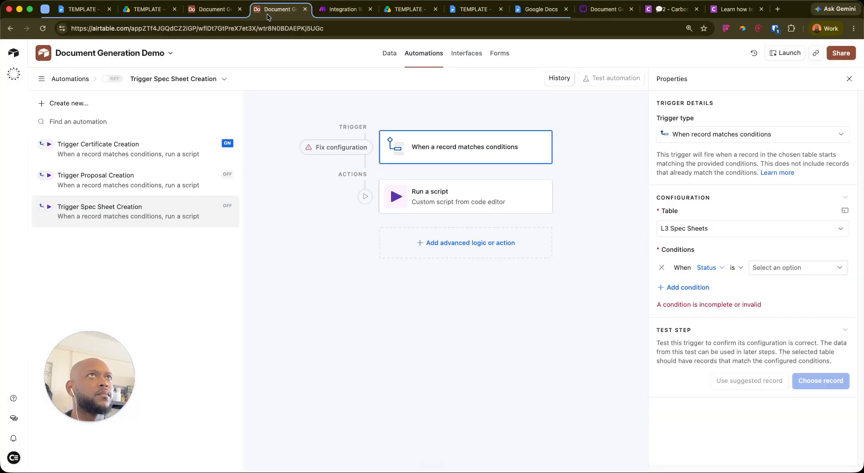
Make the trigger fire on records whose Status is Pending Generation
{"action": "left_click", "coordinate": [784, 269]}
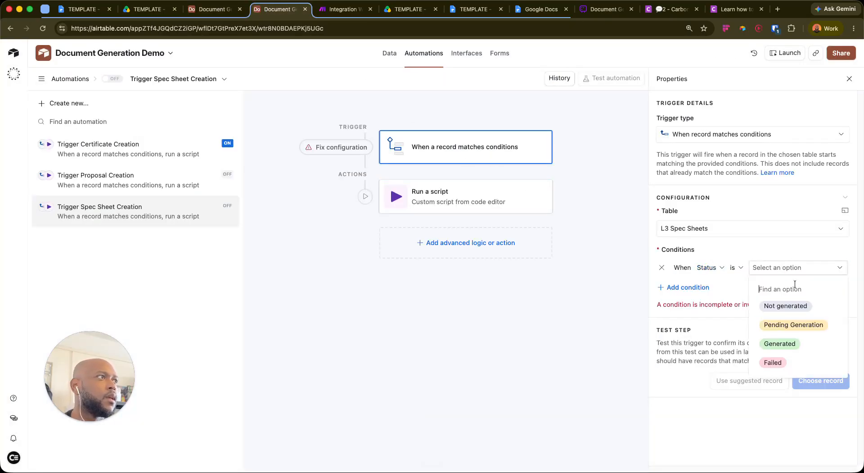
{"action": "left_click", "coordinate": [798, 325]}
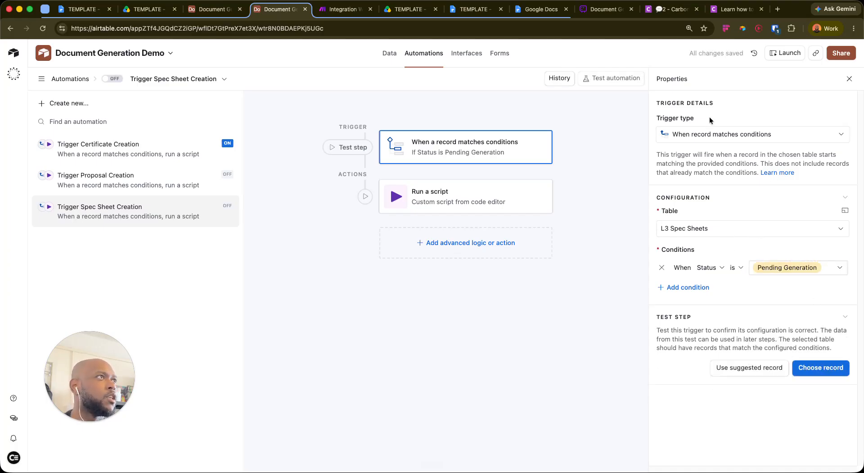
{"action": "left_click", "coordinate": [810, 375]}
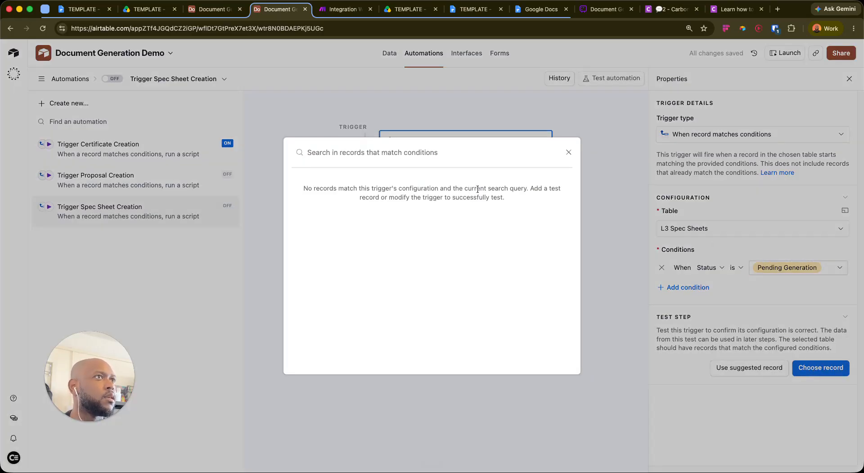
{"action": "left_click", "coordinate": [568, 152]}
Set SPEC-2026-001 to Pending Generation and use it as the trigger test record
{"action": "left_click", "coordinate": [214, 9]}
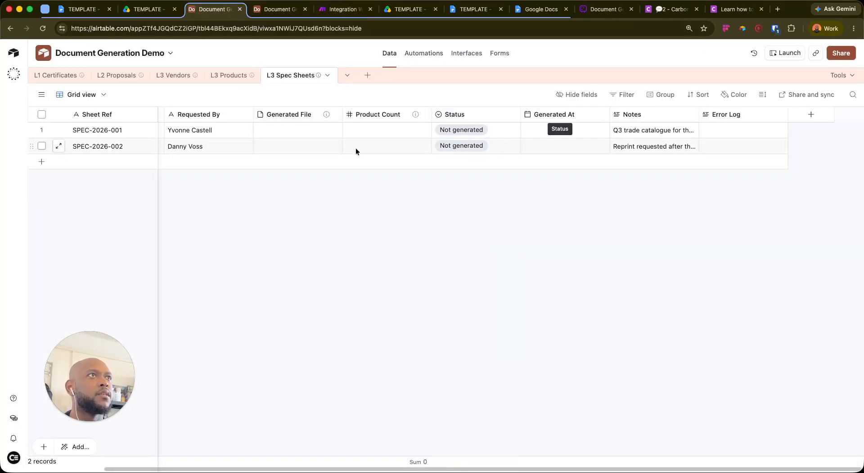
{"action": "left_click", "coordinate": [491, 131]}
{"action": "left_click", "coordinate": [475, 202]}
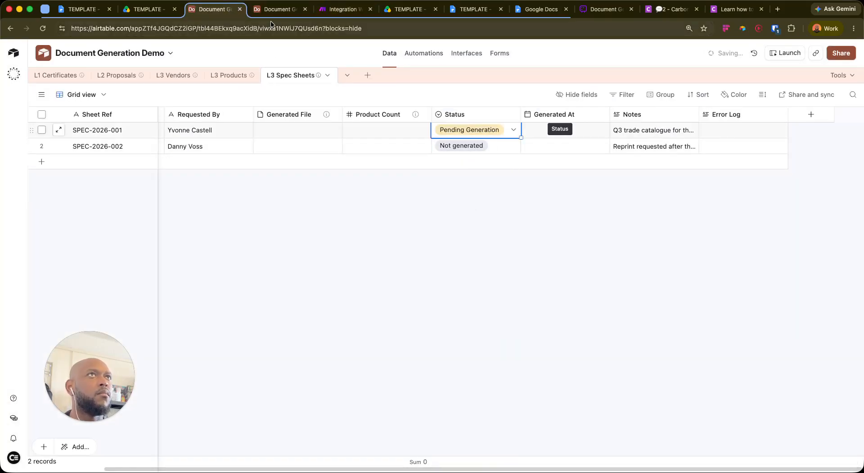
{"action": "left_click", "coordinate": [279, 13]}
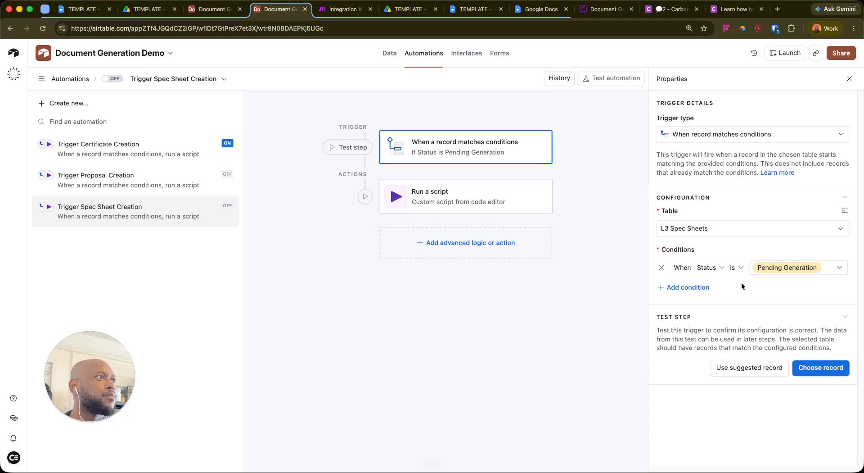
{"action": "left_click", "coordinate": [810, 374]}
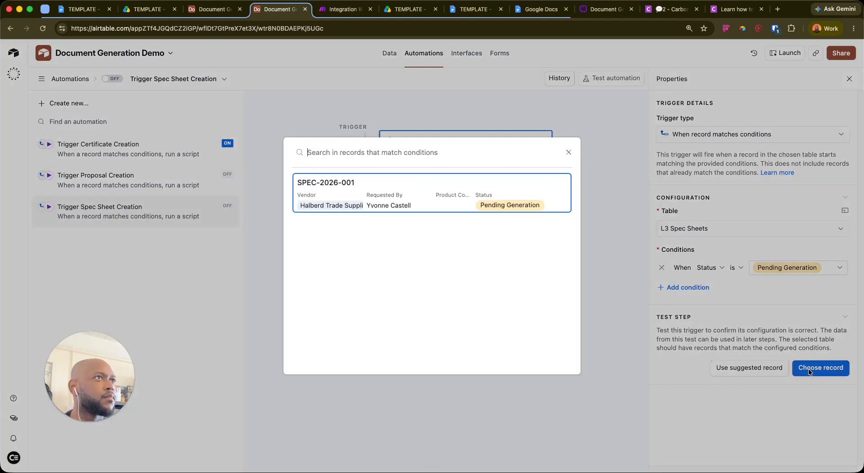
{"action": "left_click", "coordinate": [569, 154]}
Test the script action on SPEC-2026-001 and confirm Make's webhook settings
{"action": "left_click", "coordinate": [522, 208]}
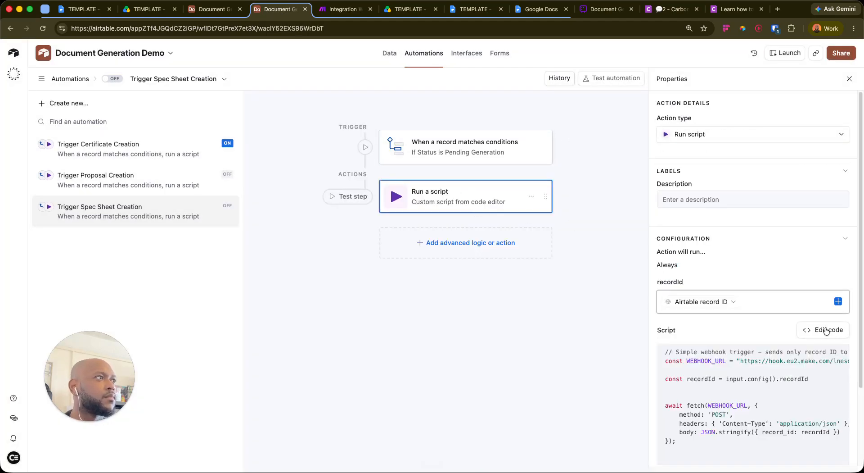
{"action": "scroll", "coordinate": [763, 317], "scroll_direction": "down", "scroll_amount": 3}
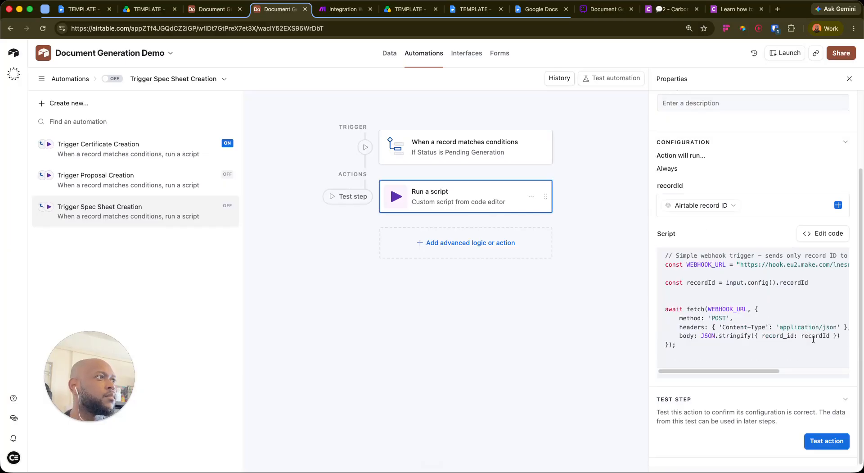
{"action": "left_click", "coordinate": [829, 441]}
{"action": "left_click", "coordinate": [532, 319]}
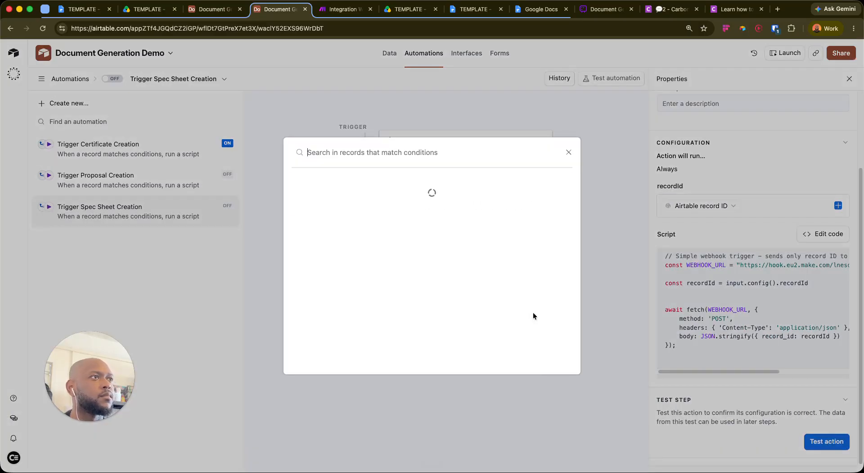
{"action": "left_click", "coordinate": [433, 180]}
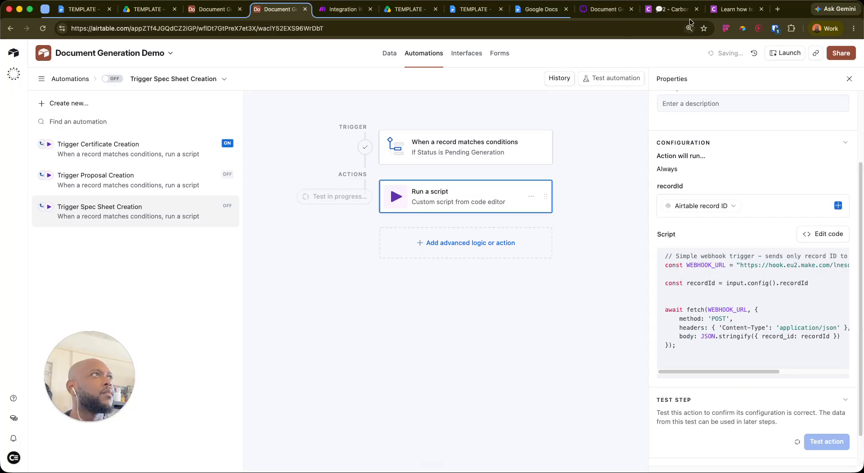
{"action": "left_click", "coordinate": [364, 11]}
{"action": "left_click", "coordinate": [503, 331]}
Save the scenario and add an Airtable Get a Record module on the Document Generation Demo base
{"action": "left_click", "coordinate": [421, 452]}
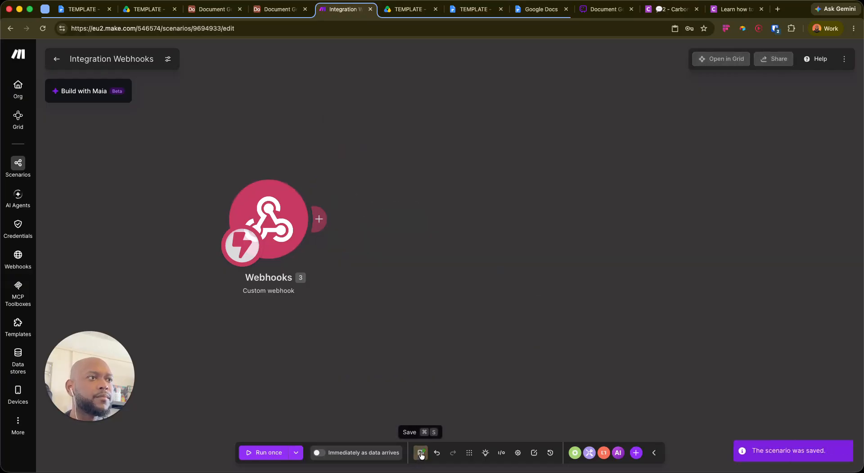
{"action": "left_click", "coordinate": [421, 452]}
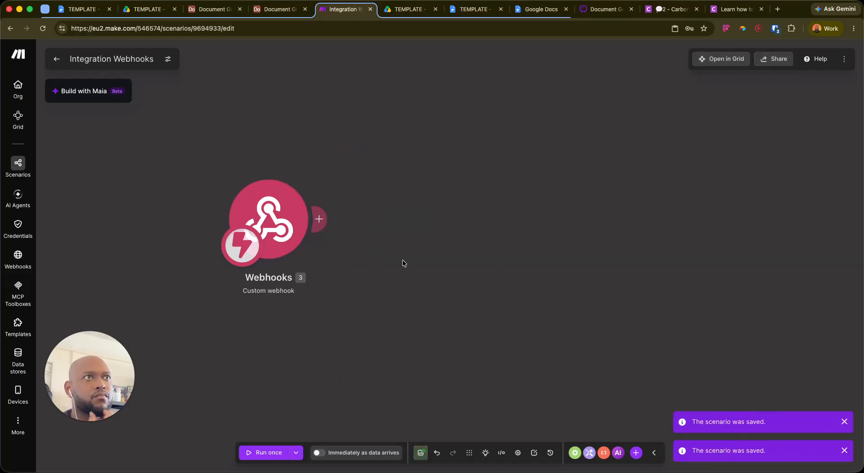
{"action": "mouse_move", "coordinate": [319, 219]}
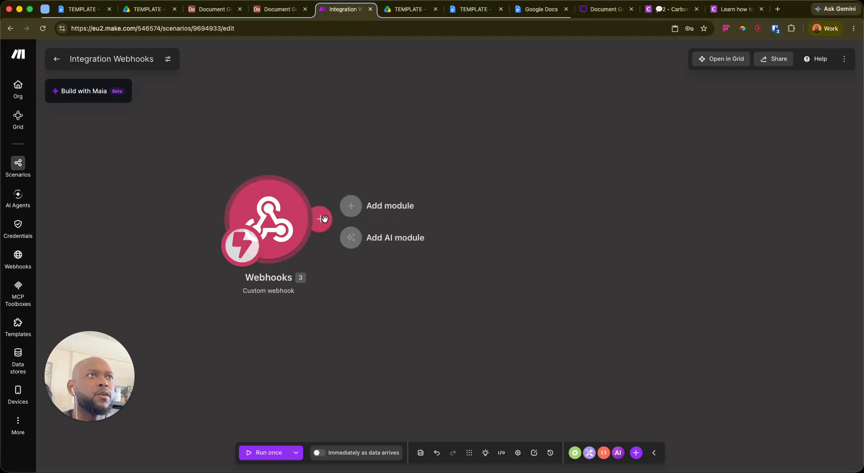
{"action": "left_click", "coordinate": [405, 202]}
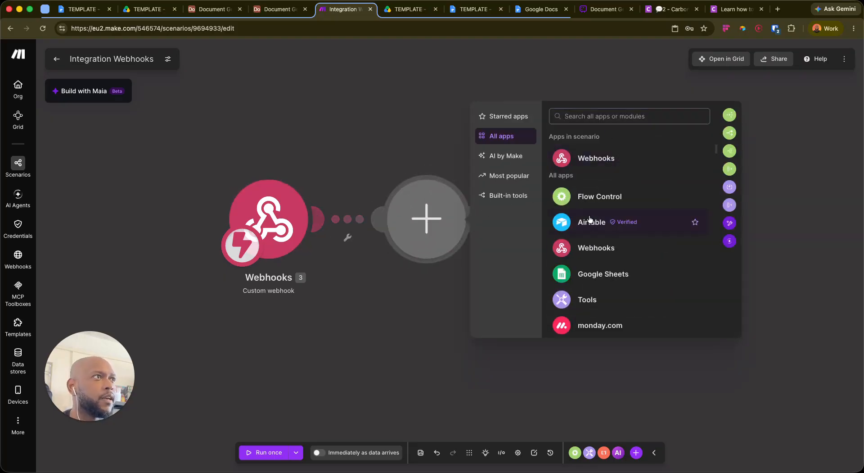
{"action": "left_click", "coordinate": [584, 220]}
{"action": "left_click", "coordinate": [518, 279]}
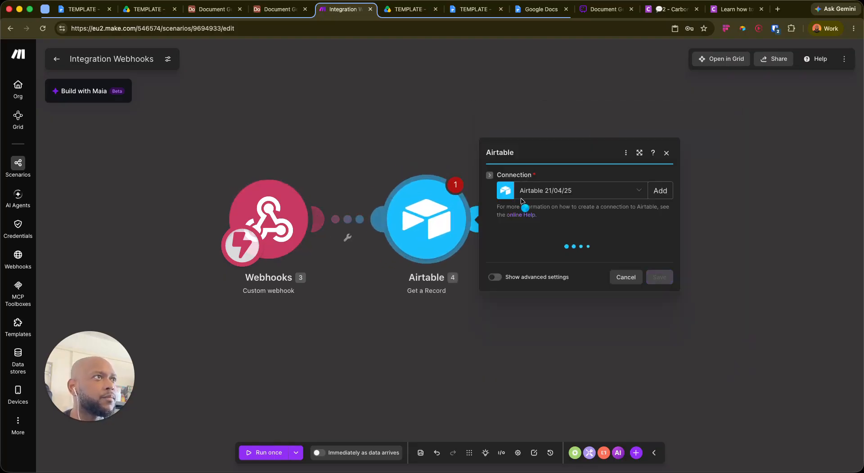
{"action": "left_click", "coordinate": [546, 254]}
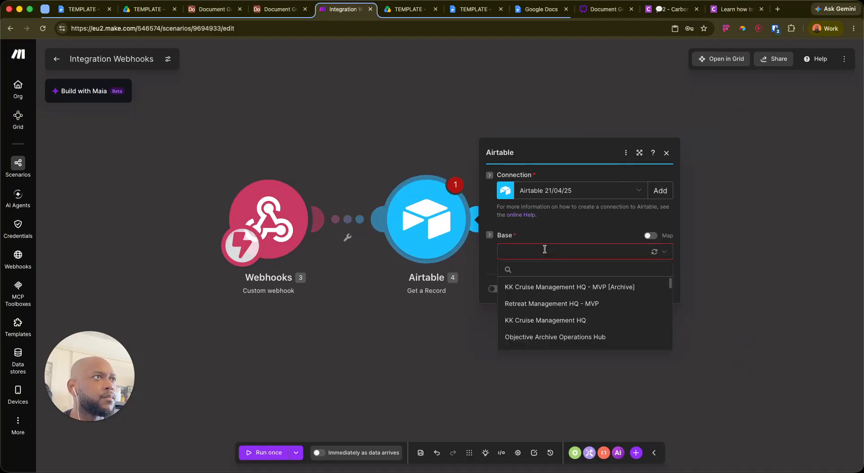
{"action": "type", "text": "docu"}
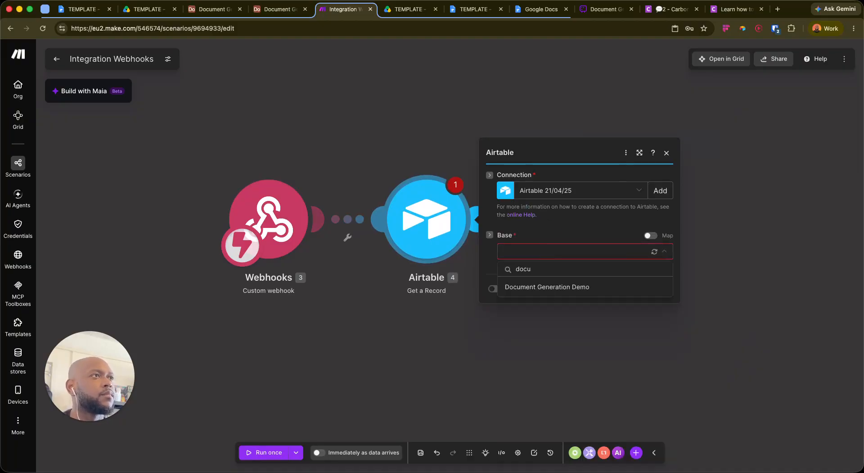
{"action": "key", "text": "Return"}
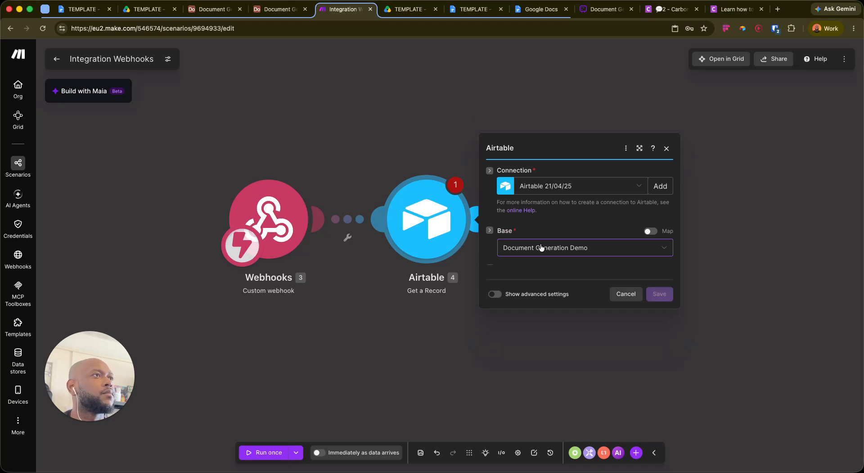
Set its table to L3 Spec Sheets, map record_id into Record ID, and save
{"action": "left_click", "coordinate": [553, 267]}
{"action": "left_click", "coordinate": [555, 353]}
{"action": "left_click", "coordinate": [553, 279]}
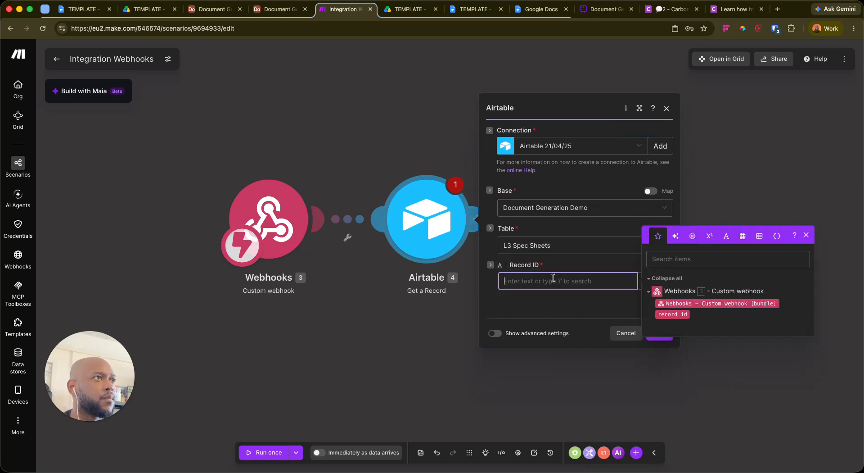
{"action": "left_click", "coordinate": [684, 314]}
{"action": "left_click", "coordinate": [660, 334]}
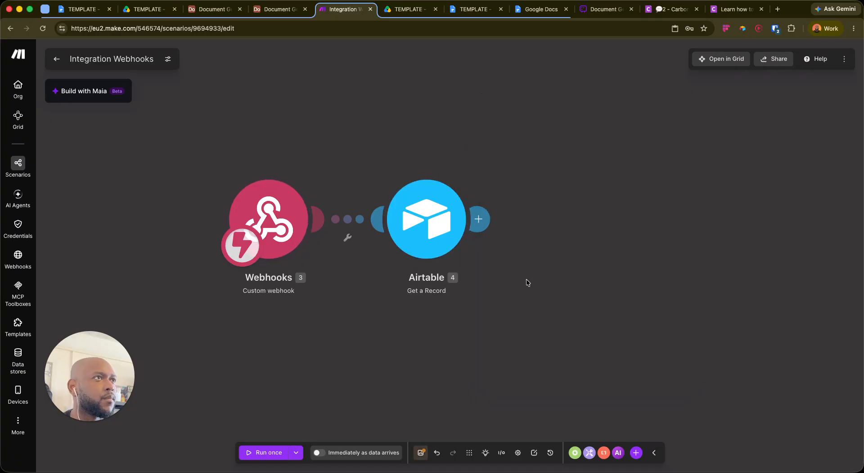
{"action": "left_click", "coordinate": [420, 453]}
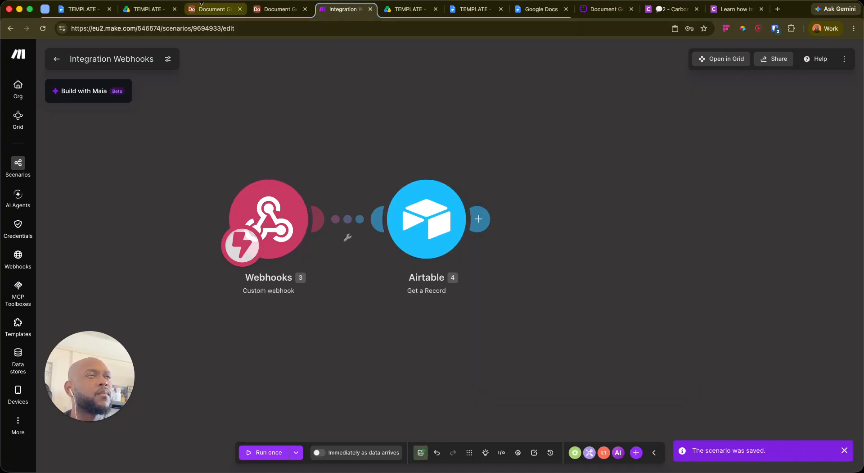
Copy the tested record's ID from Airtable's automation test results
{"action": "left_click", "coordinate": [208, 10]}
{"action": "left_click", "coordinate": [272, 12]}
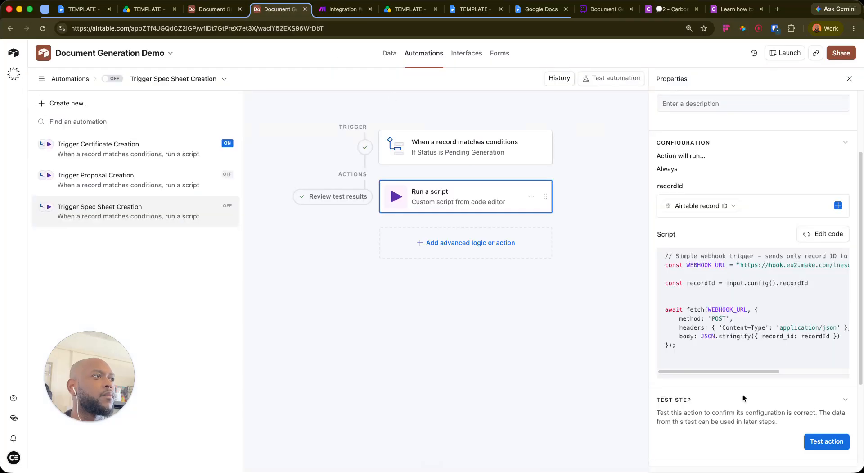
{"action": "scroll", "coordinate": [763, 367], "scroll_direction": "down", "scroll_amount": 3}
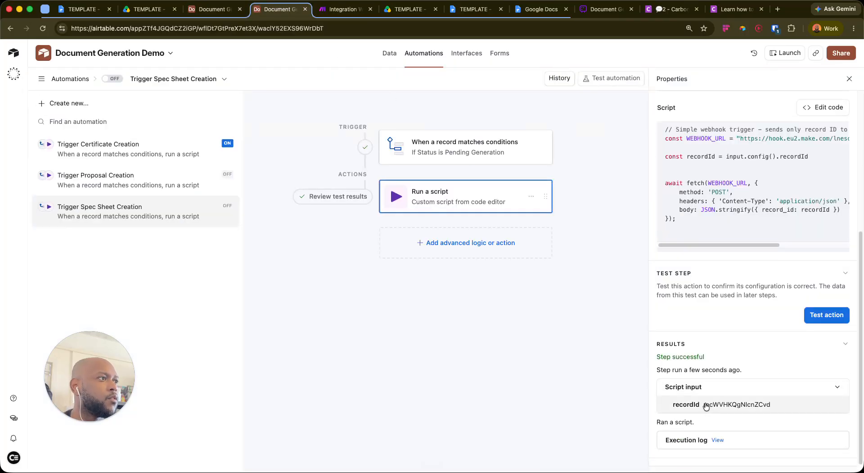
{"action": "left_click_drag", "start_coordinate": [705, 407], "coordinate": [773, 412]}
{"action": "key", "text": "super+c"}
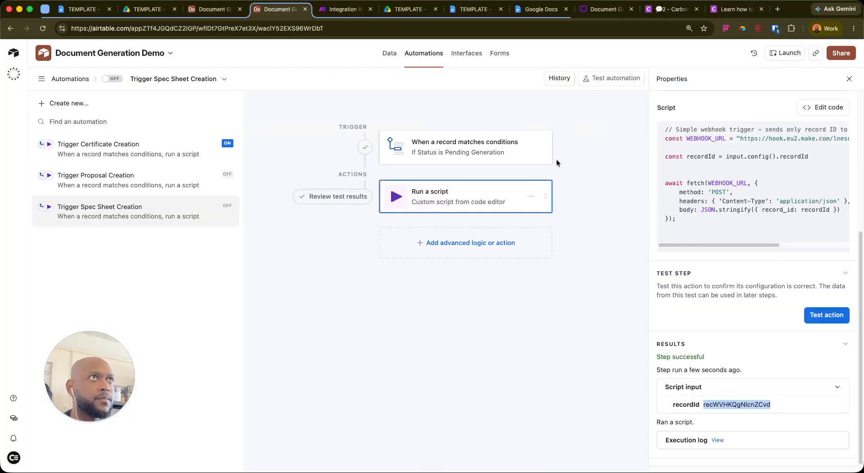
{"action": "left_click", "coordinate": [342, 9]}
Run only the Airtable module using the copied record ID
{"action": "right_click", "coordinate": [428, 230]}
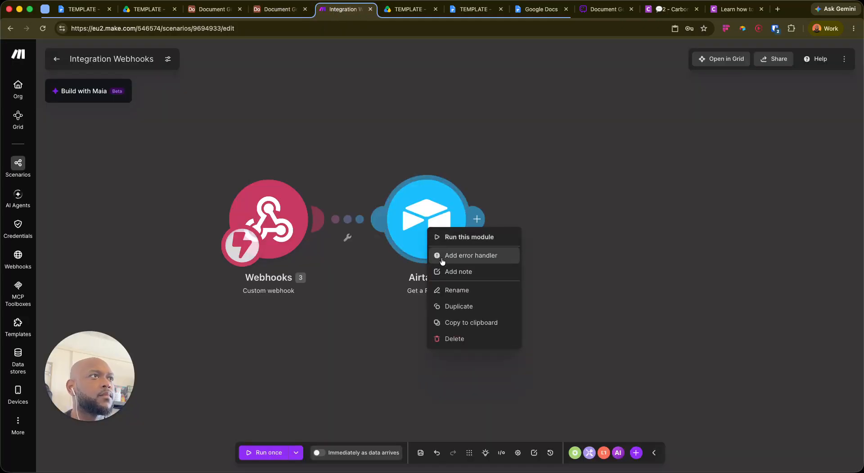
{"action": "left_click", "coordinate": [443, 236]}
{"action": "left_click", "coordinate": [560, 252]}
{"action": "key", "text": "super+v"}
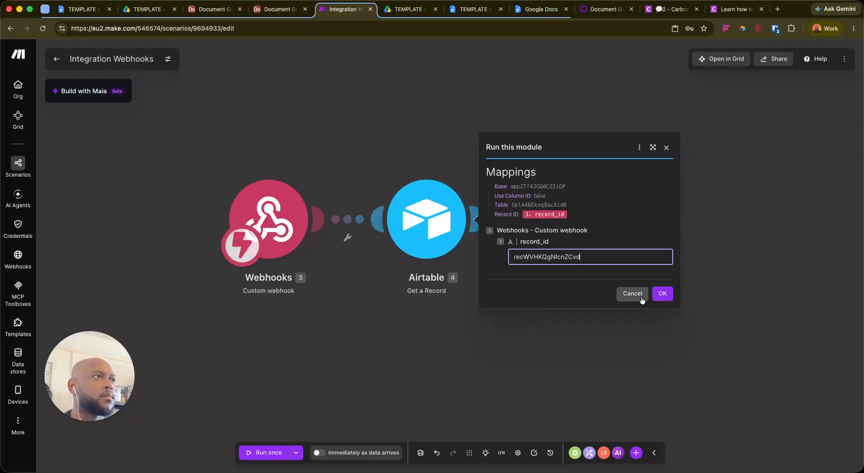
{"action": "left_click", "coordinate": [663, 293]}
Rename the module to 'Get Spec Sheet' and expand the Vendor array in its output
{"action": "right_click", "coordinate": [531, 236]}
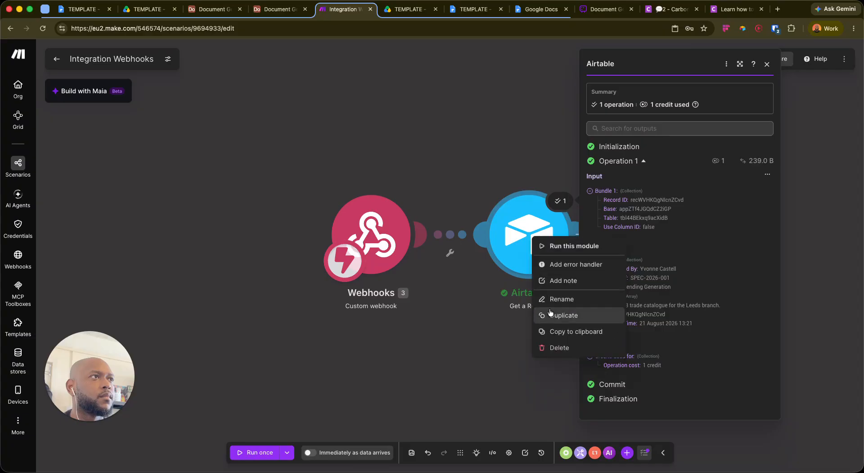
{"action": "left_click", "coordinate": [555, 298]}
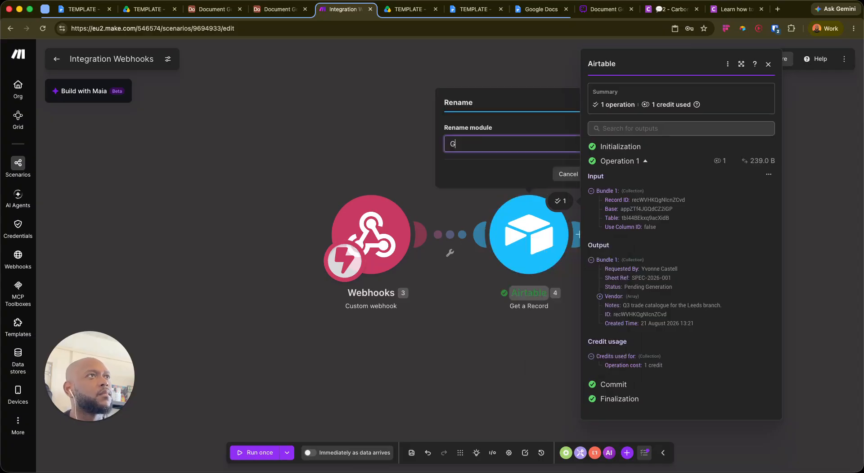
{"action": "type", "text": "Get Spec She"}
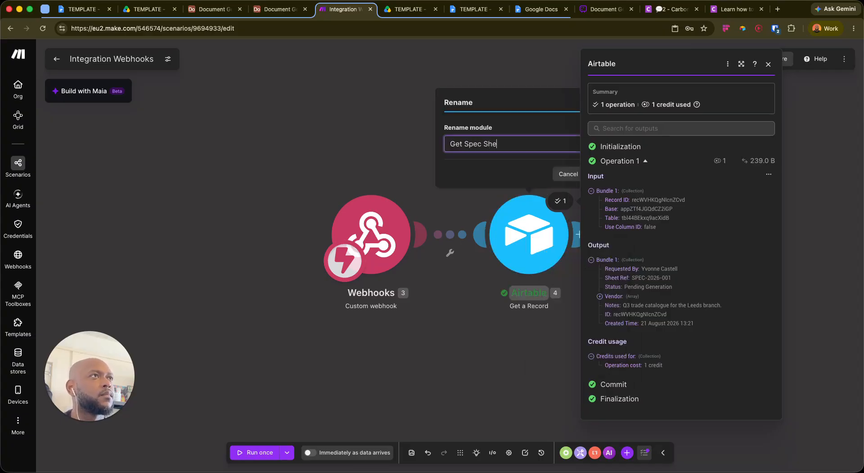
{"action": "type", "text": "et"}
{"action": "key", "text": "Return"}
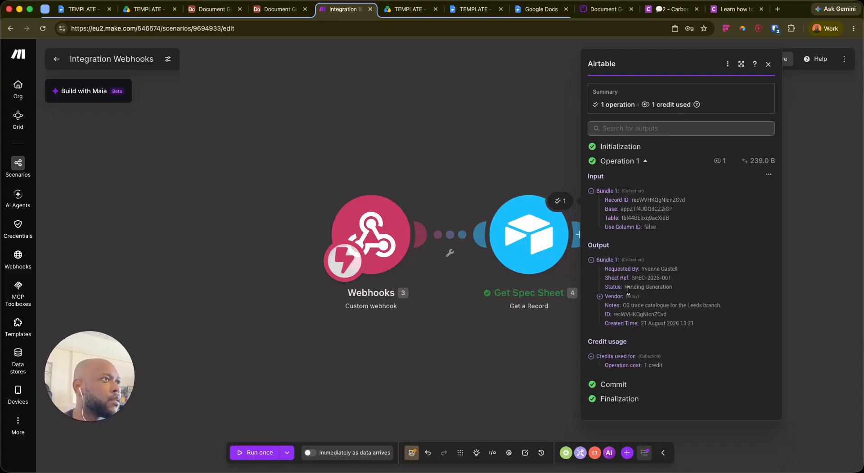
{"action": "left_click", "coordinate": [599, 297]}
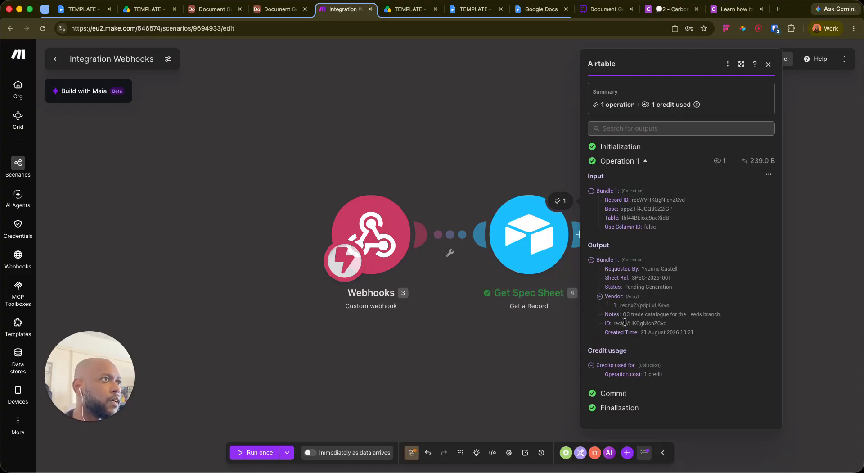
{"action": "left_click", "coordinate": [599, 297]}
{"action": "left_click", "coordinate": [599, 296]}
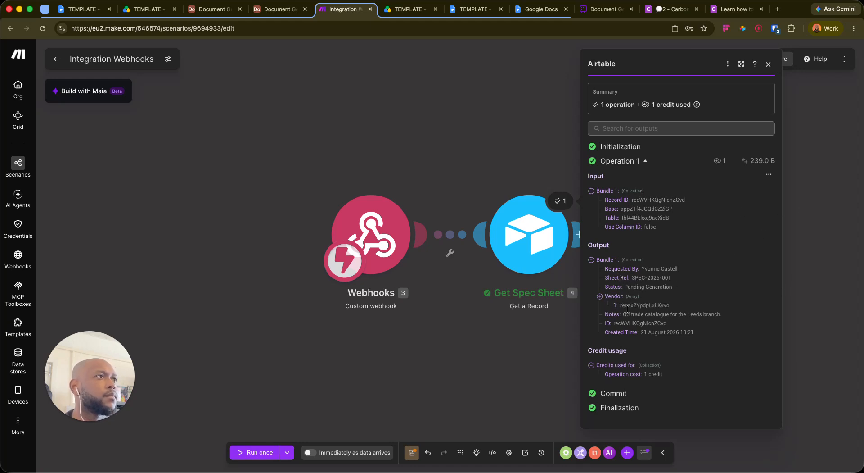
Browse between the L3 Products and L3 Spec Sheets tables, ending on L3 Spec Sheets
{"action": "left_click", "coordinate": [277, 9]}
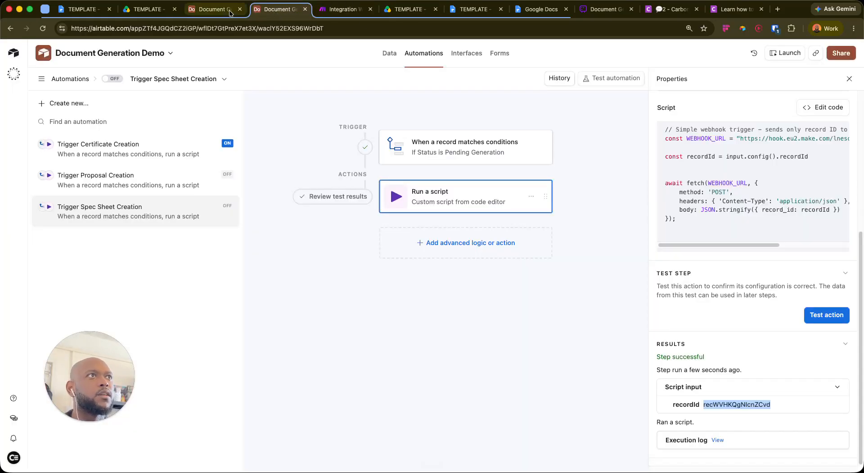
{"action": "left_click", "coordinate": [214, 9]}
{"action": "left_click", "coordinate": [525, 185]}
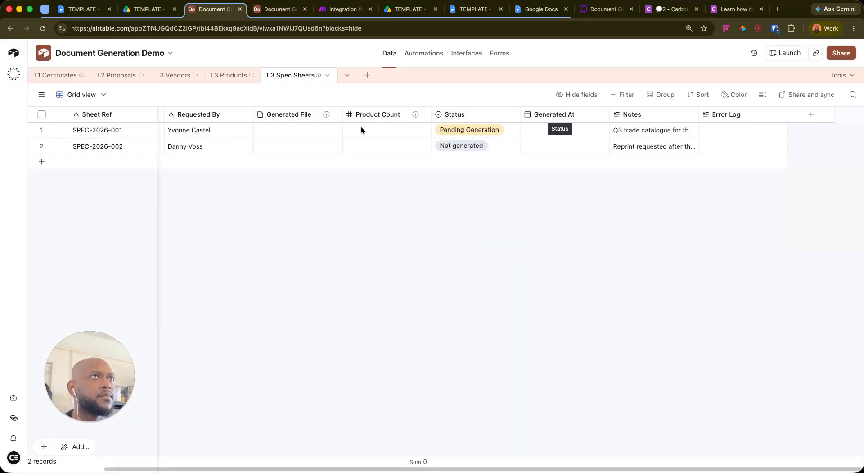
{"action": "scroll", "coordinate": [365, 134], "scroll_direction": "left", "scroll_amount": 2}
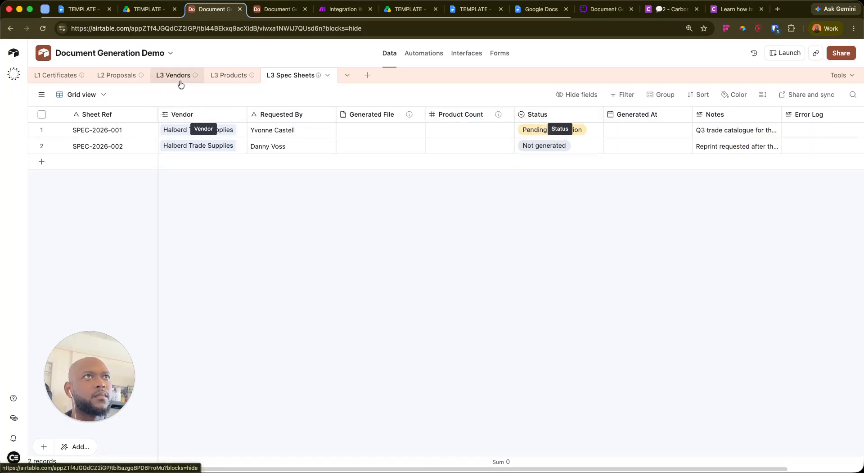
{"action": "left_click", "coordinate": [230, 80]}
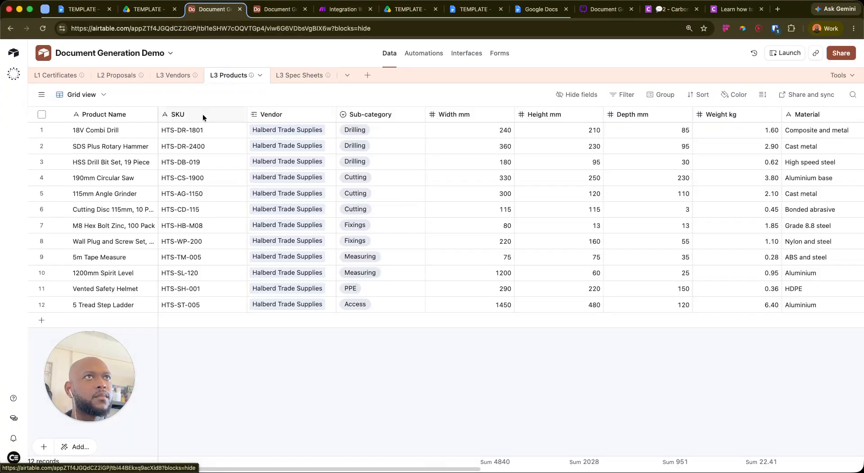
{"action": "scroll", "coordinate": [339, 144], "scroll_direction": "right", "scroll_amount": 5}
{"action": "left_click", "coordinate": [298, 75]}
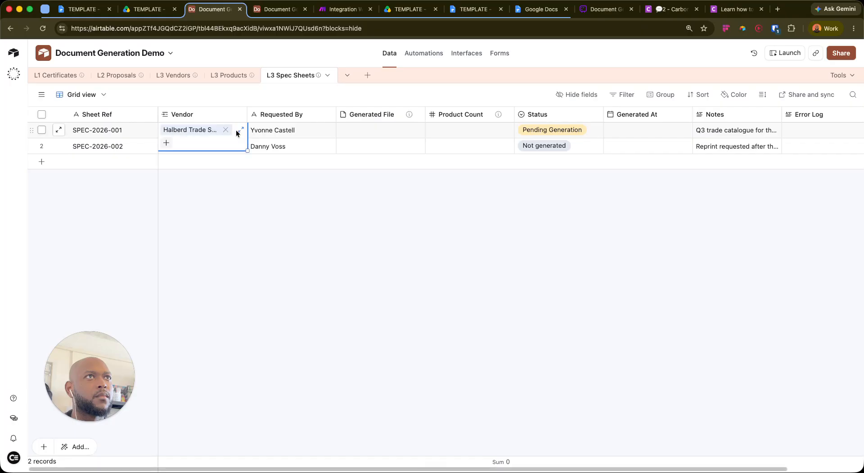
{"action": "left_click", "coordinate": [235, 76]}
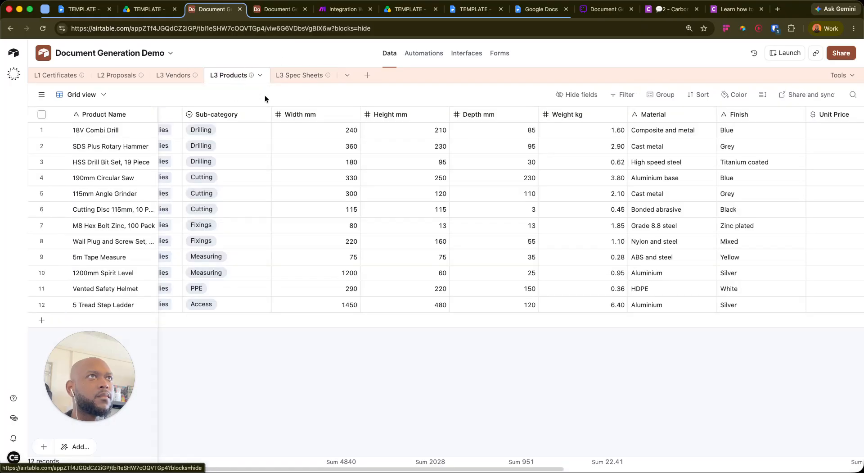
{"action": "scroll", "coordinate": [326, 167], "scroll_direction": "right", "scroll_amount": 5}
{"action": "scroll", "coordinate": [332, 169], "scroll_direction": "left", "scroll_amount": 10}
{"action": "scroll", "coordinate": [335, 173], "scroll_direction": "right", "scroll_amount": 10}
{"action": "scroll", "coordinate": [336, 177], "scroll_direction": "right", "scroll_amount": 3}
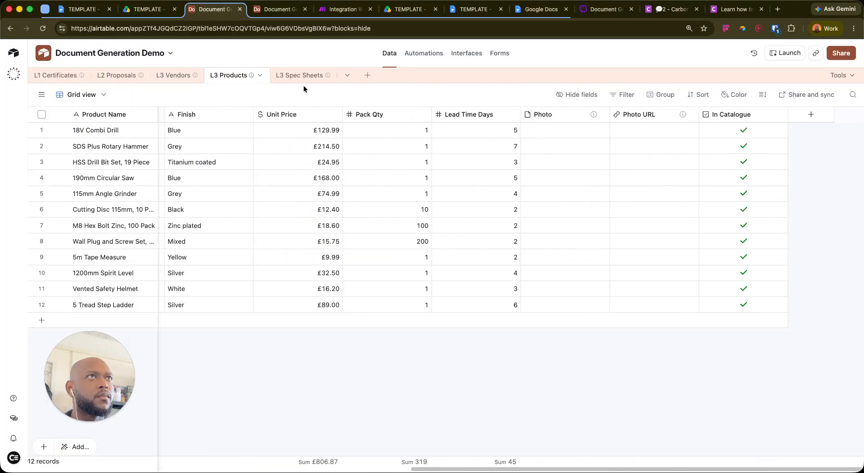
{"action": "left_click", "coordinate": [298, 75]}
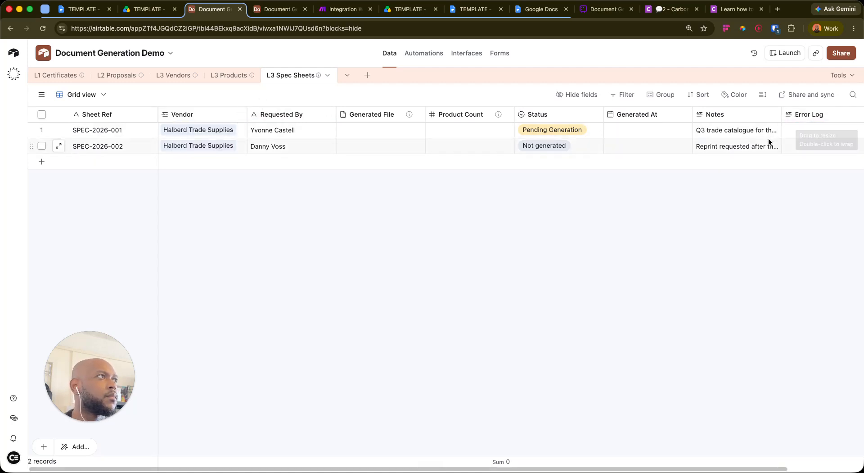
{"action": "scroll", "coordinate": [769, 139], "scroll_direction": "right", "scroll_amount": 2}
Create a 'Products' field in L3 Spec Sheets linking to L3 Products, then open row 1's Products cell
{"action": "left_click", "coordinate": [811, 114]}
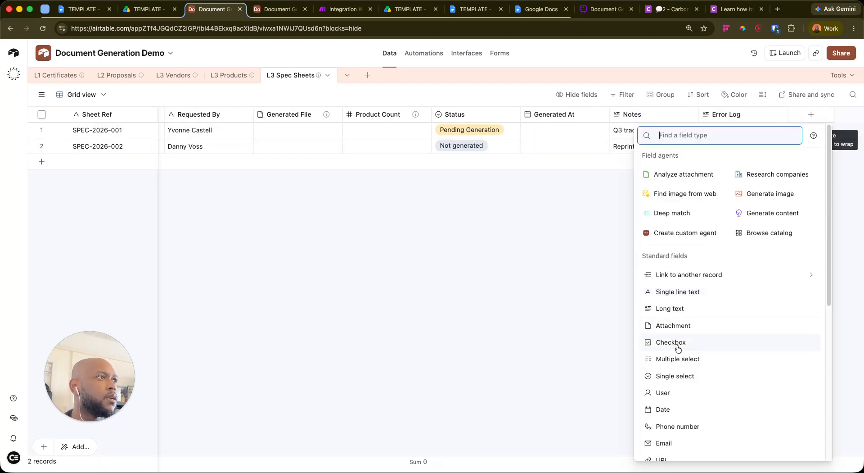
{"action": "left_click", "coordinate": [690, 274]}
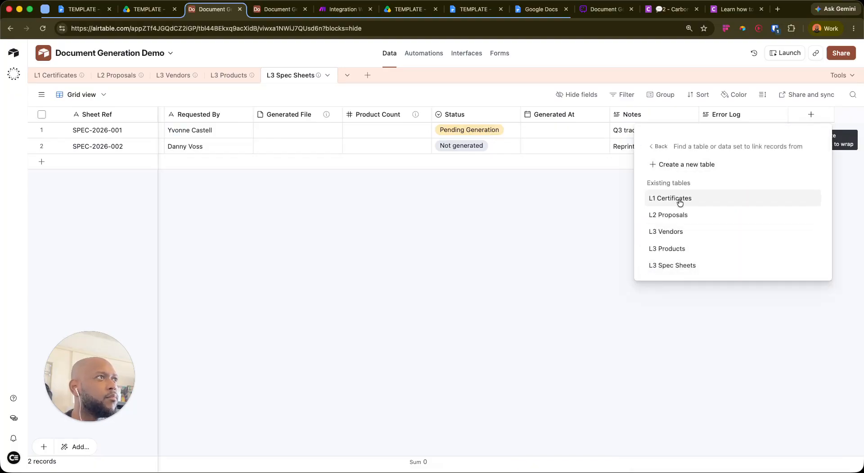
{"action": "left_click", "coordinate": [693, 249]}
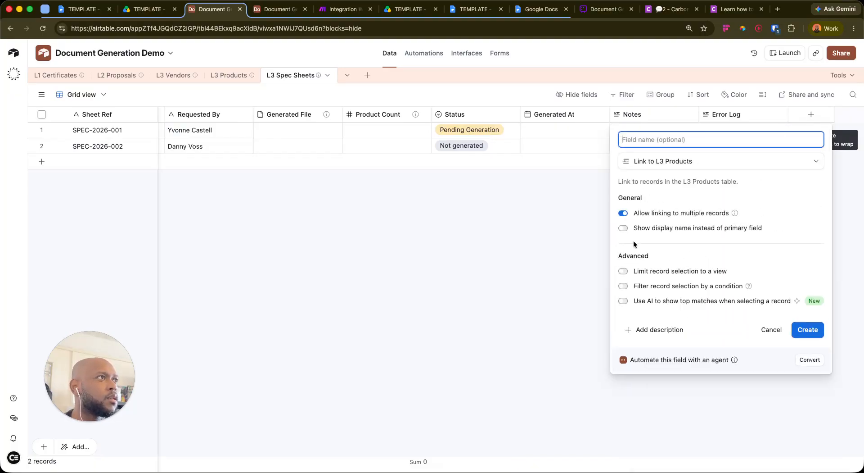
{"action": "type", "text": "Products"}
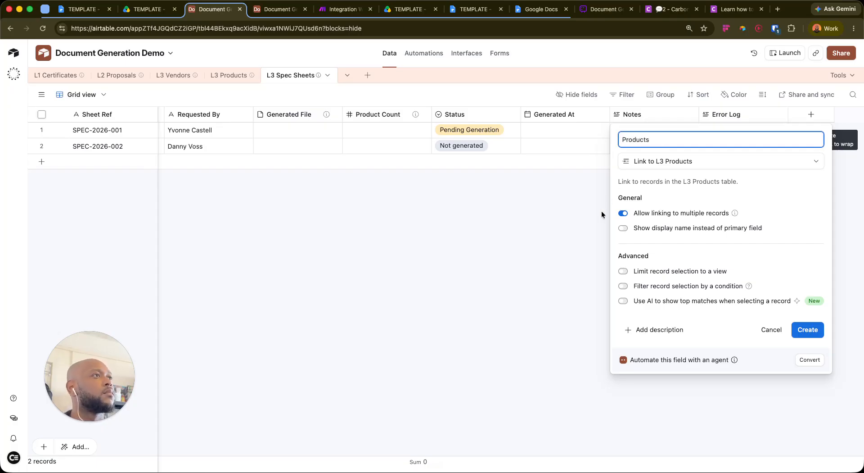
{"action": "left_click", "coordinate": [810, 328]}
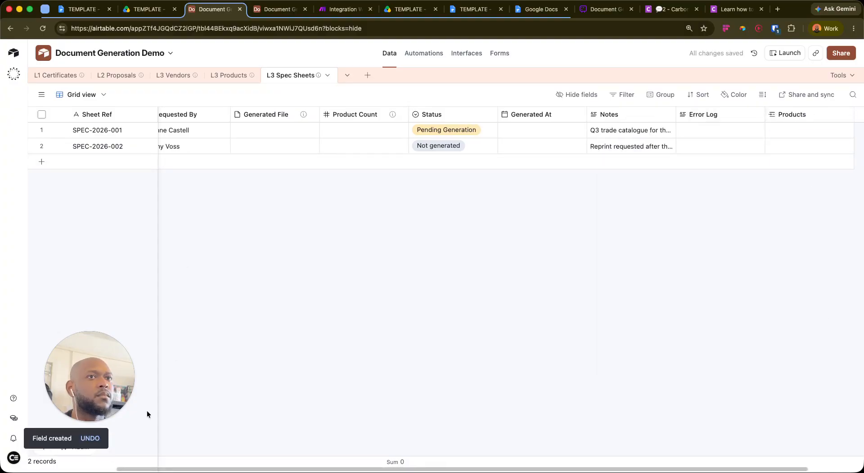
{"action": "left_click", "coordinate": [784, 131]}
{"action": "left_click", "coordinate": [774, 130]}
Turn on record filtering for the Products field with the condition 'Vendor is exactly'
{"action": "left_click", "coordinate": [825, 114]}
{"action": "right_click", "coordinate": [825, 112]}
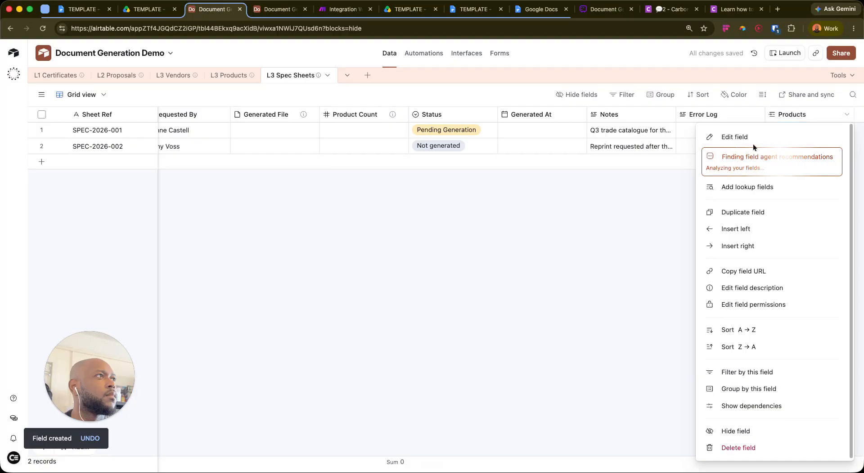
{"action": "left_click", "coordinate": [731, 135]}
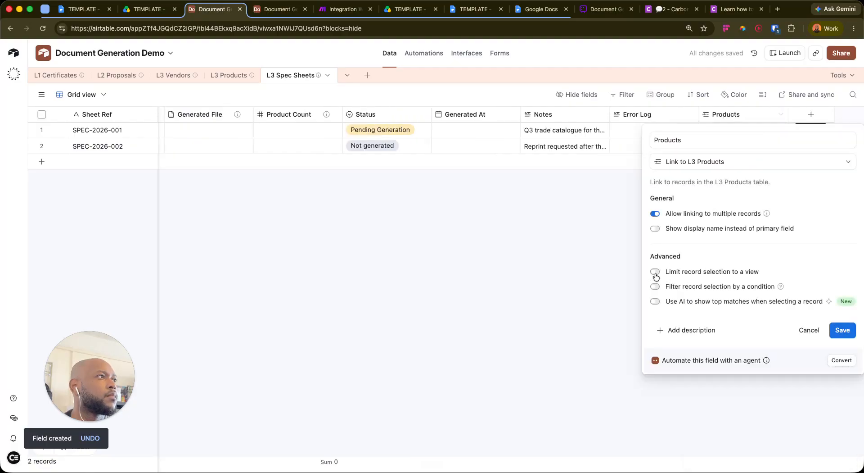
{"action": "left_click", "coordinate": [655, 287]}
{"action": "left_click", "coordinate": [649, 308]}
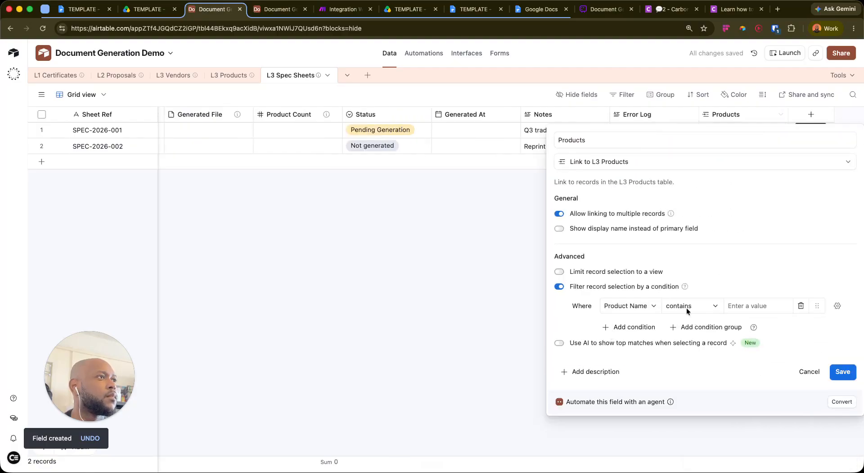
{"action": "left_click", "coordinate": [648, 308]}
{"action": "left_click", "coordinate": [628, 228]}
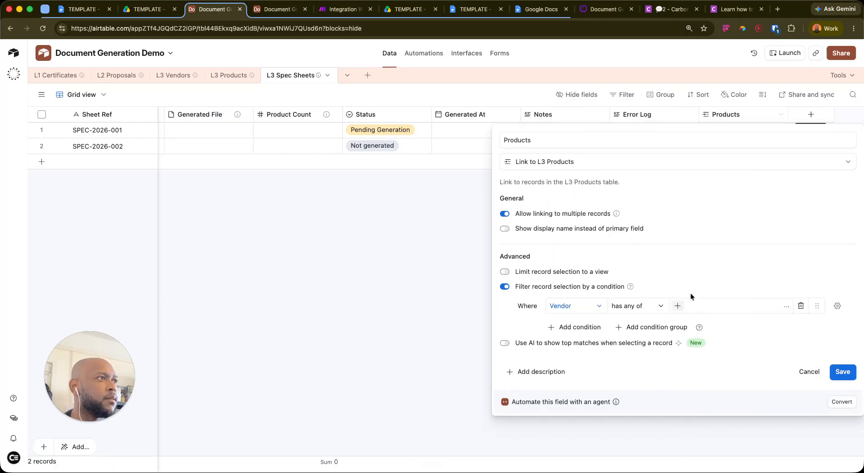
{"action": "left_click", "coordinate": [652, 310]}
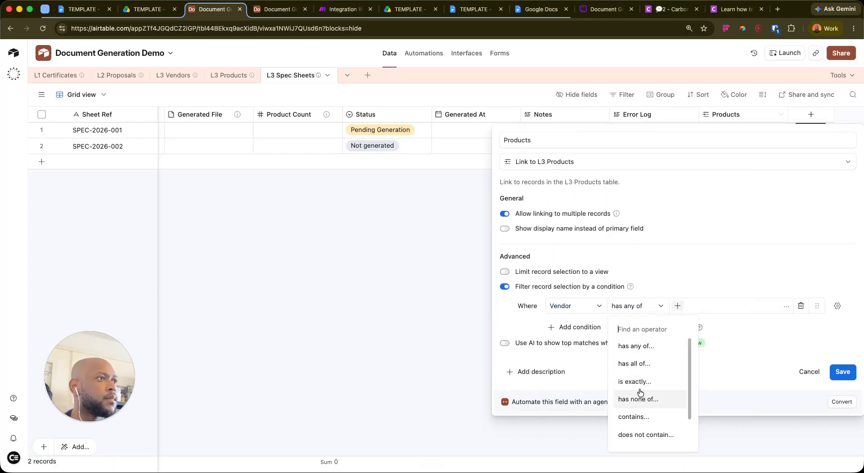
{"action": "left_click", "coordinate": [640, 383]}
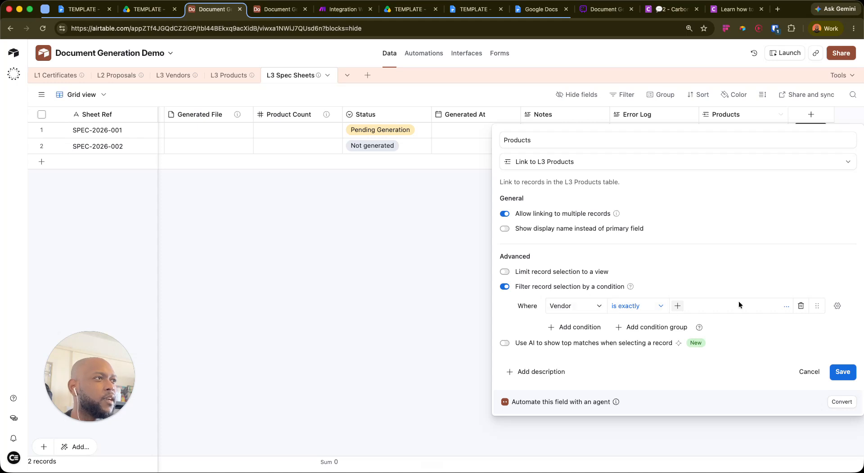
Match the condition against the spec sheet's own Vendor field, then save and confirm the change
{"action": "left_click", "coordinate": [678, 307]}
{"action": "left_click", "coordinate": [720, 282]}
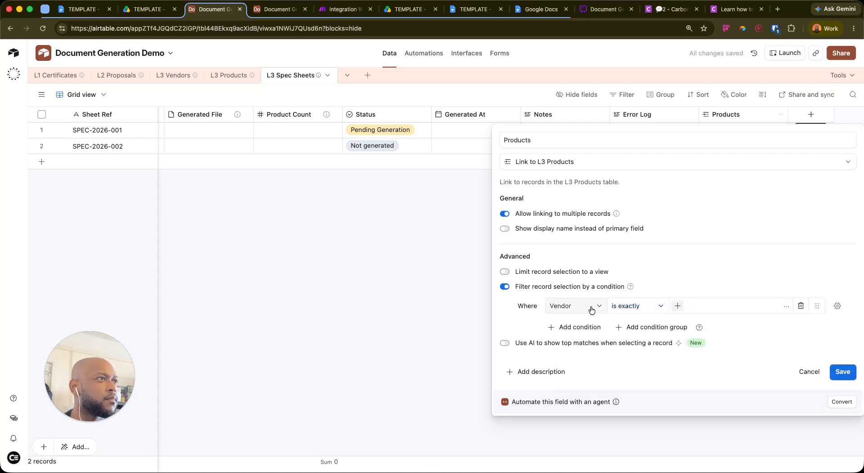
{"action": "left_click", "coordinate": [831, 303]}
{"action": "left_click", "coordinate": [772, 378]}
{"action": "left_click", "coordinate": [741, 311]}
{"action": "left_click", "coordinate": [661, 367]}
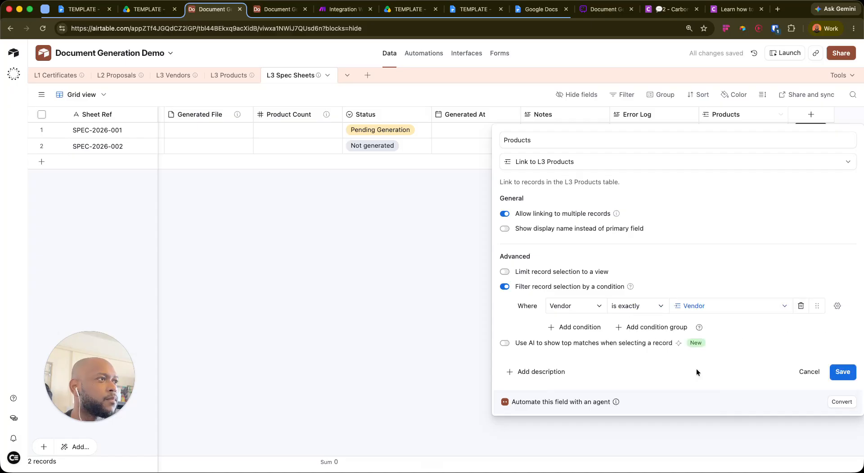
{"action": "left_click", "coordinate": [841, 368]}
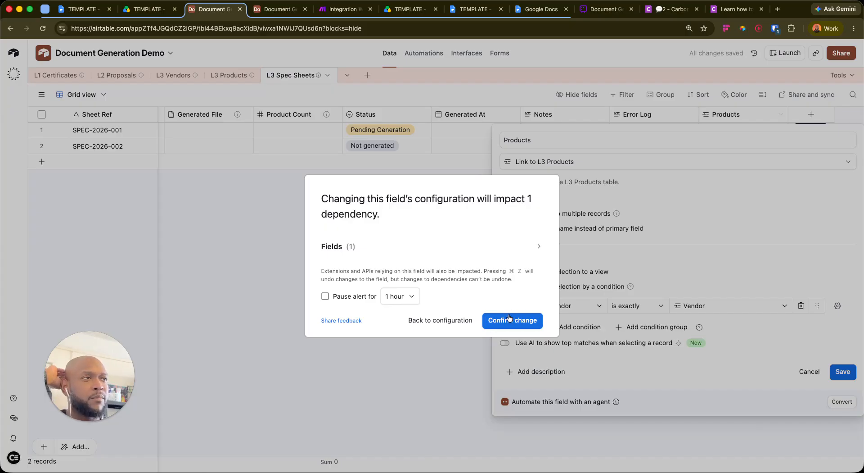
{"action": "left_click", "coordinate": [510, 318]}
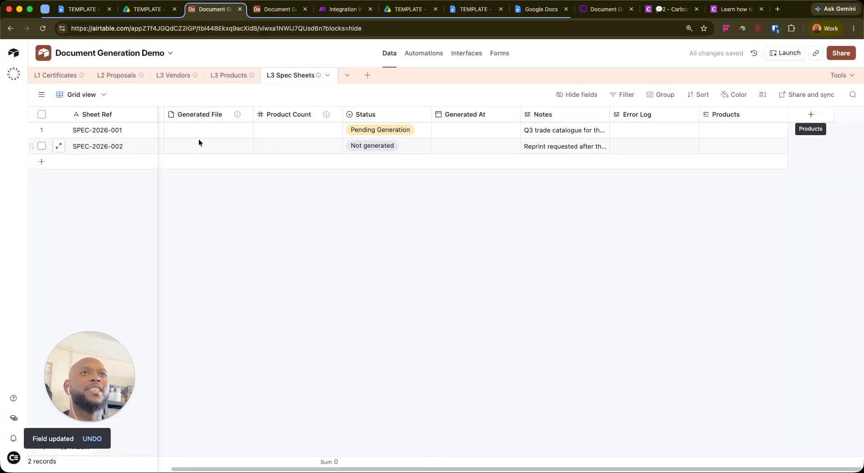
Link 18V Combi Drill to SPEC-2026-001's Products
{"action": "scroll", "coordinate": [198, 143], "scroll_direction": "left", "scroll_amount": 5}
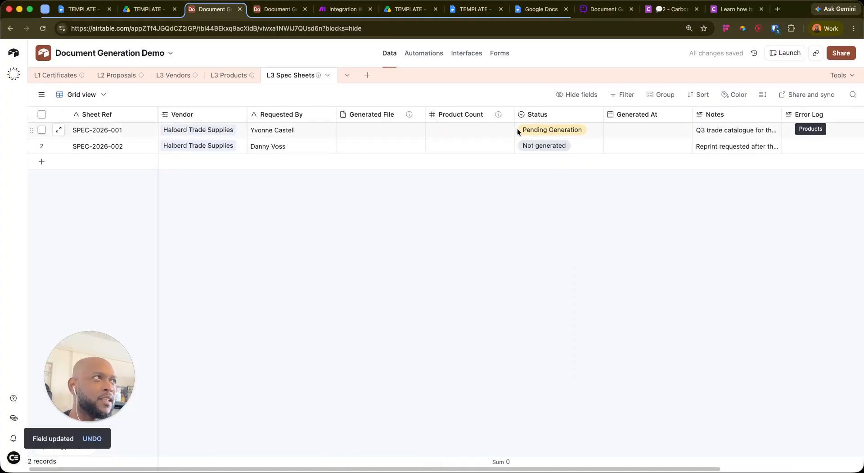
{"action": "scroll", "coordinate": [517, 130], "scroll_direction": "right", "scroll_amount": 4}
{"action": "left_click", "coordinate": [756, 129]}
{"action": "left_click", "coordinate": [707, 130]}
{"action": "scroll", "coordinate": [603, 191], "scroll_direction": "down", "scroll_amount": 10}
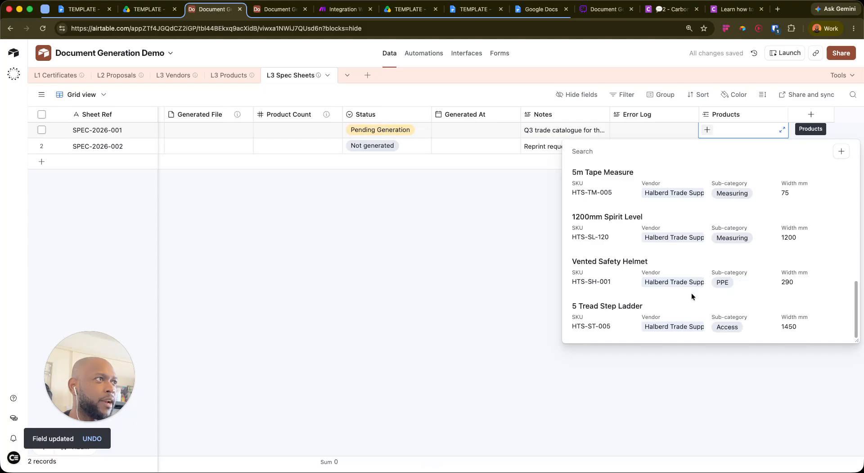
{"action": "scroll", "coordinate": [692, 270], "scroll_direction": "up", "scroll_amount": 10}
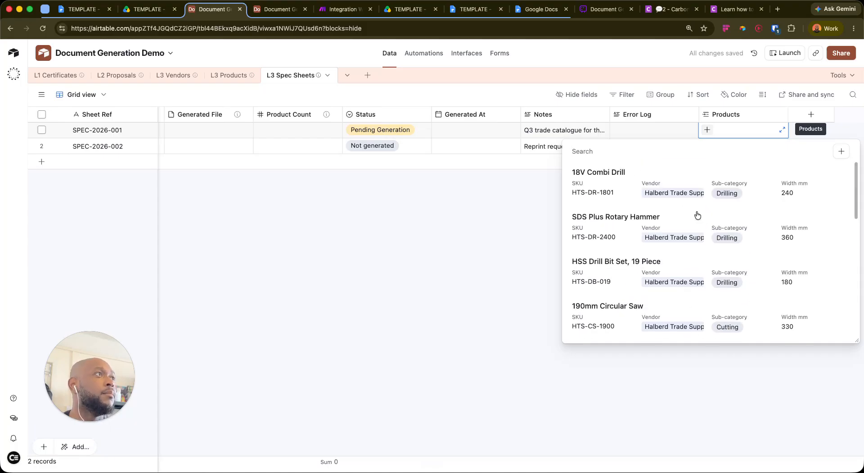
{"action": "left_click", "coordinate": [650, 182]}
Also link HSS Drill Bit Set, 19 Piece and a 115mm Cutting Disc, then check the cell
{"action": "left_click", "coordinate": [771, 129]}
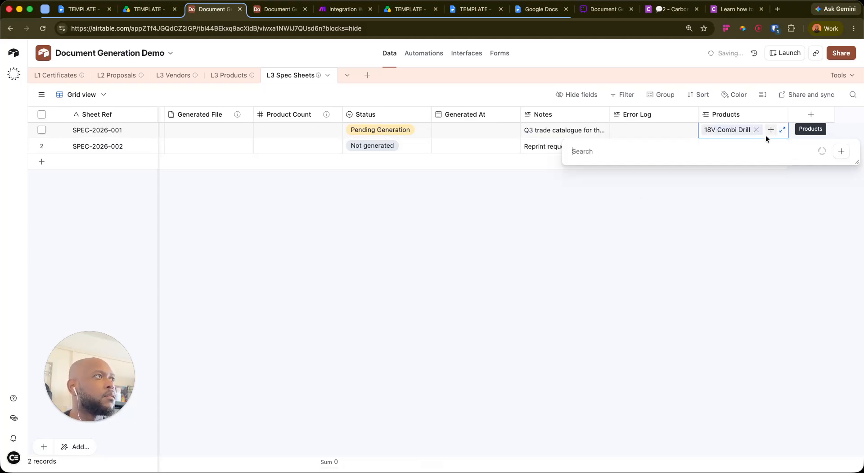
{"action": "left_click", "coordinate": [682, 215]}
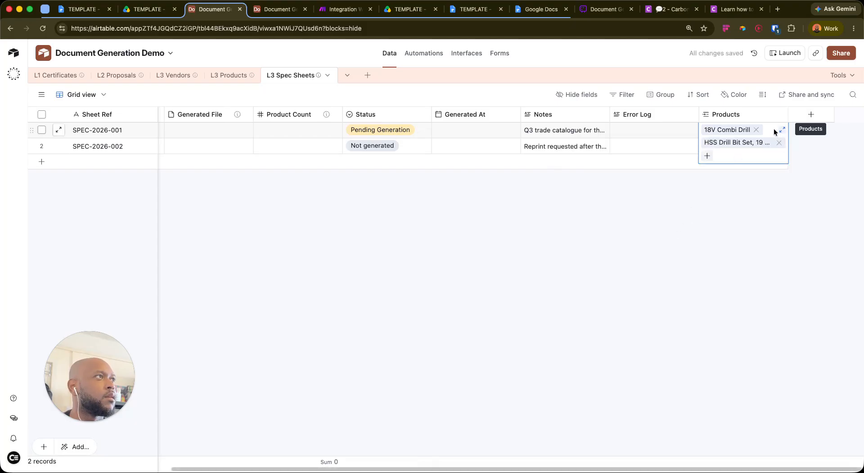
{"action": "left_click", "coordinate": [707, 156]}
{"action": "left_click", "coordinate": [627, 345]}
{"action": "left_click", "coordinate": [698, 258]}
{"action": "left_click", "coordinate": [716, 132]}
{"action": "left_click", "coordinate": [781, 224]}
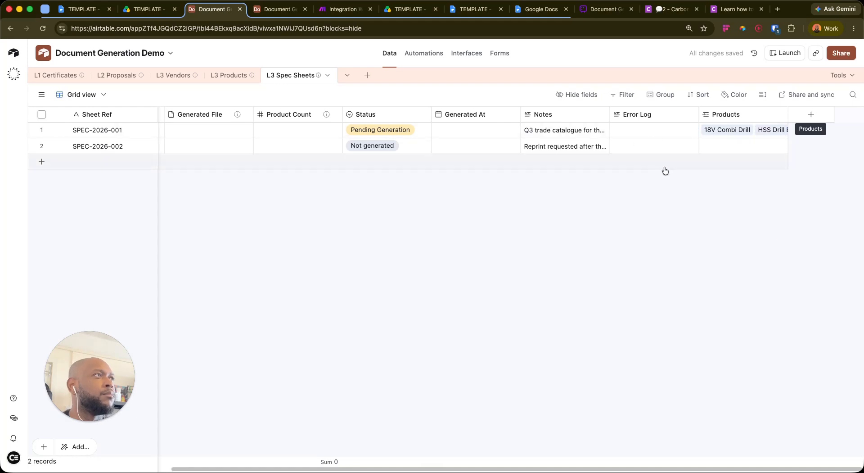
{"action": "scroll", "coordinate": [269, 131], "scroll_direction": "left", "scroll_amount": 4}
{"action": "scroll", "coordinate": [269, 131], "scroll_direction": "left", "scroll_amount": 1}
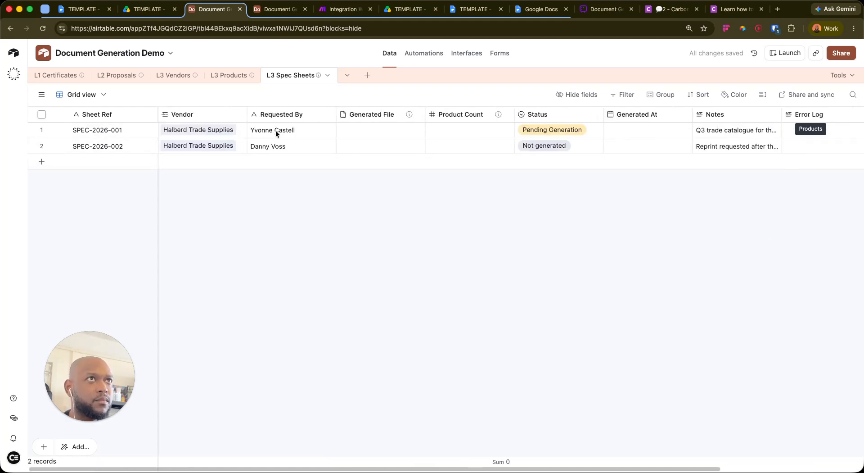
Change Product Count's field type to a count of records linked in Products
{"action": "left_click", "coordinate": [508, 114]}
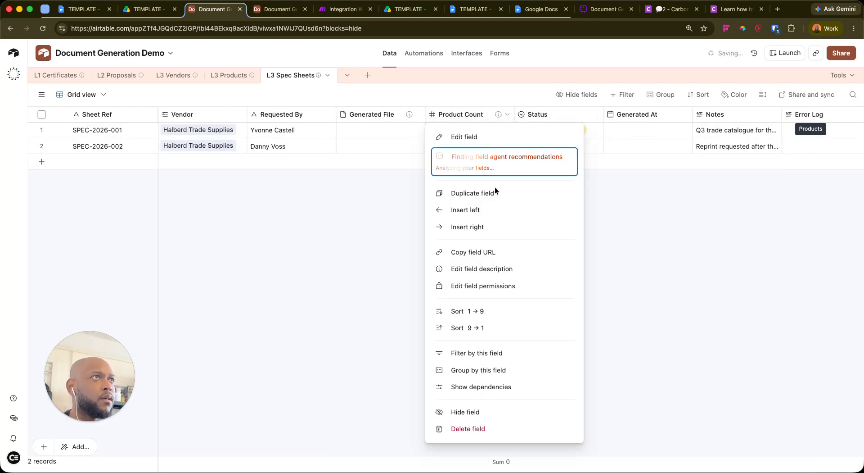
{"action": "left_click", "coordinate": [377, 206]}
{"action": "scroll", "coordinate": [506, 118], "scroll_direction": "right", "scroll_amount": 4}
{"action": "scroll", "coordinate": [479, 115], "scroll_direction": "left", "scroll_amount": 4}
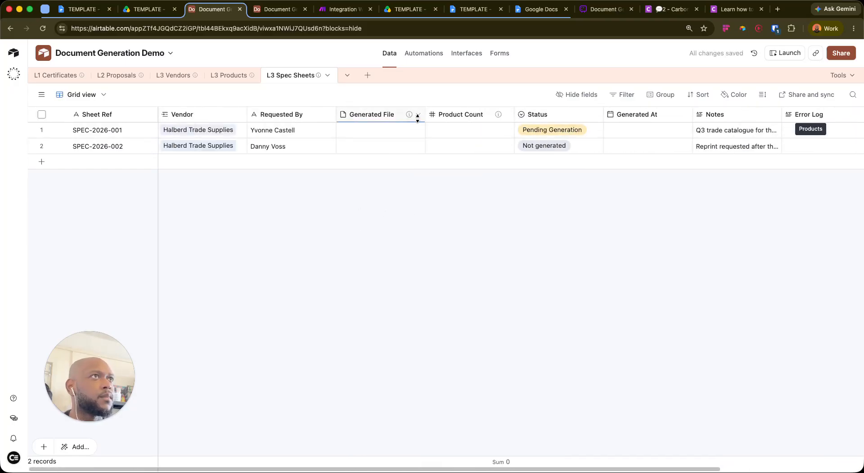
{"action": "left_click", "coordinate": [507, 115]}
{"action": "left_click", "coordinate": [478, 137]}
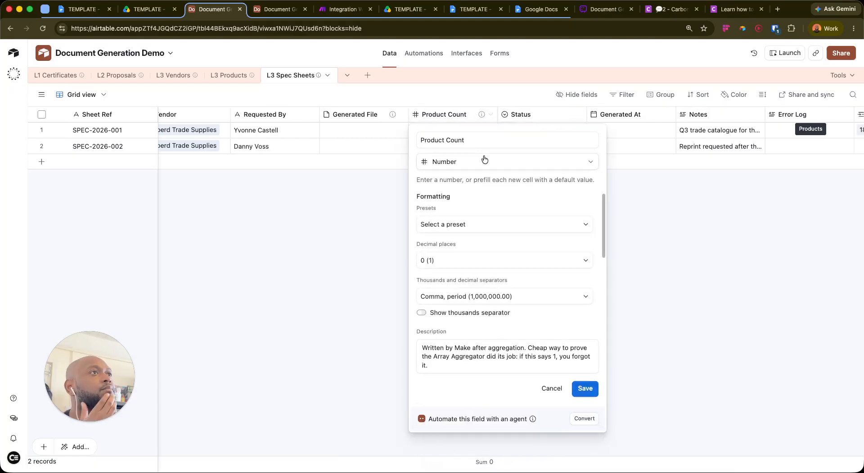
{"action": "left_click", "coordinate": [474, 165]}
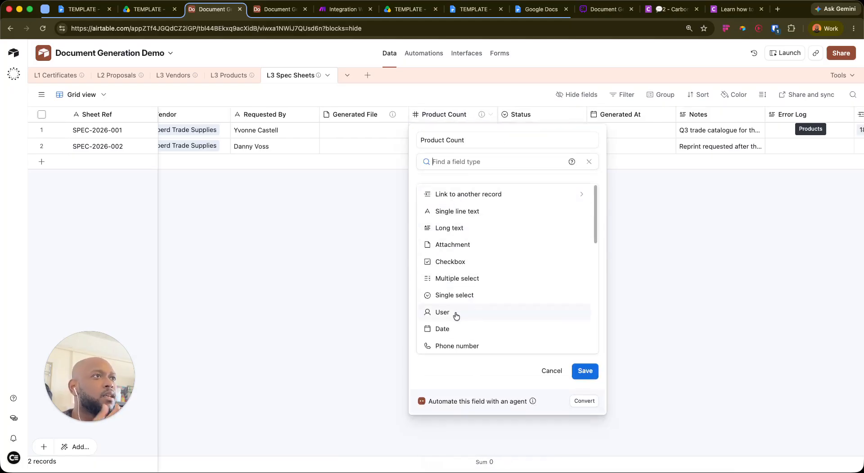
{"action": "scroll", "coordinate": [460, 312], "scroll_direction": "down", "scroll_amount": 5}
{"action": "scroll", "coordinate": [478, 253], "scroll_direction": "down", "scroll_amount": 2}
{"action": "left_click", "coordinate": [469, 265]}
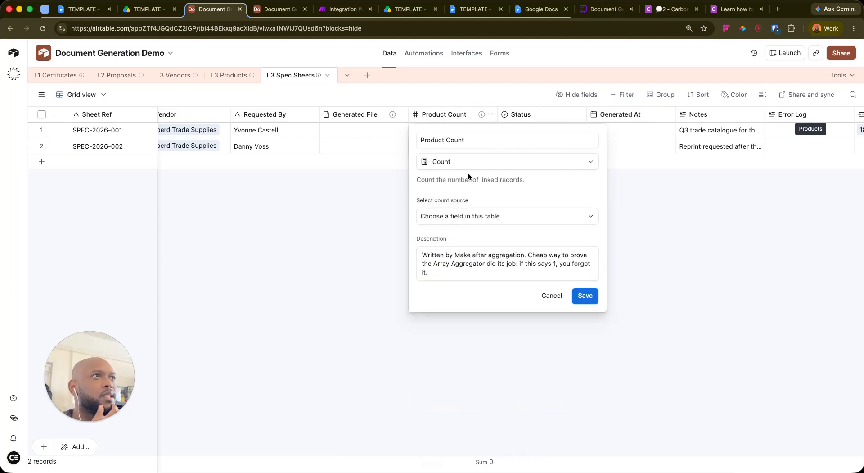
{"action": "left_click", "coordinate": [520, 216]}
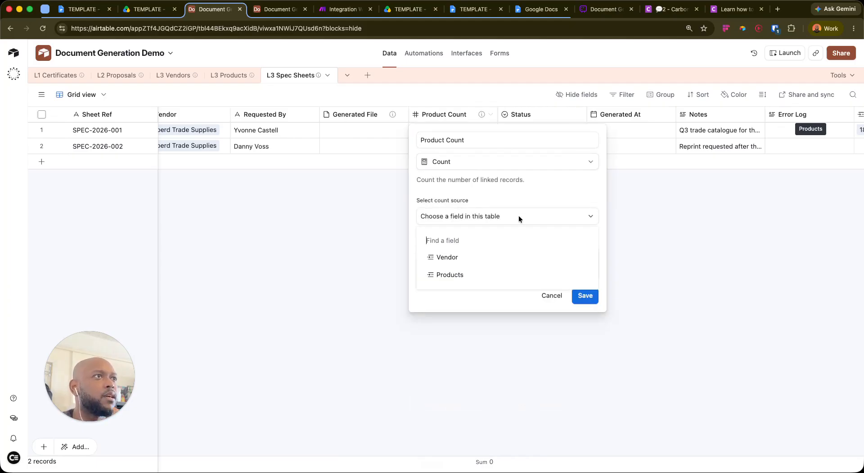
{"action": "left_click", "coordinate": [454, 275]}
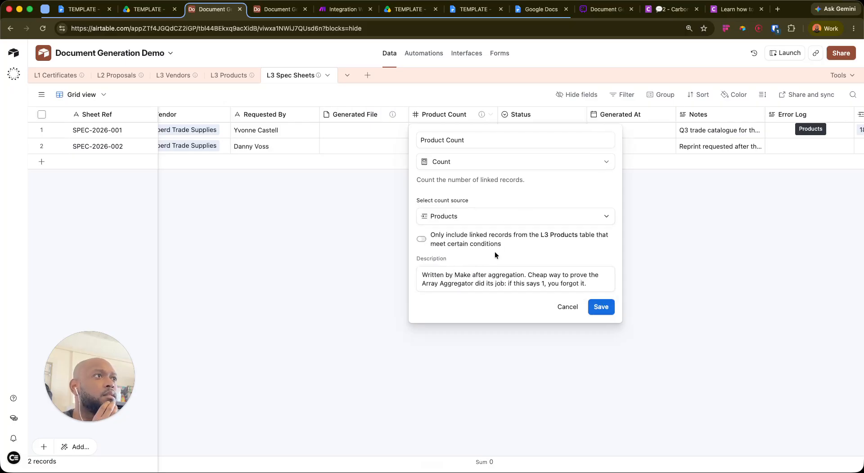
Delete the Product Count description, save the field, and check its values (3 and 0)
{"action": "left_click_drag", "start_coordinate": [593, 278], "coordinate": [394, 261]}
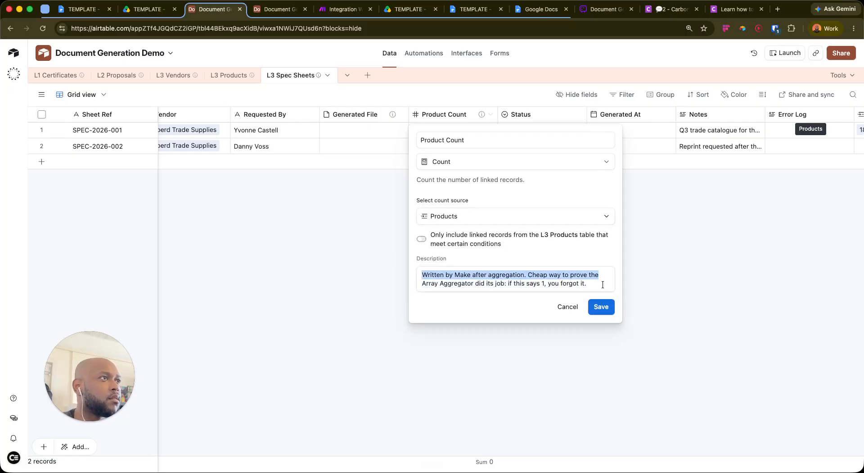
{"action": "left_click_drag", "start_coordinate": [605, 285], "coordinate": [422, 259]}
{"action": "key", "text": "BackSpace"}
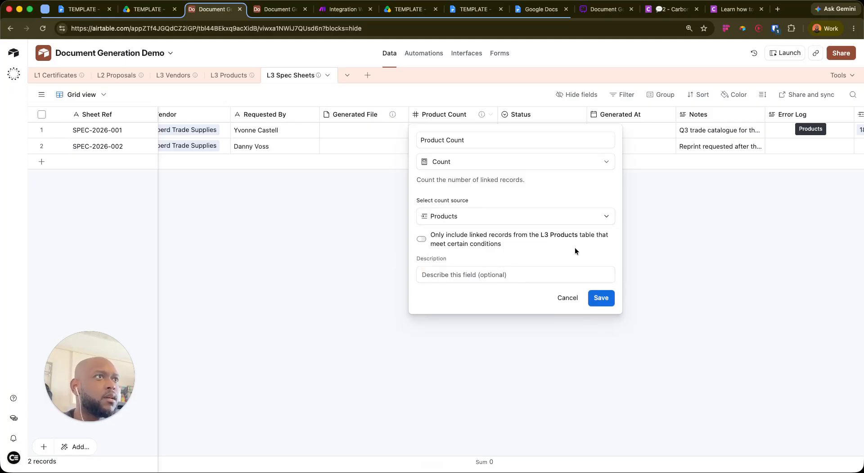
{"action": "left_click", "coordinate": [607, 300]}
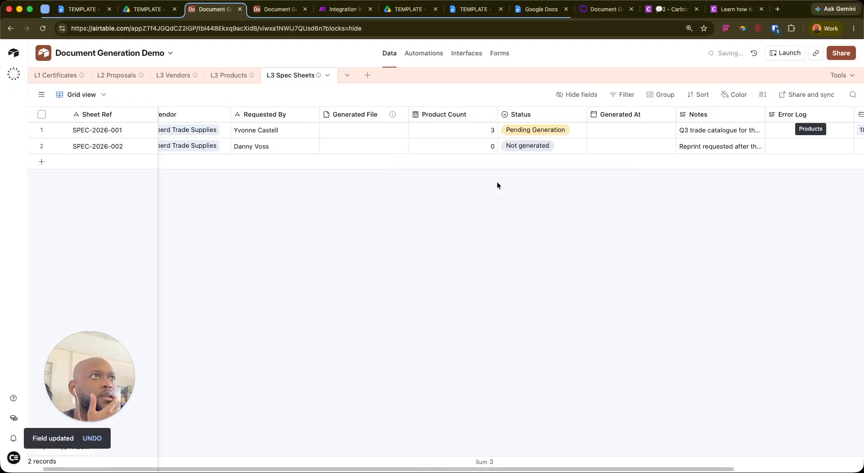
{"action": "scroll", "coordinate": [355, 147], "scroll_direction": "right", "scroll_amount": 5}
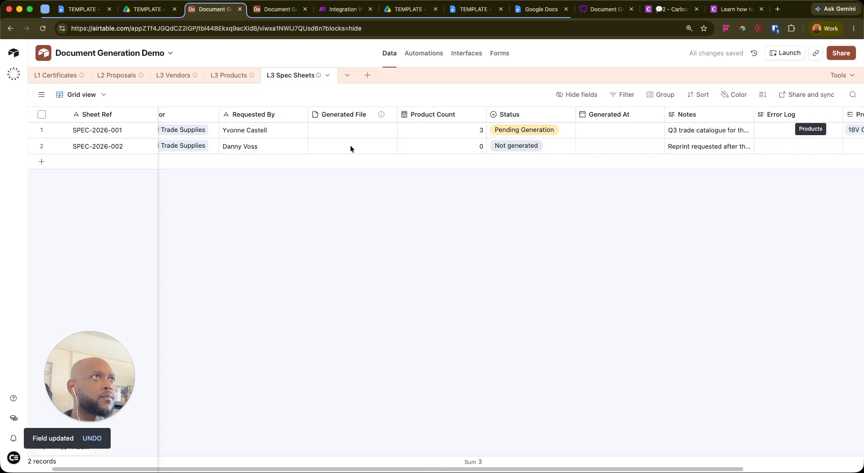
{"action": "scroll", "coordinate": [356, 141], "scroll_direction": "left", "scroll_amount": 5}
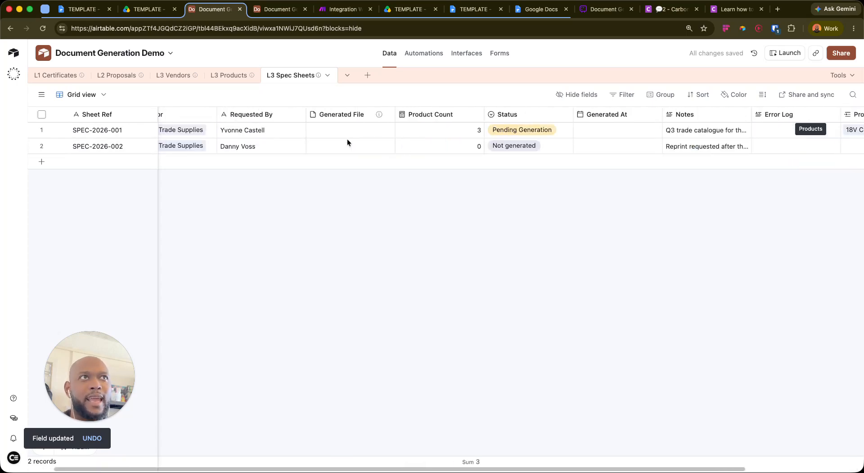
{"action": "scroll", "coordinate": [481, 131], "scroll_direction": "right", "scroll_amount": 5}
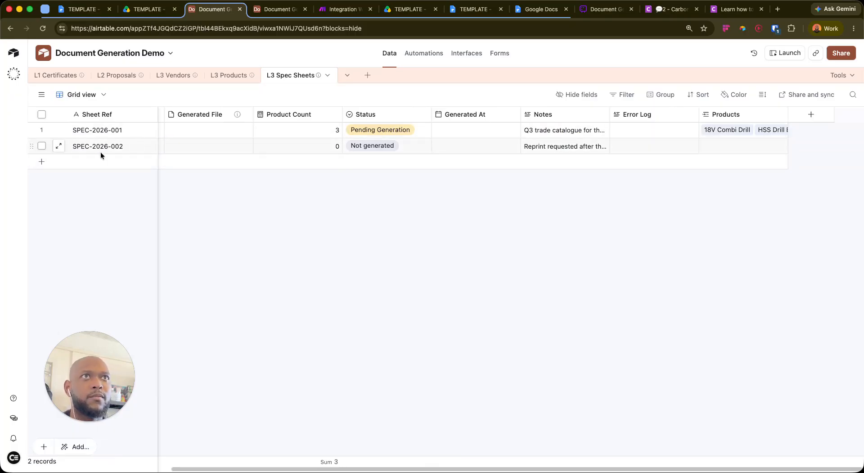
Review the Carbone, flowchart, Google Docs and Make tabs, then recheck the L3 Spec Sheets table
{"action": "left_click", "coordinate": [602, 10]}
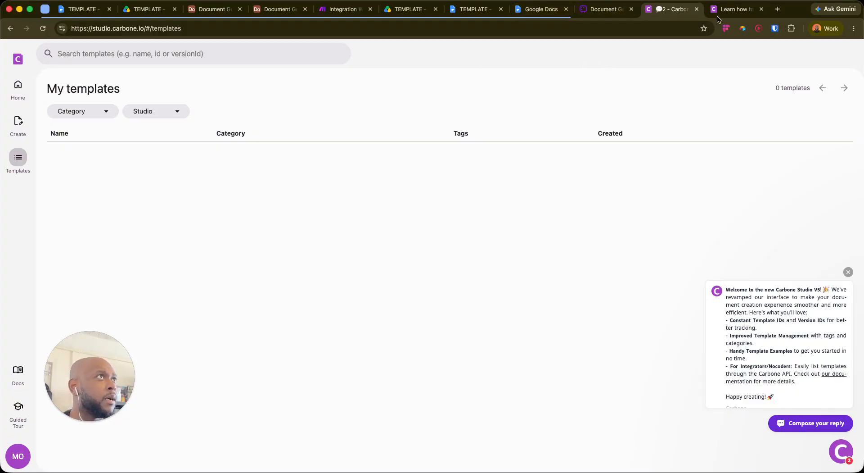
{"action": "left_click", "coordinate": [595, 8]}
{"action": "left_click", "coordinate": [535, 9]}
{"action": "left_click", "coordinate": [465, 11]}
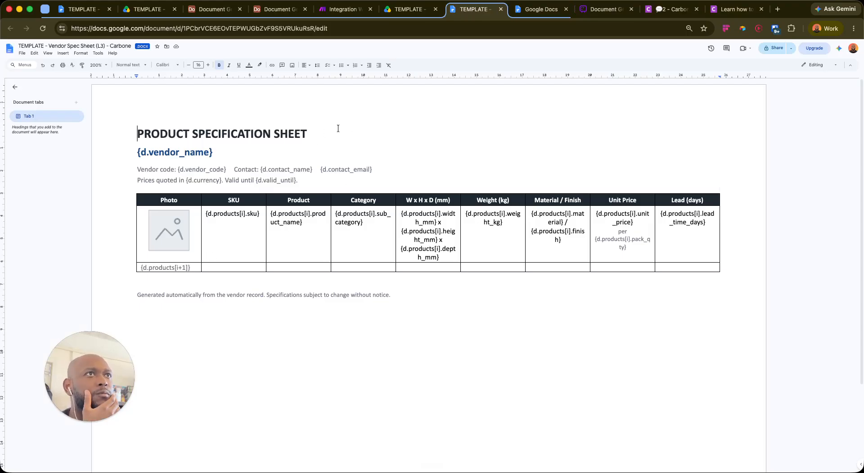
{"action": "left_click", "coordinate": [349, 9]}
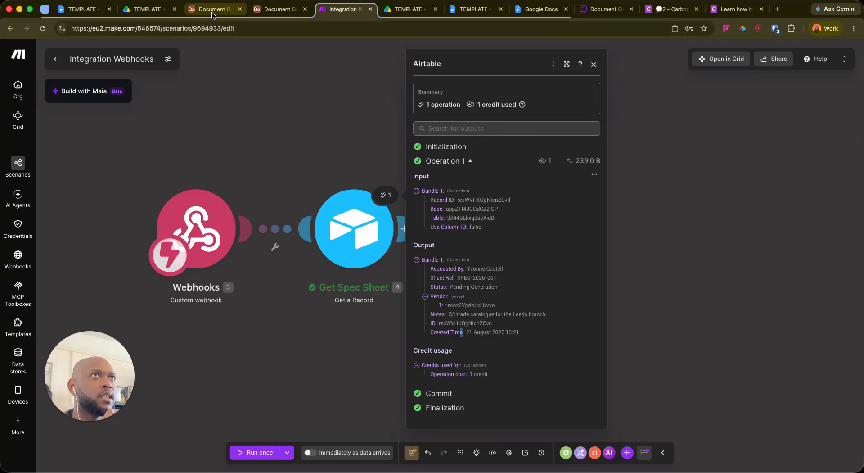
{"action": "left_click", "coordinate": [211, 10]}
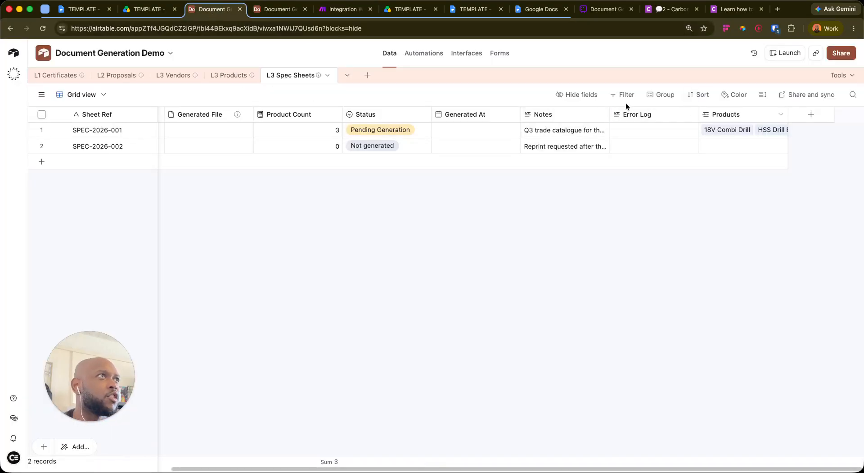
{"action": "scroll", "coordinate": [454, 134], "scroll_direction": "left", "scroll_amount": 3}
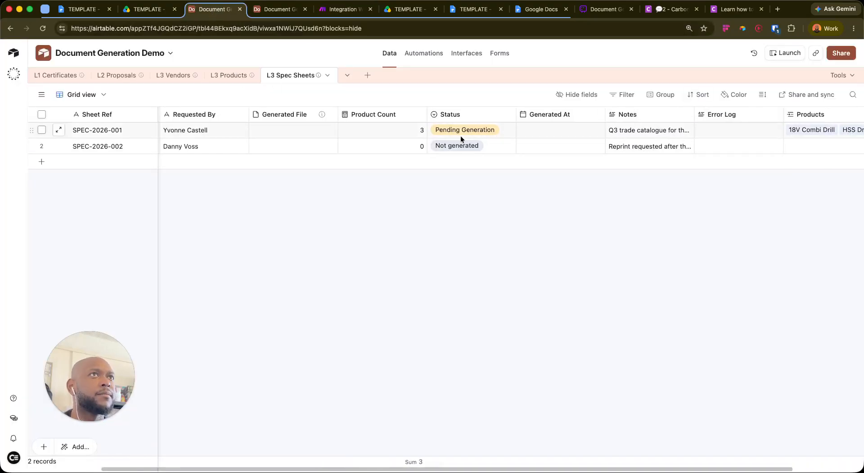
{"action": "scroll", "coordinate": [461, 131], "scroll_direction": "right", "scroll_amount": 3}
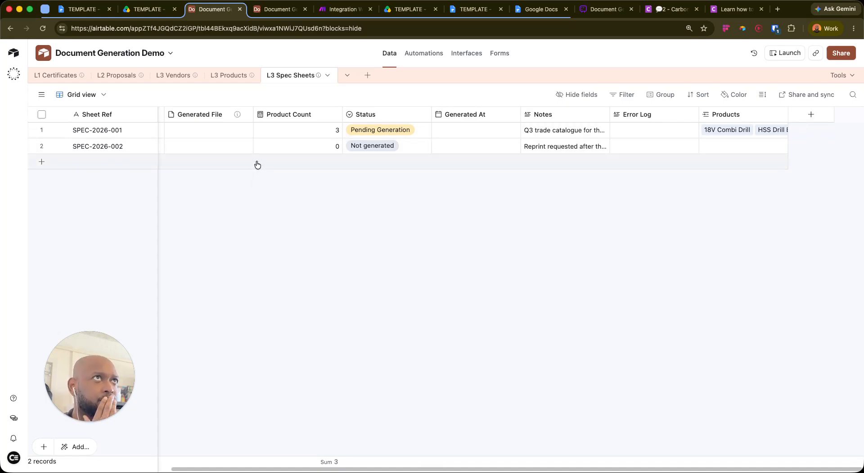
View the Vendor Spec Sheet template doc, then dismiss Carbone Studio's welcome message on My templates
{"action": "left_click", "coordinate": [477, 9]}
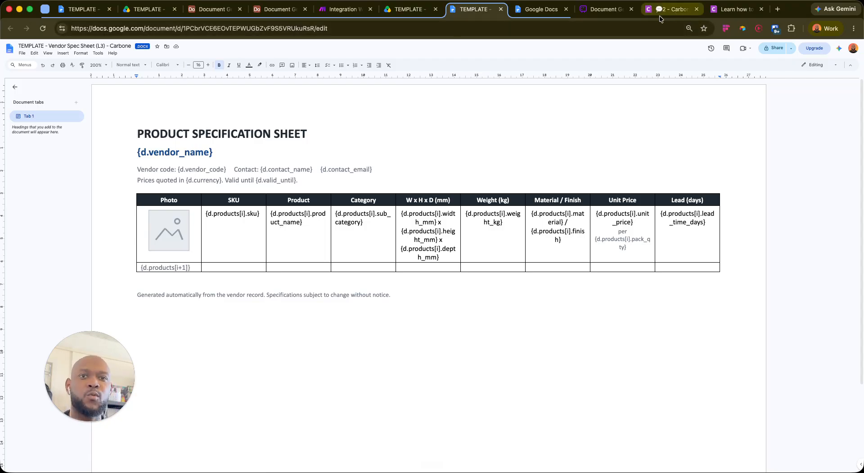
{"action": "left_click", "coordinate": [673, 9]}
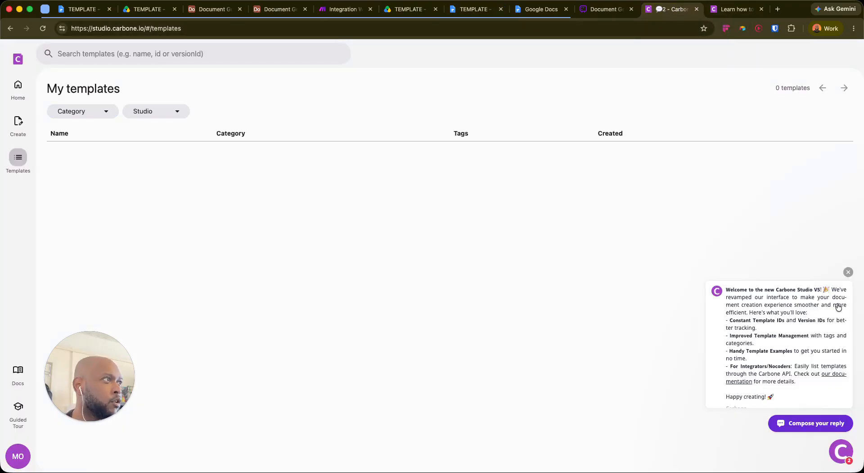
{"action": "left_click", "coordinate": [848, 272]}
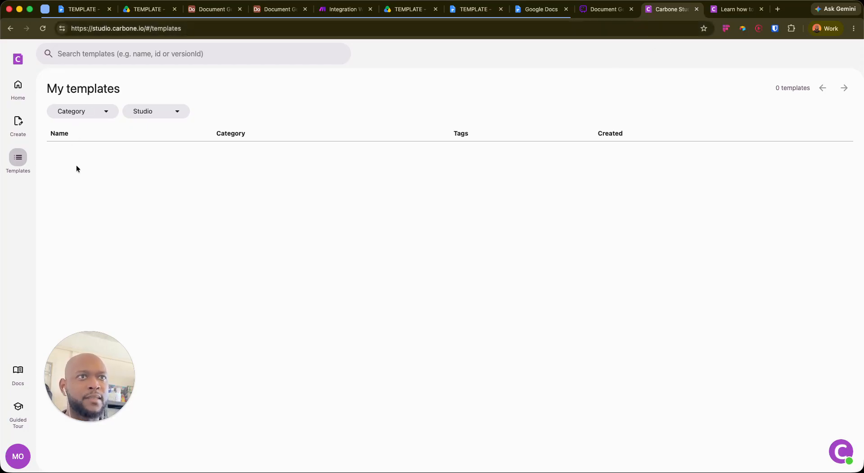
{"action": "left_click", "coordinate": [734, 15]}
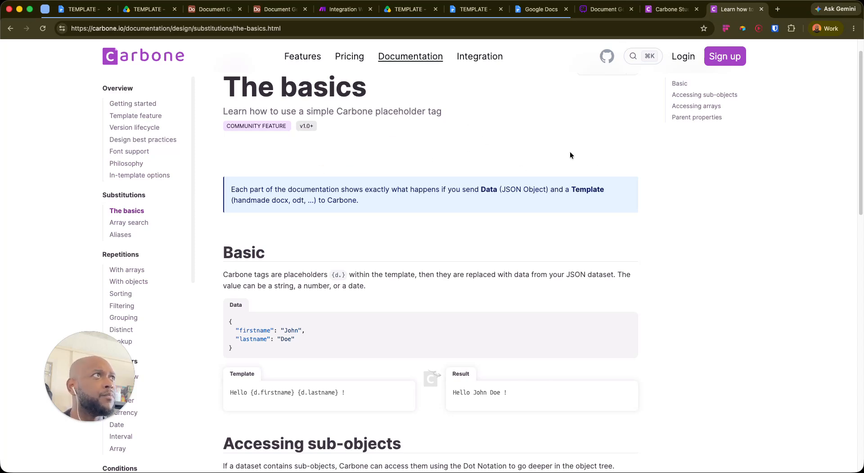
{"action": "scroll", "coordinate": [380, 221], "scroll_direction": "down", "scroll_amount": 1}
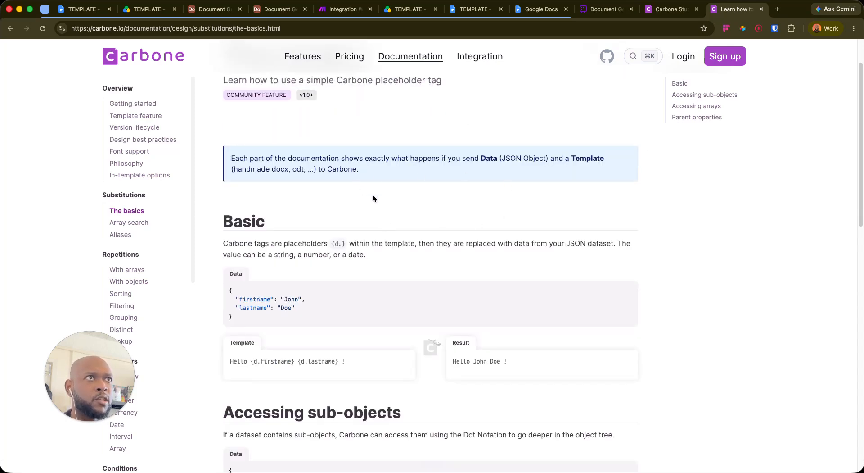
{"action": "scroll", "coordinate": [404, 190], "scroll_direction": "up", "scroll_amount": 2}
{"action": "scroll", "coordinate": [240, 349], "scroll_direction": "down", "scroll_amount": 1}
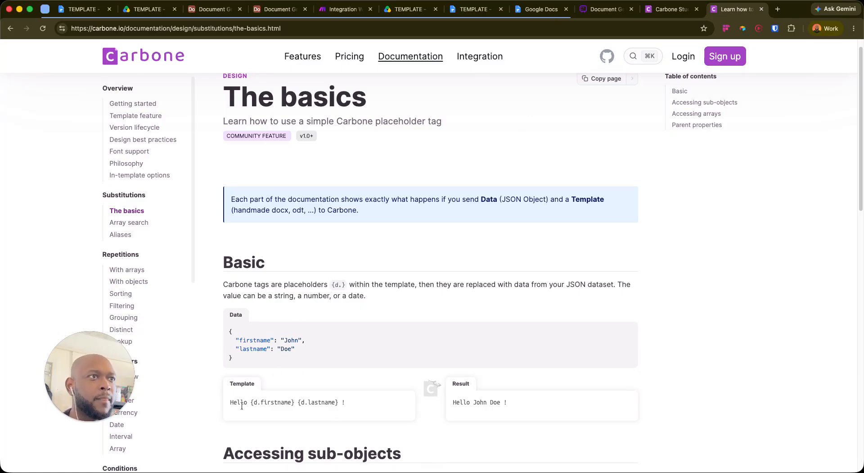
{"action": "left_click_drag", "start_coordinate": [251, 402], "coordinate": [299, 406]}
{"action": "left_click", "coordinate": [300, 409]}
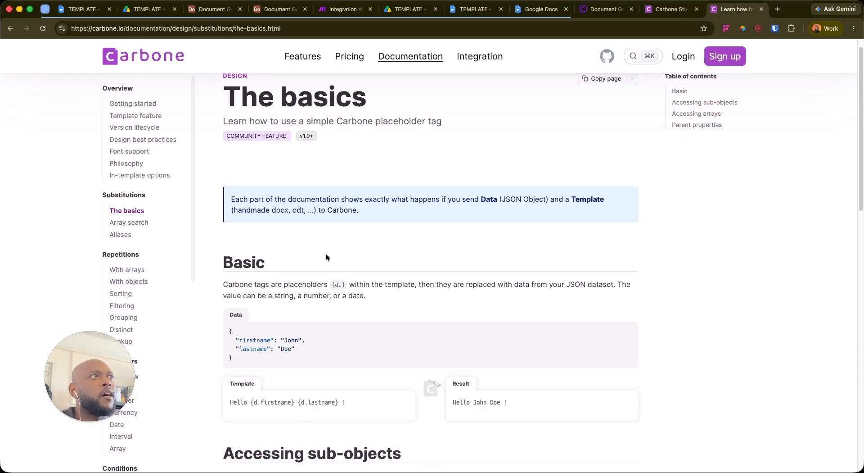
{"action": "left_click_drag", "start_coordinate": [90, 380], "coordinate": [13, 140]}
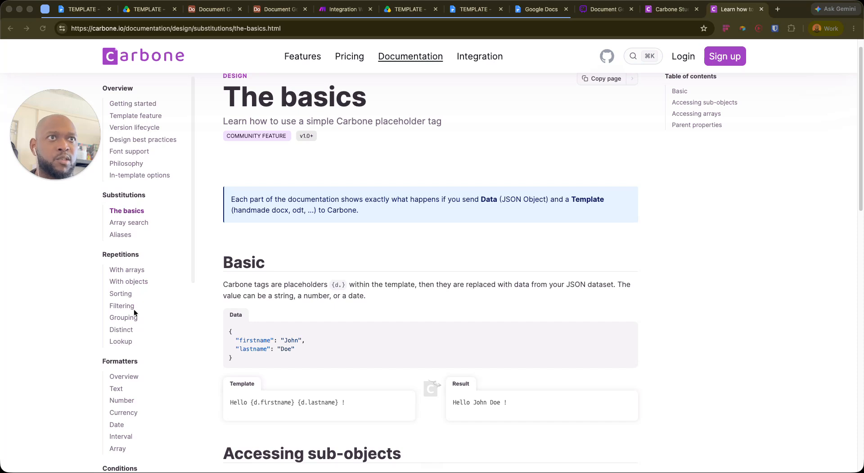
{"action": "scroll", "coordinate": [156, 355], "scroll_direction": "down", "scroll_amount": 1}
{"action": "scroll", "coordinate": [153, 355], "scroll_direction": "down", "scroll_amount": 2}
{"action": "scroll", "coordinate": [128, 247], "scroll_direction": "up", "scroll_amount": 3}
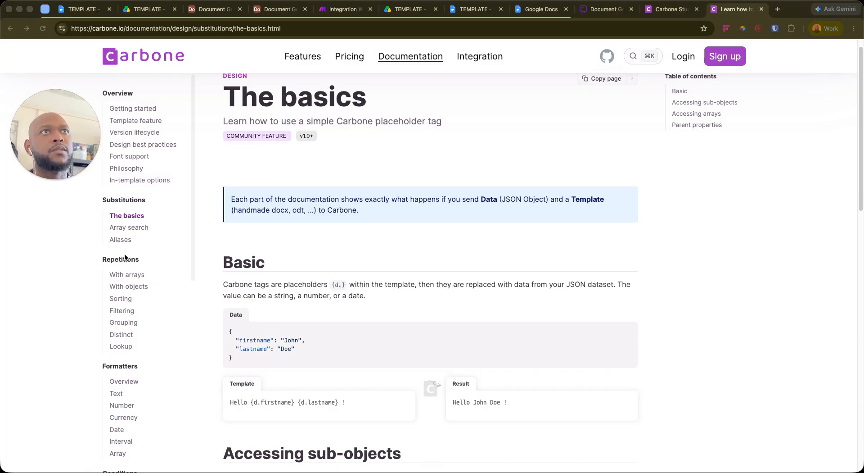
{"action": "left_click", "coordinate": [509, 274]}
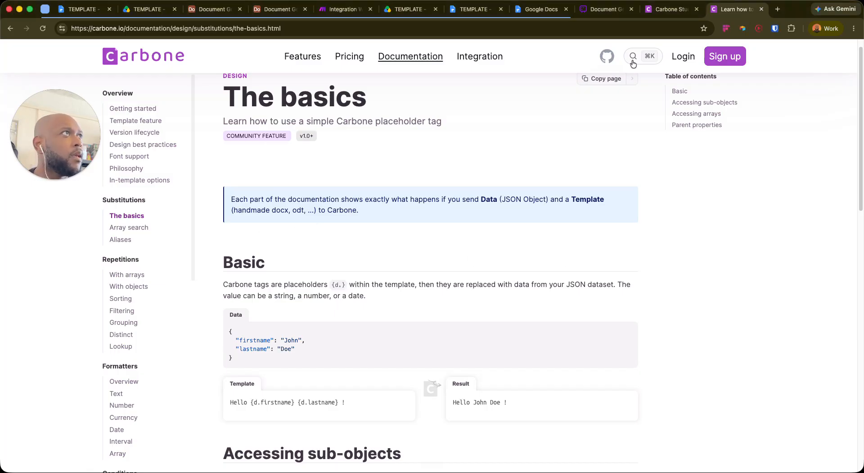
{"action": "left_click", "coordinate": [672, 10]}
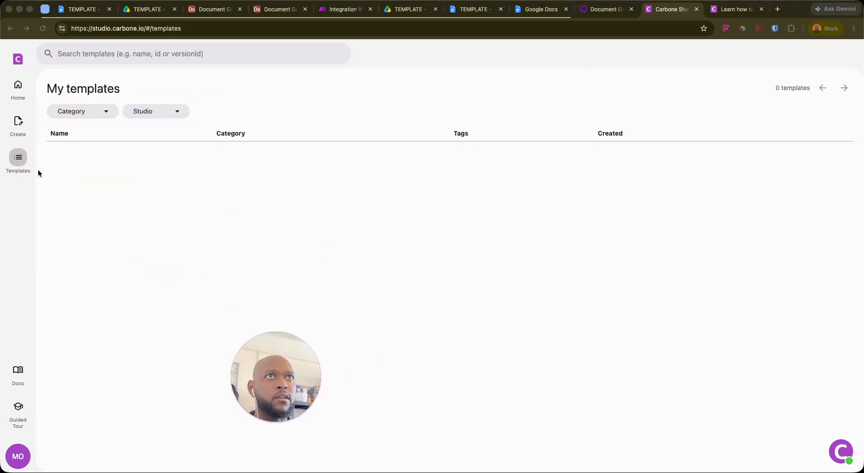
Start a new untitled template design in Carbone Studio, cancelling the file picker
{"action": "left_click", "coordinate": [18, 122]}
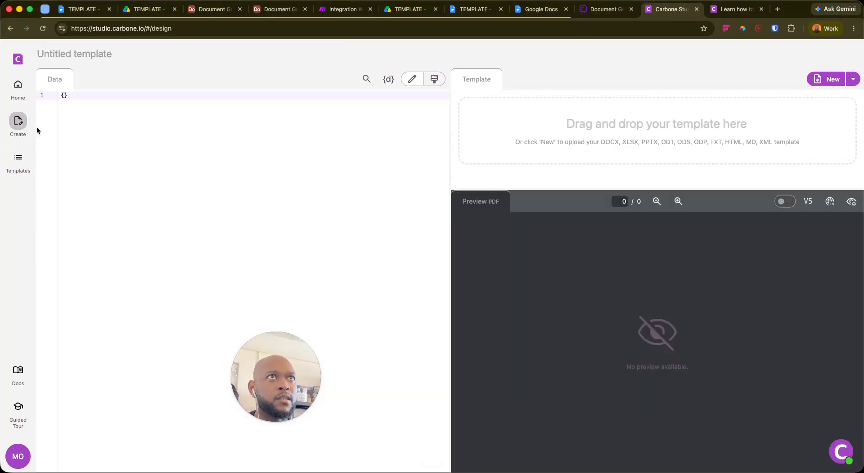
{"action": "left_click", "coordinate": [716, 128]}
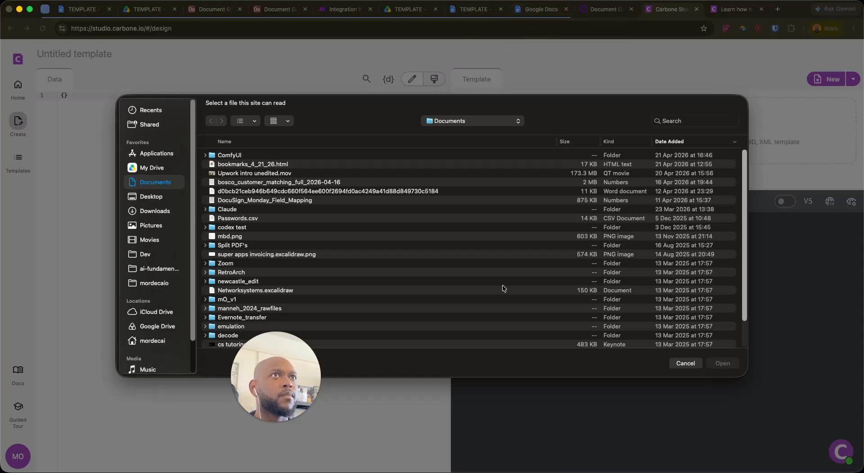
{"action": "left_click", "coordinate": [689, 366]}
Download the Vendor Spec Sheet (L3) Google Doc as .docx and drop it into Carbone's template zone
{"action": "left_click", "coordinate": [479, 12]}
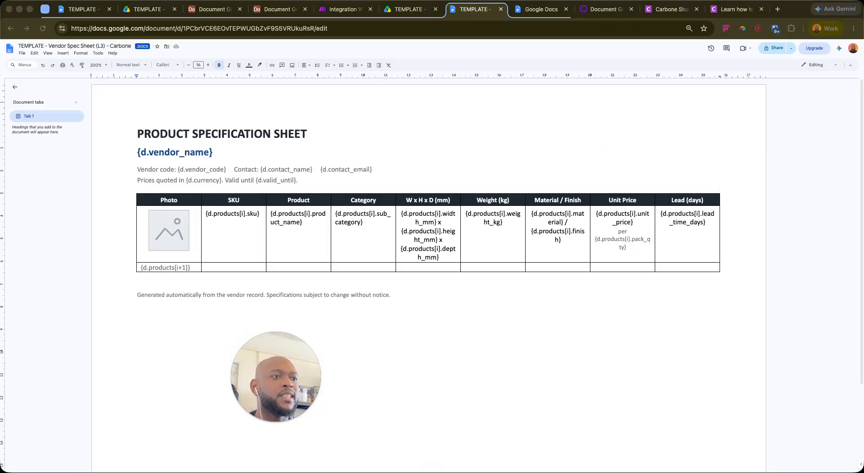
{"action": "left_click", "coordinate": [23, 54]}
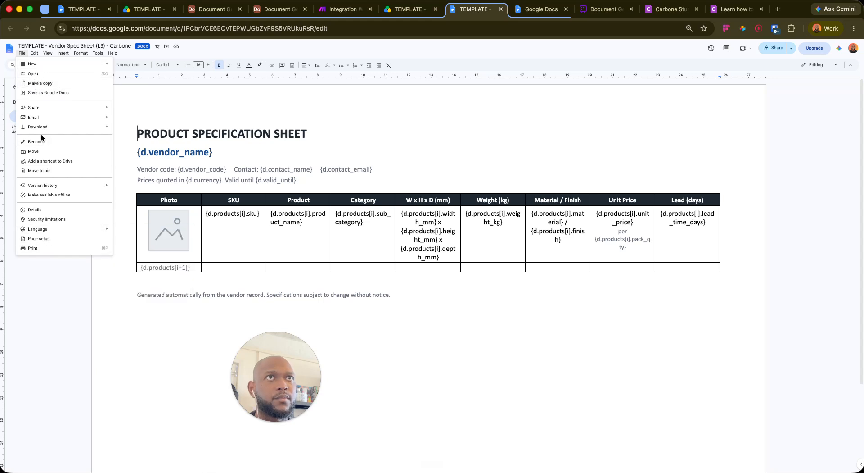
{"action": "mouse_move", "coordinate": [43, 126]}
{"action": "left_click", "coordinate": [148, 126]}
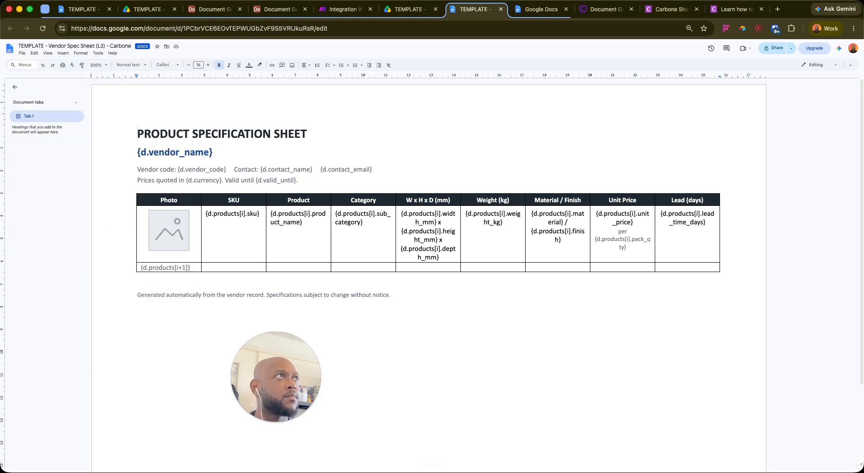
{"action": "left_click", "coordinate": [663, 9]}
{"action": "left_click_drag", "start_coordinate": [710, 53], "coordinate": [581, 121]}
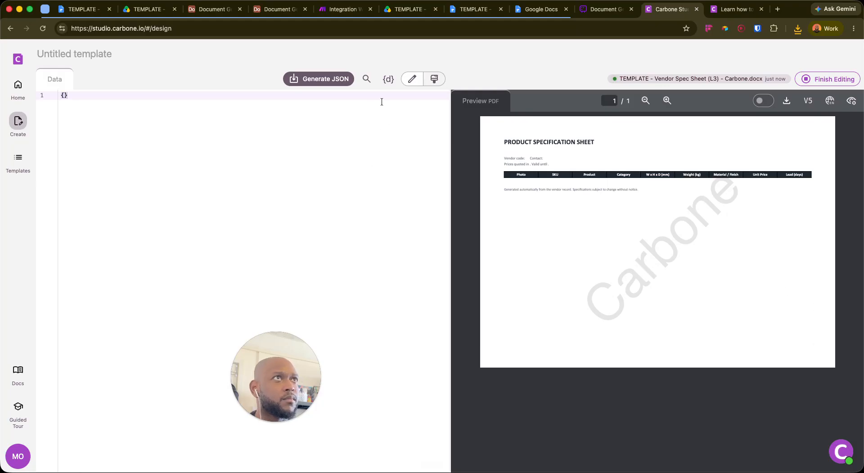
Generate sample JSON from the template and inspect the vendor_name and width_mm entries
{"action": "left_click", "coordinate": [308, 75]}
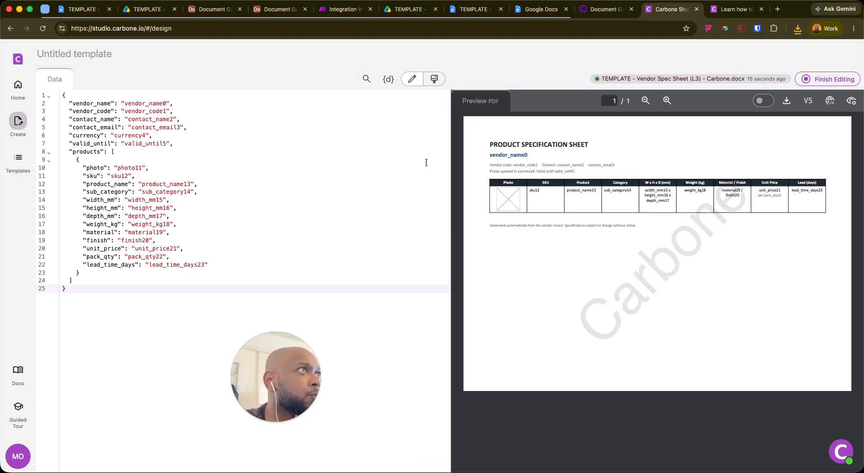
{"action": "left_click", "coordinate": [148, 104]}
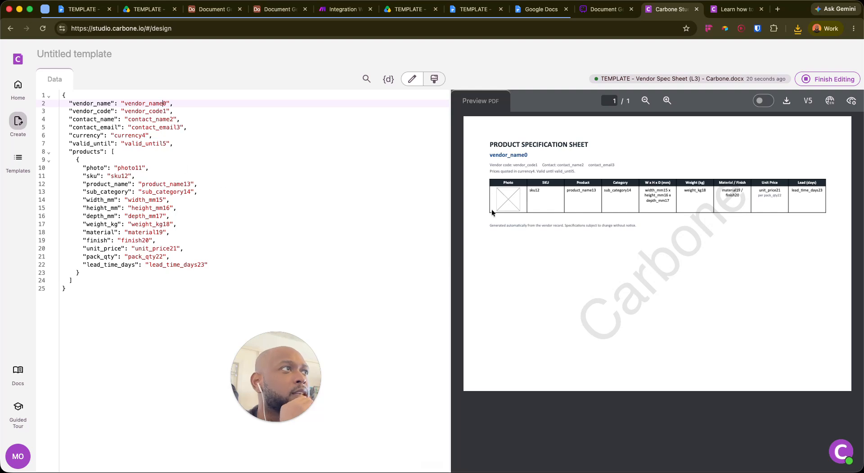
{"action": "left_click", "coordinate": [445, 199]}
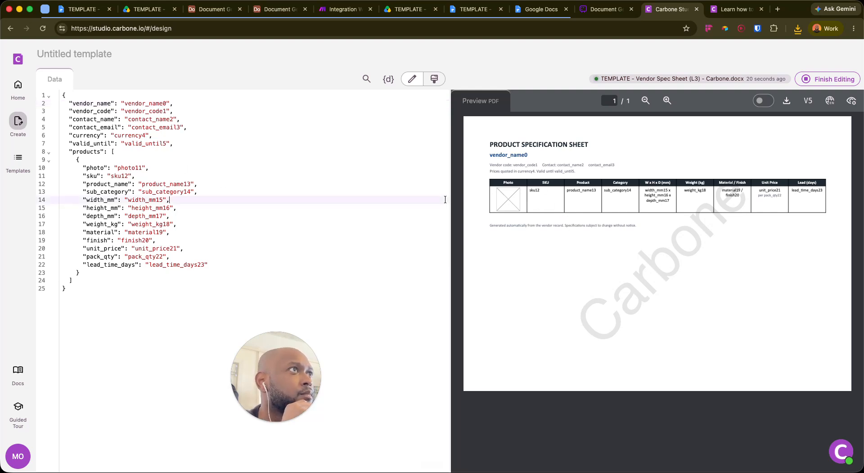
Widen and enlarge the PDF preview, then finish editing the template as a draft
{"action": "left_click_drag", "start_coordinate": [452, 203], "coordinate": [321, 207]}
{"action": "left_click", "coordinate": [602, 100]}
{"action": "left_click", "coordinate": [602, 100]}
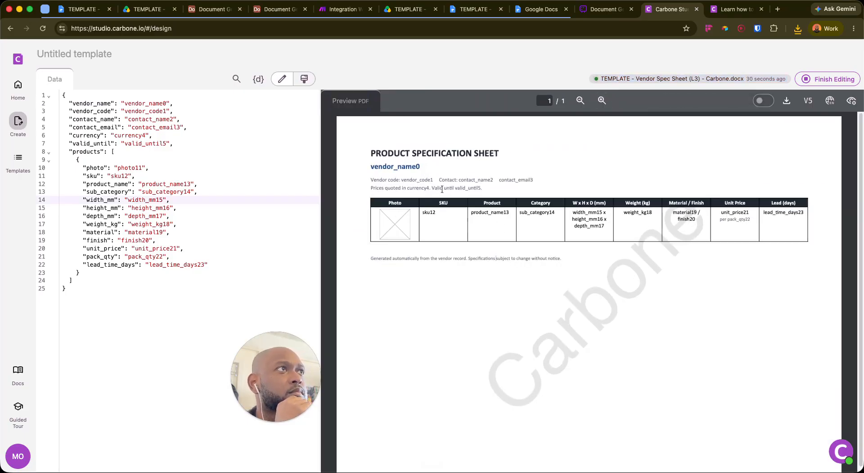
{"action": "key", "text": "Down"}
{"action": "key", "text": "Down"}
{"action": "key", "text": "Down"}
{"action": "key", "text": "Down"}
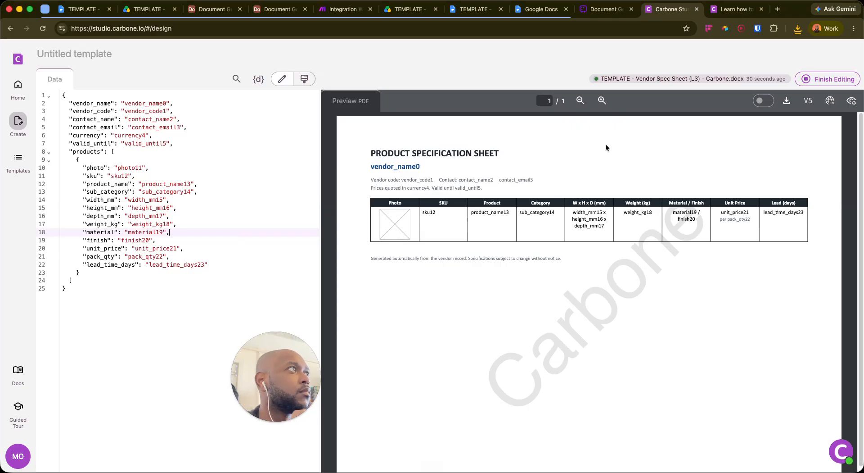
{"action": "left_click", "coordinate": [831, 79]}
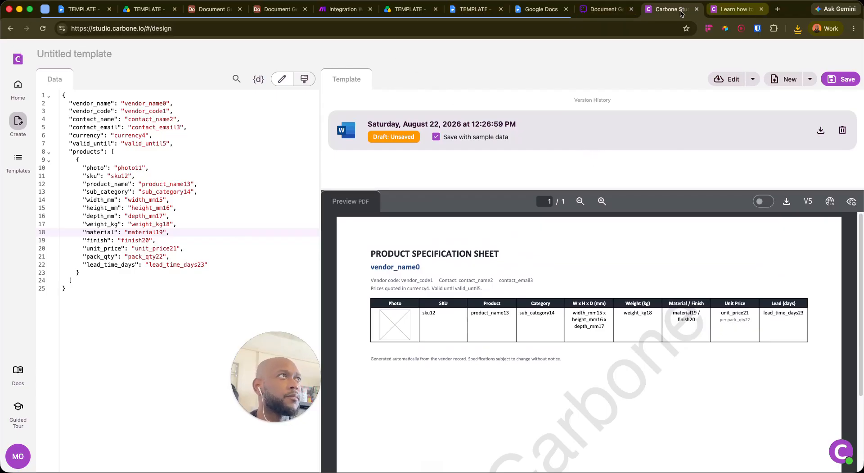
{"action": "left_click", "coordinate": [349, 10]}
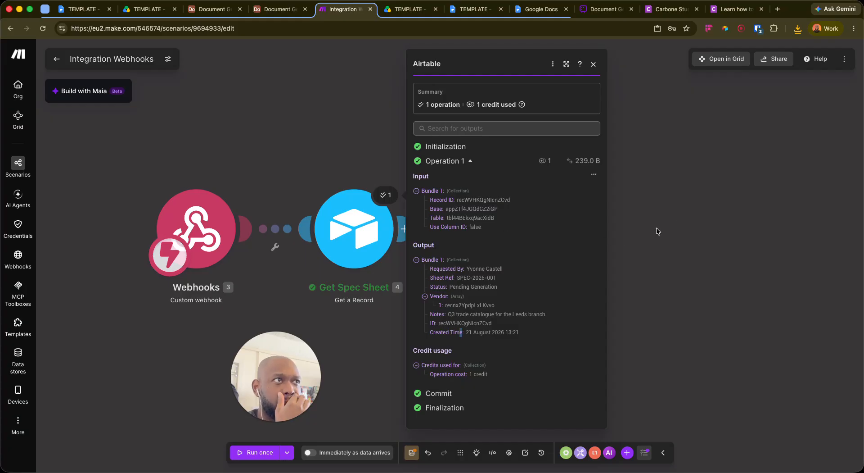
Close the Airtable run details and attempt a Carbone module after Get Spec Sheet, then cancel it
{"action": "left_click", "coordinate": [301, 149]}
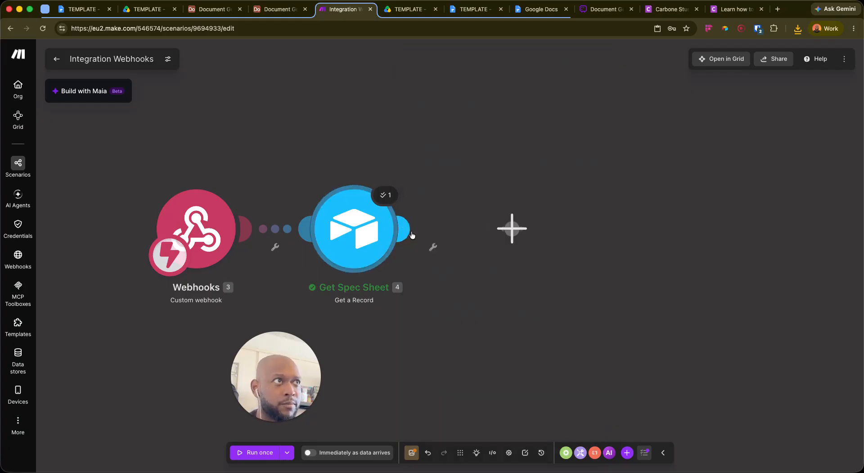
{"action": "left_click", "coordinate": [409, 230]}
{"action": "type", "text": "car"}
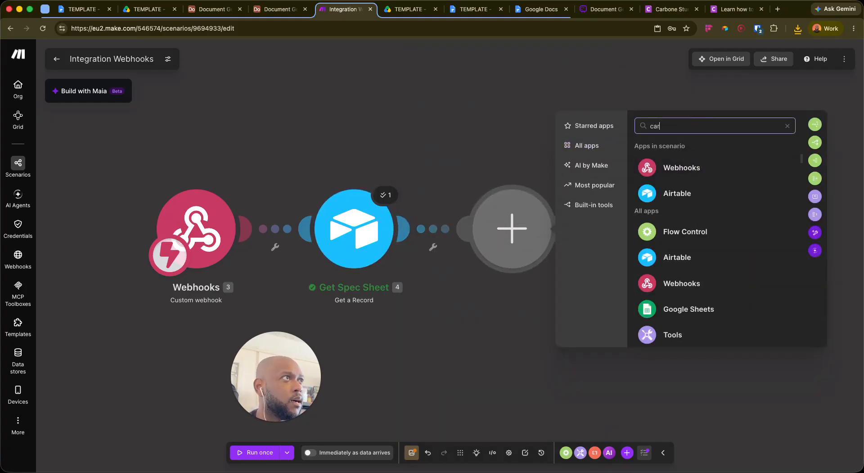
{"action": "left_click", "coordinate": [693, 155]}
{"action": "type", "text": "b"}
{"action": "left_click", "coordinate": [696, 155]}
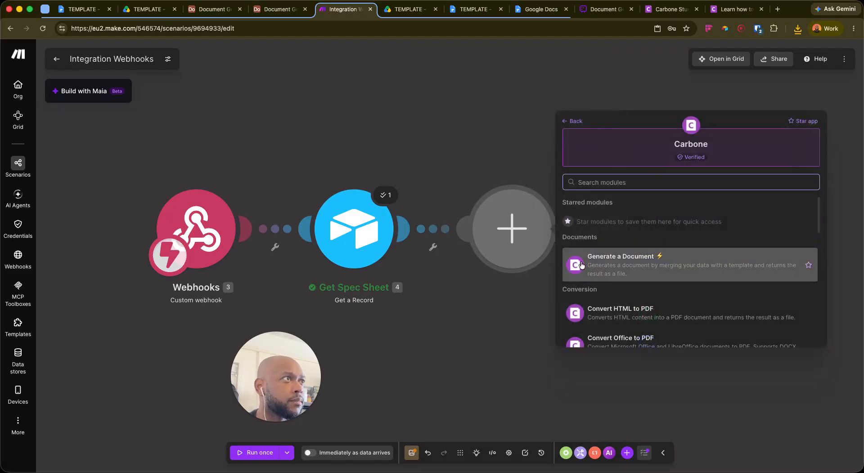
{"action": "left_click_drag", "start_coordinate": [528, 238], "coordinate": [681, 221]}
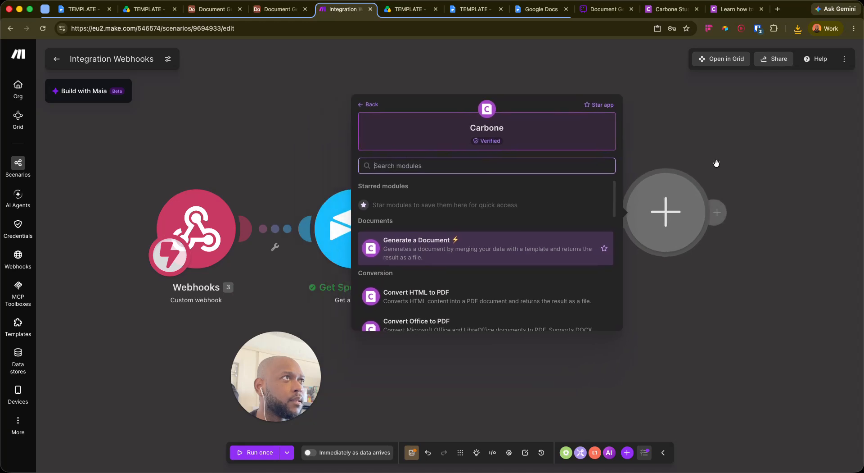
{"action": "left_click", "coordinate": [704, 119]}
Add Carbone's Generate a Document after Get Spec Sheet, choosing Template Name from a list instead of mapping
{"action": "mouse_move", "coordinate": [400, 232]}
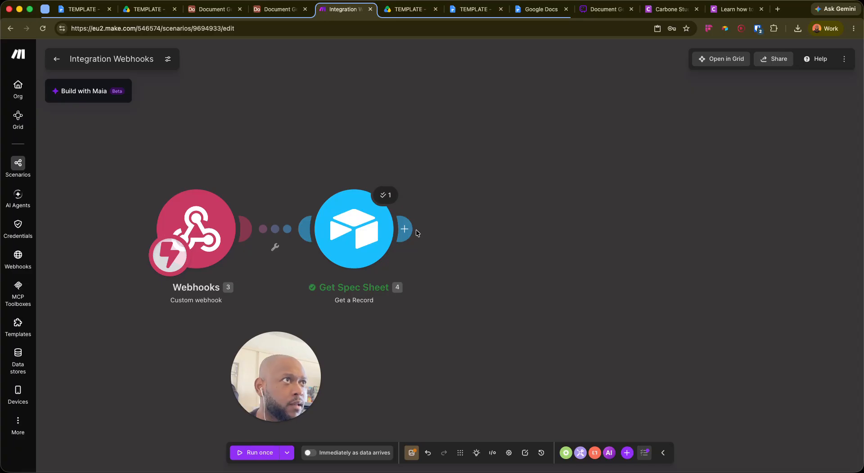
{"action": "left_click", "coordinate": [450, 216]}
{"action": "type", "text": "carbone"}
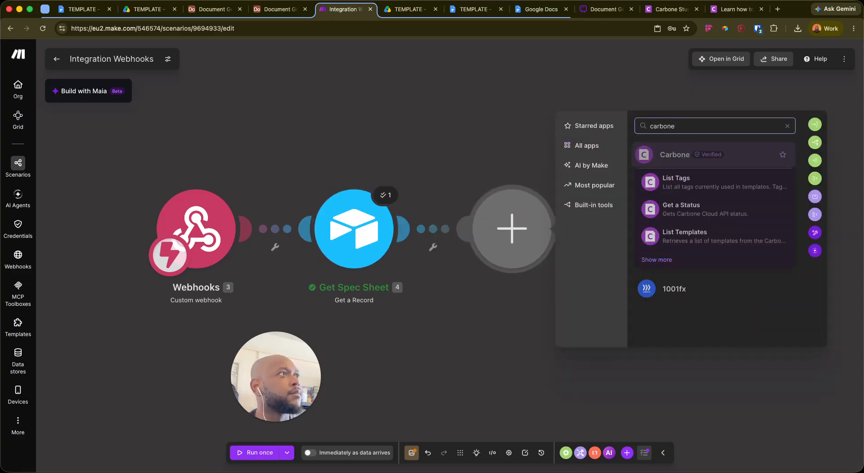
{"action": "left_click", "coordinate": [648, 149]}
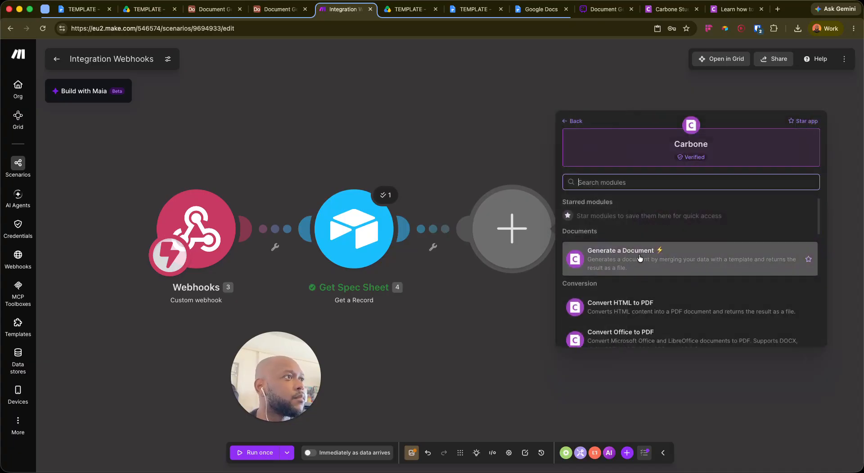
{"action": "left_click", "coordinate": [639, 268]}
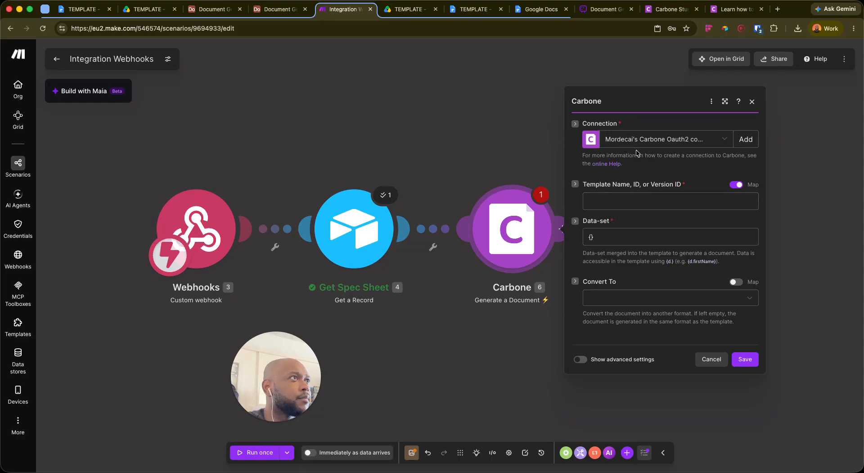
{"action": "left_click", "coordinate": [614, 202]}
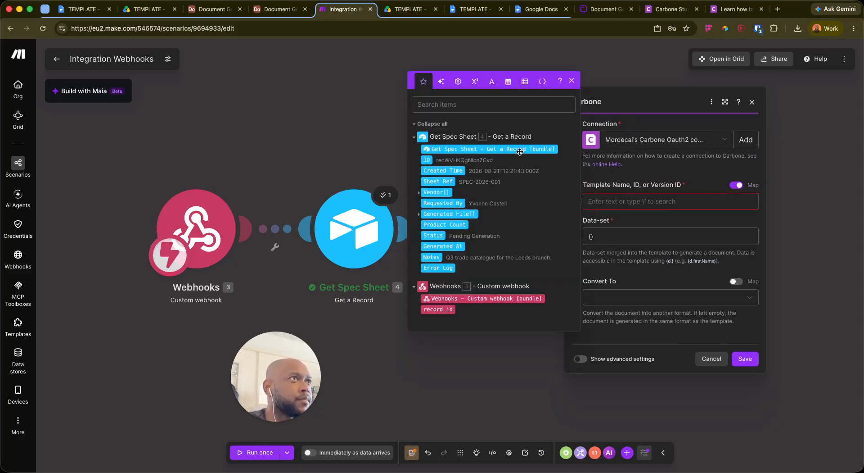
{"action": "left_click", "coordinate": [743, 185]}
{"action": "left_click", "coordinate": [737, 181]}
{"action": "left_click", "coordinate": [671, 198]}
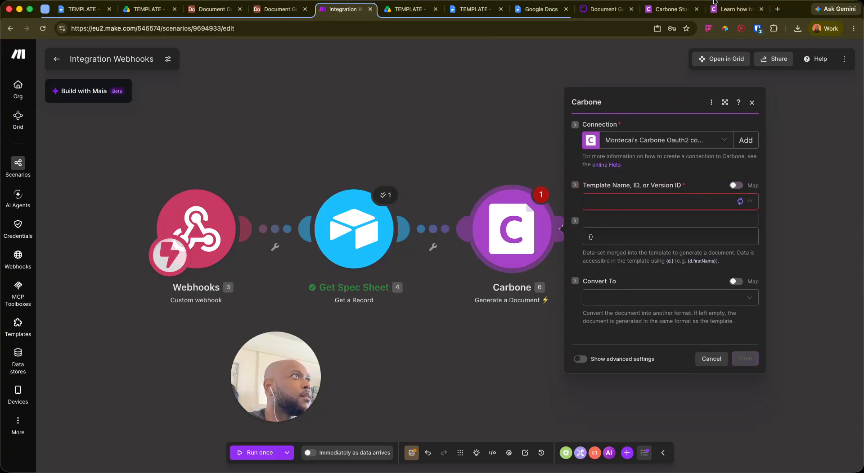
Deploy the Carbone template, rename it 'Spec Sheet', and reopen it from the Carbone Studio home page
{"action": "left_click", "coordinate": [670, 9]}
{"action": "left_click", "coordinate": [841, 78]}
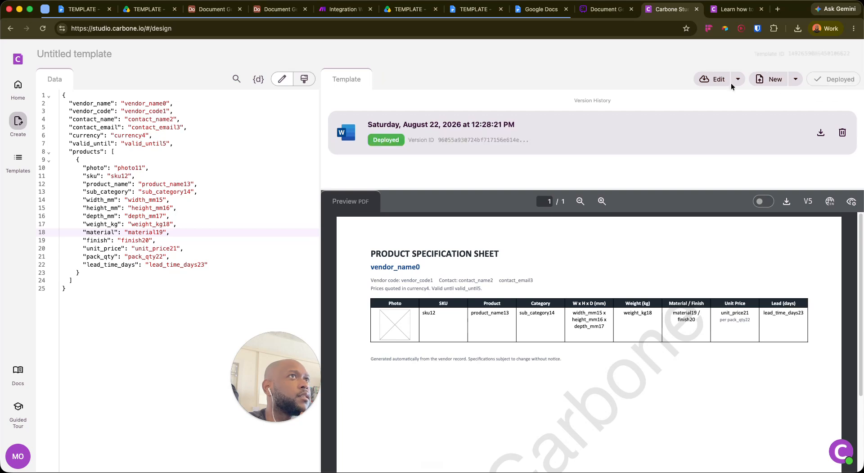
{"action": "left_click", "coordinate": [82, 55]}
{"action": "left_click", "coordinate": [85, 55]}
{"action": "left_click", "coordinate": [112, 57]}
{"action": "key", "text": "super+a"}
{"action": "key", "text": "BackSpace"}
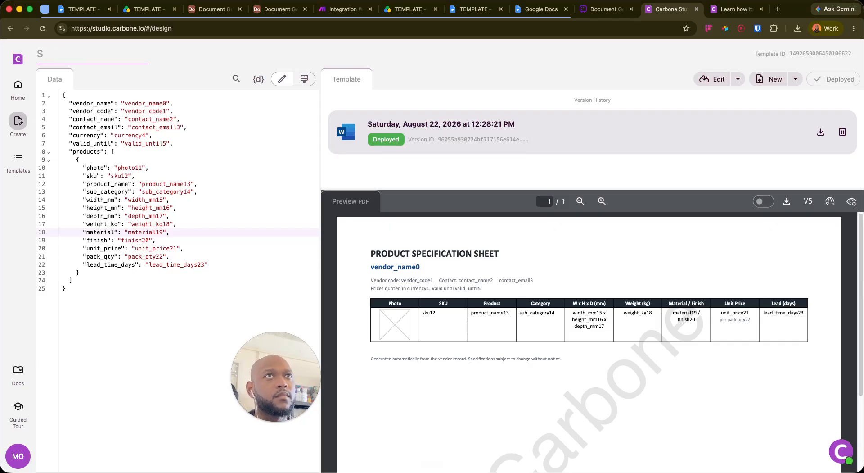
{"action": "type", "text": "Spec Sheet v1"}
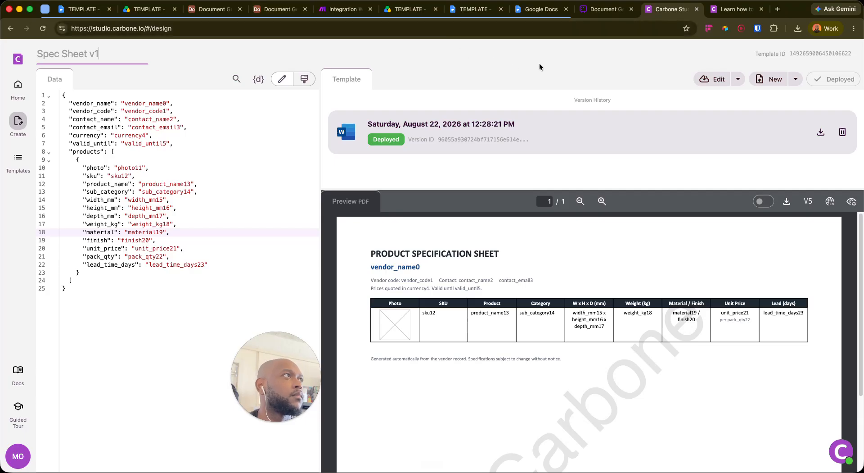
{"action": "left_click", "coordinate": [540, 67]}
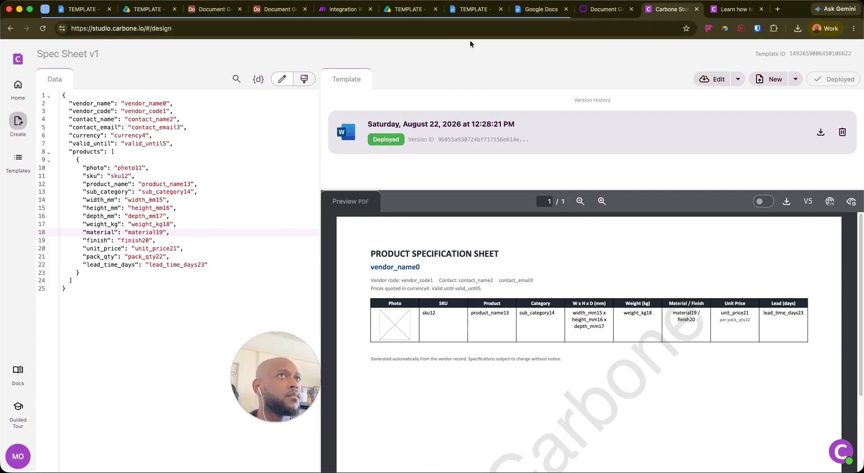
{"action": "left_click", "coordinate": [43, 29]}
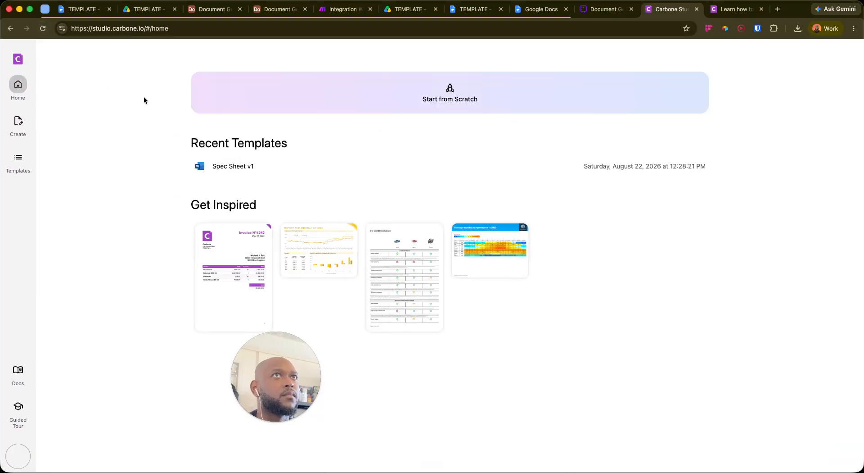
{"action": "left_click", "coordinate": [292, 176]}
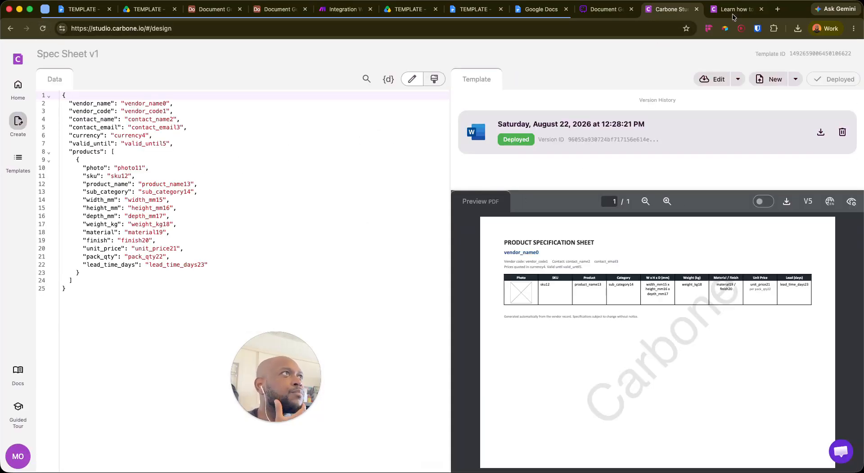
Rename the Make scenario to 'Generate Spec Sheet'
{"action": "left_click", "coordinate": [344, 10]}
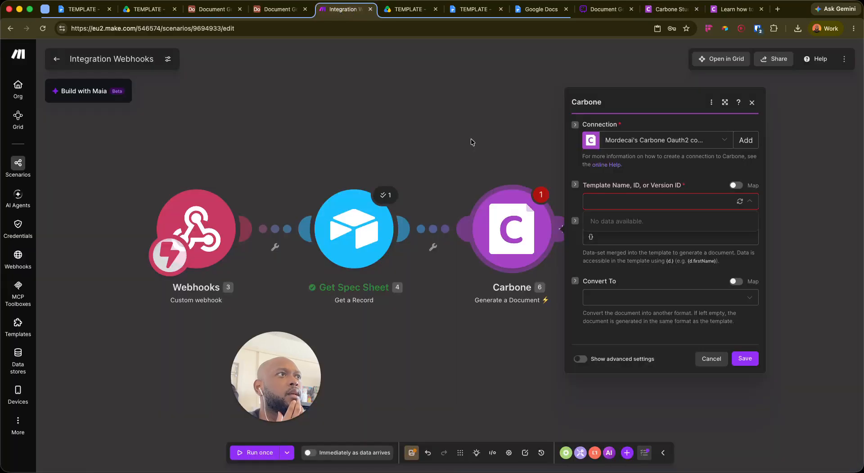
{"action": "left_click", "coordinate": [108, 59]}
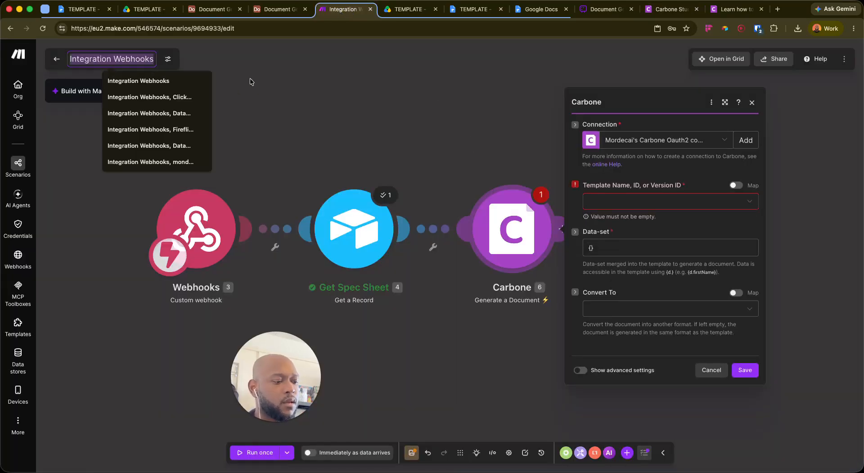
{"action": "key", "text": "BackSpace"}
{"action": "type", "text": "Generate "}
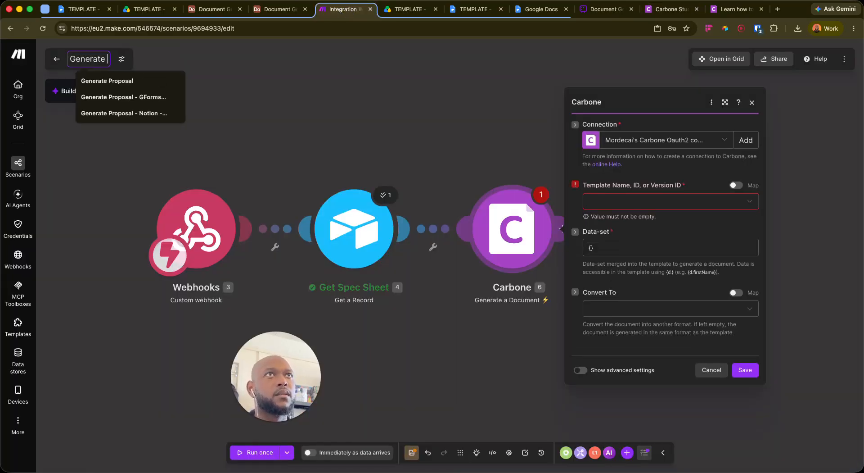
{"action": "type", "text": "Spec Shee"}
{"action": "type", "text": "t"}
{"action": "key", "text": "Return"}
Set the Carbone module's template to Spec Sheet v1, chosen from the list
{"action": "left_click", "coordinate": [713, 202]}
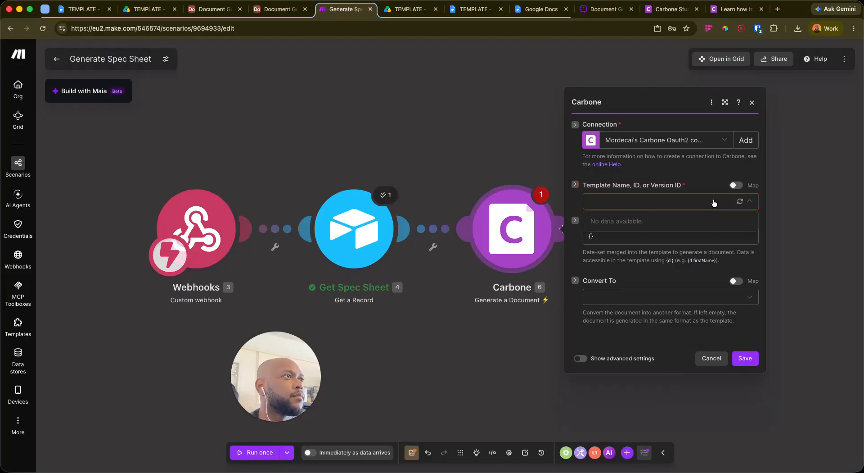
{"action": "left_click", "coordinate": [619, 239]}
{"action": "left_click", "coordinate": [751, 103]}
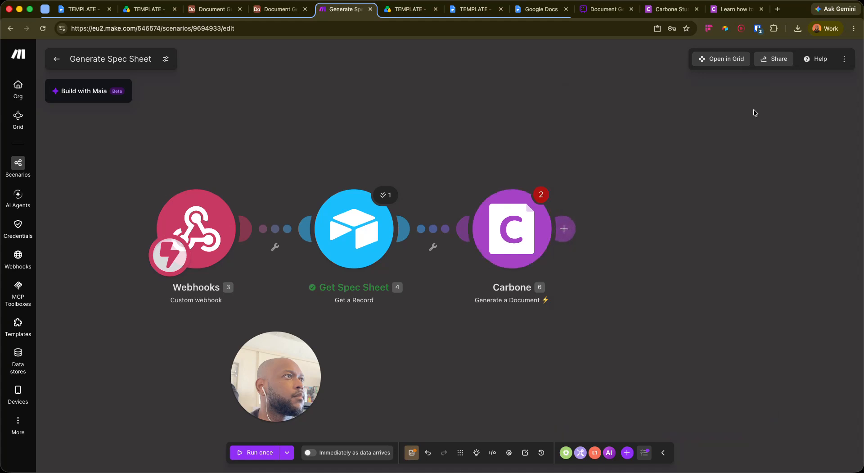
{"action": "left_click", "coordinate": [531, 238]}
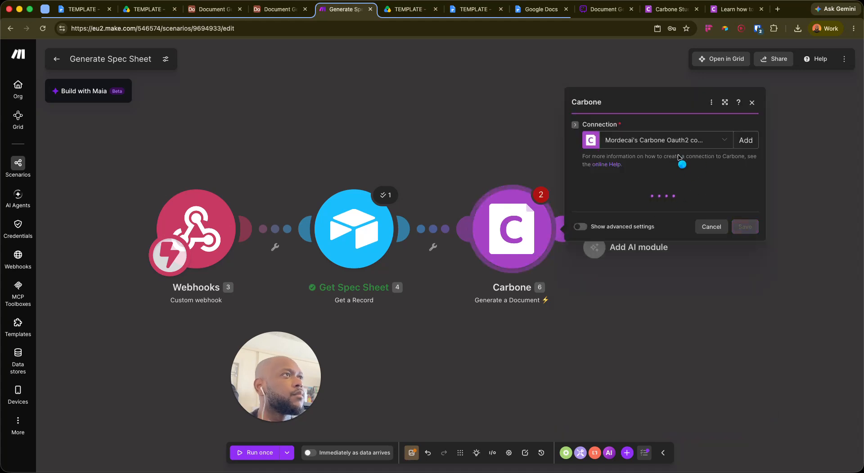
{"action": "left_click", "coordinate": [737, 184]}
{"action": "left_click", "coordinate": [685, 201]}
{"action": "left_click", "coordinate": [685, 222]}
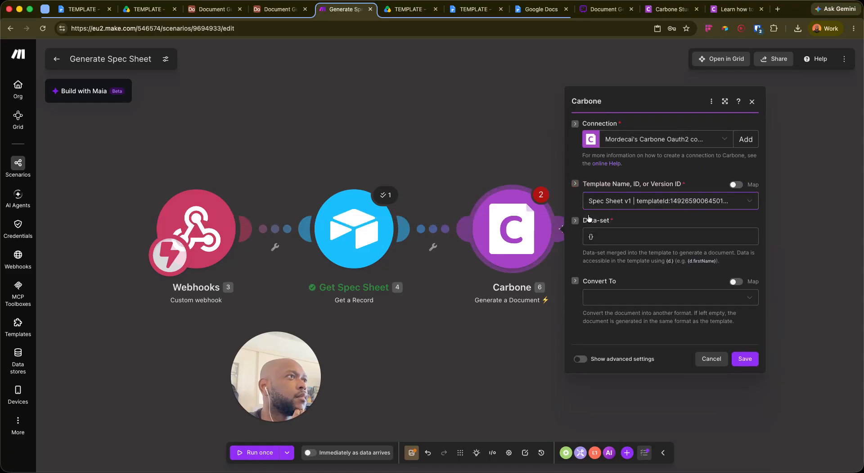
Bring up the Data-set field's mappable items panel in the Carbone module
{"action": "left_click", "coordinate": [597, 237]}
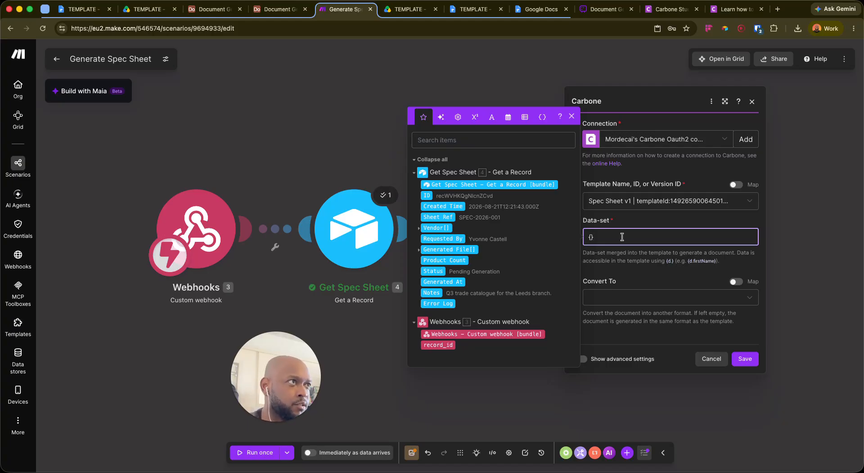
{"action": "left_click", "coordinate": [639, 271]}
{"action": "left_click", "coordinate": [600, 239]}
Toggle the Carbone advanced settings on and off, then view the Data-set mapping panel
{"action": "left_click", "coordinate": [584, 359]}
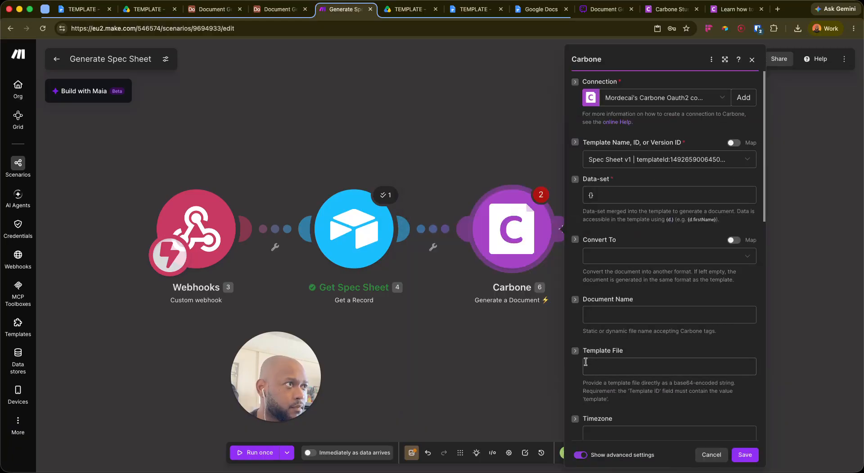
{"action": "scroll", "coordinate": [637, 239], "scroll_direction": "down", "scroll_amount": 10}
{"action": "scroll", "coordinate": [657, 239], "scroll_direction": "up", "scroll_amount": 10}
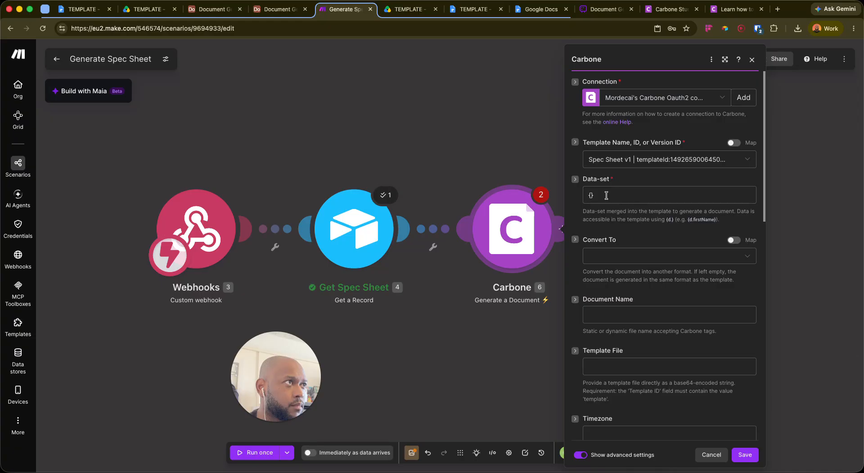
{"action": "left_click", "coordinate": [625, 198]}
{"action": "scroll", "coordinate": [608, 355], "scroll_direction": "down", "scroll_amount": 4}
{"action": "scroll", "coordinate": [608, 355], "scroll_direction": "down", "scroll_amount": 3}
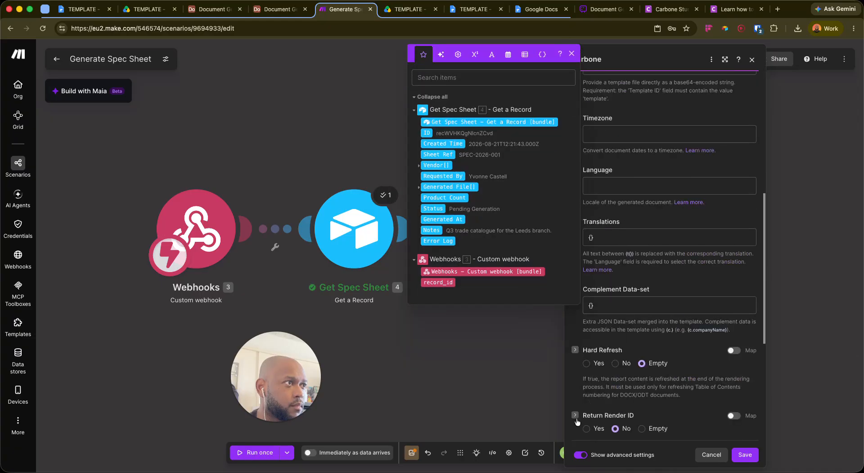
{"action": "scroll", "coordinate": [582, 414], "scroll_direction": "down", "scroll_amount": 2}
{"action": "left_click", "coordinate": [580, 455]}
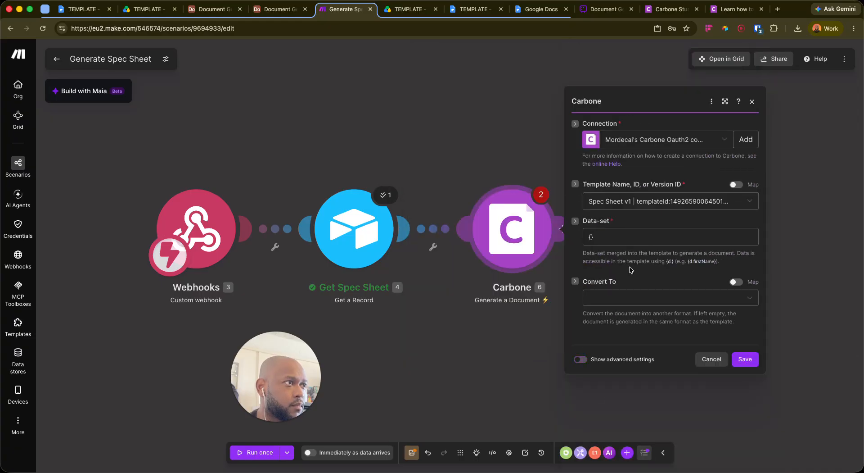
{"action": "left_click", "coordinate": [610, 234]}
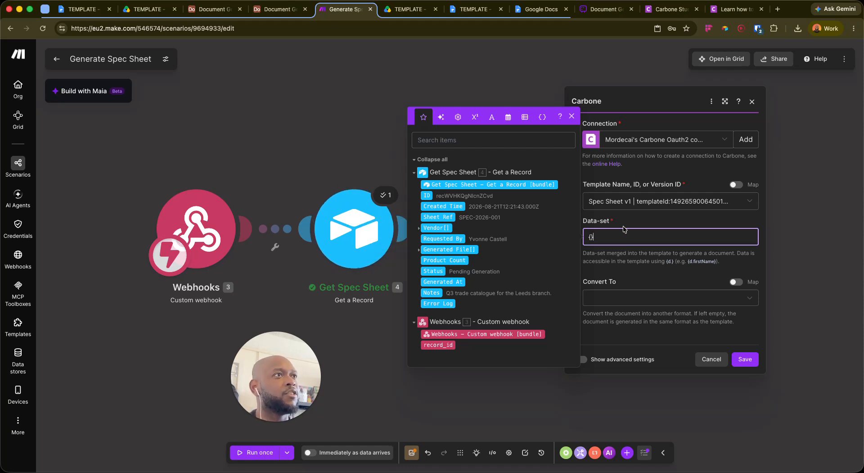
{"action": "key", "text": "super+Tab"}
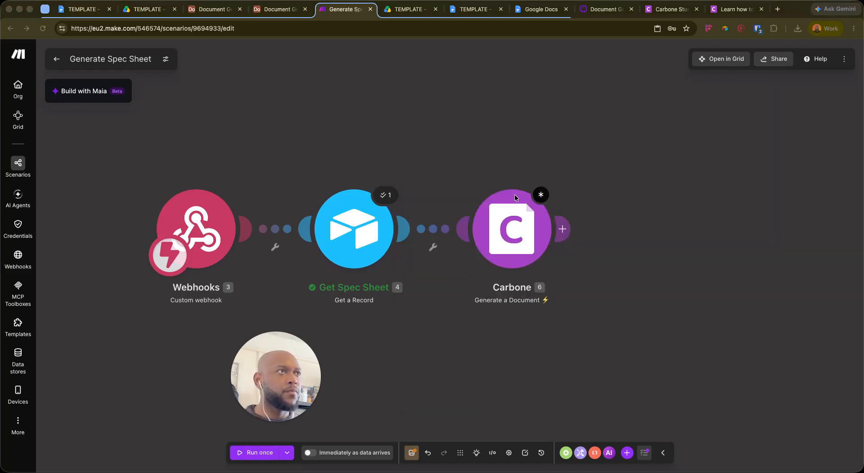
Move Carbone right, add a Create JSON module before it, then delete it
{"action": "left_click", "coordinate": [628, 210]}
{"action": "left_click_drag", "start_coordinate": [512, 216], "coordinate": [744, 197]}
{"action": "right_click", "coordinate": [563, 345]}
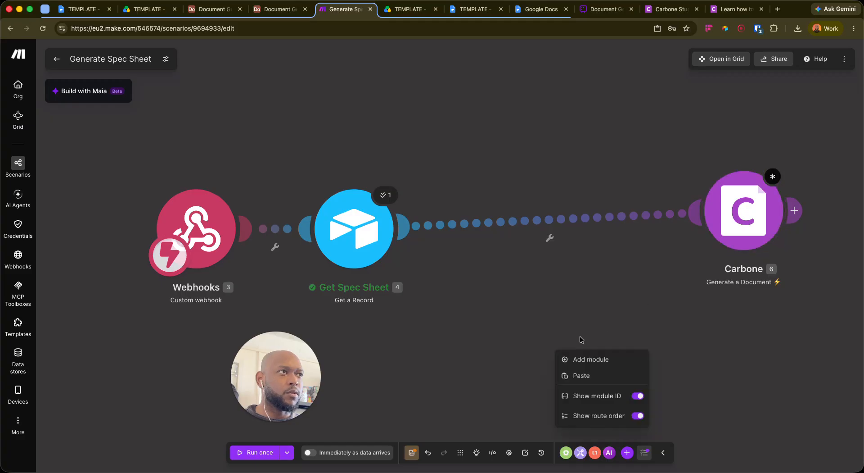
{"action": "left_click", "coordinate": [595, 359]}
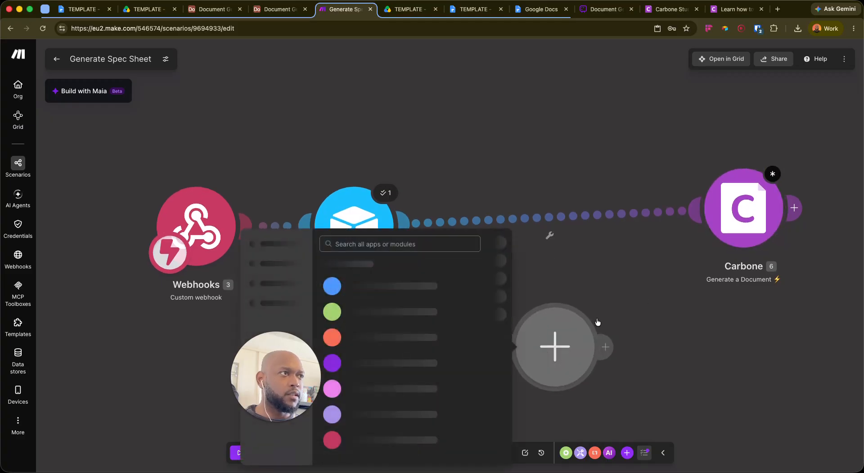
{"action": "type", "text": "json"}
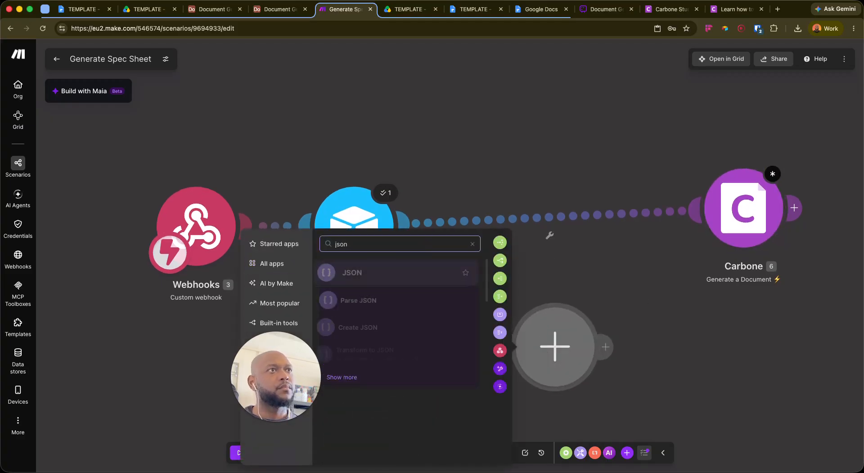
{"action": "left_click", "coordinate": [402, 333]}
{"action": "left_click_drag", "start_coordinate": [557, 358], "coordinate": [502, 344]}
{"action": "left_click", "coordinate": [673, 323]}
{"action": "left_click_drag", "start_coordinate": [656, 277], "coordinate": [431, 392]}
{"action": "left_click", "coordinate": [431, 392]}
{"action": "right_click", "coordinate": [521, 342]}
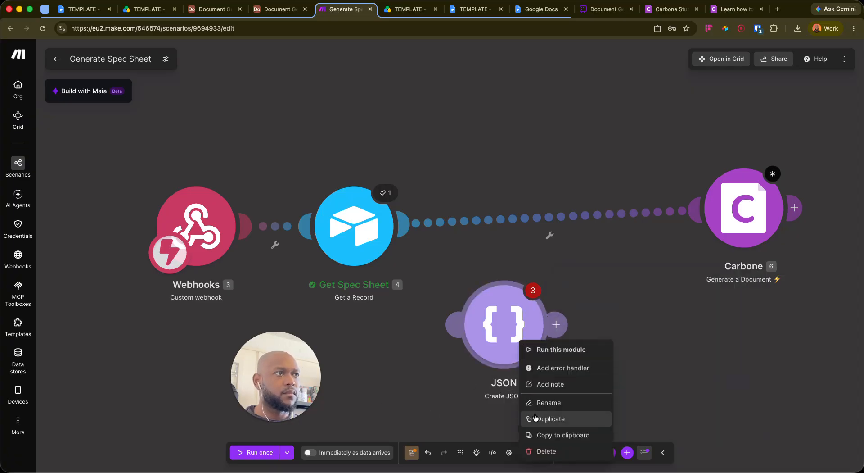
{"action": "left_click", "coordinate": [543, 450]}
Add a JSON Transform to JSON module between Get Spec Sheet and Carbone
{"action": "right_click", "coordinate": [538, 308]}
{"action": "left_click", "coordinate": [556, 311]}
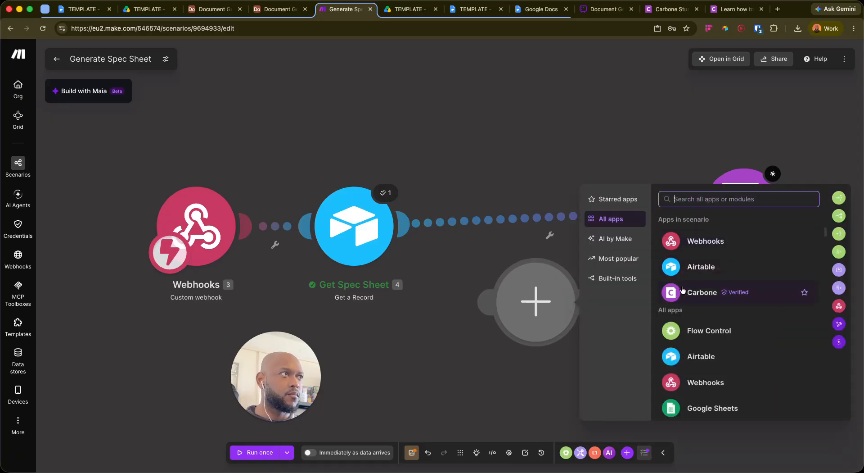
{"action": "type", "text": "json"}
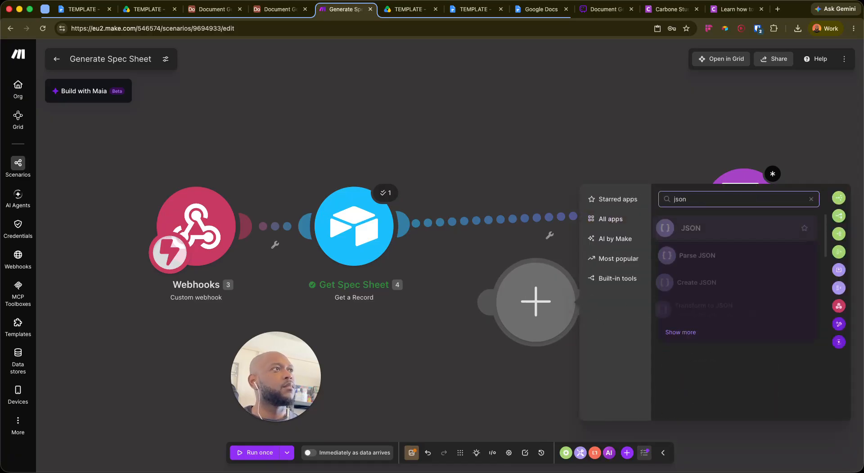
{"action": "left_click", "coordinate": [704, 225]}
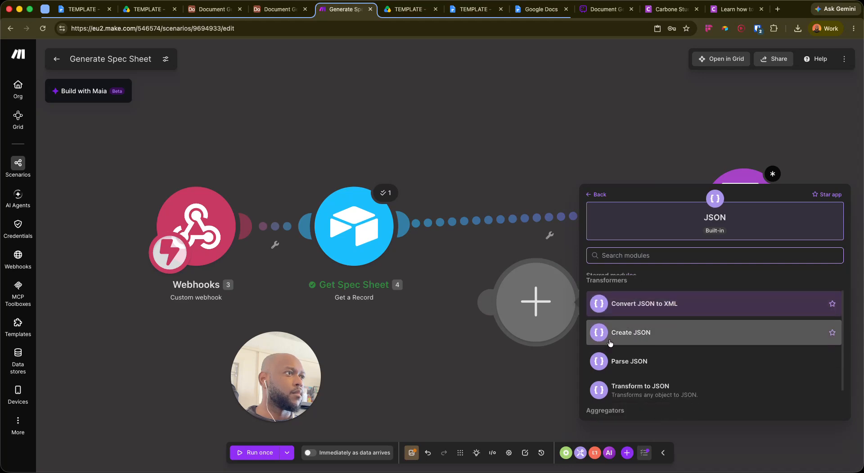
{"action": "left_click", "coordinate": [669, 380]}
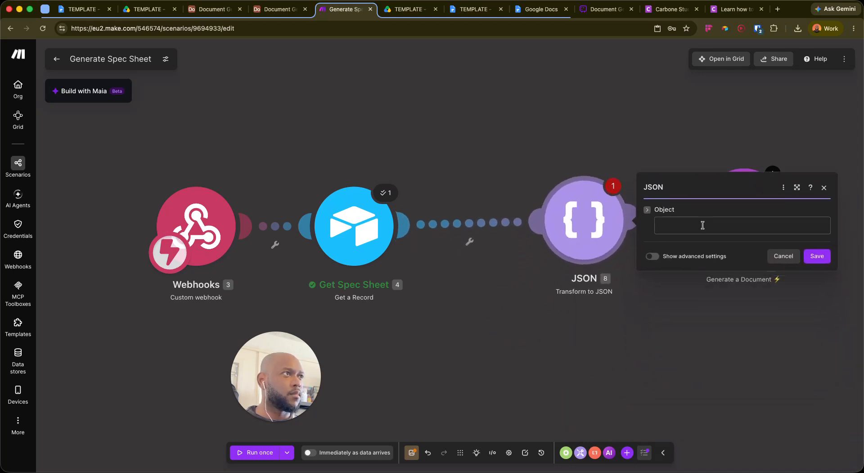
{"action": "left_click", "coordinate": [700, 226]}
Paste the sample spec-sheet JSON into the Object field and clear the vendor_name value
{"action": "key", "text": "super+v"}
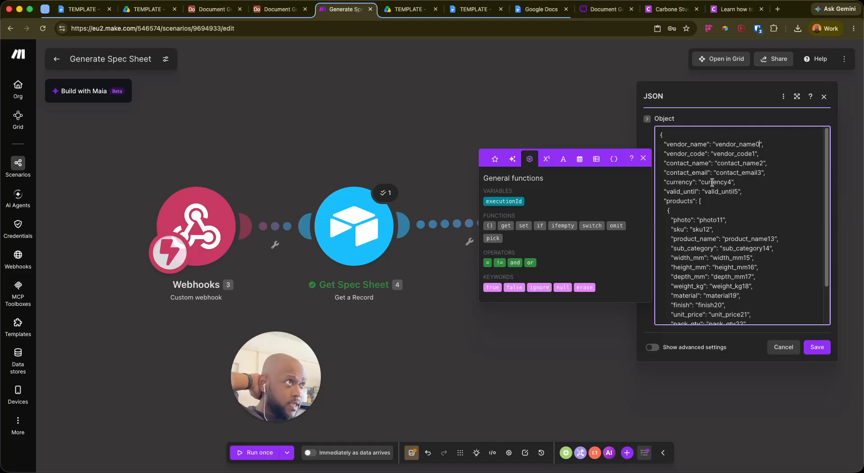
{"action": "double_click", "coordinate": [717, 144]}
{"action": "key", "text": "BackSpace"}
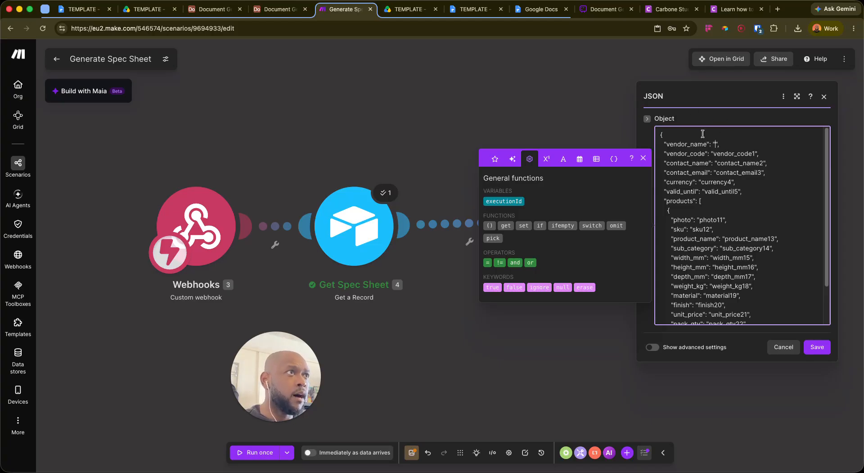
Try mapping the Airtable Vendor field into vendor_name, remove it, and close the JSON settings
{"action": "left_click", "coordinate": [495, 159]}
{"action": "left_click", "coordinate": [370, 235]}
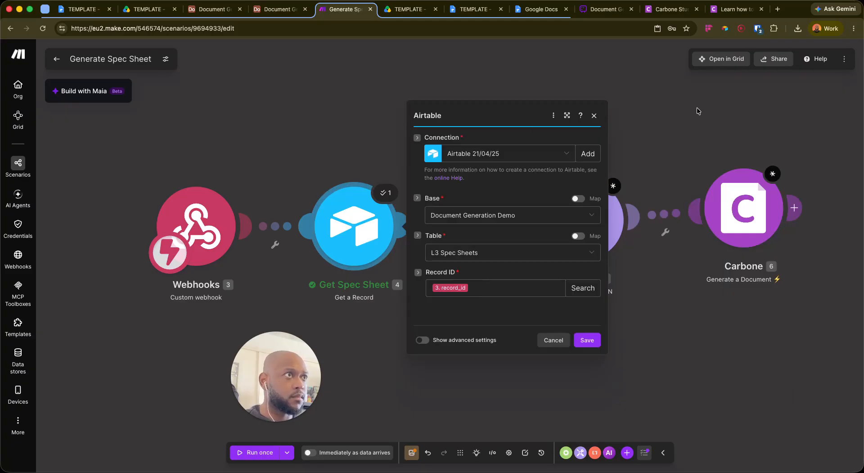
{"action": "left_click", "coordinate": [586, 340]}
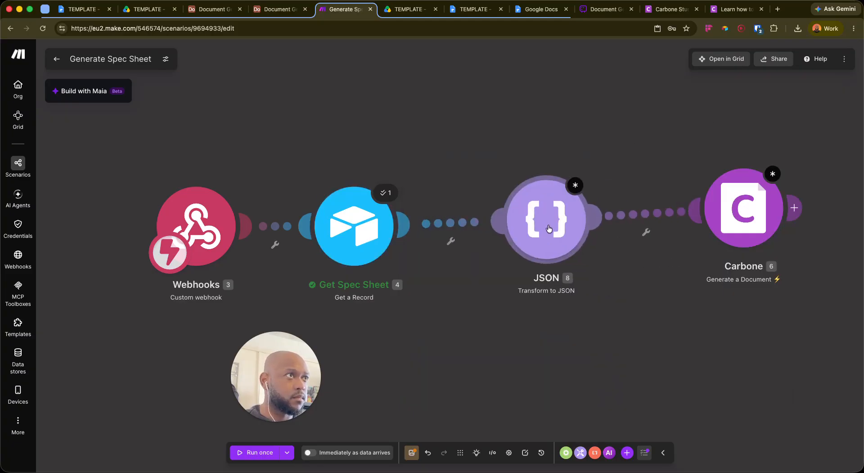
{"action": "left_click", "coordinate": [549, 229]}
{"action": "left_click", "coordinate": [675, 142]}
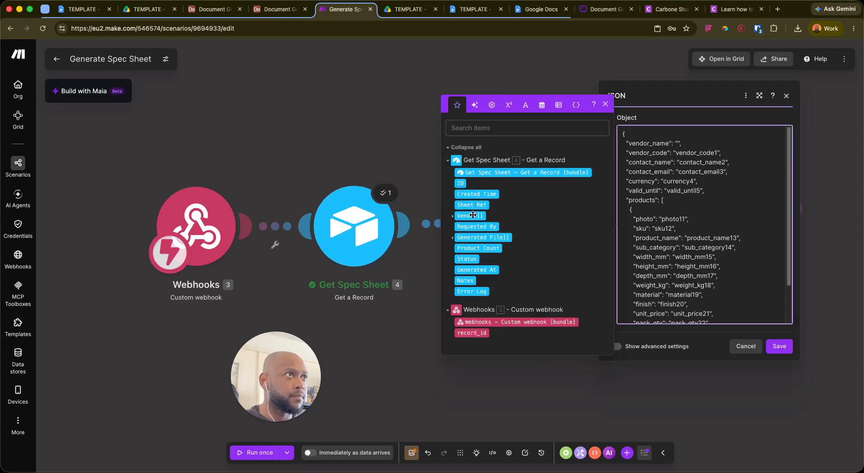
{"action": "left_click", "coordinate": [453, 217]}
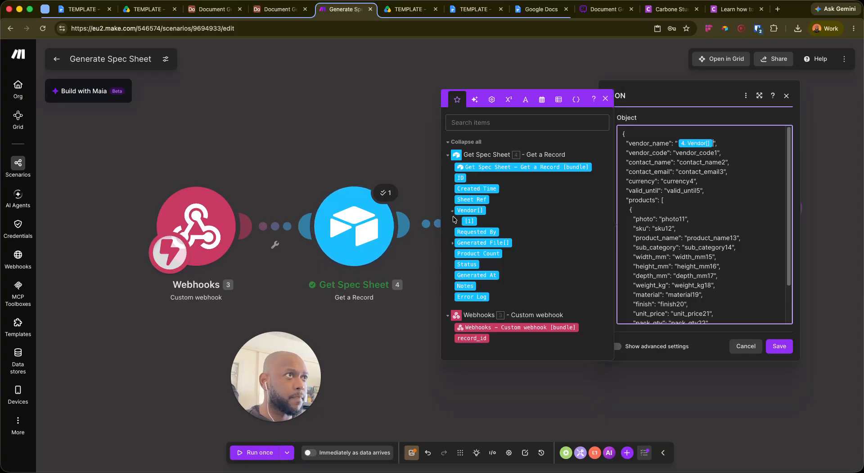
{"action": "left_click", "coordinate": [453, 244]}
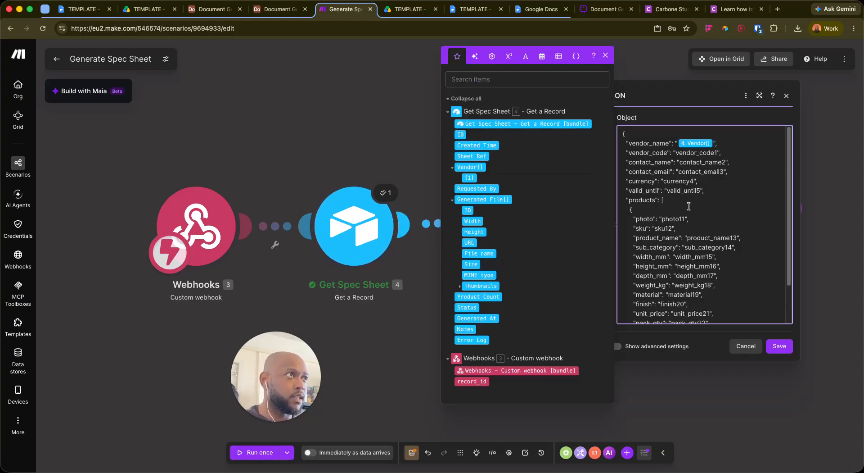
{"action": "scroll", "coordinate": [691, 204], "scroll_direction": "down", "scroll_amount": 3}
{"action": "scroll", "coordinate": [690, 203], "scroll_direction": "up", "scroll_amount": 3}
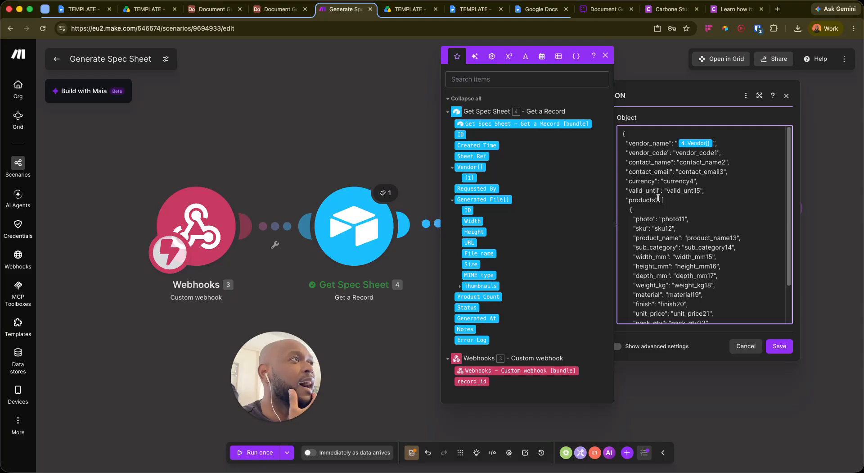
{"action": "key", "text": "BackSpace"}
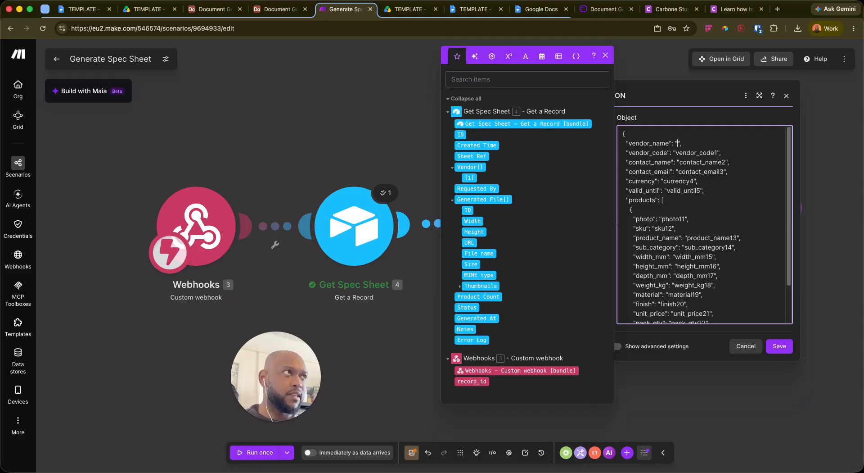
{"action": "left_click", "coordinate": [786, 96]}
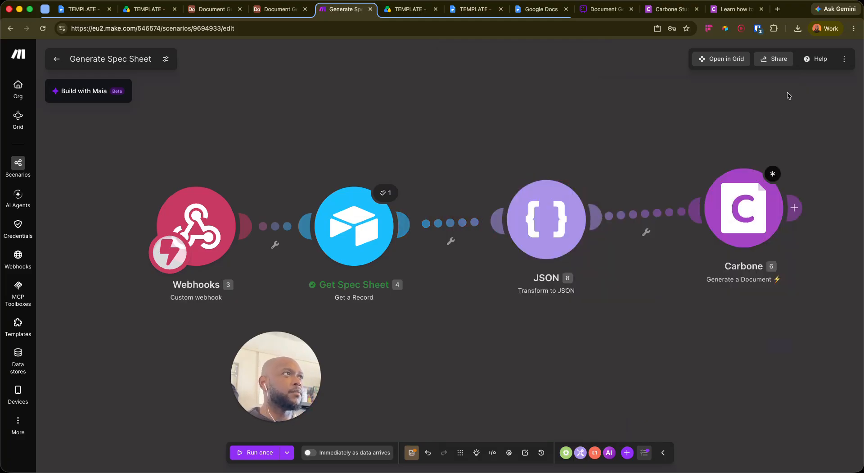
Duplicate Get Spec Sheet, rename the copy 'Get Products', and auto-align all modules in one row
{"action": "right_click", "coordinate": [350, 220]}
{"action": "left_click", "coordinate": [389, 298]}
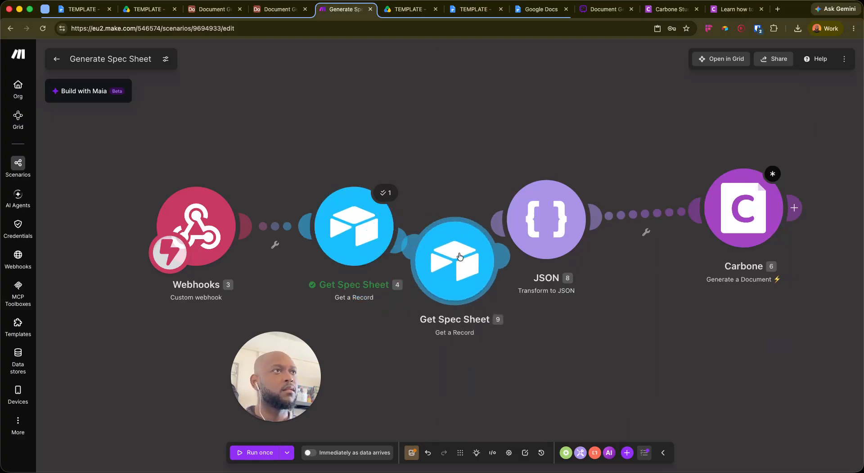
{"action": "right_click", "coordinate": [460, 229]}
{"action": "left_click", "coordinate": [481, 287]}
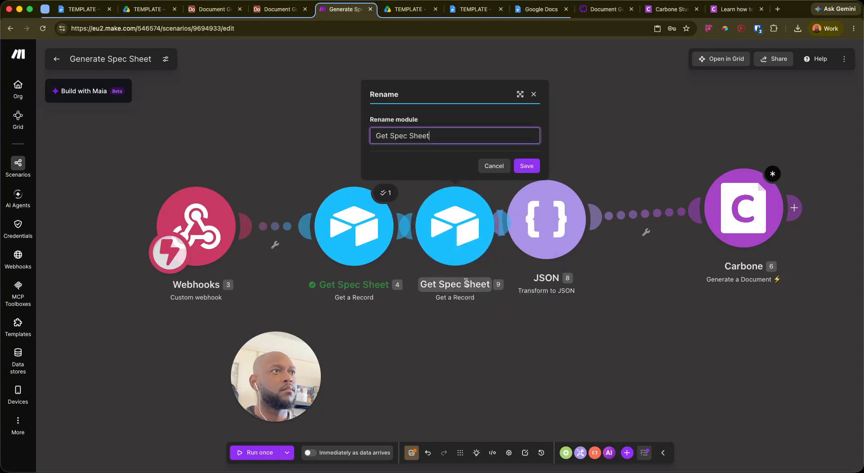
{"action": "key", "text": "super+a"}
{"action": "key", "text": "BackSpace"}
{"action": "type", "text": "G"}
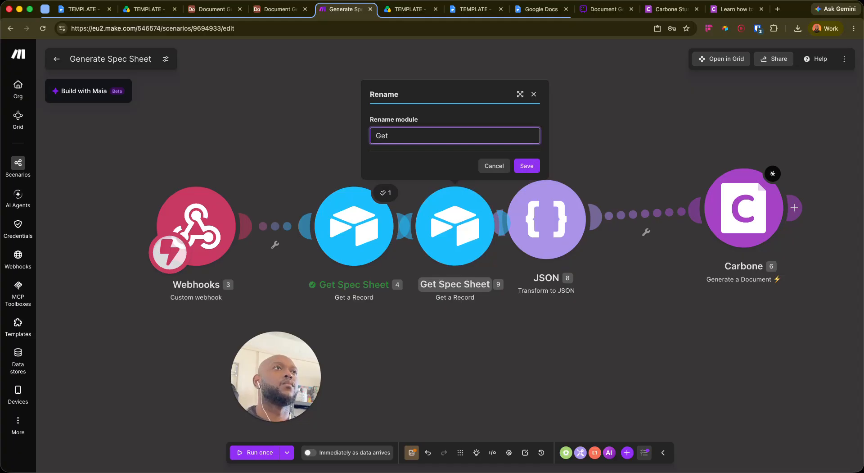
{"action": "type", "text": "et Products"}
{"action": "key", "text": "Return"}
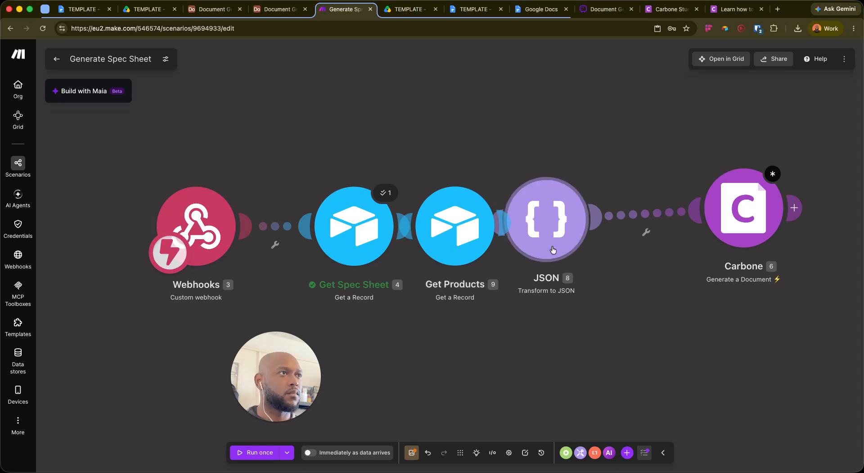
{"action": "left_click", "coordinate": [460, 453]}
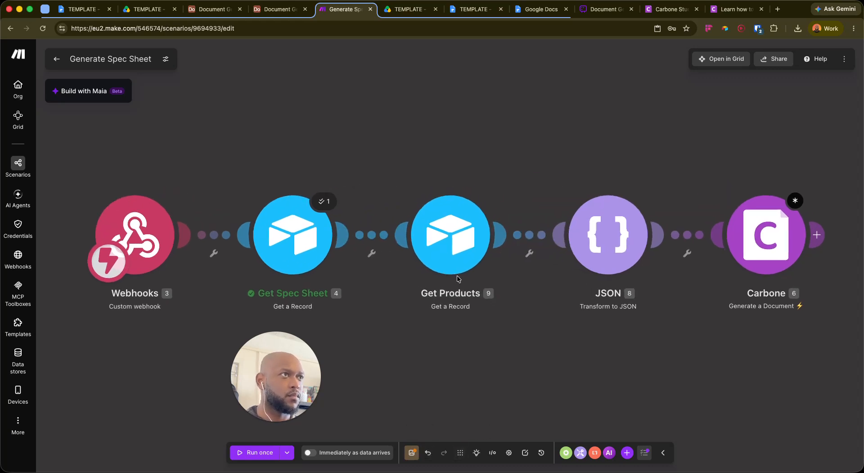
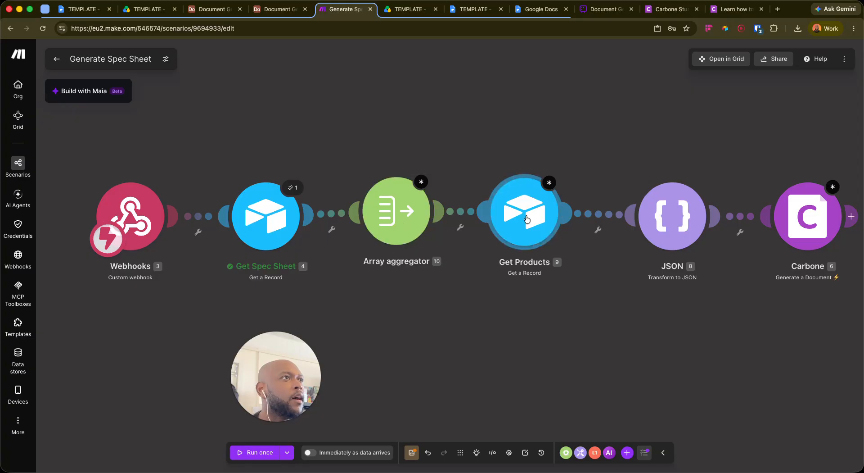
Glance at the Airtable spec sheet records, then bring up the Carbone documentation page
{"action": "left_click", "coordinate": [209, 9]}
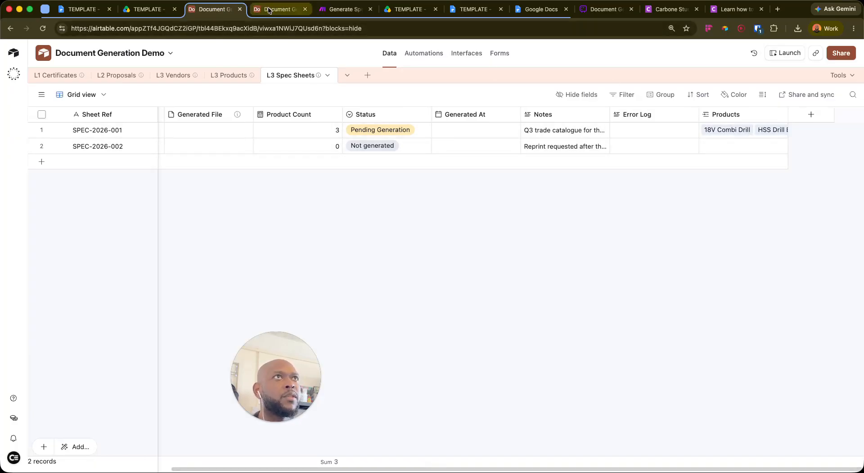
{"action": "left_click", "coordinate": [343, 13]}
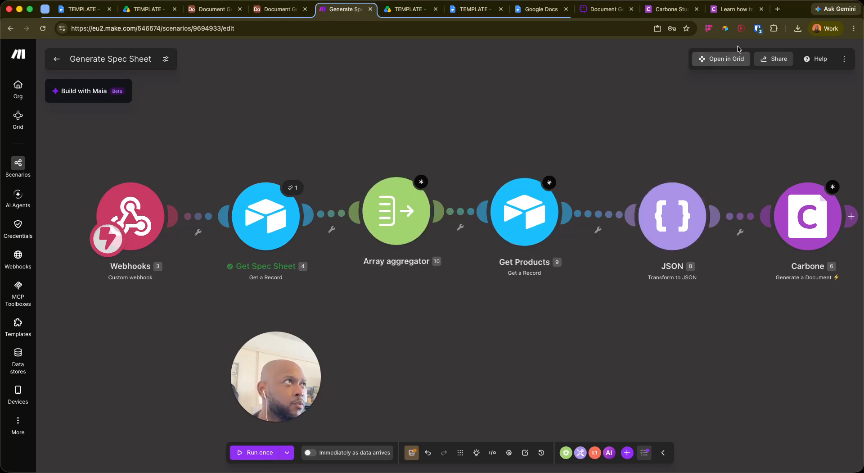
{"action": "left_click", "coordinate": [728, 9]}
Select the single product object (lines 9–23) in the Spec Sheet v1 sample data, then return to Make
{"action": "left_click", "coordinate": [668, 10]}
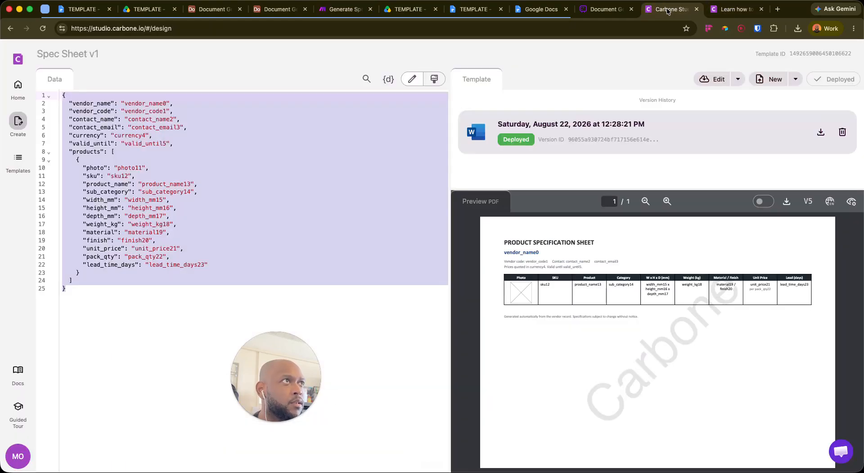
{"action": "left_click", "coordinate": [76, 160]}
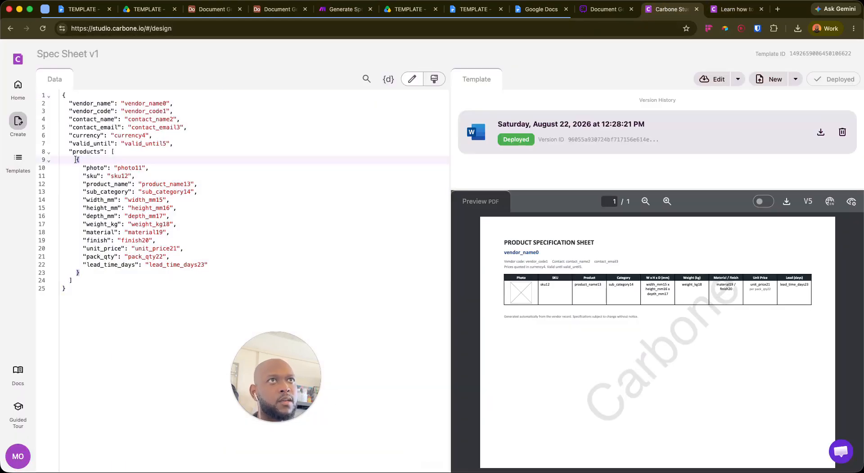
{"action": "left_click_drag", "start_coordinate": [77, 159], "coordinate": [210, 275]}
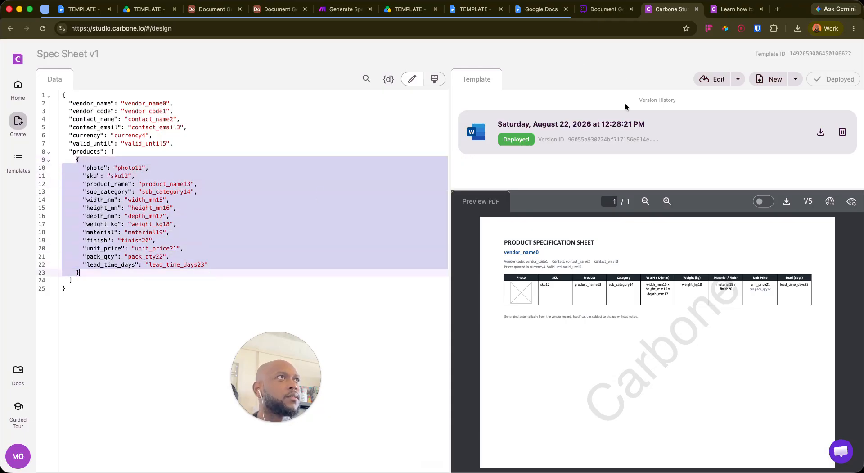
{"action": "left_click", "coordinate": [342, 9]}
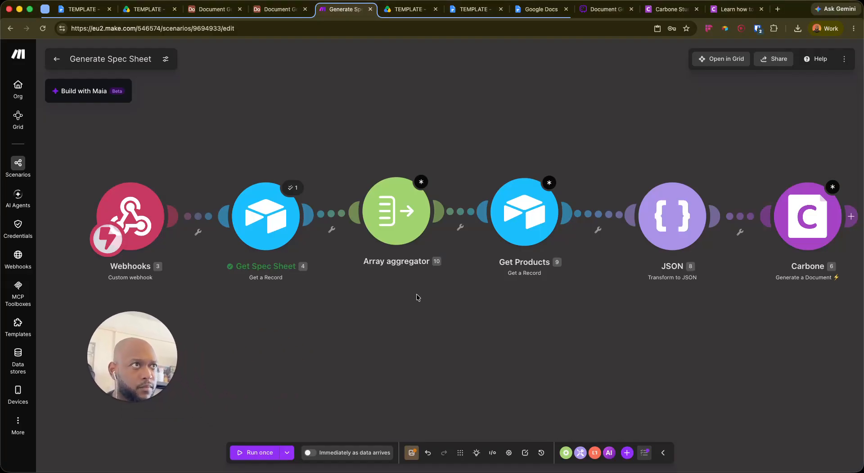
Review the Array aggregator's possible source modules, leaving Get Products selected
{"action": "left_click", "coordinate": [418, 198]}
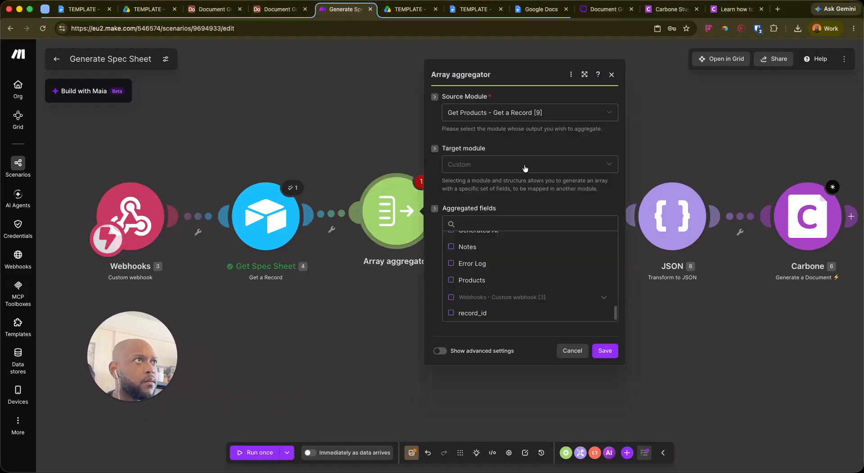
{"action": "left_click", "coordinate": [526, 113]}
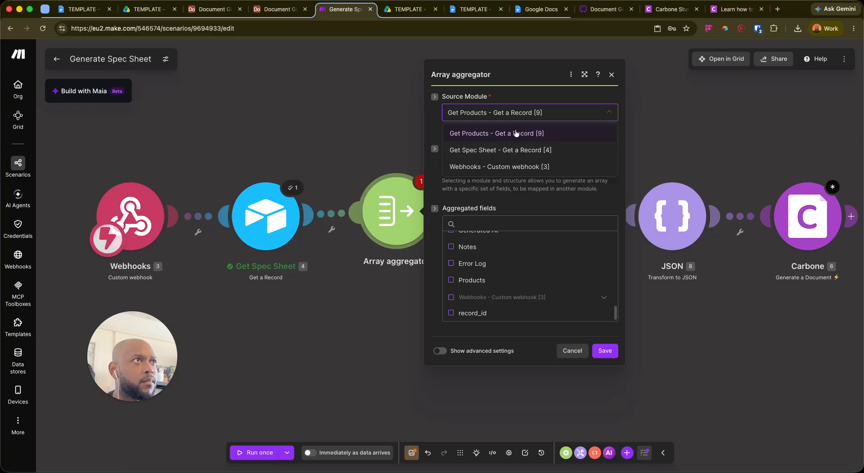
{"action": "left_click", "coordinate": [468, 134]}
{"action": "left_click", "coordinate": [422, 115]}
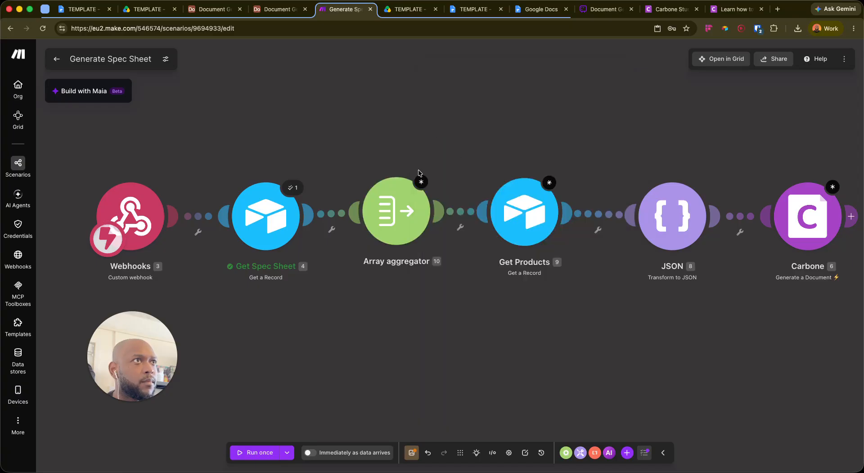
Set the aggregator's source module to Get Spec Sheet [4] and include the Products field
{"action": "left_click", "coordinate": [377, 217]}
{"action": "left_click", "coordinate": [505, 119]}
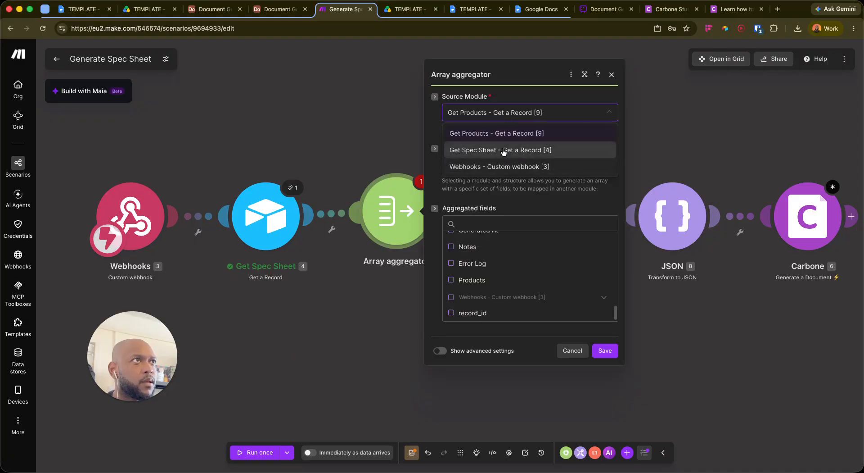
{"action": "left_click", "coordinate": [482, 149]}
{"action": "scroll", "coordinate": [495, 275], "scroll_direction": "up", "scroll_amount": 3}
{"action": "scroll", "coordinate": [518, 279], "scroll_direction": "down", "scroll_amount": 5}
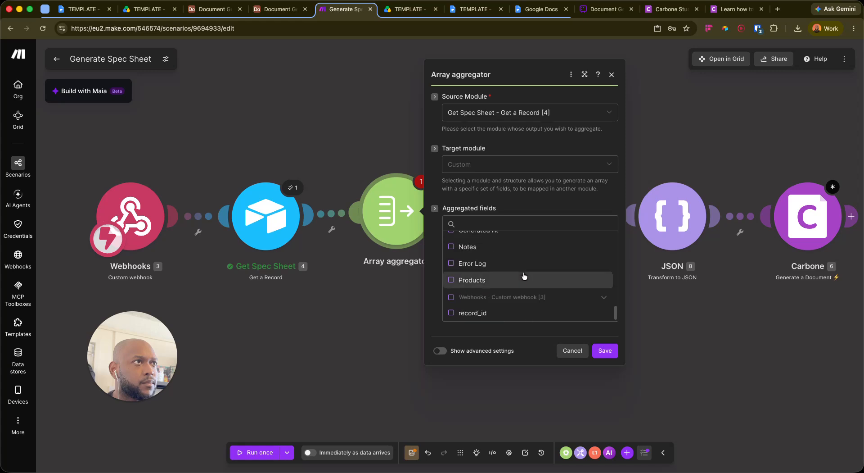
{"action": "left_click", "coordinate": [527, 281]}
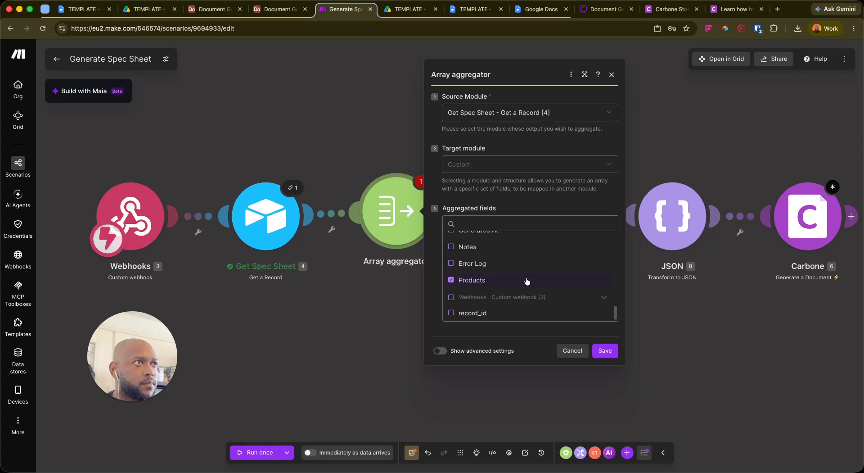
{"action": "scroll", "coordinate": [515, 279], "scroll_direction": "up", "scroll_amount": 2}
{"action": "scroll", "coordinate": [521, 279], "scroll_direction": "down", "scroll_amount": 2}
{"action": "key", "text": "super+Tab"}
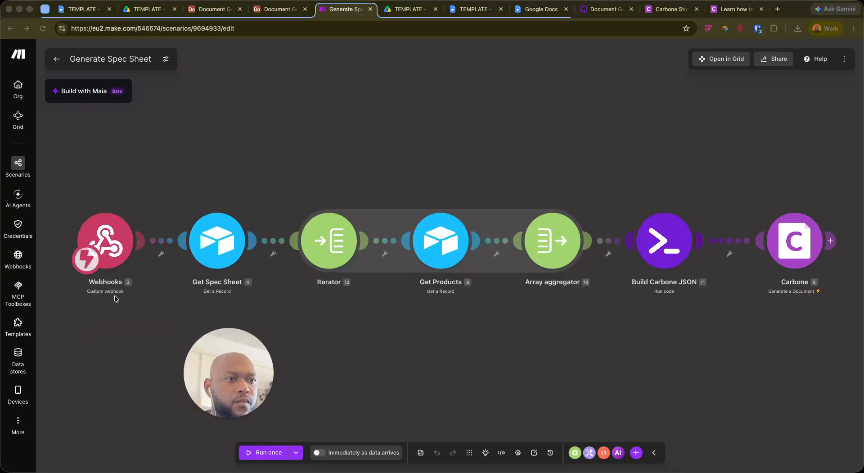
Look over the L3 Spec Sheets table in Airtable and return to the scenario
{"action": "left_click_drag", "start_coordinate": [233, 419], "coordinate": [117, 393]}
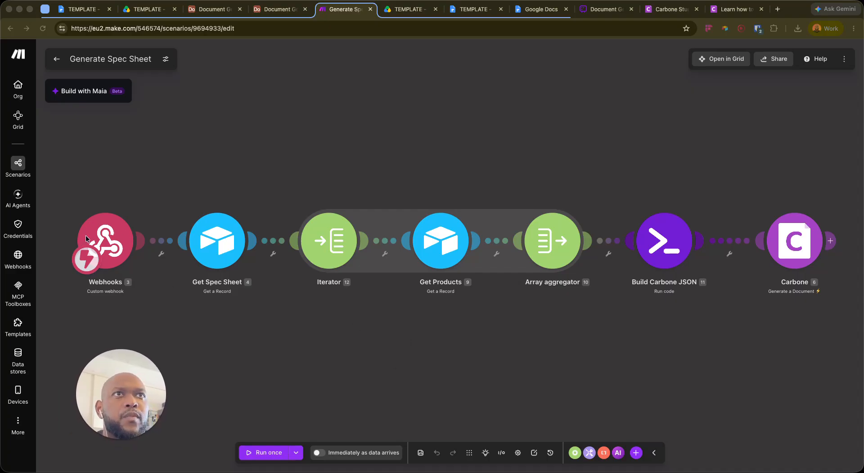
{"action": "mouse_move", "coordinate": [523, 308]}
{"action": "left_mouse_down"}
{"action": "mouse_move", "coordinate": [484, 306]}
{"action": "mouse_move", "coordinate": [535, 302]}
{"action": "left_mouse_up"}
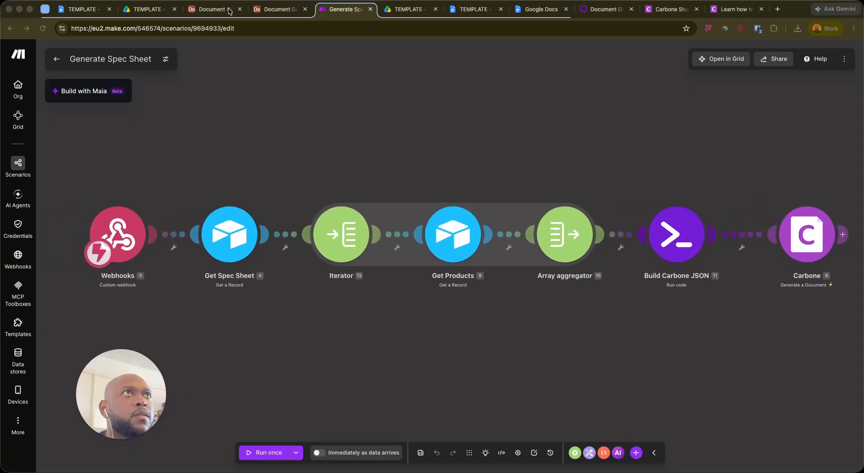
{"action": "left_click", "coordinate": [232, 10]}
{"action": "left_click", "coordinate": [308, 75]}
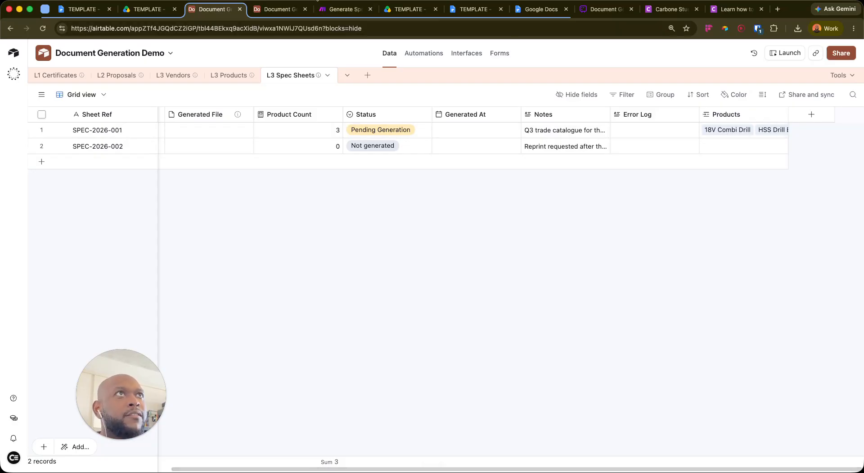
{"action": "left_click", "coordinate": [343, 9]}
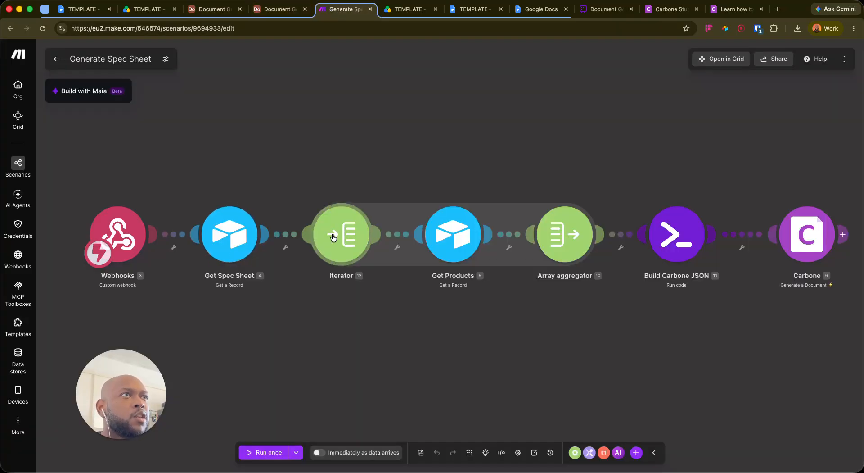
Check that the Iterator loops over the spec sheet's Products array
{"action": "left_click", "coordinate": [353, 232]}
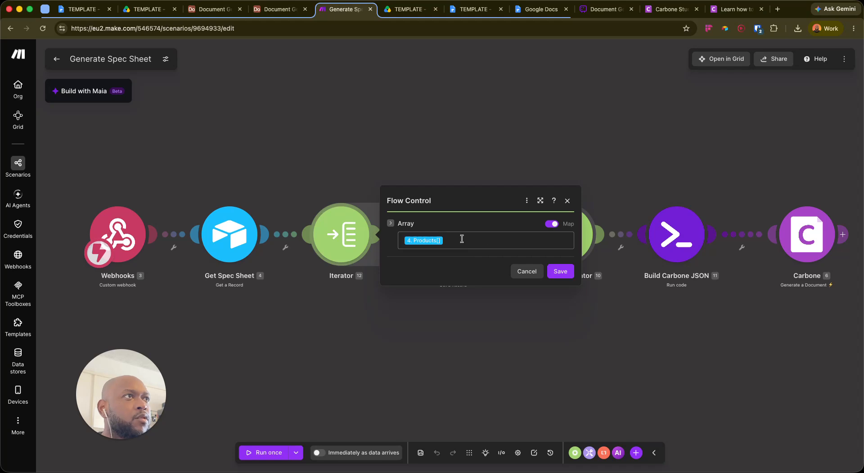
{"action": "left_click", "coordinate": [462, 238]}
{"action": "left_click", "coordinate": [408, 287]}
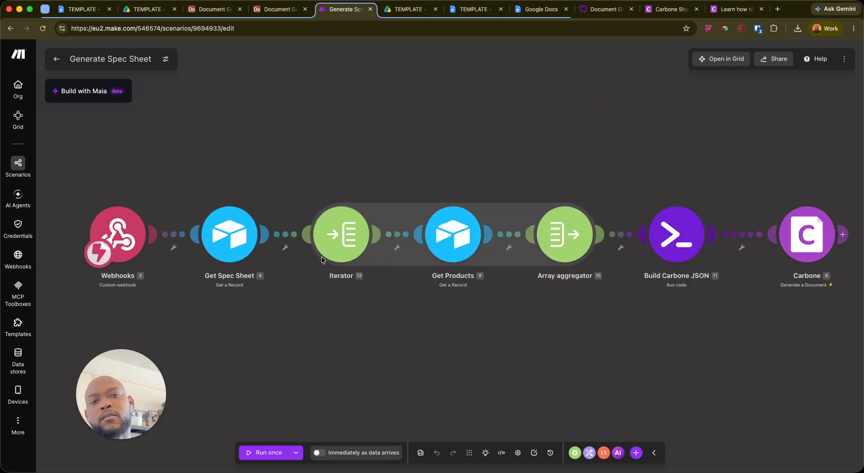
{"action": "scroll", "coordinate": [384, 281], "scroll_direction": "down", "scroll_amount": 5}
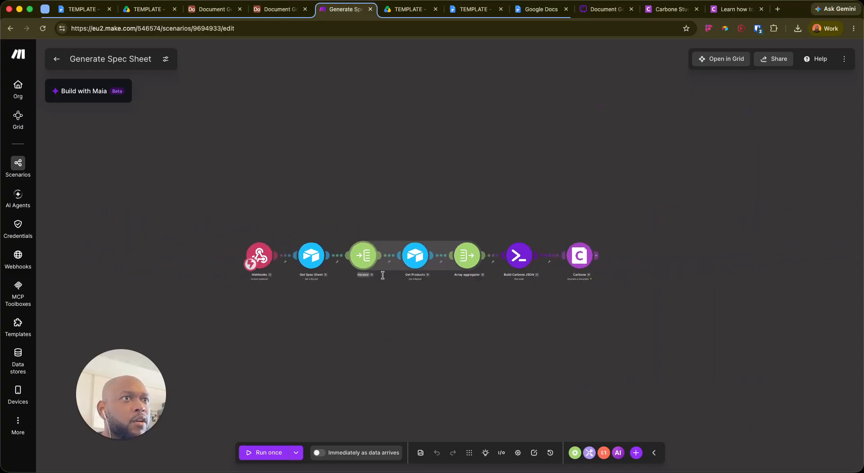
{"action": "scroll", "coordinate": [383, 276], "scroll_direction": "up", "scroll_amount": 5}
Inspect the Array aggregator's fields, then bring up Get Spec Sheet's Airtable settings
{"action": "left_click_drag", "start_coordinate": [476, 330], "coordinate": [385, 323]}
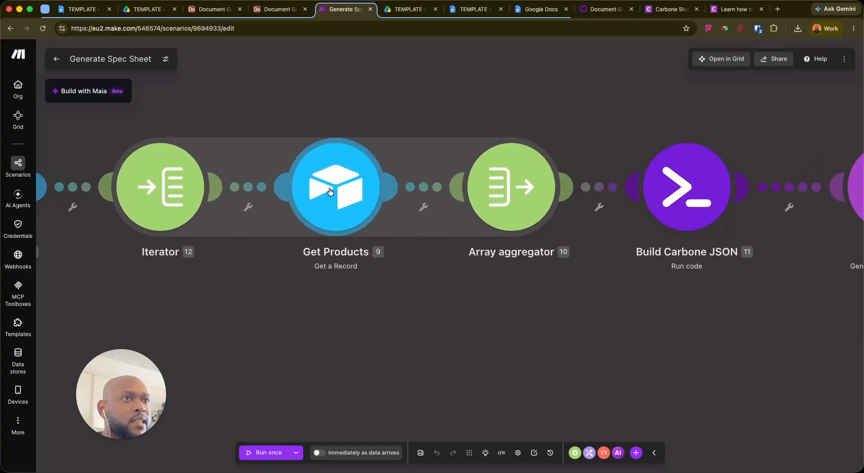
{"action": "left_click_drag", "start_coordinate": [586, 307], "coordinate": [564, 295]}
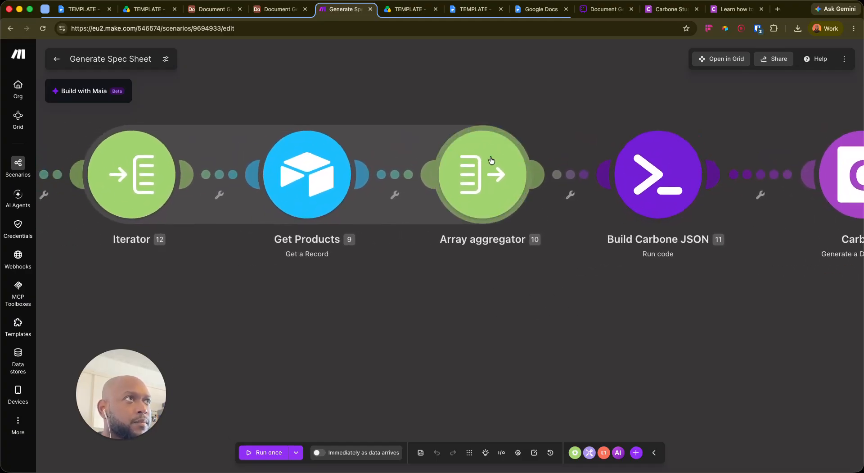
{"action": "left_click", "coordinate": [492, 160]}
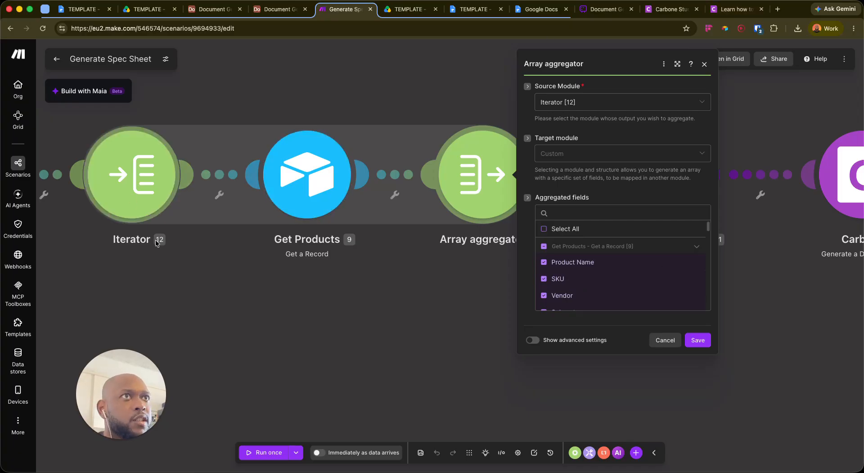
{"action": "left_click_drag", "start_coordinate": [104, 298], "coordinate": [372, 281]}
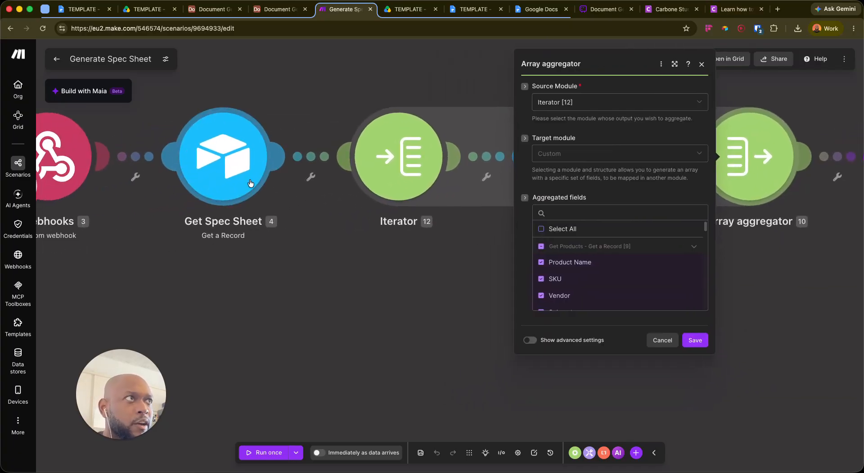
{"action": "left_click", "coordinate": [237, 147]}
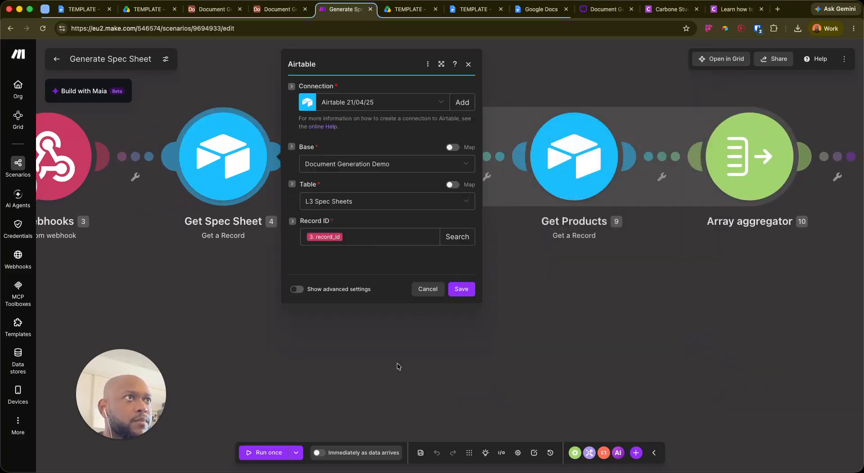
Run Get Spec Sheet alone using the first suggested record ID
{"action": "left_click", "coordinate": [399, 366]}
{"action": "right_click", "coordinate": [222, 142]}
{"action": "left_click", "coordinate": [243, 151]}
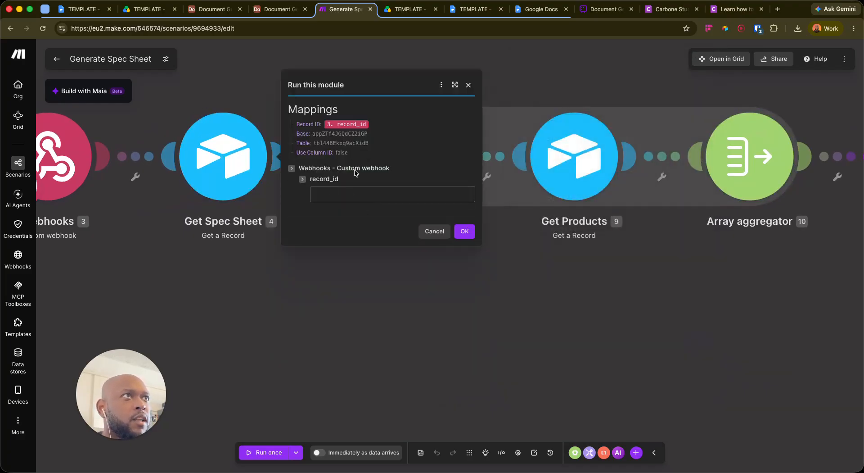
{"action": "left_click", "coordinate": [361, 193]}
{"action": "left_click", "coordinate": [403, 216]}
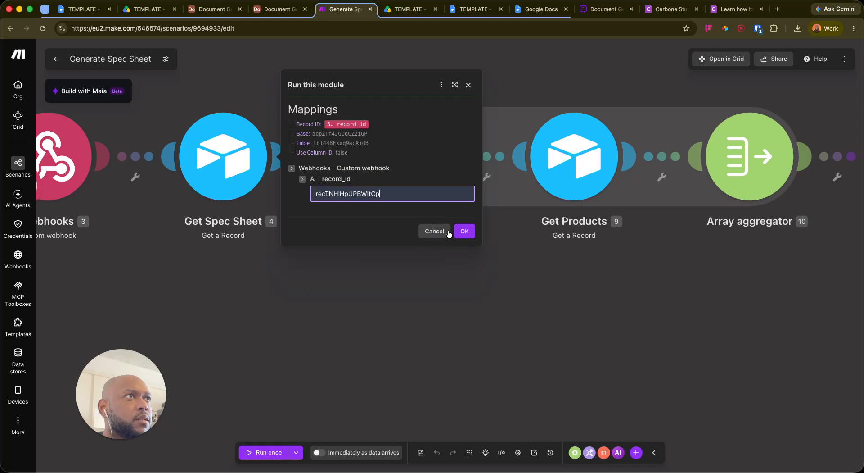
{"action": "left_click", "coordinate": [465, 230]}
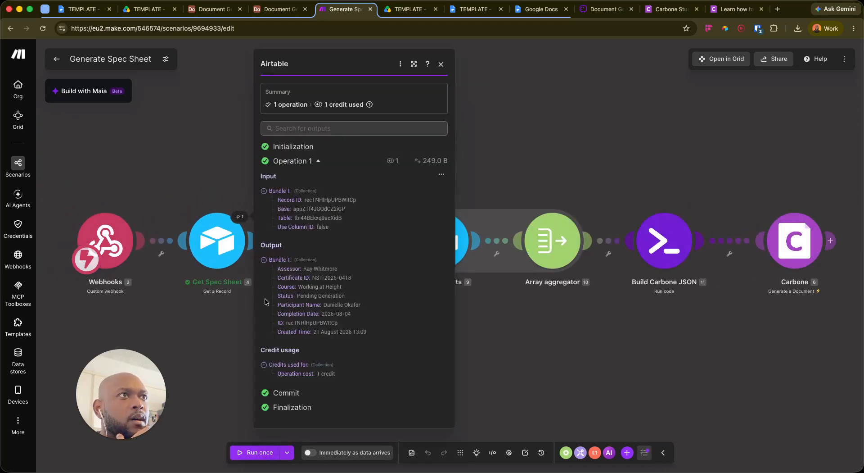
{"action": "left_click", "coordinate": [237, 267]}
Re-run Get Spec Sheet with a pasted record ID, returning the SDS Plus Rotary Hammer (HTS-DR-2400)
{"action": "left_click", "coordinate": [217, 243]}
{"action": "left_click", "coordinate": [332, 304]}
{"action": "right_click", "coordinate": [220, 235]}
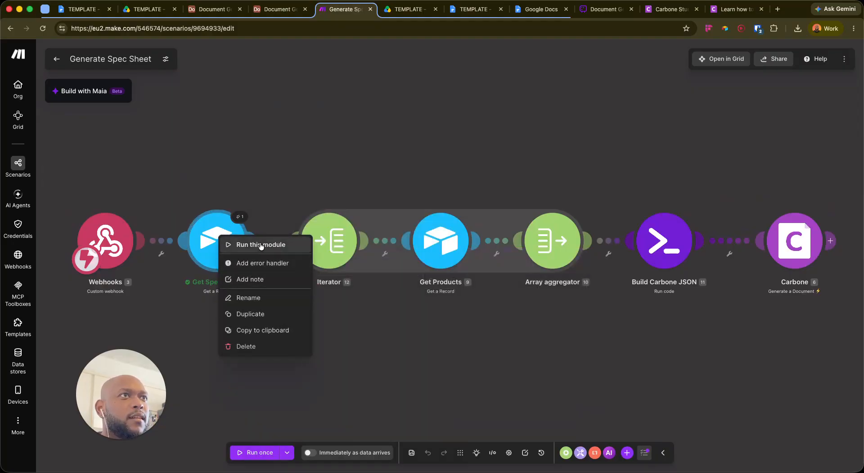
{"action": "left_click", "coordinate": [261, 244]}
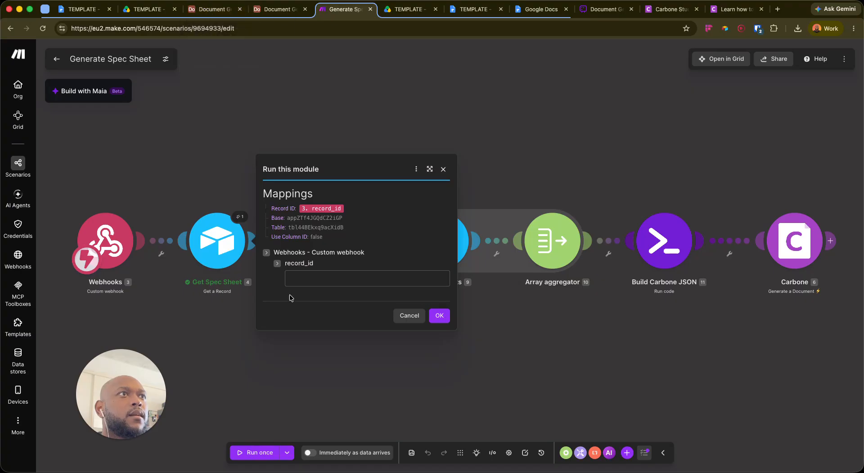
{"action": "left_click", "coordinate": [302, 278]}
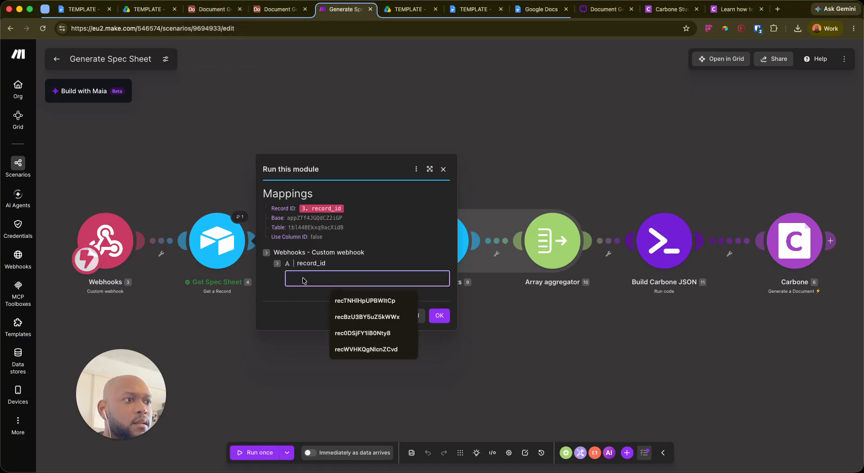
{"action": "type", "text": "recS7VYq3uiuVYvl"}
{"action": "left_click", "coordinate": [439, 315]}
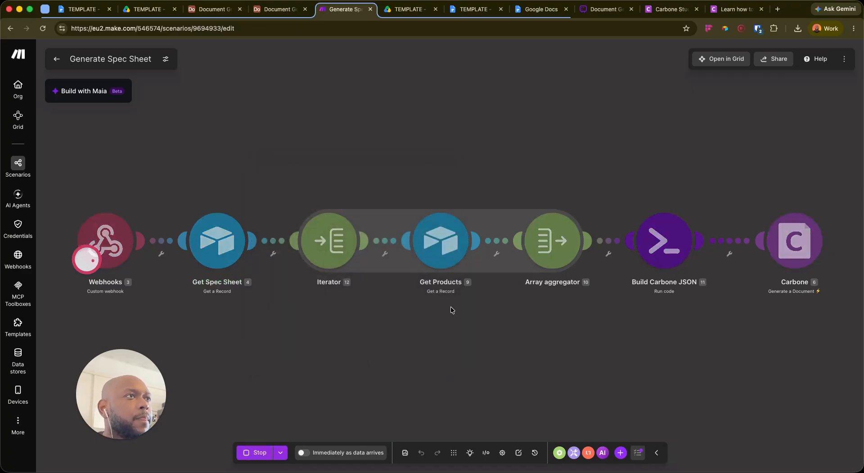
{"action": "scroll", "coordinate": [305, 293], "scroll_direction": "down", "scroll_amount": 1}
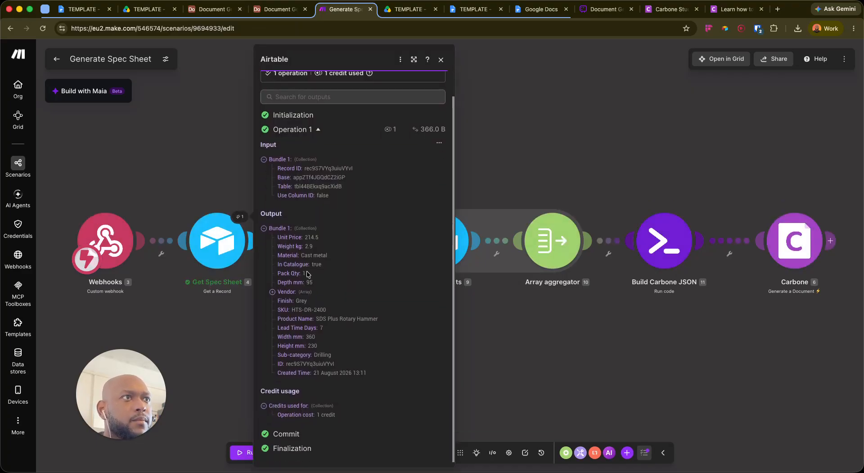
{"action": "left_click", "coordinate": [228, 332]}
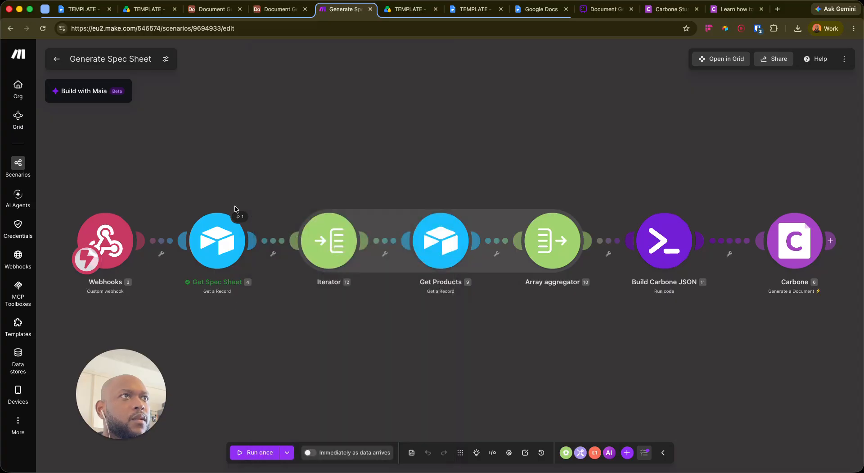
Copy the SPEC-2026-001 record's ID from its Airtable address bar and return to Make
{"action": "left_click", "coordinate": [219, 9]}
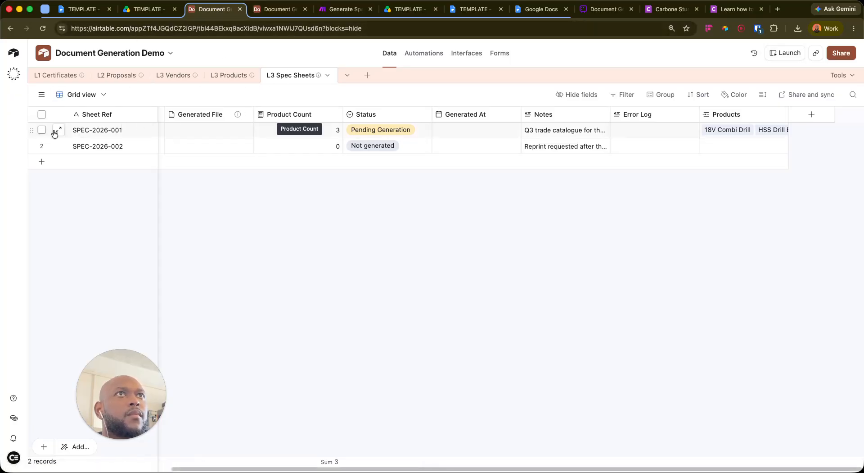
{"action": "left_click", "coordinate": [58, 130]}
{"action": "double_click", "coordinate": [351, 28]}
{"action": "key", "text": "ctrl+c"}
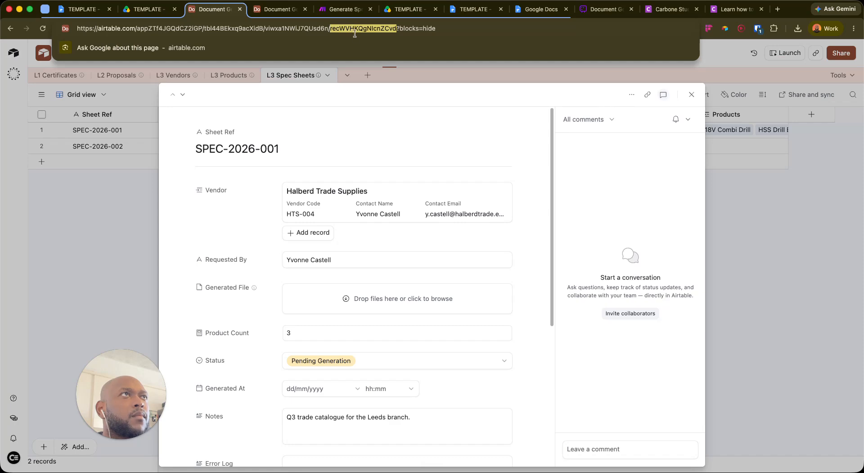
{"action": "left_click", "coordinate": [344, 9]}
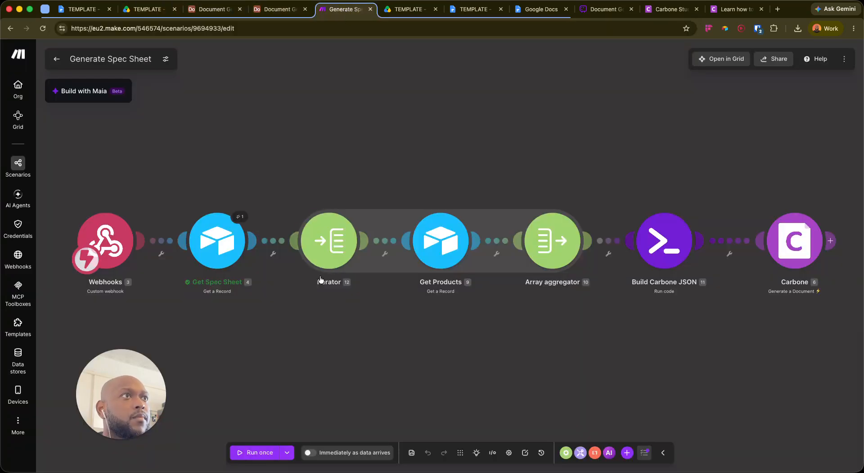
Run Get Spec Sheet on the SPEC-2026-001 record ID and expand its Products output
{"action": "right_click", "coordinate": [209, 244]}
{"action": "left_click", "coordinate": [270, 255]}
{"action": "key", "text": "ctrl+v"}
{"action": "left_click", "coordinate": [439, 315]}
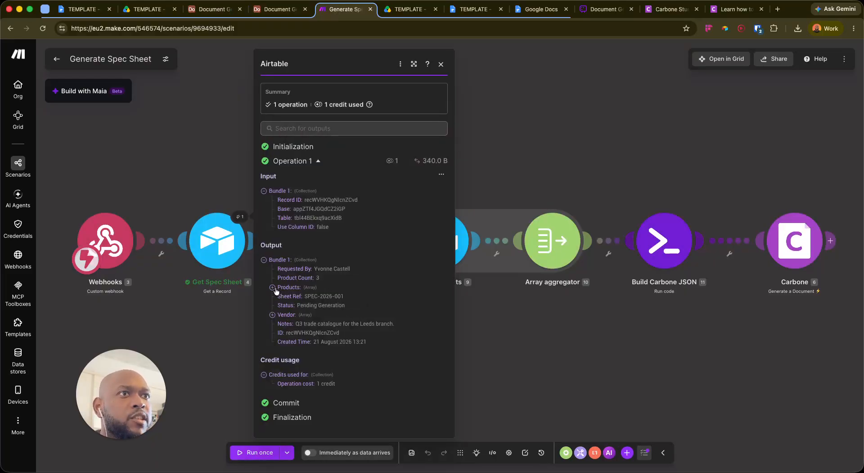
{"action": "left_click", "coordinate": [272, 287]}
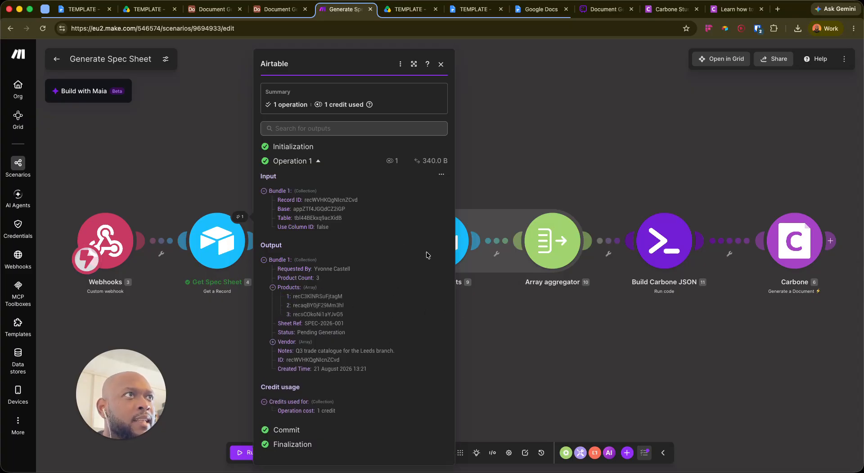
{"action": "left_click", "coordinate": [441, 64]}
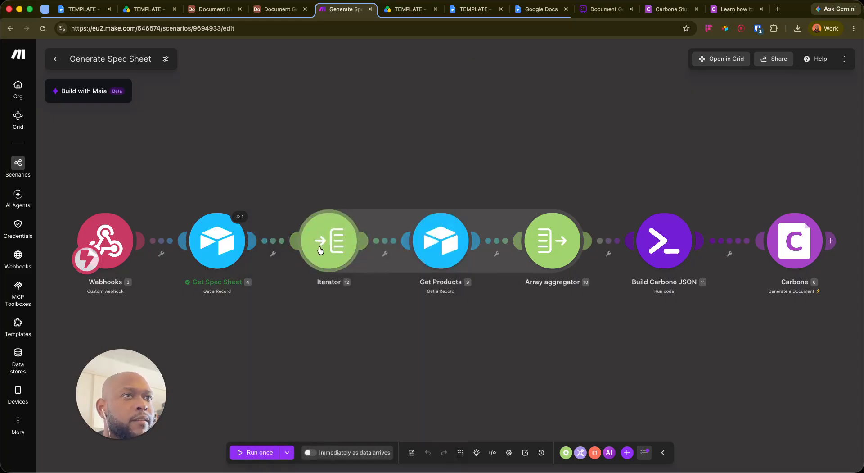
Reopen the output and select the first of the three linked product record IDs
{"action": "left_click", "coordinate": [239, 216]}
{"action": "left_click", "coordinate": [272, 287]}
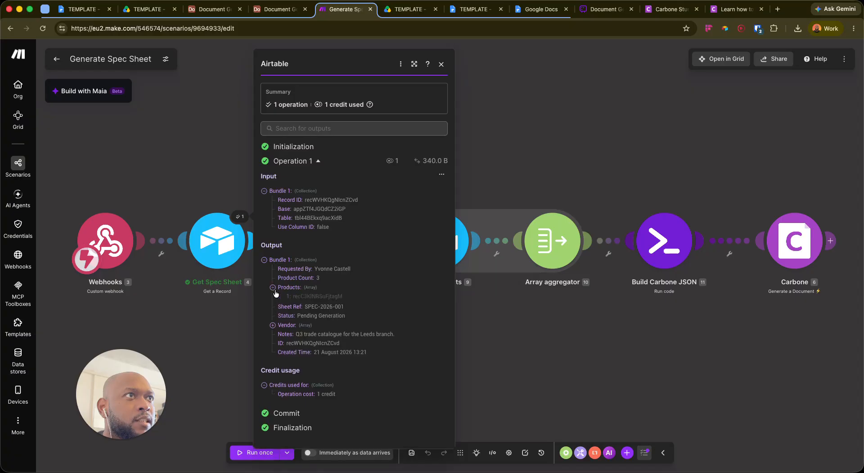
{"action": "left_click_drag", "start_coordinate": [292, 298], "coordinate": [345, 297]}
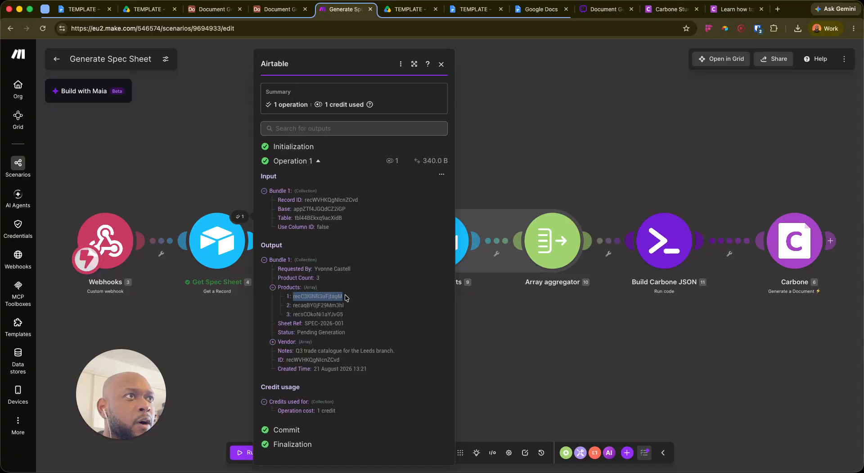
{"action": "left_click", "coordinate": [514, 323]}
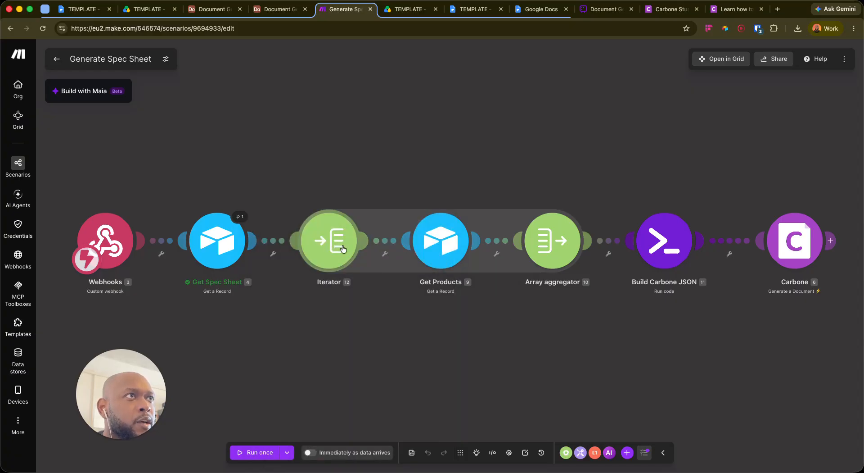
Start a solo run of Get Products and clear the autofilled Record ID
{"action": "left_click", "coordinate": [444, 251]}
{"action": "left_click", "coordinate": [426, 314]}
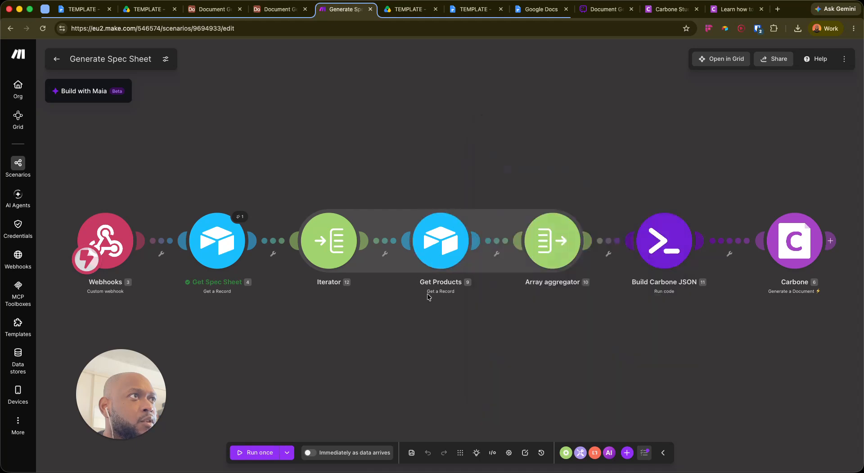
{"action": "right_click", "coordinate": [441, 241]}
{"action": "left_click", "coordinate": [452, 248]}
{"action": "left_click", "coordinate": [563, 279]}
{"action": "left_click", "coordinate": [574, 303]}
{"action": "key", "text": "super+a"}
{"action": "key", "text": "BackSpace"}
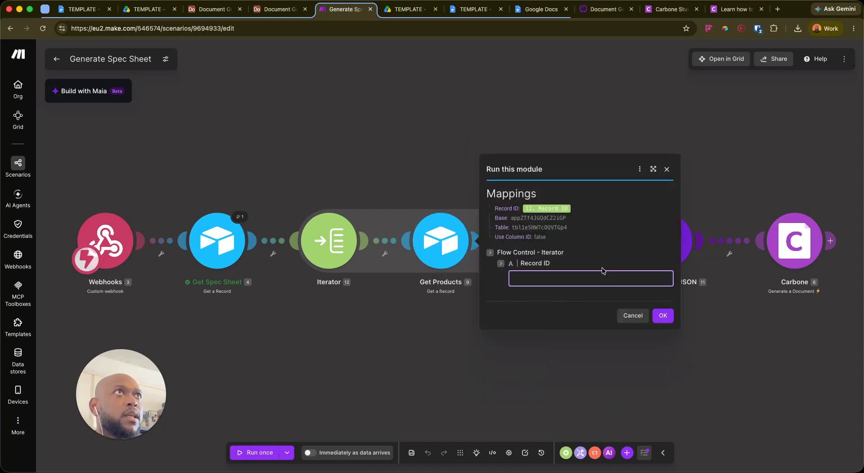
Copy the 18V Combi Drill record ID from Airtable's L3 Products table
{"action": "left_click", "coordinate": [219, 11]}
{"action": "left_click", "coordinate": [107, 160]}
{"action": "left_click", "coordinate": [223, 76]}
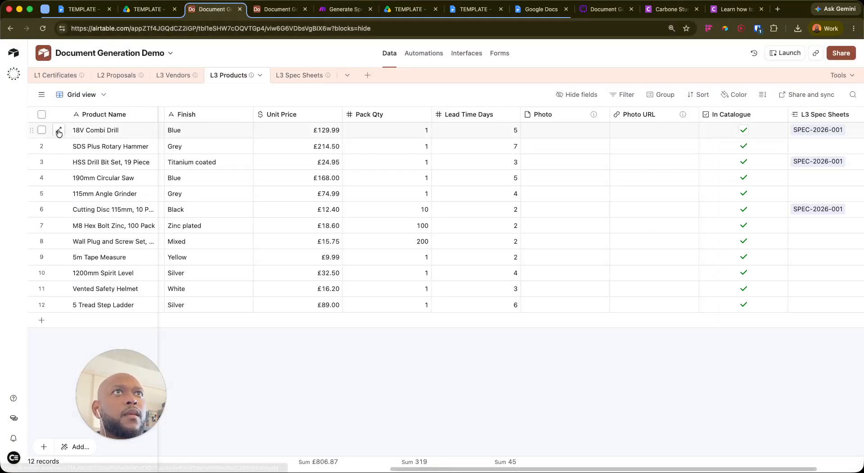
{"action": "left_click", "coordinate": [59, 131]}
{"action": "double_click", "coordinate": [357, 28]}
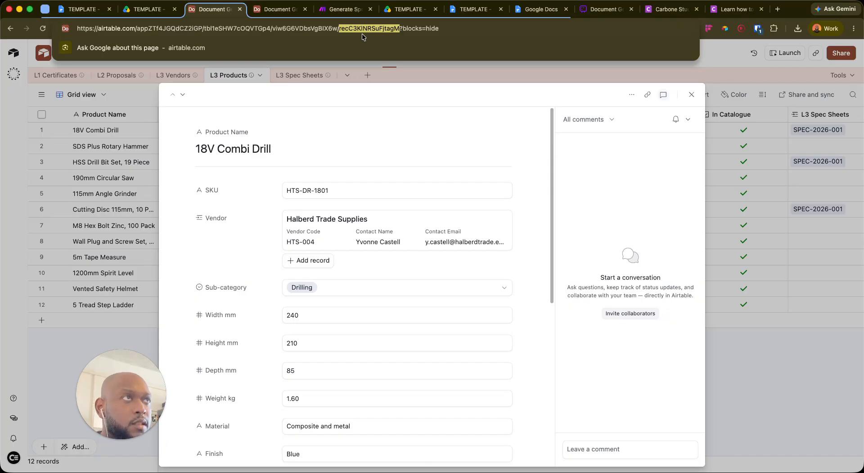
{"action": "left_click", "coordinate": [331, 11]}
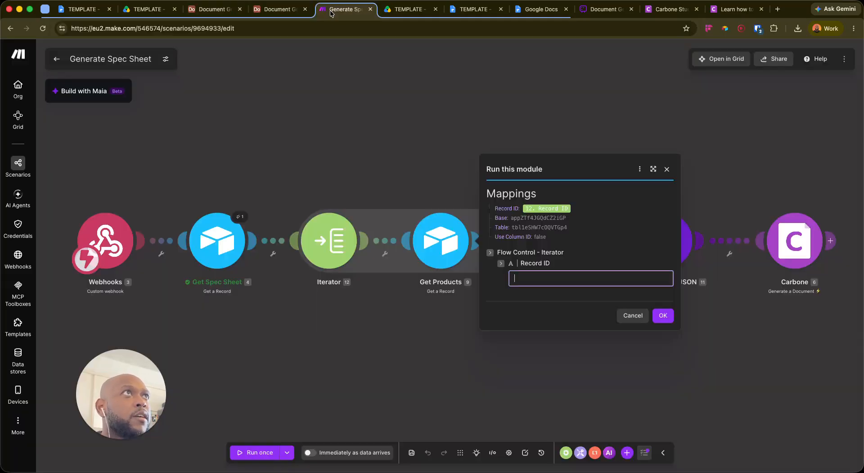
Run Get Products on that ID, returning SKU HTS-DR-1801 priced 129.99
{"action": "type", "text": "recC3KlNRSuFjtagM"}
{"action": "left_click", "coordinate": [663, 315]}
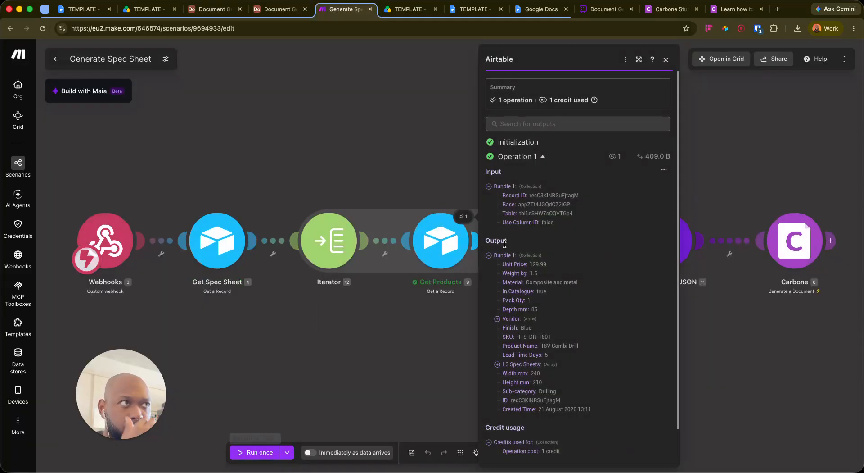
{"action": "scroll", "coordinate": [520, 306], "scroll_direction": "down", "scroll_amount": 1}
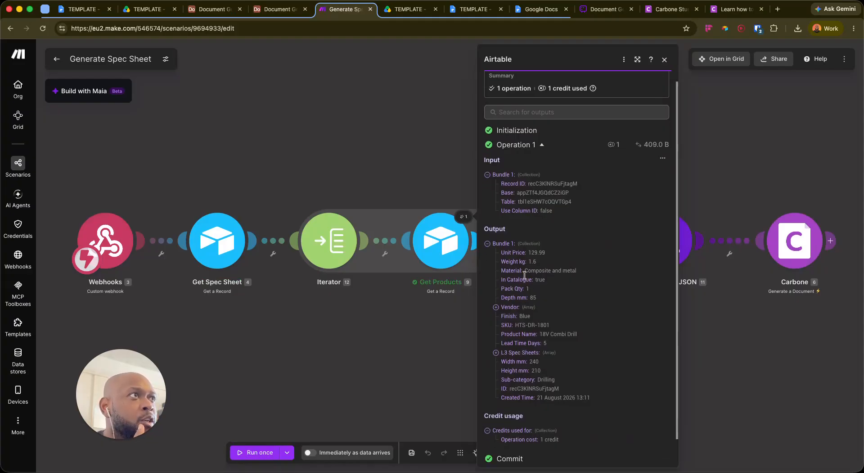
{"action": "key", "text": "Escape"}
{"action": "left_click", "coordinate": [547, 241]}
{"action": "scroll", "coordinate": [642, 321], "scroll_direction": "down", "scroll_amount": 2}
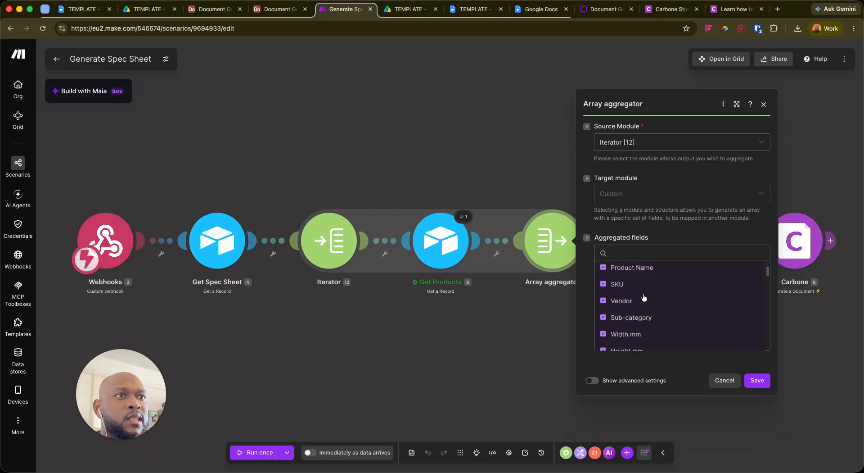
Scroll through the aggregator's collected Get Products fields, then close the panel
{"action": "scroll", "coordinate": [643, 306], "scroll_direction": "down", "scroll_amount": 3}
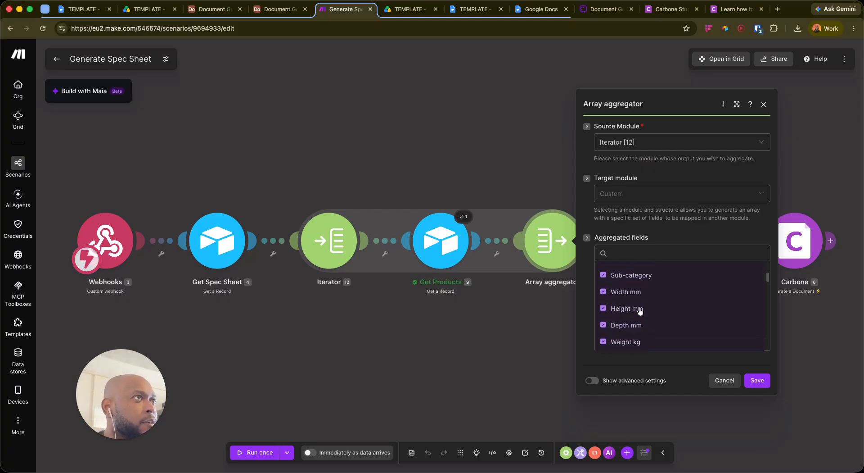
{"action": "scroll", "coordinate": [650, 310], "scroll_direction": "down", "scroll_amount": 1}
{"action": "scroll", "coordinate": [655, 297], "scroll_direction": "down", "scroll_amount": 5}
{"action": "scroll", "coordinate": [665, 307], "scroll_direction": "up", "scroll_amount": 7}
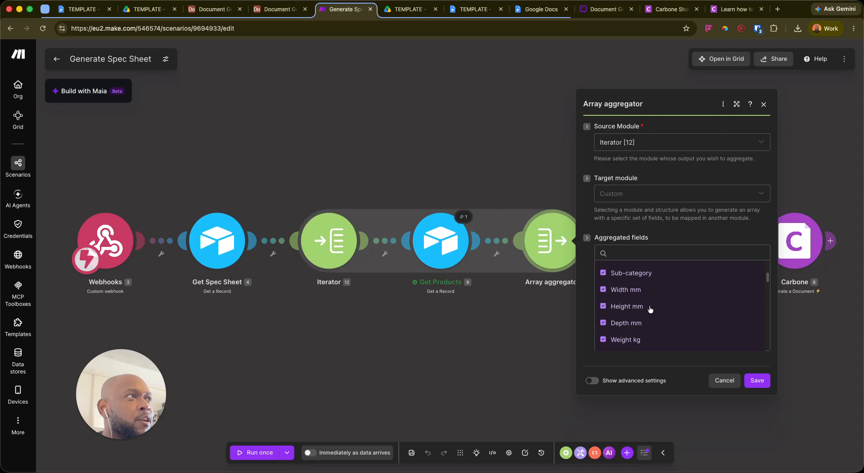
{"action": "scroll", "coordinate": [620, 293], "scroll_direction": "up", "scroll_amount": 3}
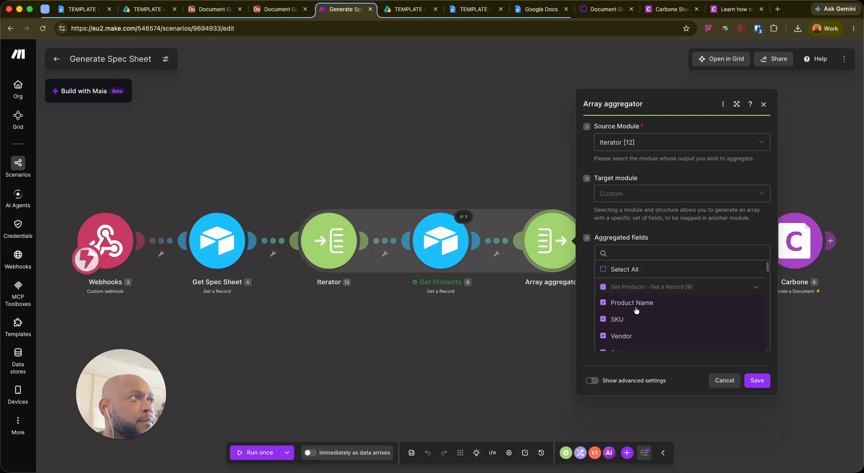
{"action": "scroll", "coordinate": [616, 306], "scroll_direction": "down", "scroll_amount": 1}
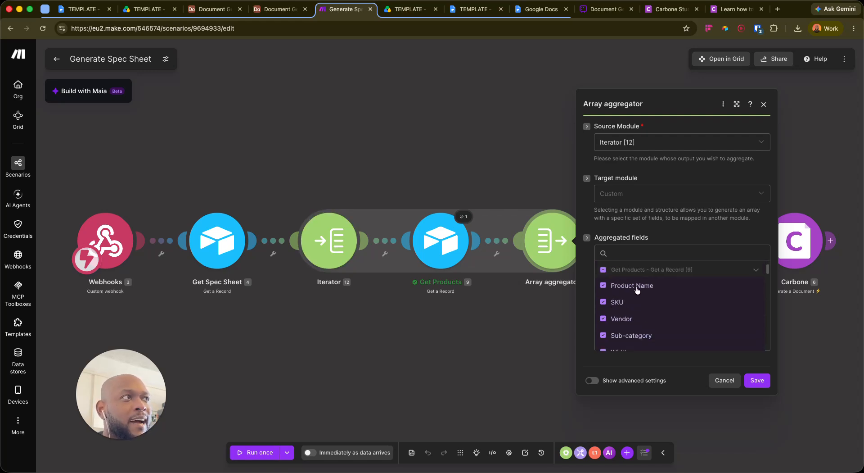
{"action": "scroll", "coordinate": [635, 332], "scroll_direction": "down", "scroll_amount": 2}
{"action": "scroll", "coordinate": [634, 332], "scroll_direction": "down", "scroll_amount": 2}
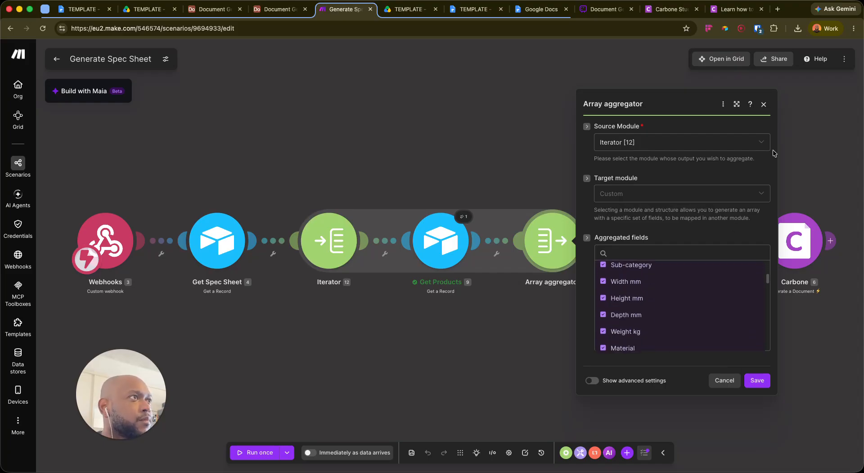
{"action": "left_click", "coordinate": [764, 104]}
{"action": "left_click_drag", "start_coordinate": [603, 347], "coordinate": [568, 344]}
Compare the Carbone template's JSON data, then open Build Carbone JSON's code settings
{"action": "left_click_drag", "start_coordinate": [504, 368], "coordinate": [490, 309]}
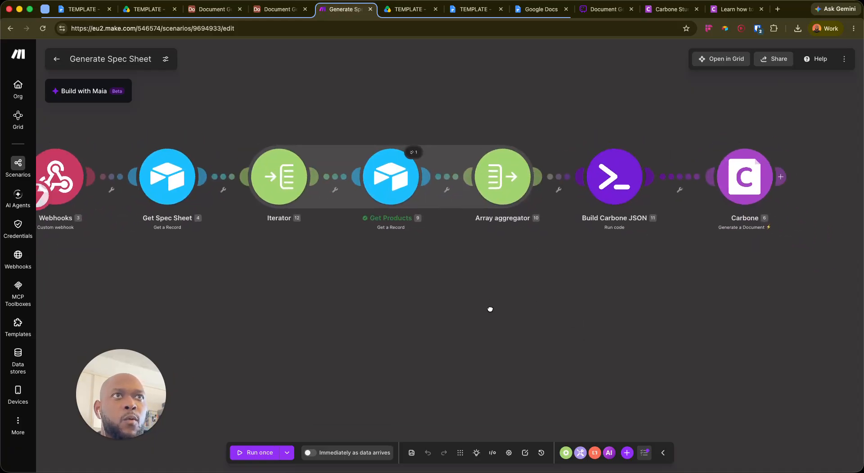
{"action": "left_click_drag", "start_coordinate": [136, 403], "coordinate": [132, 330]}
{"action": "left_click_drag", "start_coordinate": [244, 300], "coordinate": [305, 286]}
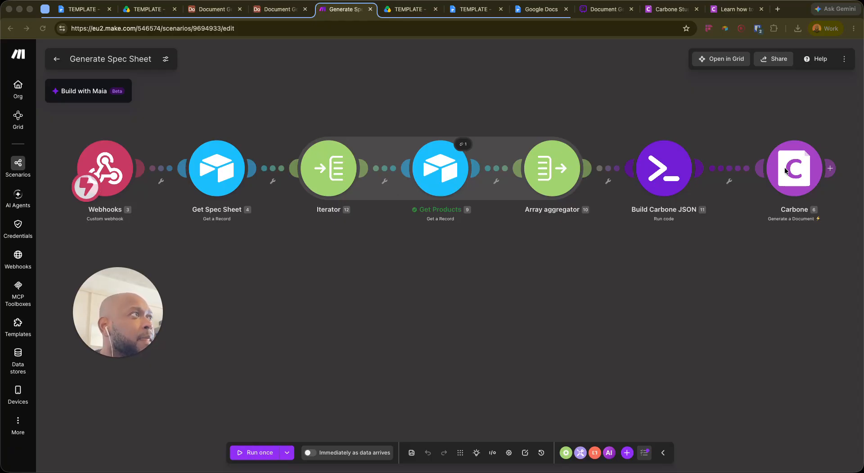
{"action": "left_click", "coordinate": [810, 173]}
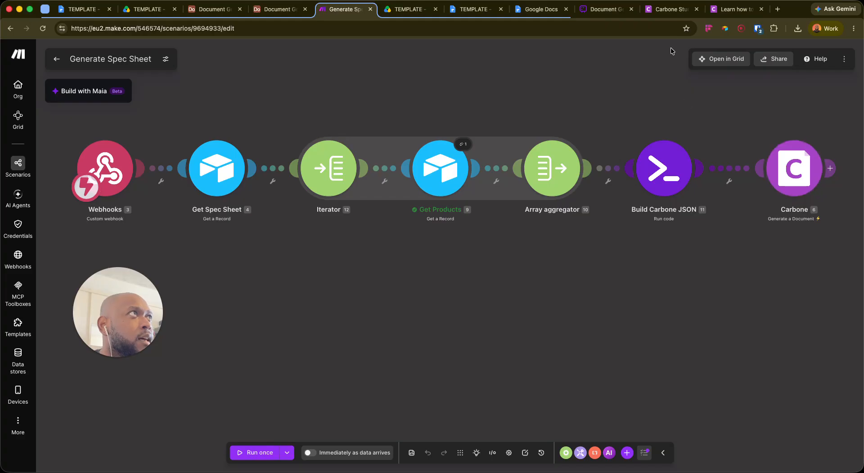
{"action": "left_click", "coordinate": [682, 10]}
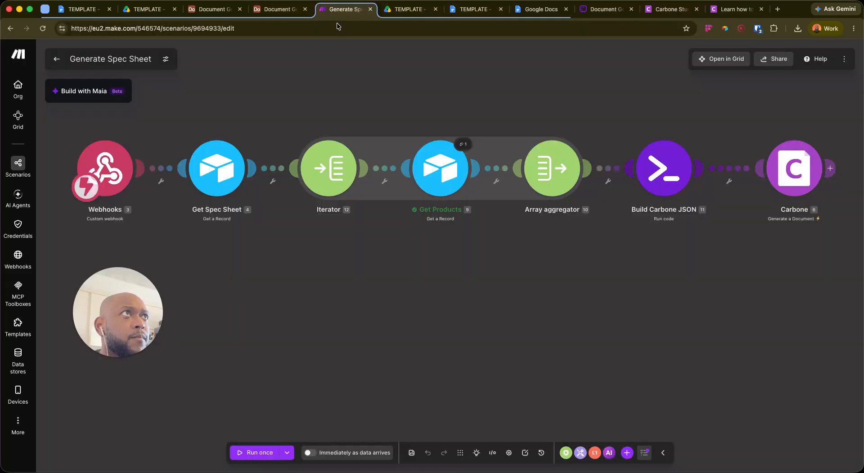
{"action": "left_click", "coordinate": [345, 9]}
{"action": "left_click", "coordinate": [664, 176]}
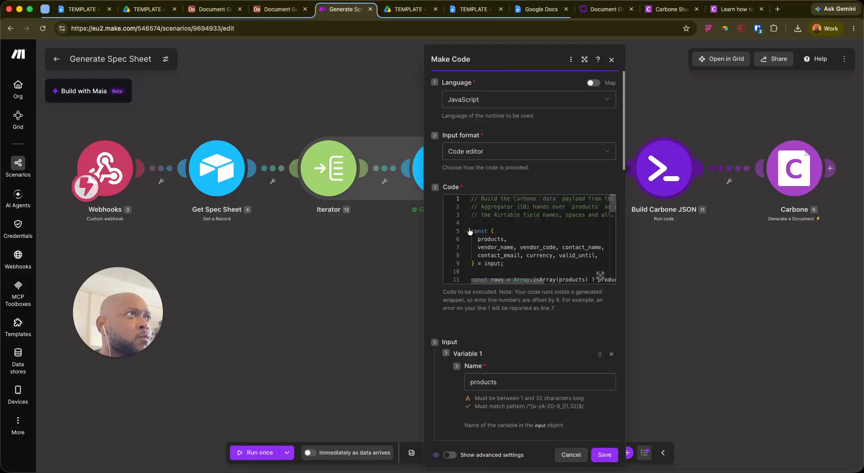
{"action": "left_click", "coordinate": [601, 275]}
{"action": "scroll", "coordinate": [267, 171], "scroll_direction": "down", "scroll_amount": 5}
{"action": "scroll", "coordinate": [270, 225], "scroll_direction": "up", "scroll_amount": 5}
{"action": "scroll", "coordinate": [270, 180], "scroll_direction": "down", "scroll_amount": 1}
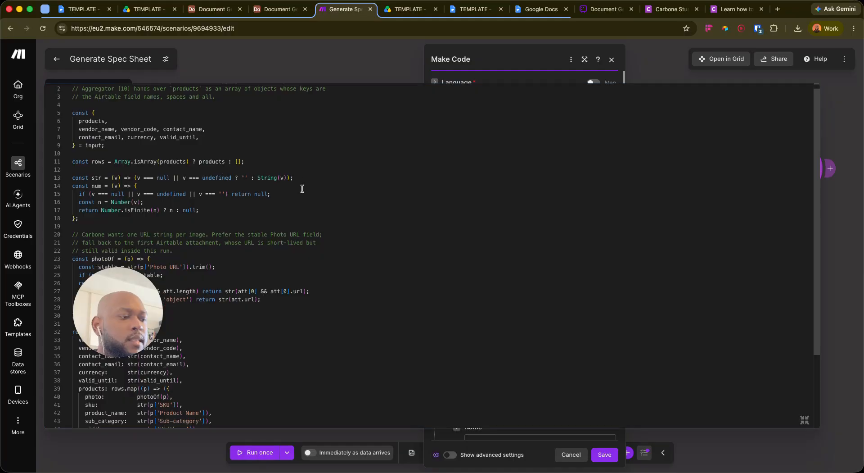
{"action": "key", "text": "super+equal"}
{"action": "scroll", "coordinate": [82, 155], "scroll_direction": "down", "scroll_amount": 3}
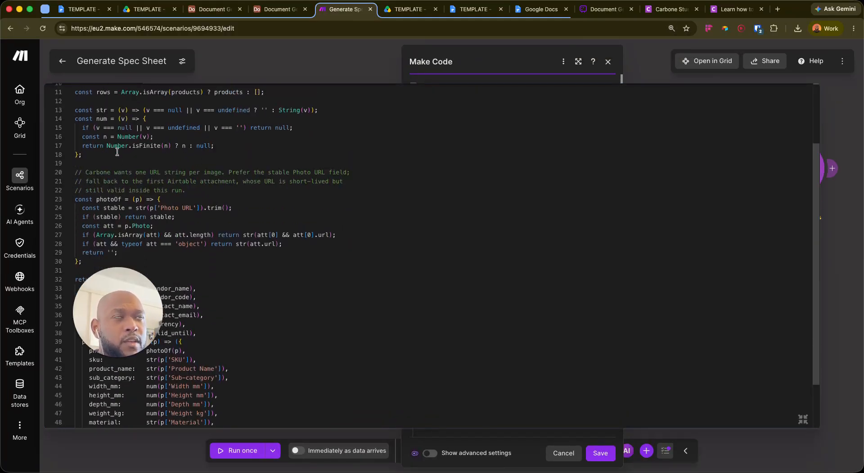
{"action": "scroll", "coordinate": [72, 108], "scroll_direction": "up", "scroll_amount": 1}
{"action": "left_click_drag", "start_coordinate": [75, 102], "coordinate": [115, 177]}
{"action": "left_click", "coordinate": [94, 179]}
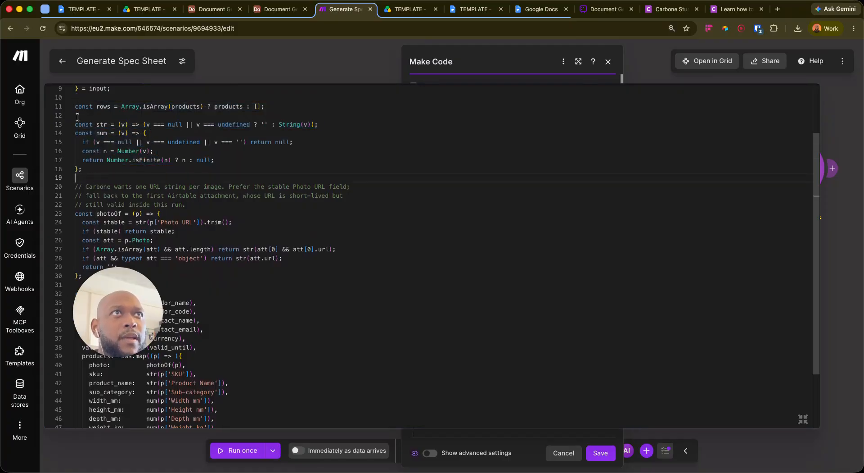
{"action": "left_click", "coordinate": [266, 124]}
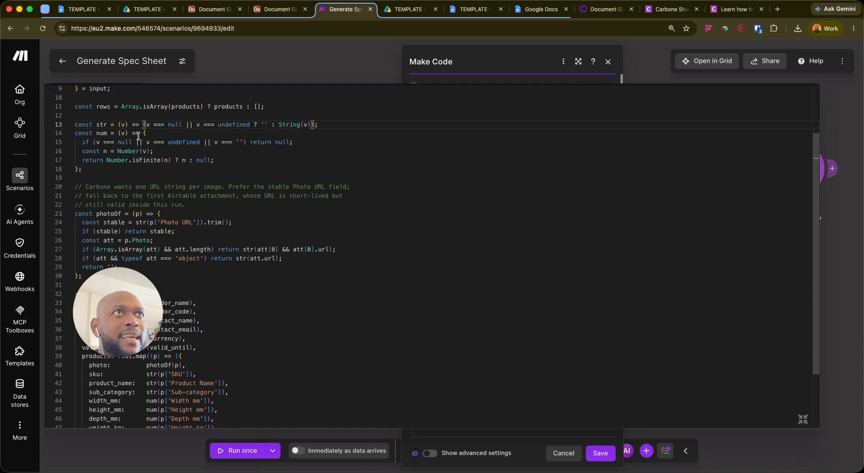
{"action": "scroll", "coordinate": [180, 135], "scroll_direction": "up", "scroll_amount": 3}
{"action": "scroll", "coordinate": [98, 134], "scroll_direction": "down", "scroll_amount": 5}
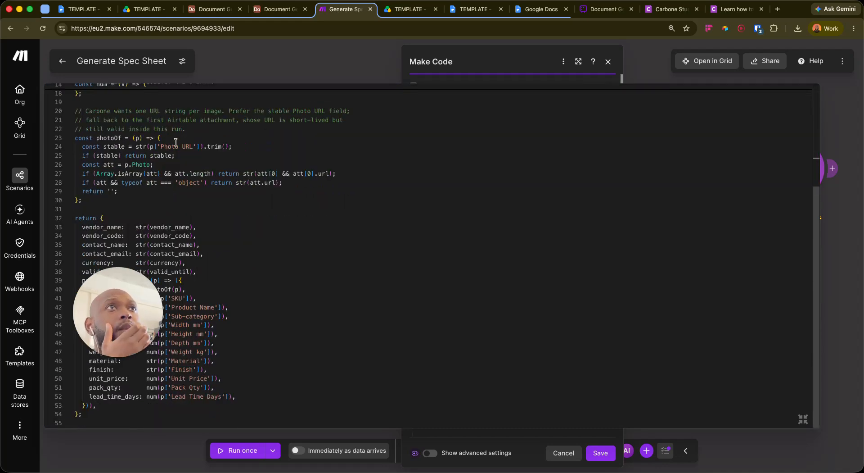
{"action": "left_click", "coordinate": [169, 198]}
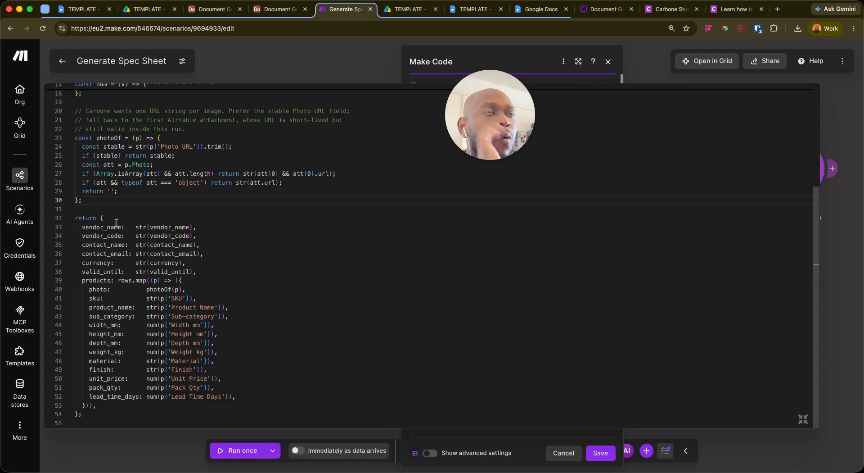
{"action": "double_click", "coordinate": [155, 226]}
{"action": "scroll", "coordinate": [144, 192], "scroll_direction": "up", "scroll_amount": 5}
{"action": "scroll", "coordinate": [158, 209], "scroll_direction": "down", "scroll_amount": 5}
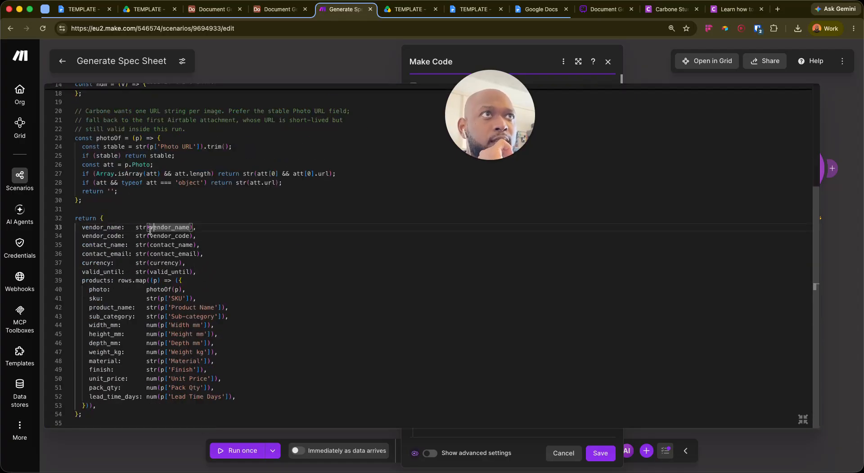
{"action": "left_click", "coordinate": [142, 228]}
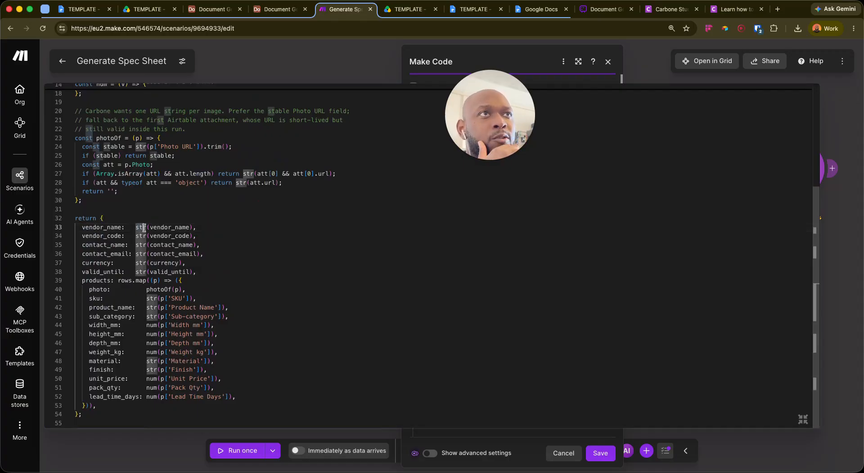
{"action": "scroll", "coordinate": [148, 200], "scroll_direction": "up", "scroll_amount": 5}
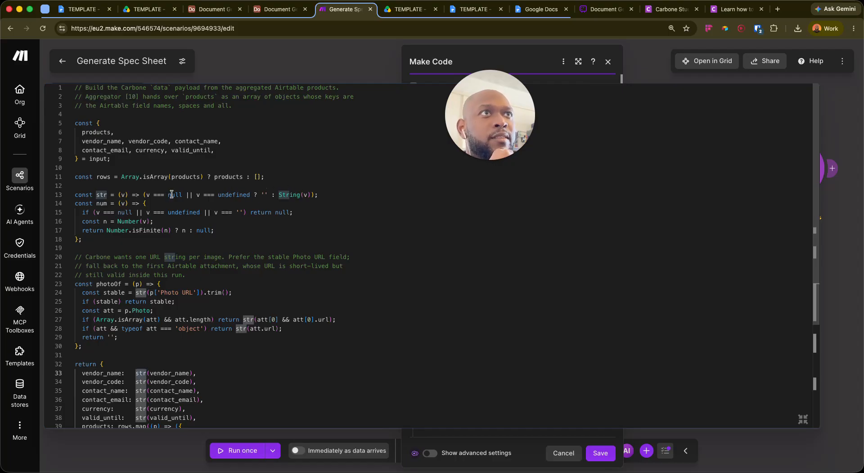
Review the str and num helper functions around lines 13–17 of the full-size code
{"action": "mouse_move", "coordinate": [120, 231]}
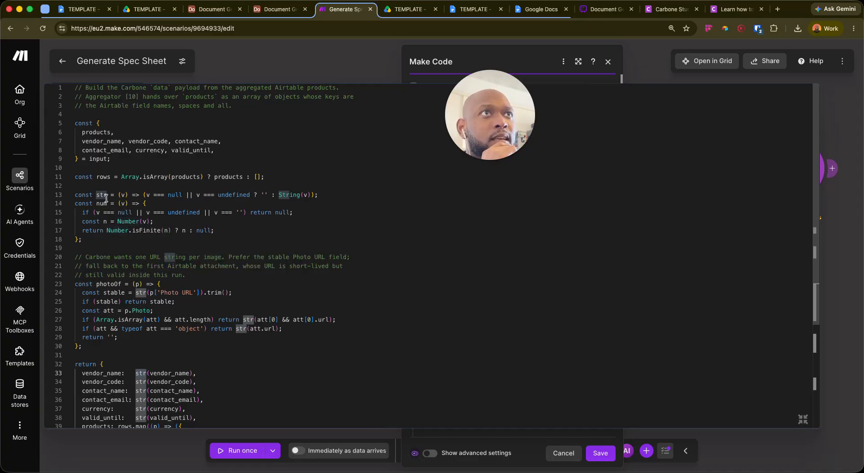
{"action": "left_click", "coordinate": [313, 195]}
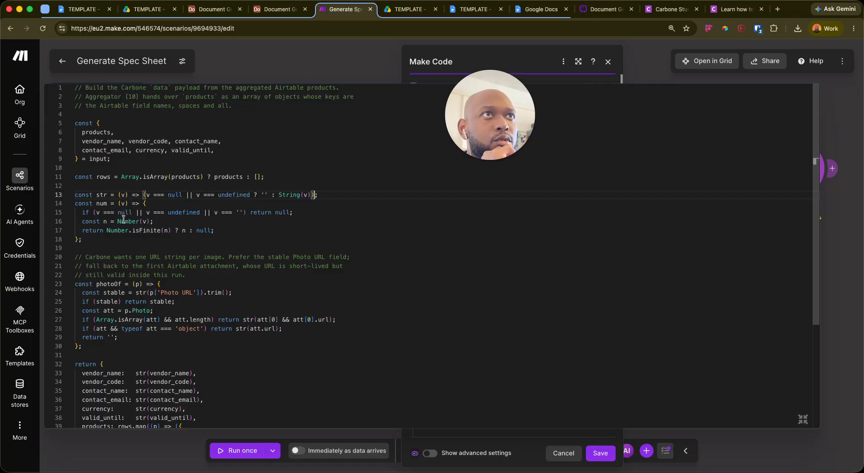
{"action": "left_click", "coordinate": [169, 221]}
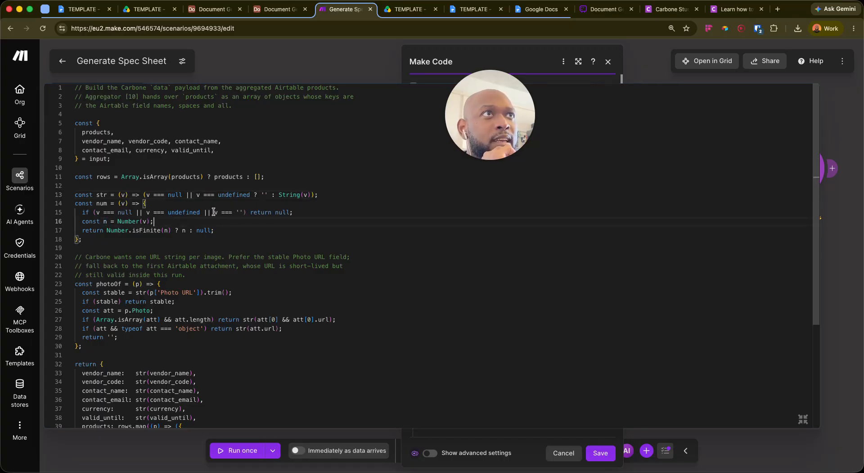
{"action": "left_click", "coordinate": [237, 227]}
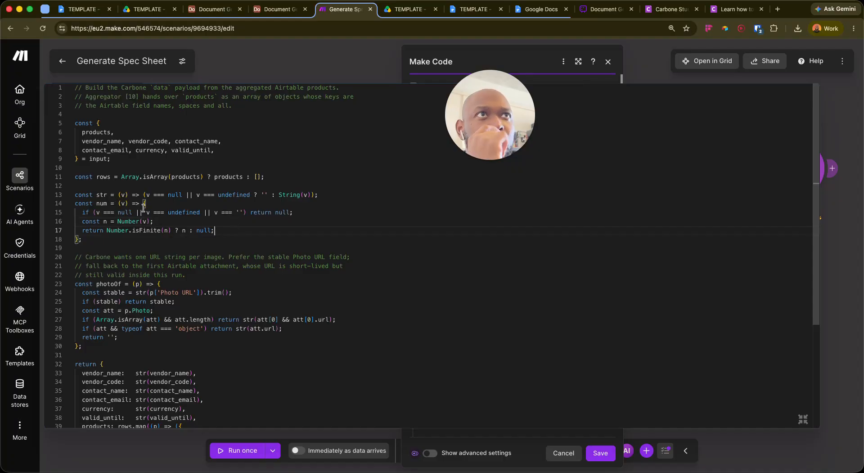
{"action": "left_click", "coordinate": [179, 203]}
{"action": "left_click", "coordinate": [316, 195]}
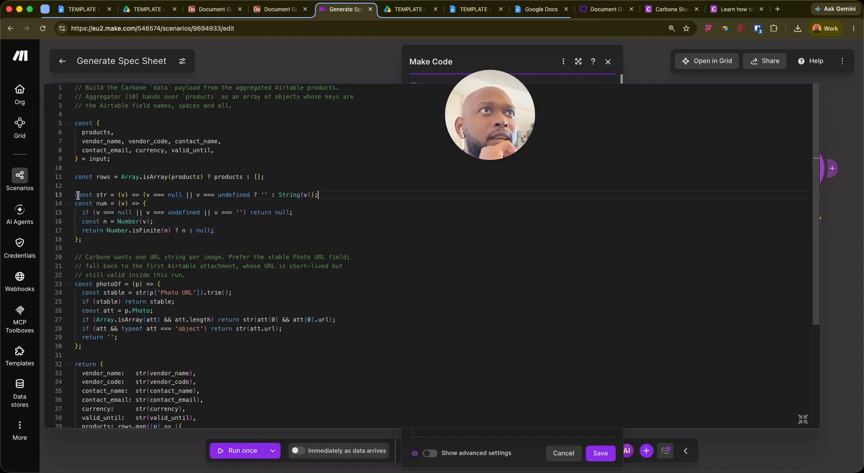
{"action": "double_click", "coordinate": [101, 194]}
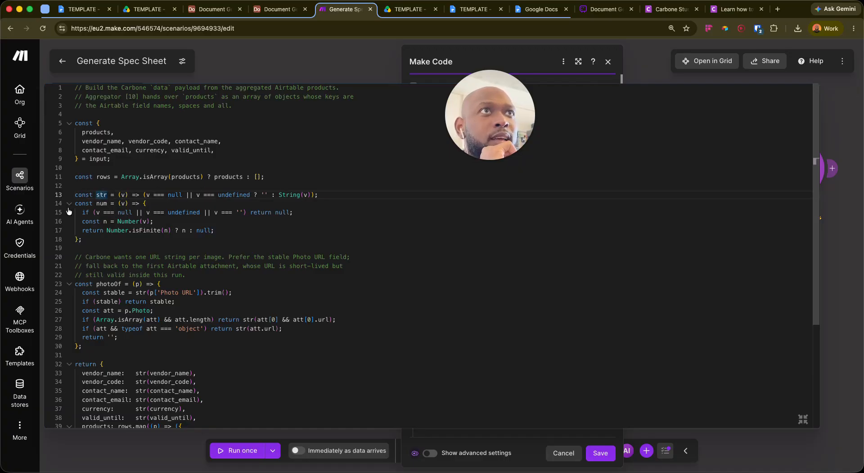
{"action": "left_click", "coordinate": [247, 230]}
Inspect the vendor_name argument on line 33 and the start of the products mapping
{"action": "scroll", "coordinate": [145, 276], "scroll_direction": "down", "scroll_amount": 5}
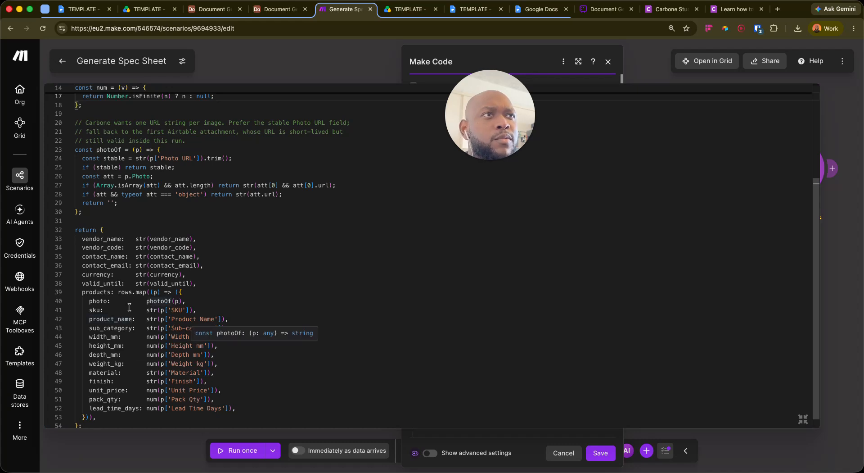
{"action": "left_click", "coordinate": [241, 241]}
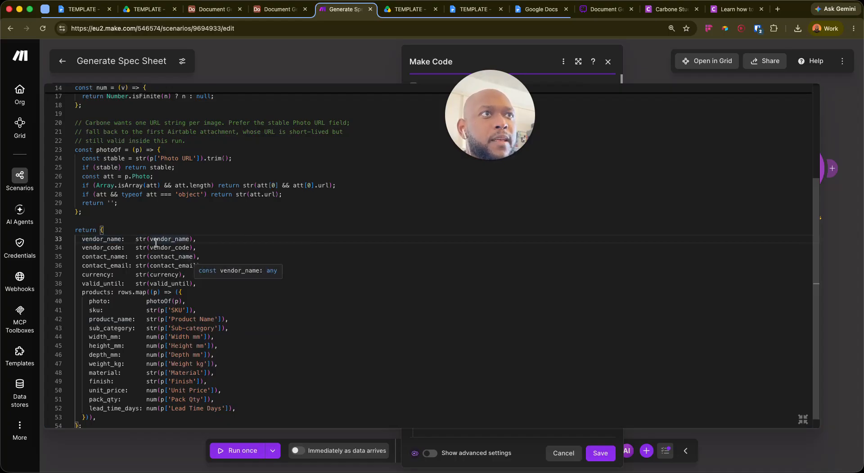
{"action": "left_click_drag", "start_coordinate": [150, 240], "coordinate": [189, 238]}
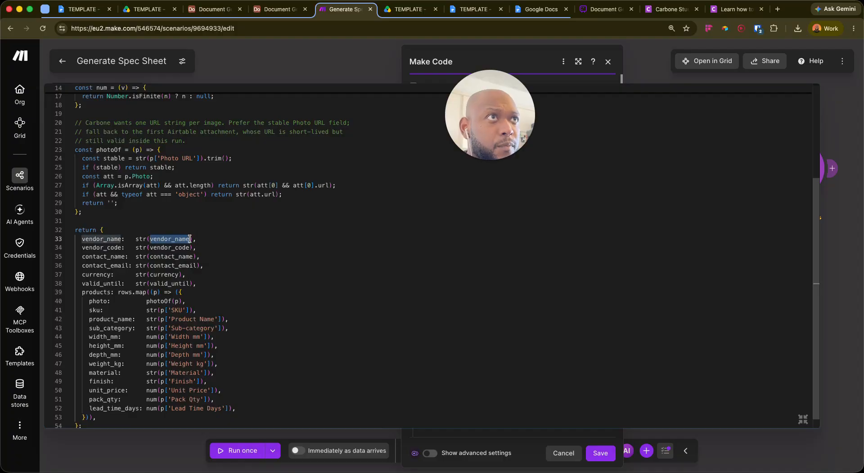
{"action": "scroll", "coordinate": [230, 306], "scroll_direction": "down", "scroll_amount": 1}
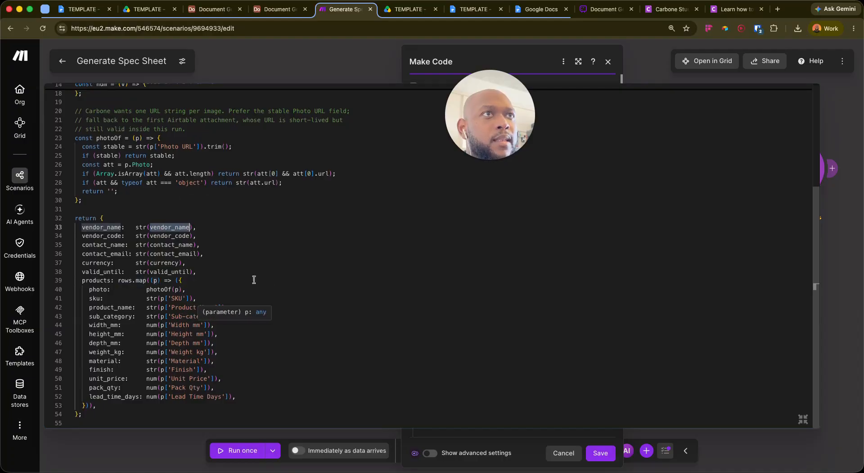
{"action": "left_click", "coordinate": [189, 282]}
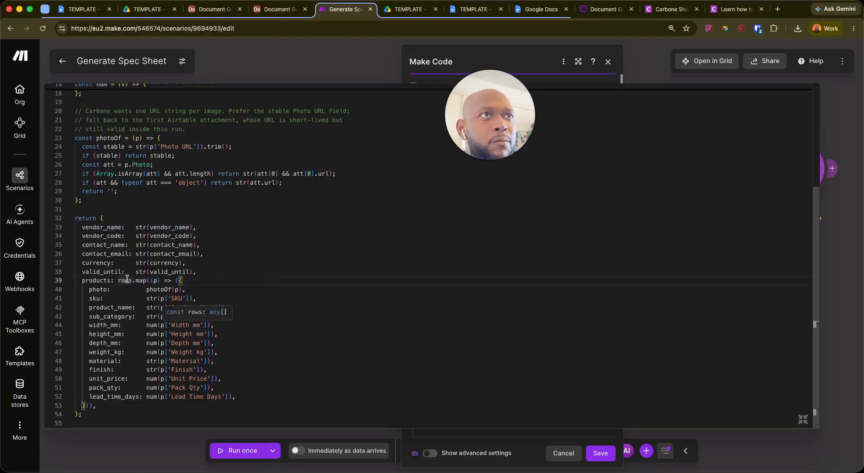
{"action": "scroll", "coordinate": [128, 223], "scroll_direction": "up", "scroll_amount": 5}
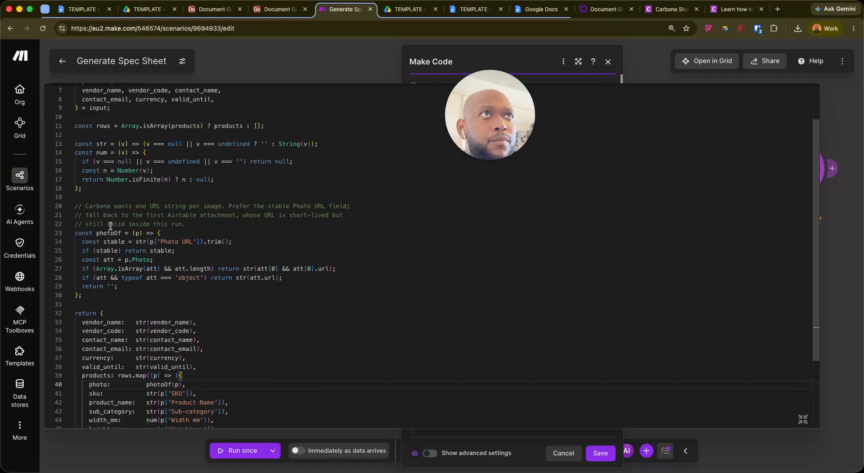
{"action": "left_click", "coordinate": [327, 184]}
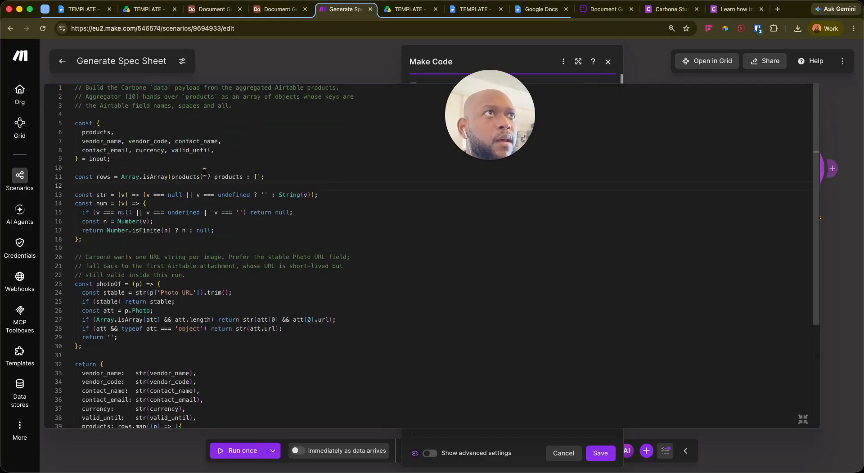
{"action": "scroll", "coordinate": [193, 272], "scroll_direction": "down", "scroll_amount": 5}
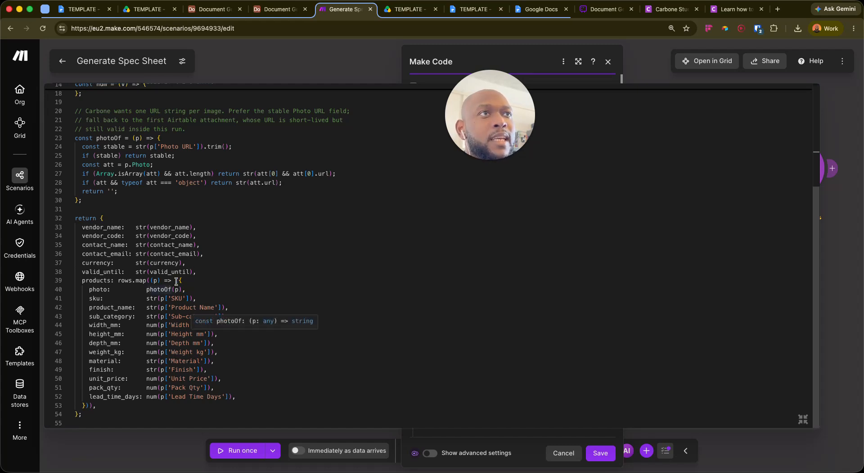
Check p['SKU'] on line 41 and the width_mm line, then return to the module's variables
{"action": "left_click", "coordinate": [367, 358]}
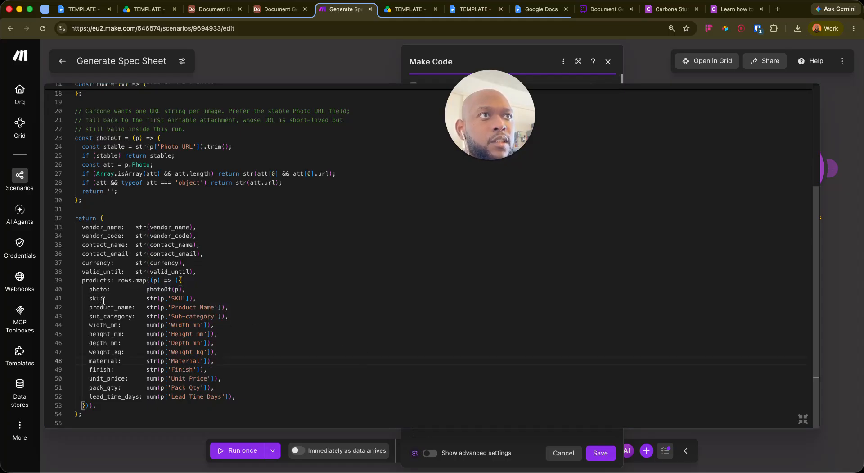
{"action": "left_click_drag", "start_coordinate": [171, 299], "coordinate": [180, 298]}
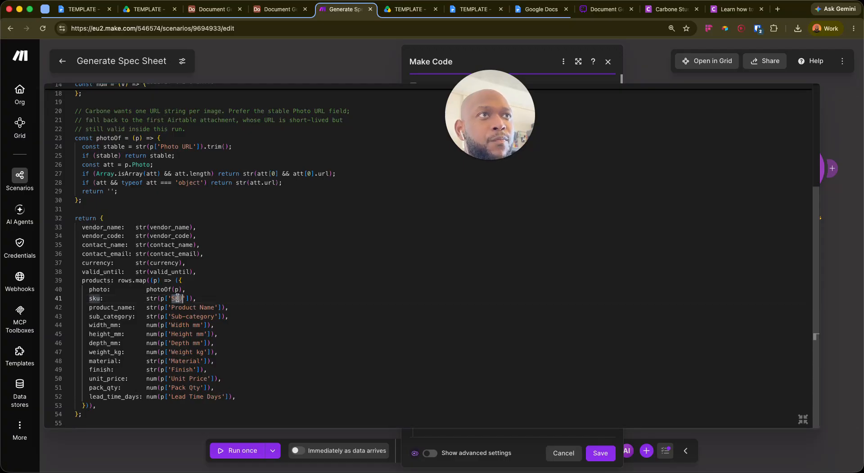
{"action": "left_click", "coordinate": [162, 298]}
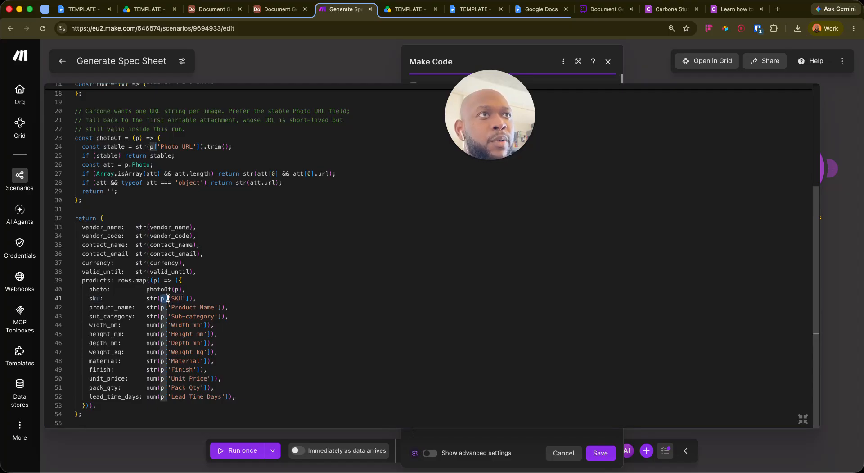
{"action": "left_click_drag", "start_coordinate": [162, 299], "coordinate": [191, 298]}
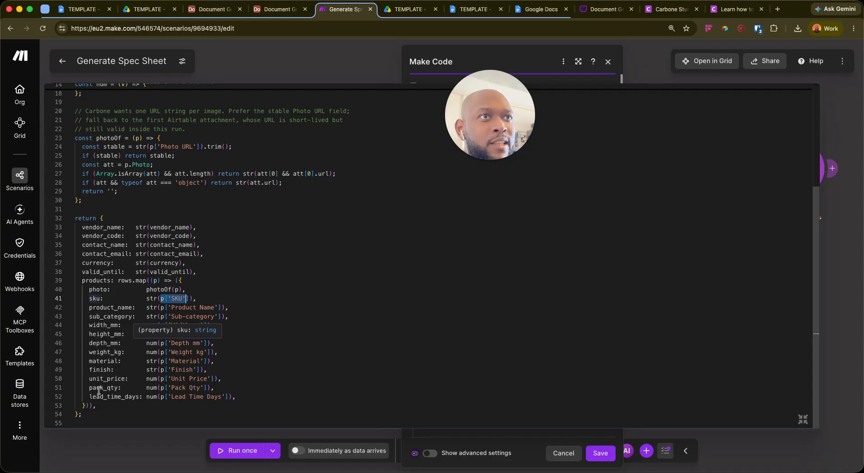
{"action": "left_click", "coordinate": [298, 324]}
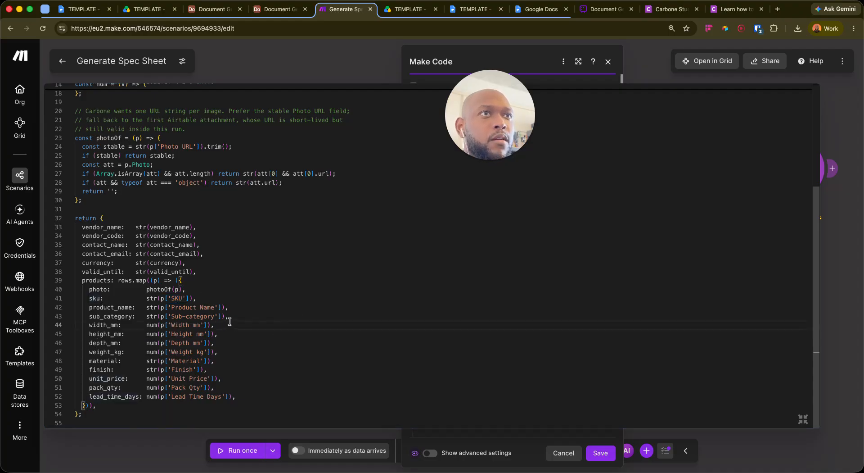
{"action": "scroll", "coordinate": [288, 265], "scroll_direction": "up", "scroll_amount": 5}
{"action": "scroll", "coordinate": [275, 285], "scroll_direction": "down", "scroll_amount": 5}
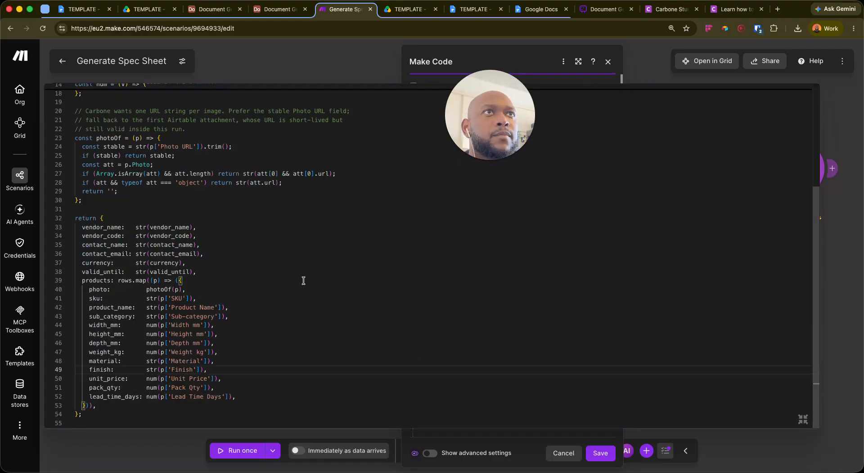
{"action": "left_click", "coordinate": [806, 420]}
{"action": "scroll", "coordinate": [517, 353], "scroll_direction": "down", "scroll_amount": 10}
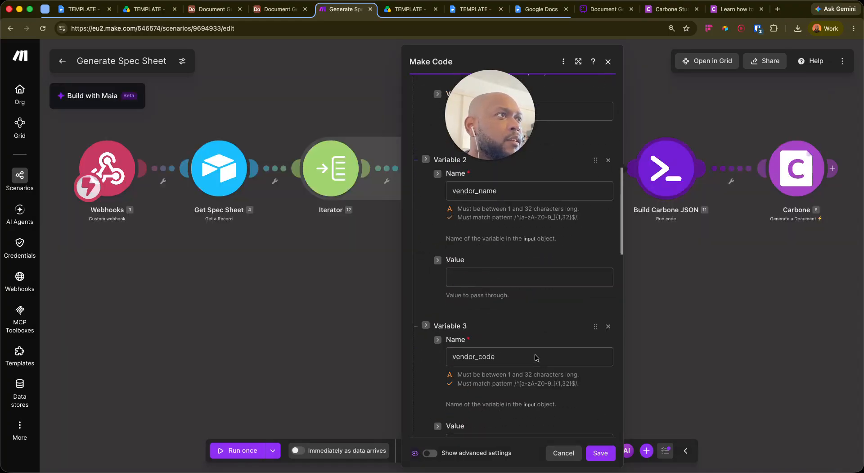
Close the Build Carbone JSON settings and bring the Get Spec Sheet module into view
{"action": "left_click", "coordinate": [481, 276]}
{"action": "scroll", "coordinate": [497, 338], "scroll_direction": "down", "scroll_amount": 3}
{"action": "left_click", "coordinate": [391, 261]}
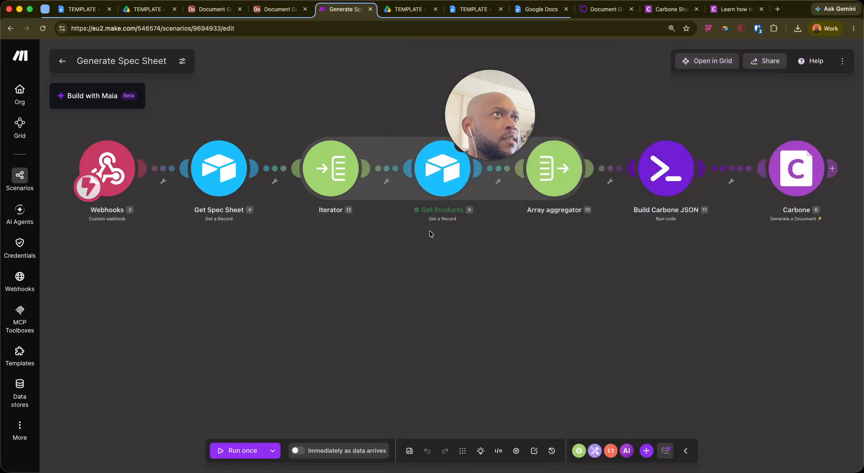
{"action": "right_click", "coordinate": [226, 171]}
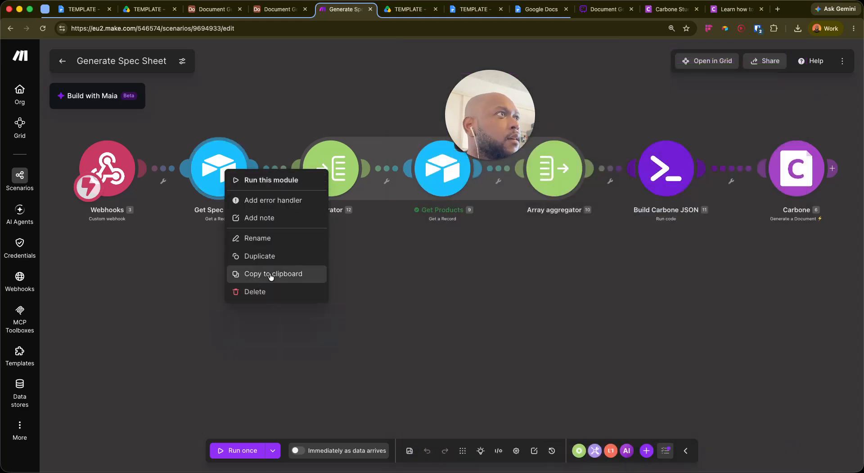
{"action": "left_click", "coordinate": [248, 180]}
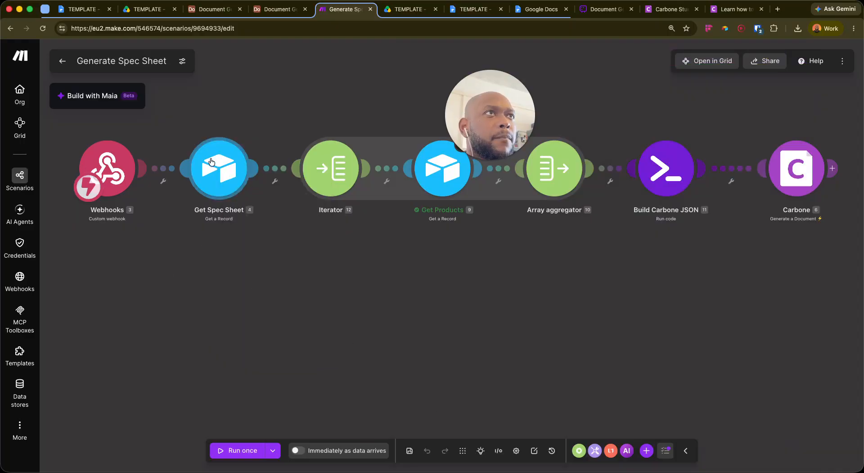
{"action": "left_click_drag", "start_coordinate": [557, 309], "coordinate": [482, 360]}
{"action": "left_click", "coordinate": [145, 234]}
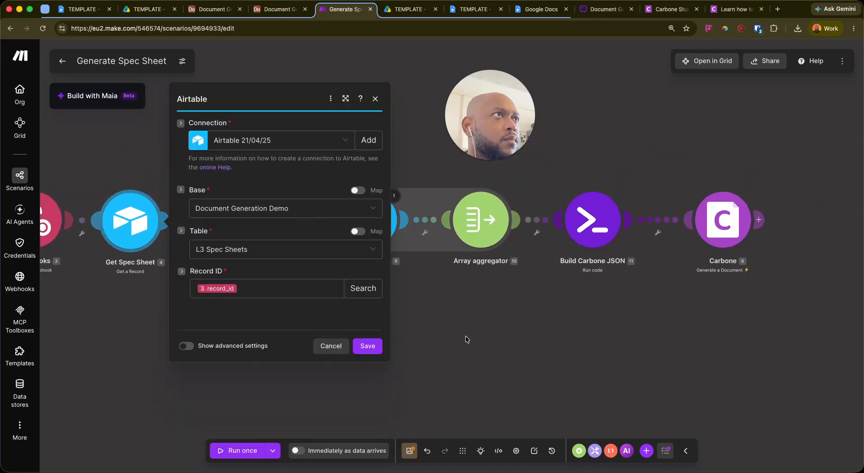
{"action": "left_click", "coordinate": [466, 336]}
Clone Get Spec Sheet, place the copy before the Iterator, and auto-align the modules
{"action": "right_click", "coordinate": [127, 227]}
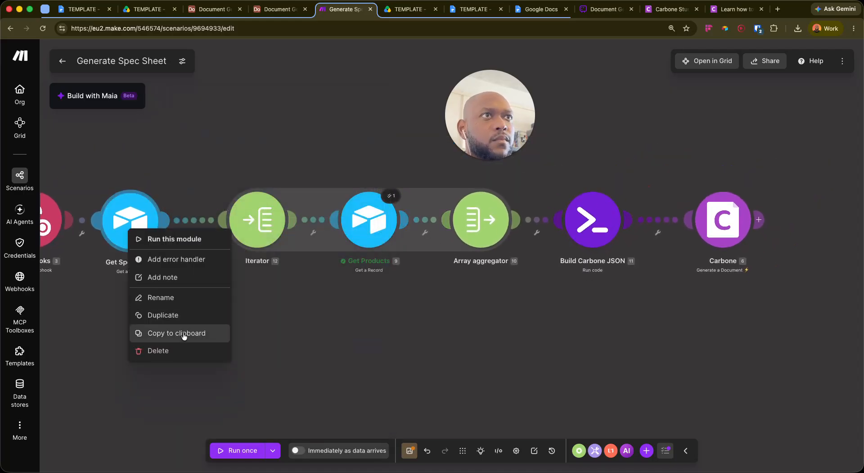
{"action": "left_click", "coordinate": [156, 314]}
{"action": "left_click", "coordinate": [175, 250]}
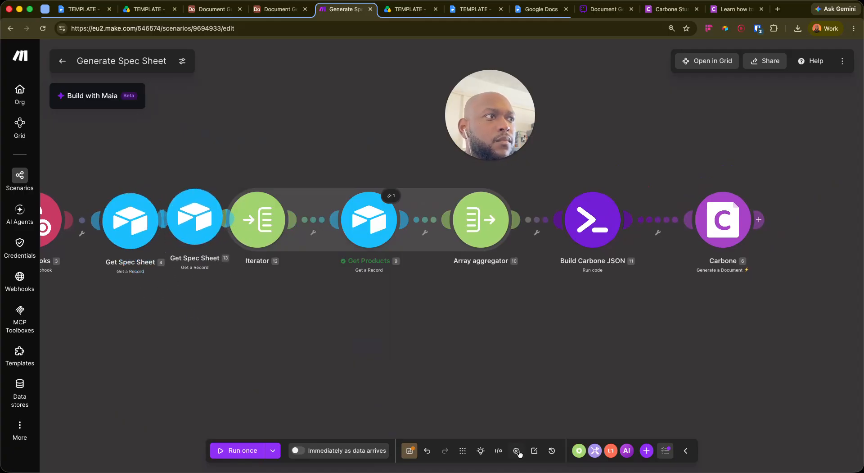
{"action": "left_click", "coordinate": [462, 450]}
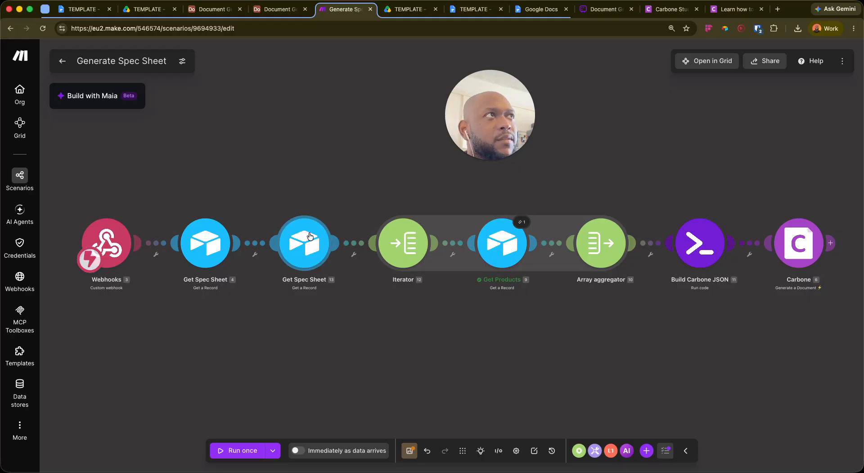
{"action": "right_click", "coordinate": [310, 236]}
{"action": "left_click", "coordinate": [240, 348]}
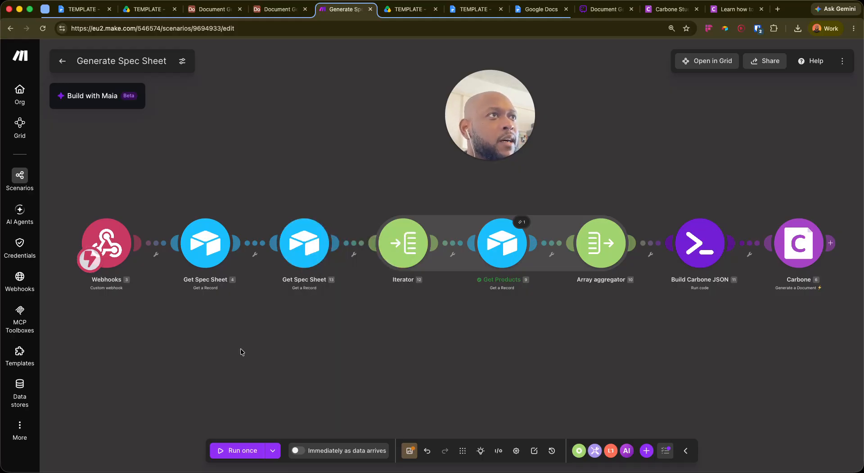
{"action": "right_click", "coordinate": [295, 230]}
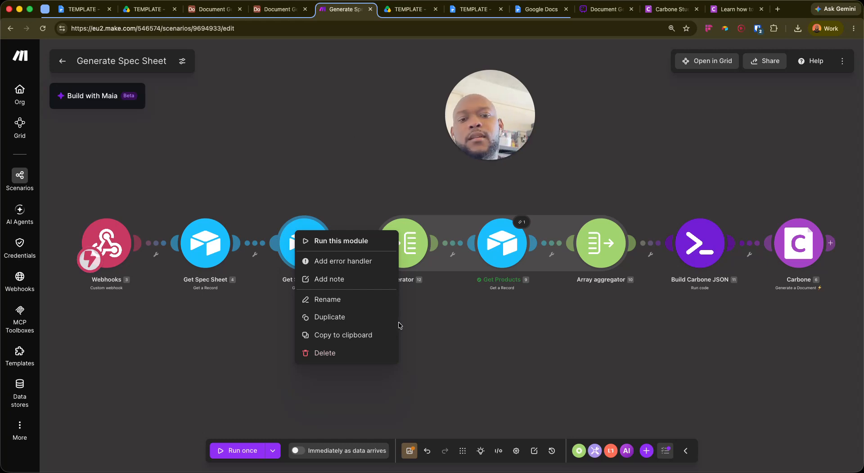
{"action": "left_click", "coordinate": [487, 364]}
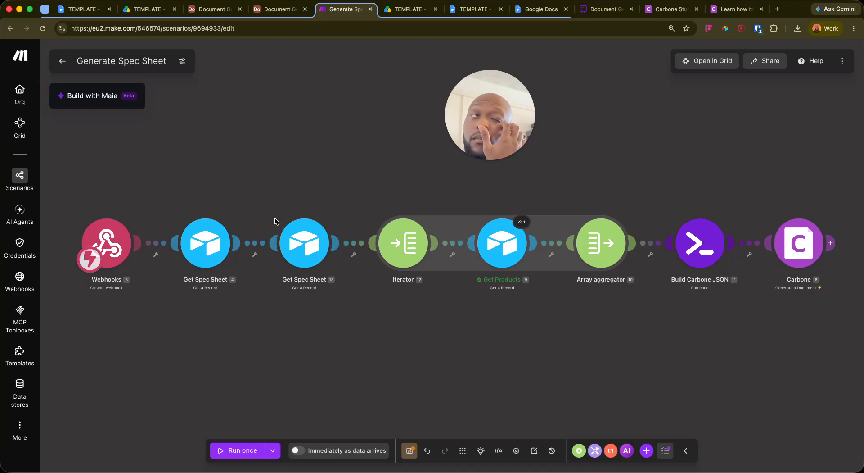
Rename the copied module to 'Get Vendor'
{"action": "left_click", "coordinate": [301, 239]}
{"action": "right_click", "coordinate": [296, 228]}
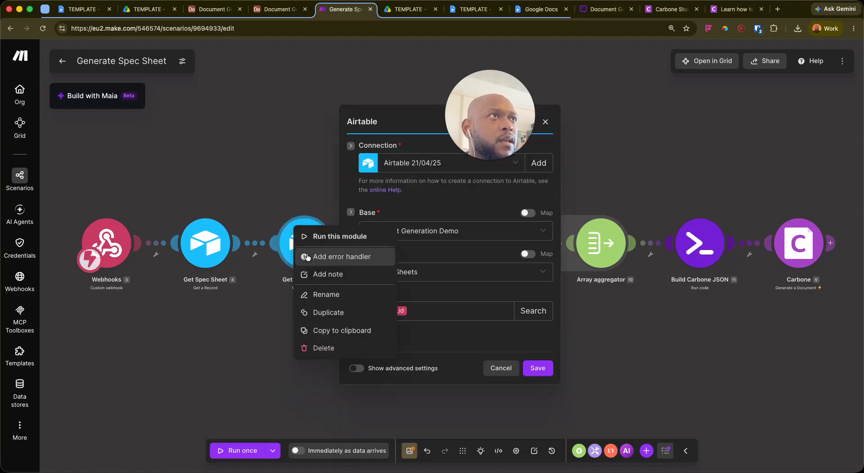
{"action": "left_click", "coordinate": [334, 294]}
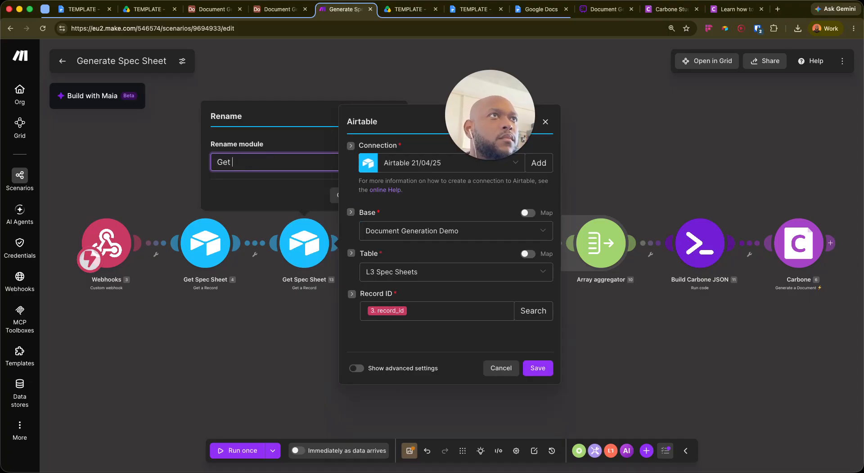
{"action": "type", "text": "Get Vendor"}
{"action": "key", "text": "Return"}
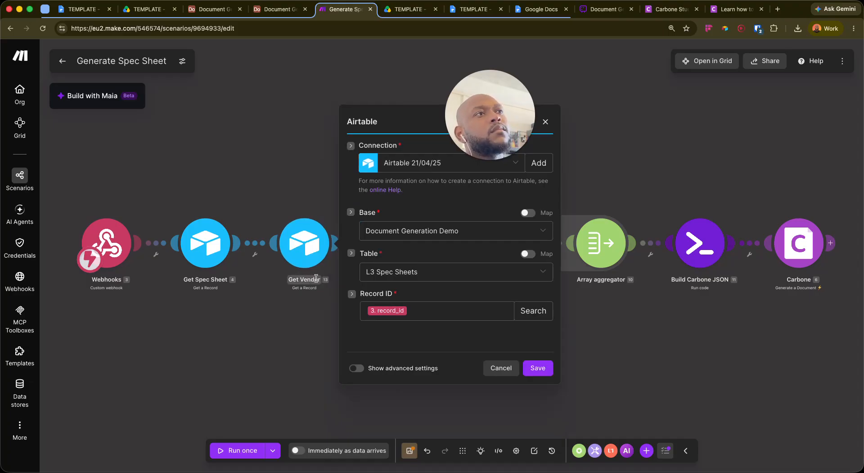
Set Table to L3 Vendors and map Record ID to the first item of the spec sheet's Vendor
{"action": "left_click", "coordinate": [464, 311]}
{"action": "left_click", "coordinate": [468, 275]}
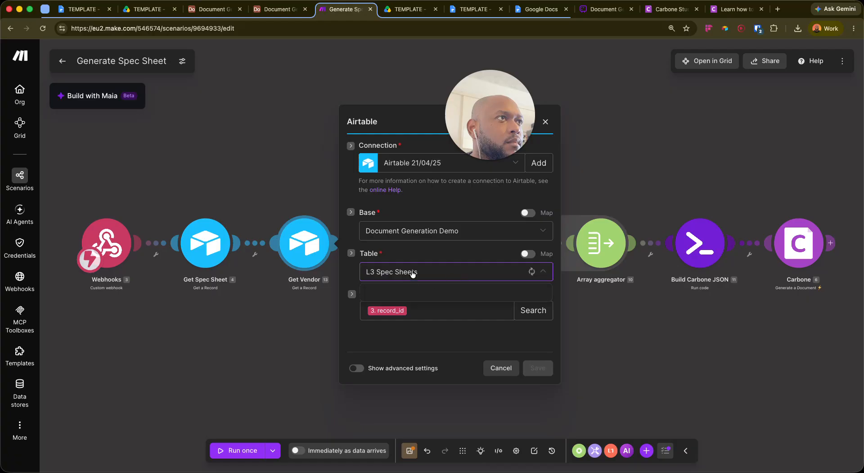
{"action": "left_click", "coordinate": [407, 349]}
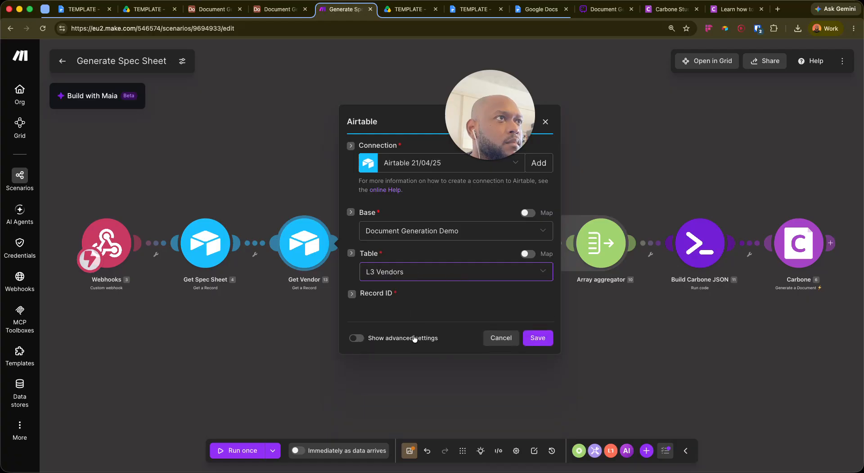
{"action": "left_click", "coordinate": [448, 313]}
{"action": "key", "text": "BackSpace"}
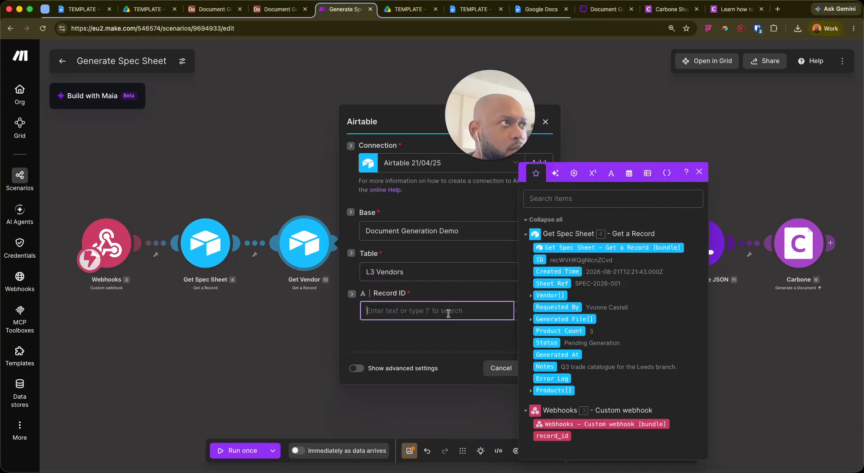
{"action": "left_click", "coordinate": [446, 321]}
{"action": "left_click", "coordinate": [447, 313]}
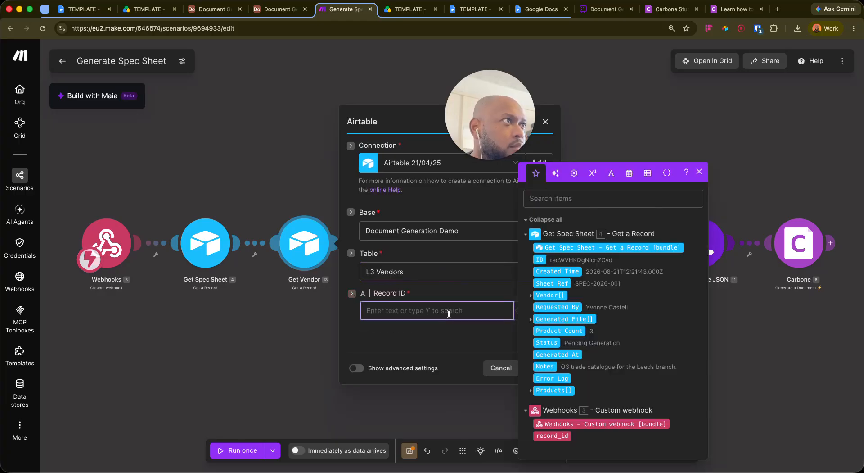
{"action": "left_click", "coordinate": [552, 299]}
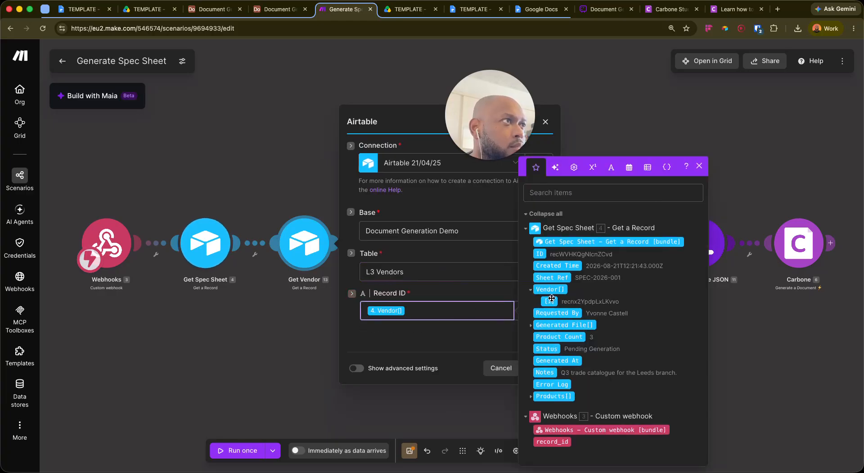
{"action": "left_click", "coordinate": [553, 300]}
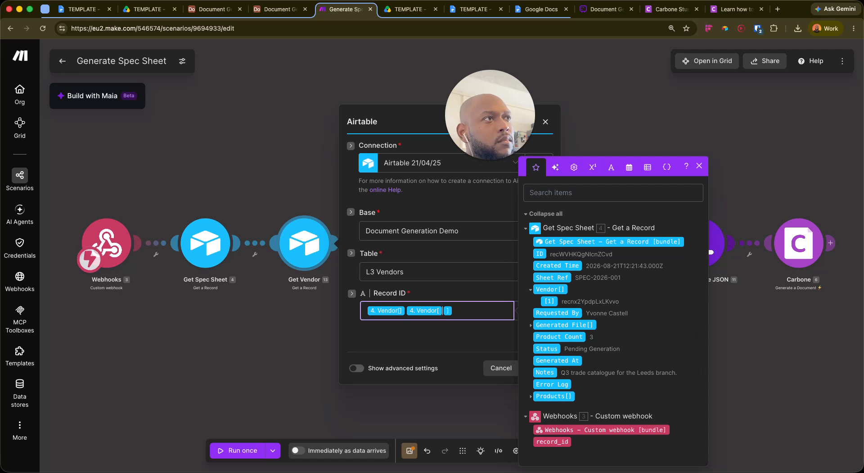
{"action": "key", "text": "BackSpace"}
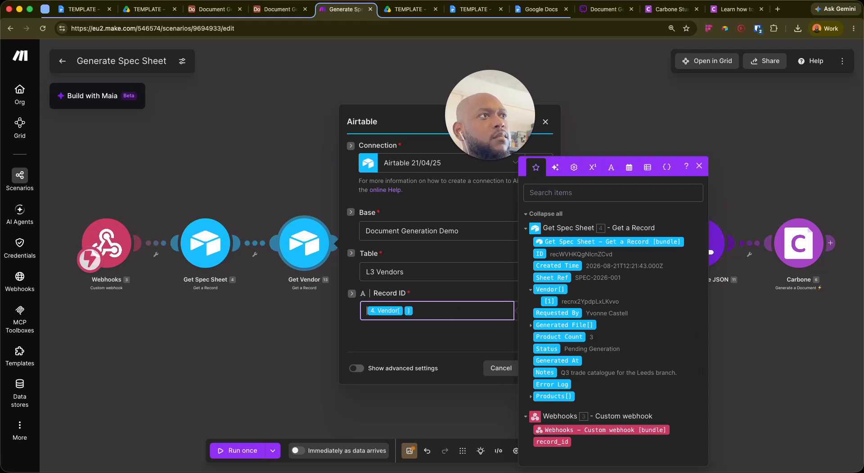
{"action": "left_click", "coordinate": [468, 286]}
Save the Get Vendor settings and the scenario with Cmd+S
{"action": "left_click", "coordinate": [540, 367]}
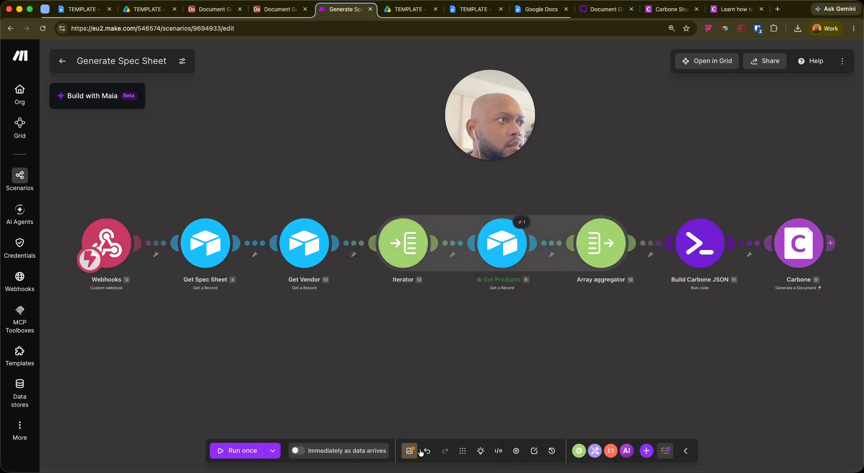
{"action": "key", "text": "super+s"}
{"action": "left_click", "coordinate": [221, 10]}
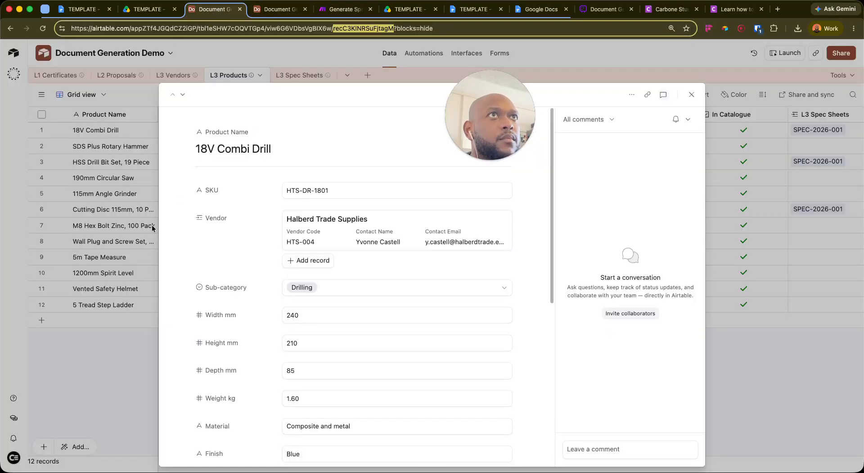
Expand Halberd Trade Supplies in L3 Vendors and select its record ID in the URL
{"action": "left_click", "coordinate": [143, 336]}
{"action": "left_click", "coordinate": [168, 75]}
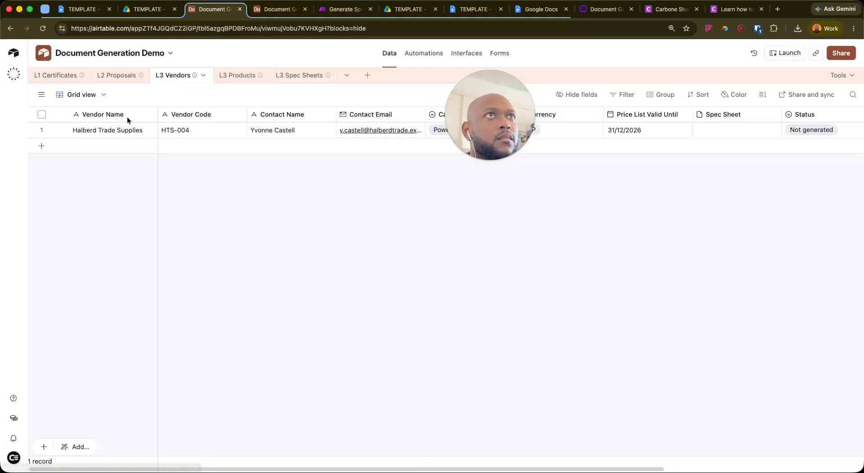
{"action": "left_click", "coordinate": [132, 130]}
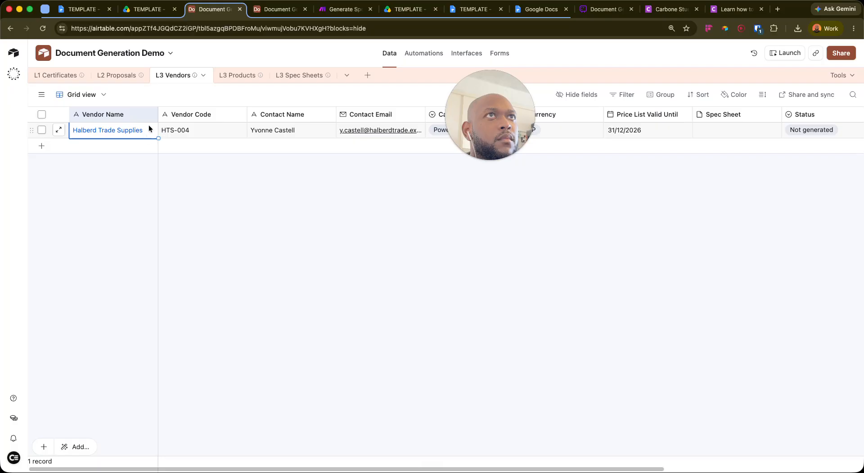
{"action": "left_click", "coordinate": [59, 130]}
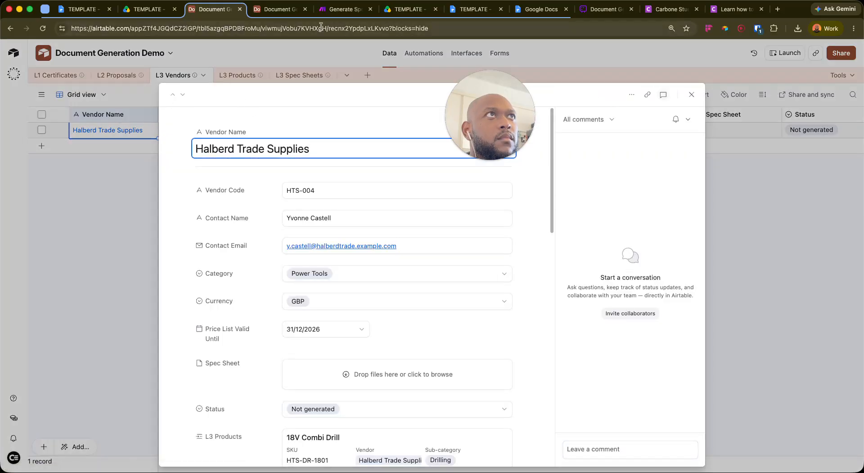
{"action": "double_click", "coordinate": [352, 27]}
{"action": "key", "text": "super+c"}
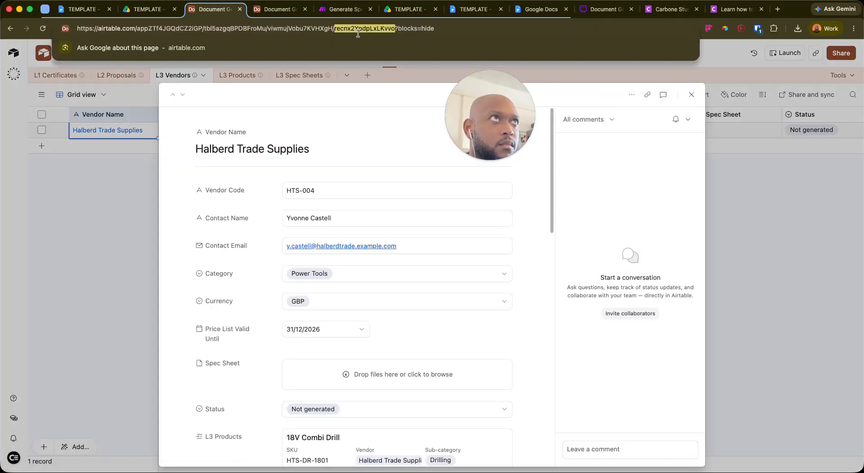
{"action": "left_click", "coordinate": [342, 8]}
Run Get Vendor alone using the pasted Halberd Trade Supplies record ID
{"action": "right_click", "coordinate": [305, 247]}
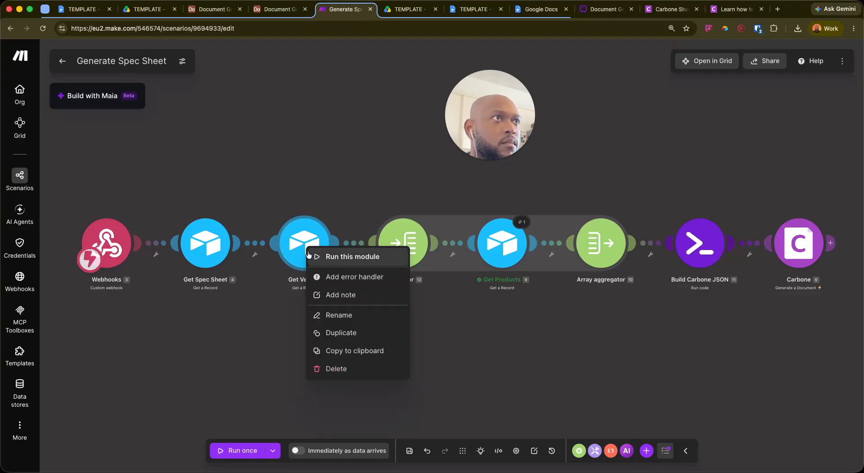
{"action": "left_click", "coordinate": [322, 255]}
{"action": "left_click", "coordinate": [388, 284]}
{"action": "left_click", "coordinate": [432, 280]}
{"action": "key", "text": "super+v"}
{"action": "left_click", "coordinate": [542, 342]}
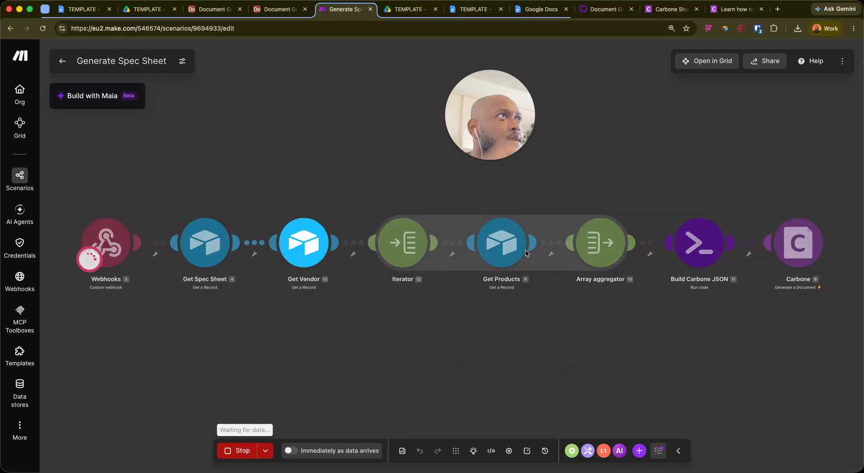
Review the vendor output (currency GBP), close it, and open Build Carbone JSON's code settings
{"action": "left_click_drag", "start_coordinate": [485, 117], "coordinate": [113, 374]}
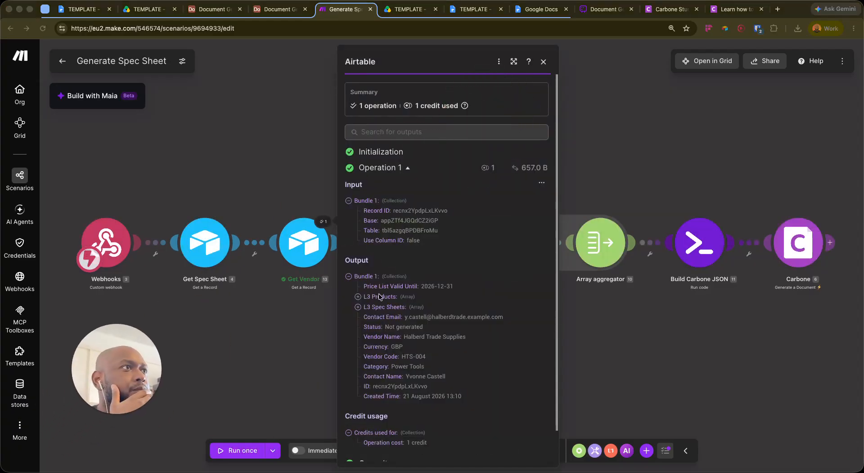
{"action": "scroll", "coordinate": [421, 226], "scroll_direction": "down", "scroll_amount": 2}
{"action": "left_click", "coordinate": [602, 291]}
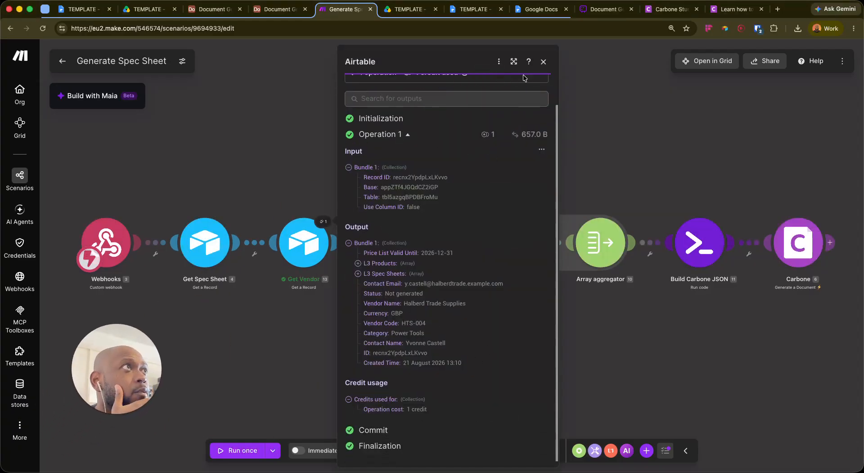
{"action": "left_click", "coordinate": [543, 62]}
{"action": "left_click_drag", "start_coordinate": [635, 320], "coordinate": [568, 282]}
{"action": "left_click", "coordinate": [616, 212]}
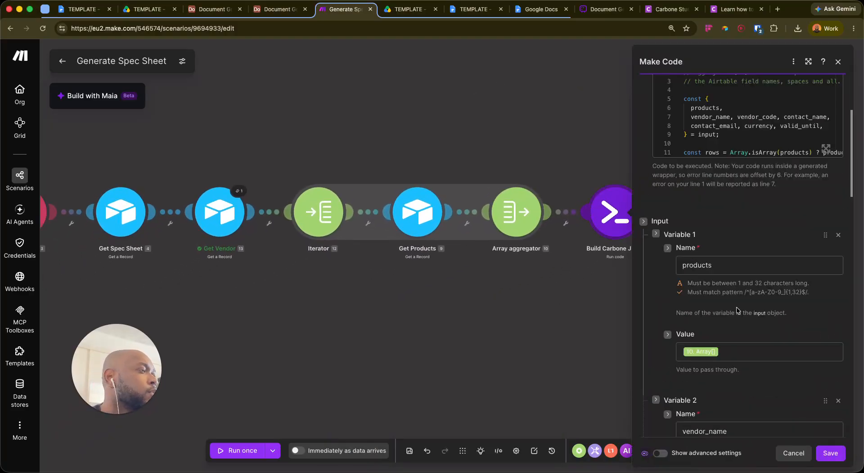
Map Get Vendor's Vendor Name, Vendor Code and Contact Name into the matching code variables
{"action": "scroll", "coordinate": [727, 324], "scroll_direction": "down", "scroll_amount": 3}
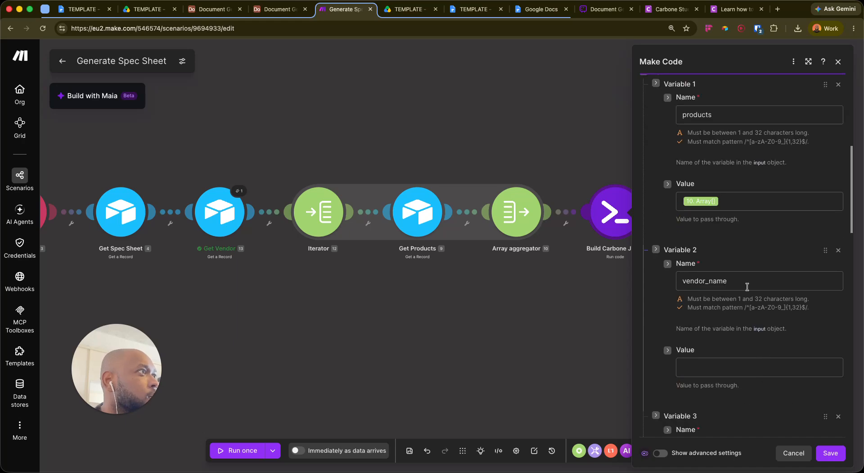
{"action": "left_click", "coordinate": [724, 372]}
{"action": "left_click", "coordinate": [518, 211]}
{"action": "scroll", "coordinate": [785, 331], "scroll_direction": "down", "scroll_amount": 5}
{"action": "left_click", "coordinate": [733, 307]}
{"action": "left_click", "coordinate": [520, 223]}
{"action": "scroll", "coordinate": [796, 340], "scroll_direction": "down", "scroll_amount": 4}
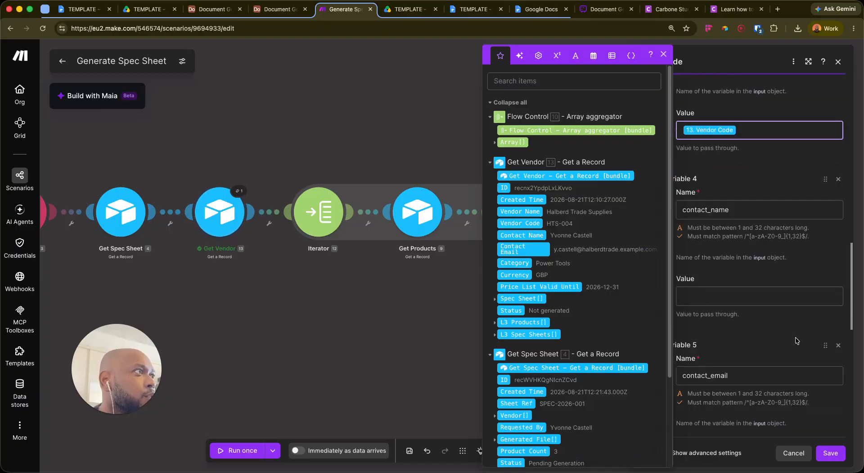
{"action": "left_click", "coordinate": [735, 301]}
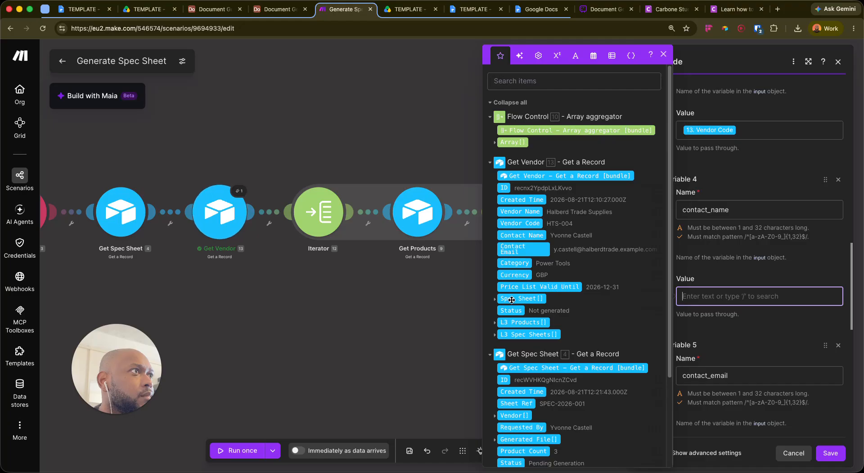
{"action": "left_click", "coordinate": [522, 235]}
Map Contact Email and Currency into contact_email and currency, leaving valid_until unmapped
{"action": "scroll", "coordinate": [735, 364], "scroll_direction": "down", "scroll_amount": 4}
{"action": "left_click", "coordinate": [710, 268]}
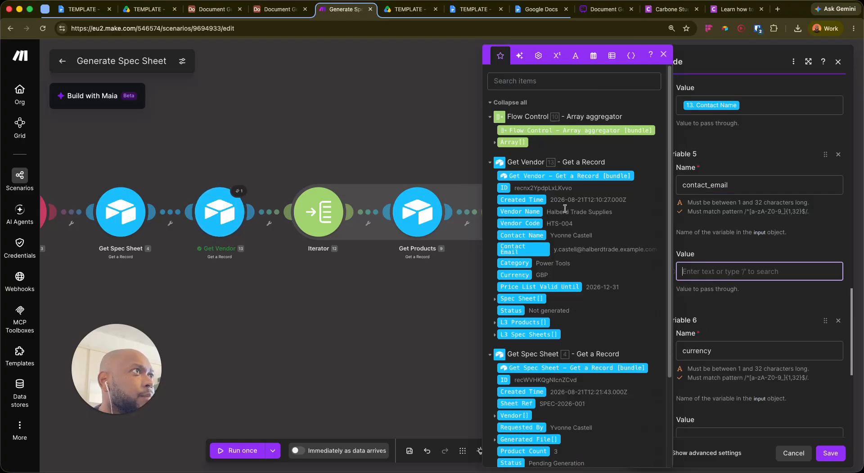
{"action": "left_click", "coordinate": [540, 245]}
{"action": "scroll", "coordinate": [741, 321], "scroll_direction": "down", "scroll_amount": 4}
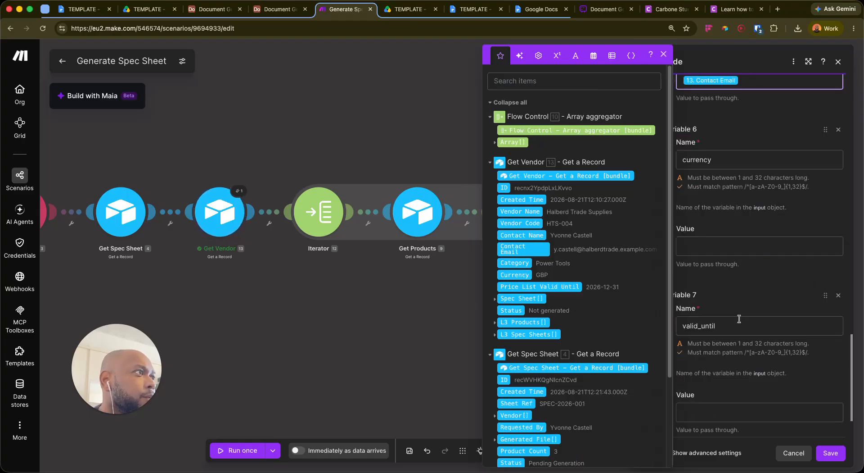
{"action": "left_click", "coordinate": [735, 250]}
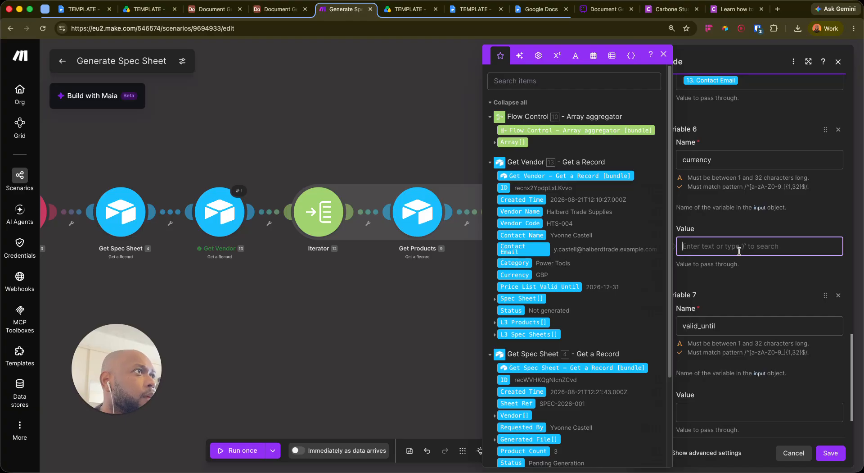
{"action": "type", "text": "/cur"}
{"action": "key", "text": "Return"}
{"action": "key", "text": "Tab"}
{"action": "key", "text": "Tab"}
{"action": "key", "text": "Tab"}
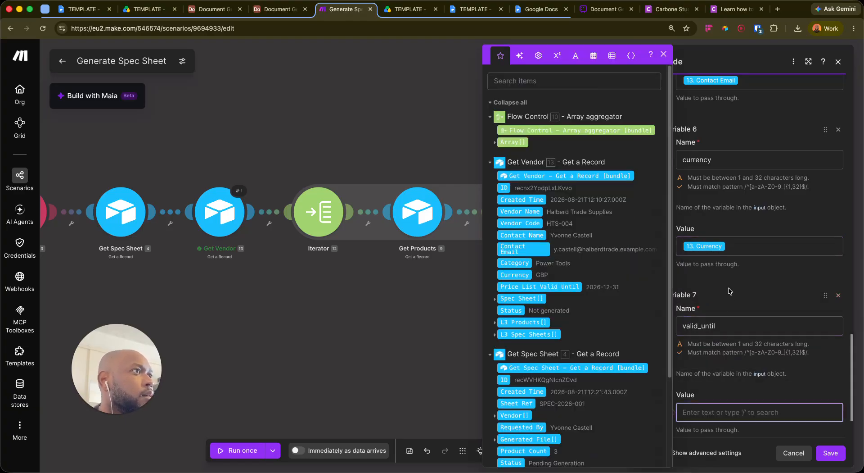
{"action": "scroll", "coordinate": [729, 291], "scroll_direction": "down", "scroll_amount": 2}
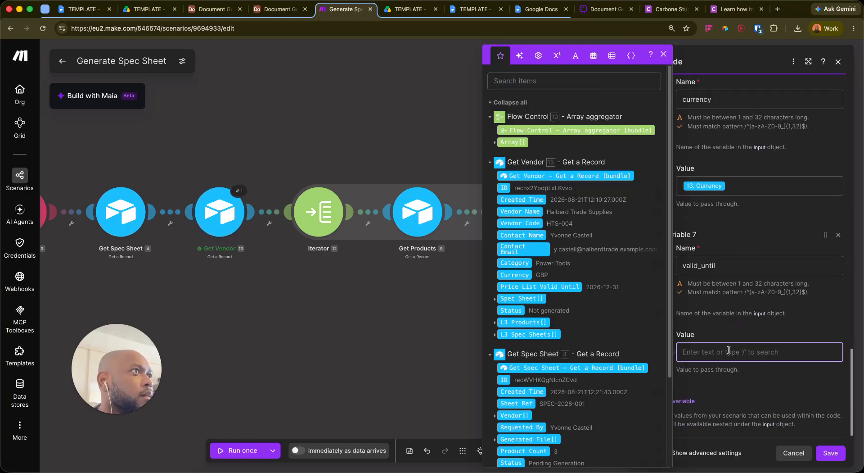
{"action": "type", "text": "/vali"}
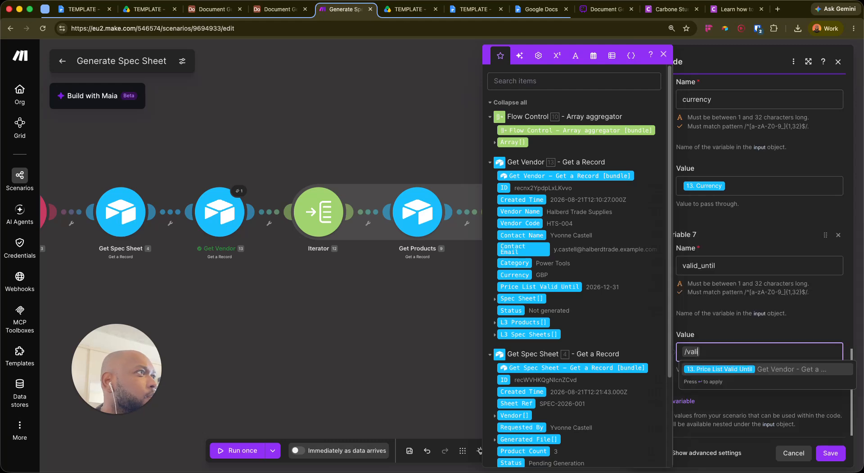
{"action": "key", "text": "Return"}
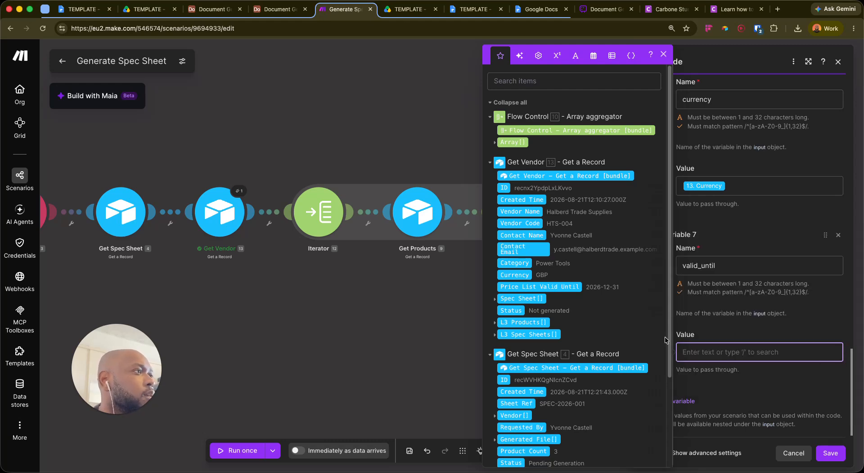
{"action": "scroll", "coordinate": [747, 301], "scroll_direction": "up", "scroll_amount": 8}
{"action": "scroll", "coordinate": [747, 297], "scroll_direction": "up", "scroll_amount": 10}
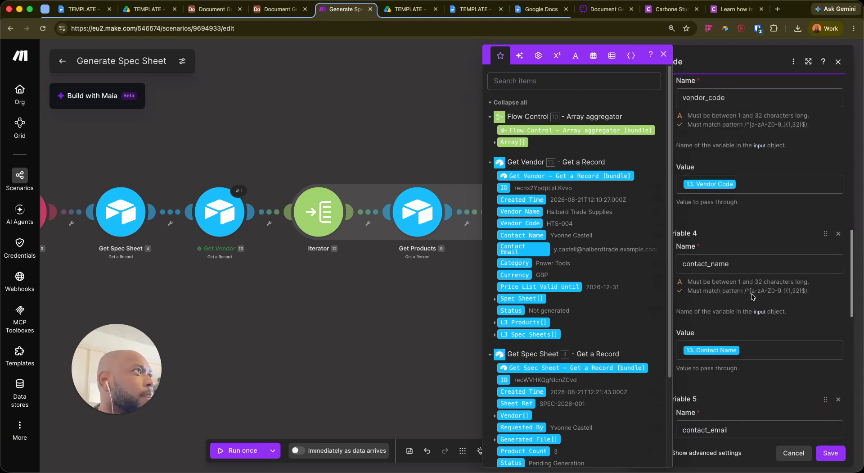
{"action": "left_click", "coordinate": [767, 272]}
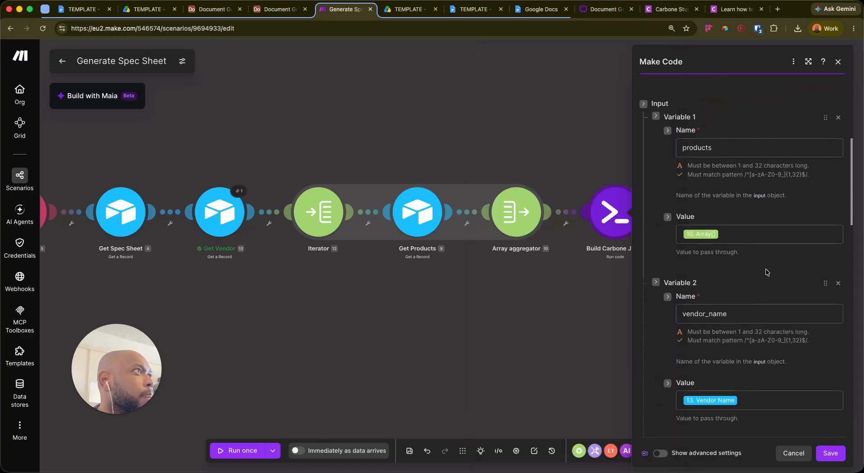
{"action": "scroll", "coordinate": [671, 198], "scroll_direction": "up", "scroll_amount": 7}
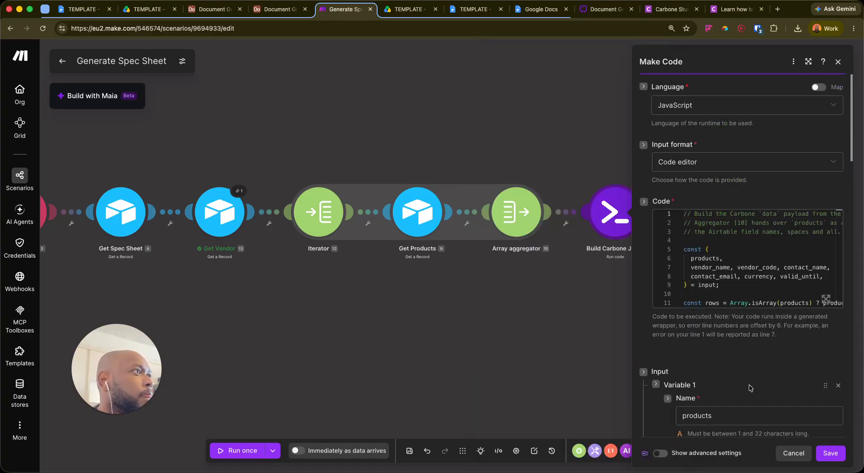
{"action": "scroll", "coordinate": [815, 457], "scroll_direction": "down", "scroll_amount": 6}
Save the code step's settings and the whole scenario
{"action": "left_click", "coordinate": [816, 454]}
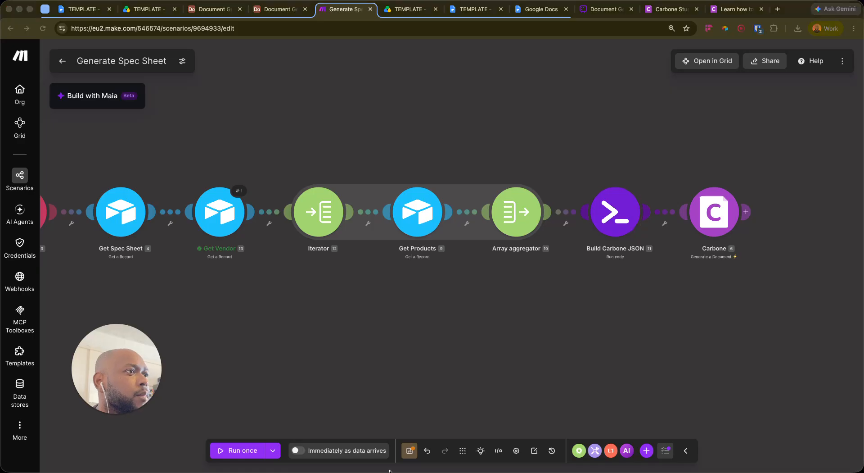
{"action": "left_click", "coordinate": [410, 450]}
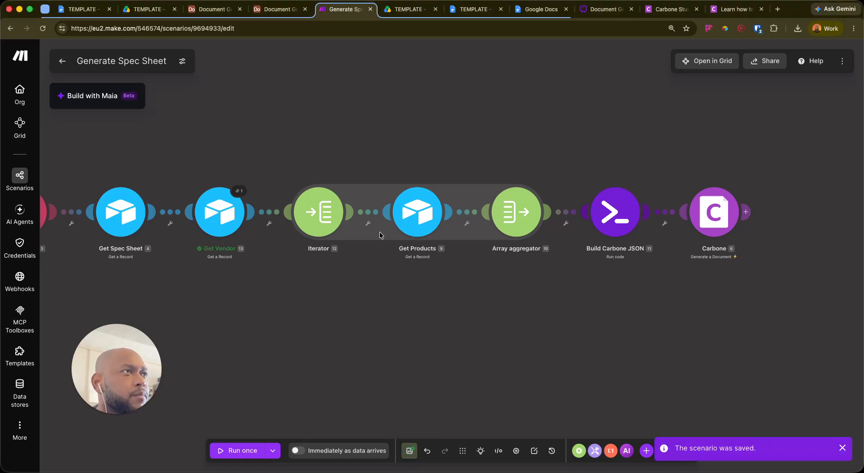
{"action": "left_click_drag", "start_coordinate": [265, 321], "coordinate": [345, 299]}
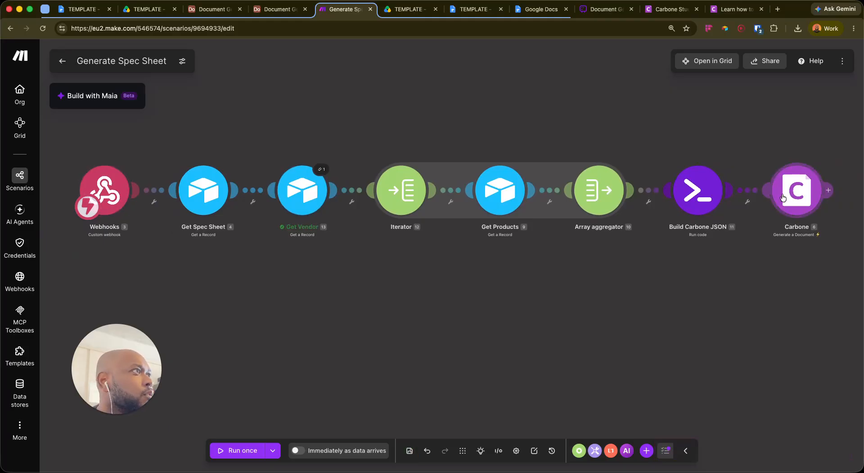
Unlink Carbone from Build Carbone JSON and start Run once waiting for data
{"action": "left_click_drag", "start_coordinate": [802, 194], "coordinate": [804, 103]}
{"action": "left_click", "coordinate": [747, 144]}
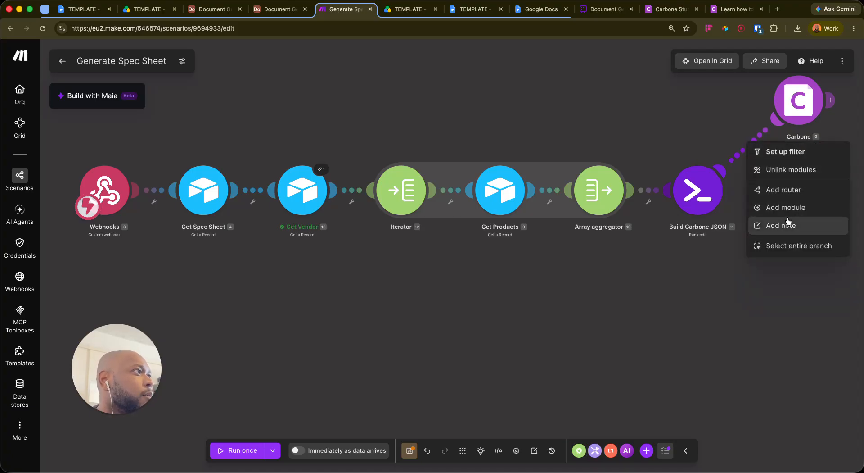
{"action": "left_click", "coordinate": [789, 170]}
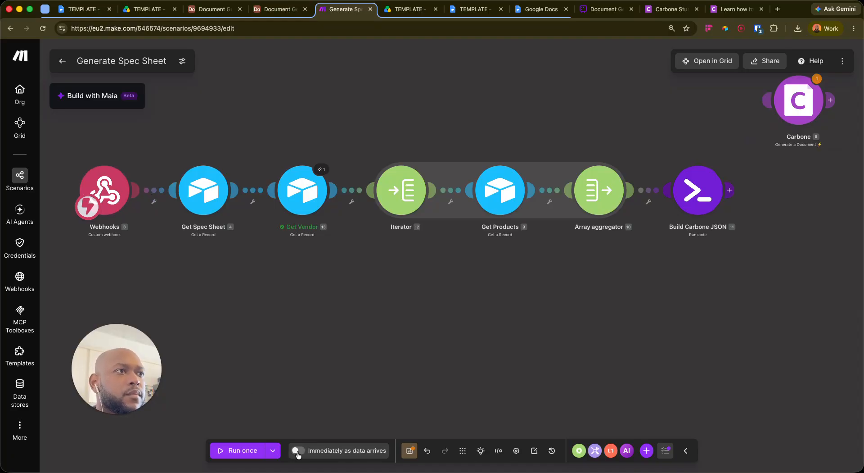
{"action": "left_click", "coordinate": [239, 451]}
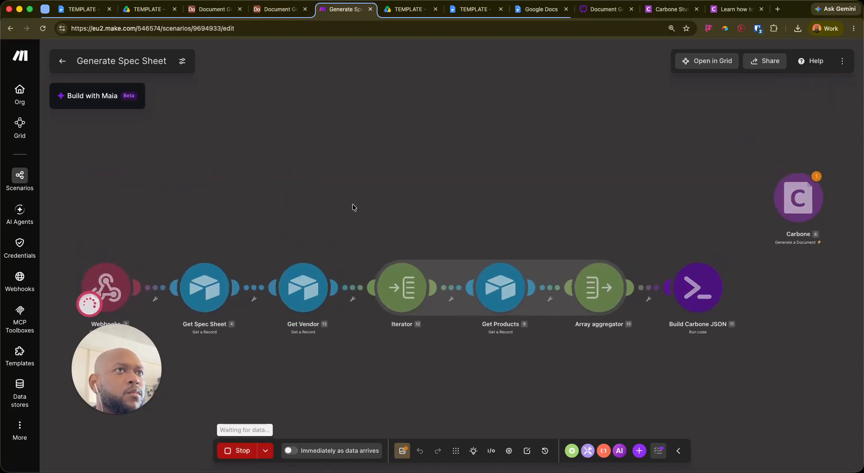
{"action": "left_click", "coordinate": [280, 9]}
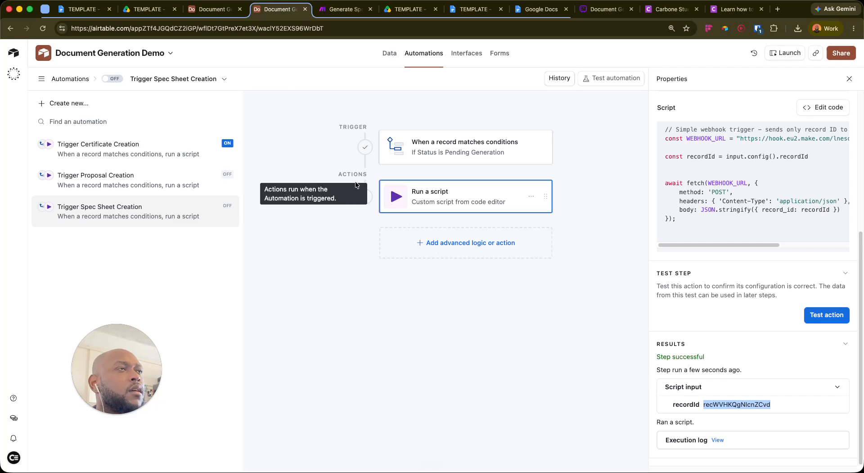
Start testing the automation with SPEC-2026-001 as the test record
{"action": "left_click", "coordinate": [151, 212]}
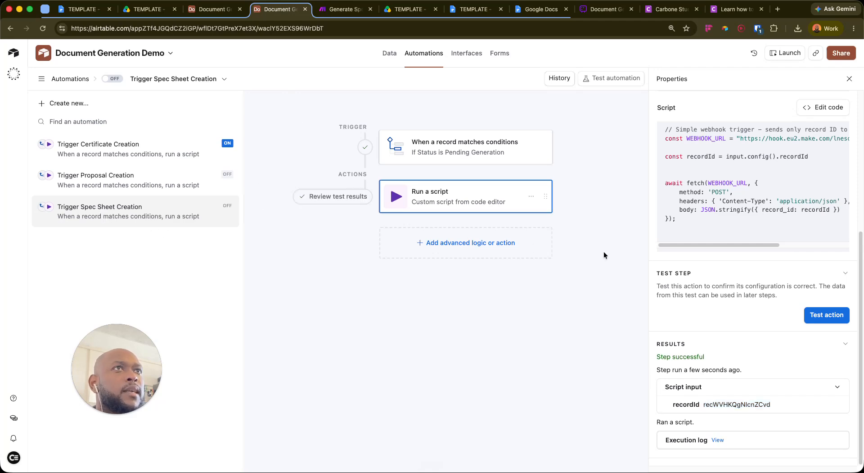
{"action": "scroll", "coordinate": [833, 182], "scroll_direction": "up", "scroll_amount": 5}
{"action": "left_click", "coordinate": [606, 81]}
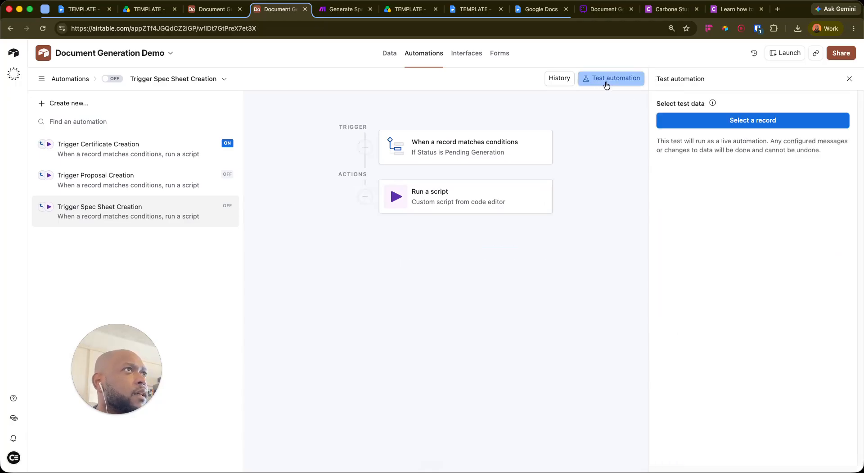
{"action": "left_click", "coordinate": [679, 131]}
{"action": "left_click", "coordinate": [446, 201]}
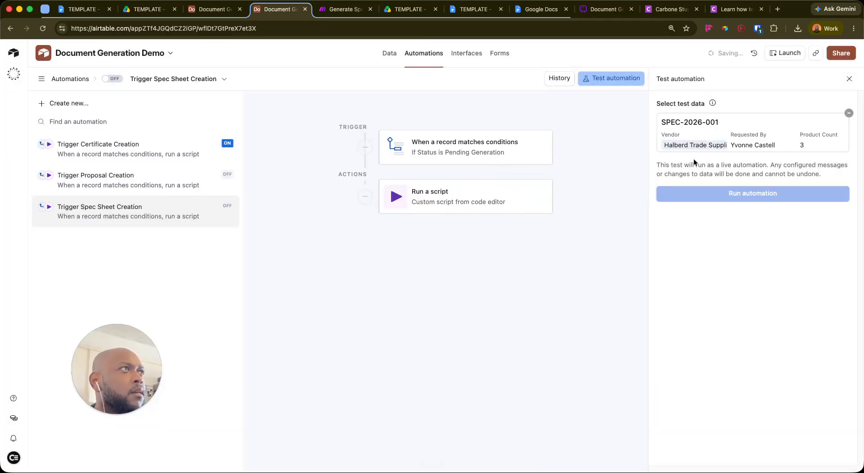
Check the Carbone docs, the Make scenario canvas and the vendor record, then return to automations
{"action": "left_click", "coordinate": [736, 9]}
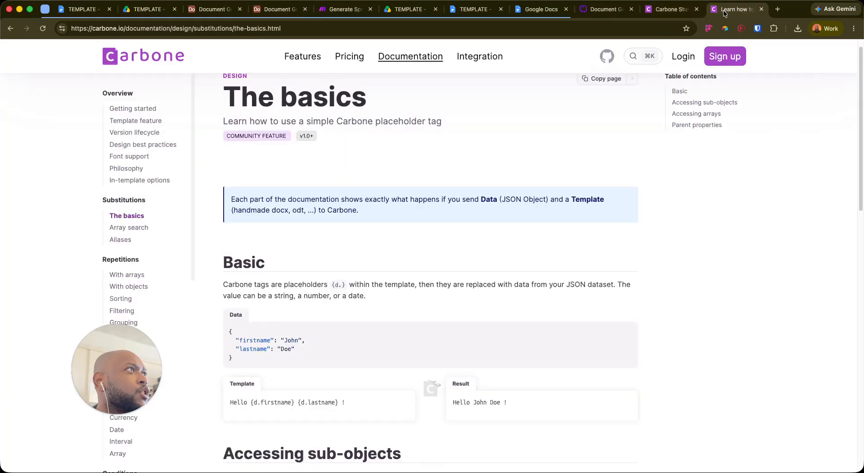
{"action": "left_click", "coordinate": [328, 11]}
{"action": "left_click_drag", "start_coordinate": [277, 220], "coordinate": [318, 141]}
{"action": "left_click_drag", "start_coordinate": [493, 121], "coordinate": [467, 121]}
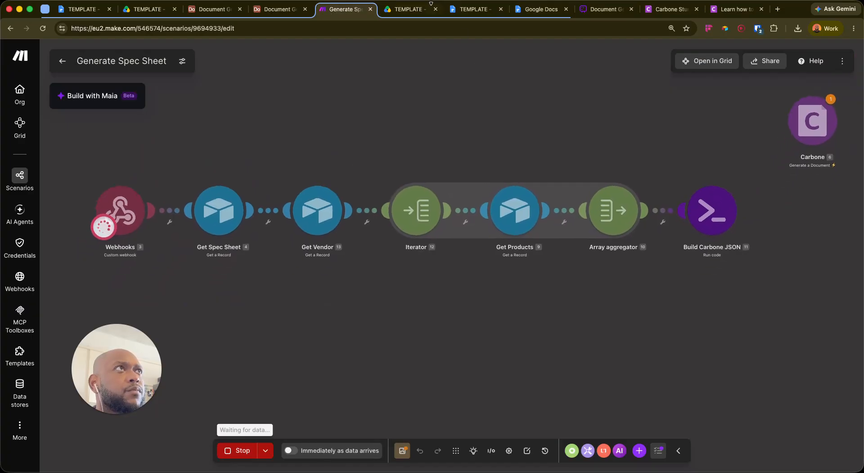
{"action": "left_click", "coordinate": [216, 11]}
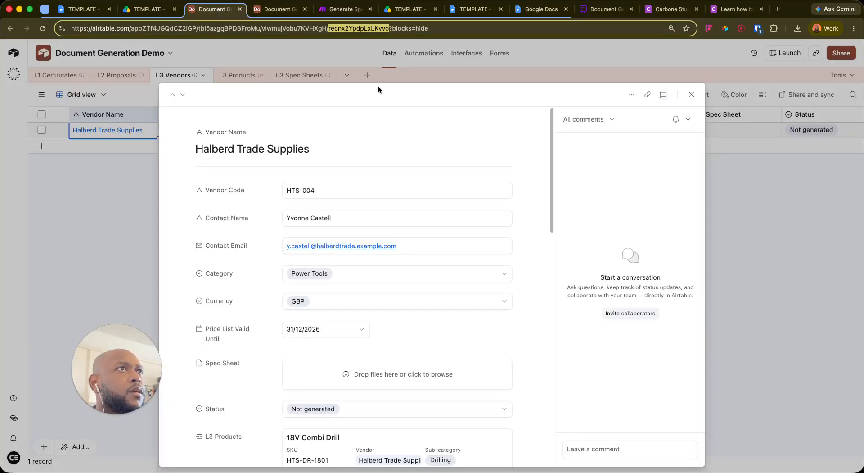
{"action": "left_click", "coordinate": [272, 11]}
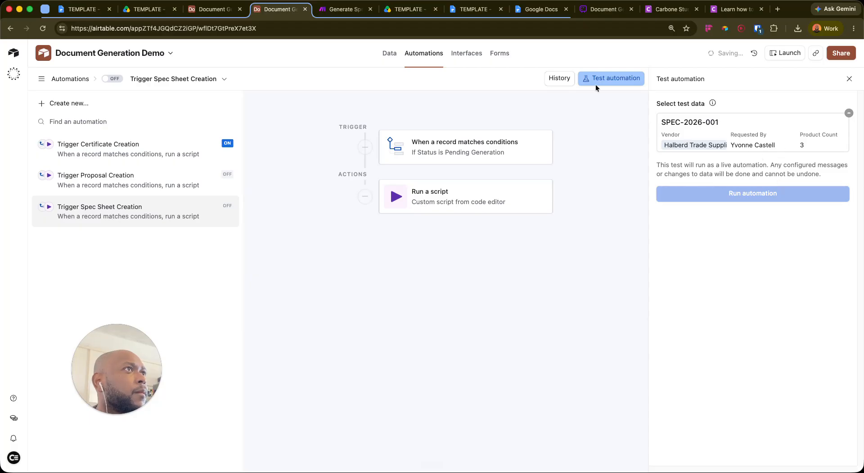
Re-select SPEC-2026-001 as the test record and close the test panel
{"action": "left_click", "coordinate": [849, 80]}
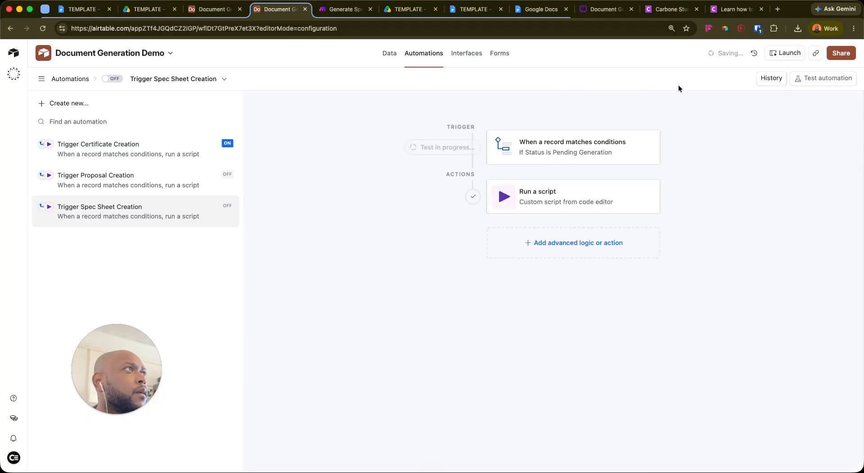
{"action": "left_click", "coordinate": [815, 79]}
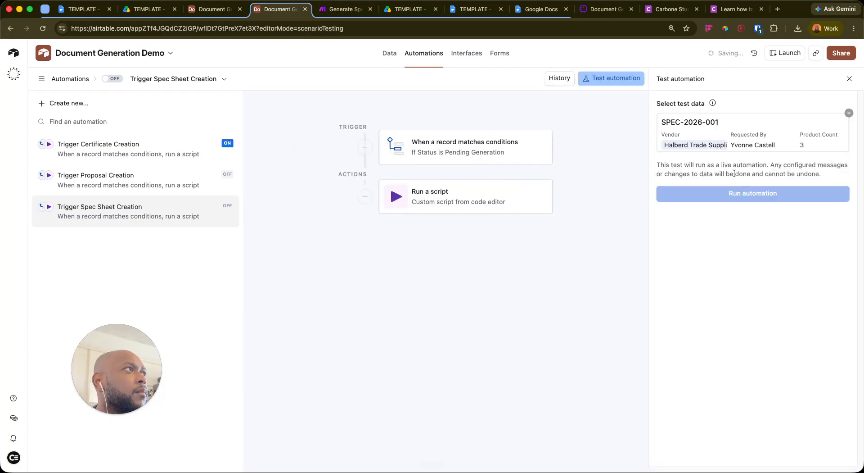
{"action": "left_click", "coordinate": [849, 114]}
{"action": "left_click", "coordinate": [720, 119]}
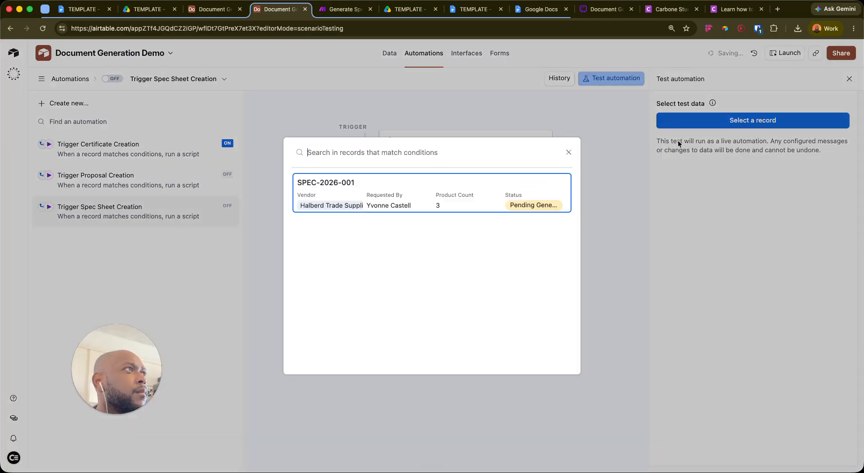
{"action": "left_click", "coordinate": [416, 193]}
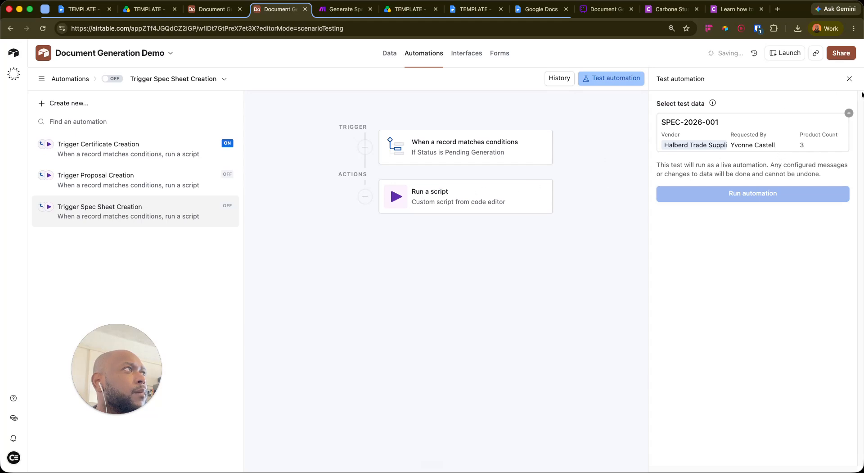
{"action": "left_click", "coordinate": [850, 79]}
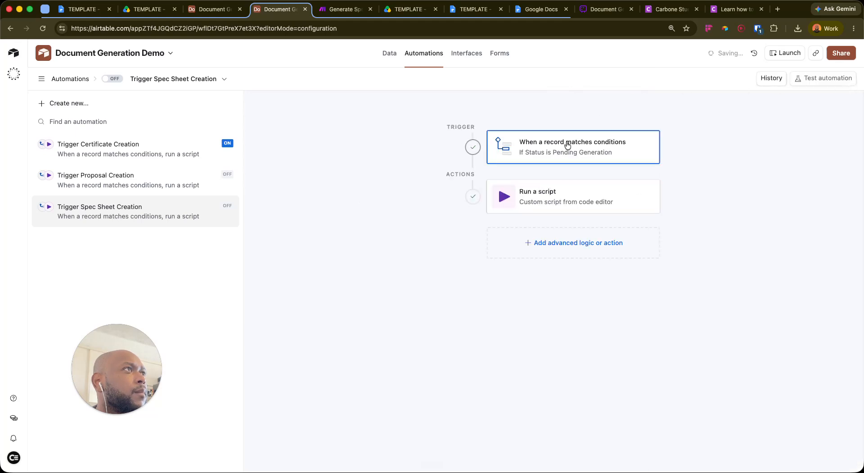
Choose SPEC-2026-001 as the trigger's test record
{"action": "scroll", "coordinate": [771, 282], "scroll_direction": "down", "scroll_amount": 5}
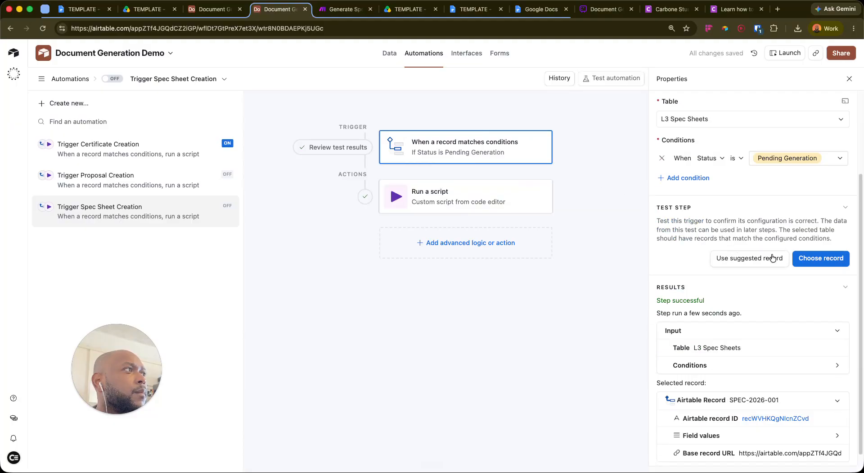
{"action": "left_click", "coordinate": [808, 252]}
{"action": "left_click", "coordinate": [428, 198]}
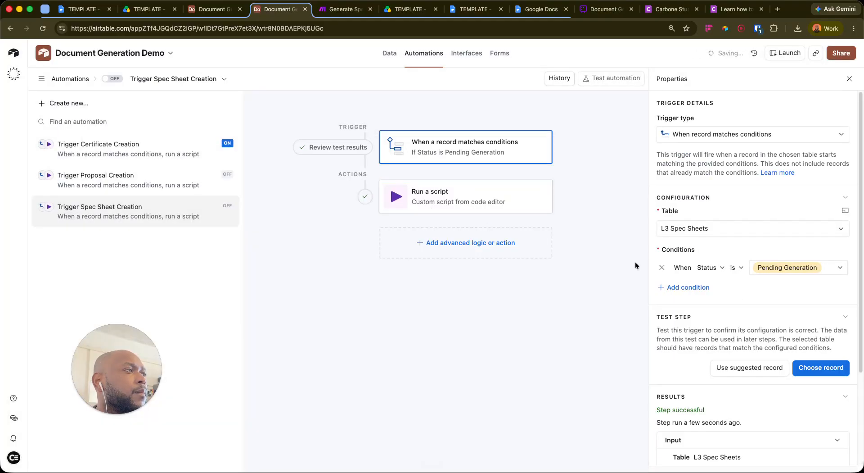
Successfully test the Run a script action with that record, then view the Make scenario
{"action": "scroll", "coordinate": [789, 311], "scroll_direction": "down", "scroll_amount": 5}
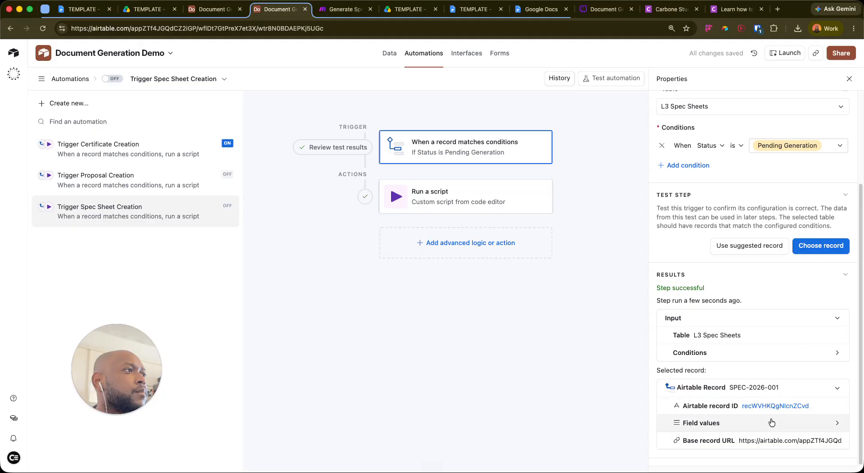
{"action": "left_click", "coordinate": [463, 203]}
{"action": "scroll", "coordinate": [834, 371], "scroll_direction": "down", "scroll_amount": 5}
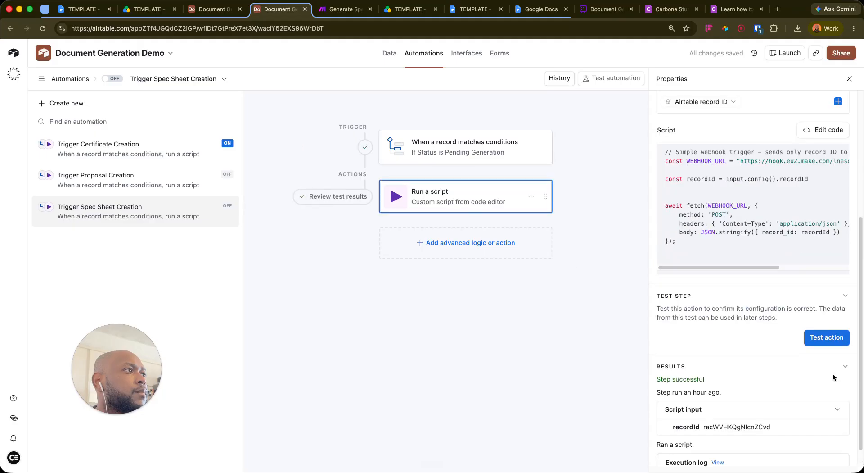
{"action": "left_click", "coordinate": [829, 337]}
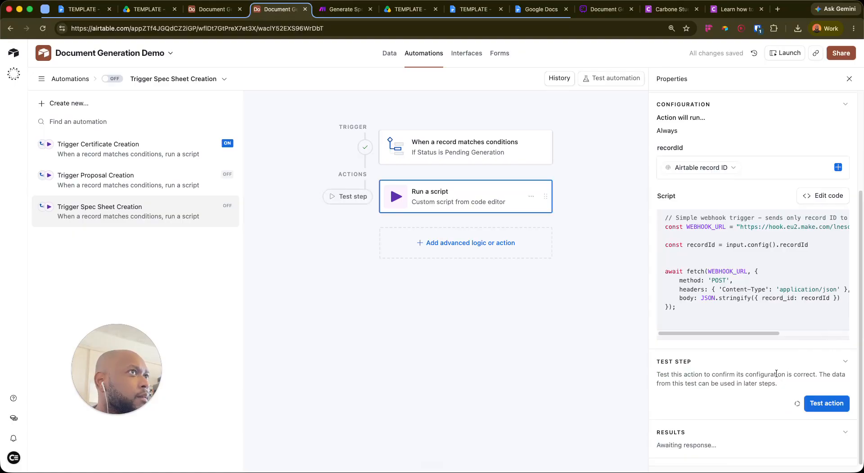
{"action": "scroll", "coordinate": [784, 375], "scroll_direction": "down", "scroll_amount": 5}
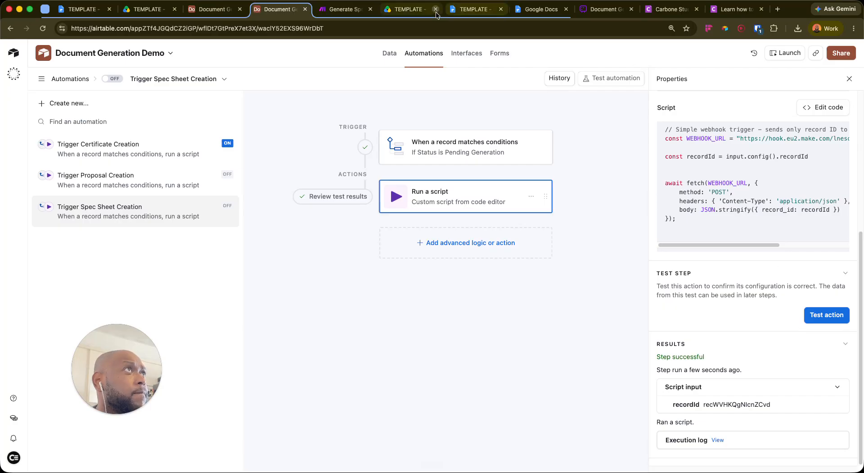
{"action": "left_click", "coordinate": [321, 14]}
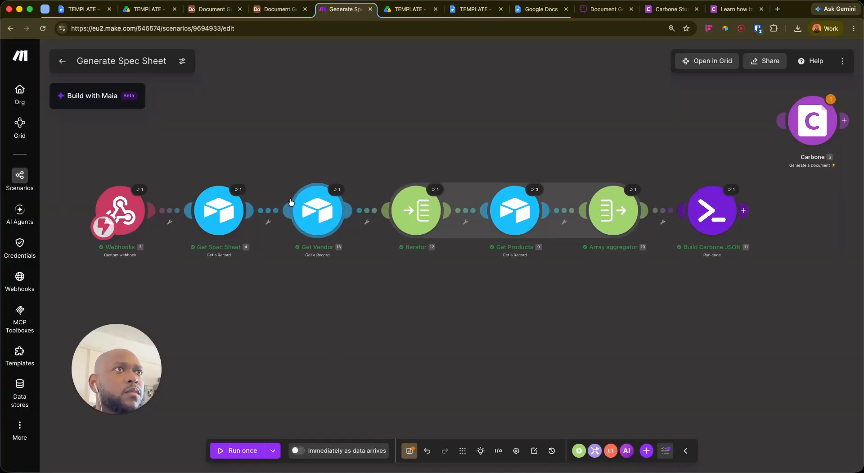
Open Build Carbone JSON's last run output and expand its Result and products array
{"action": "left_click_drag", "start_coordinate": [534, 272], "coordinate": [560, 255]}
{"action": "left_click_drag", "start_coordinate": [677, 284], "coordinate": [482, 304]}
{"action": "left_click", "coordinate": [559, 188]}
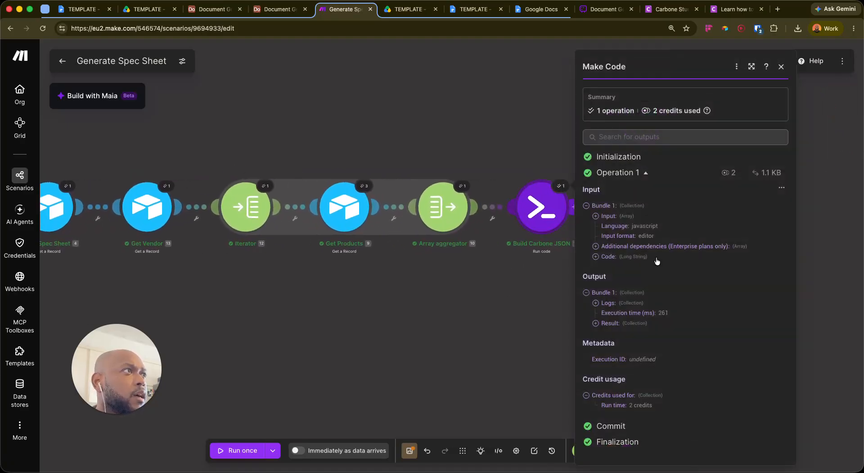
{"action": "left_click", "coordinate": [596, 323]}
{"action": "scroll", "coordinate": [665, 264], "scroll_direction": "down", "scroll_amount": 3}
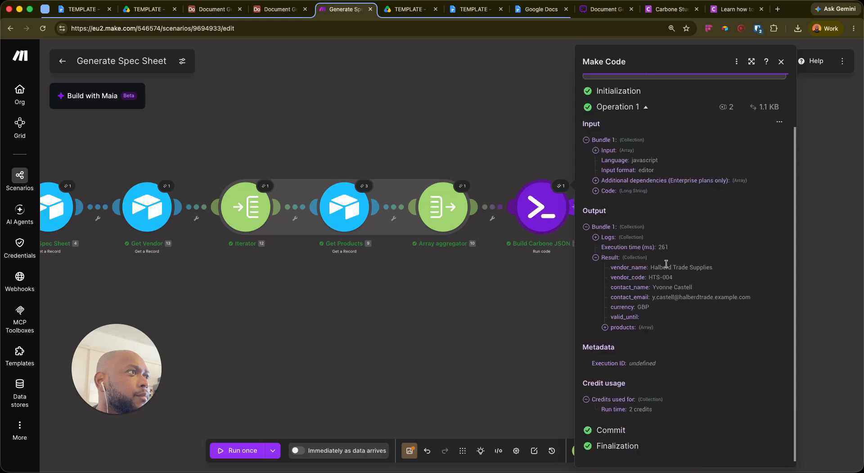
{"action": "left_click", "coordinate": [605, 327]}
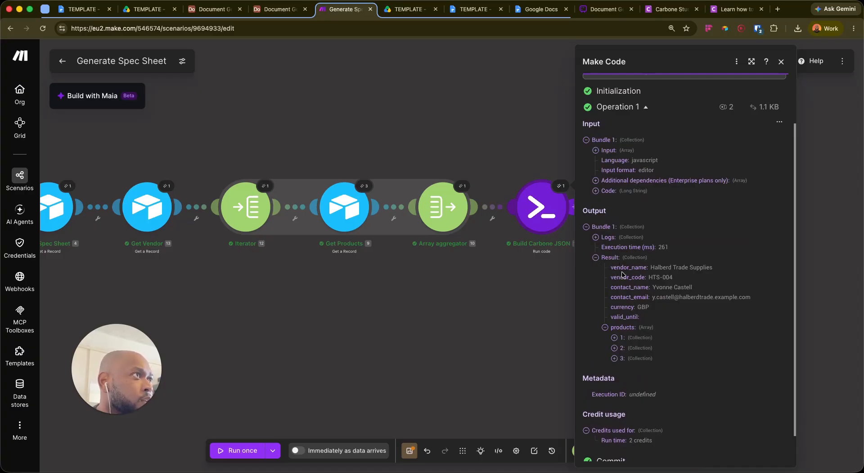
Review the fields of all three products, then move the Carbone module beside Build Carbone JSON
{"action": "scroll", "coordinate": [594, 311], "scroll_direction": "down", "scroll_amount": 2}
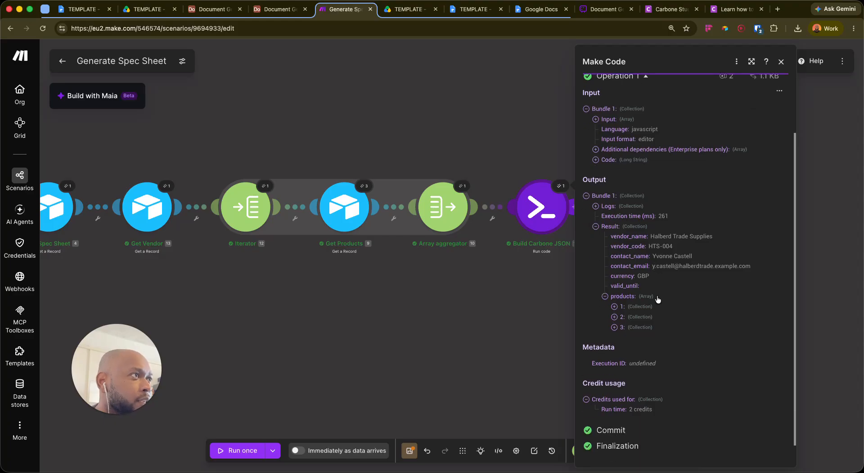
{"action": "left_click", "coordinate": [614, 306]}
{"action": "scroll", "coordinate": [631, 270], "scroll_direction": "down", "scroll_amount": 5}
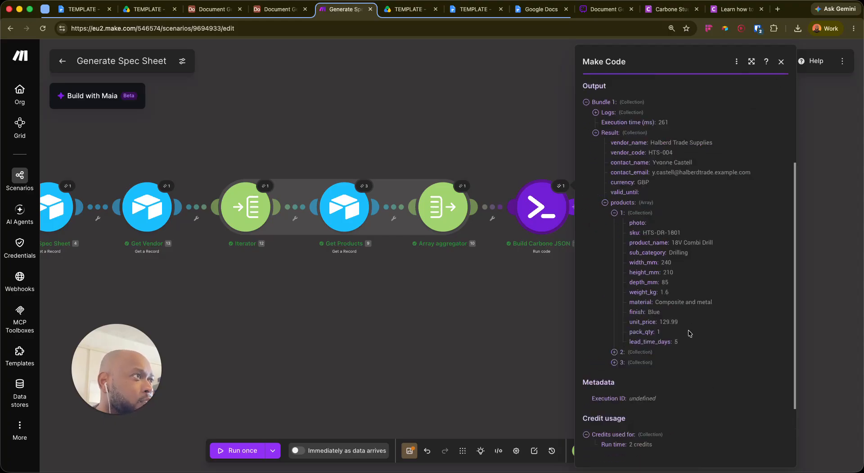
{"action": "left_click", "coordinate": [614, 317]}
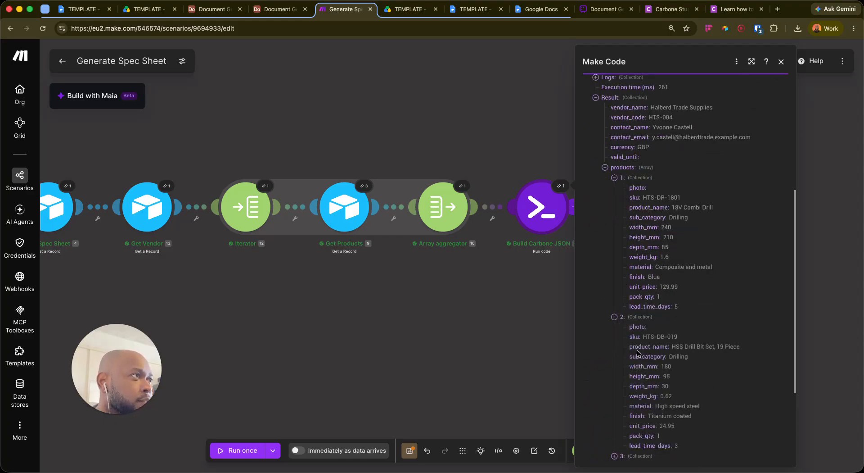
{"action": "scroll", "coordinate": [631, 363], "scroll_direction": "down", "scroll_amount": 4}
{"action": "left_click", "coordinate": [614, 351]}
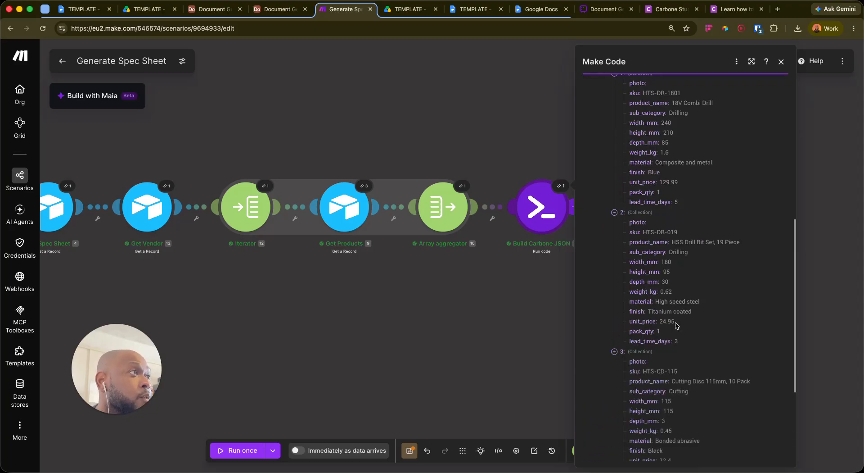
{"action": "scroll", "coordinate": [666, 333], "scroll_direction": "down", "scroll_amount": 5}
{"action": "scroll", "coordinate": [675, 266], "scroll_direction": "up", "scroll_amount": 5}
{"action": "scroll", "coordinate": [673, 251], "scroll_direction": "up", "scroll_amount": 3}
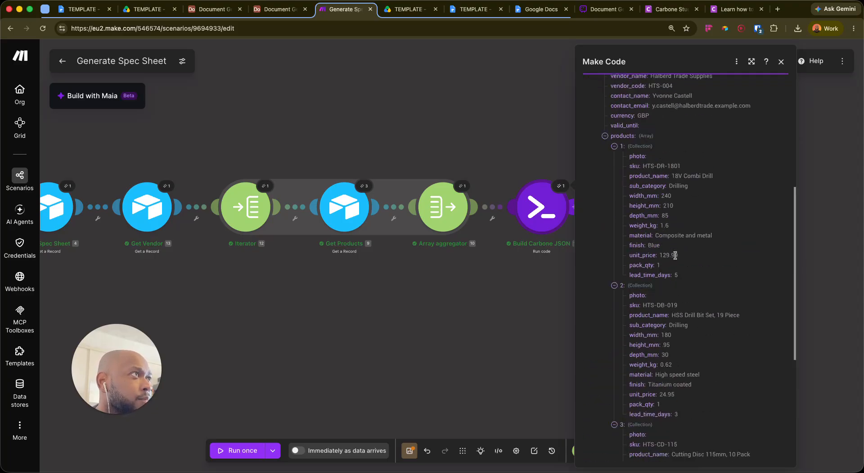
{"action": "left_click", "coordinate": [615, 152]}
{"action": "left_click", "coordinate": [605, 141]}
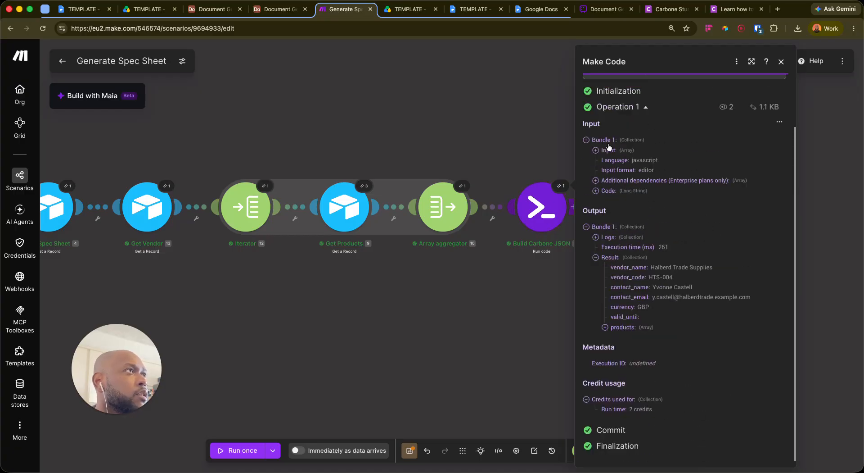
{"action": "left_click", "coordinate": [781, 61]}
{"action": "left_click_drag", "start_coordinate": [639, 126], "coordinate": [655, 194]}
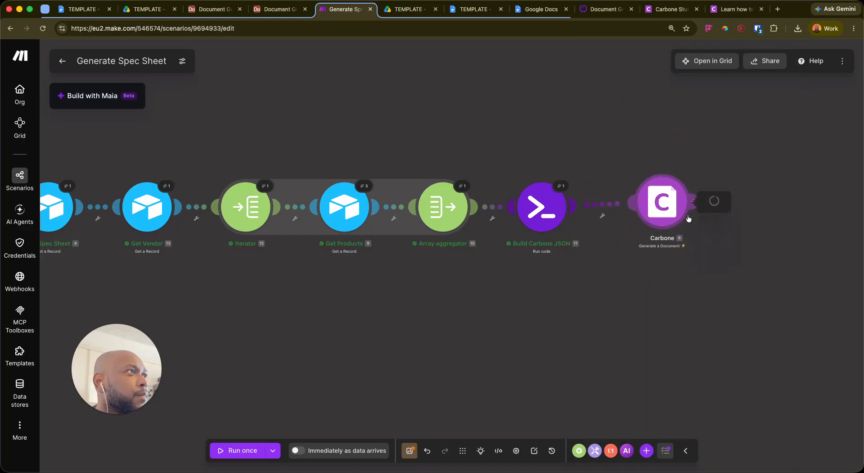
Set Carbone's template to Spec Sheet v1 and its Data-set to 11. Result, then save
{"action": "left_click", "coordinate": [655, 194]}
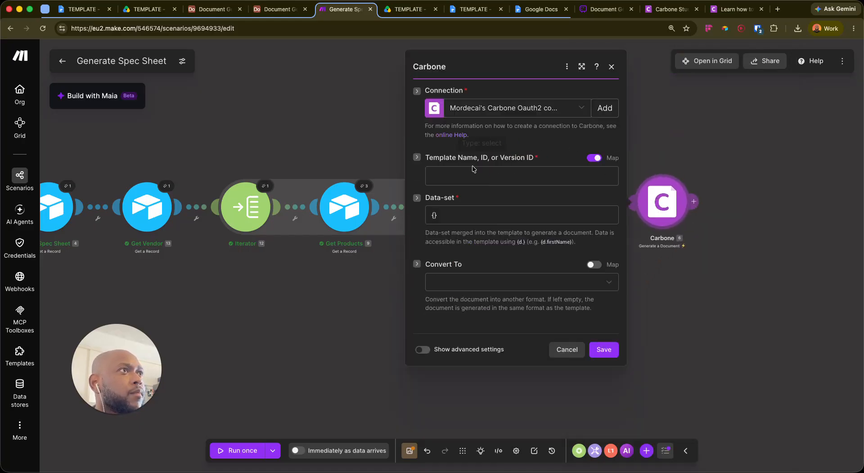
{"action": "left_click", "coordinate": [454, 178]}
{"action": "left_click", "coordinate": [594, 158]}
{"action": "left_click", "coordinate": [507, 180]}
{"action": "left_click", "coordinate": [507, 196]}
{"action": "left_click", "coordinate": [462, 215]}
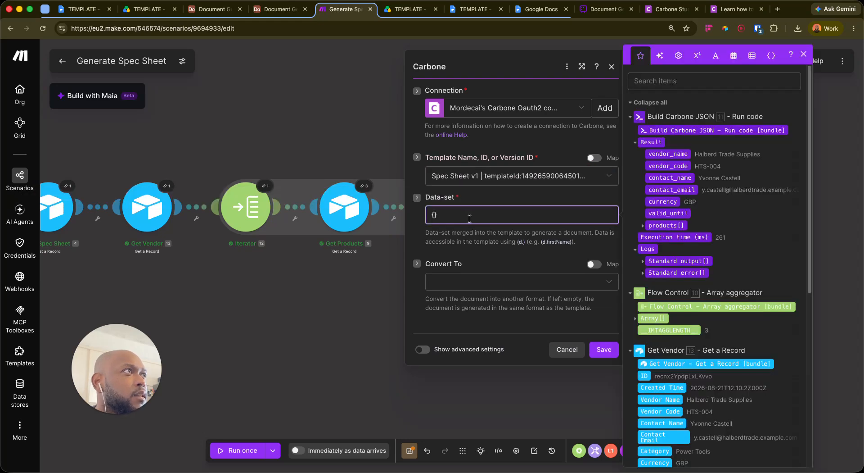
{"action": "key", "text": "BackSpace"}
{"action": "key", "text": "BackSpace"}
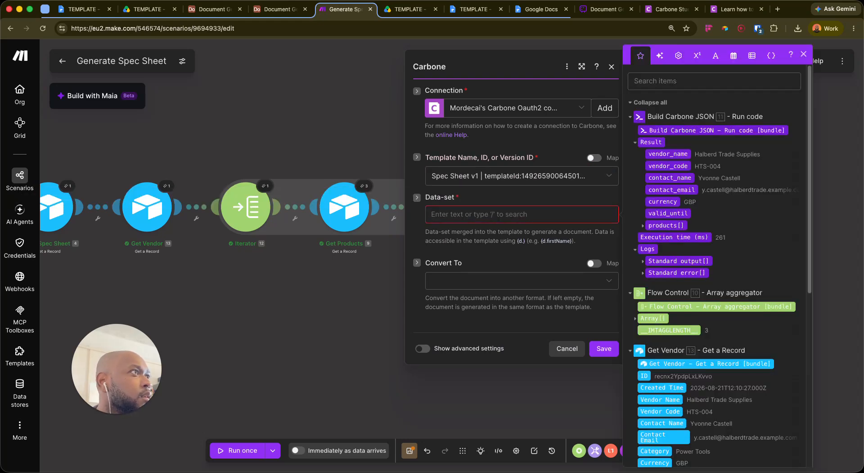
{"action": "left_click", "coordinate": [650, 140]}
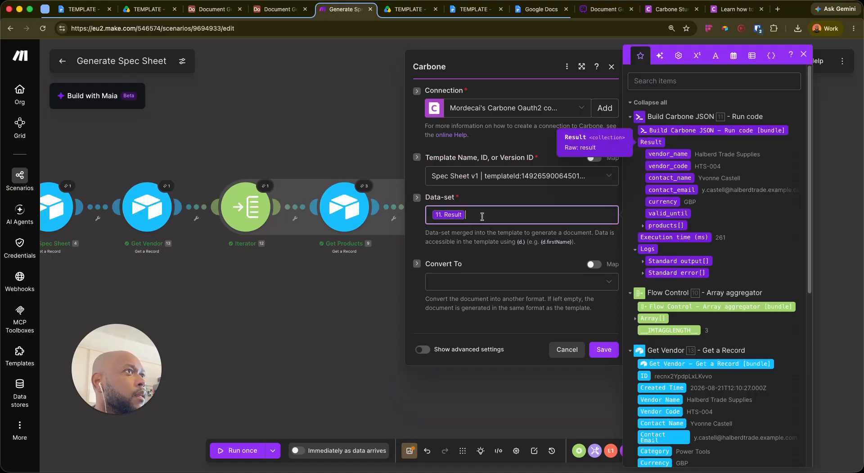
{"action": "left_click", "coordinate": [485, 243]}
{"action": "left_click", "coordinate": [482, 216]}
{"action": "left_click", "coordinate": [604, 349]}
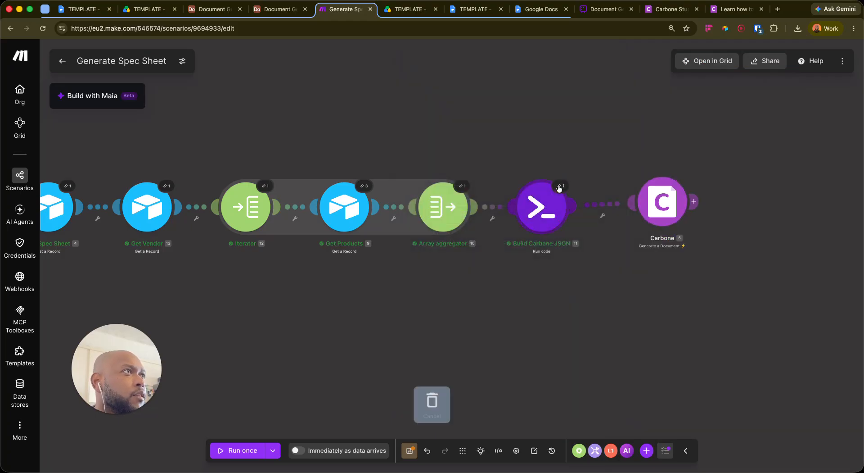
View the raw JSON of Build Carbone JSON's output bundle, then close the output details
{"action": "left_click", "coordinate": [558, 187]}
{"action": "left_click", "coordinate": [782, 189]}
{"action": "left_click", "coordinate": [747, 223]}
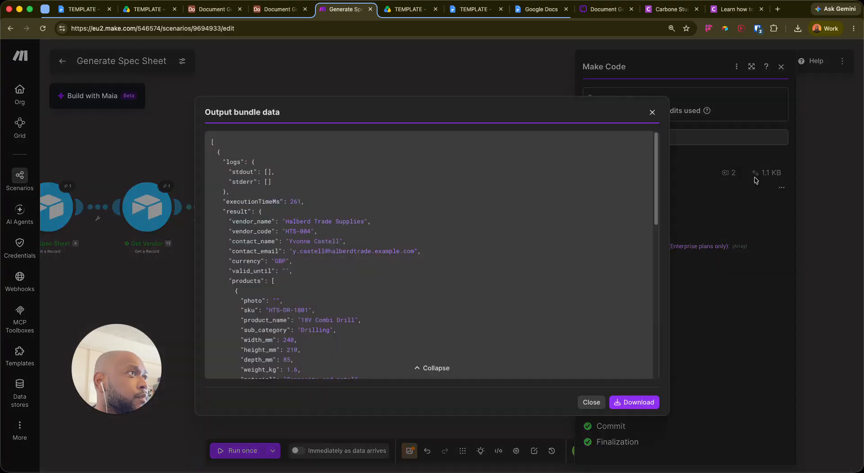
{"action": "scroll", "coordinate": [311, 250], "scroll_direction": "down", "scroll_amount": 3}
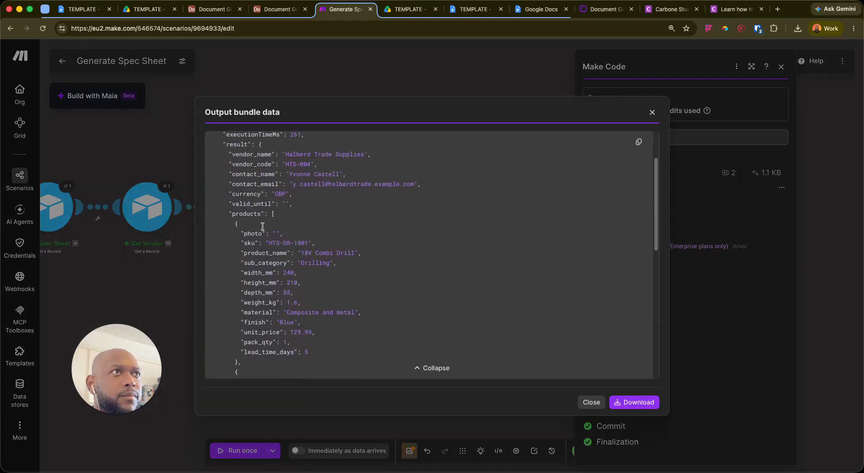
{"action": "scroll", "coordinate": [275, 224], "scroll_direction": "up", "scroll_amount": 1}
{"action": "left_click_drag", "start_coordinate": [257, 176], "coordinate": [298, 306]}
{"action": "scroll", "coordinate": [444, 296], "scroll_direction": "down", "scroll_amount": 5}
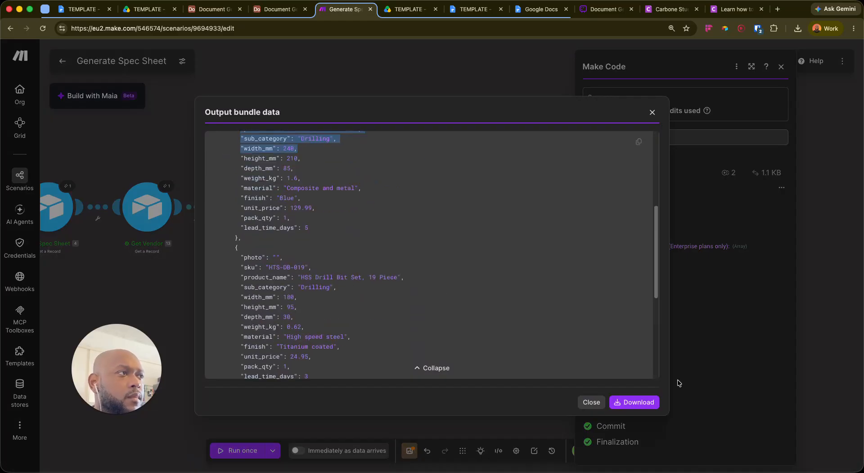
{"action": "left_click", "coordinate": [652, 112]}
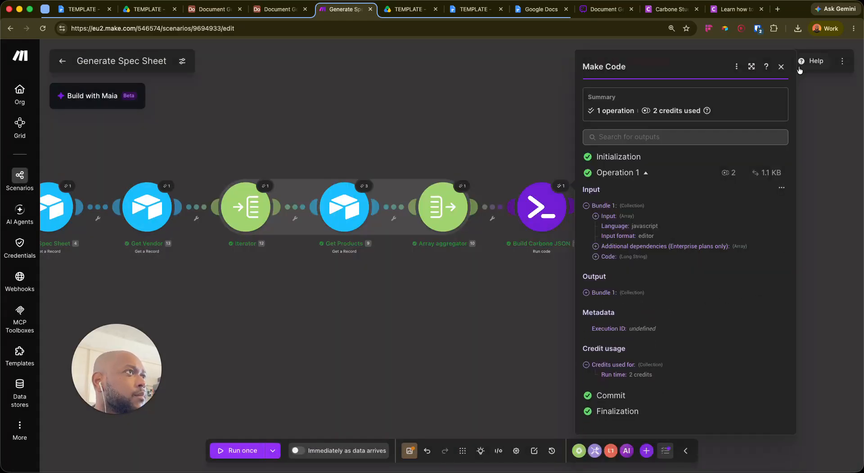
{"action": "left_click", "coordinate": [782, 66]}
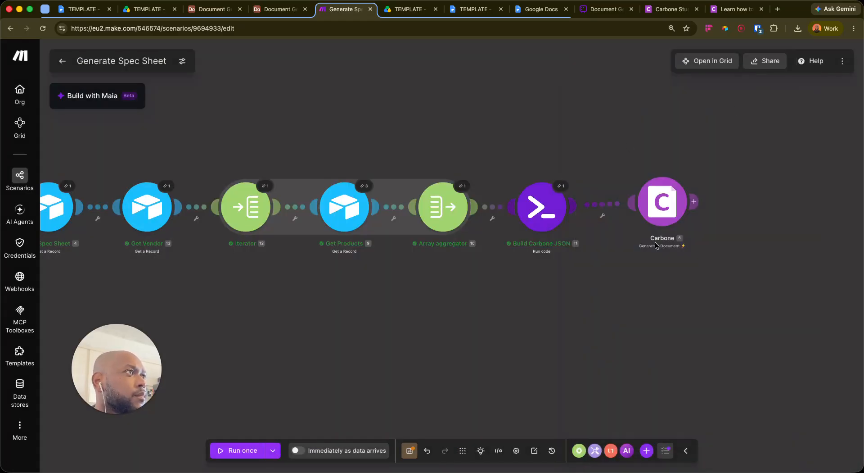
Reconfirm the Carbone module settings and save the Generate Spec Sheet scenario
{"action": "left_click", "coordinate": [659, 220]}
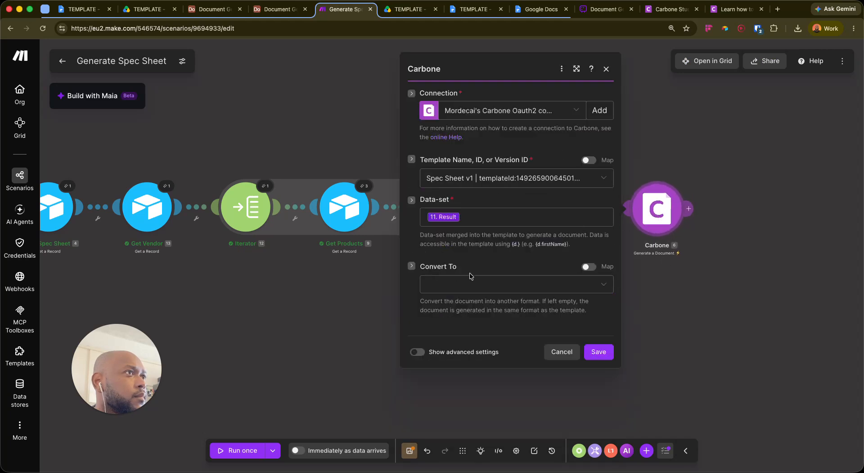
{"action": "left_click", "coordinate": [599, 352]}
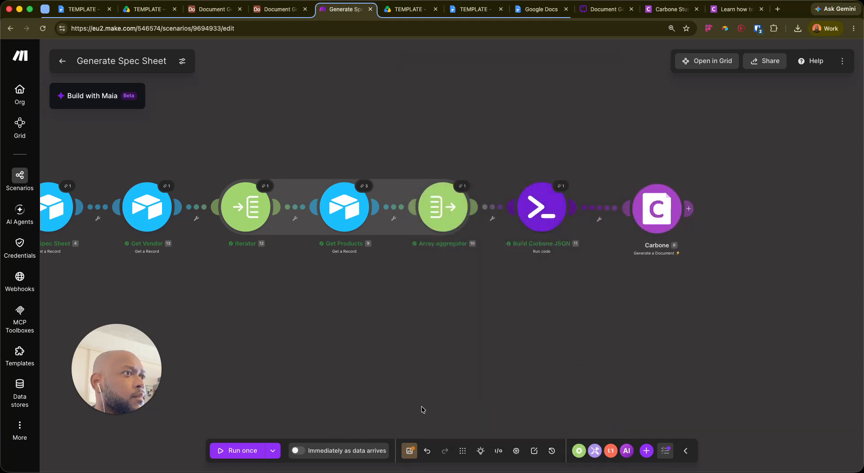
{"action": "left_click", "coordinate": [409, 450]}
{"action": "left_click_drag", "start_coordinate": [430, 314], "coordinate": [541, 301]}
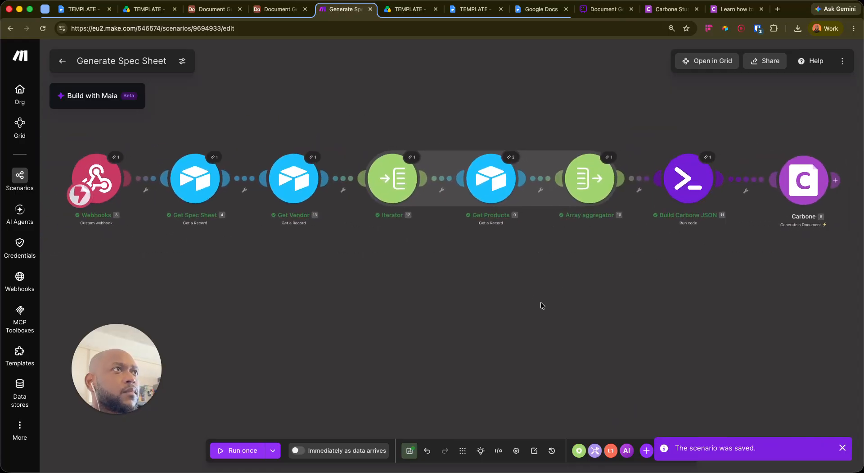
Rerun the scenario with previous data and read Carbone's invalid JSON string error
{"action": "left_click", "coordinate": [272, 450]}
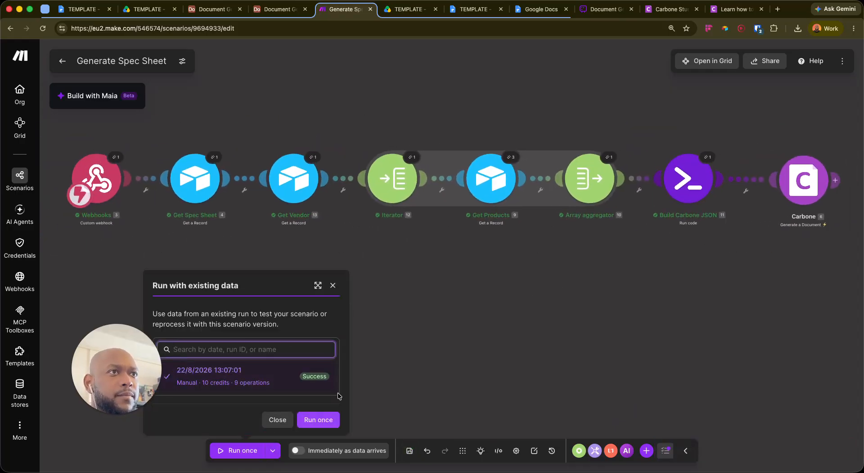
{"action": "left_click", "coordinate": [332, 419]}
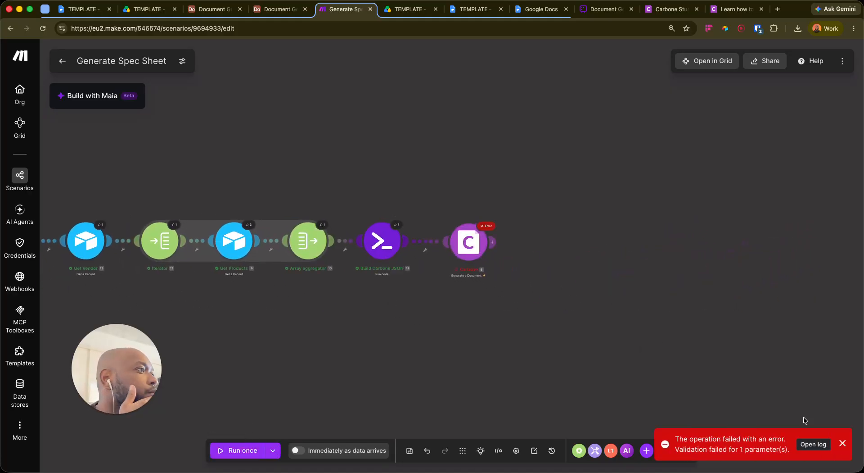
{"action": "left_click", "coordinate": [465, 243]}
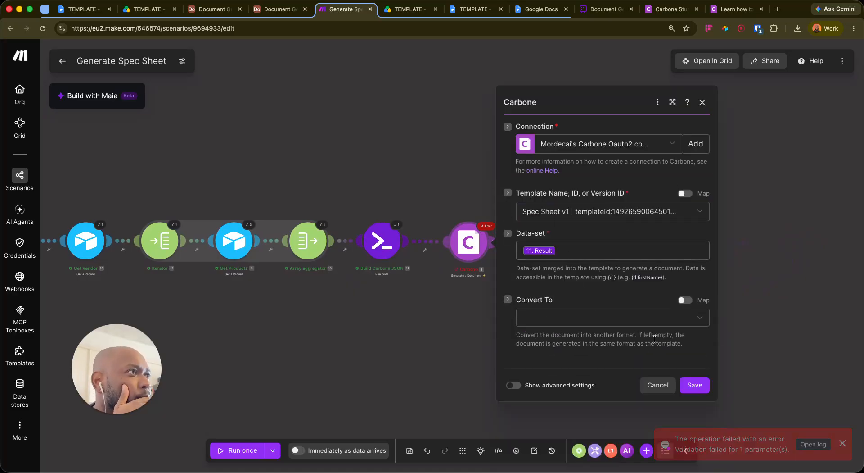
{"action": "left_click", "coordinate": [489, 231]}
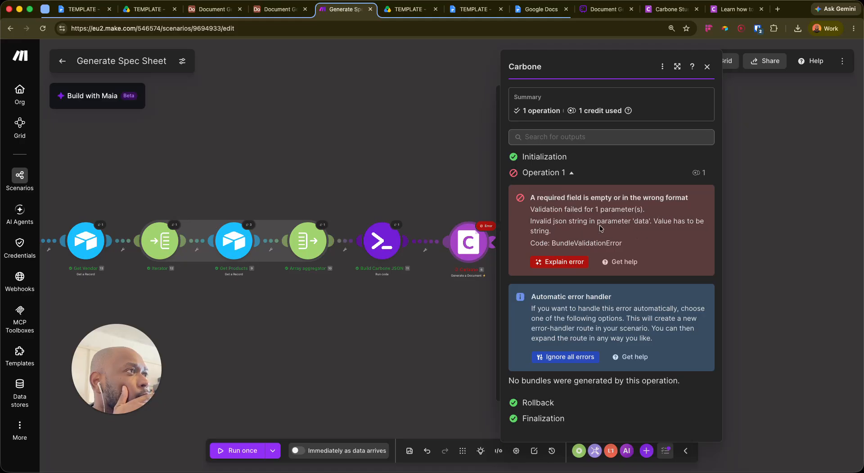
{"action": "left_click", "coordinate": [491, 228]}
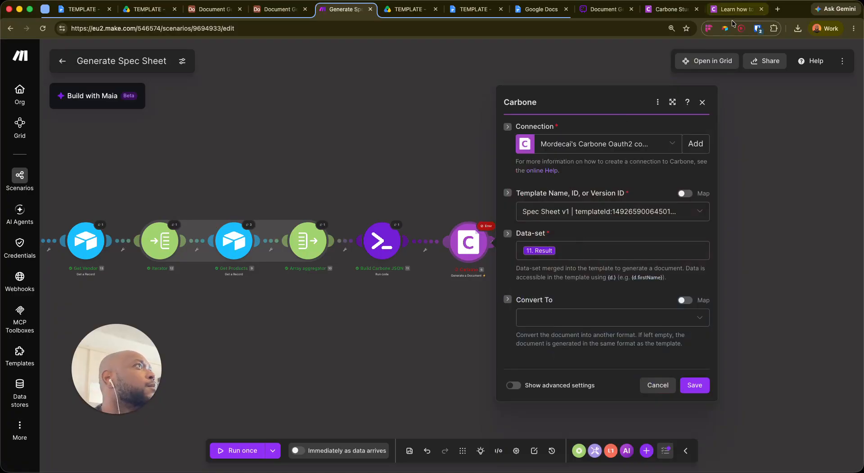
In Carbone Studio, inspect the Spec Sheet v1 sample data and copy the template's version ID
{"action": "left_click", "coordinate": [670, 9]}
{"action": "left_click", "coordinate": [103, 233]}
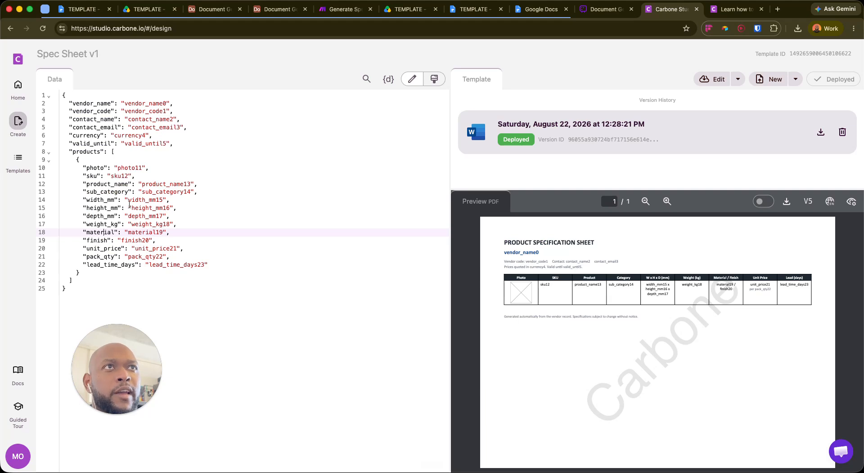
{"action": "left_click", "coordinate": [165, 208]}
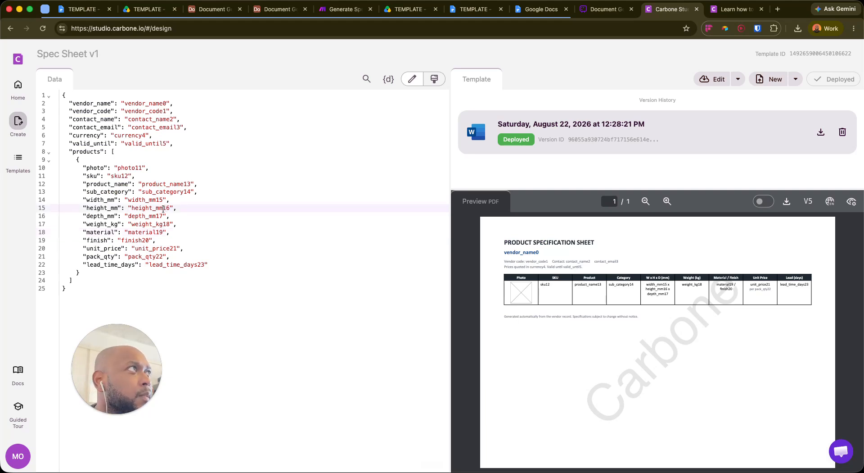
{"action": "left_click", "coordinate": [737, 80]}
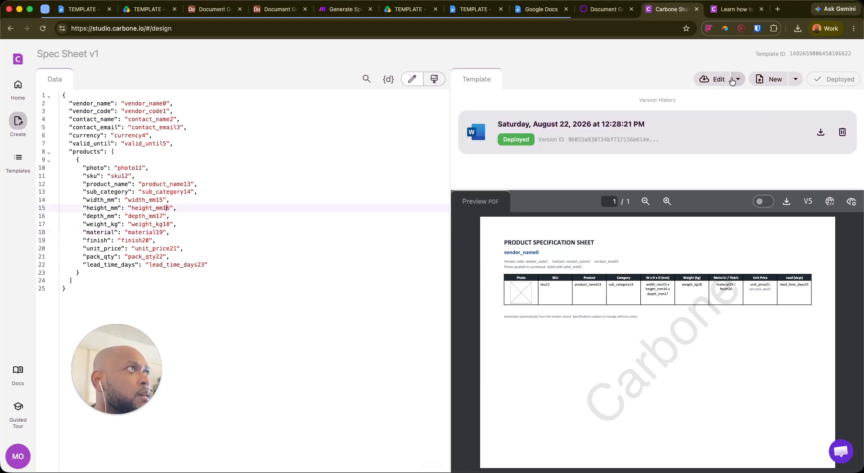
{"action": "left_click", "coordinate": [658, 68]}
{"action": "left_click", "coordinate": [595, 141]}
Try editing the template locally, cancel the save, and inspect the product_name and material values
{"action": "left_click", "coordinate": [207, 168]}
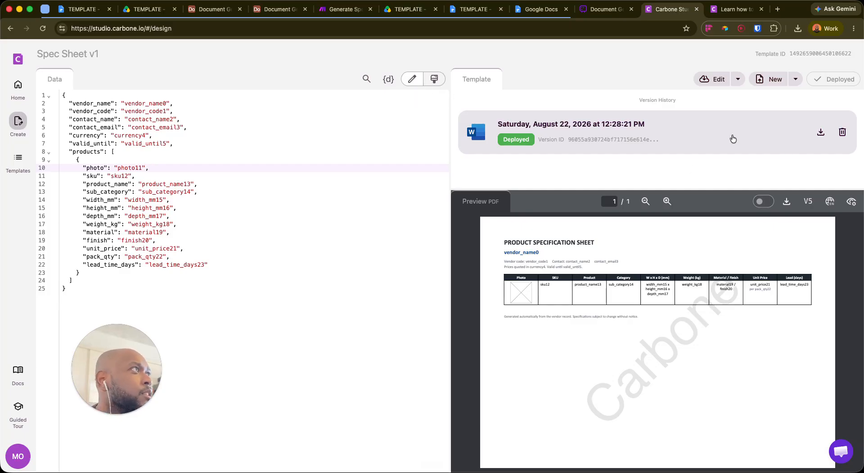
{"action": "left_click", "coordinate": [708, 84]}
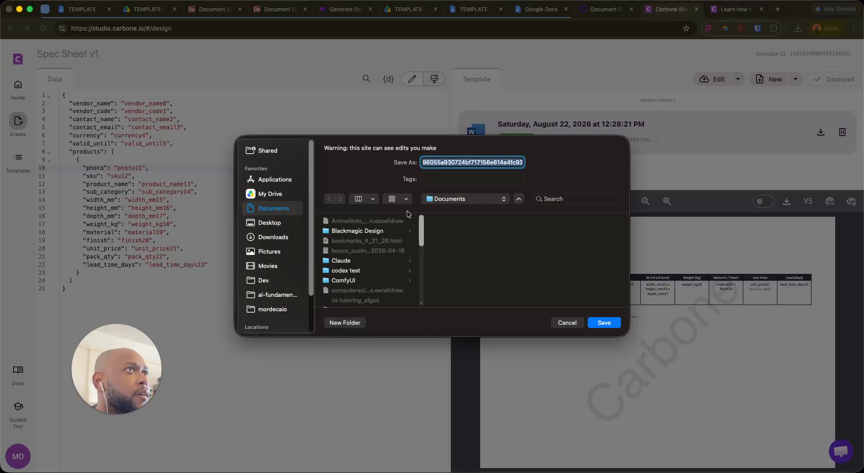
{"action": "left_click", "coordinate": [569, 323]}
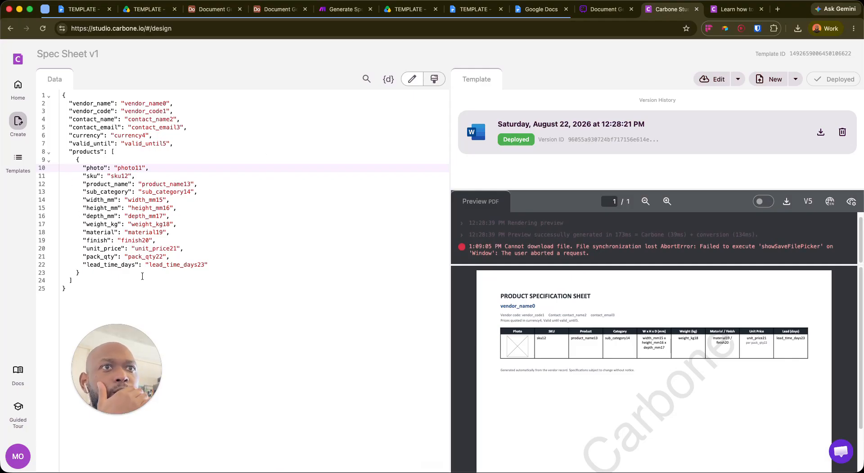
{"action": "left_click_drag", "start_coordinate": [143, 184], "coordinate": [188, 182]}
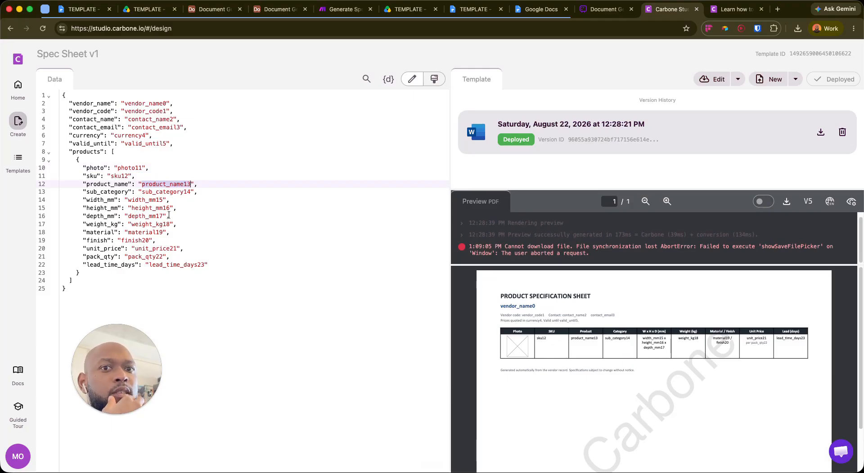
{"action": "scroll", "coordinate": [540, 296], "scroll_direction": "down", "scroll_amount": 2}
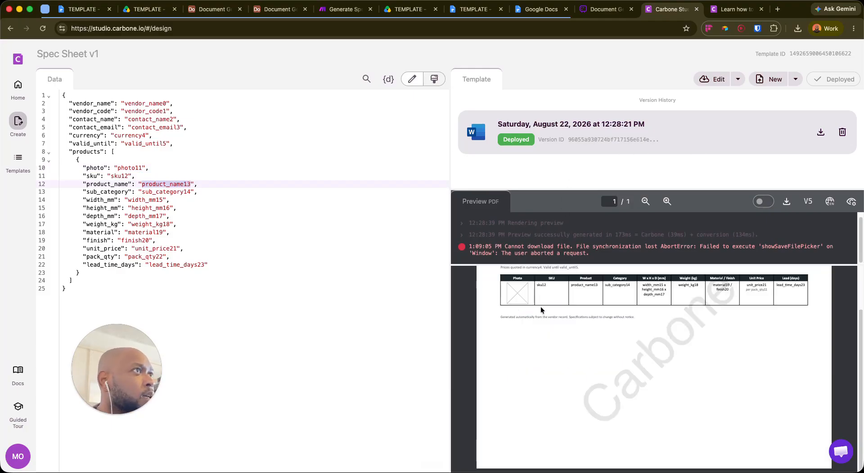
{"action": "scroll", "coordinate": [655, 342], "scroll_direction": "up", "scroll_amount": 2}
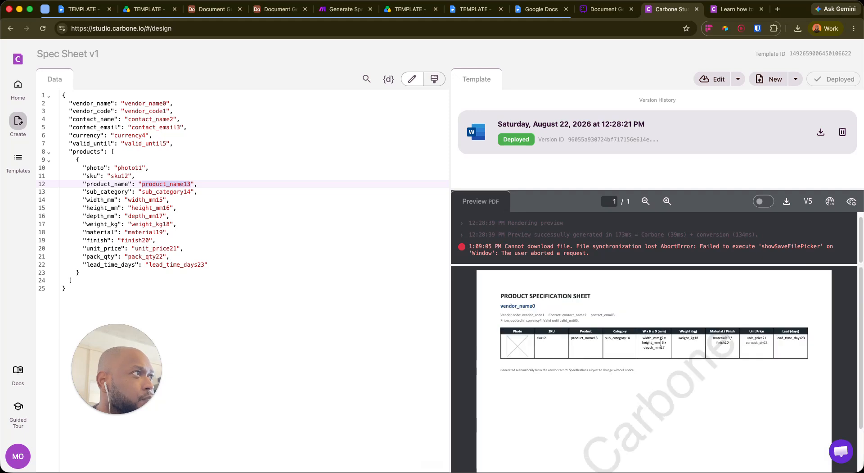
{"action": "left_click", "coordinate": [156, 232]}
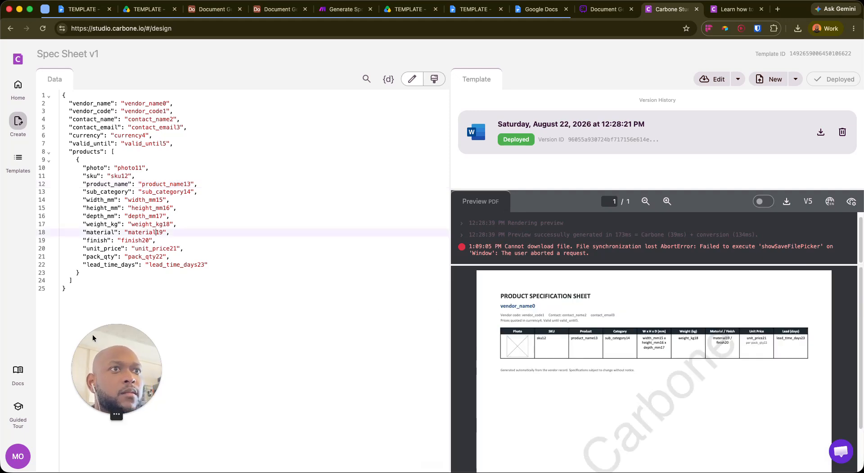
Change the sample weight_kg value to 0 and refresh the PDF preview
{"action": "left_click", "coordinate": [388, 79]}
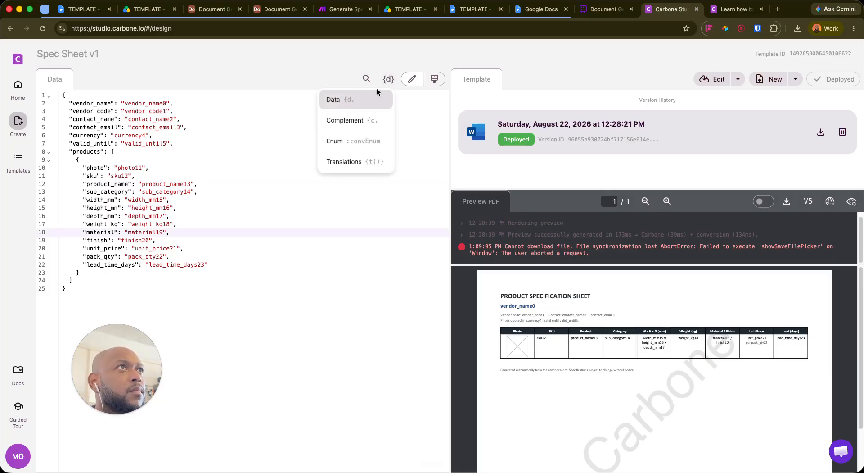
{"action": "left_click", "coordinate": [293, 200]}
{"action": "left_click", "coordinate": [158, 232]}
{"action": "left_click", "coordinate": [126, 225]}
{"action": "left_click_drag", "start_coordinate": [131, 224], "coordinate": [167, 224]}
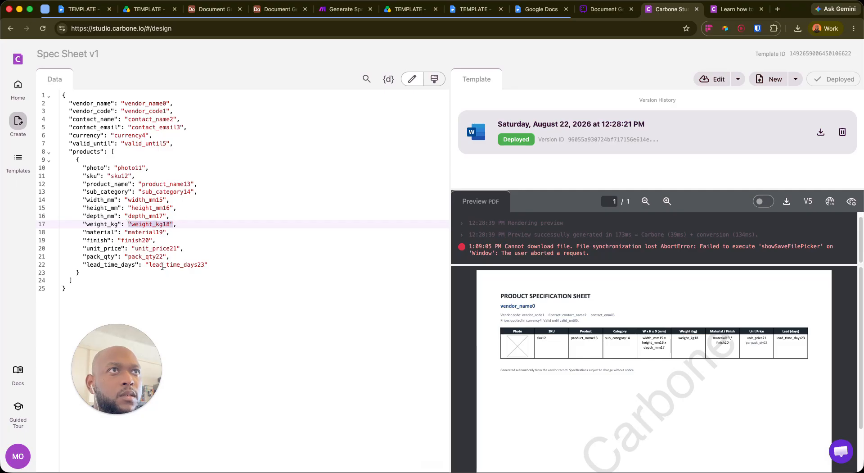
{"action": "type", "text": "0"}
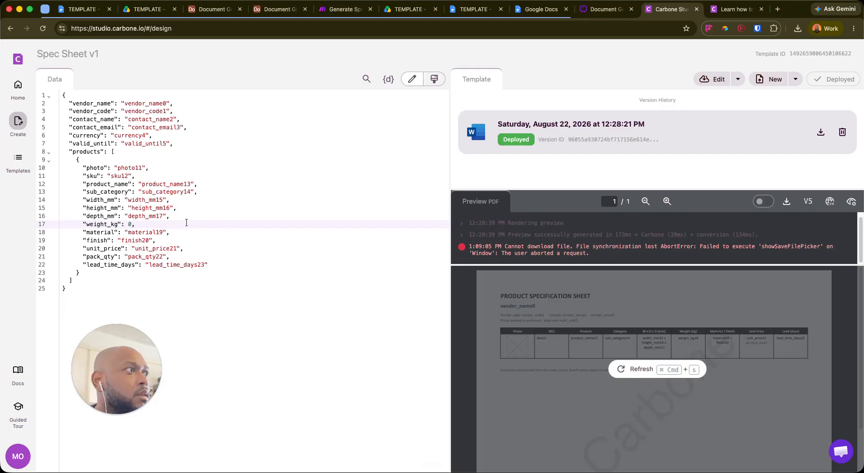
{"action": "left_click", "coordinate": [621, 369]}
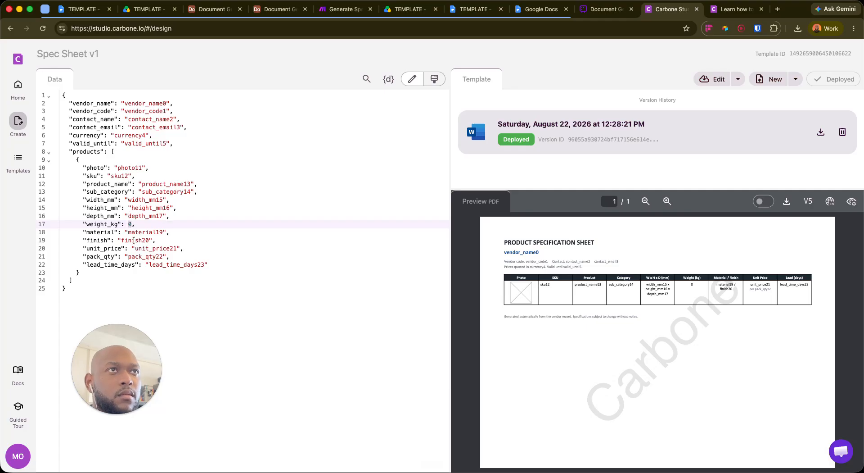
Paste over the depth_mm value, then replace the depth_mm-to-weight selection with 00
{"action": "left_click_drag", "start_coordinate": [125, 216], "coordinate": [167, 216]}
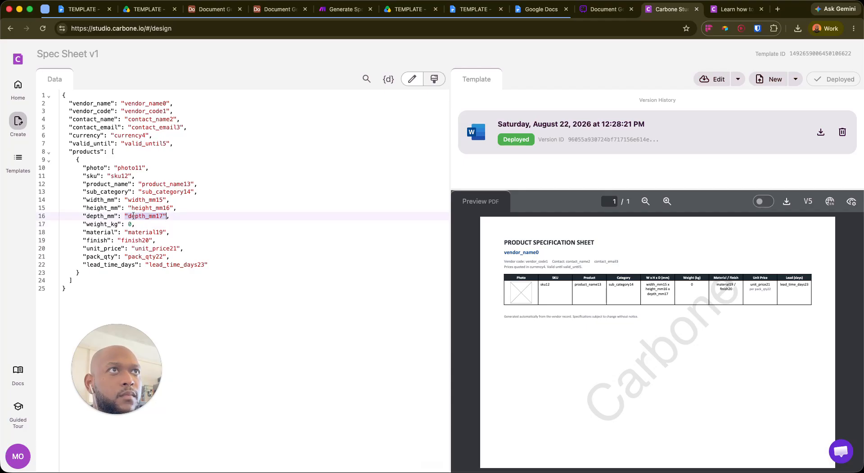
{"action": "key", "text": "super+v"}
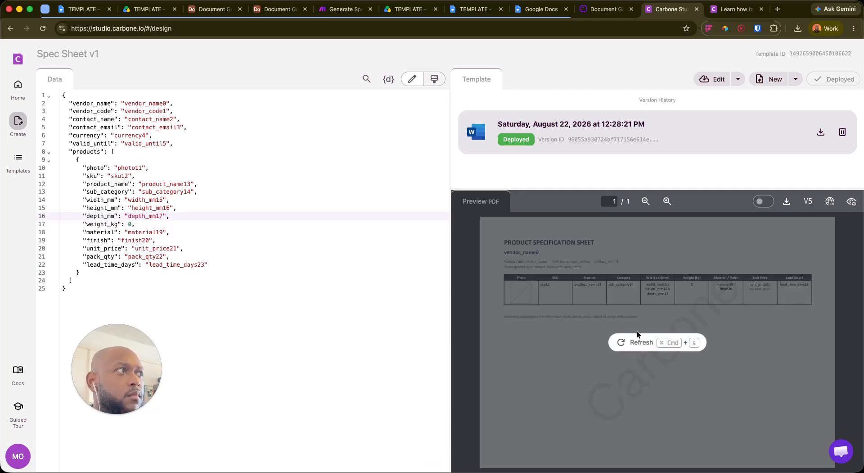
{"action": "left_click", "coordinate": [194, 241]}
{"action": "left_click_drag", "start_coordinate": [125, 216], "coordinate": [163, 215]}
{"action": "left_click", "coordinate": [129, 224]}
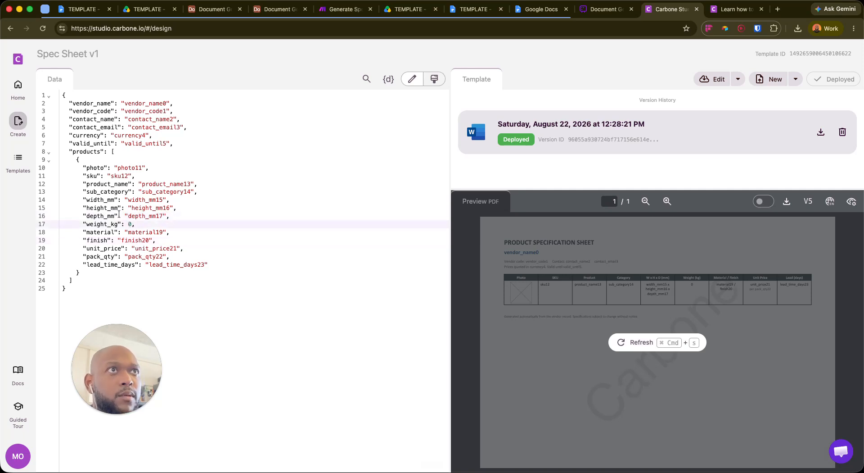
{"action": "left_click_drag", "start_coordinate": [123, 216], "coordinate": [172, 208]}
{"action": "type", "text": "00"}
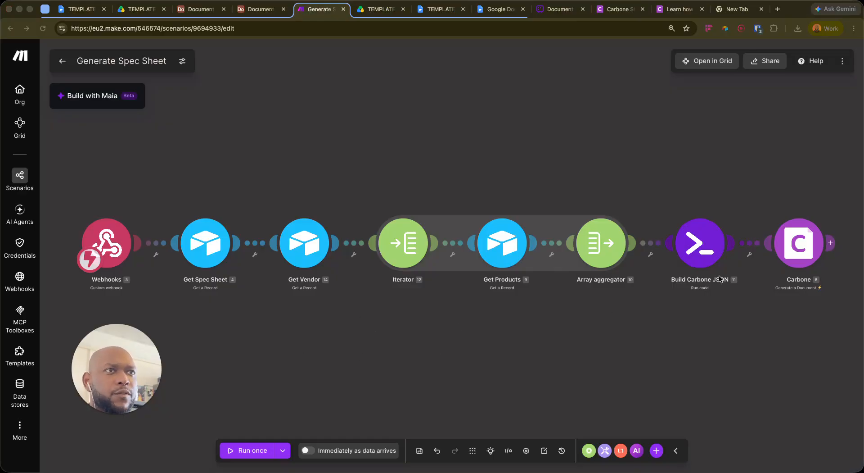
{"action": "left_click", "coordinate": [700, 252]}
{"action": "left_click", "coordinate": [700, 252]}
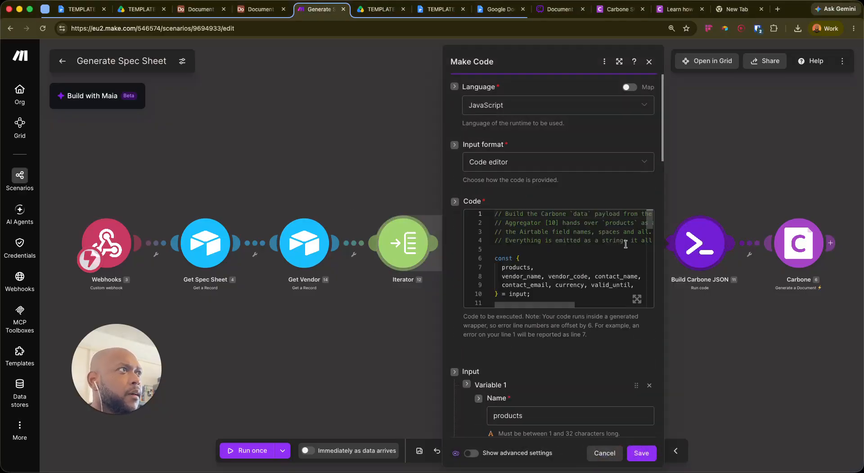
{"action": "left_click", "coordinate": [637, 299]}
{"action": "scroll", "coordinate": [196, 253], "scroll_direction": "down", "scroll_amount": 5}
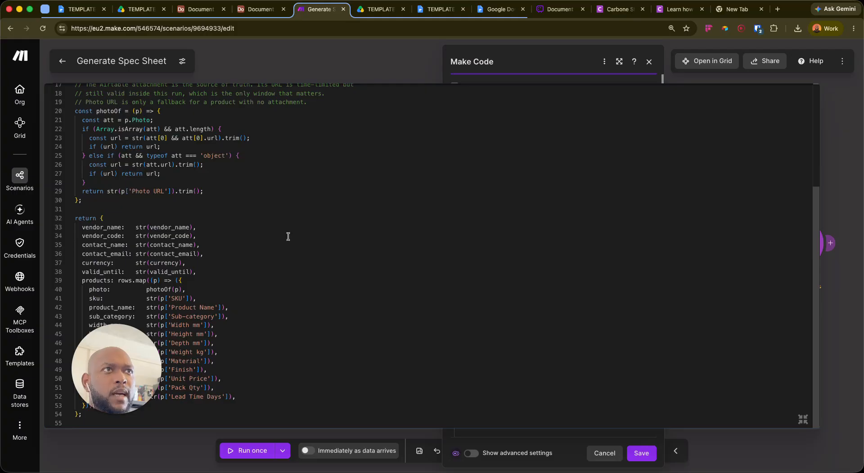
{"action": "left_click_drag", "start_coordinate": [120, 355], "coordinate": [386, 213]}
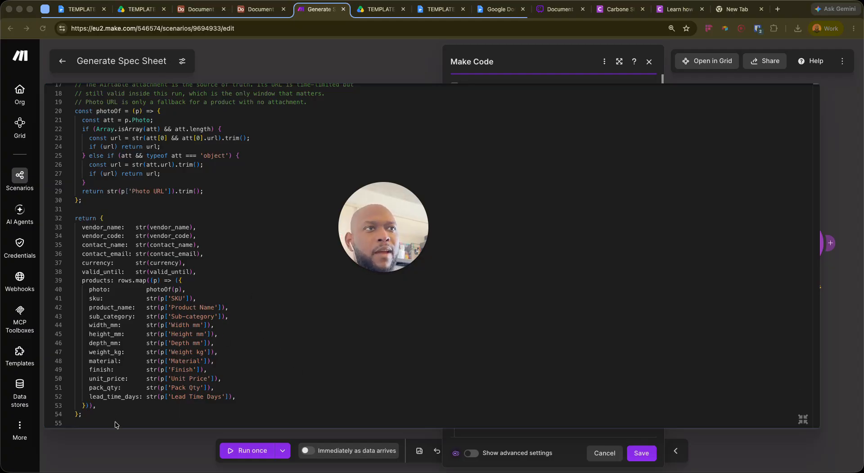
{"action": "left_click", "coordinate": [805, 419]}
{"action": "left_click", "coordinate": [643, 453]}
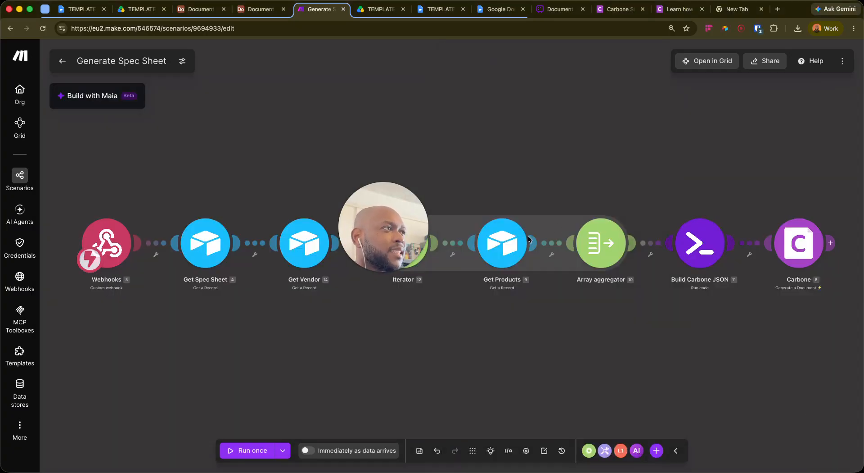
{"action": "left_click_drag", "start_coordinate": [397, 234], "coordinate": [113, 394]}
Delete the empty module accidentally added after Carbone
{"action": "left_click", "coordinate": [594, 308]}
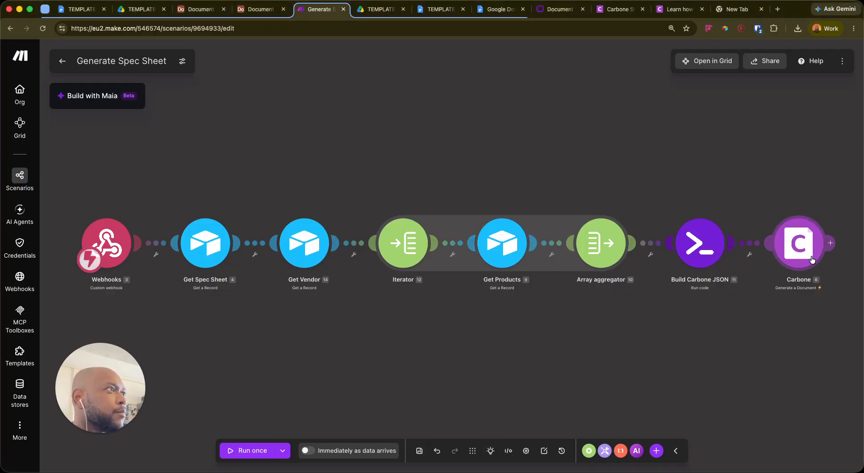
{"action": "left_click", "coordinate": [830, 242]}
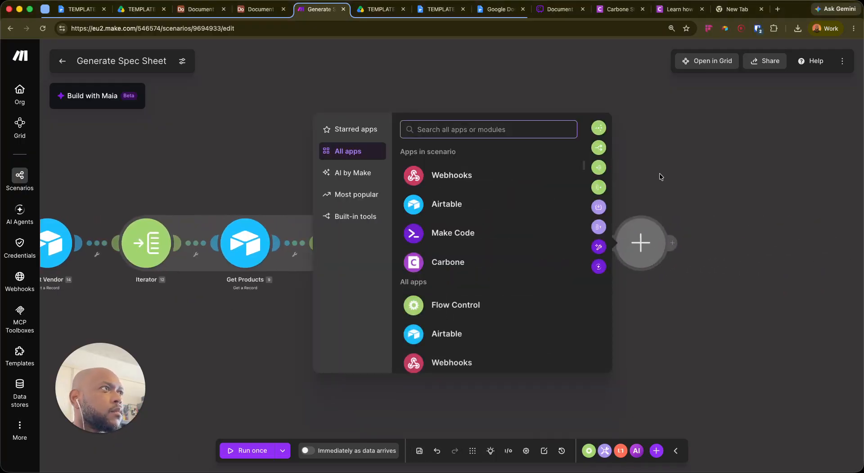
{"action": "left_click", "coordinate": [662, 169]}
{"action": "right_click", "coordinate": [644, 243]}
{"action": "left_click", "coordinate": [665, 273]}
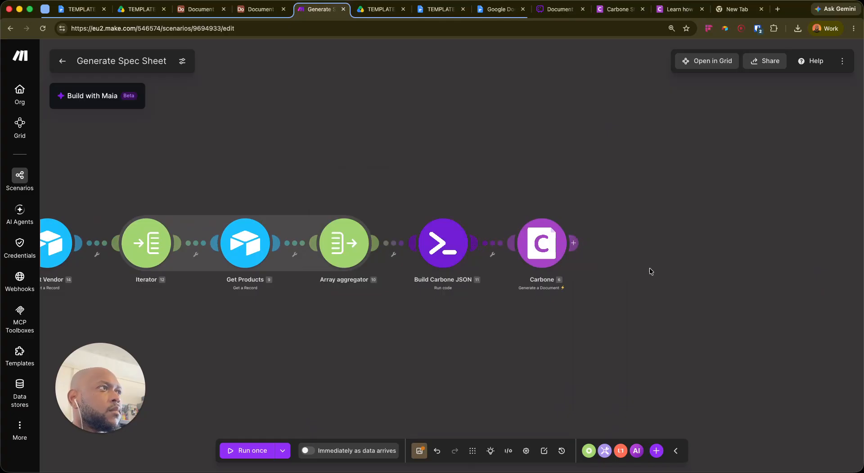
Set Carbone to Spec Sheet v1 with Data-set mapped to 11. Result, and save the scenario
{"action": "left_click", "coordinate": [546, 247]}
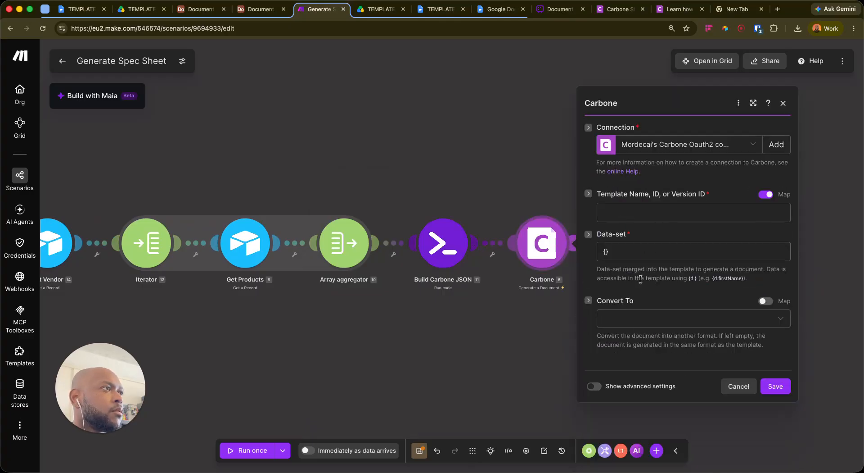
{"action": "left_click", "coordinate": [630, 250]}
{"action": "left_click", "coordinate": [652, 213]}
{"action": "left_click", "coordinate": [767, 195]}
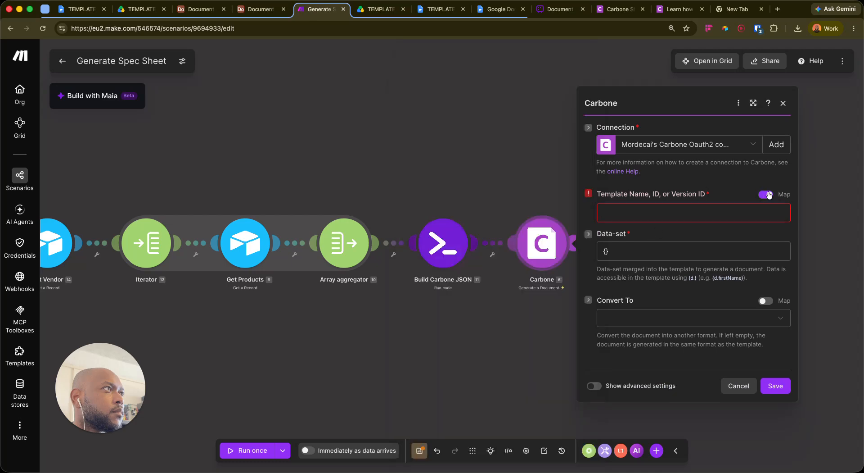
{"action": "left_click", "coordinate": [756, 219]}
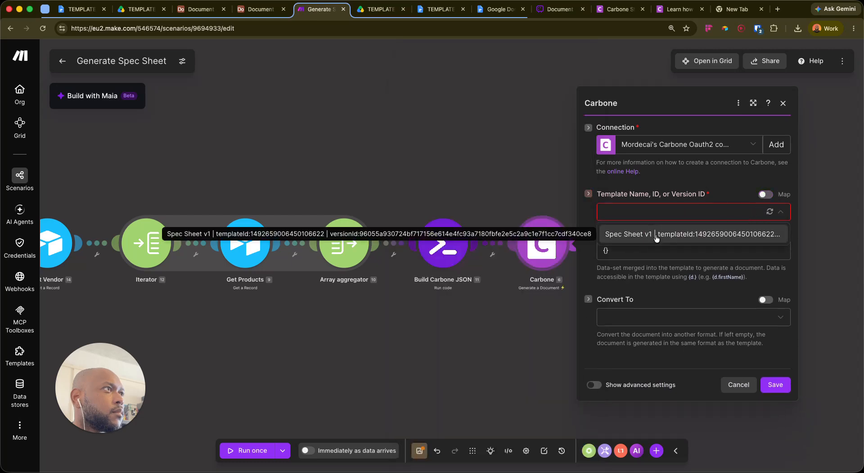
{"action": "left_click", "coordinate": [675, 233]}
{"action": "left_click", "coordinate": [644, 252]}
{"action": "key", "text": "BackSpace"}
{"action": "key", "text": "BackSpace"}
{"action": "left_click", "coordinate": [431, 144]}
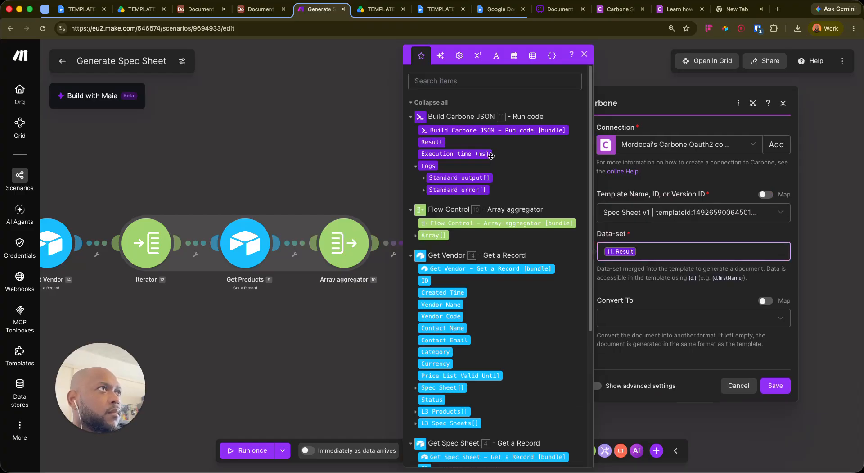
{"action": "left_click", "coordinate": [657, 241]}
{"action": "left_click", "coordinate": [774, 387]}
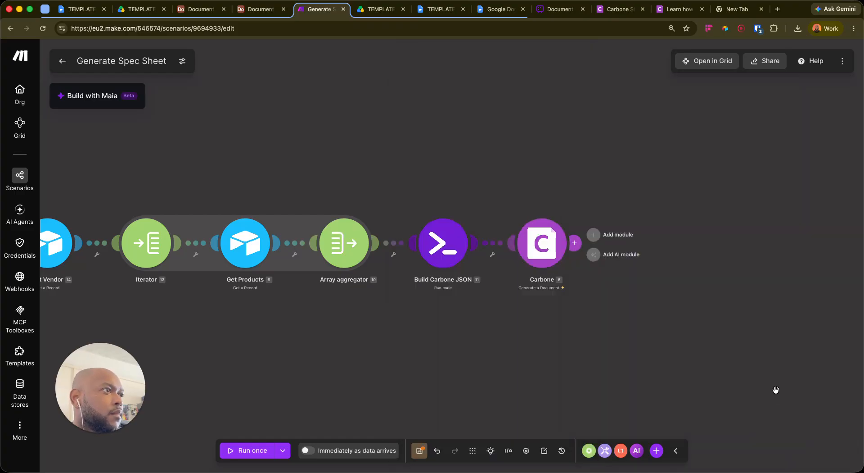
{"action": "left_click", "coordinate": [418, 452]}
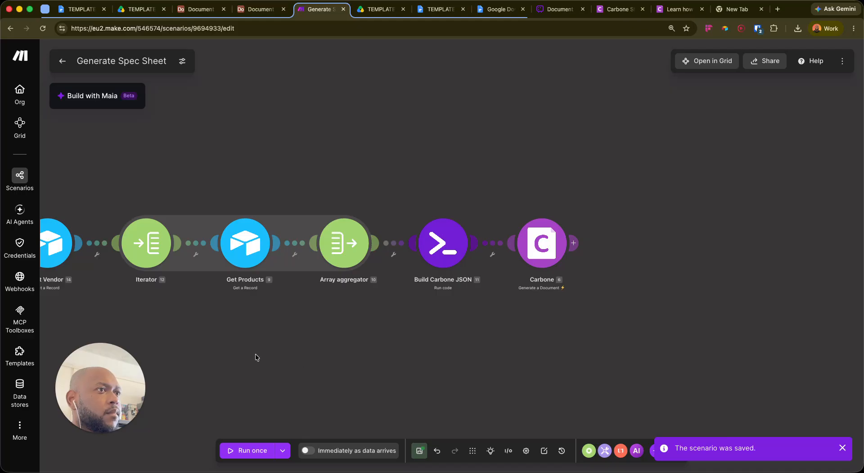
Run the scenario once using an earlier run's data
{"action": "left_click", "coordinate": [284, 456]}
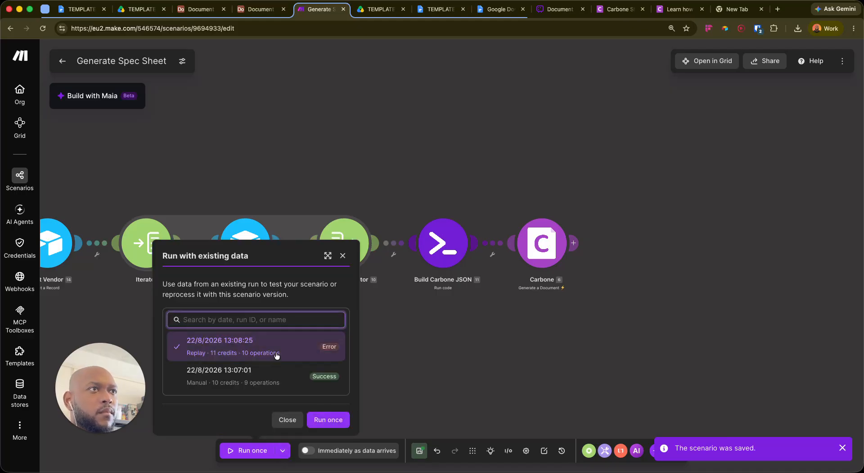
{"action": "left_click", "coordinate": [309, 374]}
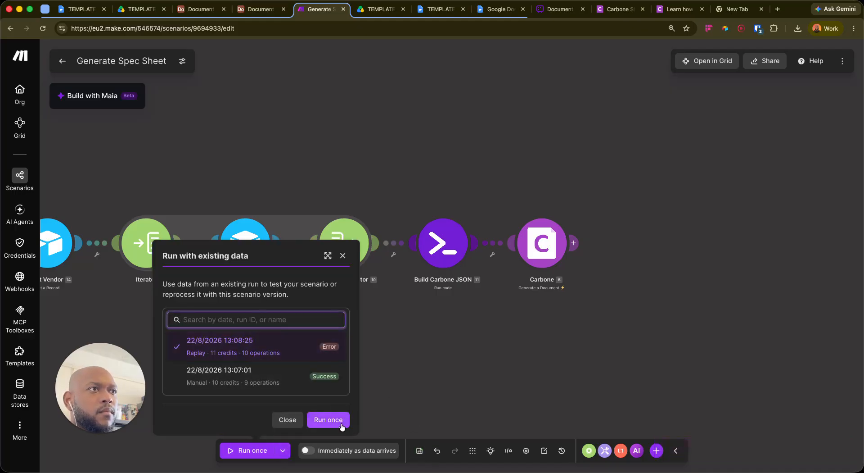
{"action": "left_click", "coordinate": [328, 419]}
{"action": "scroll", "coordinate": [677, 348], "scroll_direction": "down", "scroll_amount": 3}
{"action": "left_click_drag", "start_coordinate": [677, 348], "coordinate": [451, 322]}
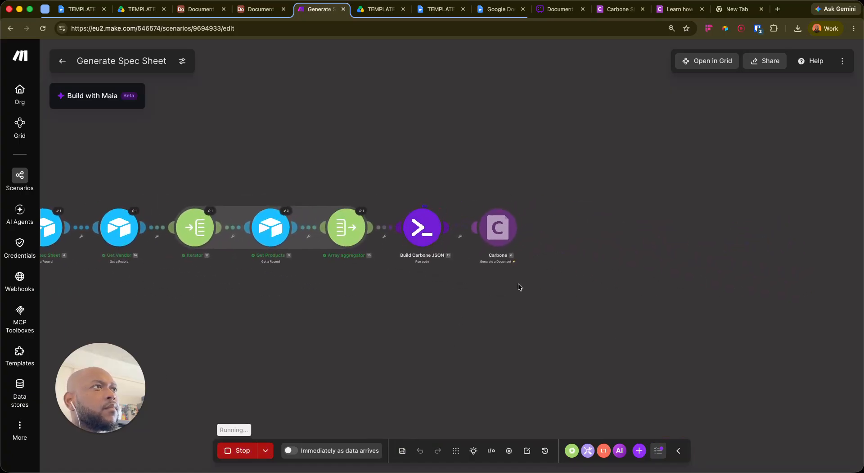
Read Carbone's error: invalid JSON string in parameter 'data'
{"action": "left_click", "coordinate": [517, 215]}
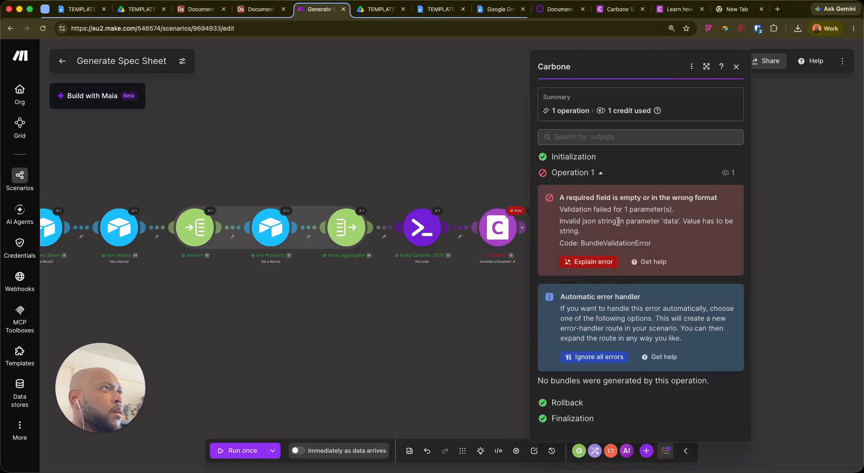
{"action": "left_click_drag", "start_coordinate": [695, 216], "coordinate": [560, 221]}
{"action": "left_click", "coordinate": [643, 227]}
{"action": "left_click", "coordinate": [487, 258]}
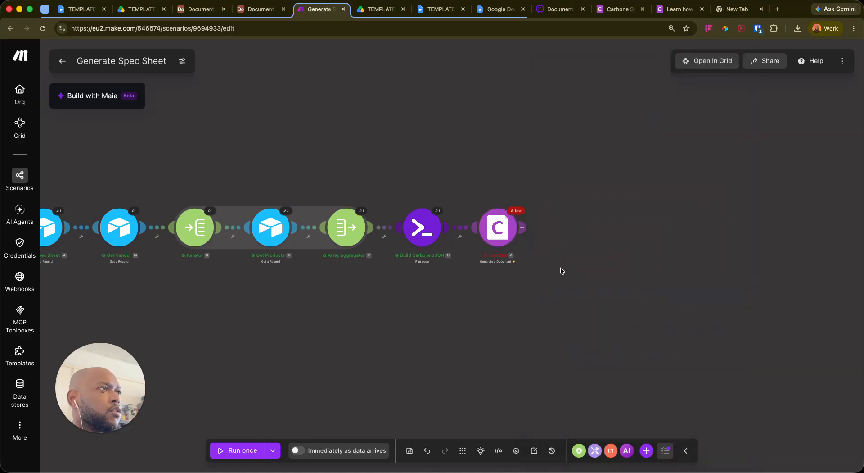
Inspect Build Carbone JSON's Result, expanding products and the first two products' fields
{"action": "left_click", "coordinate": [517, 214]}
{"action": "left_click", "coordinate": [439, 212]}
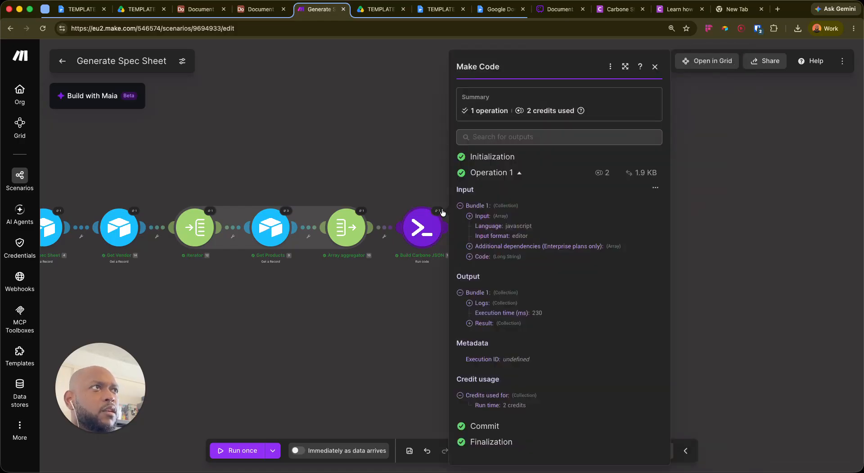
{"action": "left_click", "coordinate": [469, 323]}
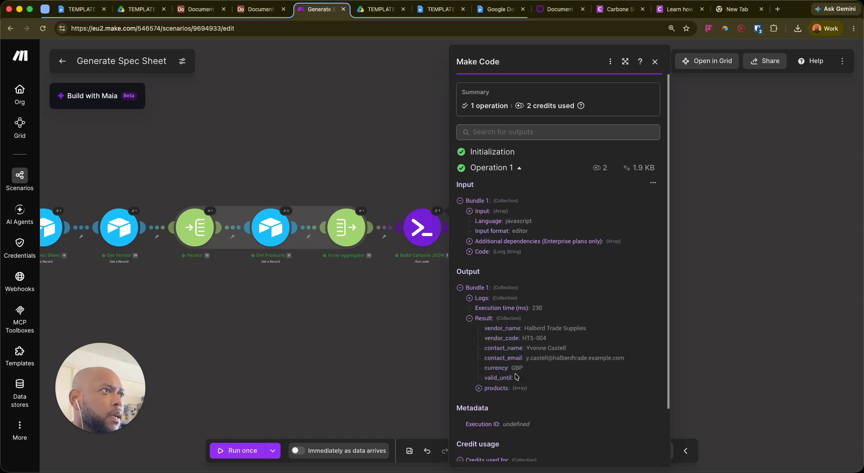
{"action": "scroll", "coordinate": [507, 392], "scroll_direction": "down", "scroll_amount": 3}
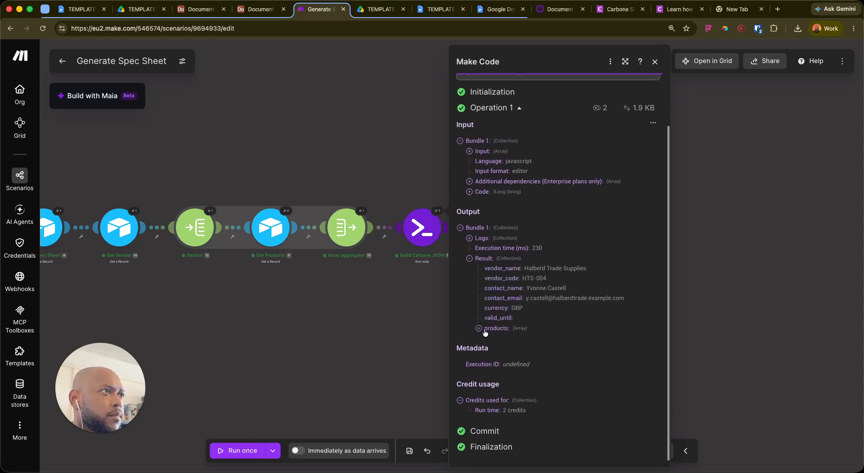
{"action": "left_click", "coordinate": [487, 330]}
{"action": "left_click", "coordinate": [488, 339]}
{"action": "scroll", "coordinate": [511, 351], "scroll_direction": "down", "scroll_amount": 5}
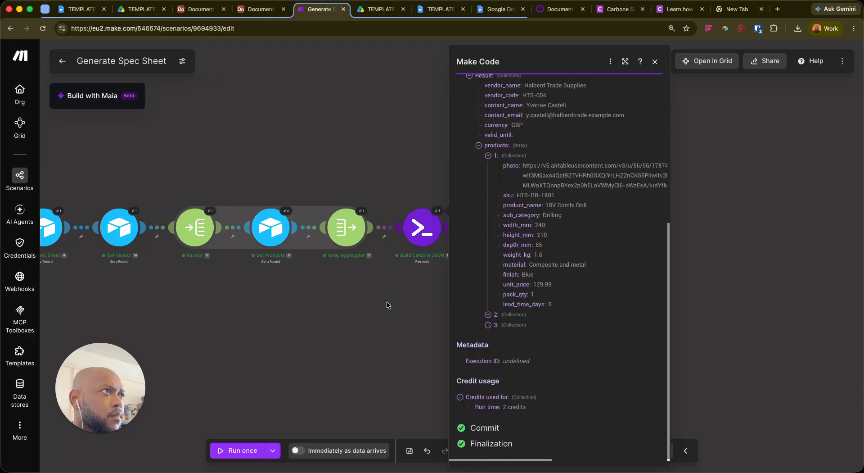
{"action": "left_click", "coordinate": [488, 314]}
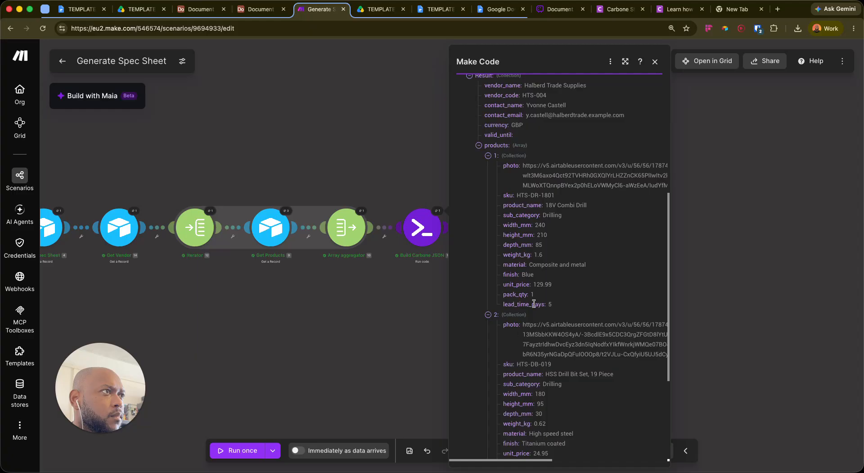
{"action": "left_click", "coordinate": [414, 294]}
Open the Build Carbone JSON module and enlarge its code editor to full size
{"action": "left_click", "coordinate": [432, 228]}
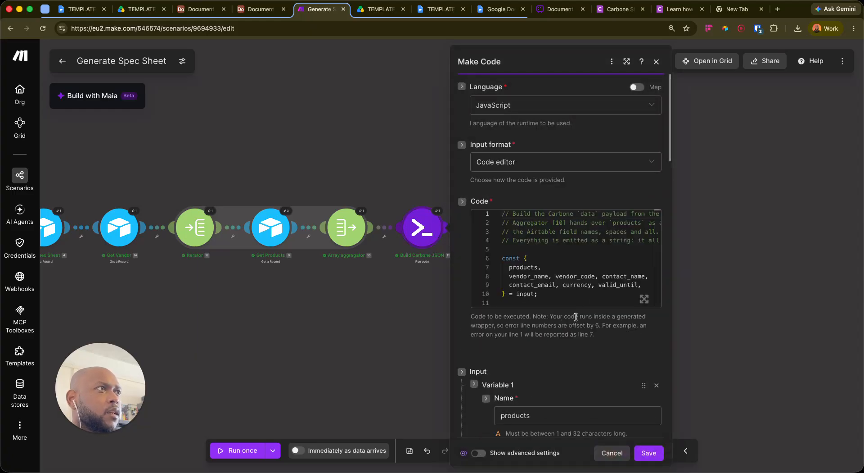
{"action": "left_click", "coordinate": [644, 299]}
{"action": "left_click", "coordinate": [208, 450]}
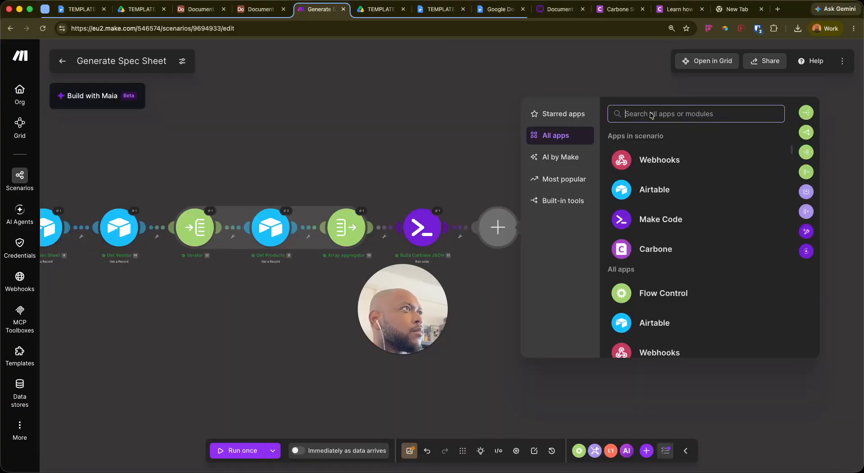
Add a JSON Transform to JSON module with Object mapped to 11. Result
{"action": "left_click", "coordinate": [656, 113]}
{"action": "type", "text": "json"}
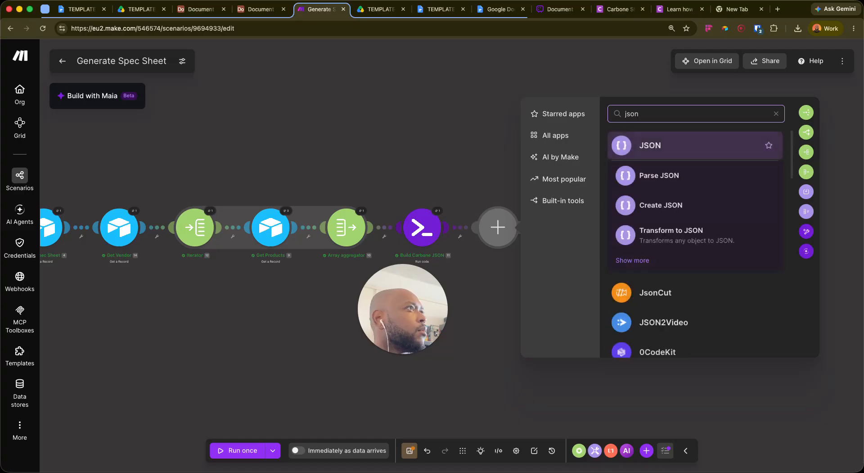
{"action": "left_click", "coordinate": [670, 235]}
{"action": "left_click", "coordinate": [625, 233]}
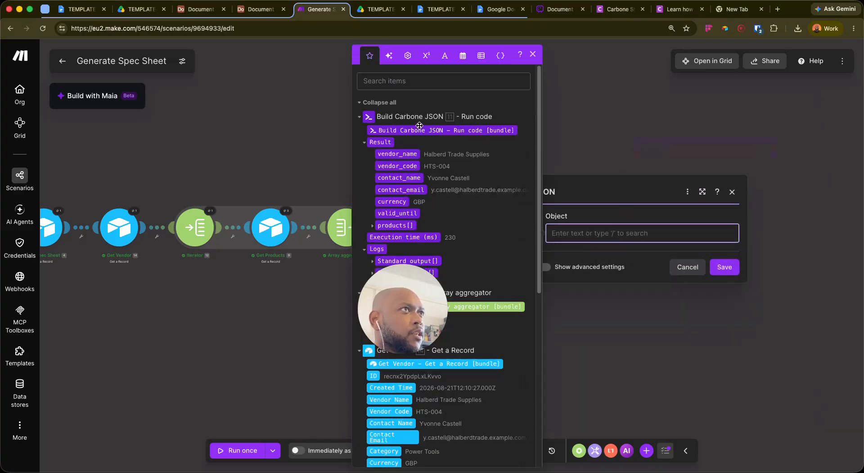
{"action": "left_click", "coordinate": [381, 143]}
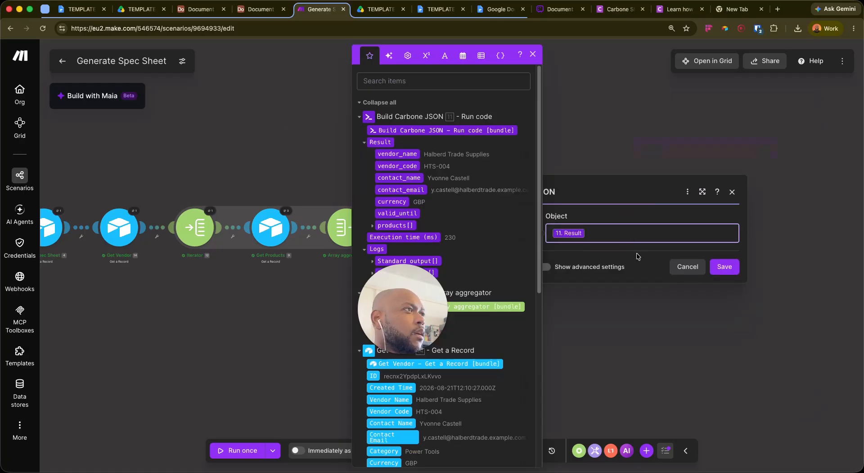
{"action": "left_click", "coordinate": [482, 190]}
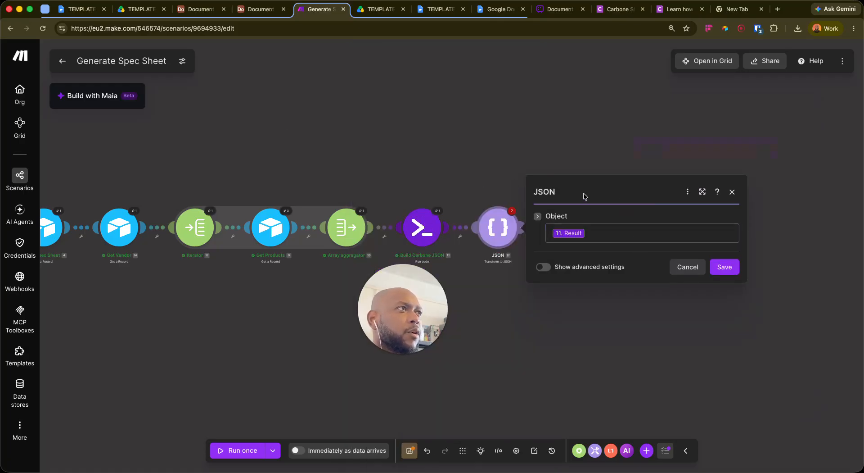
{"action": "left_click", "coordinate": [713, 268]}
Connect Carbone after the JSON step and map its Data-set to 17. JSON string
{"action": "left_click_drag", "start_coordinate": [598, 229], "coordinate": [568, 235]}
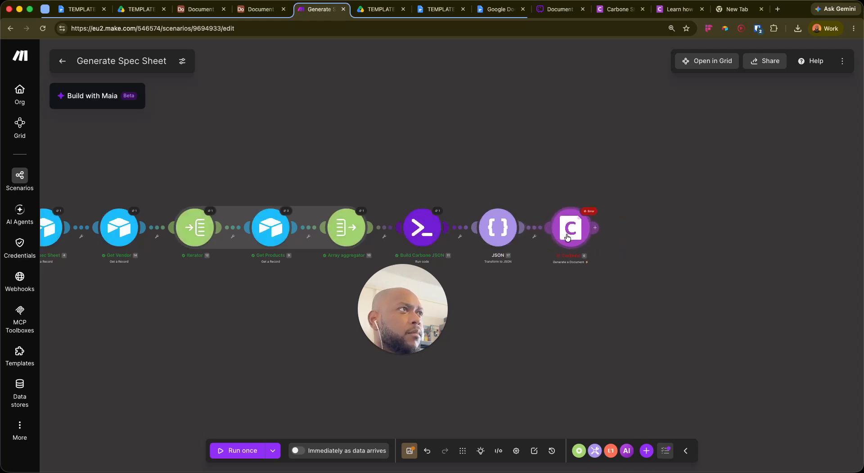
{"action": "left_click", "coordinate": [568, 235]}
{"action": "left_click", "coordinate": [684, 239]}
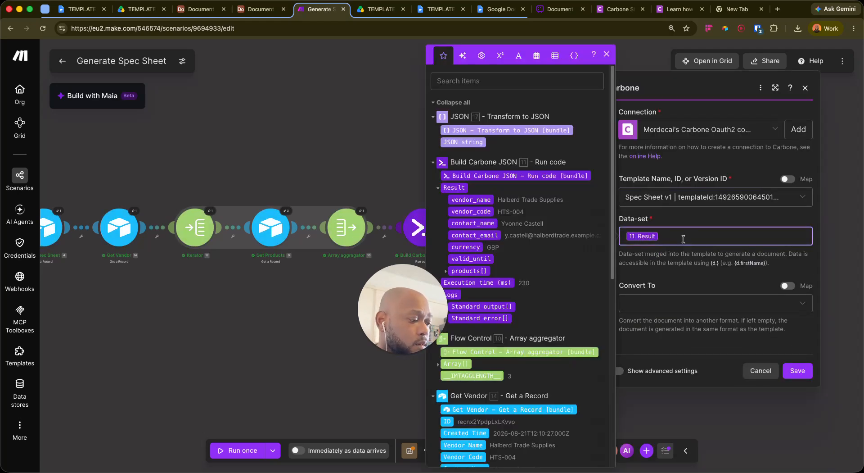
{"action": "key", "text": "BackSpace"}
{"action": "left_click_drag", "start_coordinate": [457, 143], "coordinate": [692, 234]}
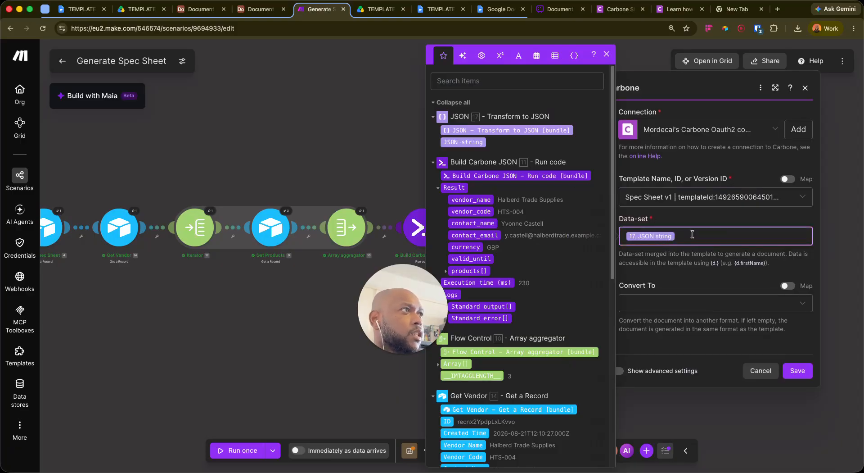
{"action": "left_click", "coordinate": [801, 371]}
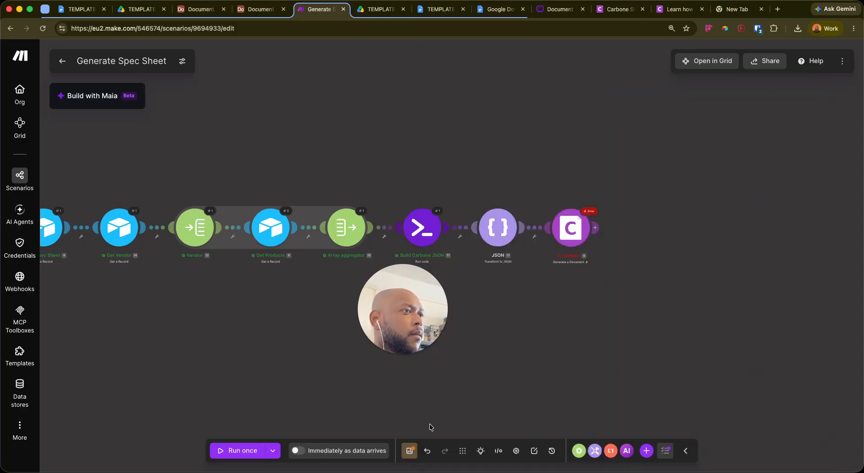
Save the Generate Spec Sheet scenario and rerun it once using existing data from a past run
{"action": "left_click", "coordinate": [409, 450]}
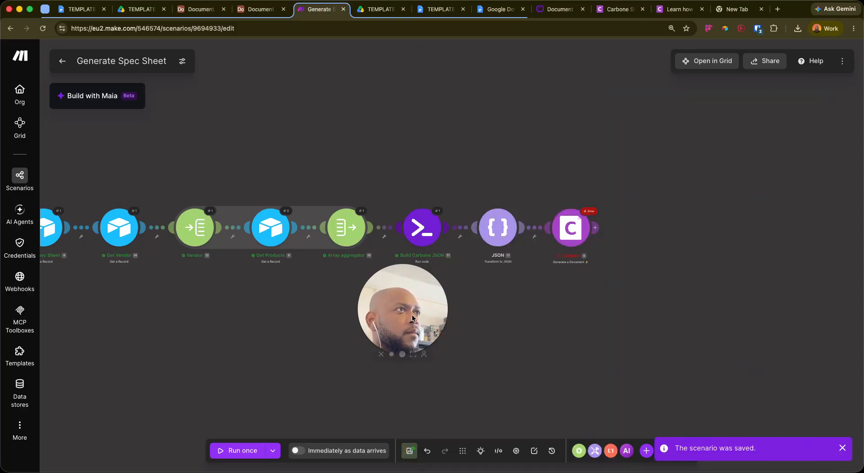
{"action": "left_click", "coordinate": [273, 451]}
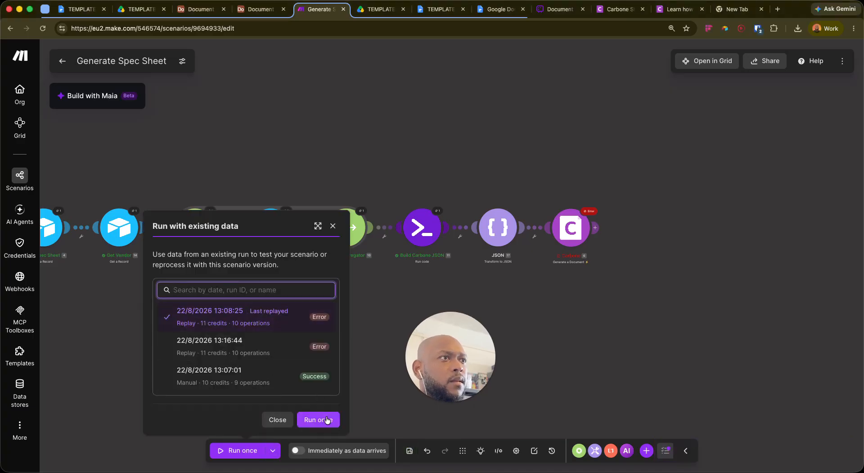
{"action": "left_click", "coordinate": [327, 419]}
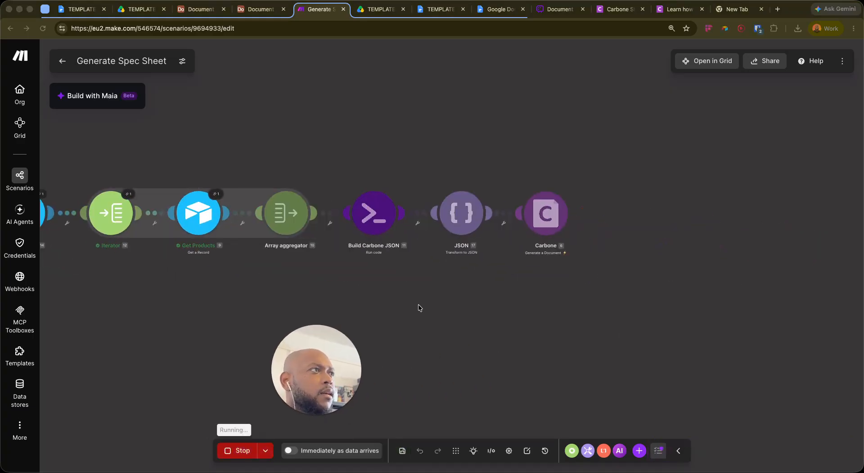
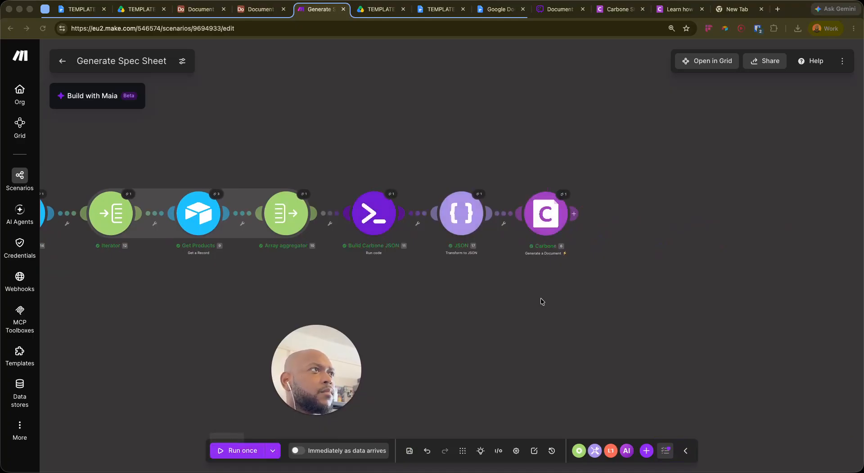
Review the Carbone step's last-run document output, then pan to the end of the chain
{"action": "left_click", "coordinate": [563, 193]}
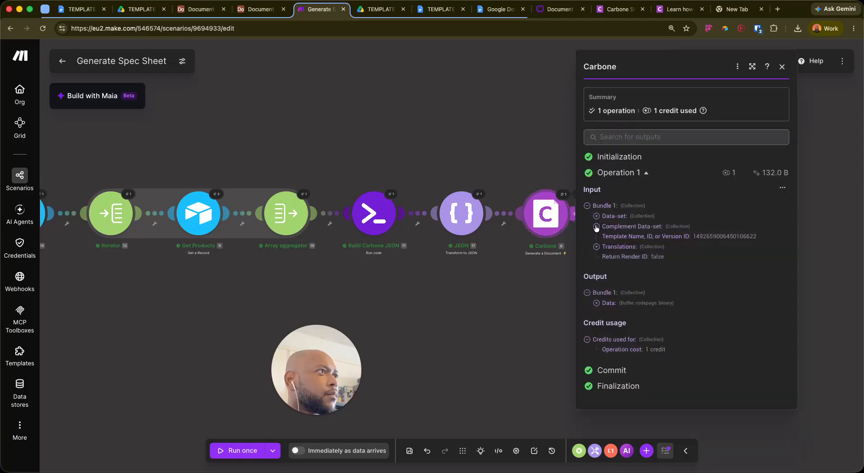
{"action": "left_click", "coordinate": [597, 303]}
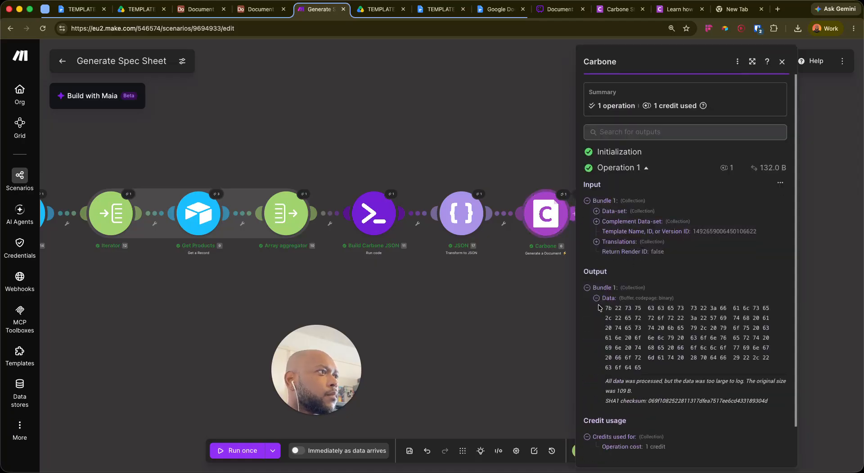
{"action": "left_click", "coordinate": [597, 299]}
{"action": "left_click", "coordinate": [511, 314]}
{"action": "left_click_drag", "start_coordinate": [563, 291], "coordinate": [420, 299]}
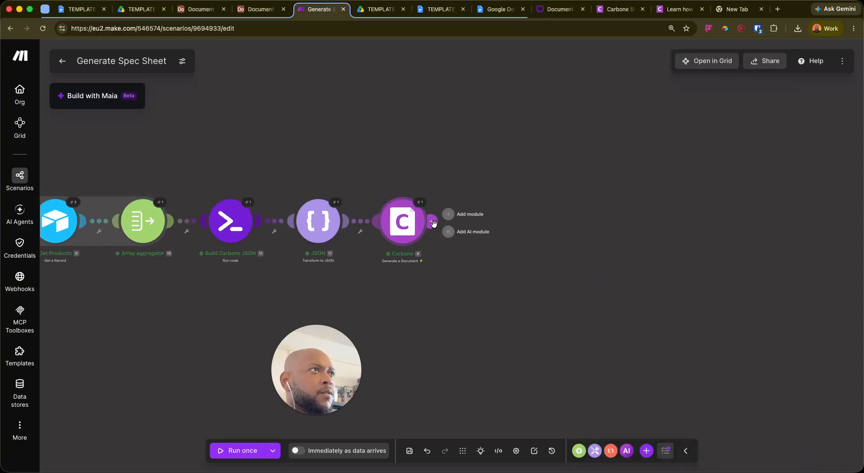
Append an Airtable Update a Record module after Carbone
{"action": "left_click", "coordinate": [433, 223]}
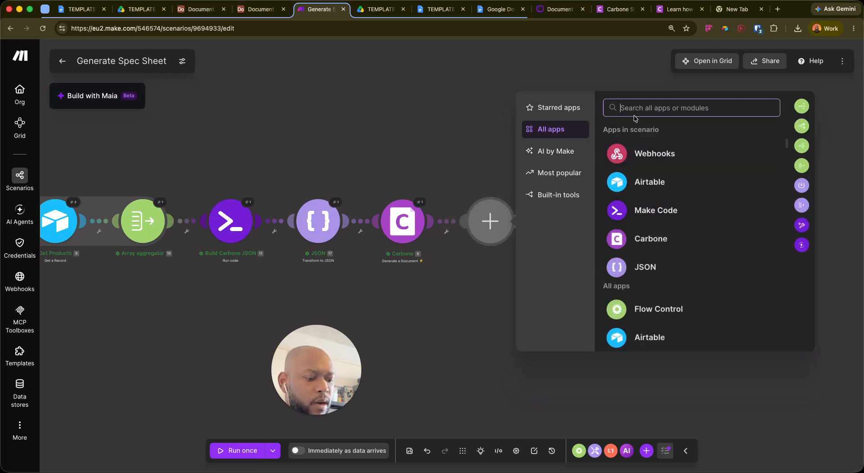
{"action": "type", "text": "g"}
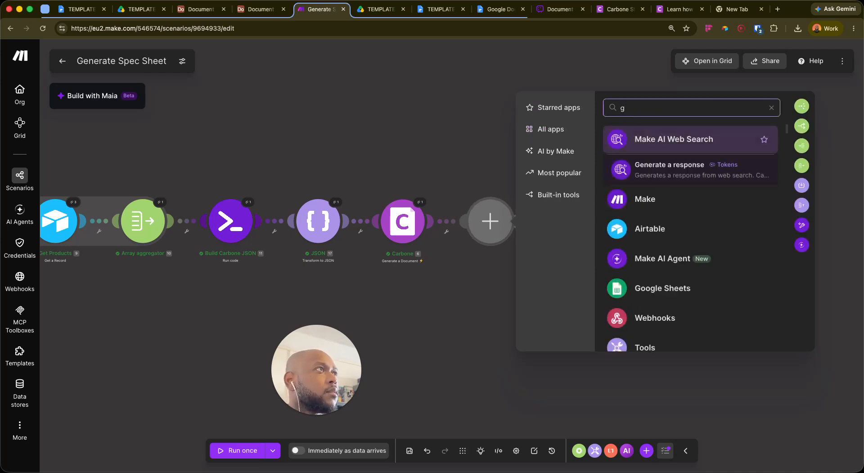
{"action": "type", "text": "drive"}
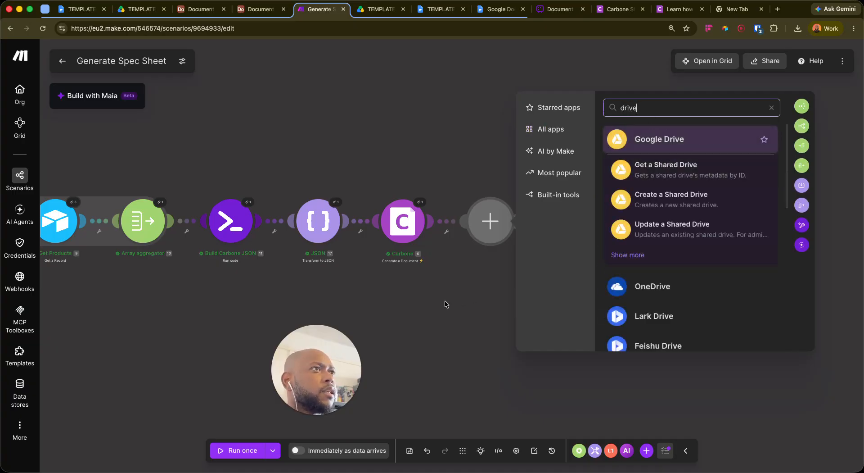
{"action": "left_click", "coordinate": [480, 248]}
{"action": "left_click", "coordinate": [430, 221]}
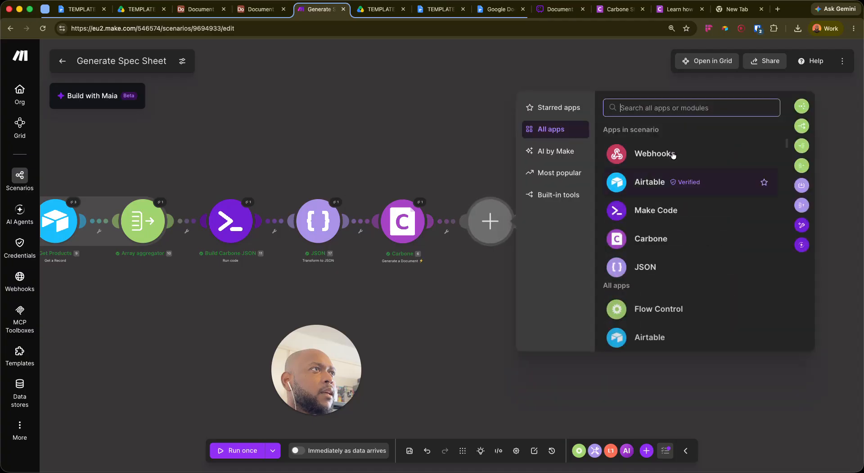
{"action": "left_click", "coordinate": [641, 179]}
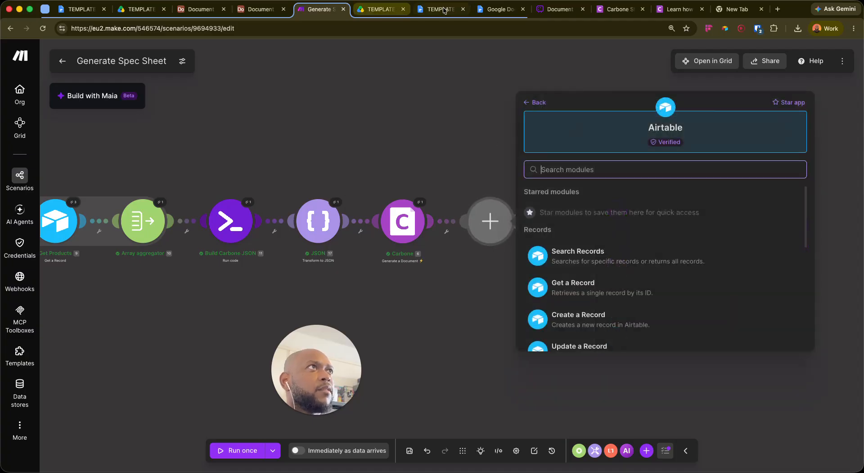
{"action": "scroll", "coordinate": [596, 275], "scroll_direction": "down", "scroll_amount": 2}
{"action": "left_click", "coordinate": [610, 293]}
Create an Attachment field named Spec Sheet Doc in Airtable's L3 Products table
{"action": "left_click", "coordinate": [202, 10]}
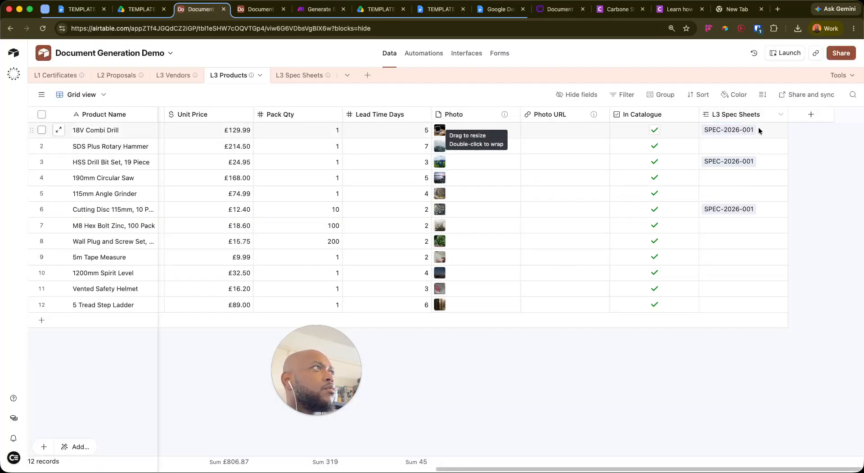
{"action": "scroll", "coordinate": [546, 154], "scroll_direction": "left", "scroll_amount": 10}
{"action": "scroll", "coordinate": [577, 167], "scroll_direction": "left", "scroll_amount": 3}
{"action": "scroll", "coordinate": [609, 171], "scroll_direction": "right", "scroll_amount": 15}
{"action": "left_click", "coordinate": [811, 115]}
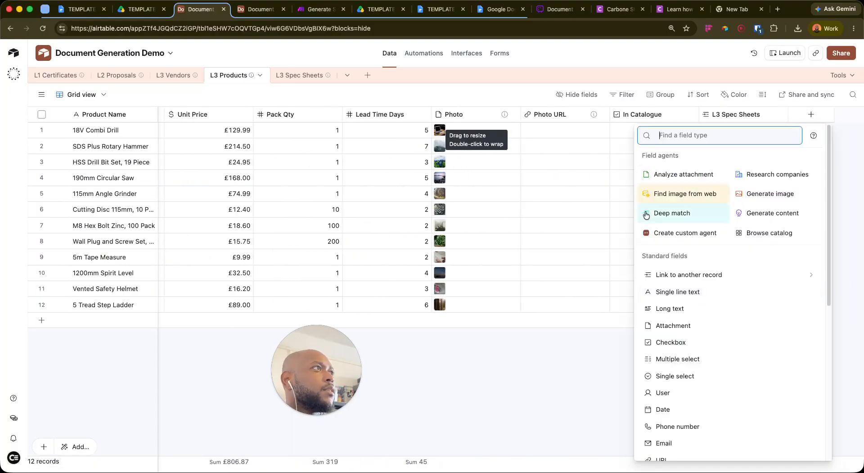
{"action": "left_click", "coordinate": [679, 330]}
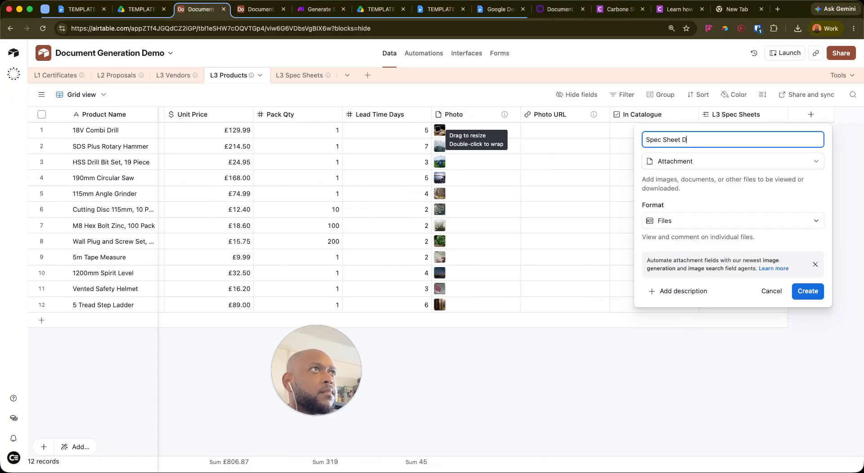
{"action": "left_click", "coordinate": [807, 290]}
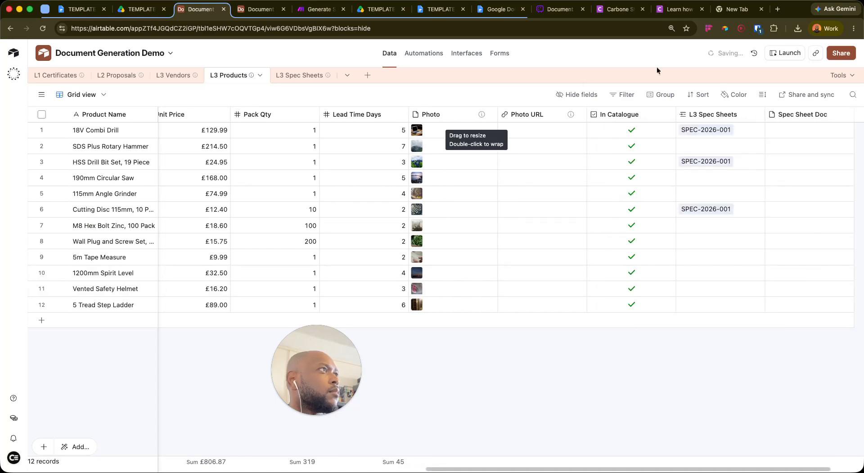
Set the Airtable module's base to Document Generation Demo and table to L3 Spec Sheets
{"action": "left_click", "coordinate": [317, 9]}
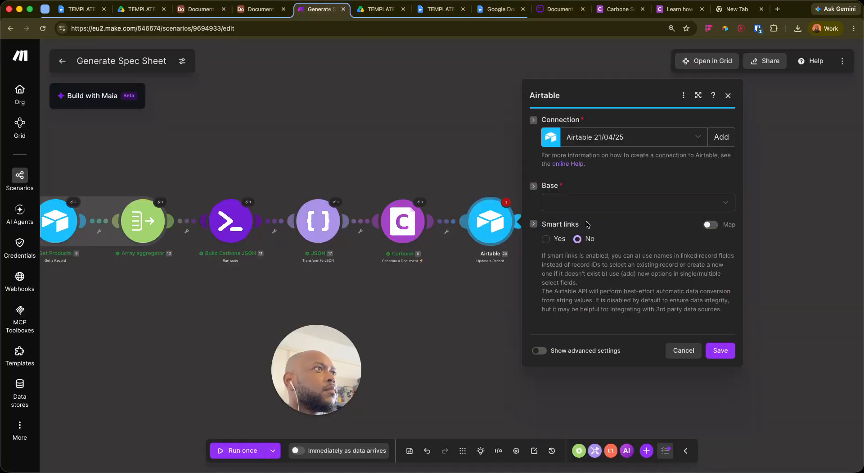
{"action": "left_click", "coordinate": [586, 209]}
{"action": "type", "text": "docu"}
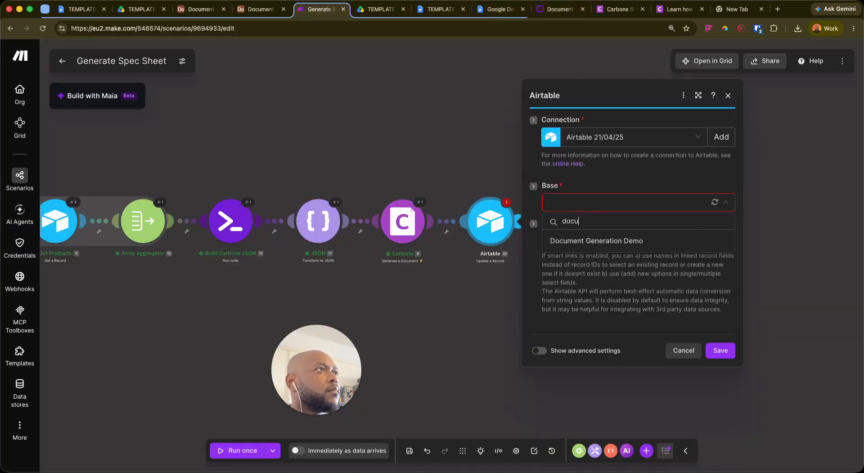
{"action": "key", "text": "Tab"}
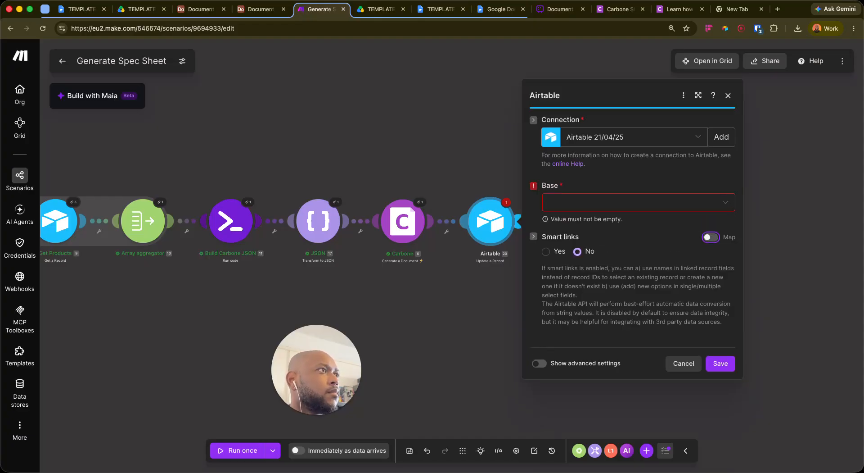
{"action": "left_click", "coordinate": [554, 206]}
{"action": "type", "text": "docu"}
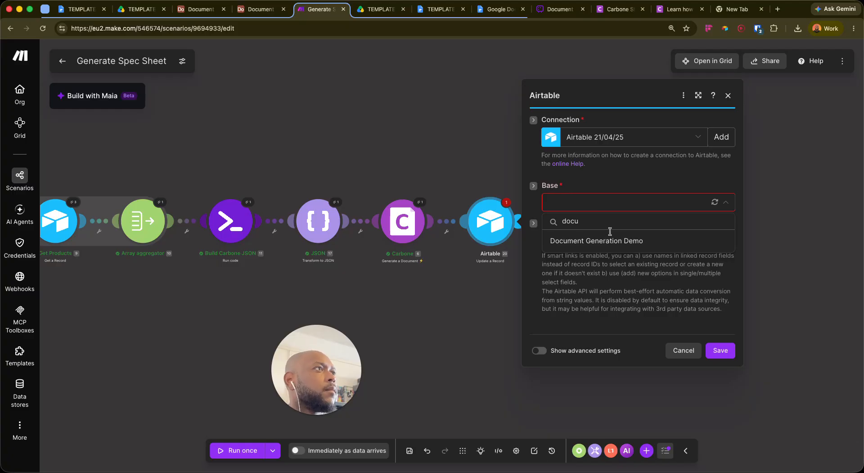
{"action": "left_click", "coordinate": [599, 241]}
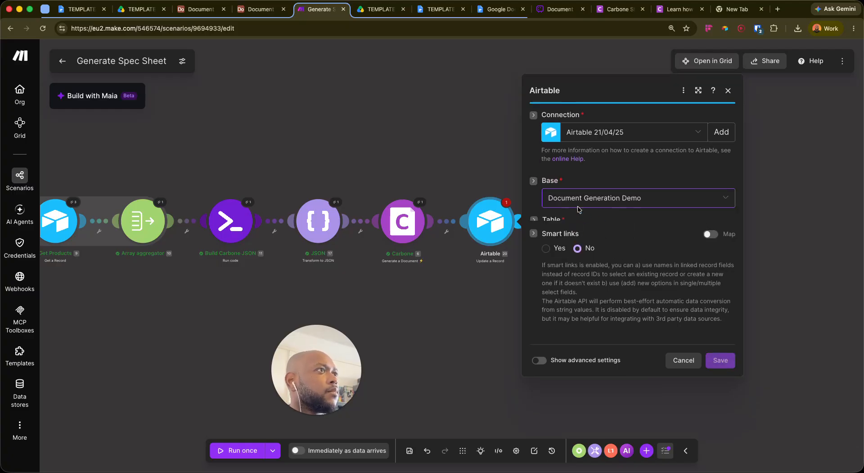
{"action": "left_click", "coordinate": [579, 222]}
{"action": "left_click", "coordinate": [585, 315]}
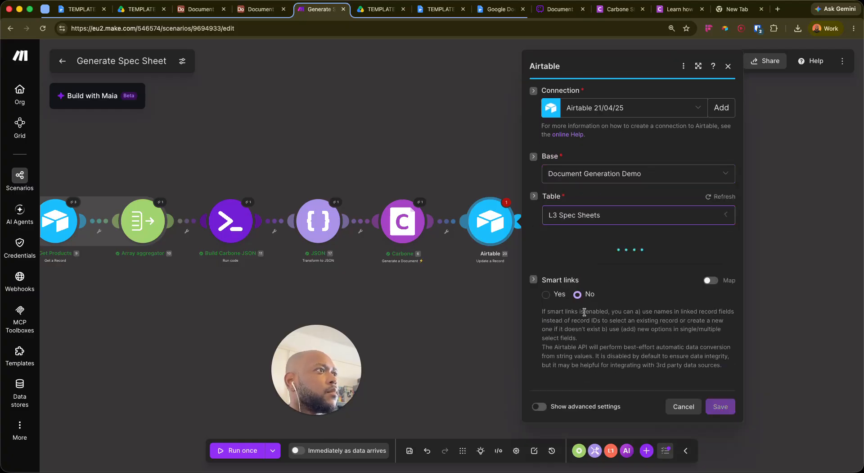
Reload the base's table list and reselect L3 Spec Sheets
{"action": "scroll", "coordinate": [619, 351], "scroll_direction": "down", "scroll_amount": 10}
{"action": "scroll", "coordinate": [627, 354], "scroll_direction": "up", "scroll_amount": 3}
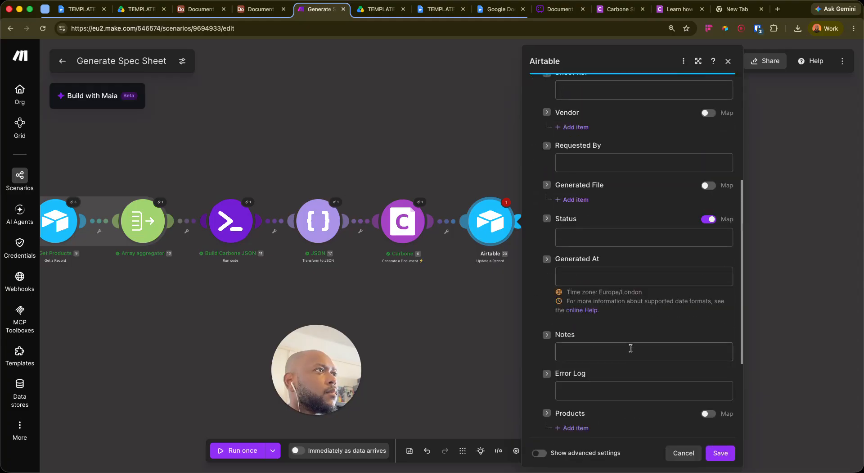
{"action": "scroll", "coordinate": [633, 349], "scroll_direction": "down", "scroll_amount": 3}
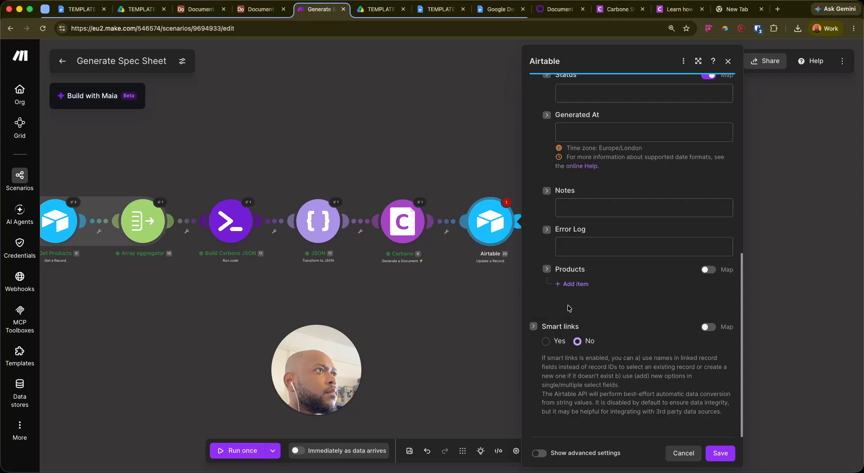
{"action": "scroll", "coordinate": [571, 310], "scroll_direction": "up", "scroll_amount": 10}
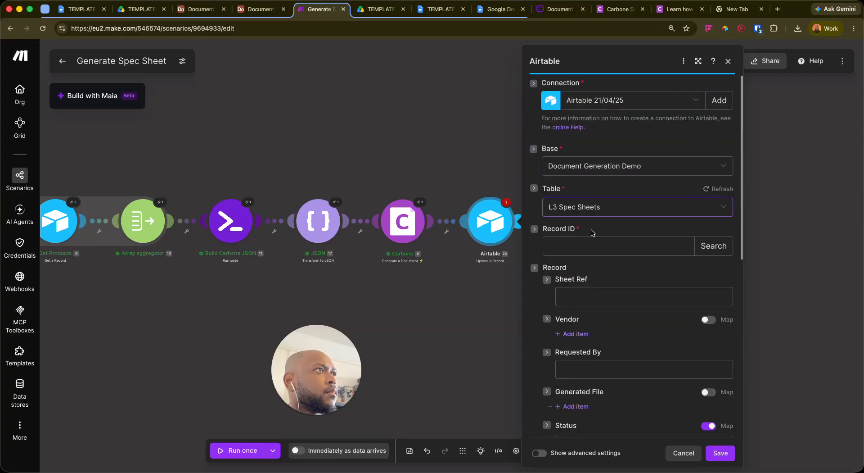
{"action": "left_click", "coordinate": [617, 215]}
{"action": "left_click", "coordinate": [705, 190]}
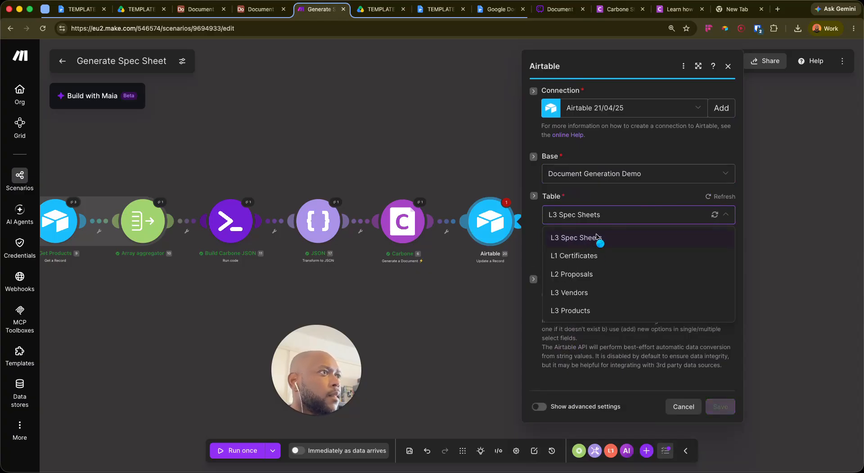
{"action": "left_click", "coordinate": [598, 236]}
{"action": "scroll", "coordinate": [608, 354], "scroll_direction": "down", "scroll_amount": 6}
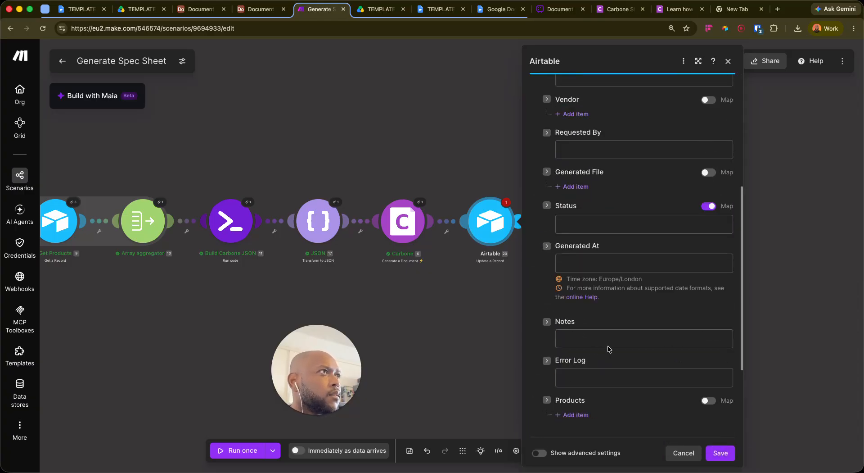
{"action": "scroll", "coordinate": [610, 217], "scroll_direction": "down", "scroll_amount": 4}
{"action": "scroll", "coordinate": [663, 343], "scroll_direction": "up", "scroll_amount": 8}
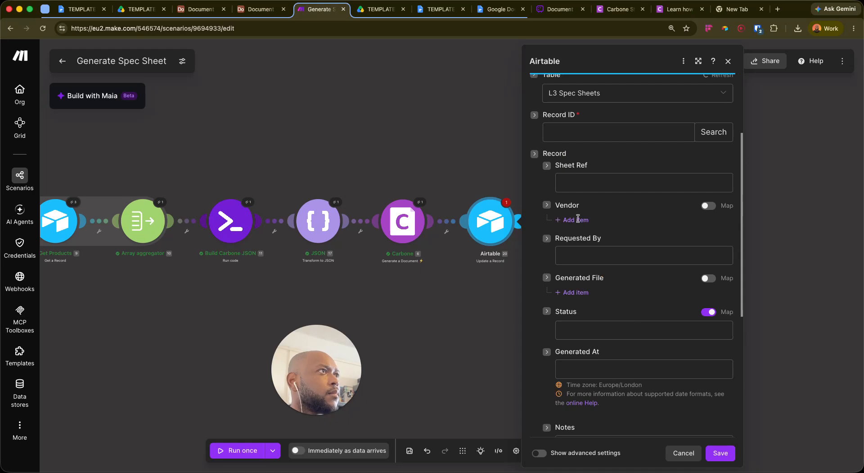
Add a Generated File entry, remove it again, and close the Airtable settings
{"action": "left_click", "coordinate": [576, 292]}
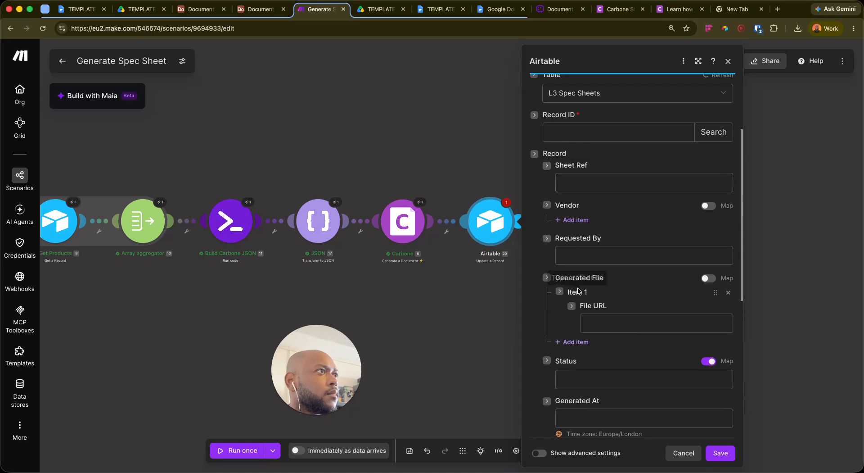
{"action": "scroll", "coordinate": [667, 270], "scroll_direction": "down", "scroll_amount": 3}
{"action": "left_click", "coordinate": [659, 206]}
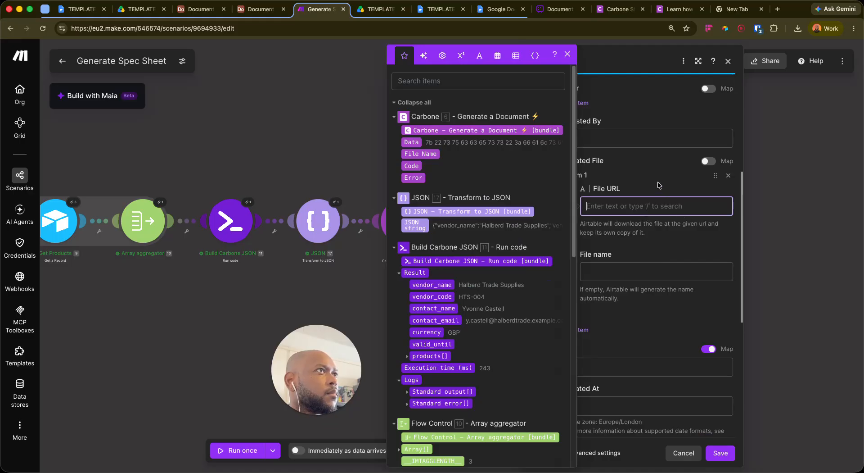
{"action": "left_click", "coordinate": [728, 176]}
{"action": "left_click", "coordinate": [728, 175]}
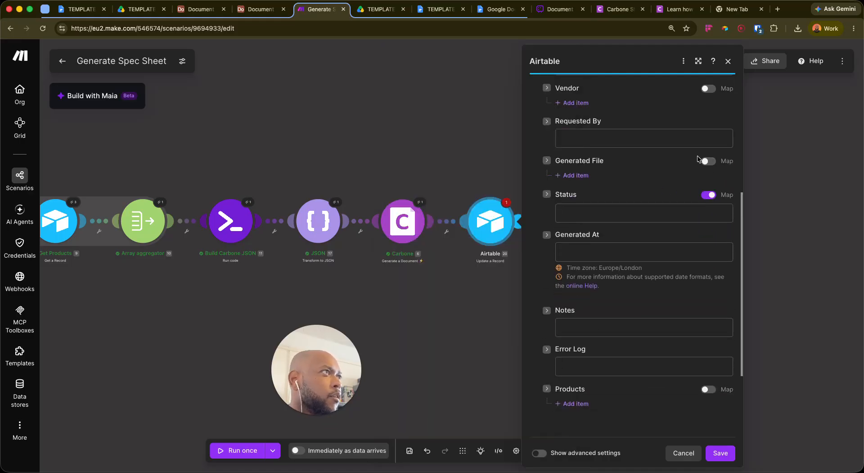
{"action": "scroll", "coordinate": [632, 391], "scroll_direction": "down", "scroll_amount": 3}
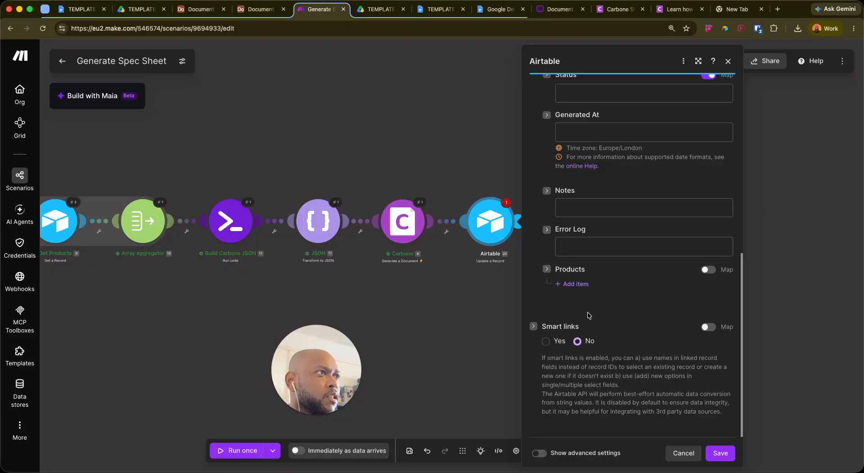
{"action": "scroll", "coordinate": [590, 315], "scroll_direction": "up", "scroll_amount": 9}
{"action": "left_click", "coordinate": [727, 63]}
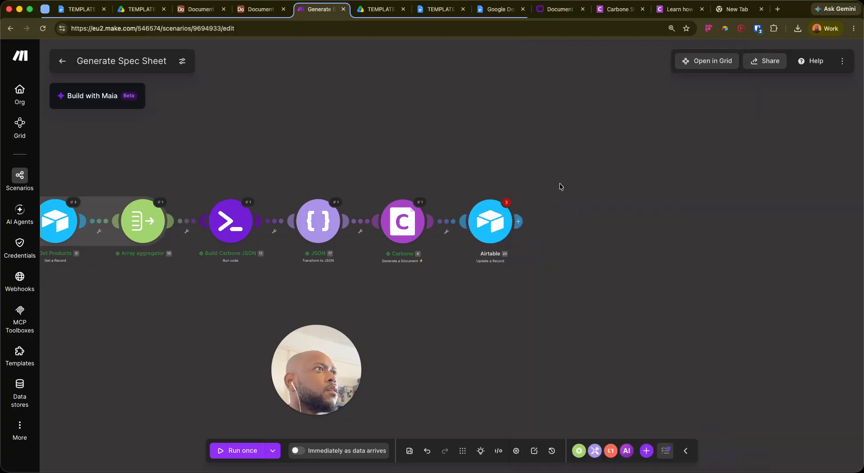
Delete the Airtable module and add Google Drive Download a File after Carbone
{"action": "right_click", "coordinate": [496, 225]}
{"action": "left_click", "coordinate": [526, 345]}
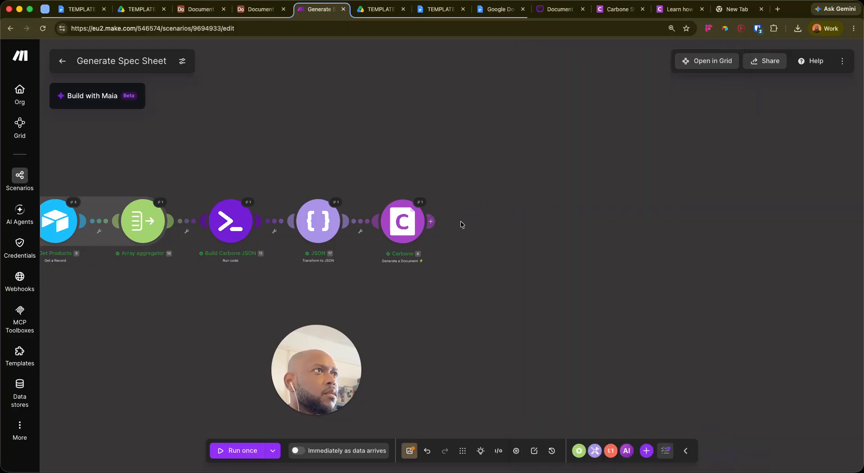
{"action": "left_click", "coordinate": [449, 214]}
{"action": "type", "text": "drive"}
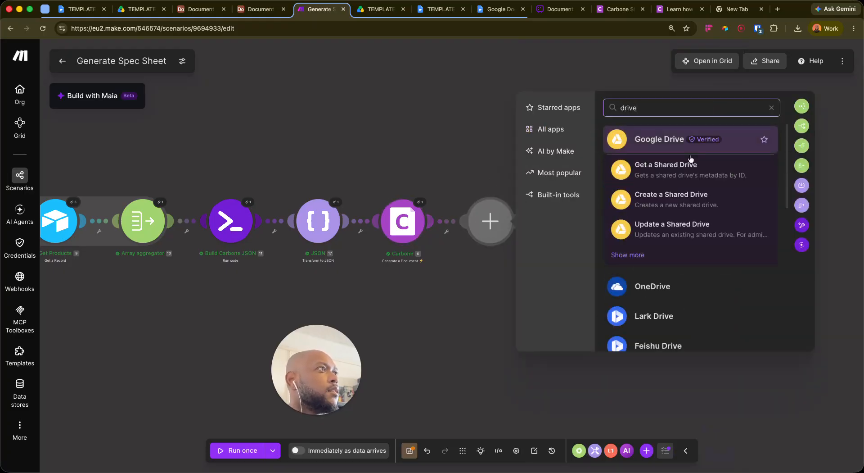
{"action": "left_click", "coordinate": [700, 148]}
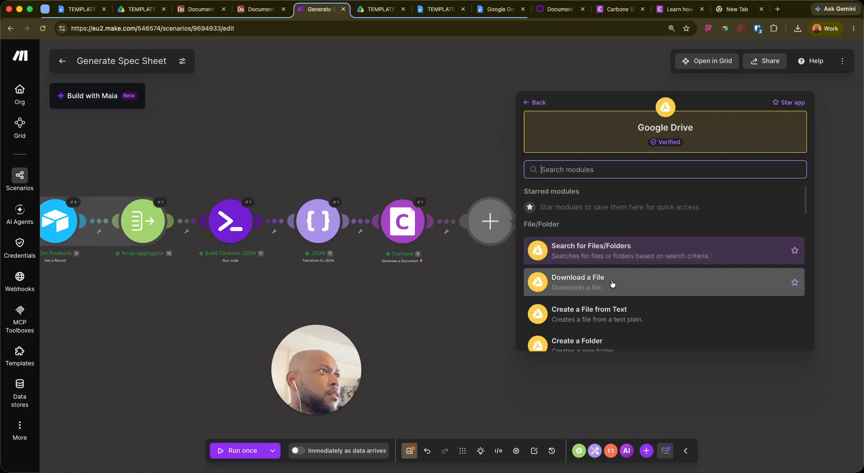
{"action": "scroll", "coordinate": [621, 288], "scroll_direction": "down", "scroll_amount": 5}
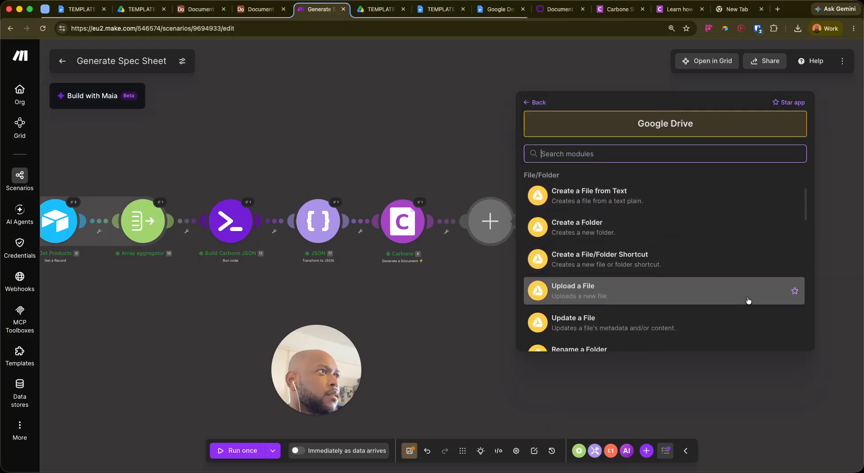
{"action": "scroll", "coordinate": [634, 273], "scroll_direction": "up", "scroll_amount": 5}
{"action": "left_click", "coordinate": [610, 275]}
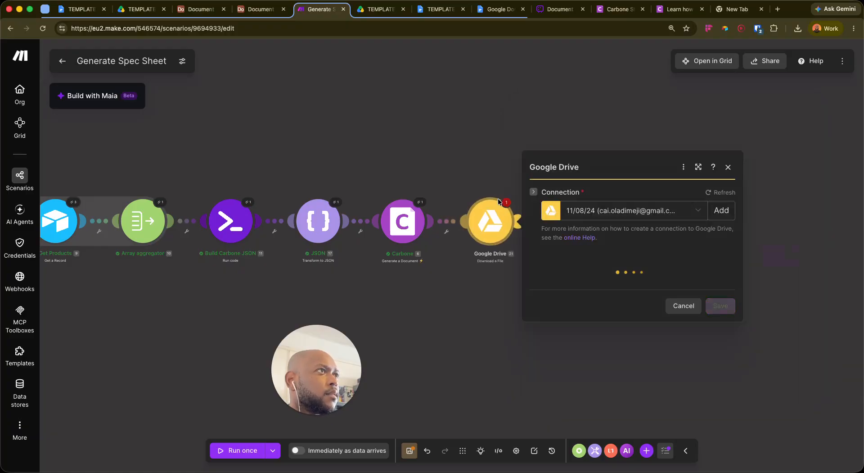
Use the work Google Drive connection and set File ID to Enter manually
{"action": "left_click", "coordinate": [675, 205]}
{"action": "left_click", "coordinate": [675, 206]}
{"action": "left_click", "coordinate": [672, 206]}
{"action": "left_click", "coordinate": [629, 261]}
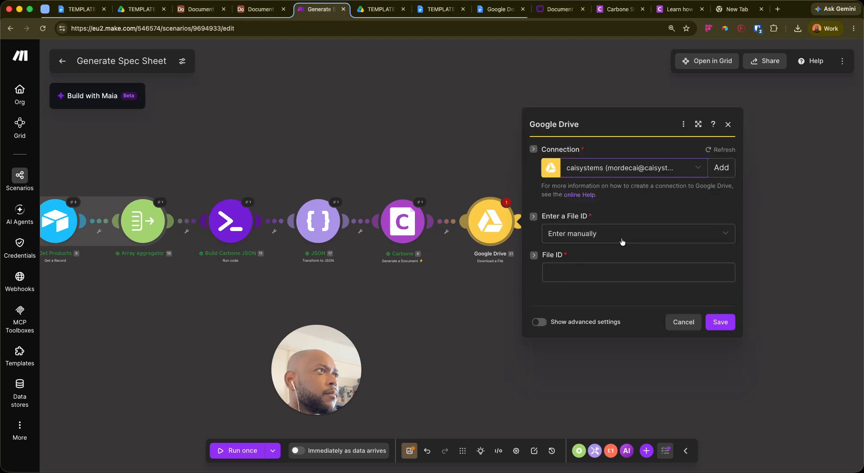
{"action": "left_click", "coordinate": [615, 221]}
{"action": "left_click", "coordinate": [607, 235]}
{"action": "left_click", "coordinate": [578, 280]}
{"action": "left_click", "coordinate": [625, 211]}
{"action": "left_click", "coordinate": [582, 232]}
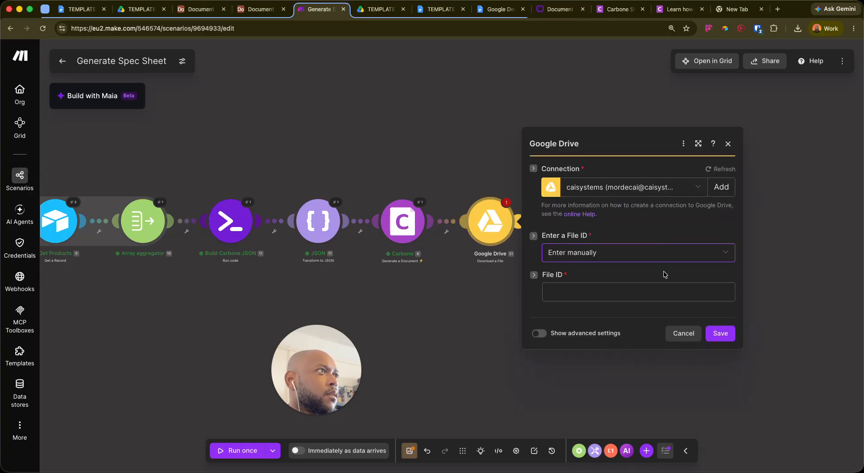
{"action": "left_click", "coordinate": [640, 272]}
Close the Google Drive settings and delete the Download a File module
{"action": "left_click", "coordinate": [657, 293]}
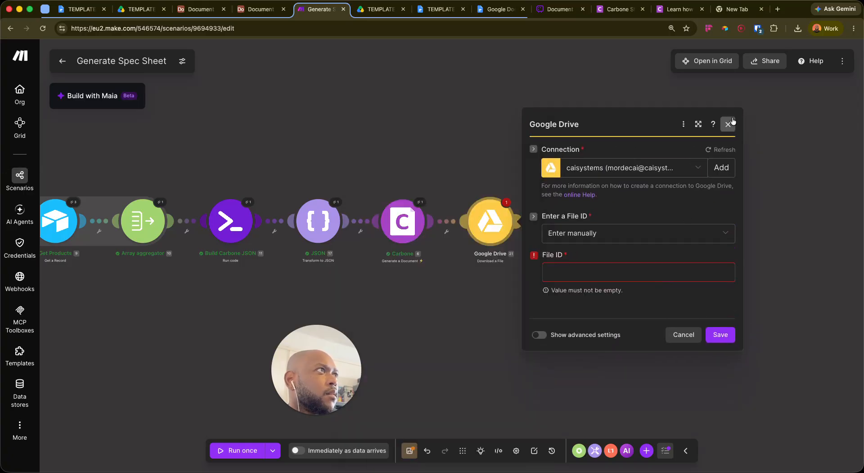
{"action": "left_click", "coordinate": [728, 124]}
{"action": "right_click", "coordinate": [494, 230]}
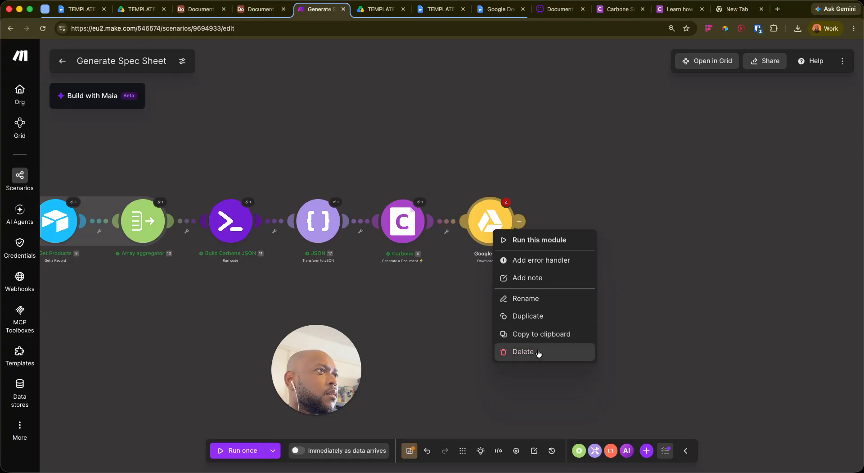
{"action": "left_click", "coordinate": [535, 352]}
Add a Google Drive Upload a File module after Carbone
{"action": "left_click", "coordinate": [442, 223]}
{"action": "type", "text": "drive"}
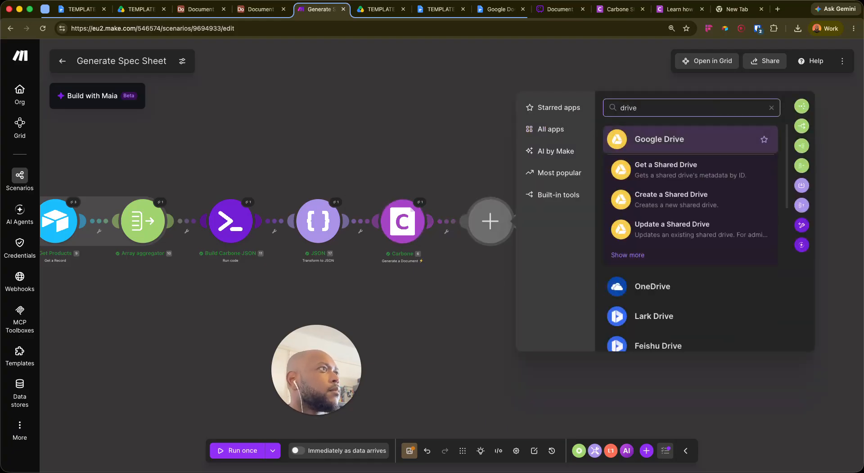
{"action": "left_click", "coordinate": [635, 252]}
{"action": "scroll", "coordinate": [639, 294], "scroll_direction": "down", "scroll_amount": 2}
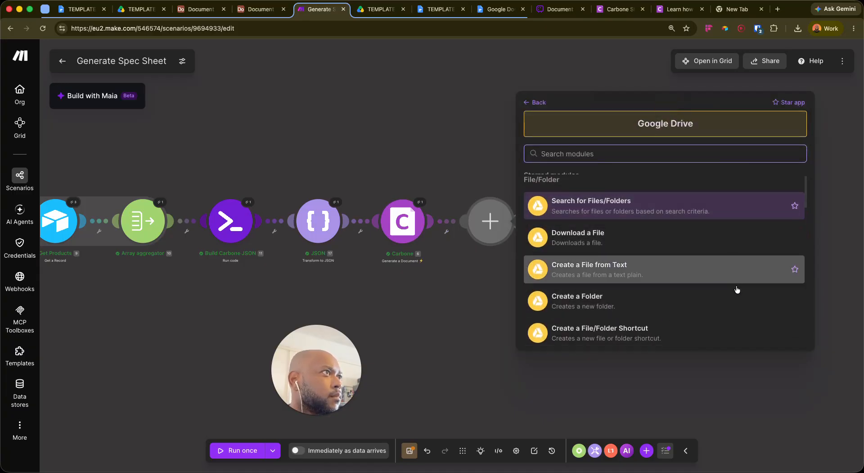
{"action": "scroll", "coordinate": [724, 287], "scroll_direction": "down", "scroll_amount": 3}
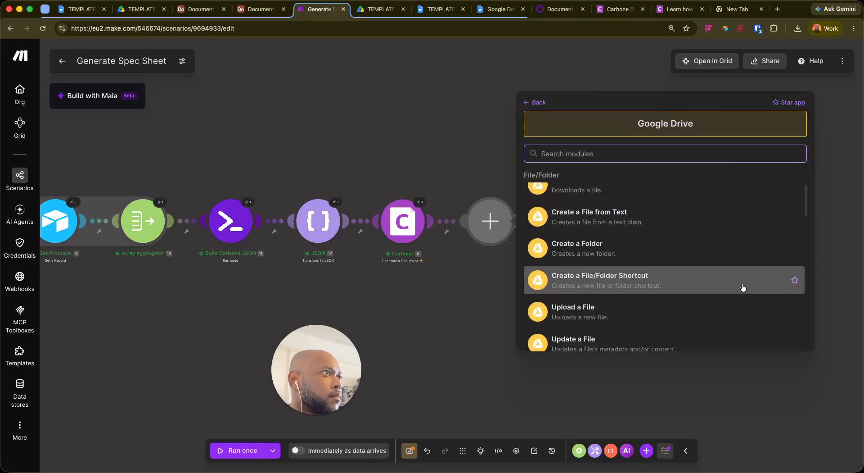
{"action": "left_click", "coordinate": [656, 311]}
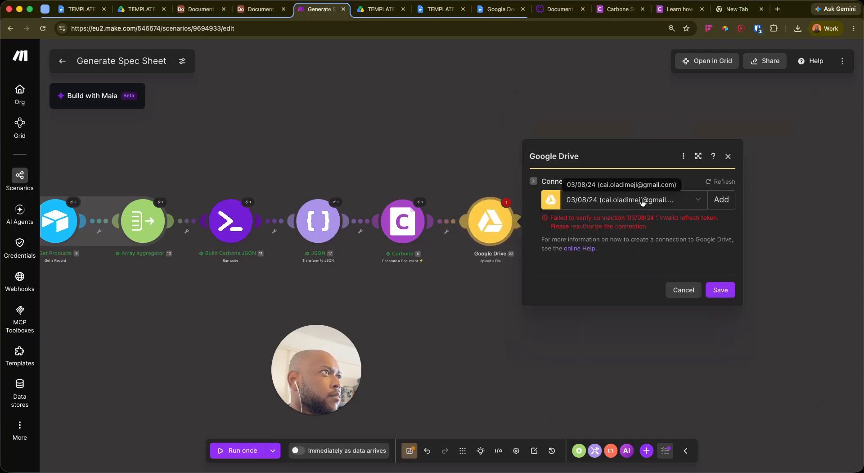
Select the work Google Drive connection and reauthorise it through the Google sign-in
{"action": "left_click", "coordinate": [642, 202]}
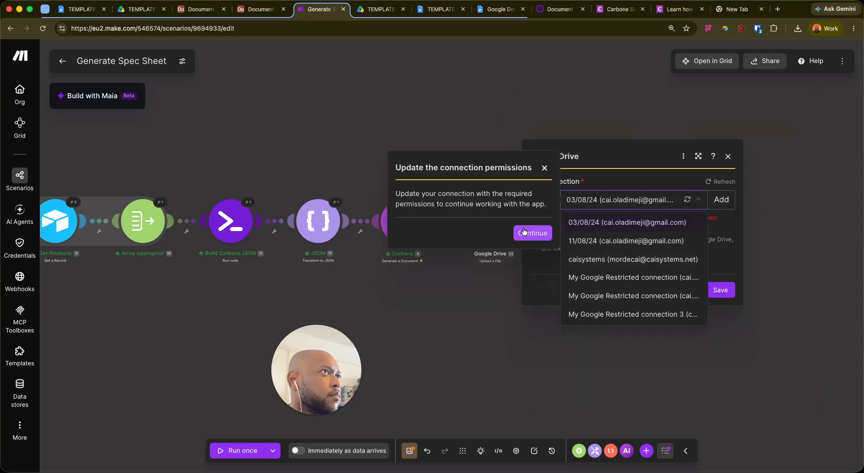
{"action": "left_click", "coordinate": [653, 259]}
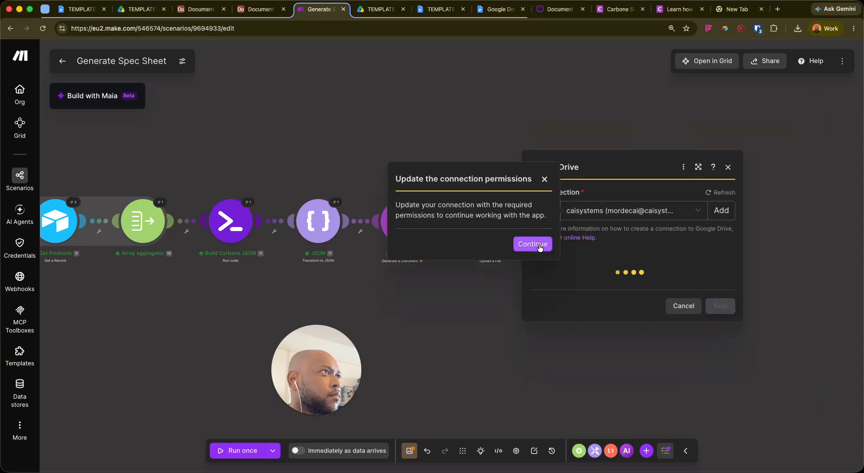
{"action": "left_click", "coordinate": [532, 244]}
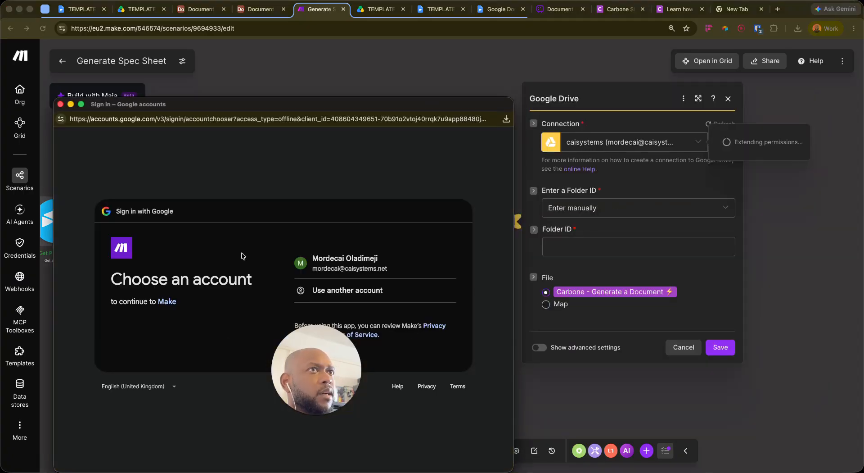
{"action": "left_click", "coordinate": [388, 261]}
{"action": "left_click", "coordinate": [421, 351]}
{"action": "left_click", "coordinate": [439, 388]}
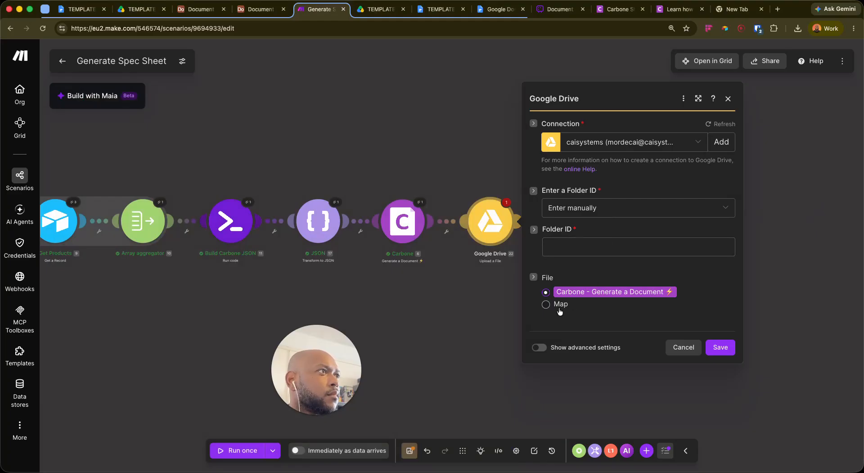
Set the upload folder to Select from the list, choose root '/', and save
{"action": "left_click", "coordinate": [595, 249]}
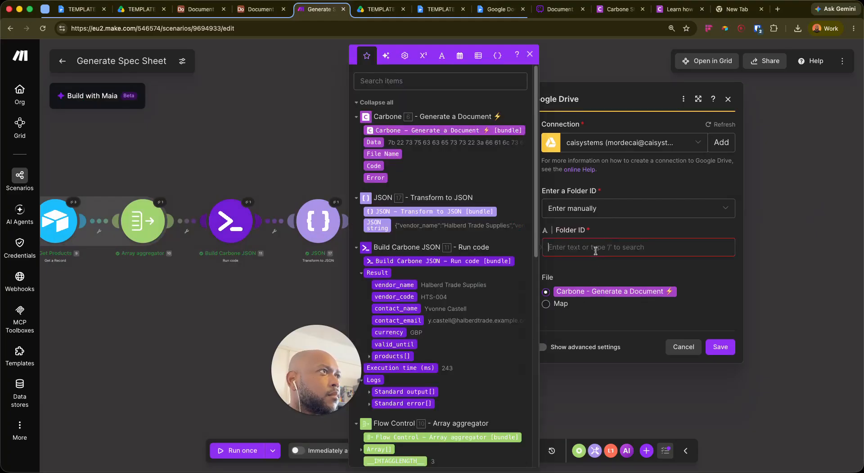
{"action": "left_click", "coordinate": [612, 227]}
{"action": "left_click", "coordinate": [613, 209]}
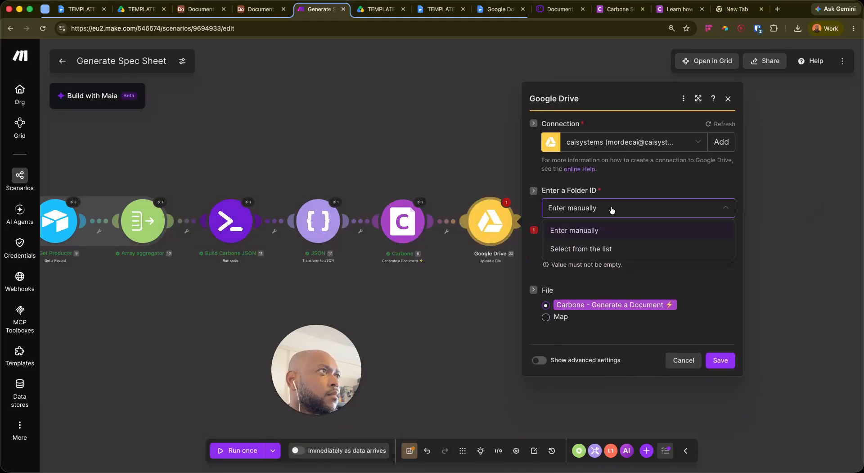
{"action": "left_click", "coordinate": [589, 230]}
{"action": "left_click", "coordinate": [594, 209]}
{"action": "left_click", "coordinate": [598, 248]}
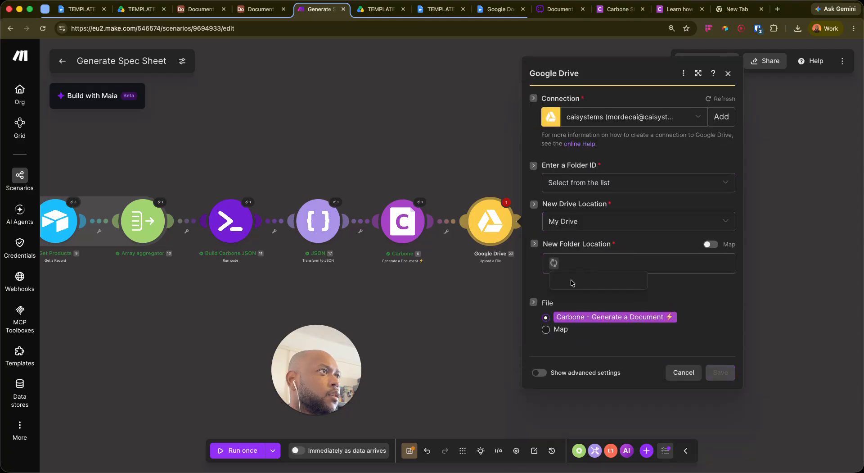
{"action": "left_click", "coordinate": [575, 282]}
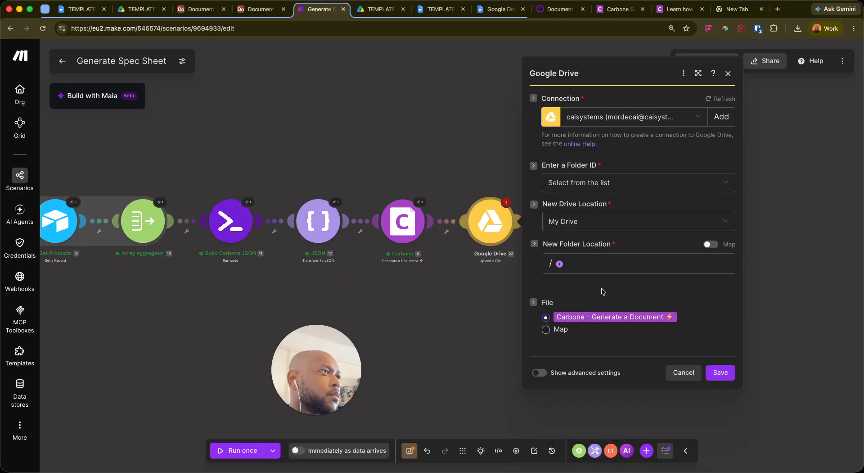
{"action": "left_click", "coordinate": [721, 372]}
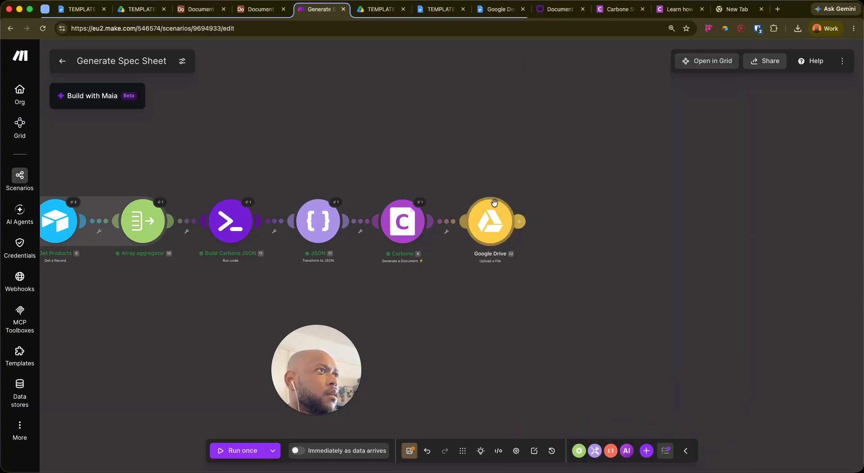
Add Airtable Update a Record after Google Drive, using Document Generation Demo's L3 Spec Sheets table
{"action": "left_click", "coordinate": [519, 221]}
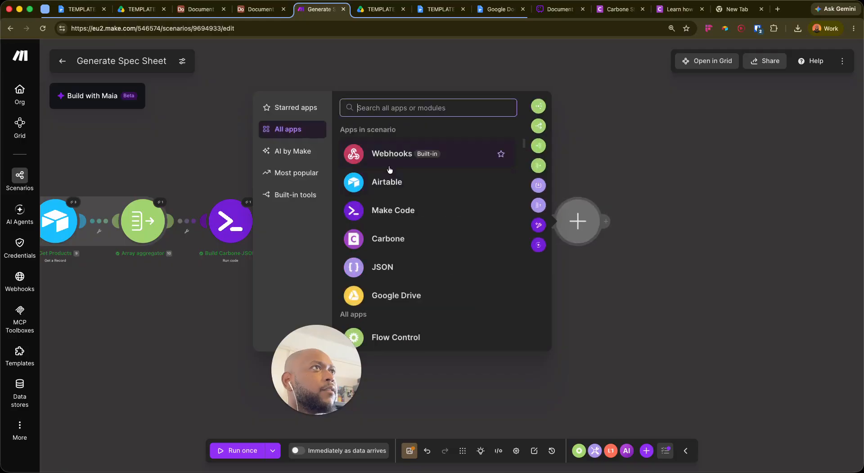
{"action": "left_click", "coordinate": [388, 182]}
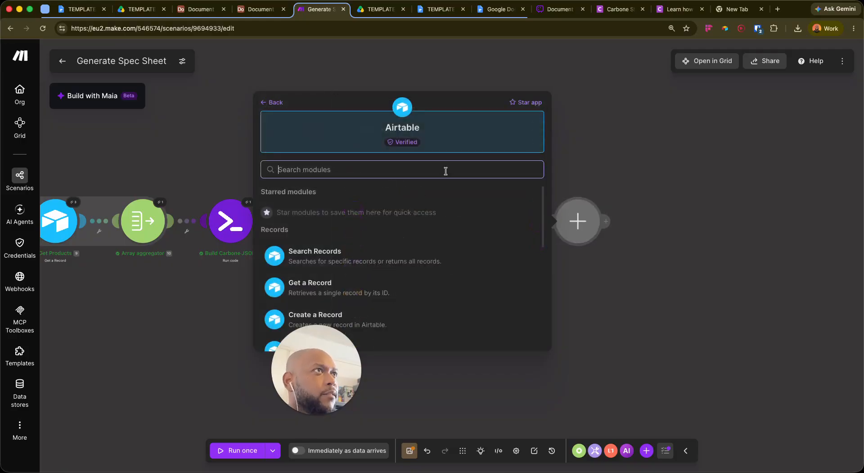
{"action": "left_click", "coordinate": [311, 347]}
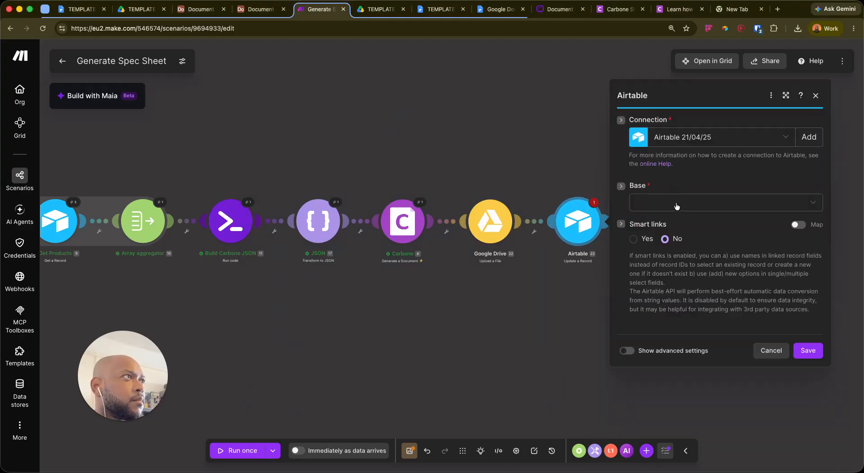
{"action": "left_click", "coordinate": [675, 204]}
{"action": "type", "text": "docu"}
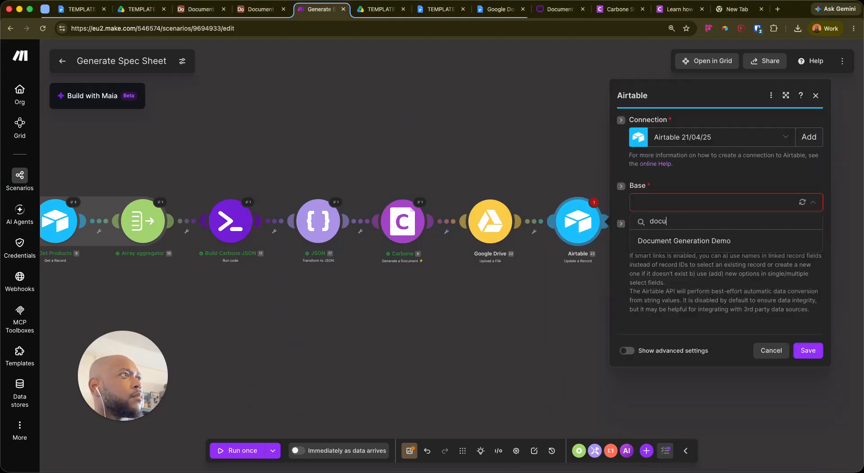
{"action": "left_click", "coordinate": [683, 241]}
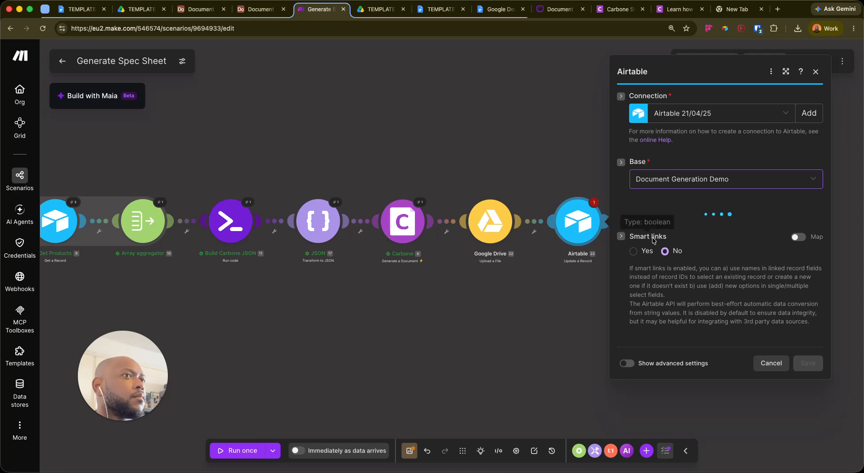
{"action": "left_click", "coordinate": [657, 218]}
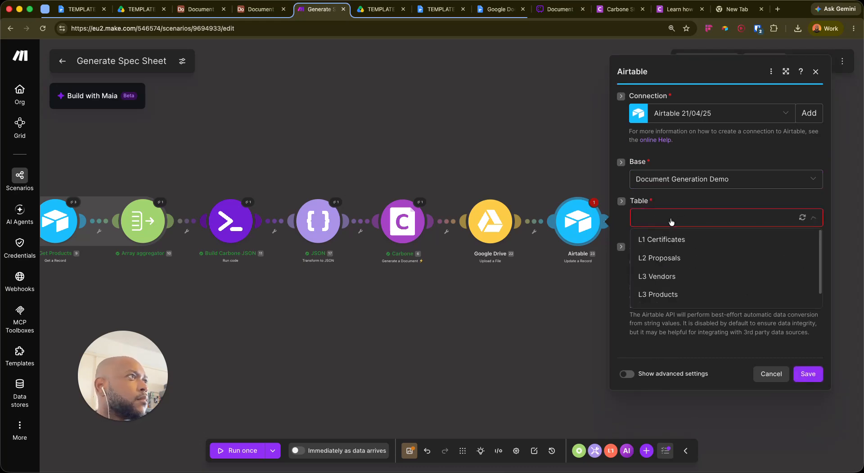
{"action": "left_click", "coordinate": [664, 313]}
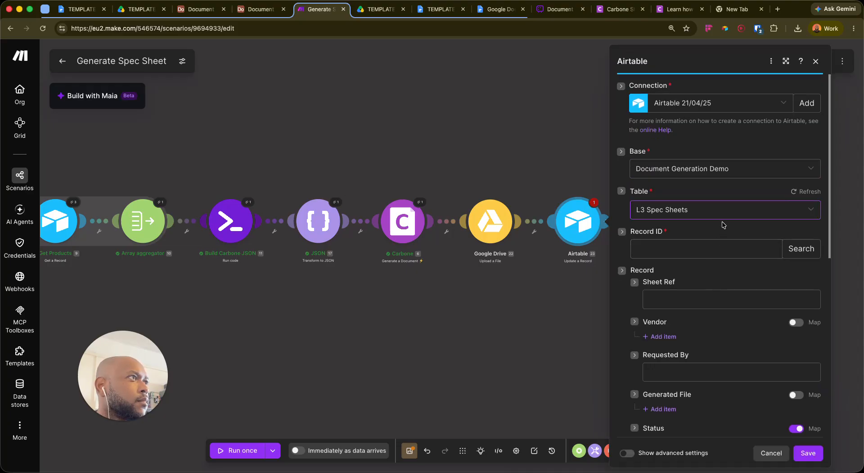
{"action": "scroll", "coordinate": [723, 228], "scroll_direction": "down", "scroll_amount": 1}
Map the webhook's 3. record_id into Record ID
{"action": "left_click", "coordinate": [714, 233]}
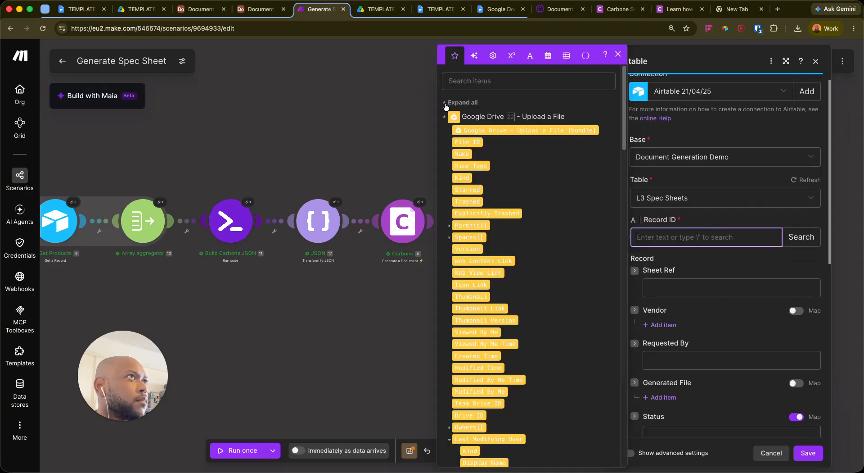
{"action": "left_click", "coordinate": [446, 103]}
{"action": "left_click", "coordinate": [445, 313]}
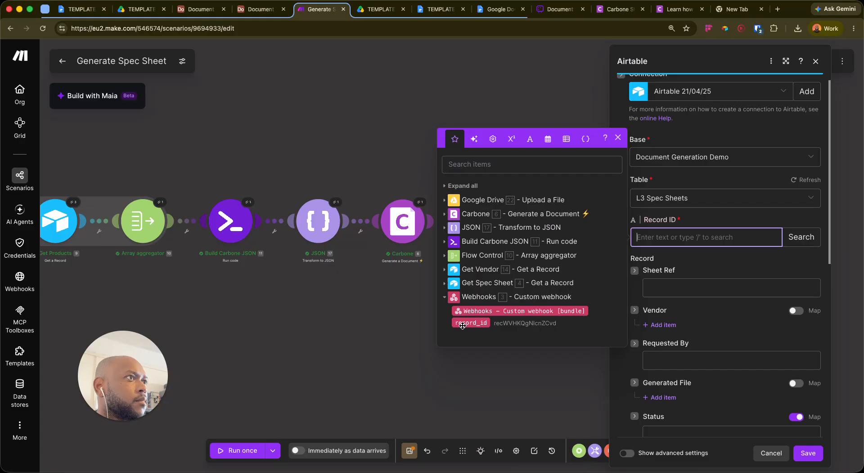
{"action": "left_click", "coordinate": [463, 323]}
{"action": "left_click", "coordinate": [736, 263]}
{"action": "scroll", "coordinate": [695, 298], "scroll_direction": "down", "scroll_amount": 3}
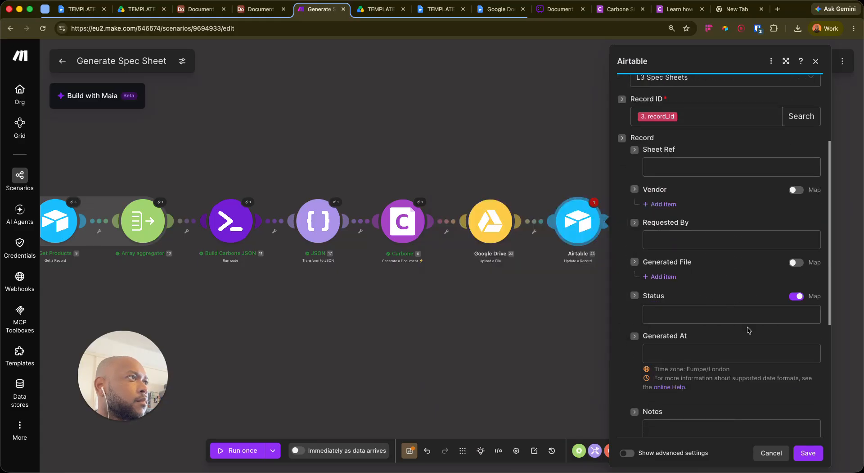
Add a Generated File item with File URL mapped to 22. Web Content Link
{"action": "left_click", "coordinate": [671, 276]}
{"action": "left_click", "coordinate": [689, 304]}
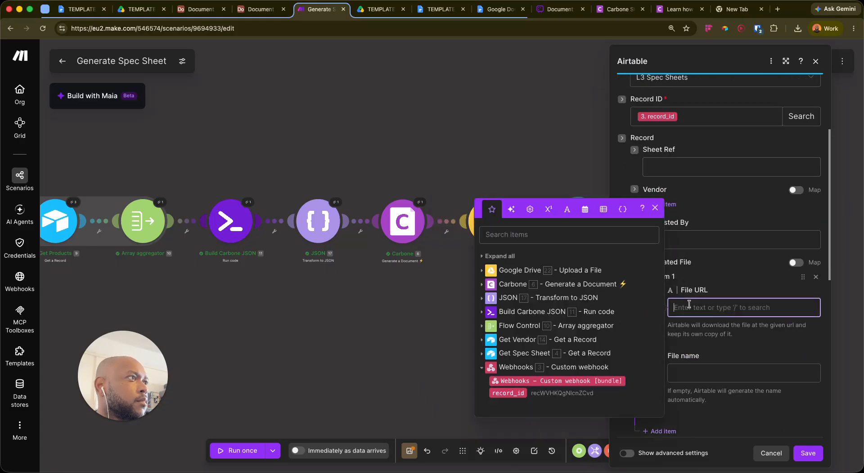
{"action": "left_click", "coordinate": [482, 270]}
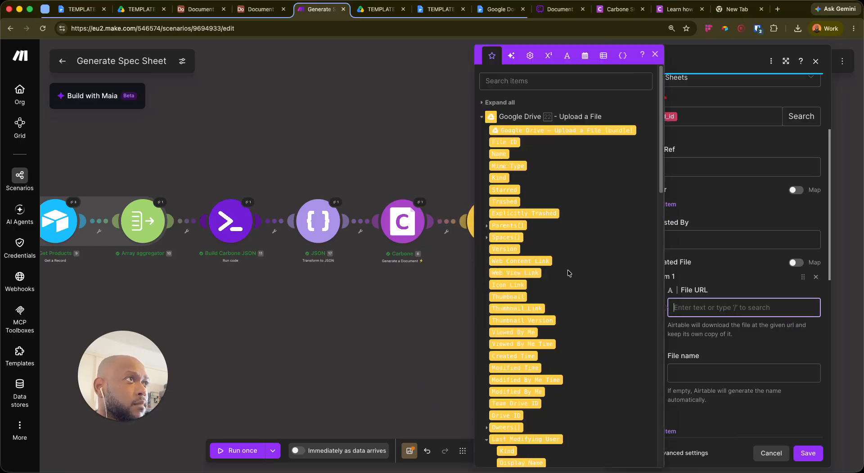
{"action": "scroll", "coordinate": [596, 296], "scroll_direction": "down", "scroll_amount": 1}
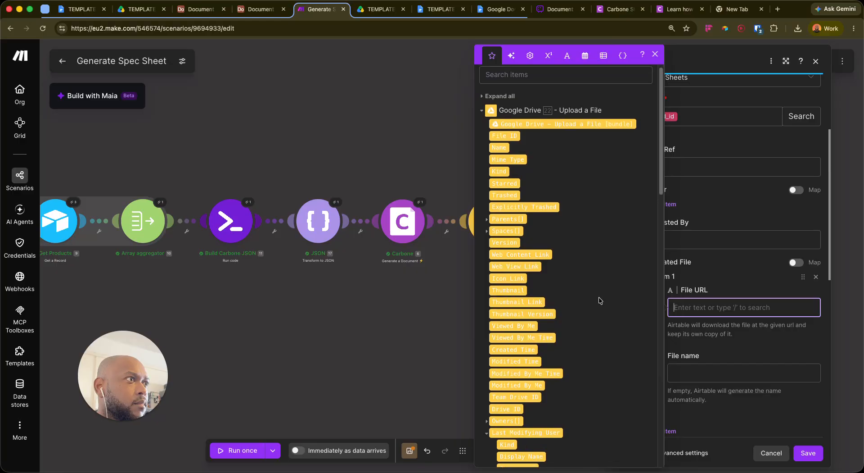
{"action": "scroll", "coordinate": [600, 297], "scroll_direction": "down", "scroll_amount": 3}
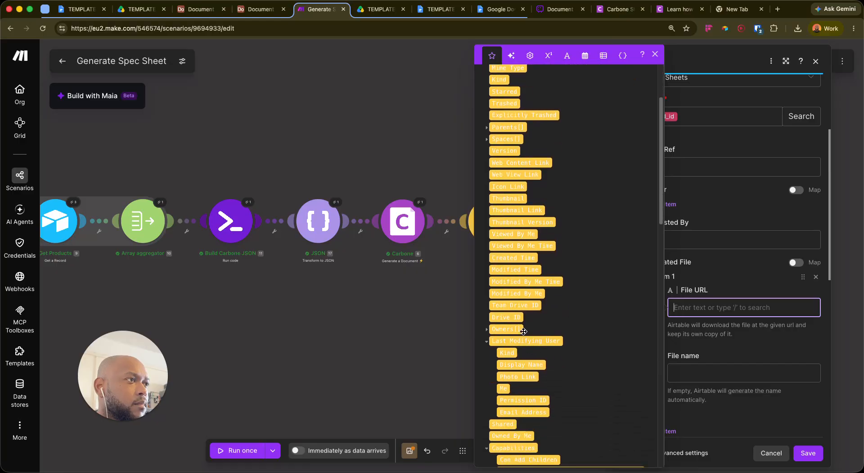
{"action": "left_click", "coordinate": [486, 341]}
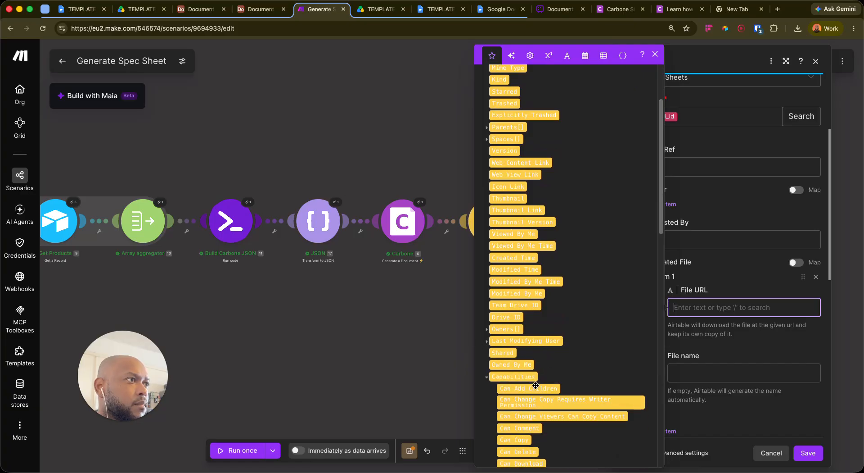
{"action": "left_click", "coordinate": [486, 377]}
{"action": "scroll", "coordinate": [565, 315], "scroll_direction": "down", "scroll_amount": 3}
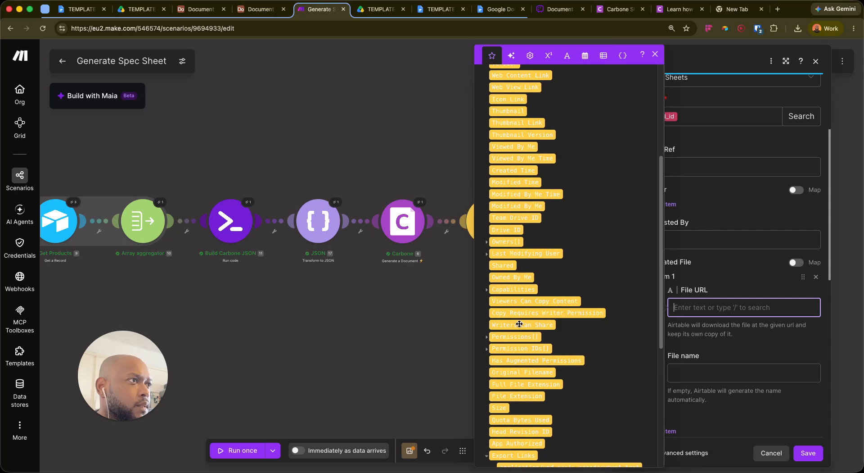
{"action": "scroll", "coordinate": [568, 333], "scroll_direction": "down", "scroll_amount": 2}
{"action": "scroll", "coordinate": [561, 330], "scroll_direction": "down", "scroll_amount": 3}
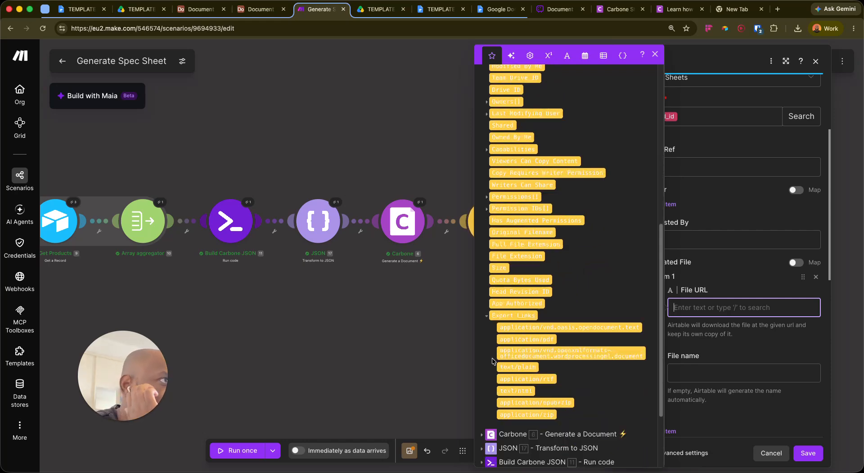
{"action": "scroll", "coordinate": [507, 265], "scroll_direction": "up", "scroll_amount": 4}
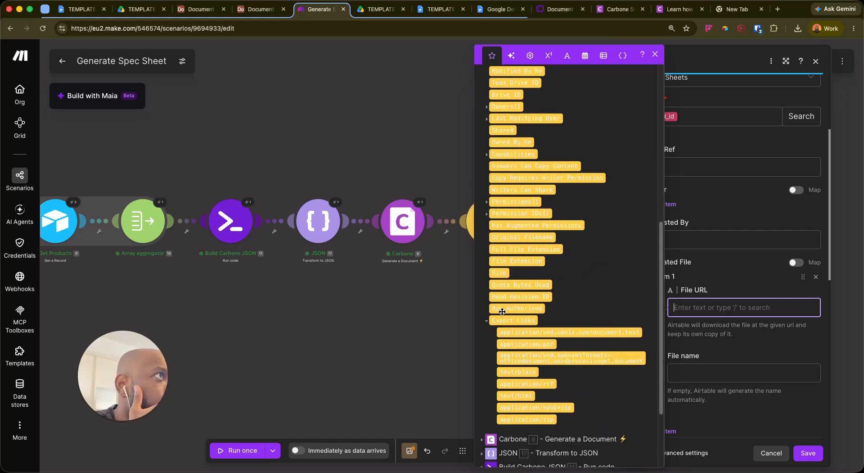
{"action": "scroll", "coordinate": [512, 238], "scroll_direction": "up", "scroll_amount": 9}
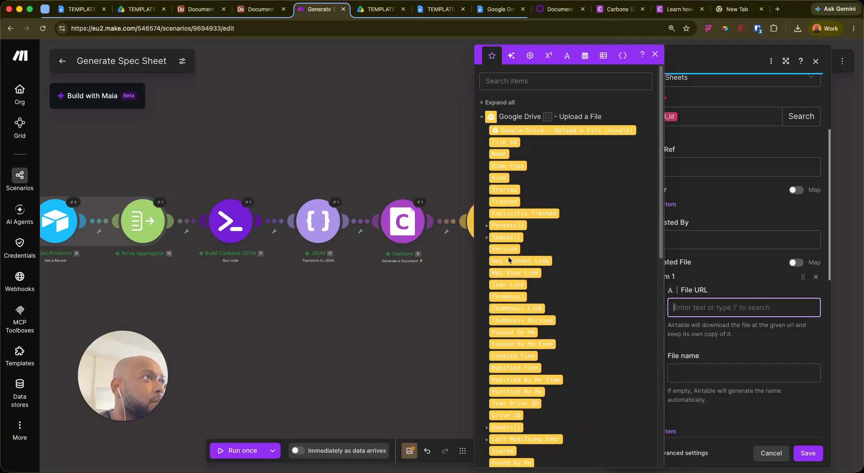
{"action": "left_click", "coordinate": [521, 260]}
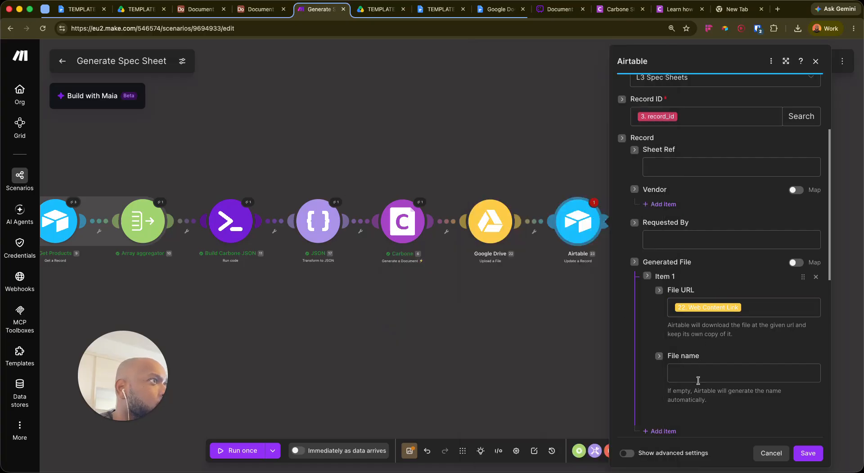
Map 22. Name into the File name and save the Airtable module
{"action": "left_click", "coordinate": [703, 373]}
{"action": "left_click", "coordinate": [499, 154]}
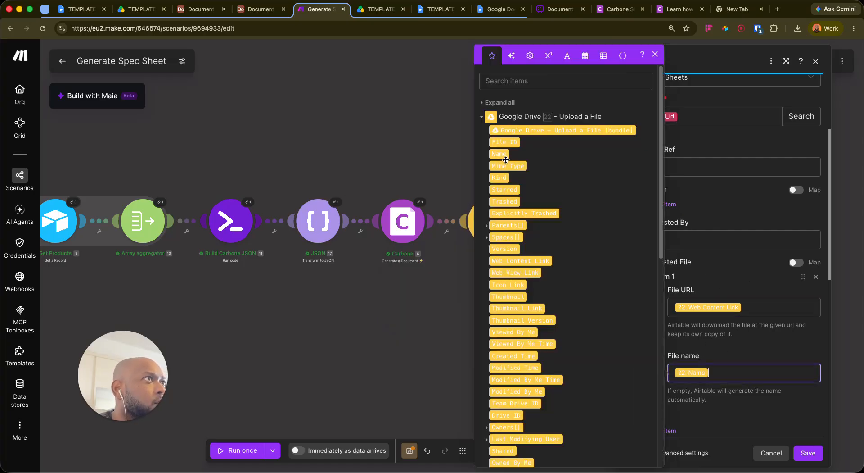
{"action": "left_click", "coordinate": [712, 289]}
{"action": "scroll", "coordinate": [730, 306], "scroll_direction": "down", "scroll_amount": 7}
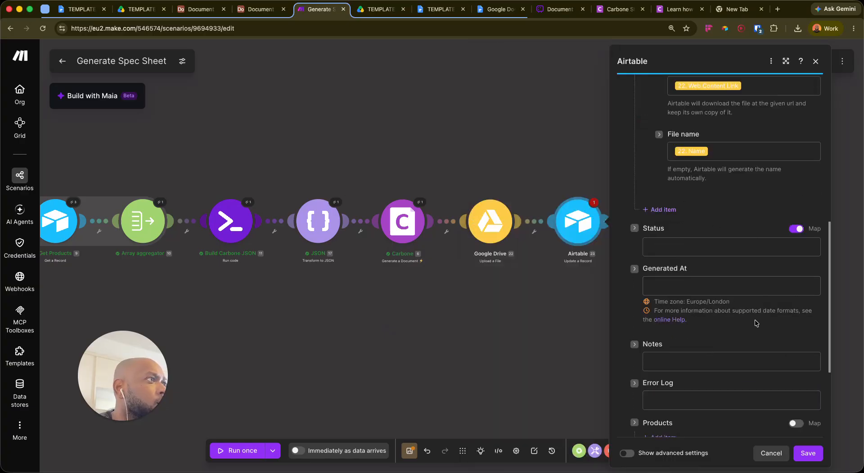
{"action": "scroll", "coordinate": [758, 318], "scroll_direction": "up", "scroll_amount": 8}
{"action": "scroll", "coordinate": [765, 323], "scroll_direction": "down", "scroll_amount": 8}
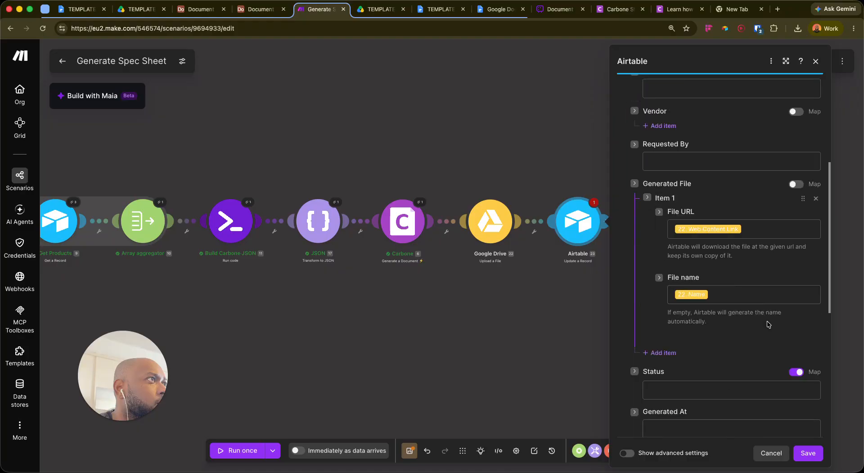
{"action": "left_click", "coordinate": [808, 452]}
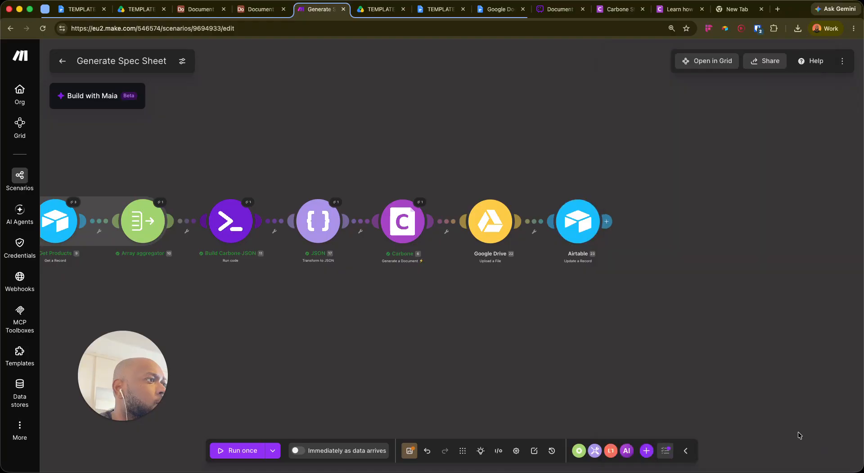
Save the scenario and rerun it once with the last run's existing data
{"action": "left_click", "coordinate": [409, 450]}
{"action": "scroll", "coordinate": [421, 276], "scroll_direction": "left", "scroll_amount": 5}
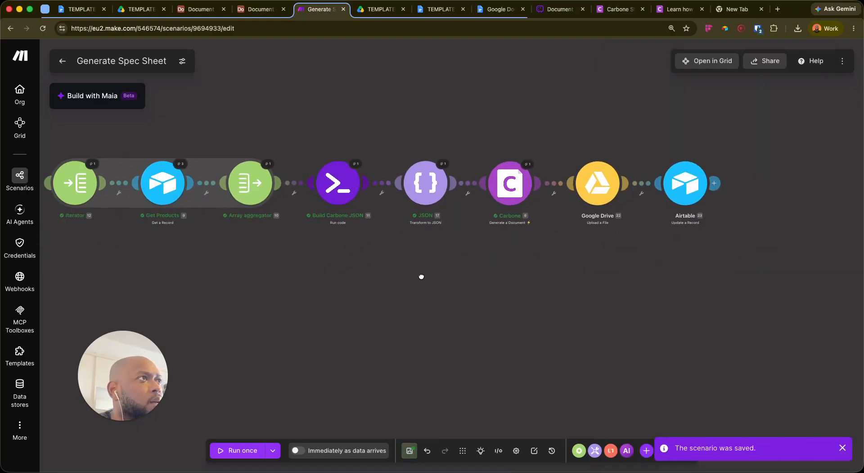
{"action": "left_click", "coordinate": [273, 450]}
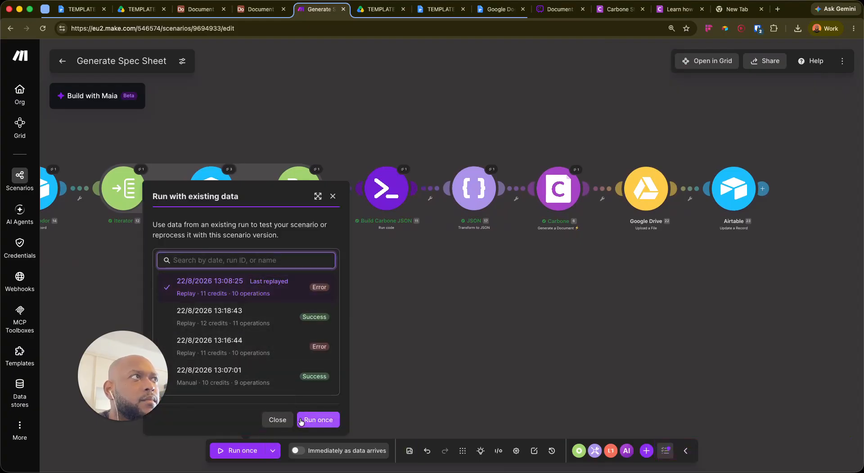
{"action": "left_click_drag", "start_coordinate": [736, 200], "coordinate": [690, 219]}
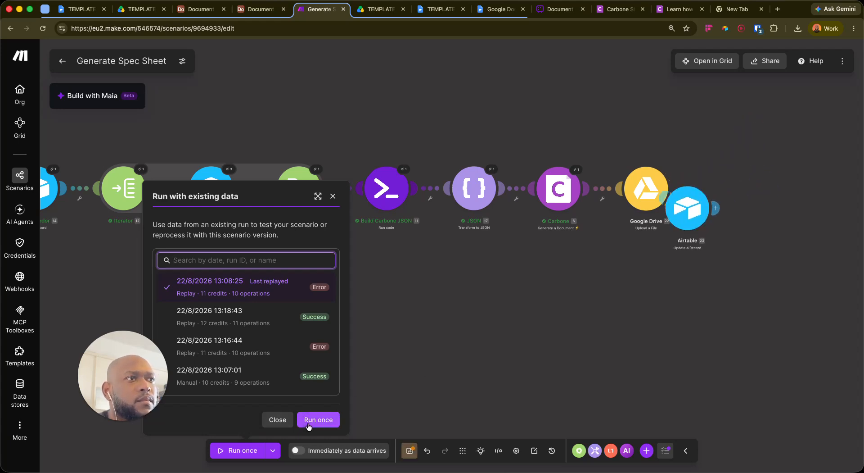
{"action": "left_click", "coordinate": [318, 419]}
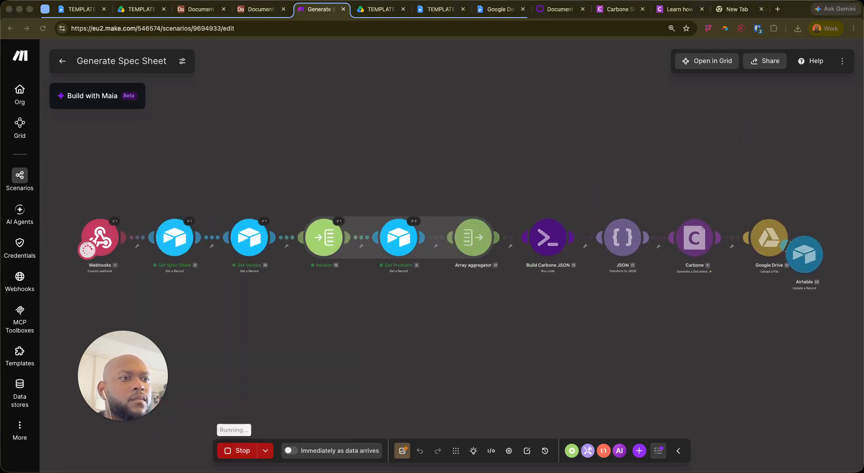
Inspect the failed Google Drive upload error and switch its file input to mapped File Name and Data
{"action": "left_click", "coordinate": [770, 237]}
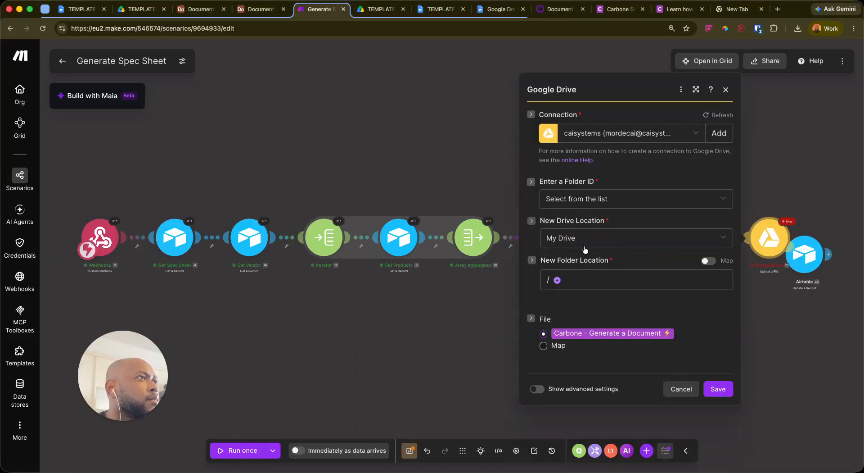
{"action": "left_click", "coordinate": [609, 198]}
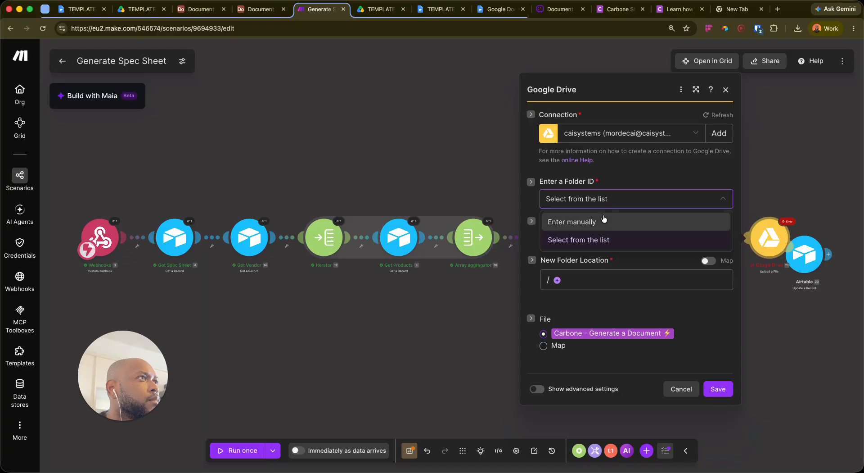
{"action": "left_click", "coordinate": [607, 242]}
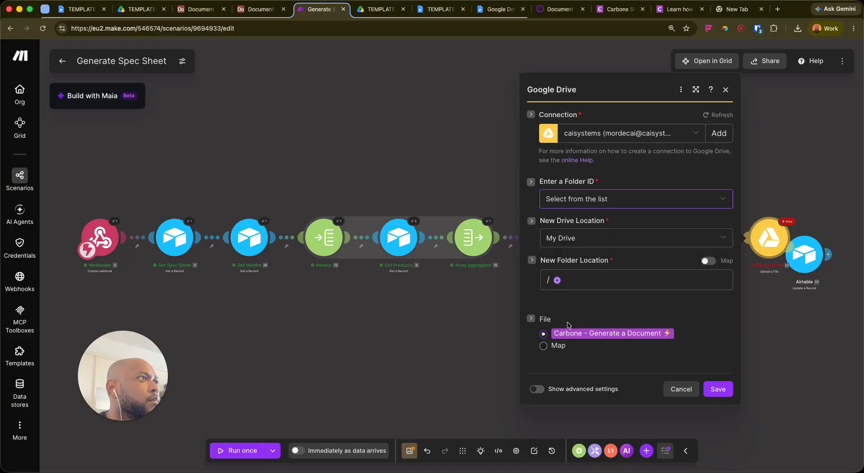
{"action": "left_click", "coordinate": [787, 221]}
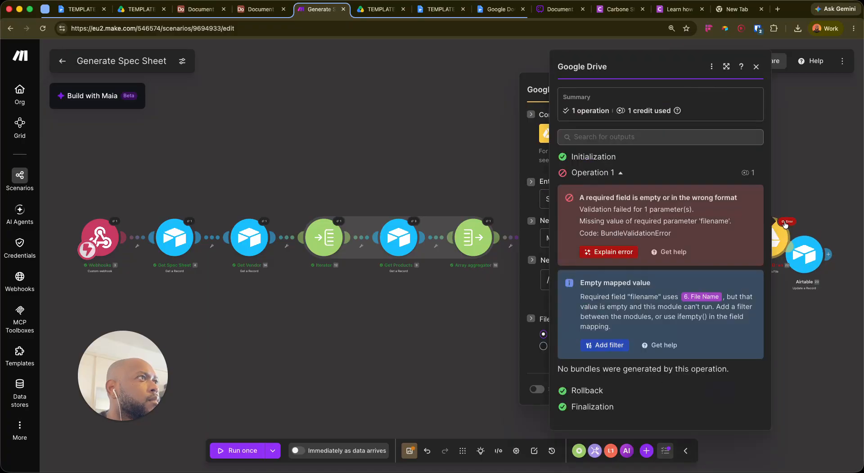
{"action": "left_click", "coordinate": [544, 345]}
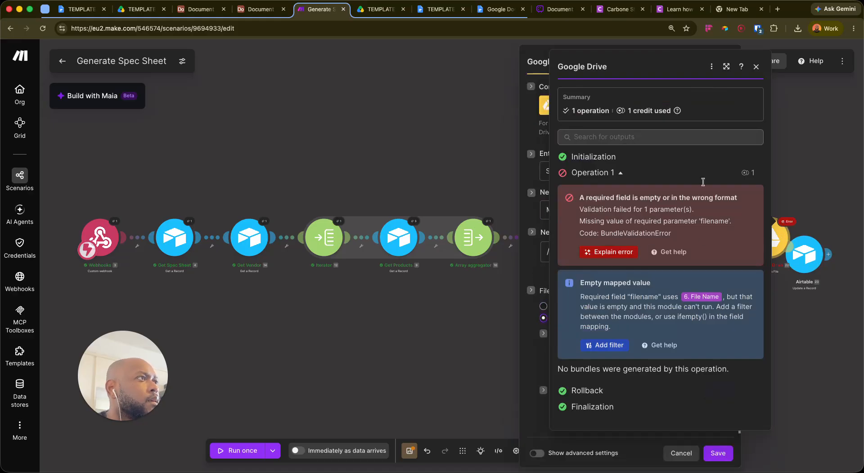
{"action": "left_click", "coordinate": [757, 66]}
{"action": "left_click", "coordinate": [620, 347]}
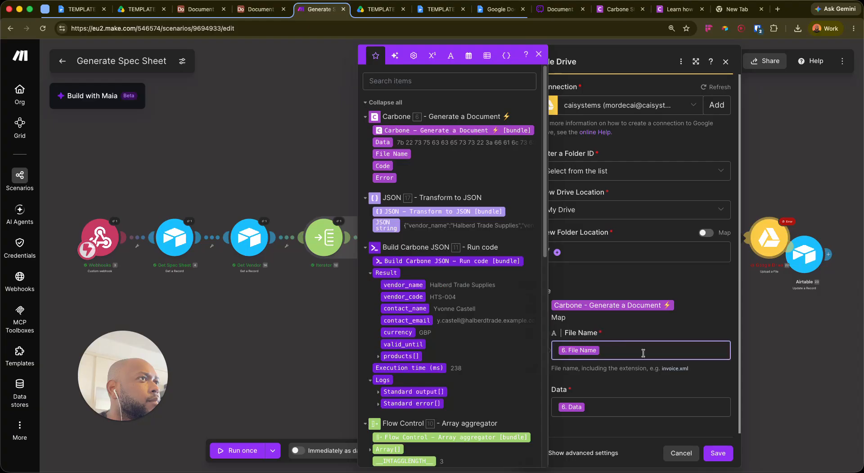
Set the Carbone Document Name to the mapped 4. Sheet Ref followed by ' - Spec Sheet' and save
{"action": "left_click", "coordinate": [780, 295]}
{"action": "left_click", "coordinate": [694, 238]}
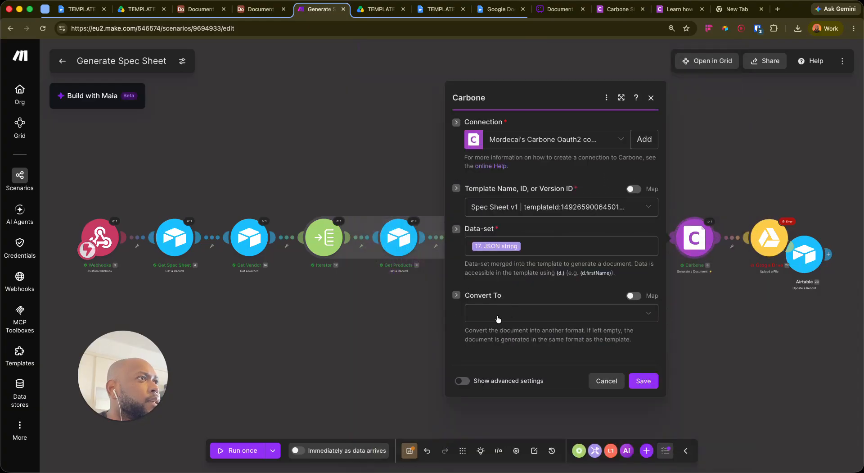
{"action": "left_click", "coordinate": [462, 381]}
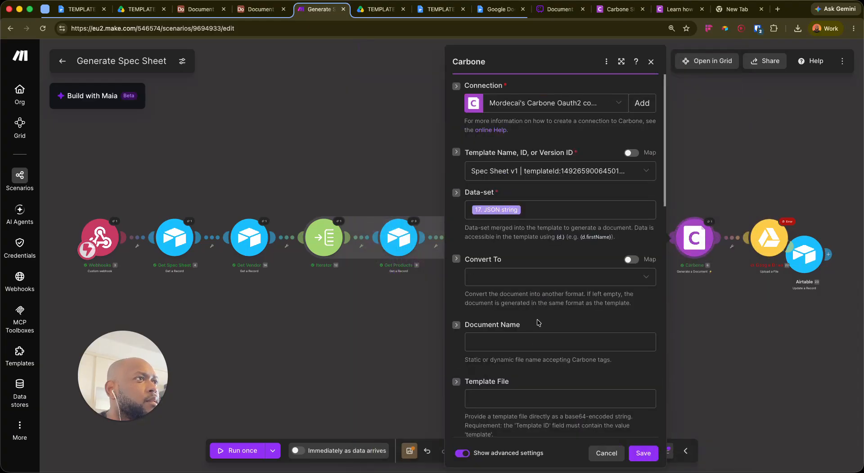
{"action": "scroll", "coordinate": [522, 336], "scroll_direction": "down", "scroll_amount": 2}
{"action": "left_click", "coordinate": [523, 333]}
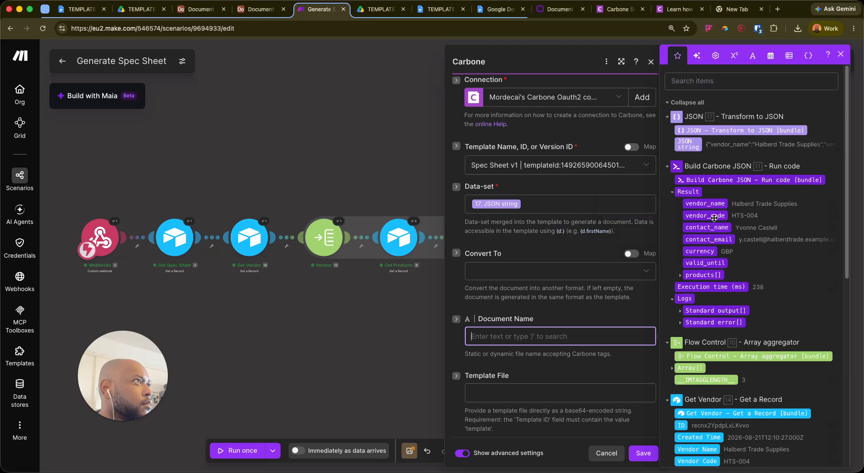
{"action": "scroll", "coordinate": [722, 385], "scroll_direction": "down", "scroll_amount": 3}
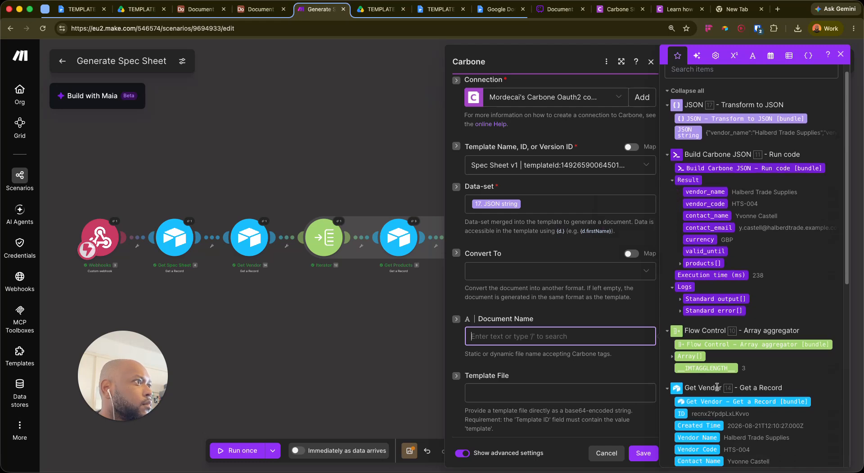
{"action": "scroll", "coordinate": [722, 385], "scroll_direction": "down", "scroll_amount": 3}
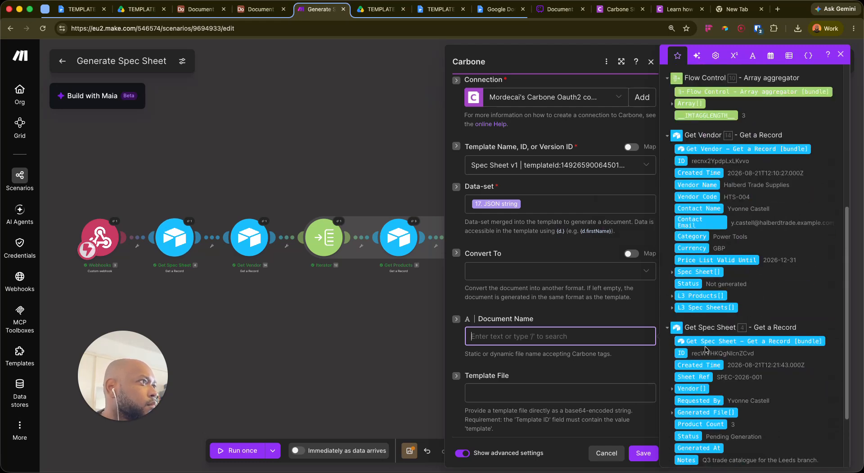
{"action": "left_click", "coordinate": [693, 375]}
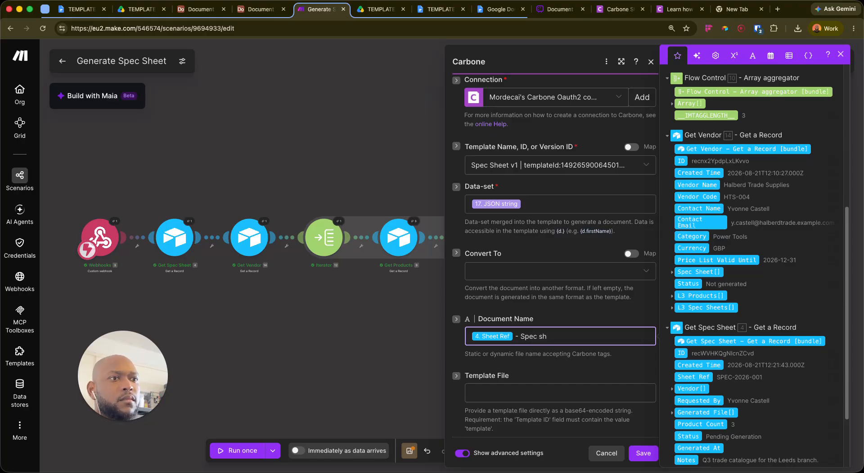
{"action": "left_click", "coordinate": [501, 313]}
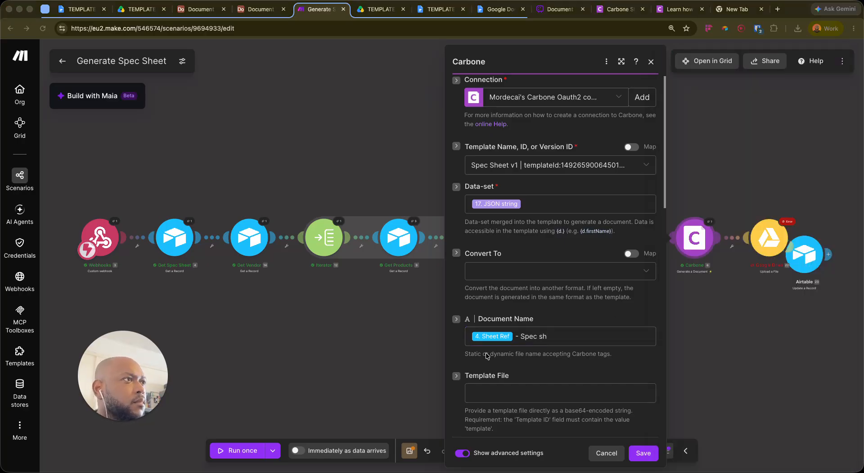
{"action": "left_click", "coordinate": [577, 336]}
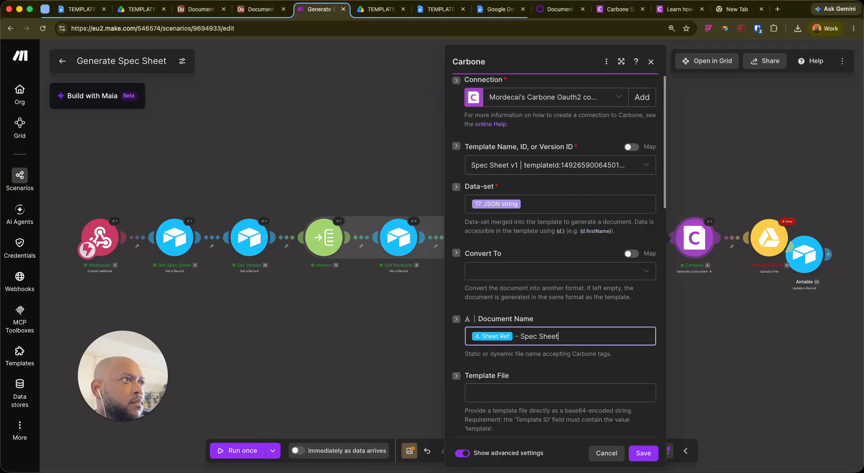
{"action": "left_click", "coordinate": [645, 453]}
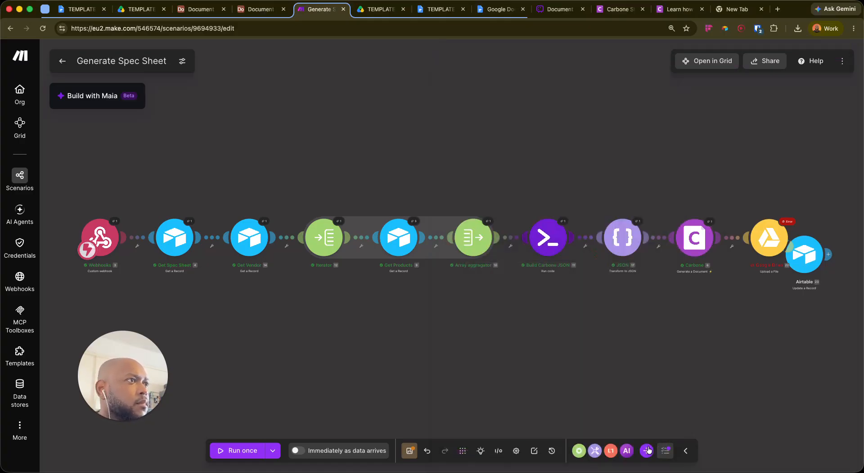
Save the scenario, align the Airtable step, and rerun it with the latest run's data
{"action": "left_click", "coordinate": [410, 450]}
{"action": "left_click_drag", "start_coordinate": [800, 262], "coordinate": [830, 243]}
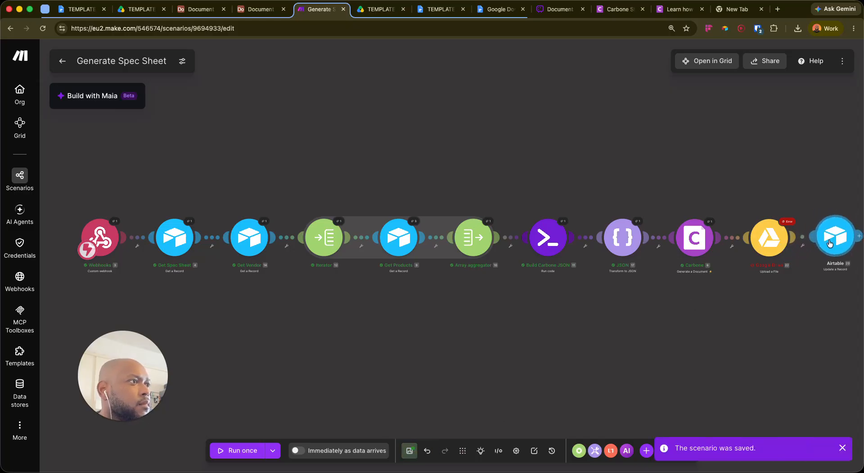
{"action": "left_click", "coordinate": [273, 450]}
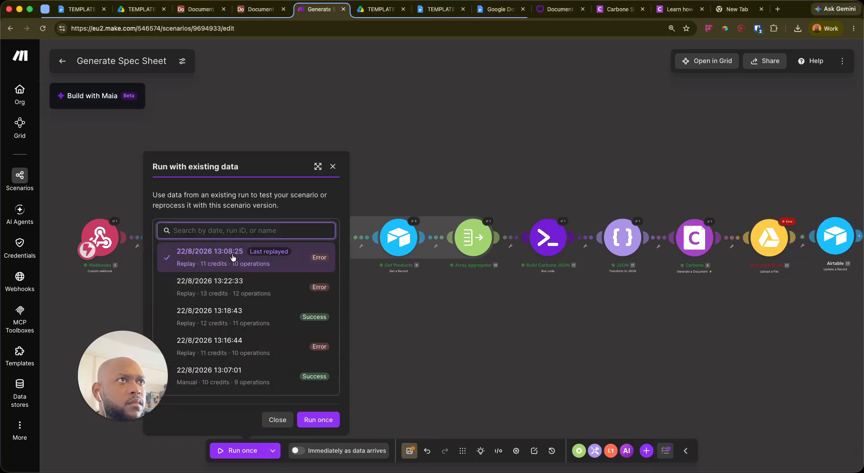
{"action": "left_click", "coordinate": [321, 422]}
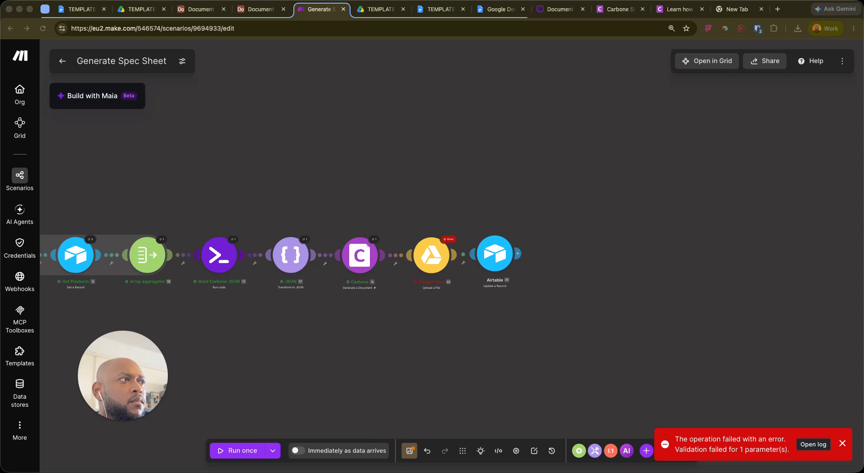
Review the Google Drive upload's missing-filename error and reopen that module's settings
{"action": "left_click", "coordinate": [449, 242]}
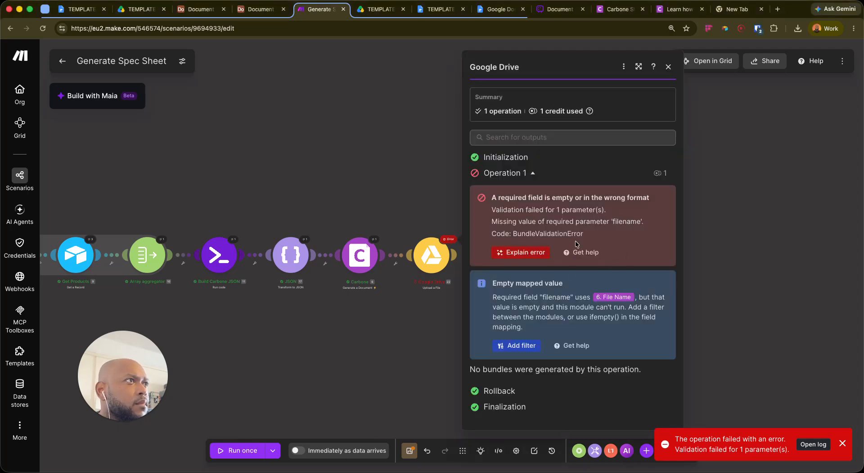
{"action": "left_click", "coordinate": [389, 343]}
{"action": "left_click", "coordinate": [440, 256]}
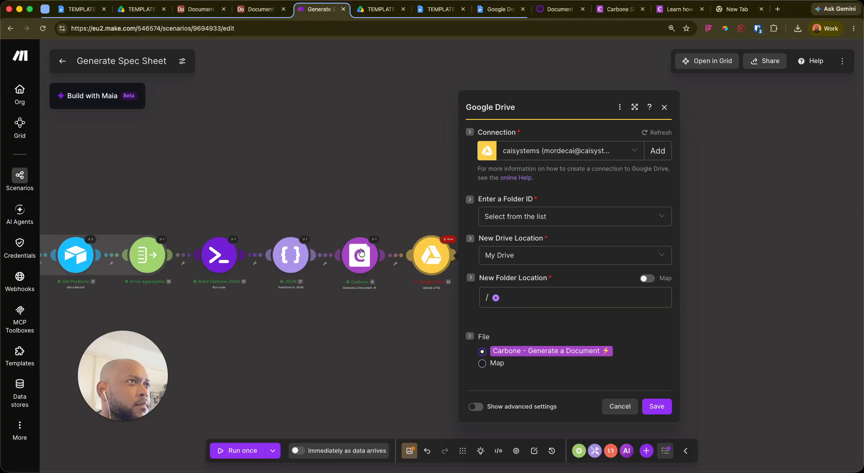
Review the Carbone document settings and close them, keeping the changes
{"action": "left_click", "coordinate": [378, 260]}
{"action": "scroll", "coordinate": [466, 356], "scroll_direction": "down", "scroll_amount": 2}
{"action": "scroll", "coordinate": [487, 302], "scroll_direction": "down", "scroll_amount": 10}
{"action": "scroll", "coordinate": [500, 315], "scroll_direction": "down", "scroll_amount": 4}
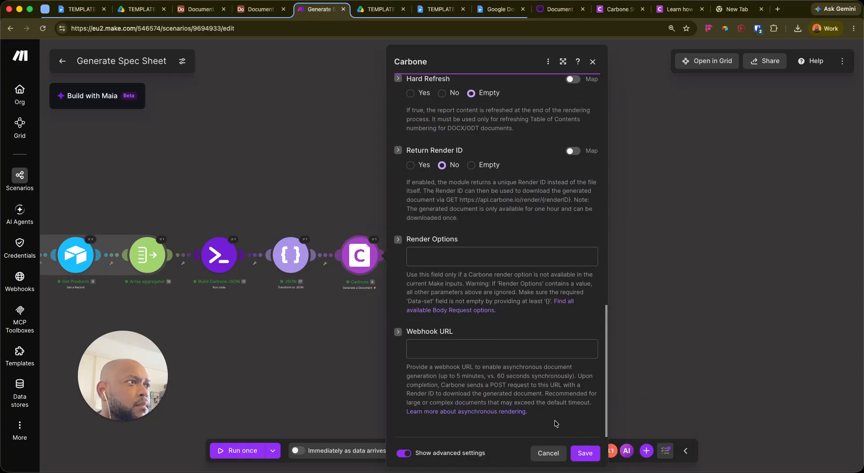
{"action": "left_click", "coordinate": [585, 452]}
Replace the Drive upload's 6. File Name mapping with 4. Sheet Ref plus ' - Spec Sheet', then save
{"action": "left_click", "coordinate": [432, 262]}
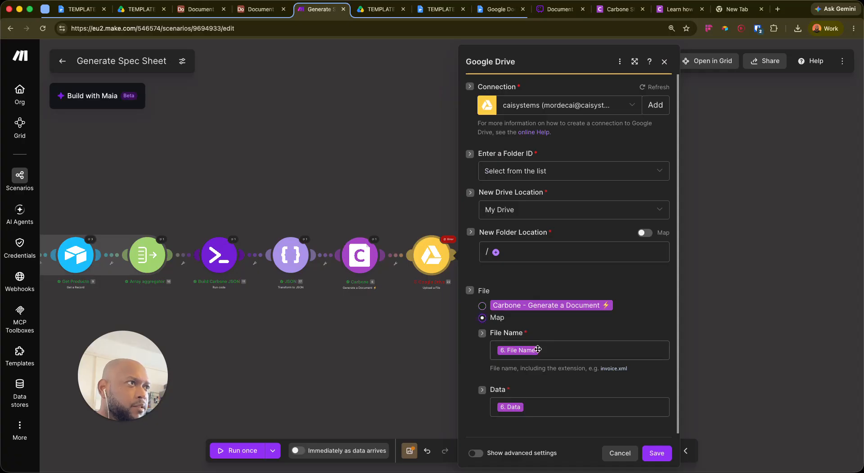
{"action": "left_click", "coordinate": [562, 353]}
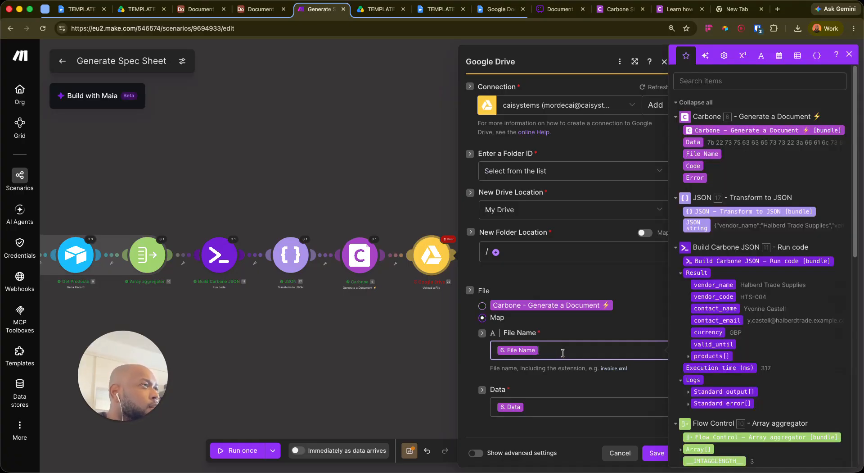
{"action": "left_click", "coordinate": [476, 350]}
{"action": "left_click", "coordinate": [562, 352]}
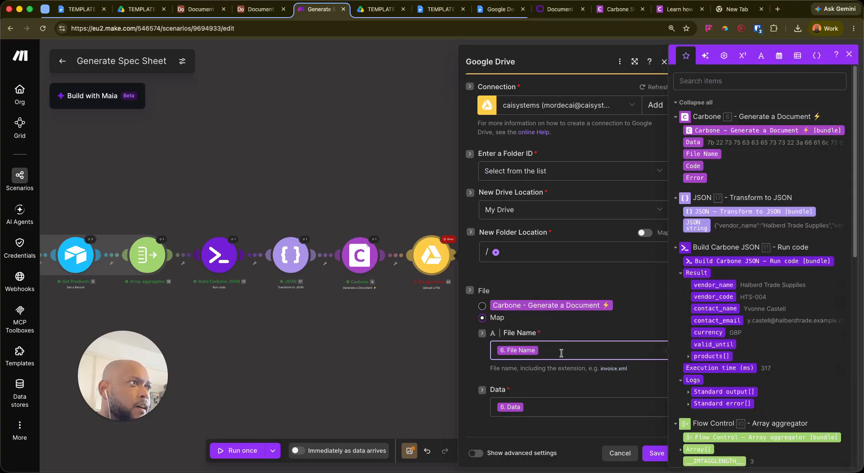
{"action": "key", "text": "BackSpace"}
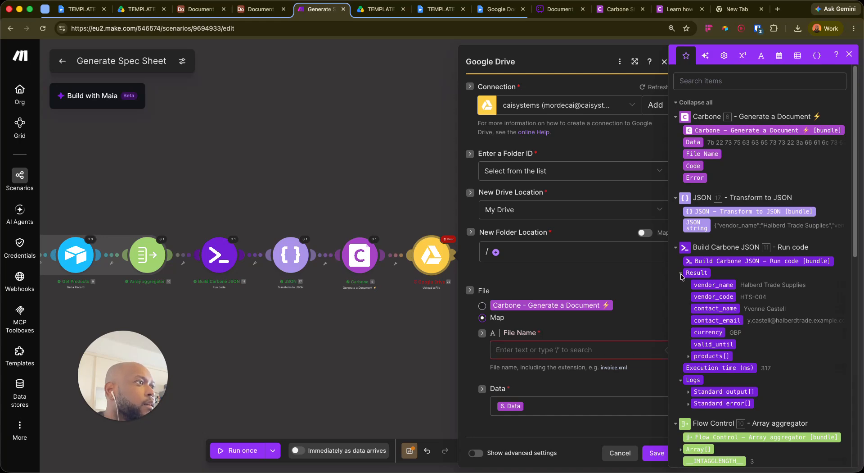
{"action": "scroll", "coordinate": [732, 379], "scroll_direction": "down", "scroll_amount": 5}
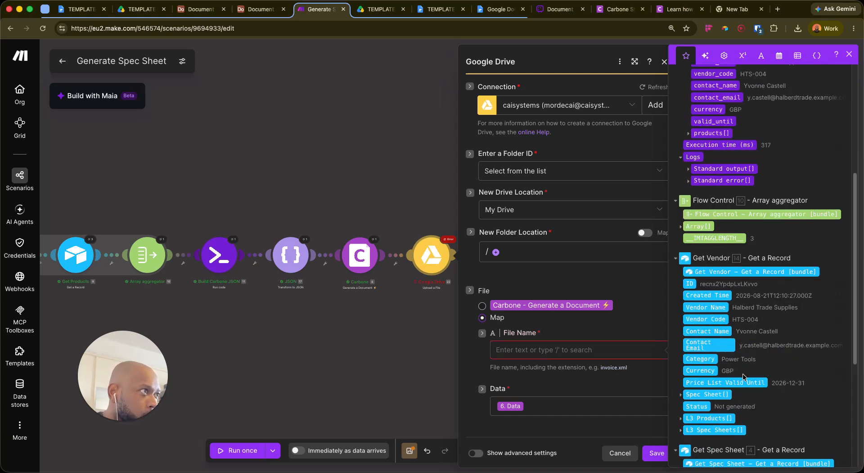
{"action": "scroll", "coordinate": [720, 337], "scroll_direction": "down", "scroll_amount": 3}
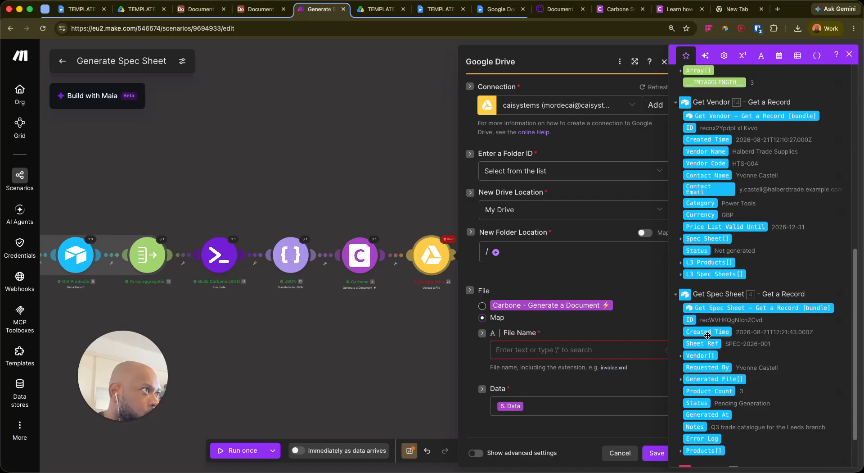
{"action": "left_click", "coordinate": [709, 343]}
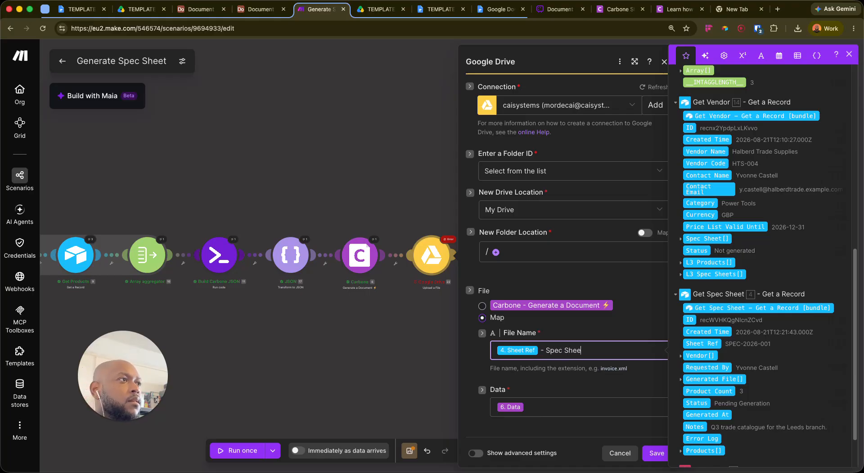
{"action": "left_click", "coordinate": [560, 387]}
{"action": "left_click", "coordinate": [555, 351]}
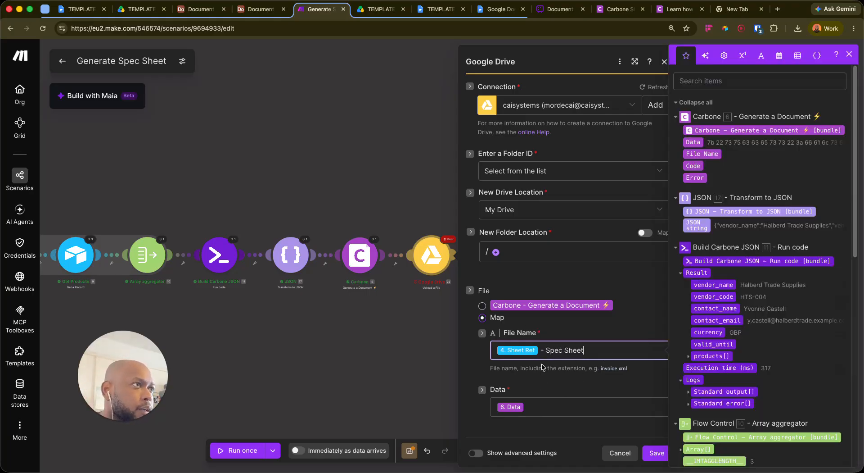
{"action": "left_click", "coordinate": [656, 452]}
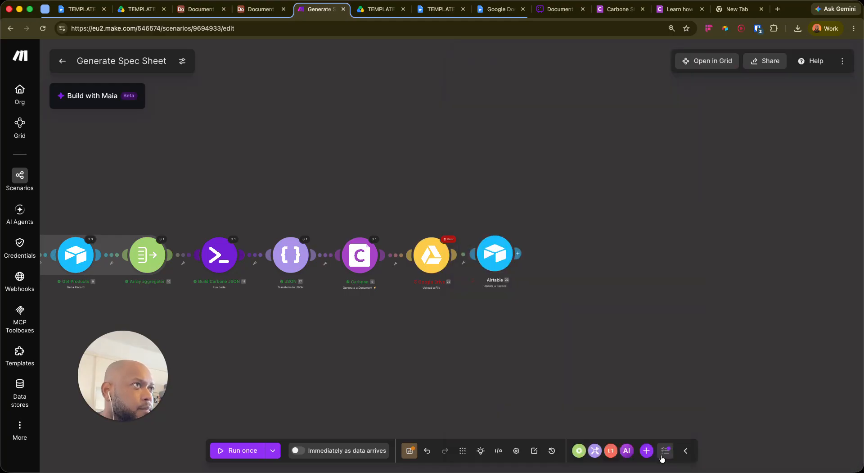
Save the scenario and replay it with the latest run's data
{"action": "left_click", "coordinate": [409, 450]}
{"action": "left_click", "coordinate": [272, 450]}
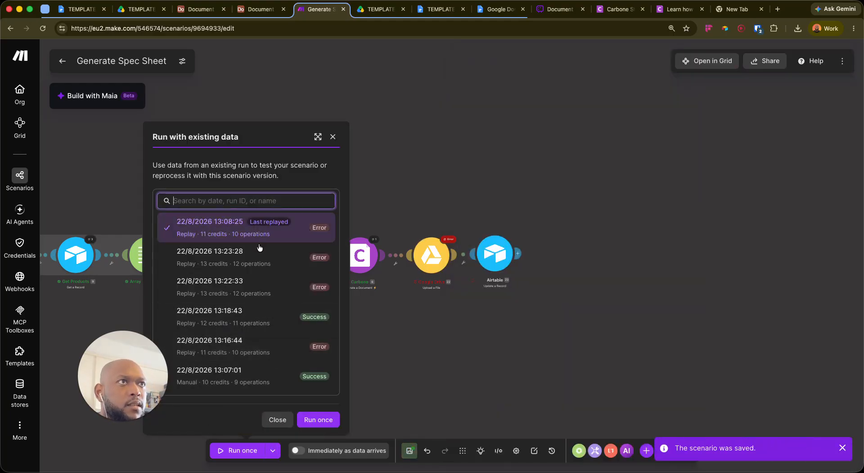
{"action": "left_click", "coordinate": [319, 420]}
Pan across the canvas to confirm every module, including Drive upload and Airtable update, succeeded
{"action": "scroll", "coordinate": [627, 337], "scroll_direction": "right", "scroll_amount": 5}
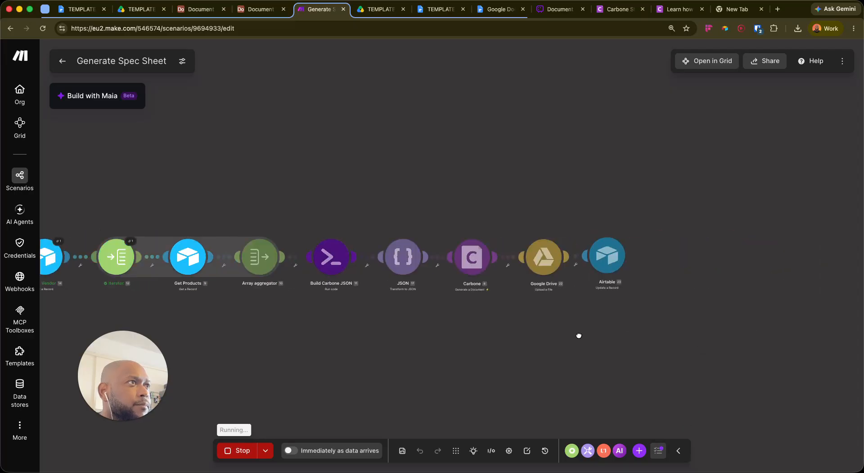
{"action": "left_click_drag", "start_coordinate": [456, 329], "coordinate": [354, 333]}
{"action": "left_click_drag", "start_coordinate": [326, 360], "coordinate": [342, 344]}
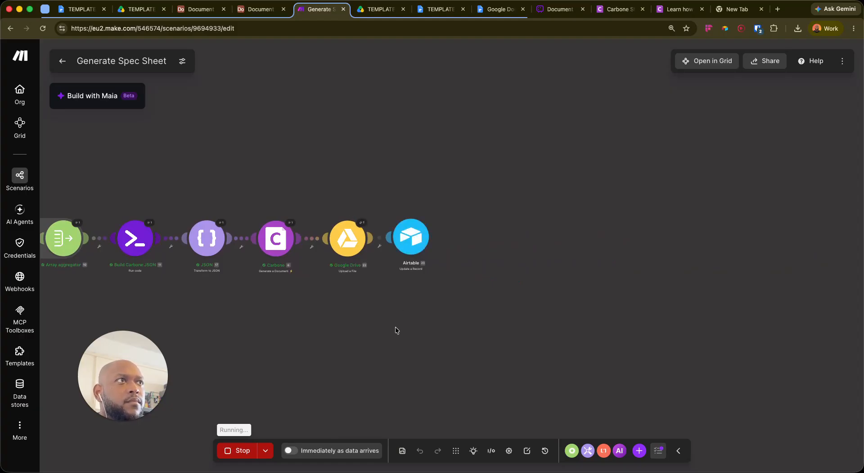
{"action": "left_click", "coordinate": [225, 463]}
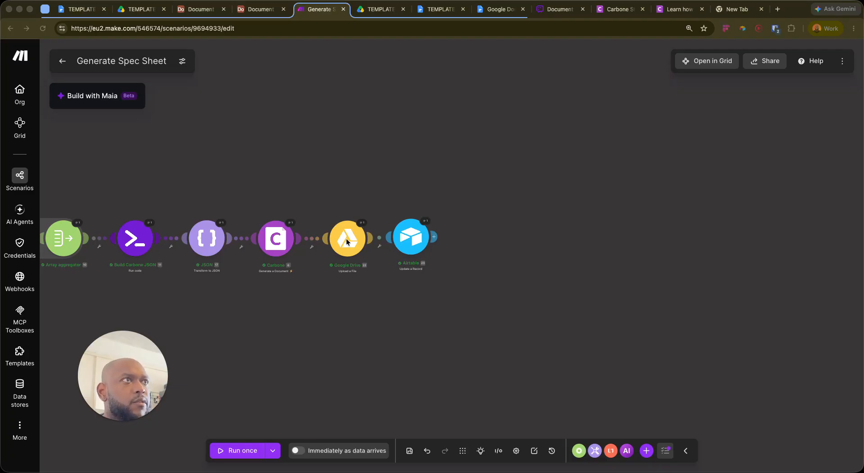
{"action": "left_click", "coordinate": [444, 297]}
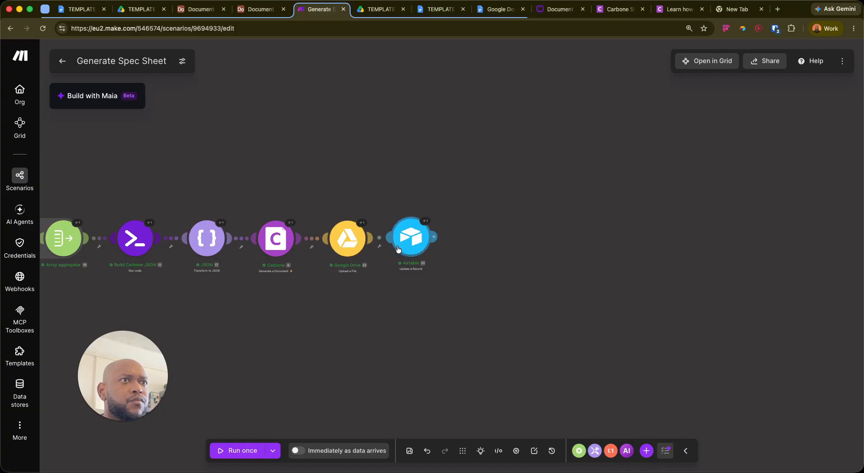
In the Airtable update module, fill Generated File Drive Link with Drive's Web Content Link and save
{"action": "left_click", "coordinate": [416, 241]}
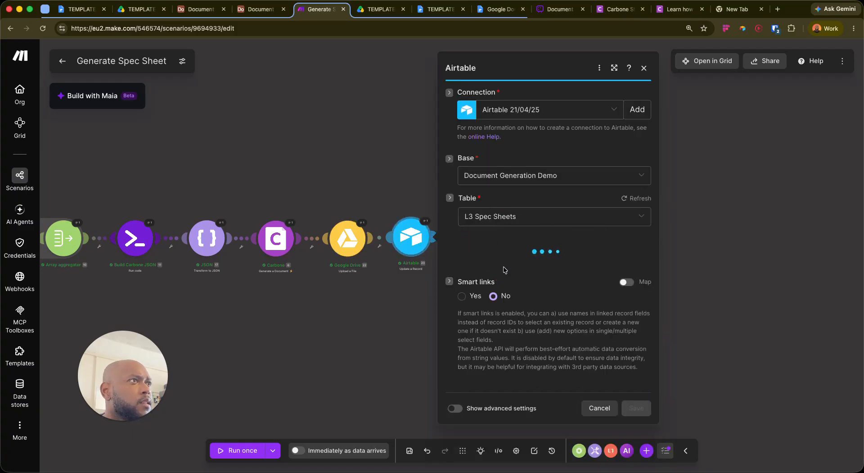
{"action": "scroll", "coordinate": [516, 320], "scroll_direction": "down", "scroll_amount": 2}
{"action": "scroll", "coordinate": [517, 320], "scroll_direction": "down", "scroll_amount": 1}
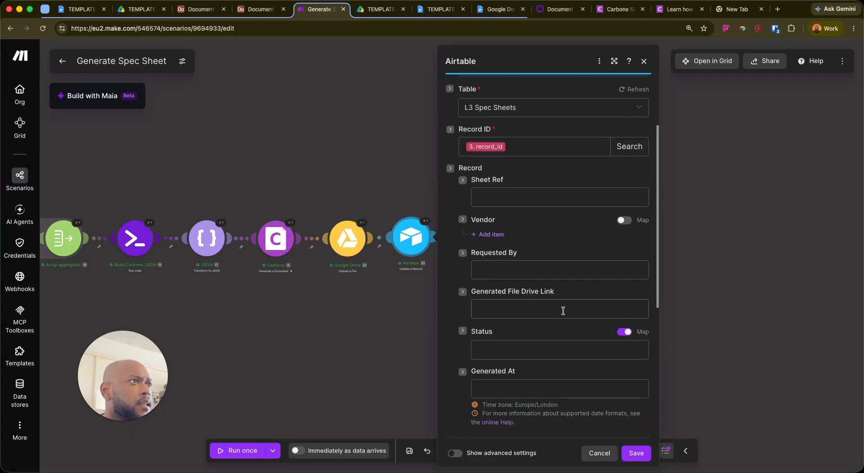
{"action": "left_click", "coordinate": [536, 297]}
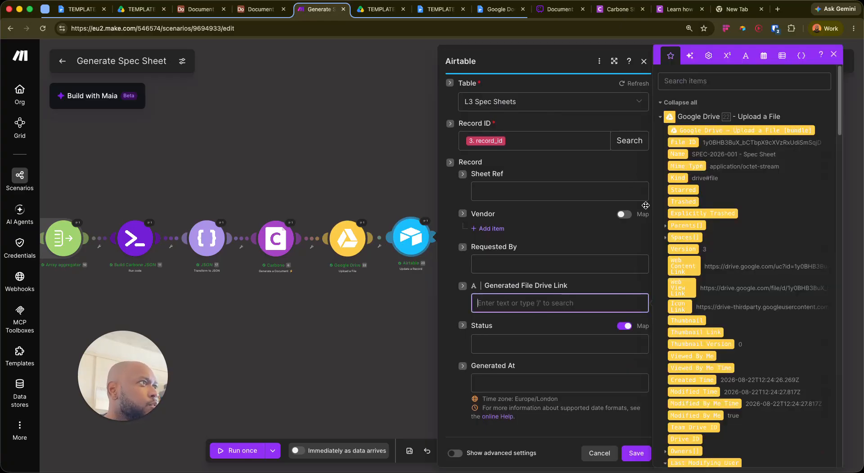
{"action": "left_click", "coordinate": [685, 265]}
{"action": "left_click", "coordinate": [468, 266]}
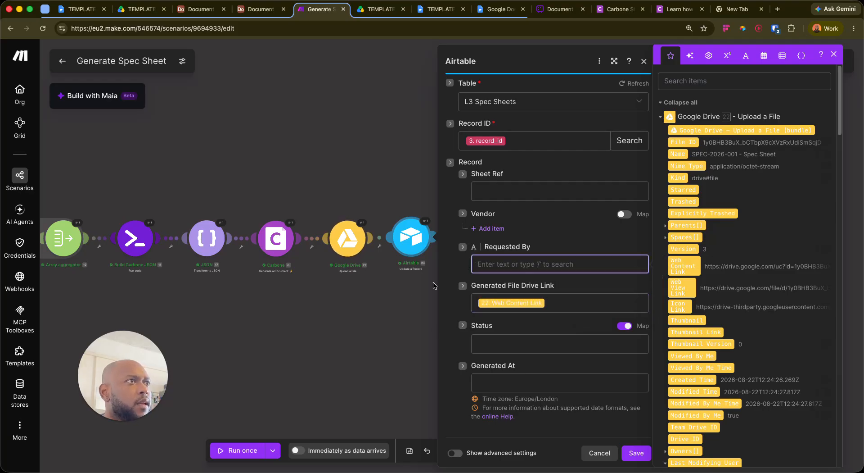
{"action": "scroll", "coordinate": [470, 271], "scroll_direction": "down", "scroll_amount": 5}
{"action": "scroll", "coordinate": [469, 275], "scroll_direction": "up", "scroll_amount": 4}
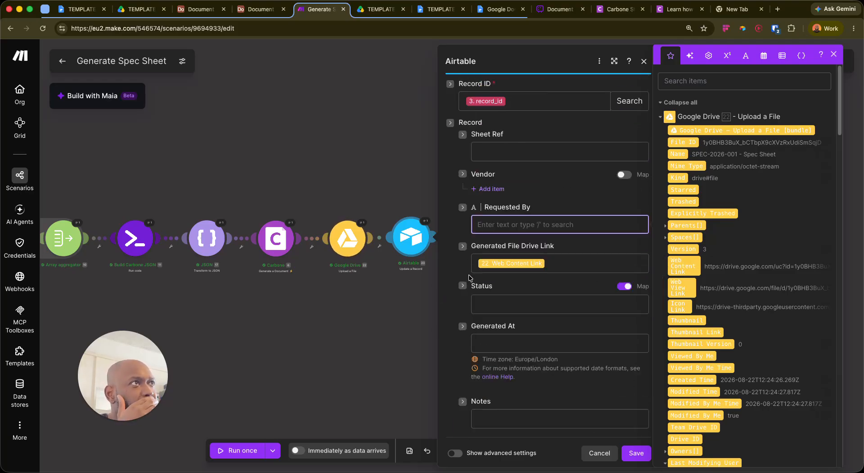
{"action": "scroll", "coordinate": [470, 277], "scroll_direction": "up", "scroll_amount": 5}
{"action": "left_click", "coordinate": [449, 297]}
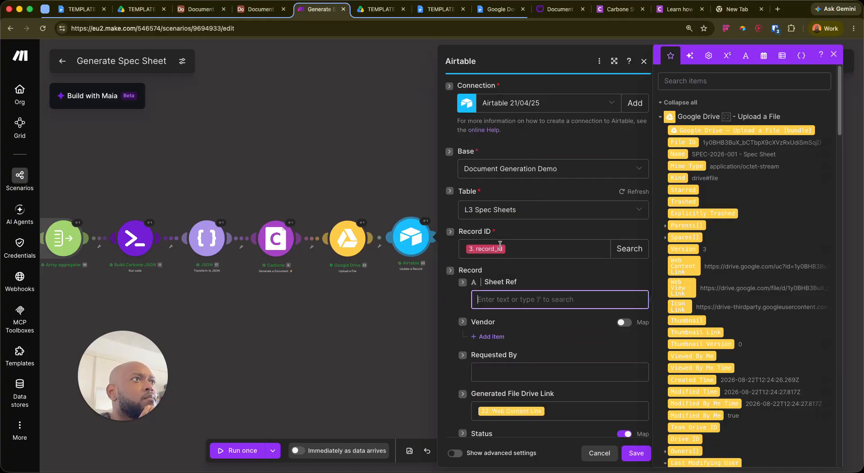
{"action": "scroll", "coordinate": [503, 239], "scroll_direction": "down", "scroll_amount": 4}
{"action": "left_click", "coordinate": [636, 452]}
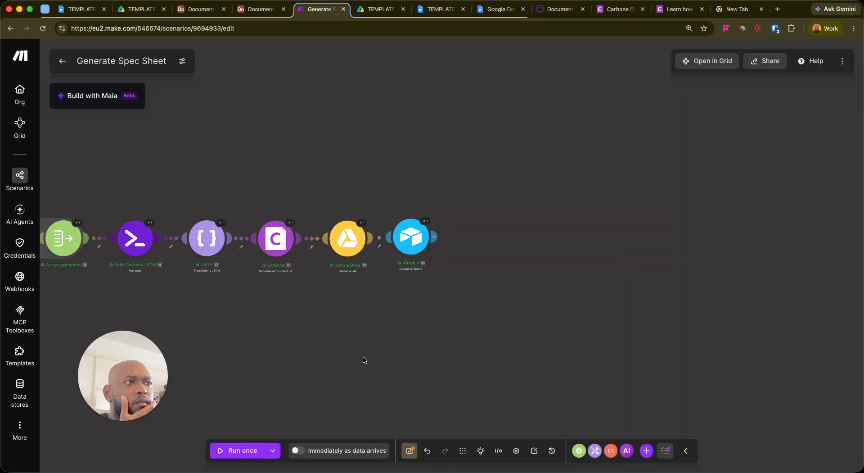
Save, replay with the latest run's data, and inspect the Airtable output's Drive link for SPEC-2026-001
{"action": "left_click", "coordinate": [409, 450]}
{"action": "left_click", "coordinate": [273, 450]}
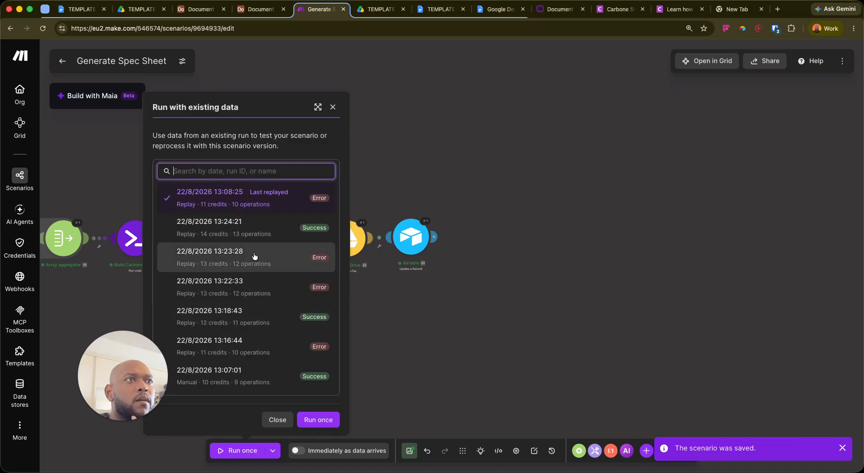
{"action": "left_click", "coordinate": [325, 421]}
{"action": "left_click_drag", "start_coordinate": [727, 329], "coordinate": [382, 315]}
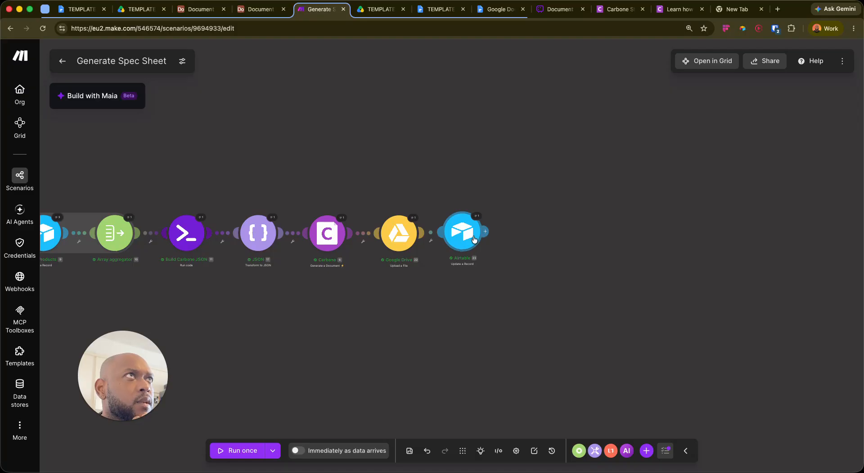
{"action": "left_click", "coordinate": [477, 216]}
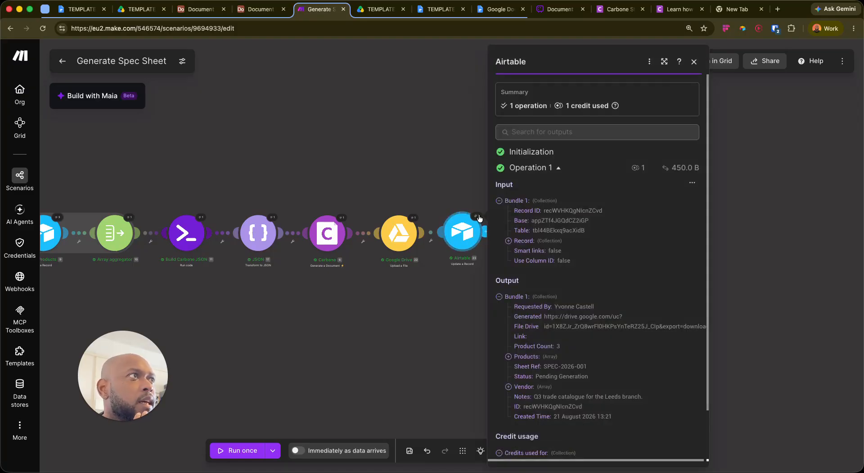
Download the file from the Airtable Drive link, find the test-key PDF-only error, then return to Carbone Studio
{"action": "left_click", "coordinate": [209, 14]}
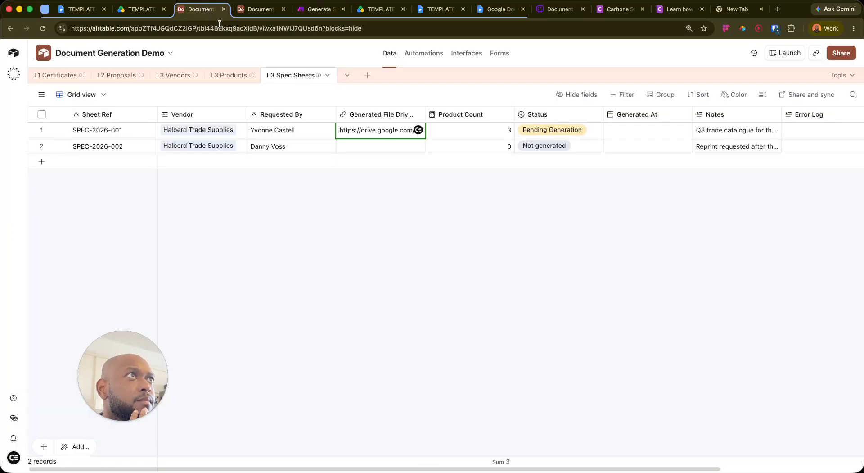
{"action": "left_click", "coordinate": [386, 130]}
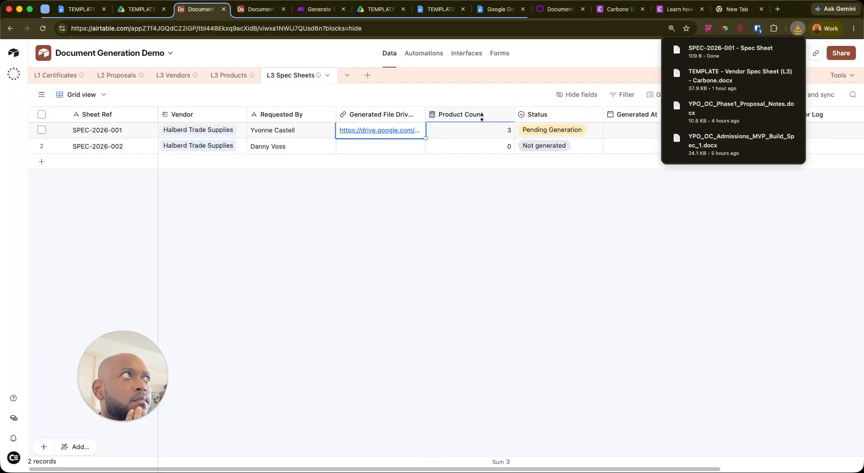
{"action": "left_click", "coordinate": [722, 53]}
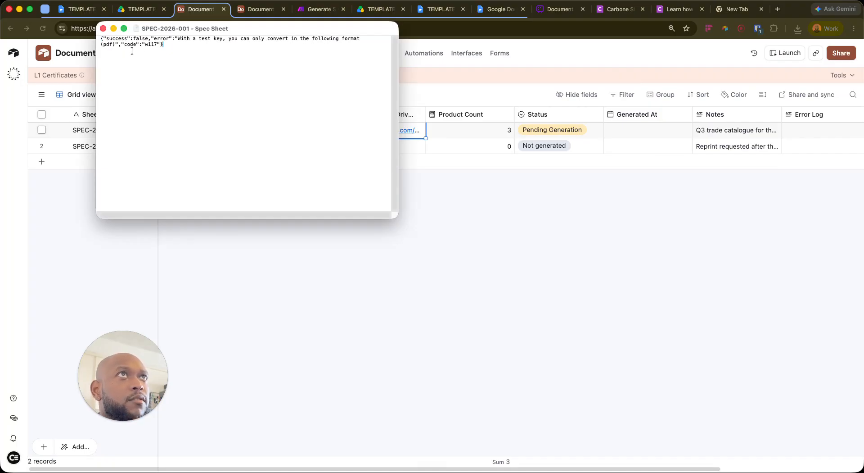
{"action": "left_click", "coordinate": [103, 28]}
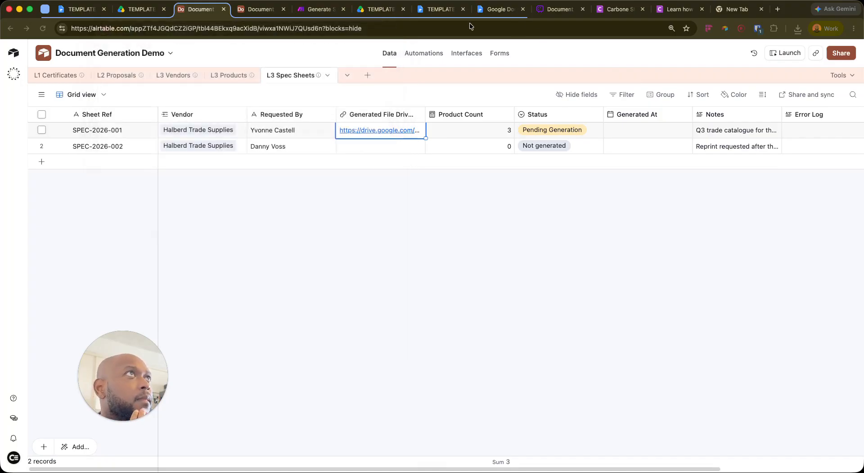
{"action": "left_click", "coordinate": [664, 10]}
{"action": "left_click", "coordinate": [607, 9]}
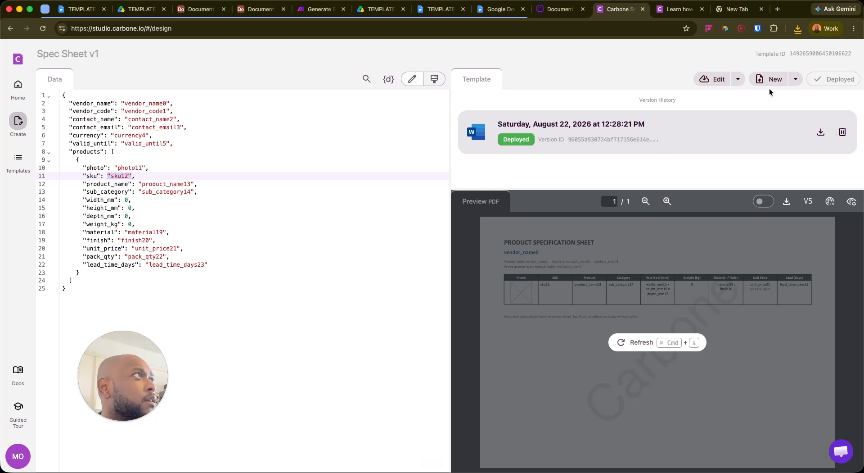
Check the deployed Spec Sheet v1 template preview, then return to Make's Carbone module settings
{"action": "left_click", "coordinate": [614, 121]}
{"action": "left_click", "coordinate": [526, 156]}
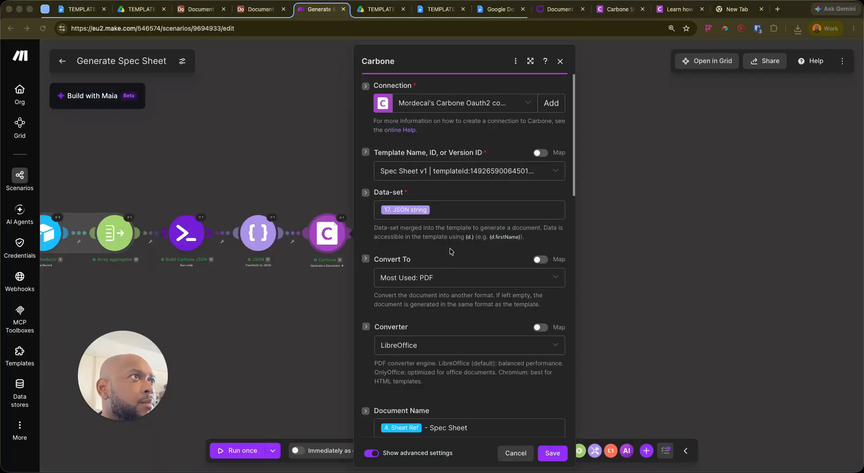
{"action": "left_click", "coordinate": [450, 253]}
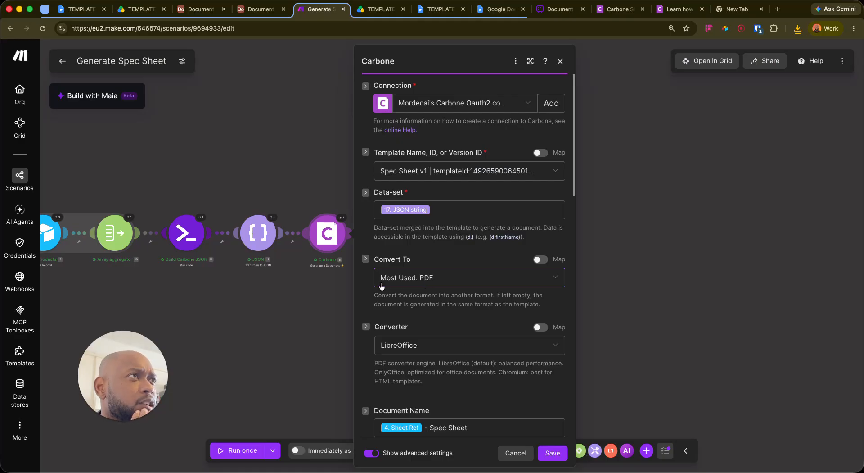
Set the Carbone Converter to Empty and save the module
{"action": "left_click", "coordinate": [415, 343]}
{"action": "scroll", "coordinate": [415, 347], "scroll_direction": "down", "scroll_amount": 5}
{"action": "left_click", "coordinate": [446, 182]}
{"action": "left_click", "coordinate": [448, 202]}
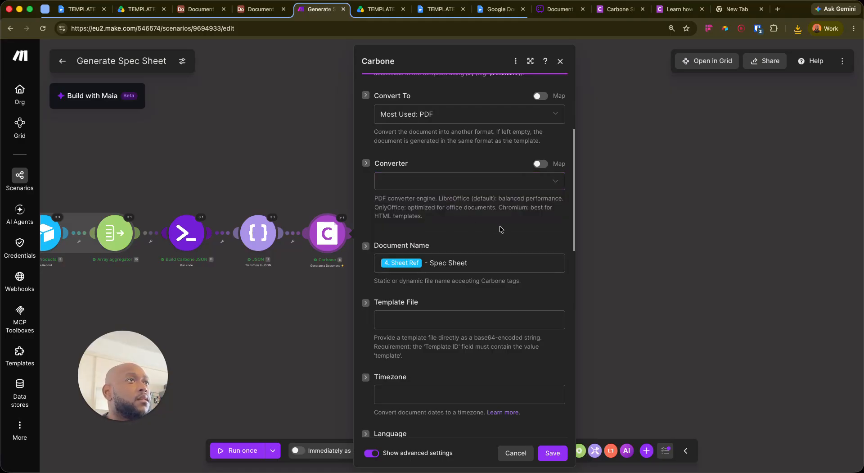
{"action": "left_click", "coordinate": [563, 458]}
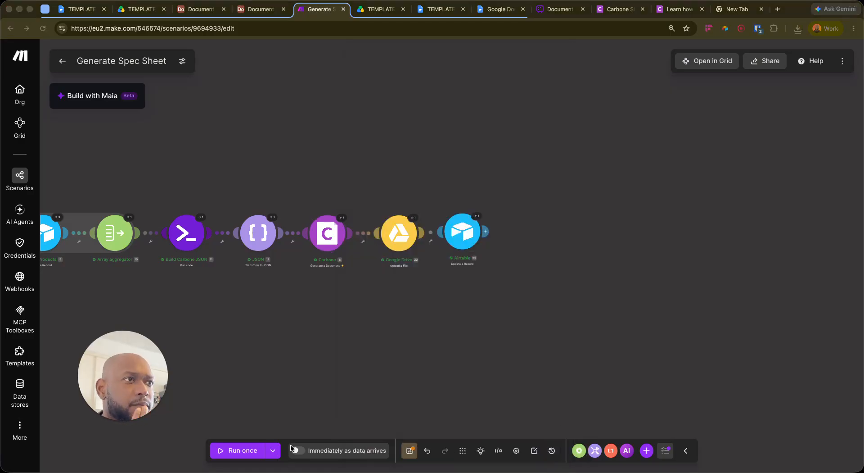
Save the scenario and replay it with the latest run's data, following the later modules
{"action": "left_click", "coordinate": [410, 450]}
{"action": "left_click", "coordinate": [273, 451]}
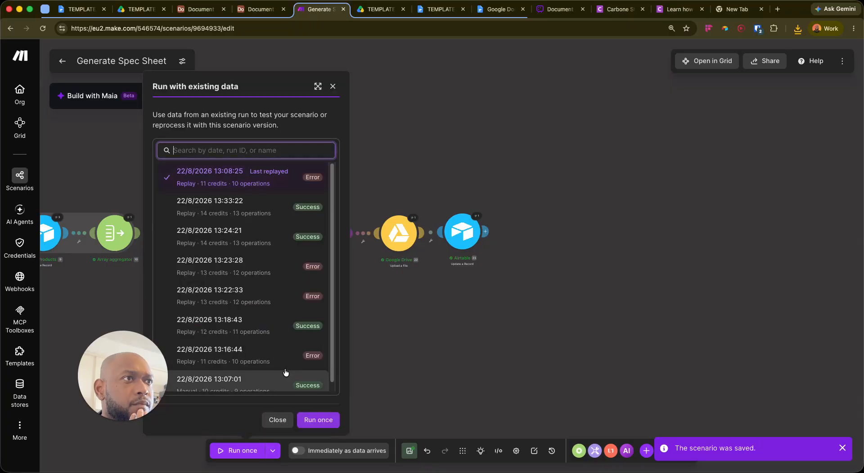
{"action": "left_click", "coordinate": [317, 419]}
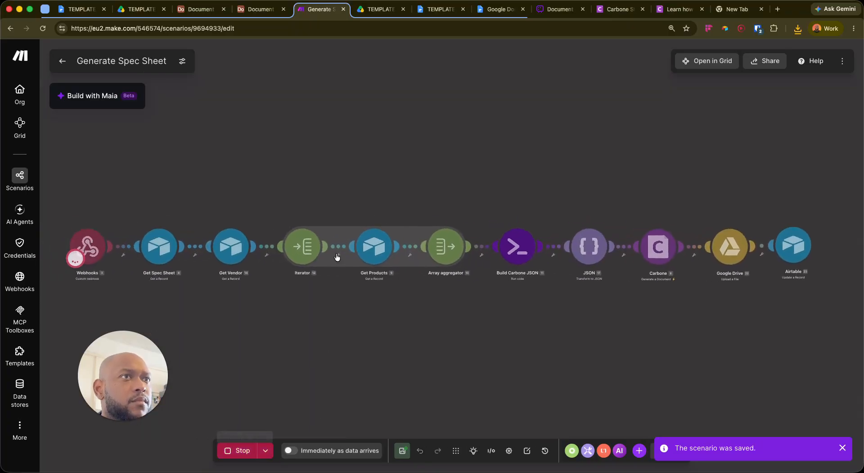
{"action": "scroll", "coordinate": [547, 345], "scroll_direction": "up", "scroll_amount": 1}
{"action": "scroll", "coordinate": [548, 345], "scroll_direction": "down", "scroll_amount": 3}
{"action": "left_click_drag", "start_coordinate": [639, 329], "coordinate": [378, 301]}
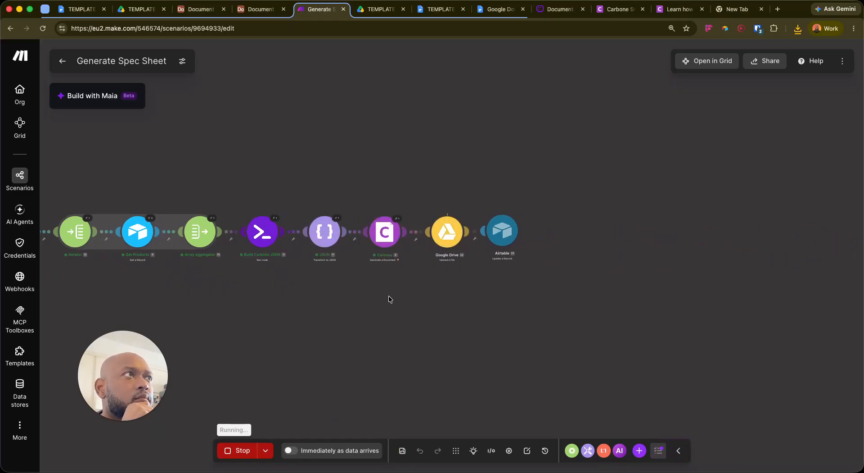
Open SPEC-2026-001 - Spec Sheet.pdf from the Airtable record's Drive link
{"action": "left_click", "coordinate": [196, 11]}
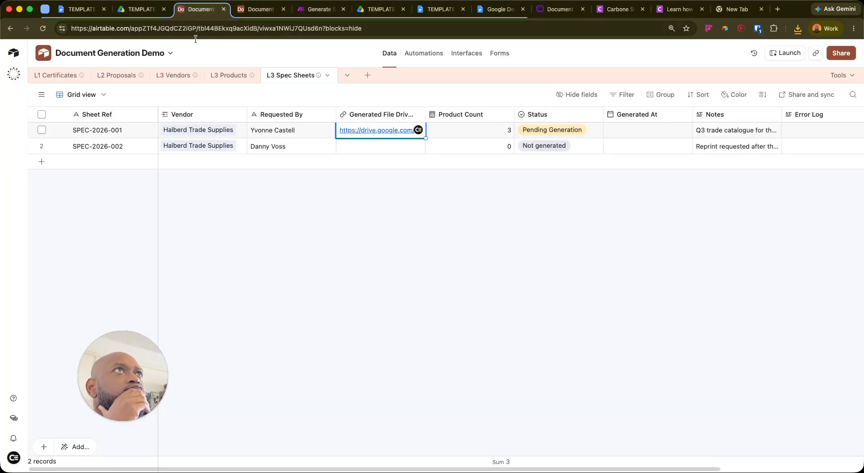
{"action": "left_click", "coordinate": [374, 131]}
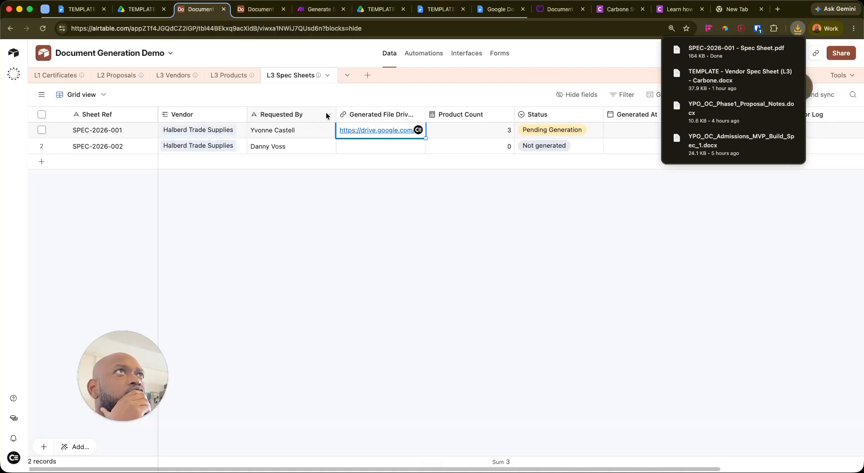
{"action": "left_click", "coordinate": [717, 53]}
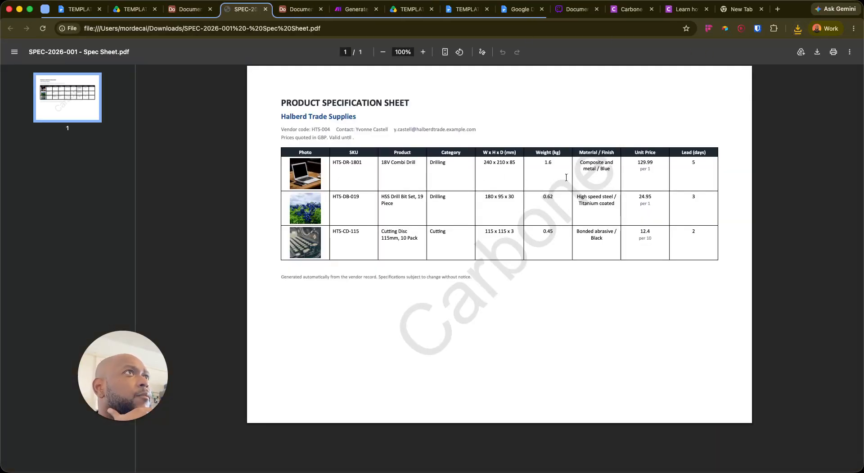
{"action": "left_click", "coordinate": [467, 9]}
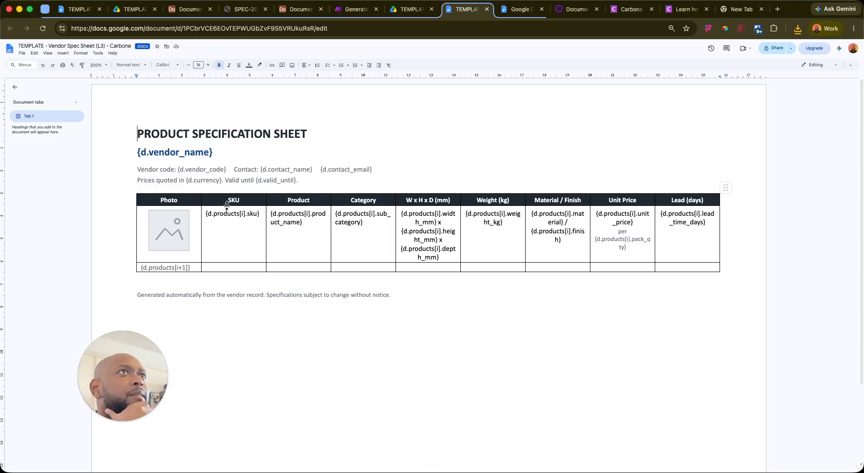
{"action": "scroll", "coordinate": [238, 216], "scroll_direction": "down", "scroll_amount": 1}
{"action": "scroll", "coordinate": [239, 204], "scroll_direction": "up", "scroll_amount": 1}
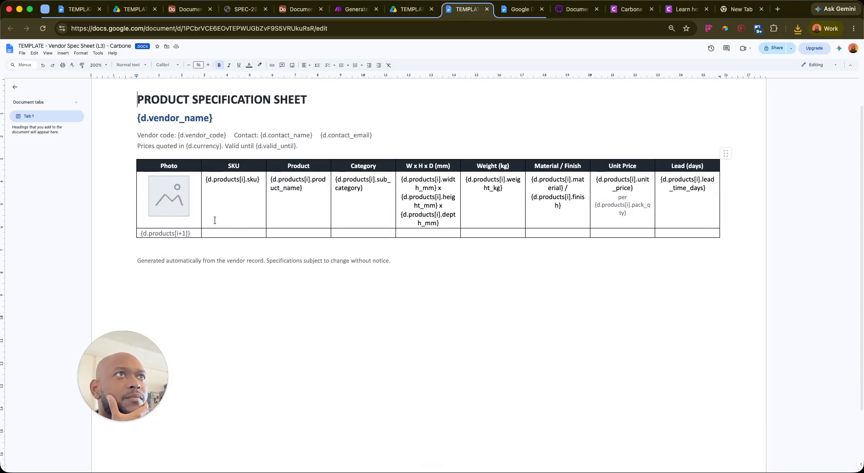
{"action": "left_click", "coordinate": [515, 11]}
{"action": "left_click", "coordinate": [410, 10]}
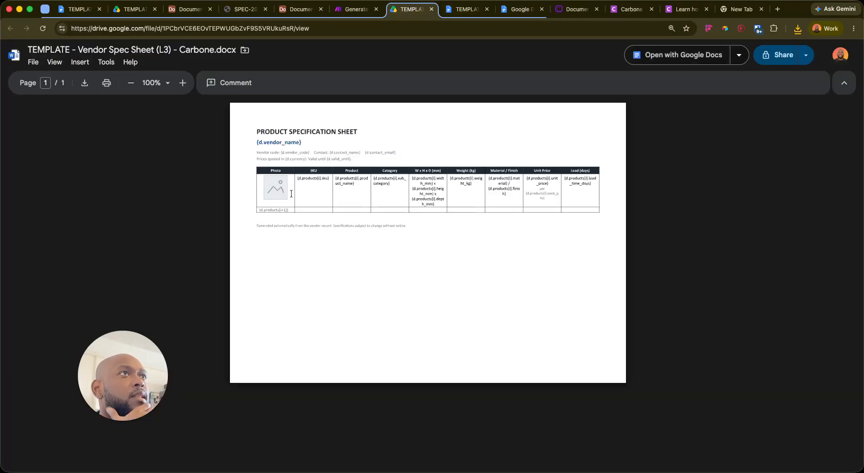
{"action": "left_click", "coordinate": [247, 10]}
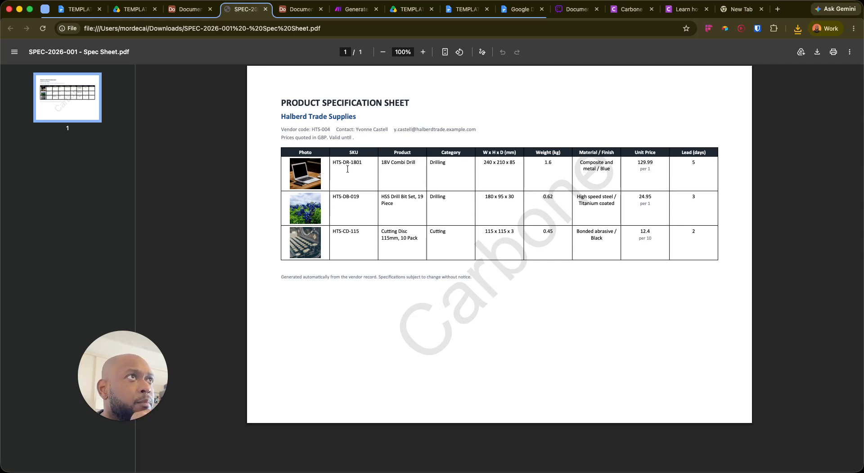
{"action": "key", "text": "super+Tab"}
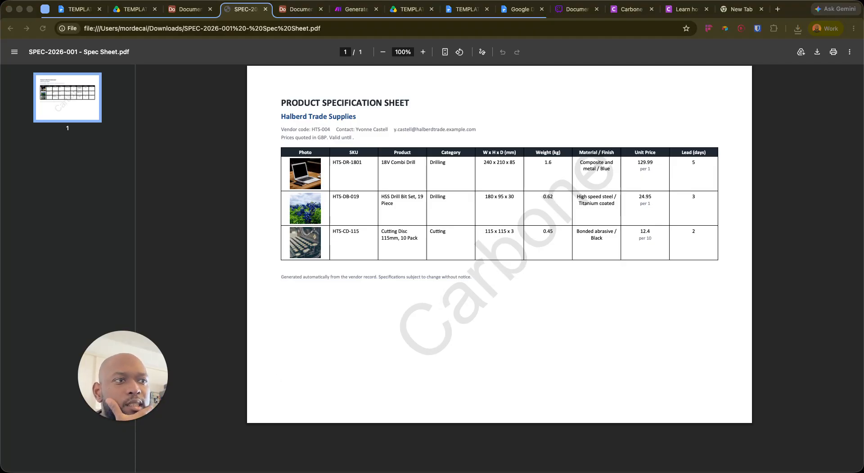